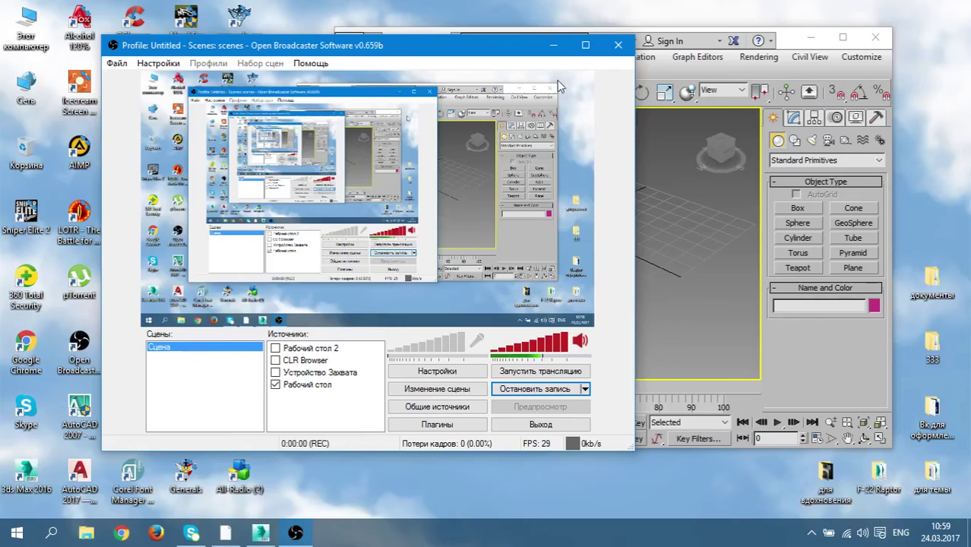
# Bring 3ds Max to full screen, zoom out, and switch the Perspective viewport to Clay shading
pyautogui.click(553, 44)
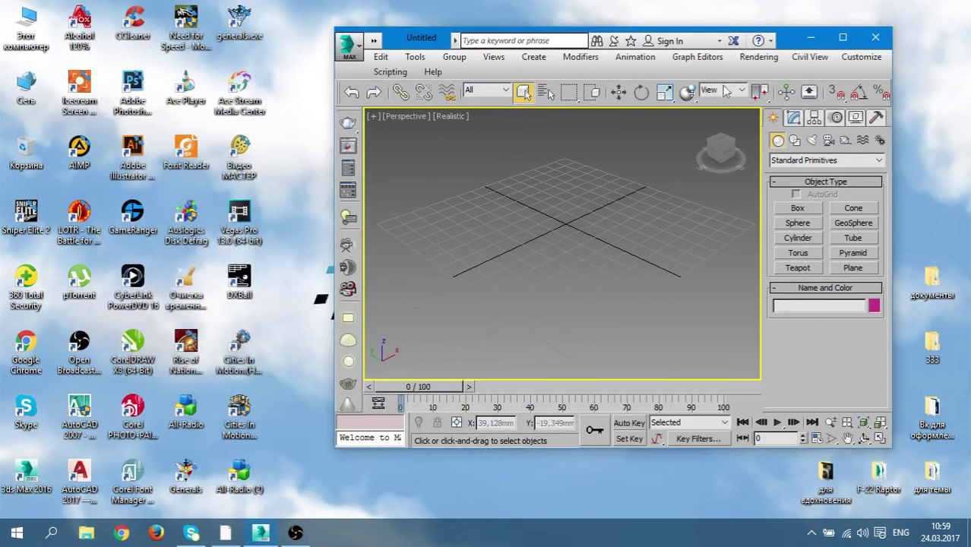
pyautogui.click(844, 38)
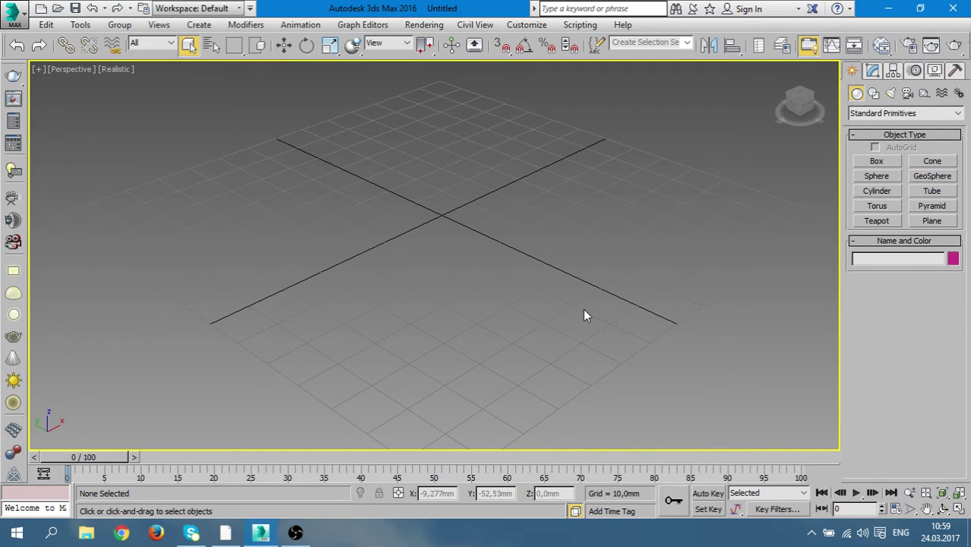
pyautogui.scroll(-2, 583, 310)
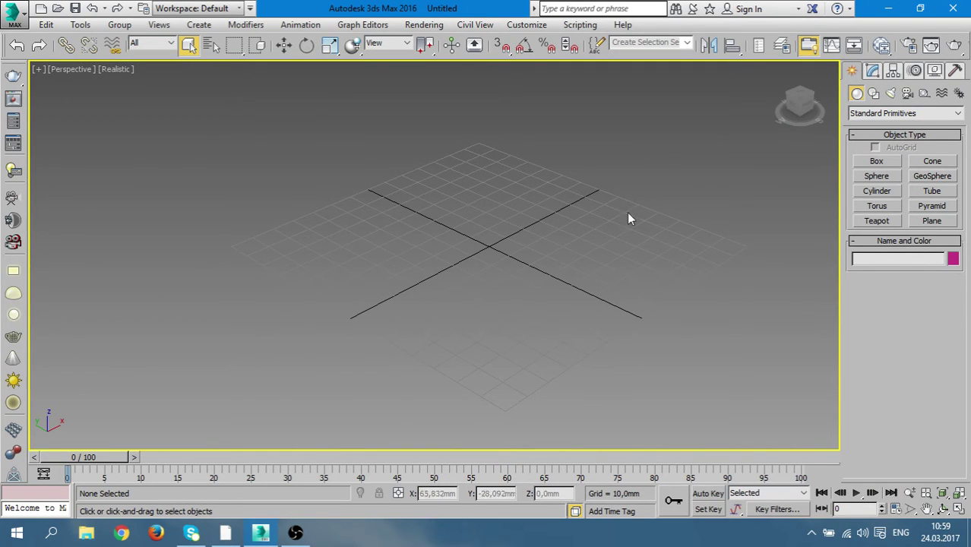
pyautogui.click(116, 69)
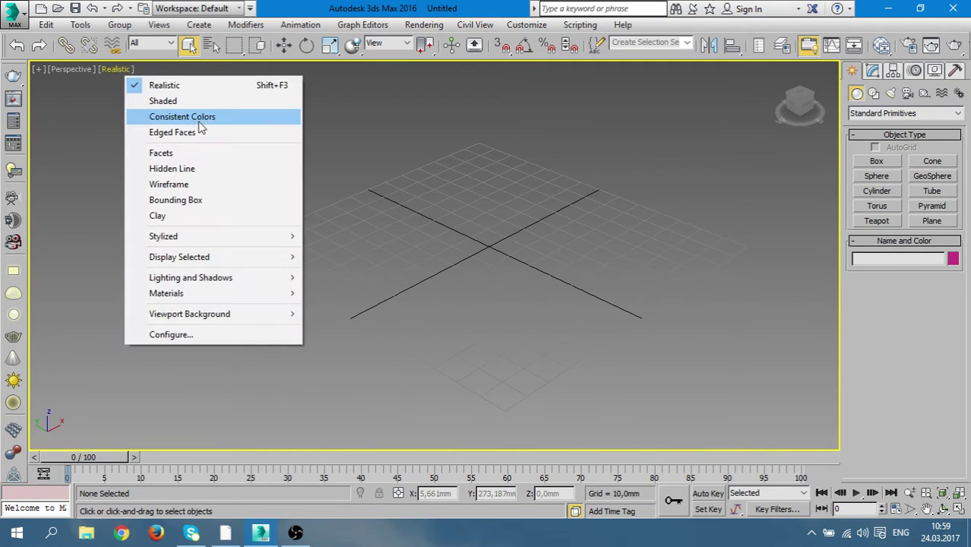
pyautogui.click(216, 216)
# Draw Box001 (about 66.7 × 106.8 × 101.5 mm) on the grid with Edged Faces shown
pyautogui.click(891, 165)
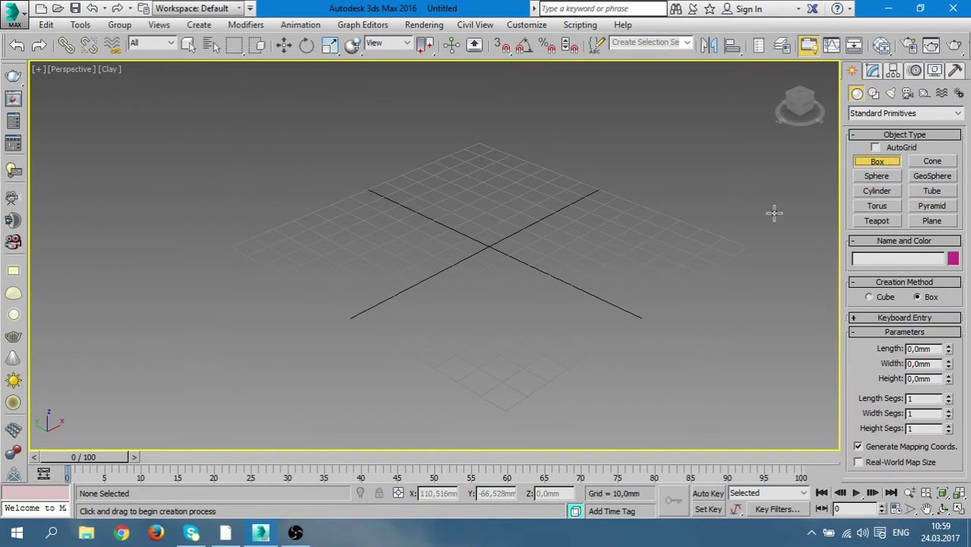
pyautogui.moveTo(499, 202); pyautogui.dragTo(429, 380)
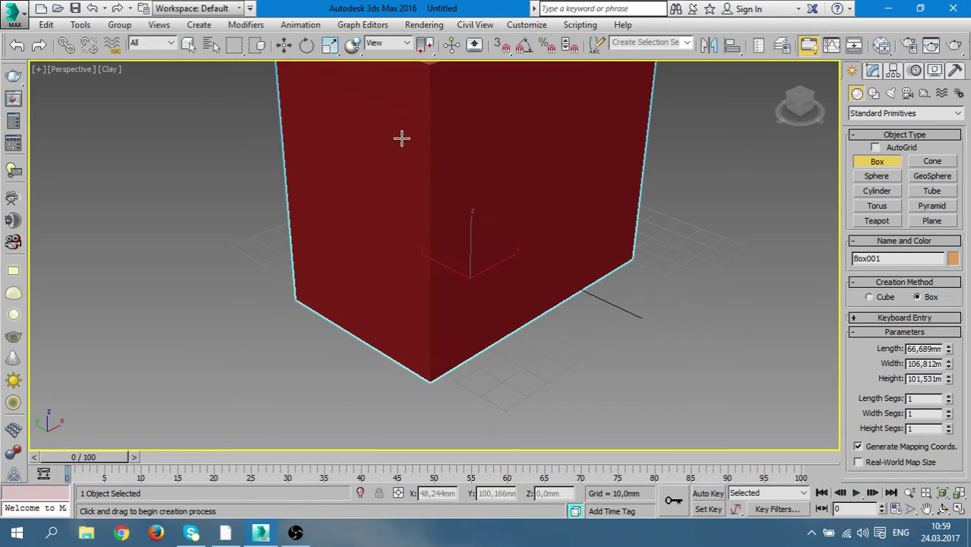
pyautogui.press('F4')
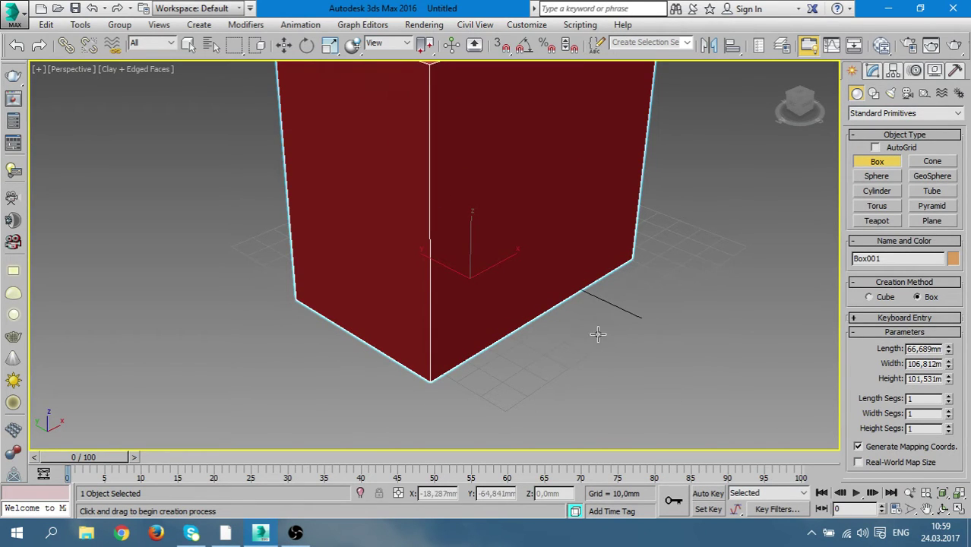
pyautogui.rightClick(658, 341)
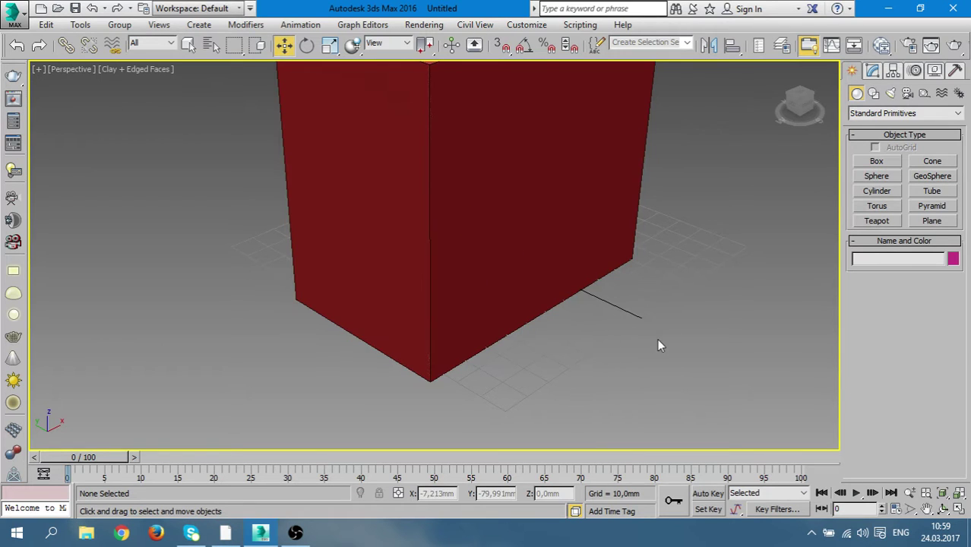
pyautogui.keyDown('alt'); pyautogui.moveTo(669, 304); pyautogui.dragTo(636, 354, button='middle'); pyautogui.keyUp('alt')
pyautogui.scroll(-3, 668, 334)
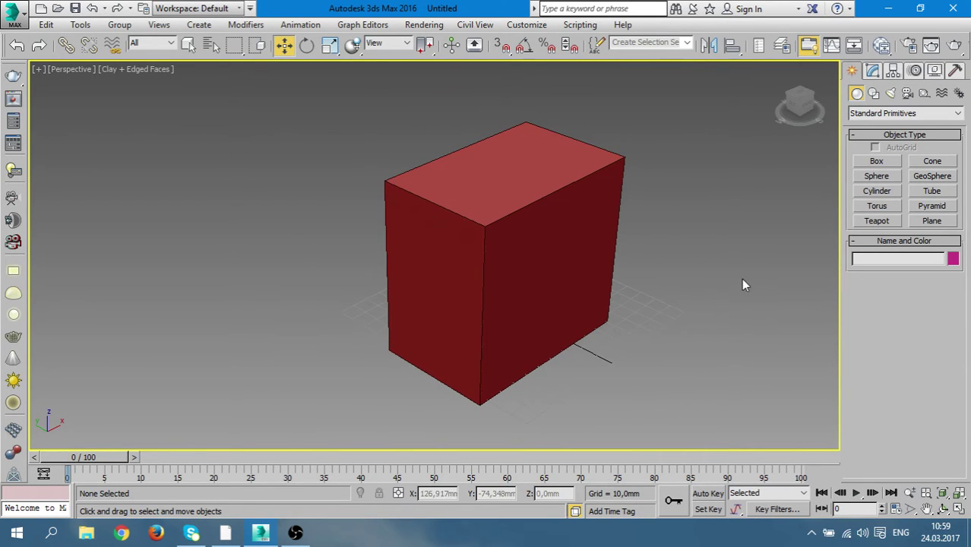
pyautogui.moveTo(664, 254); pyautogui.dragTo(507, 210, button='middle')
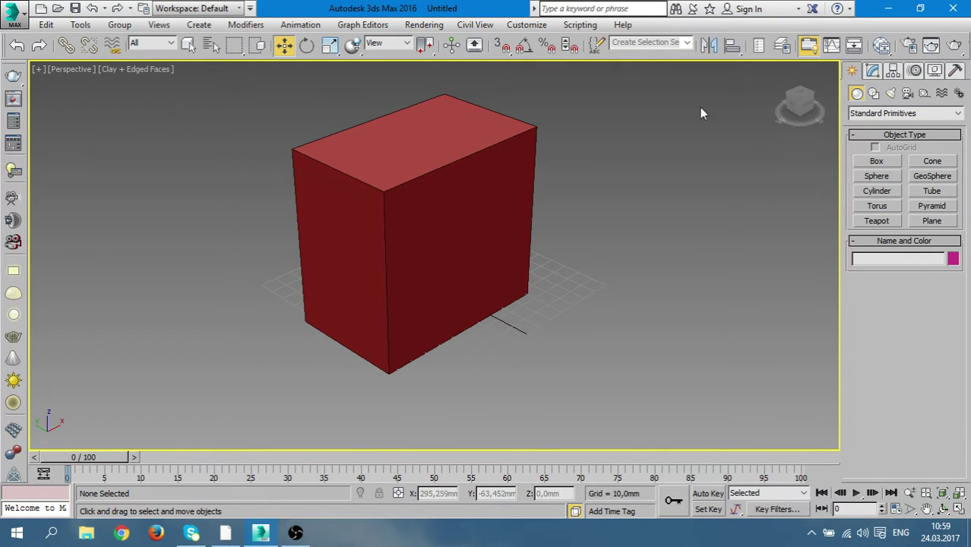
pyautogui.click(526, 24)
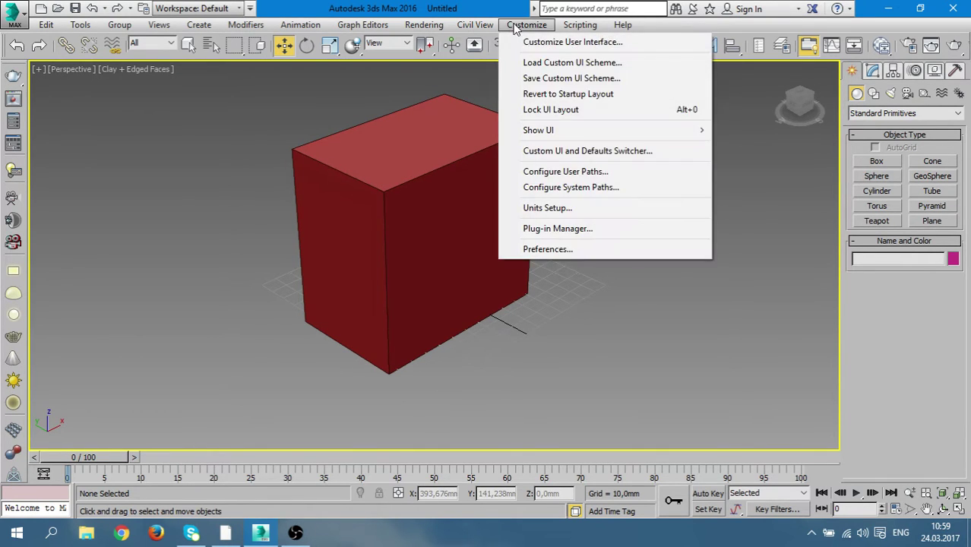
pyautogui.click(621, 211)
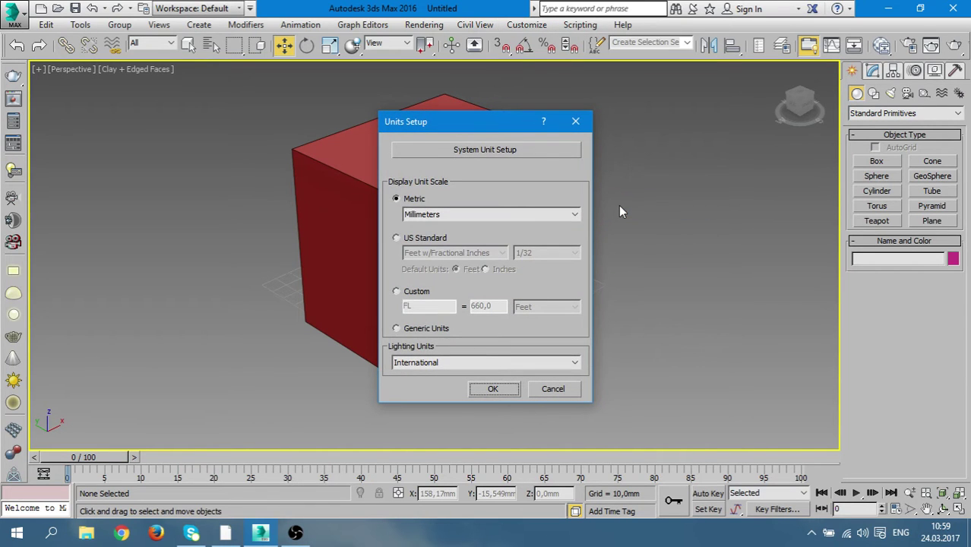
pyautogui.click(535, 149)
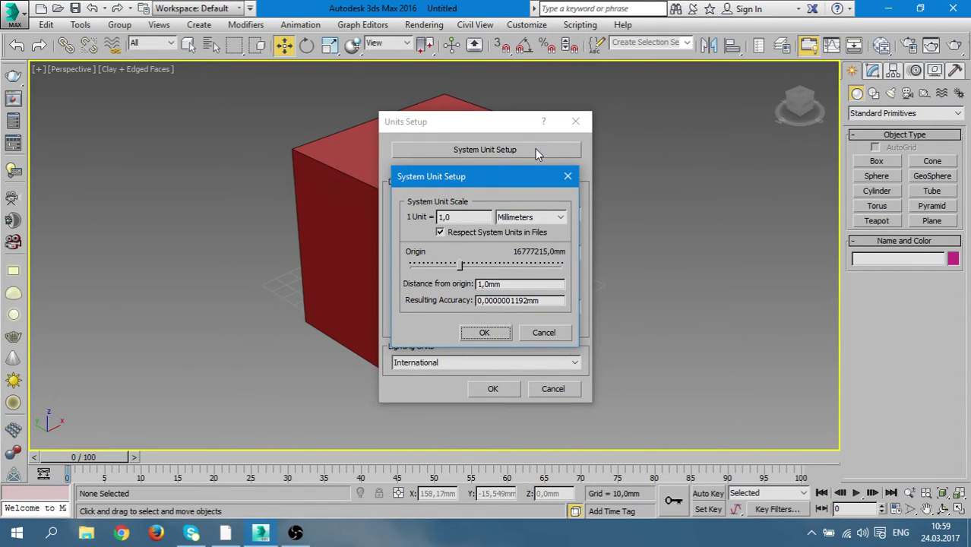
pyautogui.click(484, 332)
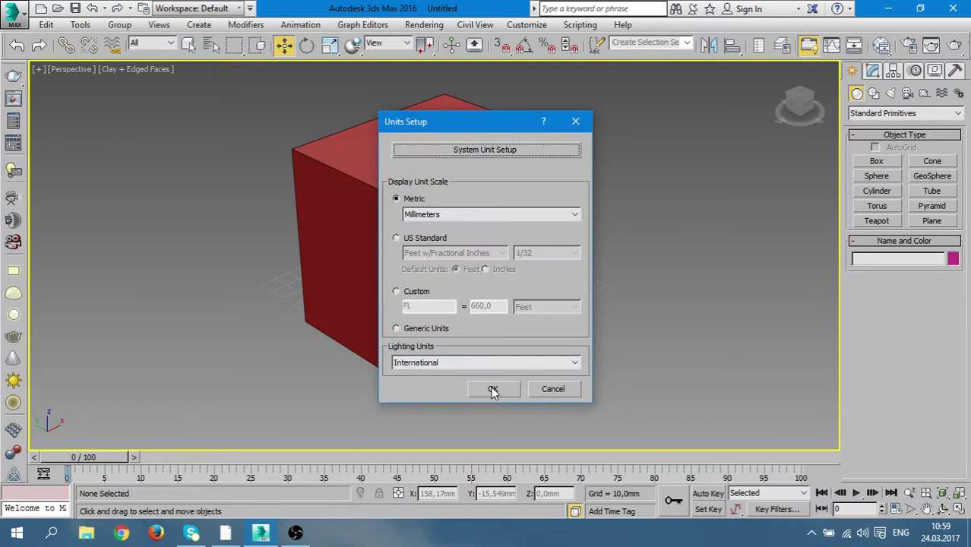
pyautogui.click(492, 389)
pyautogui.click(379, 272)
pyautogui.keyDown('alt'); pyautogui.moveTo(379, 271); pyautogui.dragTo(441, 238, button='middle'); pyautogui.keyUp('alt')
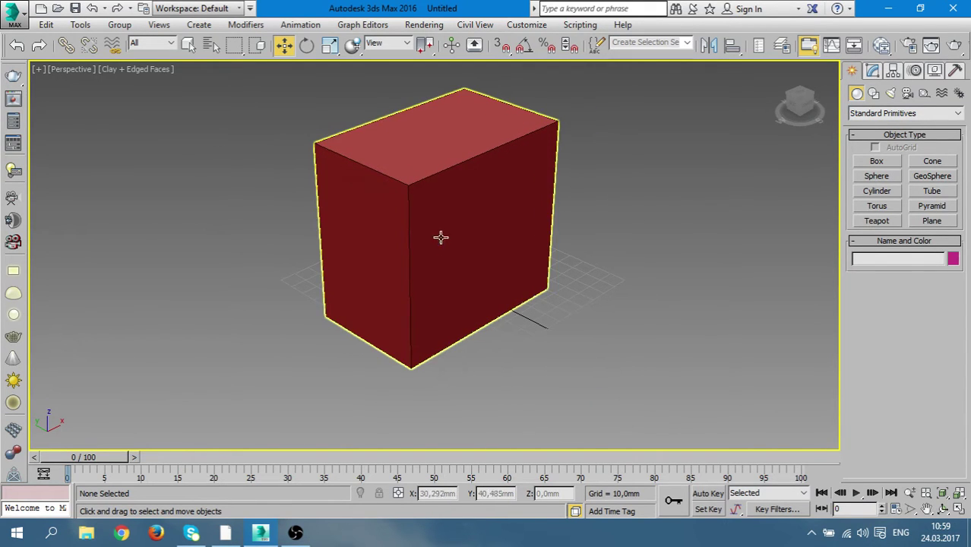
pyautogui.click(441, 237)
# Set Box001's height to 2300 mm in its Modify parameters
pyautogui.click(875, 73)
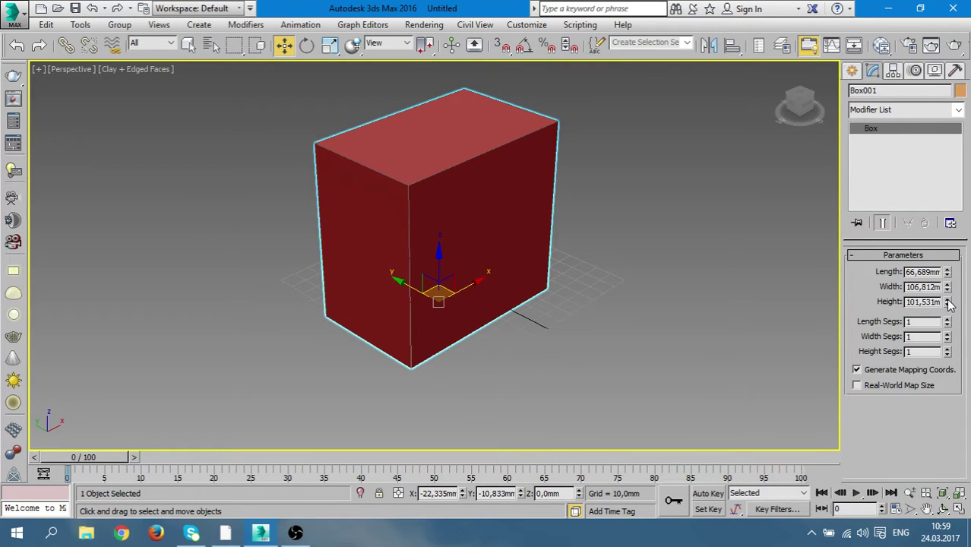
pyautogui.moveTo(947, 303); pyautogui.dragTo(947, 300)
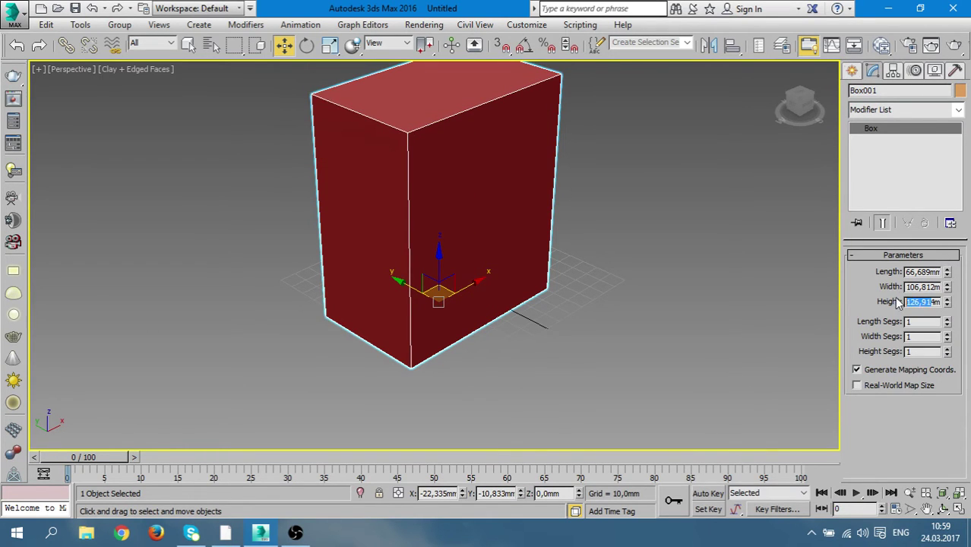
pyautogui.click(930, 302)
pyautogui.moveTo(926, 302); pyautogui.dragTo(896, 297)
pyautogui.write('2')
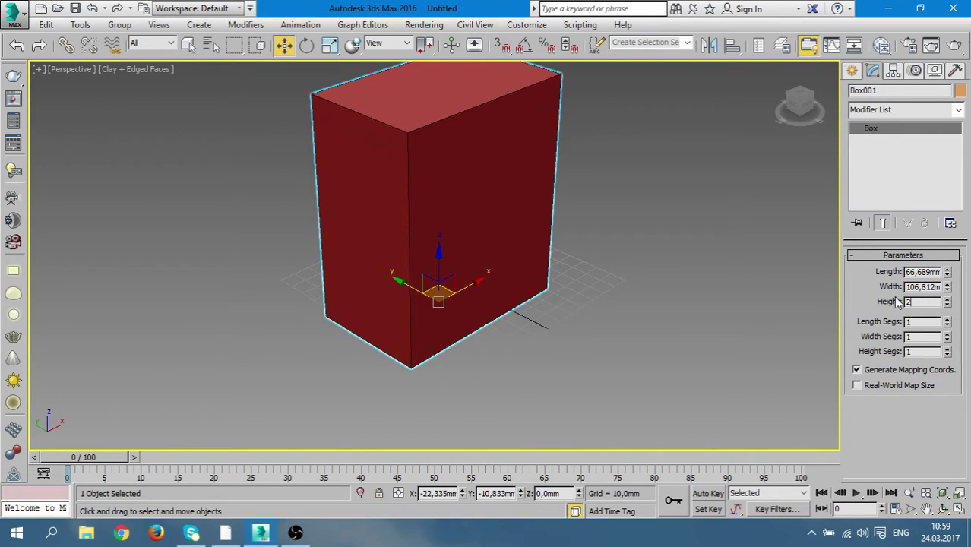
pyautogui.write('300')
pyautogui.press('Return')
pyautogui.scroll(-3, 821, 309)
pyautogui.scroll(-2, 816, 306)
pyautogui.moveTo(810, 300); pyautogui.dragTo(549, 314, button='middle')
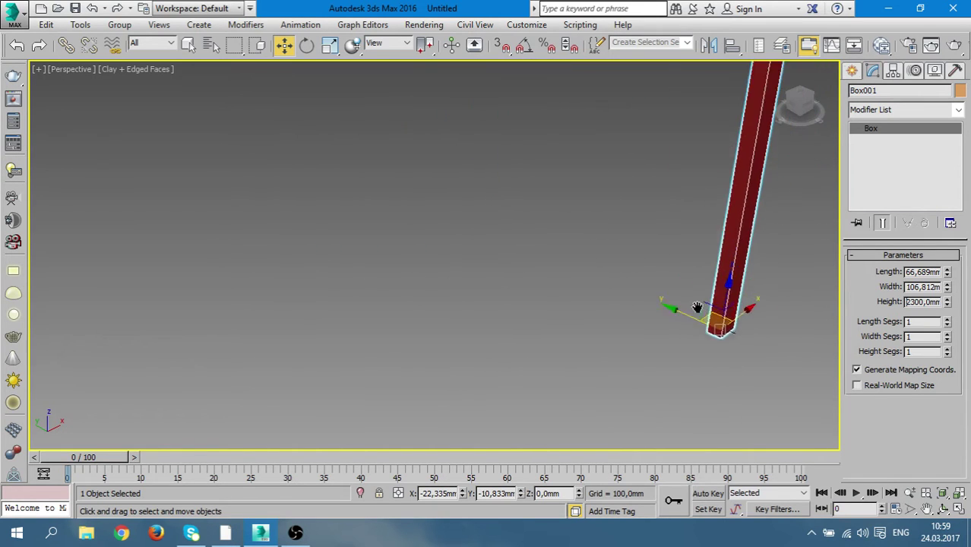
pyautogui.scroll(-3, 548, 313)
pyautogui.scroll(2, 563, 293)
pyautogui.scroll(2, 563, 294)
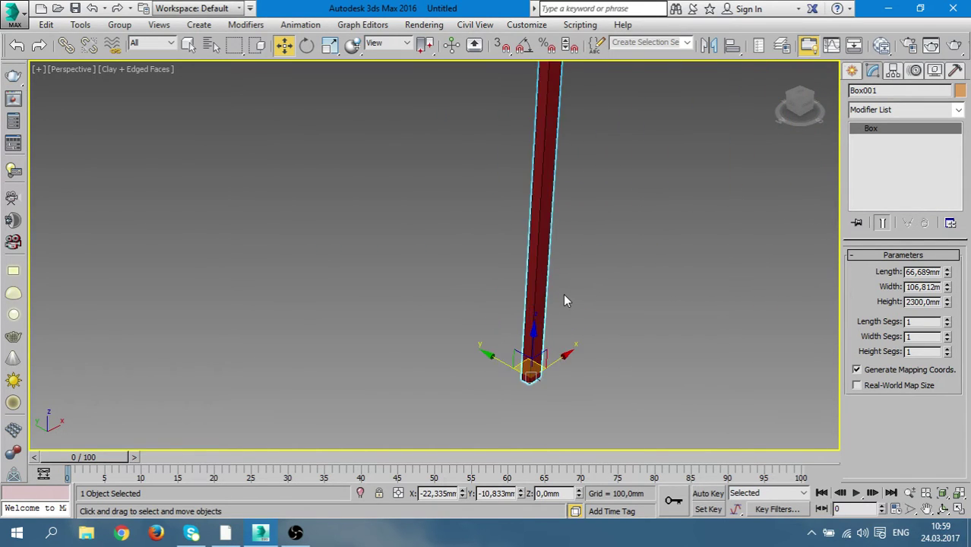
pyautogui.scroll(-2, 612, 255)
pyautogui.scroll(-2, 592, 296)
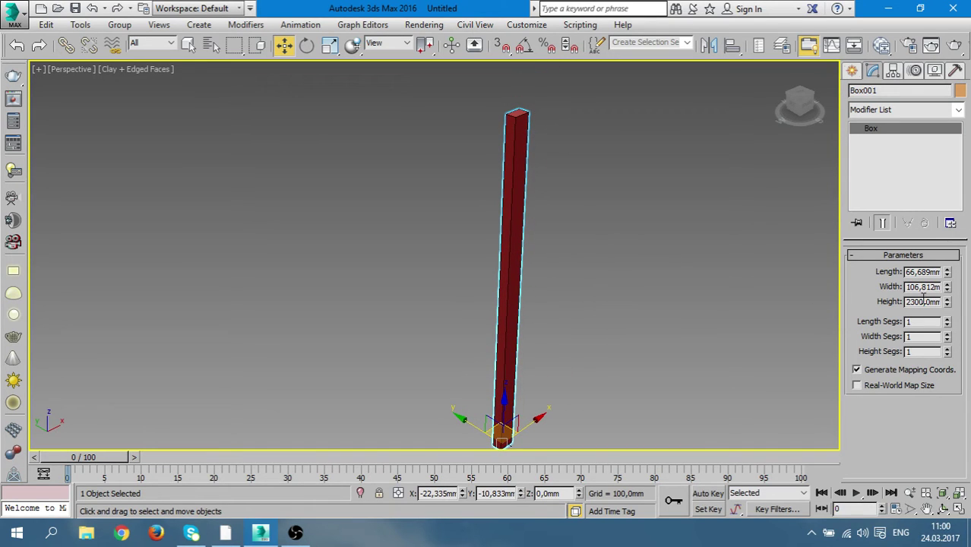
# Set the box width to 2000 mm and length to 1500 mm
pyautogui.moveTo(947, 287); pyautogui.dragTo(917, 129)
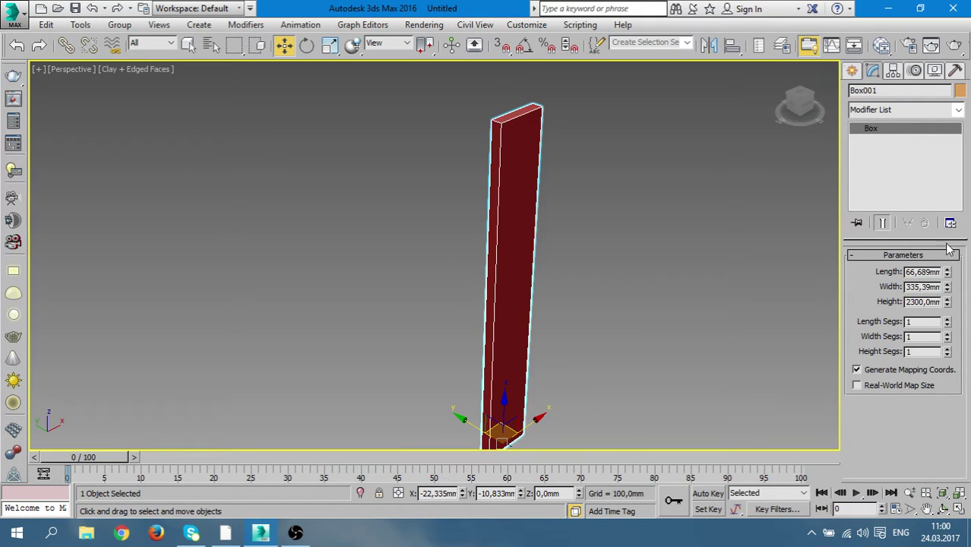
pyautogui.doubleClick(930, 287)
pyautogui.press('BackSpace')
pyautogui.write('2000')
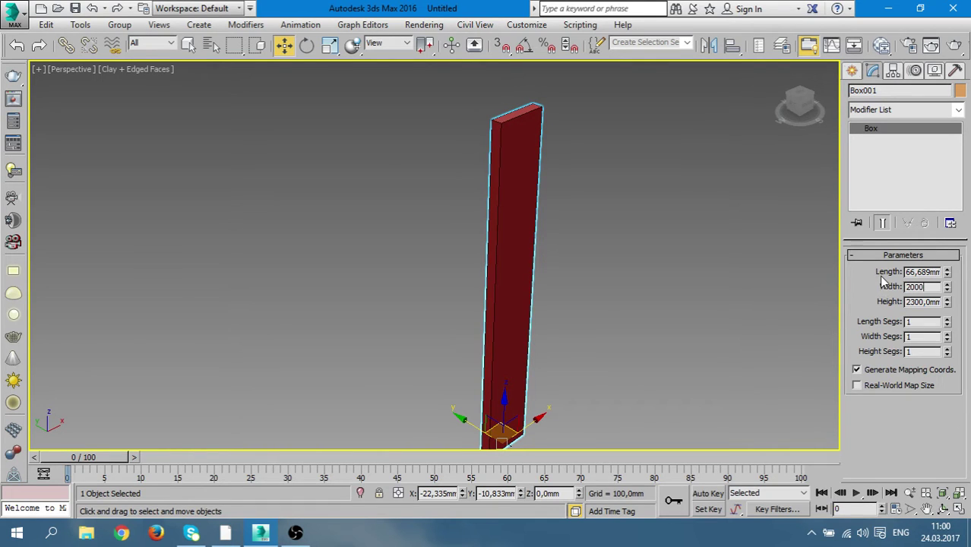
pyautogui.press('Return')
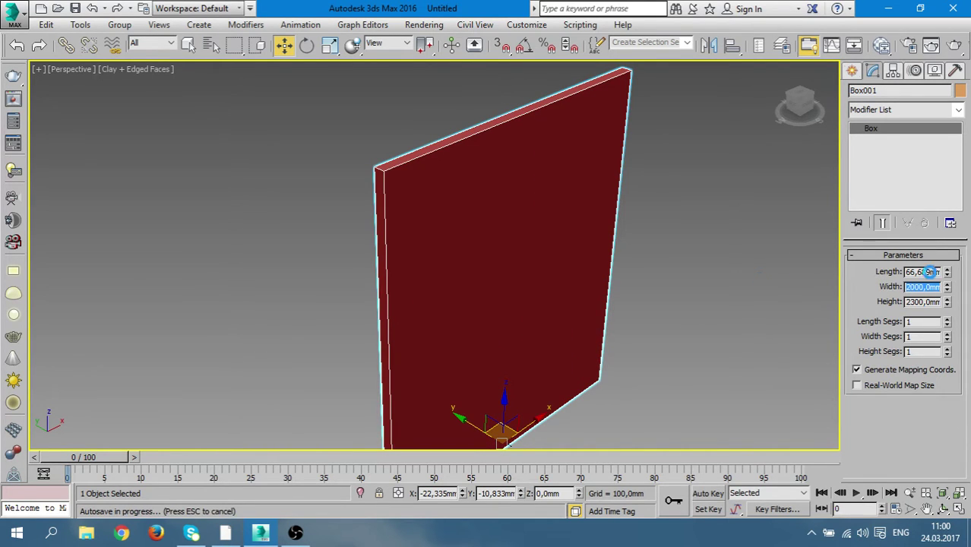
pyautogui.moveTo(934, 271); pyautogui.dragTo(919, 271)
pyautogui.doubleClick(919, 272)
pyautogui.press('BackSpace')
pyautogui.write('1500')
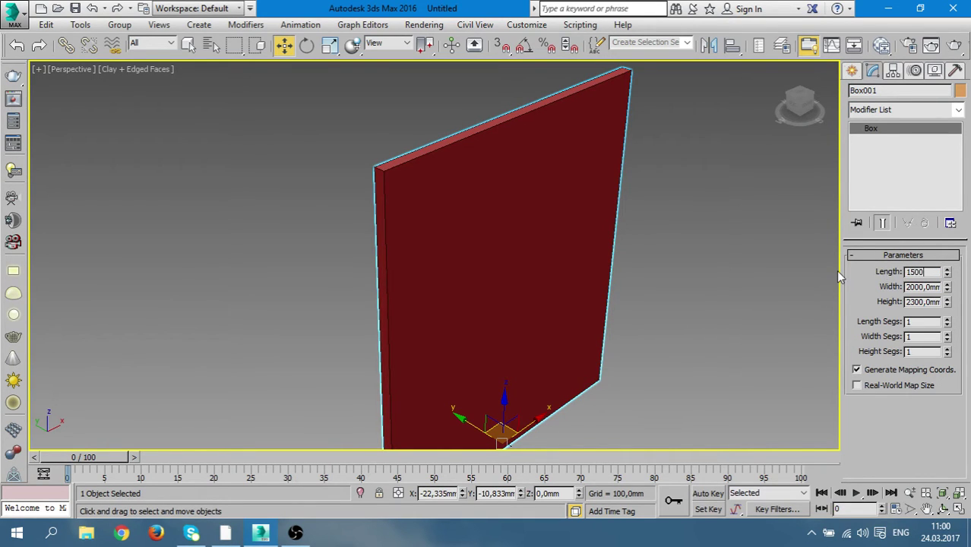
pyautogui.press('Return')
pyautogui.scroll(1, 759, 293)
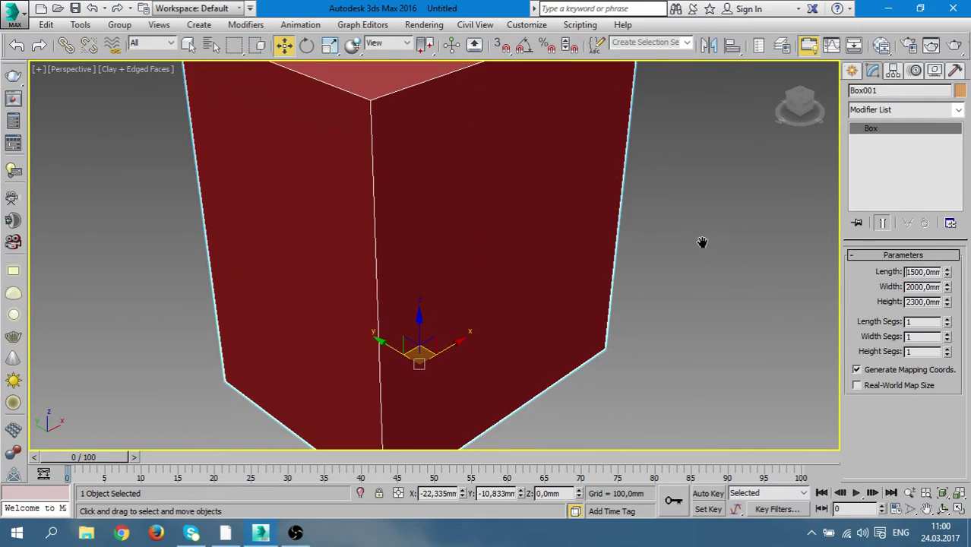
pyautogui.scroll(-3, 695, 238)
pyautogui.moveTo(694, 238)
pyautogui.keyDown('alt'); pyautogui.mouseDown(button='middle')
pyautogui.moveTo(634, 209)
pyautogui.moveTo(685, 238)
pyautogui.moveTo(475, 251)
pyautogui.moveTo(452, 289)
pyautogui.moveTo(530, 295)
pyautogui.mouseUp(button='middle'); pyautogui.keyUp('alt')
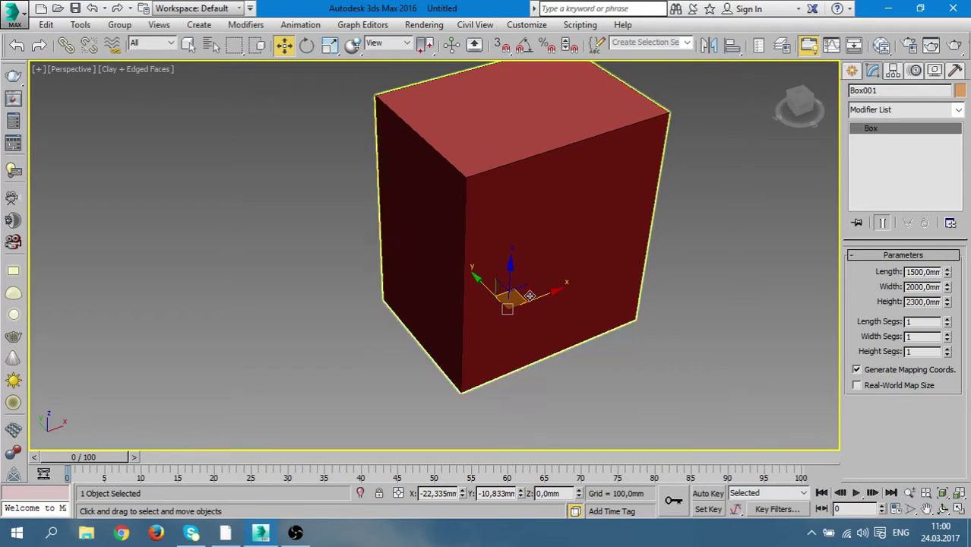
# Give the box 2 length and 2 width segments, recentre it, and enable snapping
pyautogui.click(947, 320)
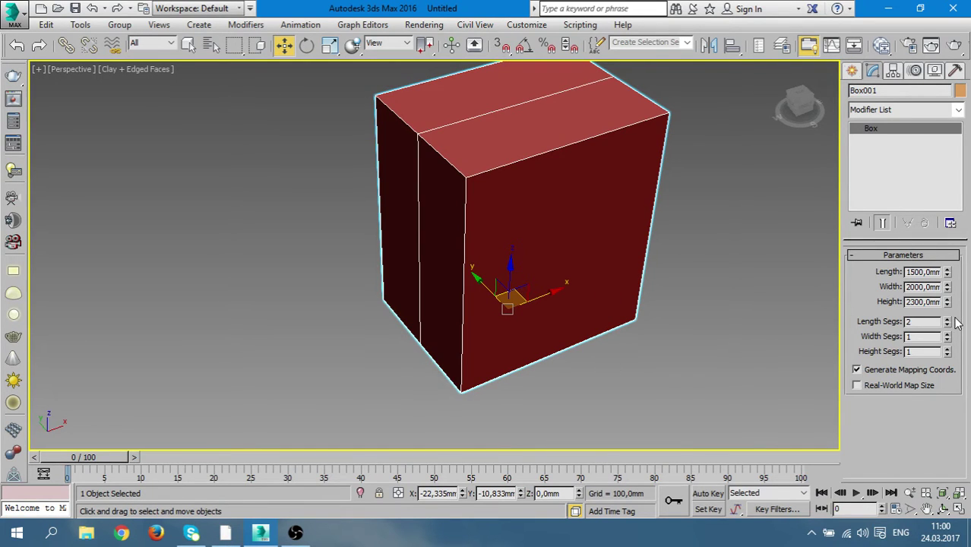
pyautogui.moveTo(625, 287); pyautogui.dragTo(605, 307, button='middle')
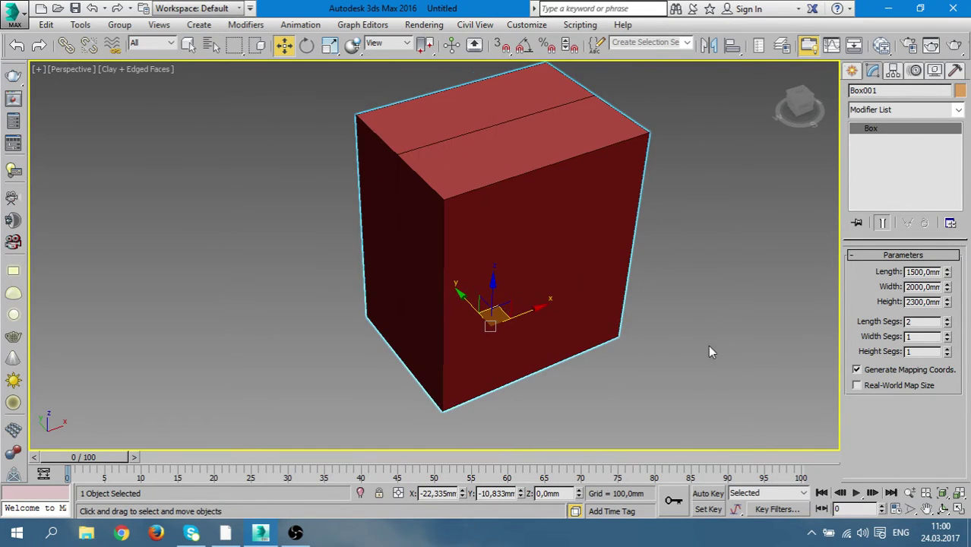
pyautogui.click(947, 334)
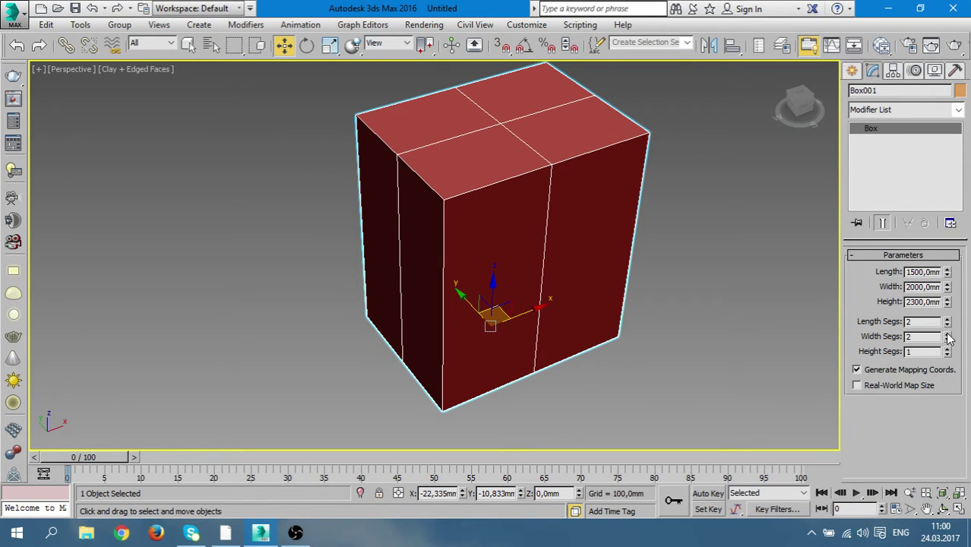
pyautogui.moveTo(613, 276); pyautogui.dragTo(568, 315, button='middle')
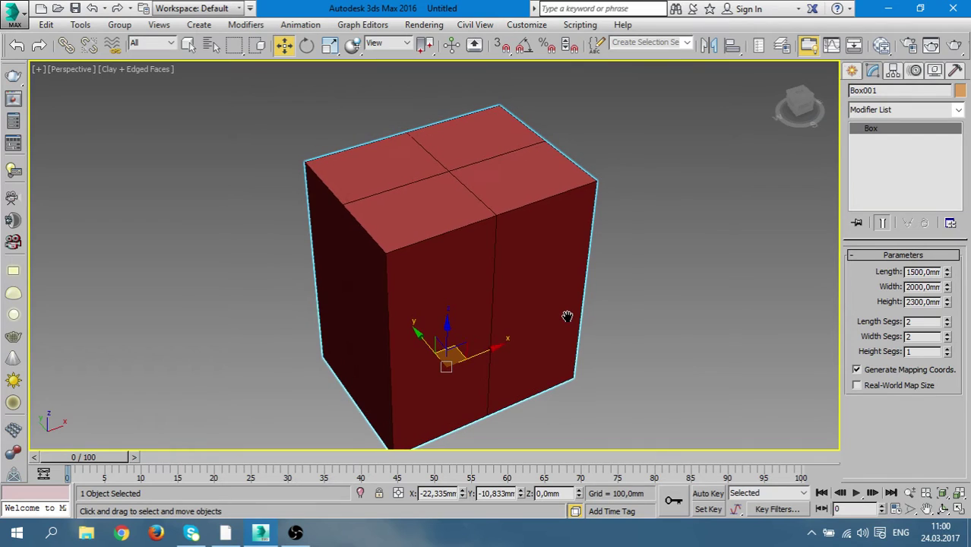
pyautogui.moveTo(567, 316)
pyautogui.mouseDown(button='middle')
pyautogui.moveTo(585, 234)
pyautogui.moveTo(520, 305)
pyautogui.mouseUp(button='middle')
pyautogui.click(502, 46)
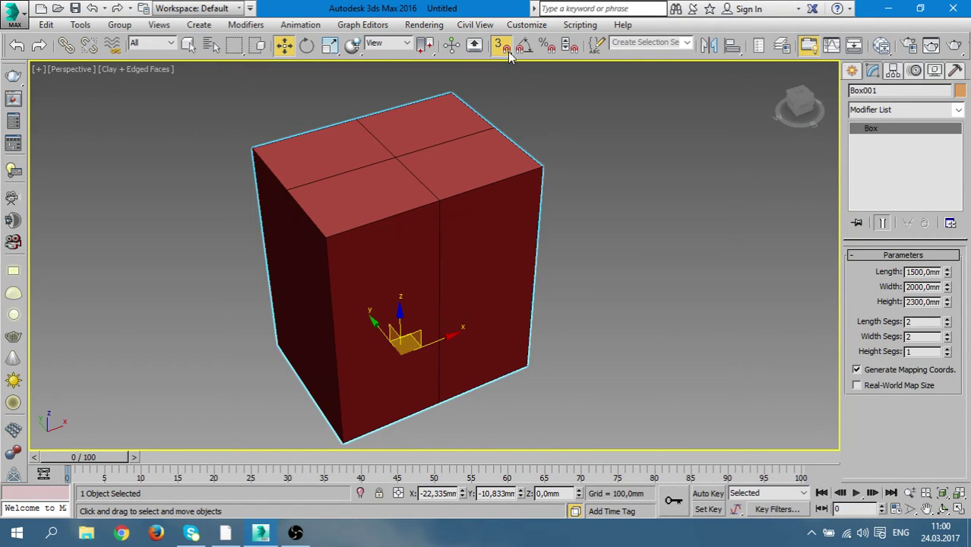
# Keep 3D snap mode and check Grid and Snap Settings with only Vertex snapping on
pyautogui.click(508, 48)
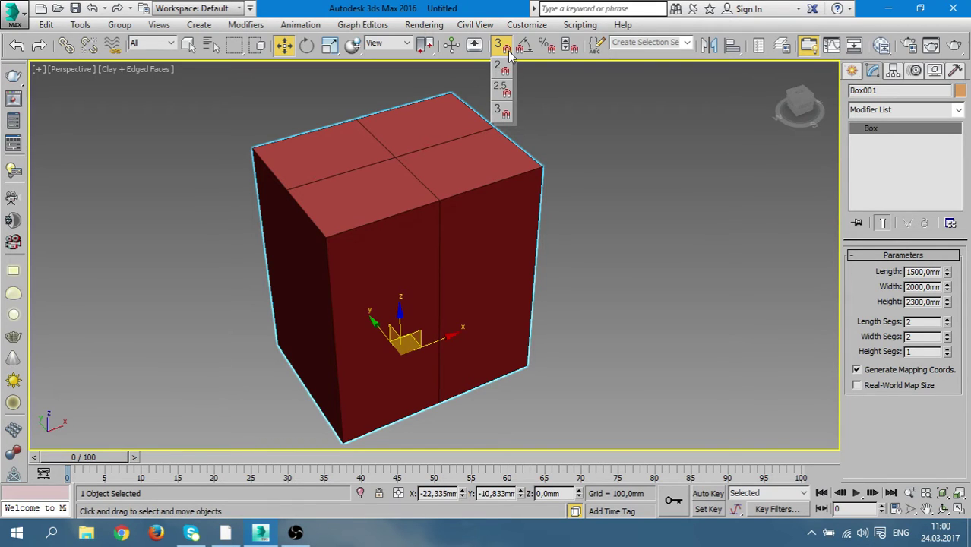
pyautogui.click(509, 53)
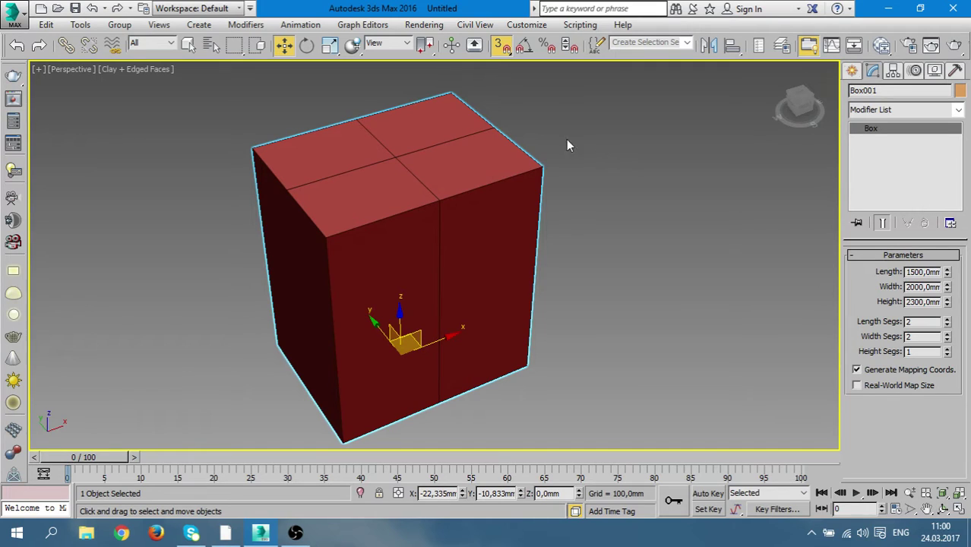
pyautogui.rightClick(502, 46)
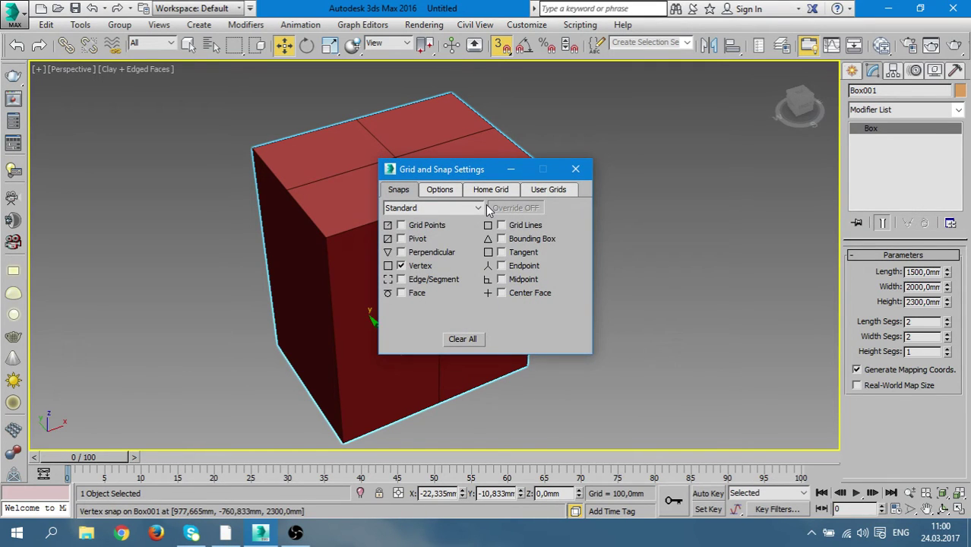
pyautogui.click(451, 193)
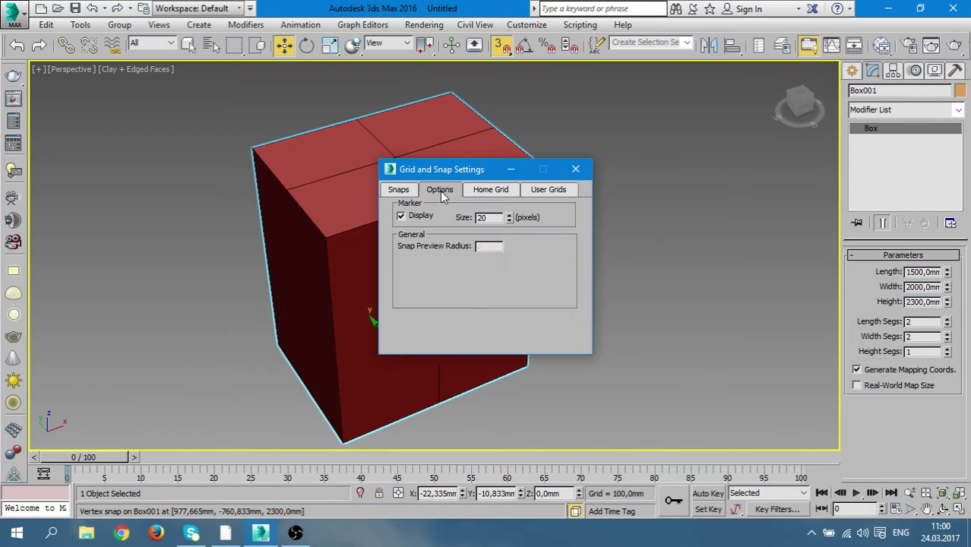
pyautogui.click(491, 196)
pyautogui.click(548, 189)
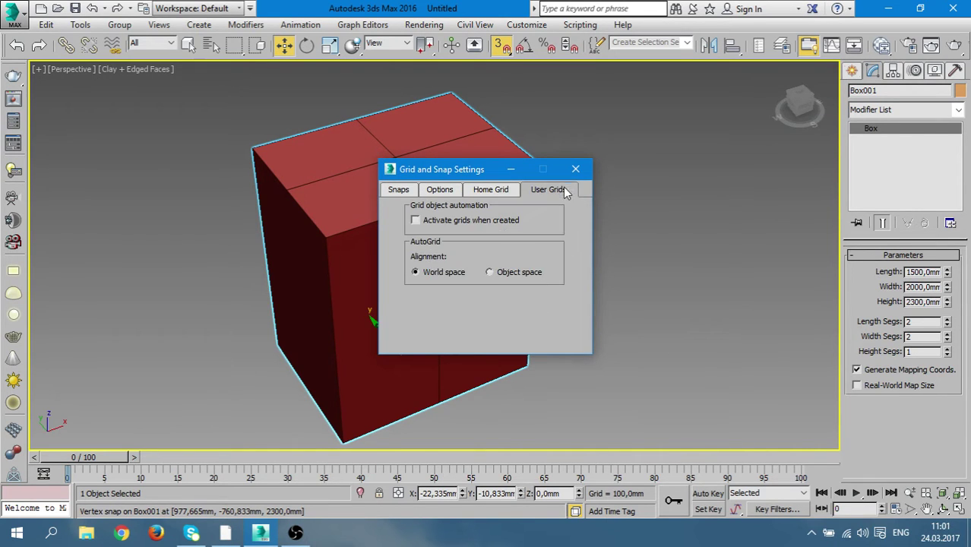
pyautogui.click(575, 169)
pyautogui.moveTo(567, 305)
pyautogui.mouseDown(button='middle')
pyautogui.moveTo(573, 275)
pyautogui.moveTo(565, 291)
pyautogui.mouseUp(button='middle')
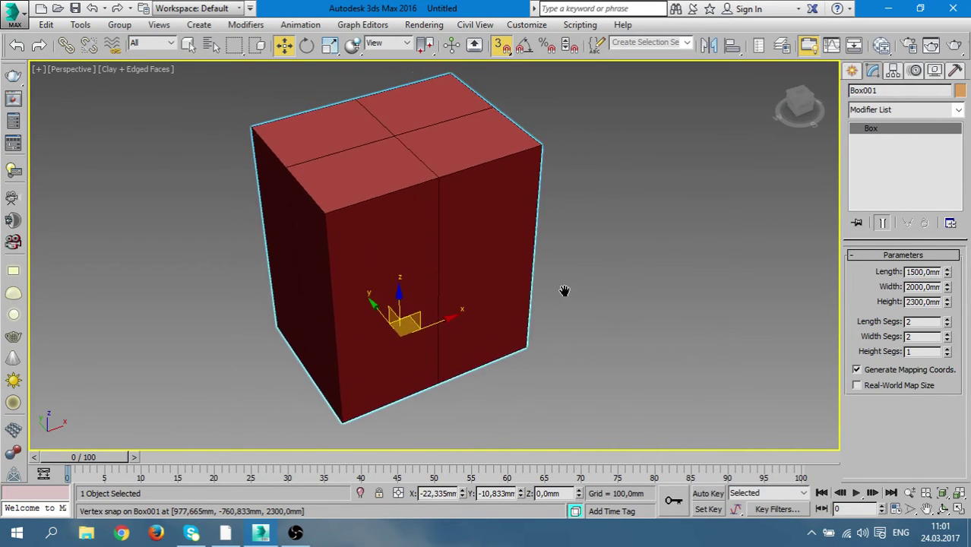
# Choose the Line tool under Create > Shapes > Splines
pyautogui.click(852, 71)
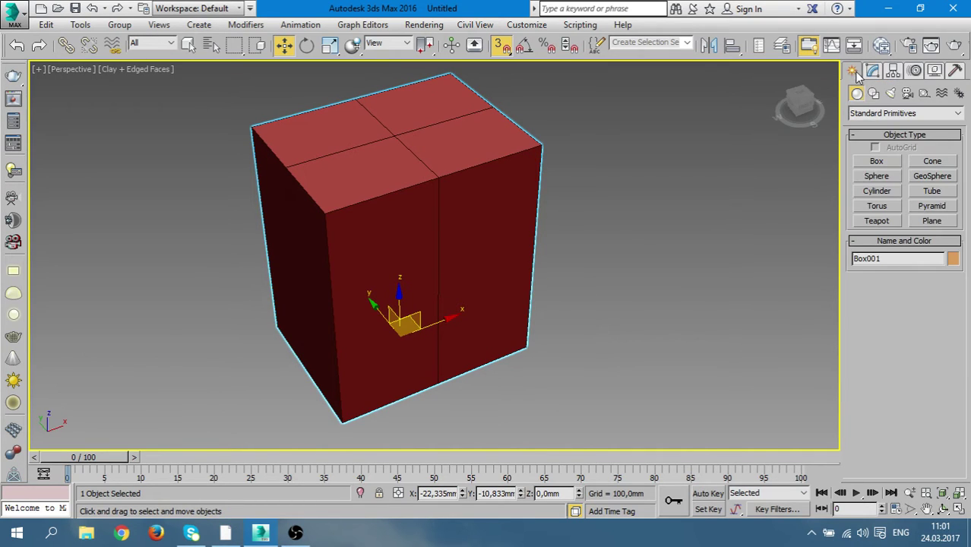
pyautogui.click(874, 92)
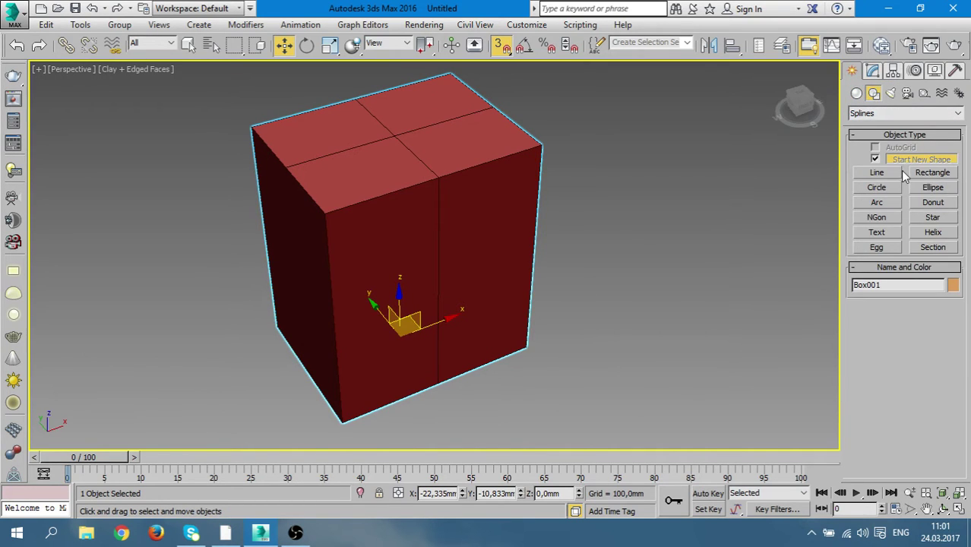
pyautogui.click(877, 173)
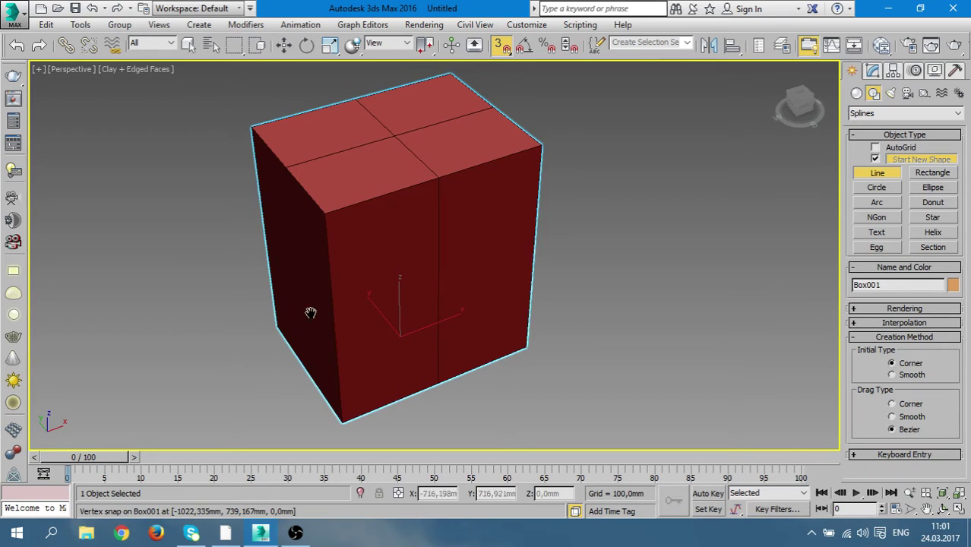
pyautogui.moveTo(310, 310)
pyautogui.keyDown('alt'); pyautogui.mouseDown(button='middle')
pyautogui.moveTo(408, 150)
pyautogui.moveTo(338, 195)
pyautogui.mouseUp(button='middle'); pyautogui.keyUp('alt')
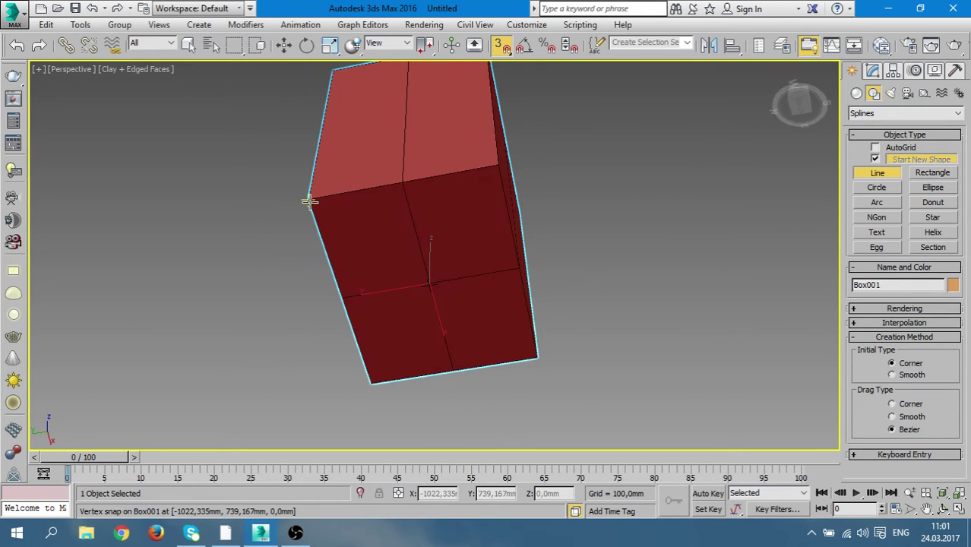
# Snap a closed line, Line001, around the box's four bottom corners
pyautogui.click(308, 200)
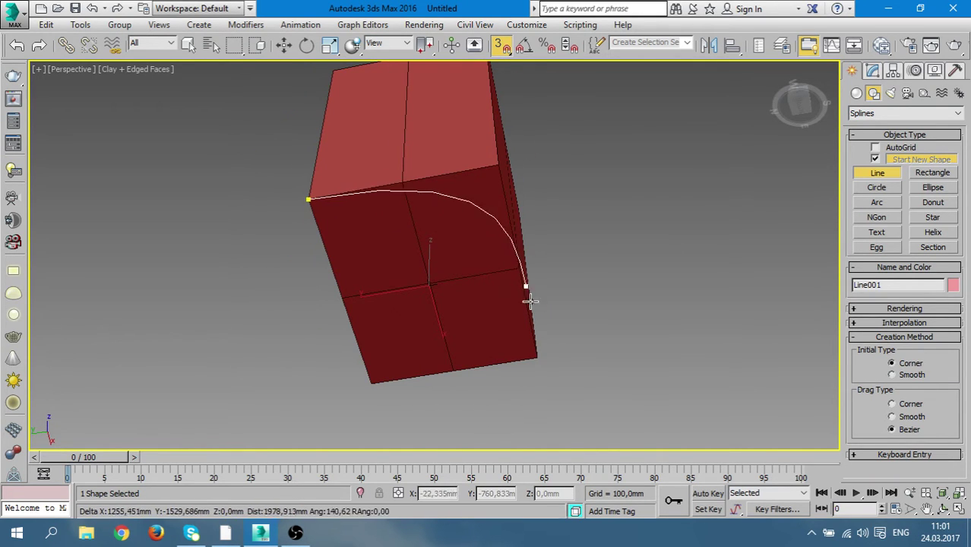
pyautogui.rightClick(503, 221)
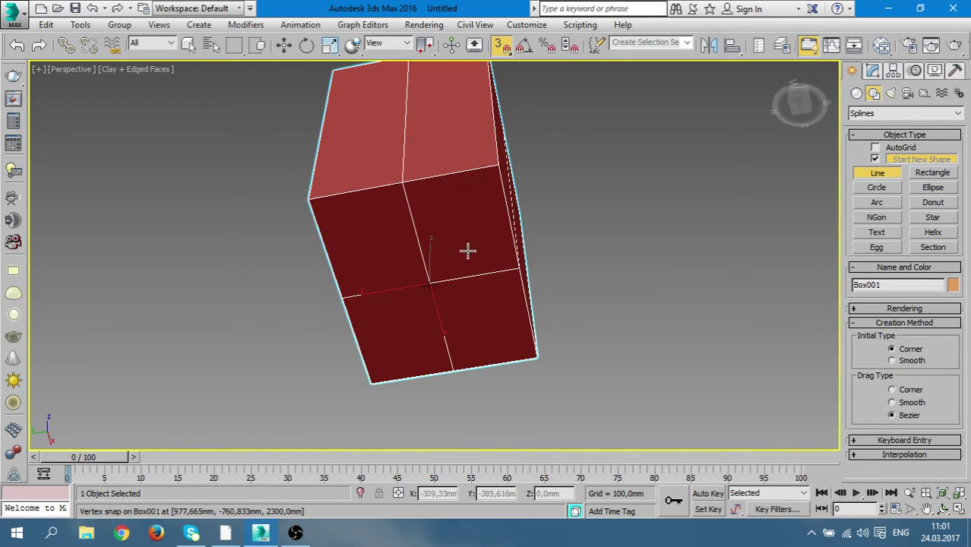
pyautogui.click(308, 201)
pyautogui.click(498, 165)
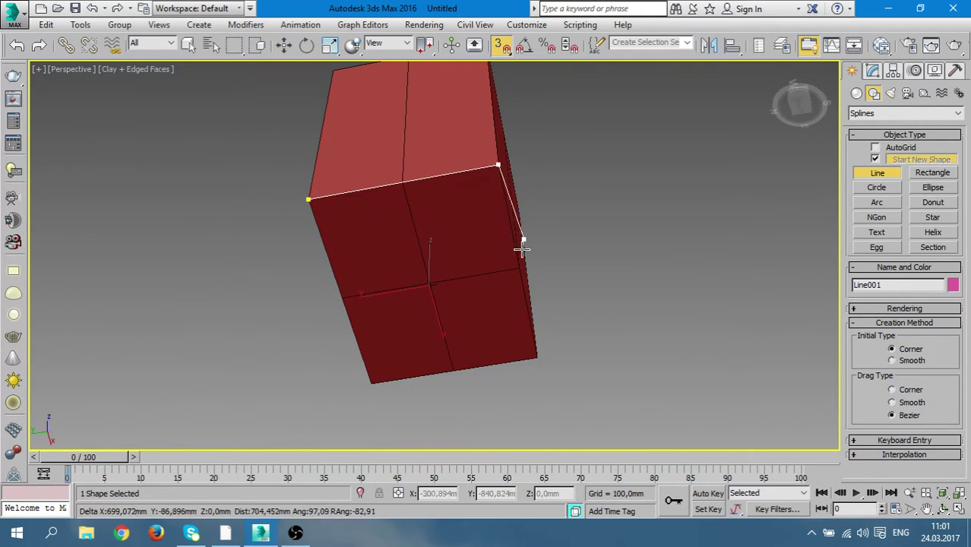
pyautogui.click(537, 352)
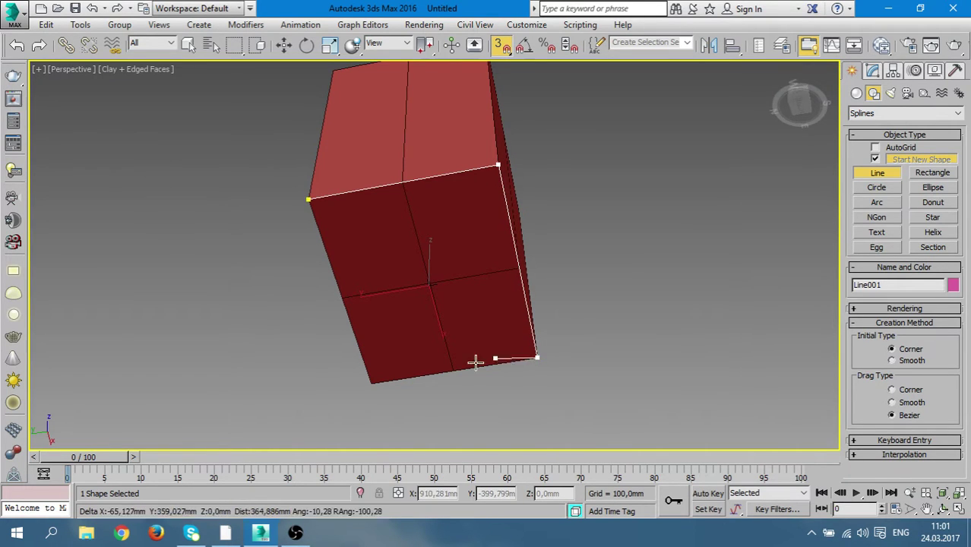
pyautogui.click(371, 382)
pyautogui.click(308, 200)
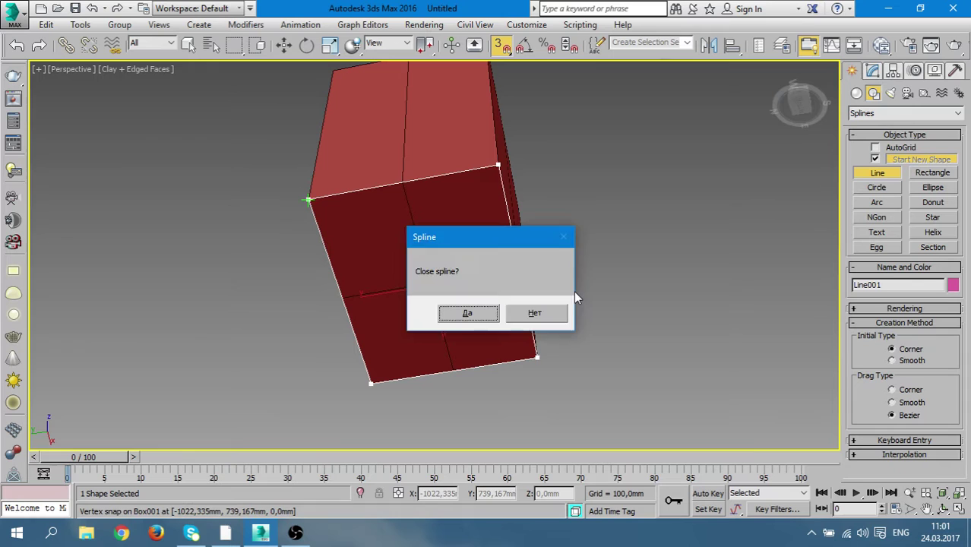
pyautogui.click(463, 314)
pyautogui.moveTo(581, 253)
pyautogui.keyDown('alt'); pyautogui.mouseDown(button='middle')
pyautogui.moveTo(485, 318)
pyautogui.moveTo(535, 340)
pyautogui.moveTo(605, 325)
pyautogui.moveTo(590, 337)
pyautogui.mouseUp(button='middle'); pyautogui.keyUp('alt')
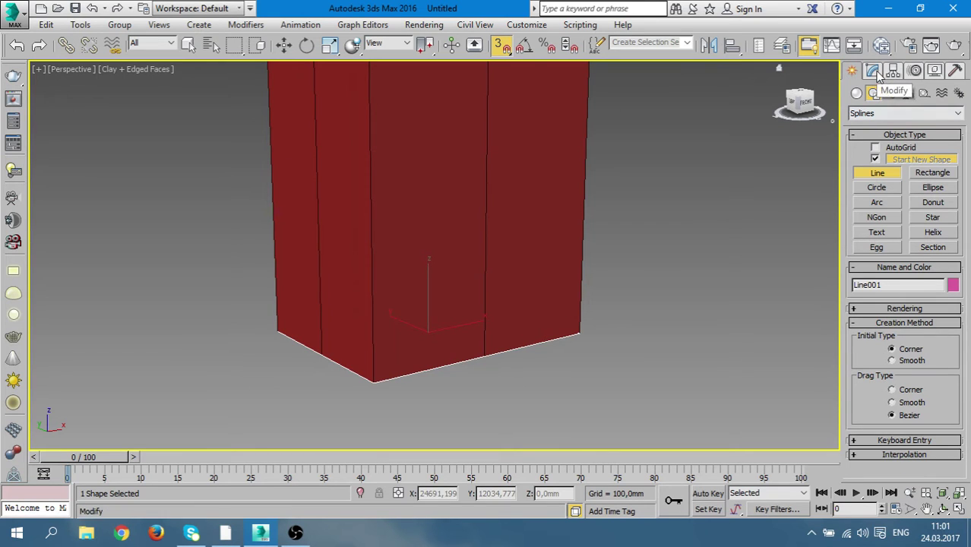
# Draw Line002 from one bottom front corner to the top edge midpoint and down to the other
pyautogui.moveTo(494, 236)
pyautogui.mouseDown(button='middle')
pyautogui.moveTo(455, 284)
pyautogui.moveTo(464, 262)
pyautogui.mouseUp(button='middle')
pyautogui.click(347, 427)
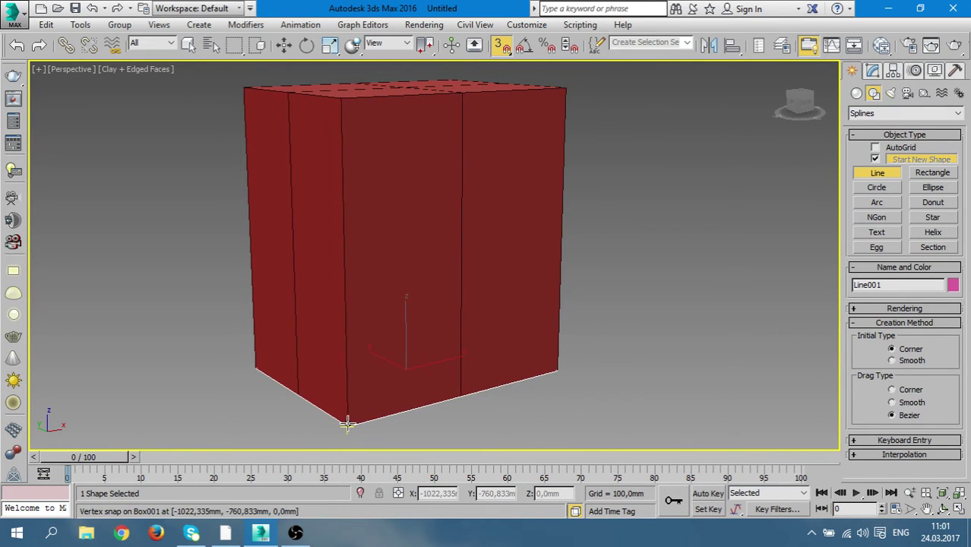
pyautogui.press('F3')
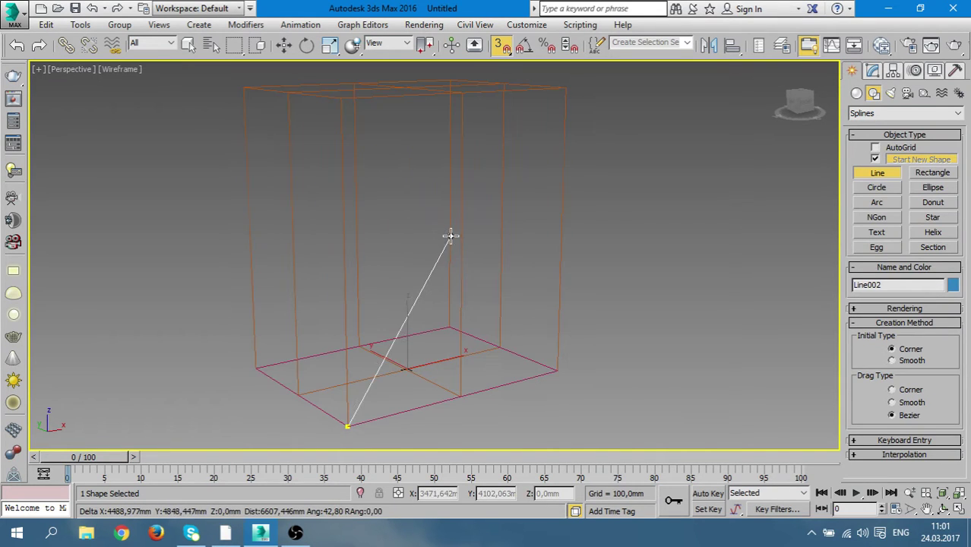
pyautogui.press('F3')
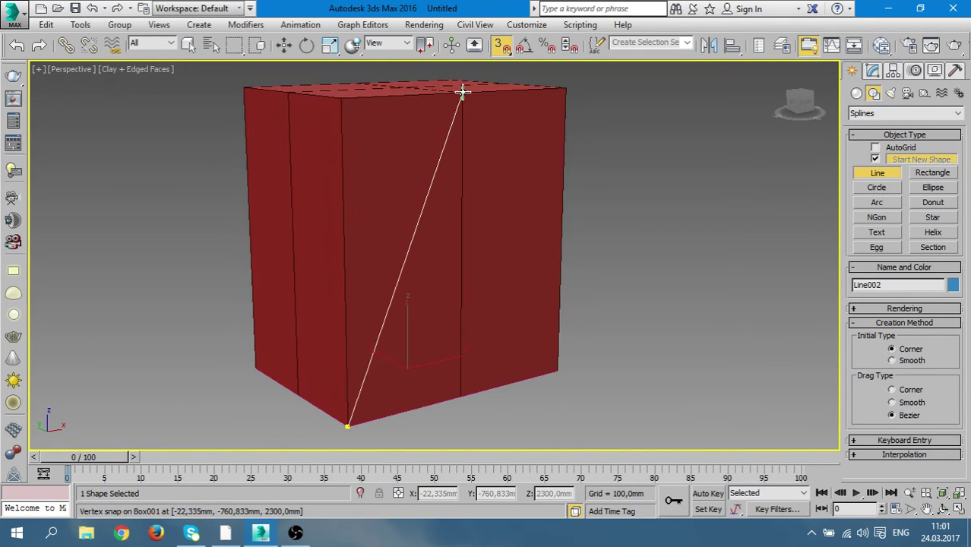
pyautogui.click(462, 93)
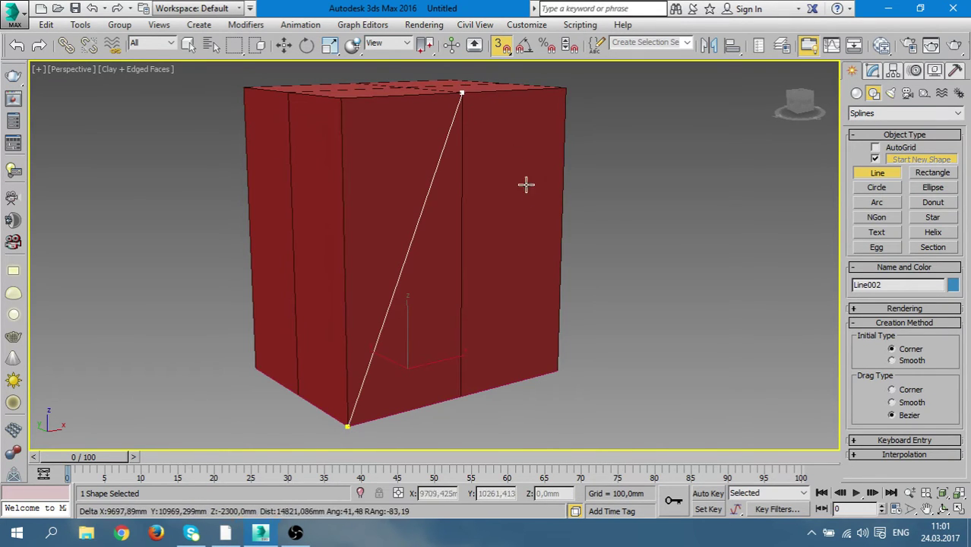
pyautogui.click(559, 370)
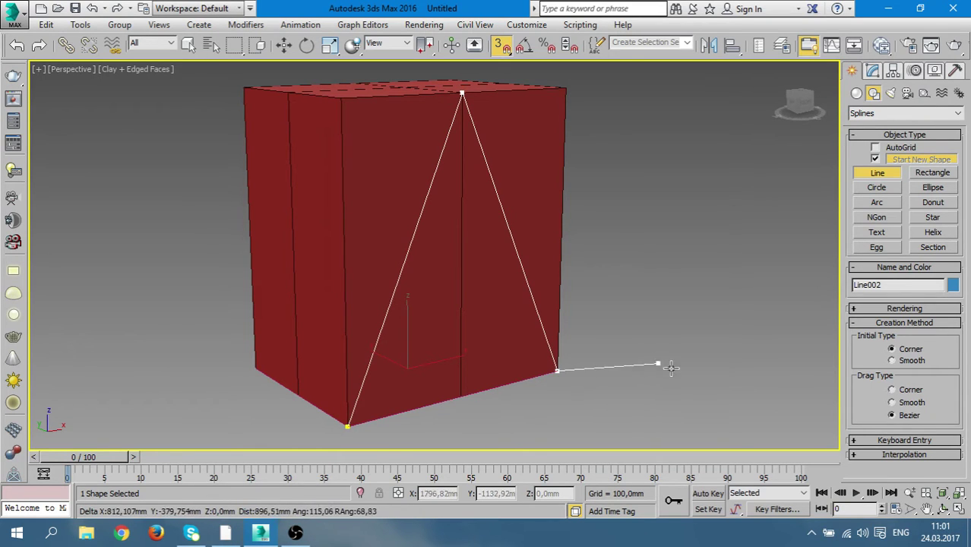
pyautogui.rightClick(709, 375)
pyautogui.moveTo(609, 271)
pyautogui.mouseDown(button='middle')
pyautogui.moveTo(656, 216)
pyautogui.moveTo(639, 304)
pyautogui.mouseUp(button='middle')
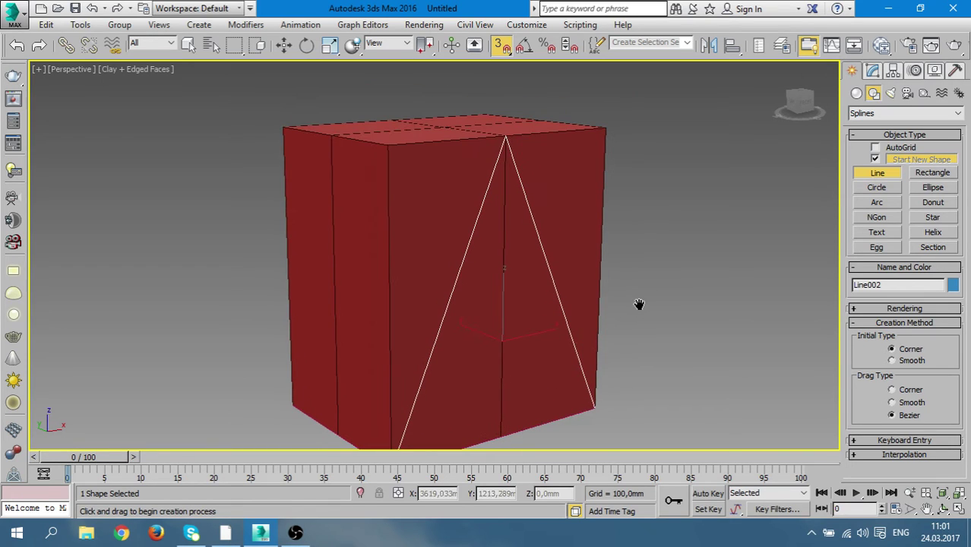
pyautogui.rightClick(638, 306)
# Hide Box001 in the Scene Explorer so only the two splines remain visible
pyautogui.click(639, 306)
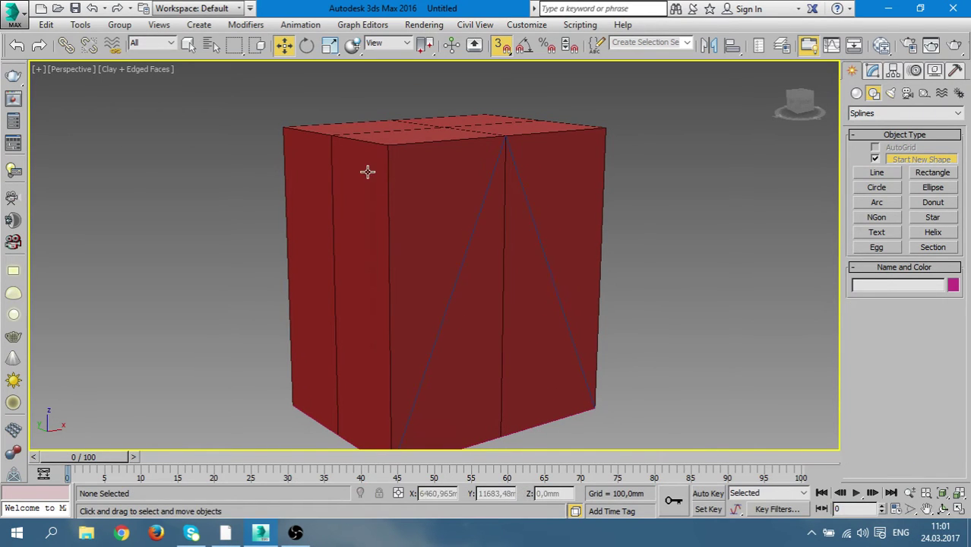
pyautogui.click(367, 173)
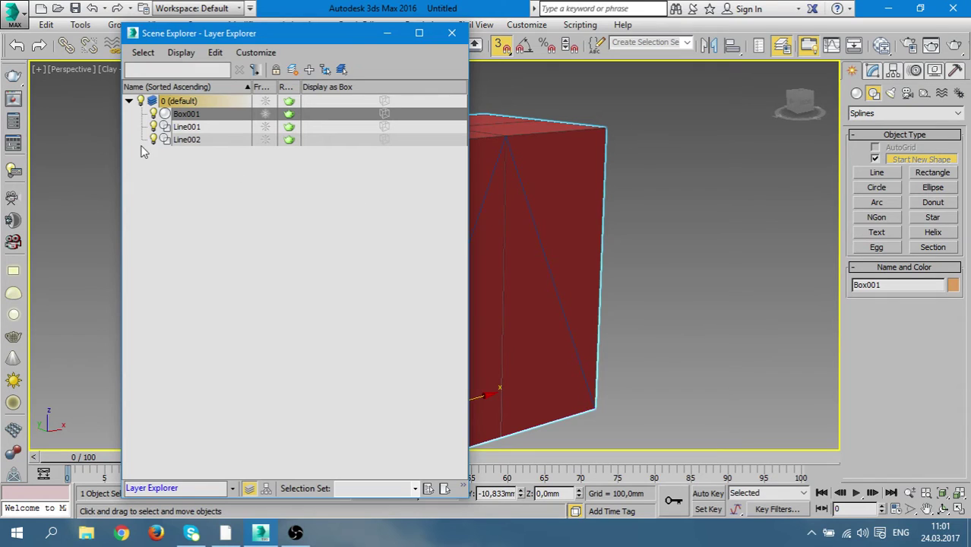
pyautogui.click(164, 114)
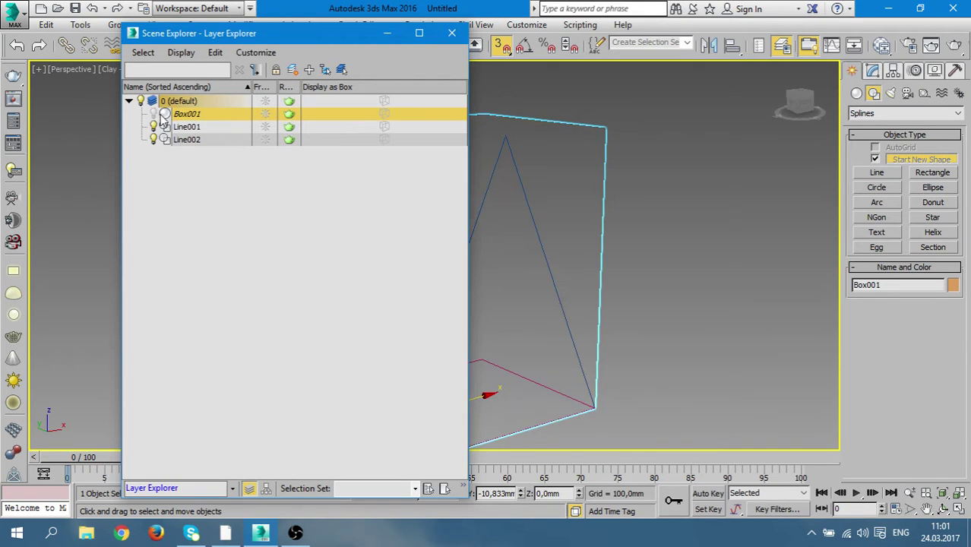
pyautogui.moveTo(351, 38)
pyautogui.mouseDown()
pyautogui.moveTo(194, 403)
pyautogui.moveTo(254, 537)
pyautogui.mouseUp()
pyautogui.click(706, 347)
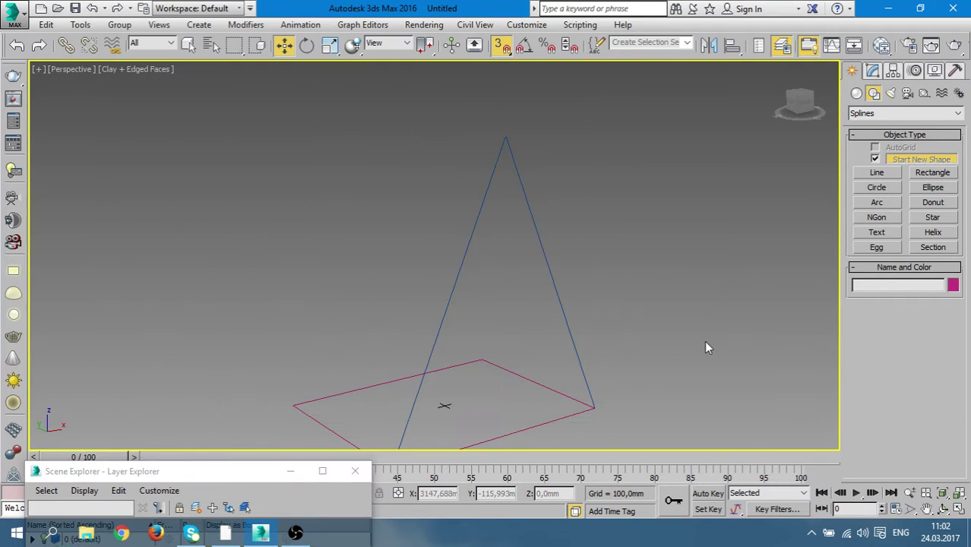
pyautogui.moveTo(587, 321)
pyautogui.keyDown('alt'); pyautogui.mouseDown(button='middle')
pyautogui.moveTo(514, 248)
pyautogui.moveTo(462, 260)
pyautogui.mouseUp(button='middle'); pyautogui.keyUp('alt')
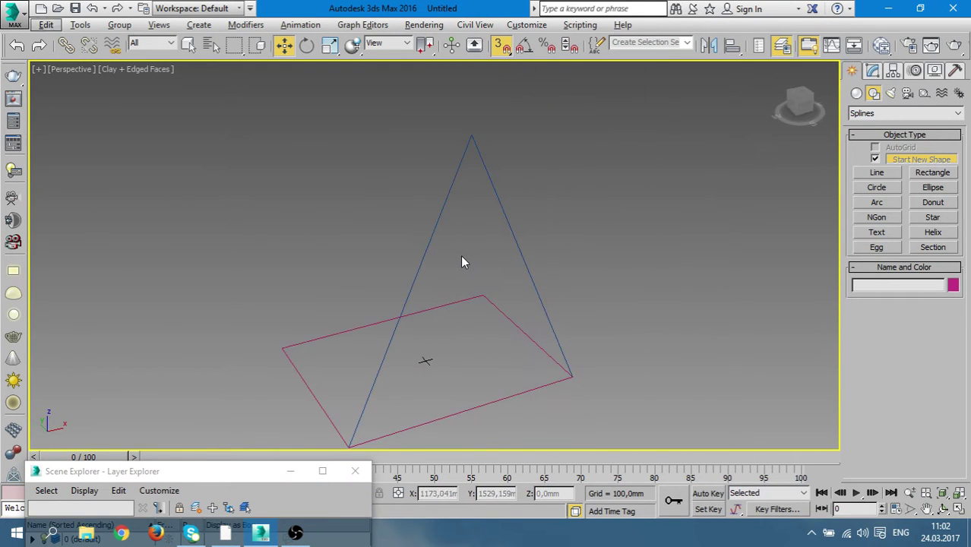
# Select the rectangle Line001 and bring up its Modify panel
pyautogui.click(438, 217)
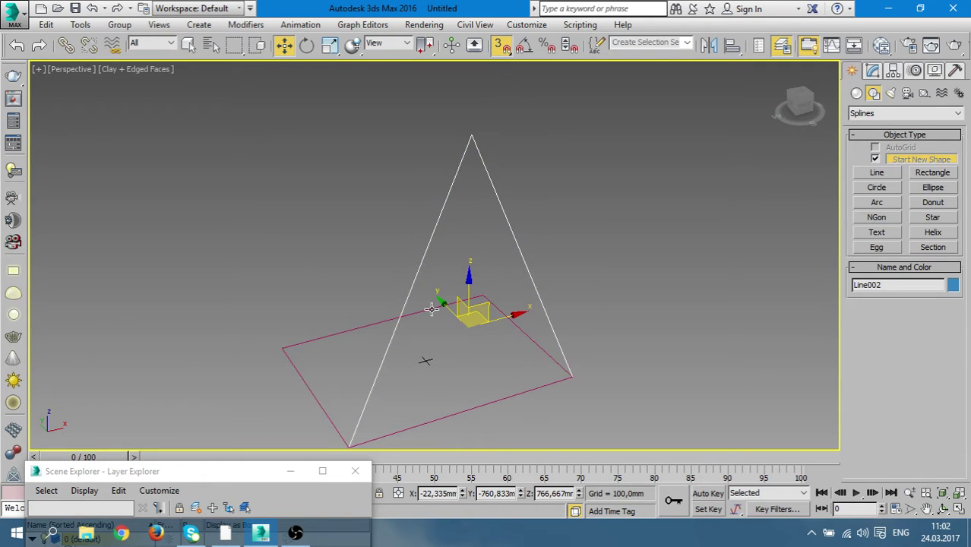
pyautogui.click(511, 396)
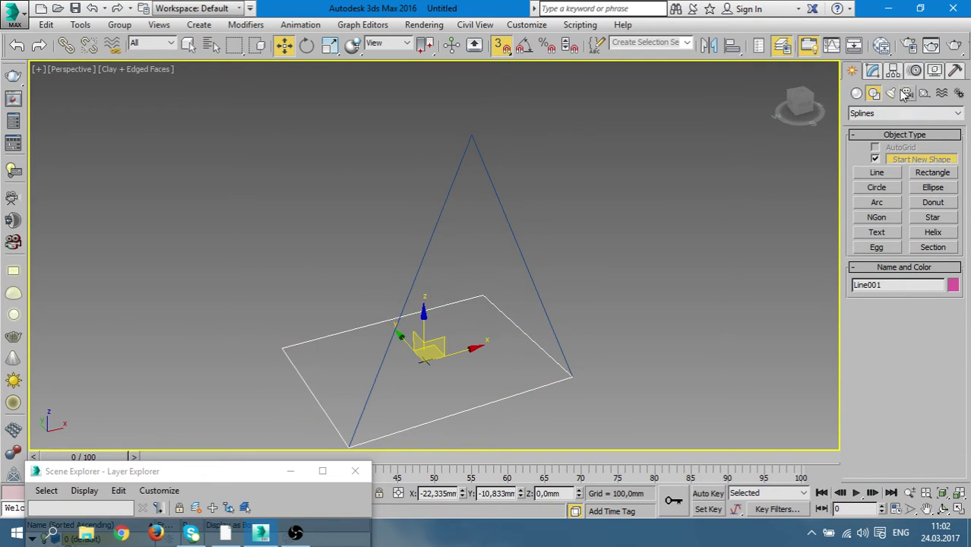
pyautogui.click(872, 71)
# Turn on Enable In Renderer and Enable In Viewport for Line001
pyautogui.moveTo(624, 333); pyautogui.dragTo(642, 279, button='middle')
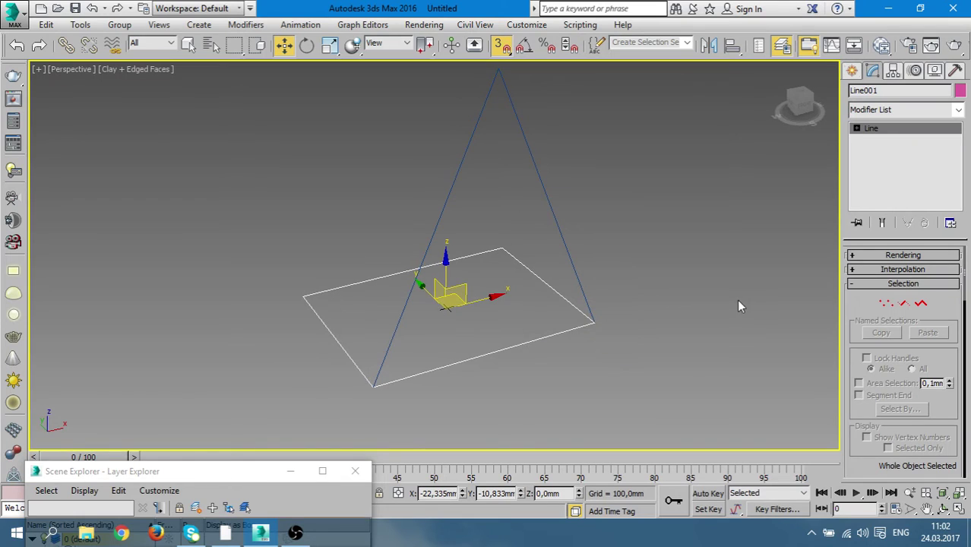
pyautogui.click(904, 257)
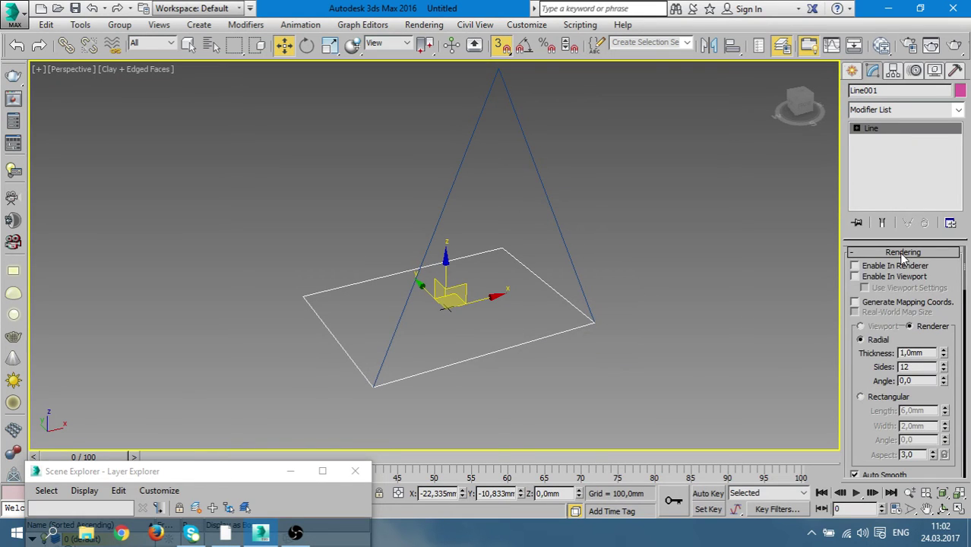
pyautogui.click(862, 266)
pyautogui.click(859, 277)
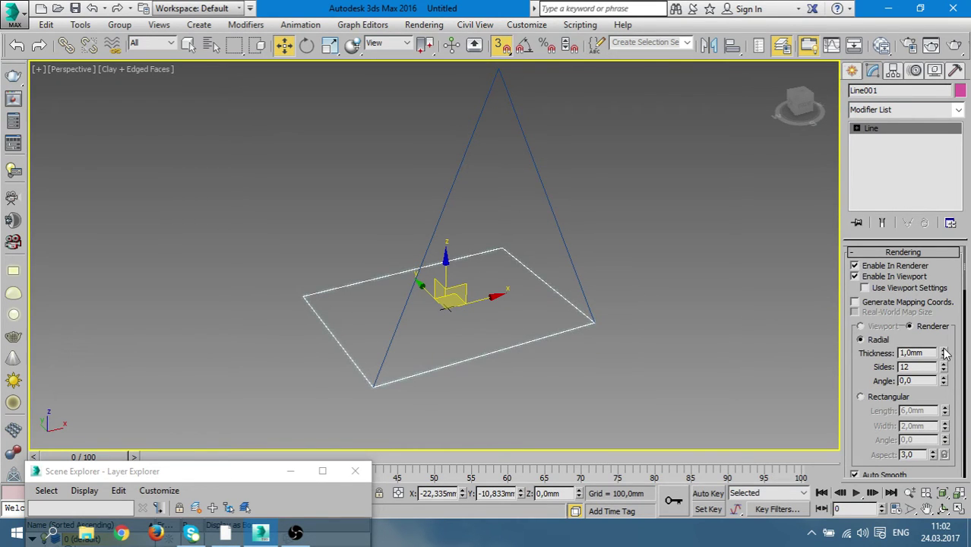
pyautogui.moveTo(945, 353)
pyautogui.mouseDown()
pyautogui.moveTo(465, 440)
pyautogui.moveTo(433, 188)
pyautogui.mouseUp()
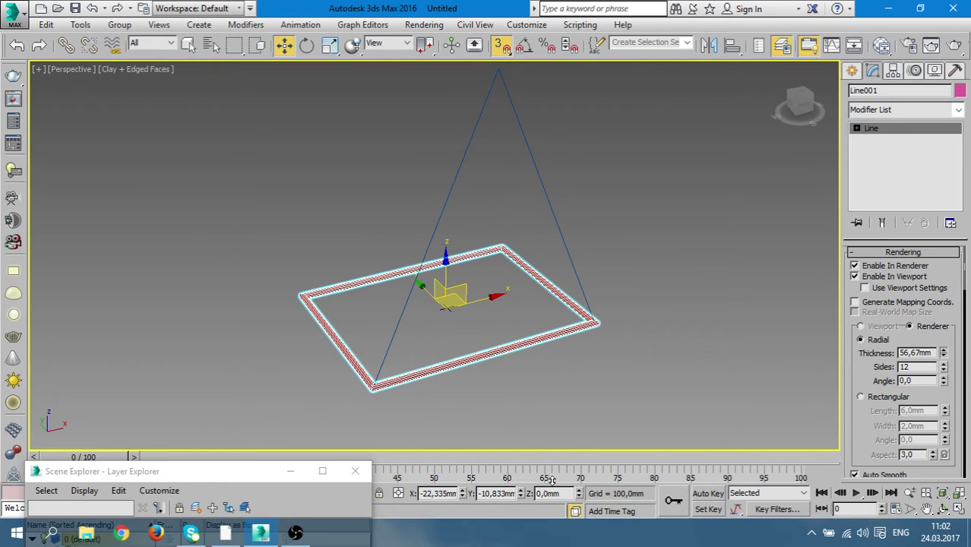
pyautogui.moveTo(394, 370); pyautogui.dragTo(403, 335, button='middle')
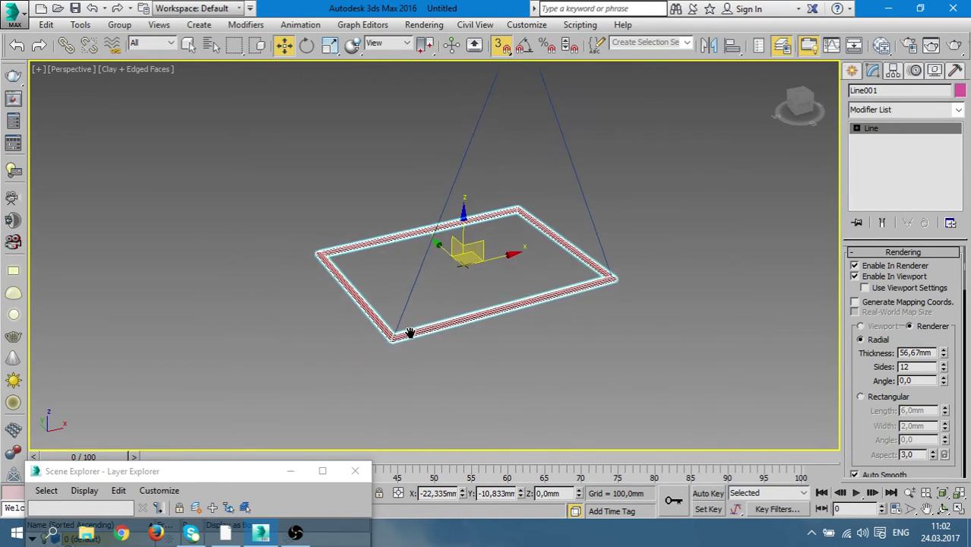
pyautogui.scroll(5, 357, 356)
pyautogui.scroll(-3, 428, 345)
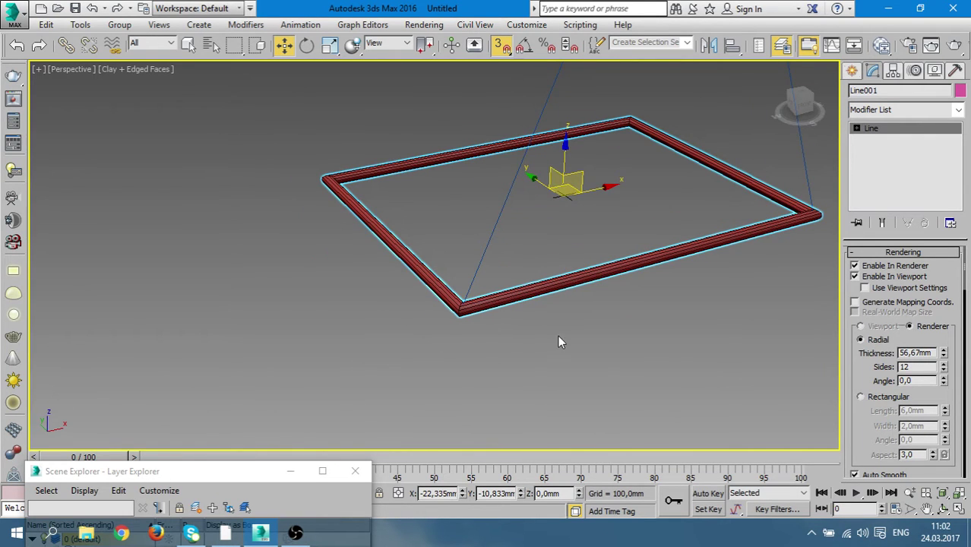
pyautogui.moveTo(559, 337); pyautogui.dragTo(488, 351, button='middle')
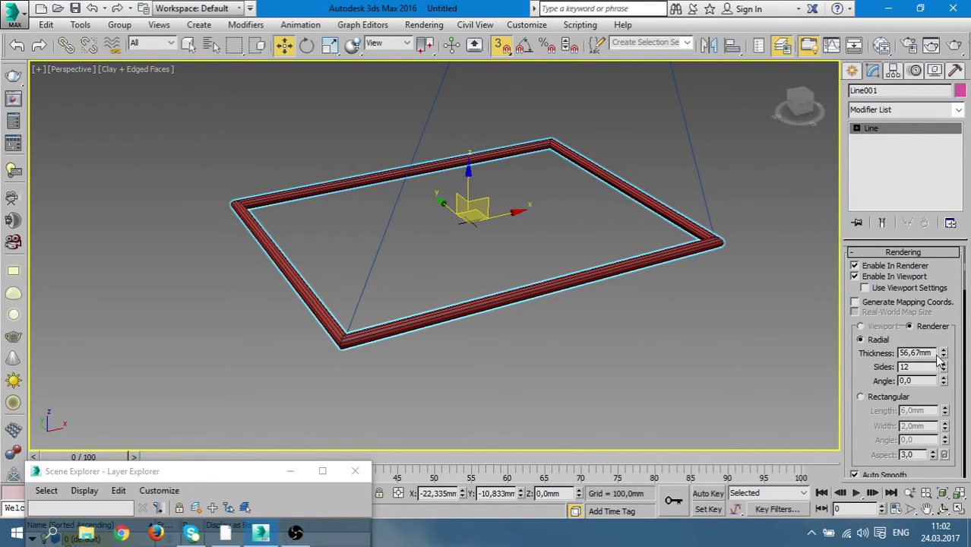
# Set the rendered tube thickness to 50 mm and inspect the frame
pyautogui.moveTo(936, 353); pyautogui.dragTo(889, 354)
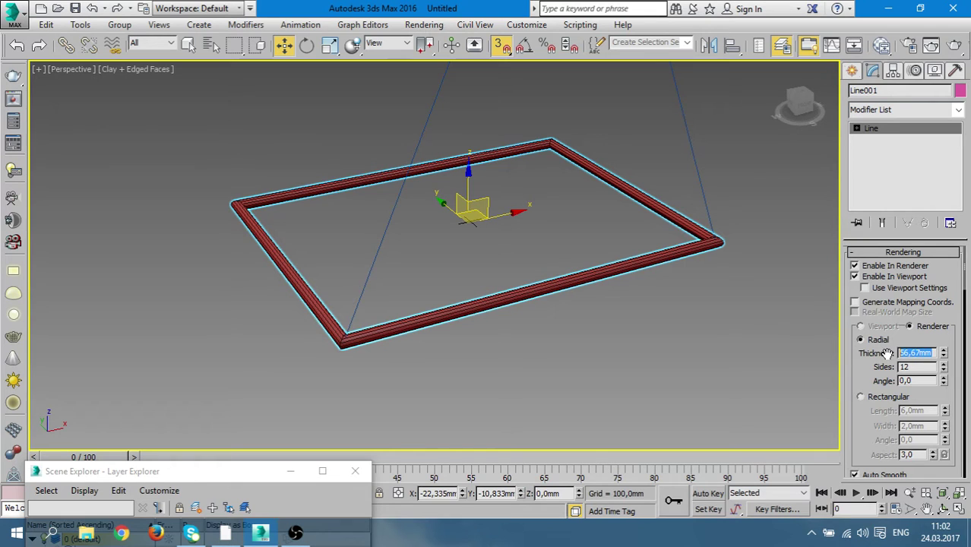
pyautogui.write('50')
pyautogui.press('Return')
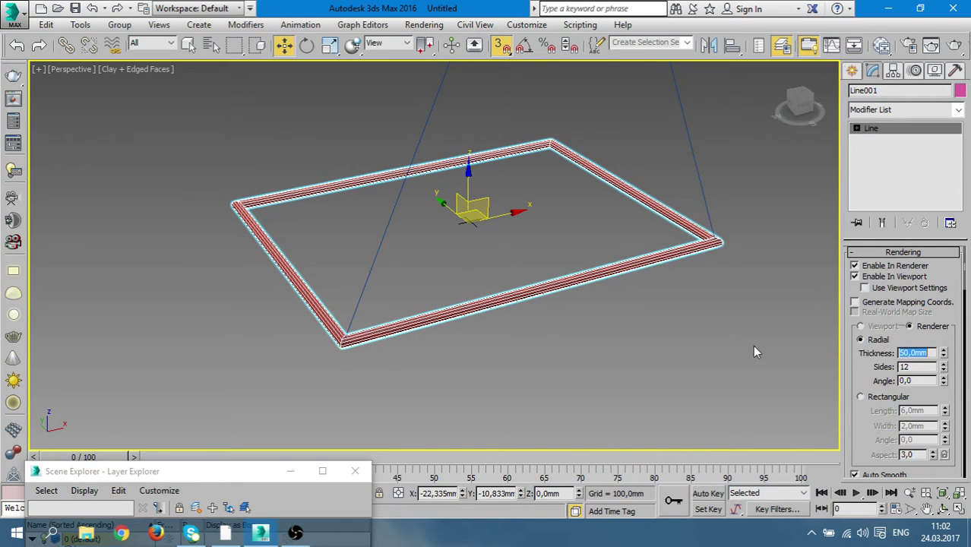
pyautogui.moveTo(424, 327)
pyautogui.keyDown('alt'); pyautogui.mouseDown(button='middle')
pyautogui.moveTo(557, 321)
pyautogui.moveTo(594, 328)
pyautogui.moveTo(534, 320)
pyautogui.moveTo(505, 345)
pyautogui.moveTo(680, 380)
pyautogui.moveTo(514, 373)
pyautogui.moveTo(569, 374)
pyautogui.mouseUp(button='middle'); pyautogui.keyUp('alt')
pyautogui.scroll(3, 505, 345)
pyautogui.scroll(2, 505, 346)
pyautogui.scroll(-5, 505, 346)
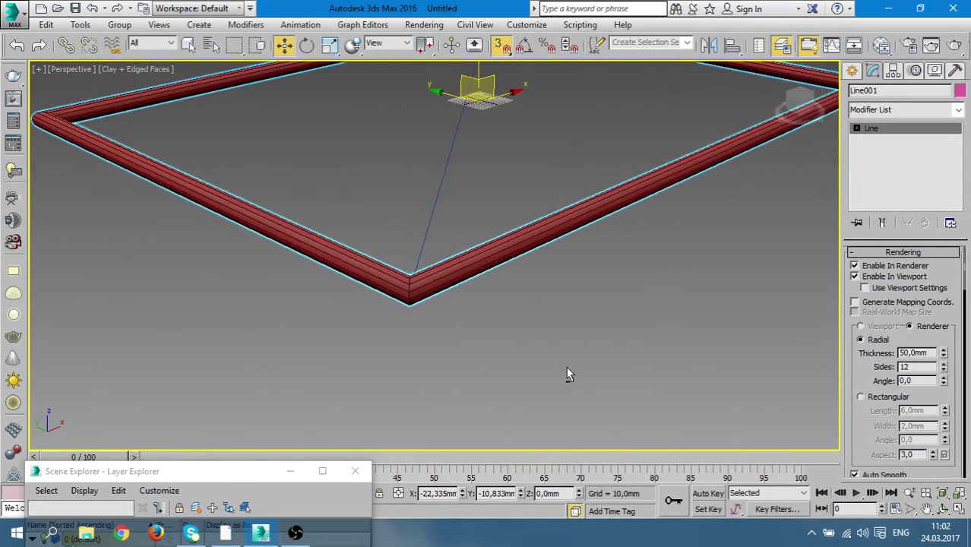
pyautogui.scroll(-3, 565, 368)
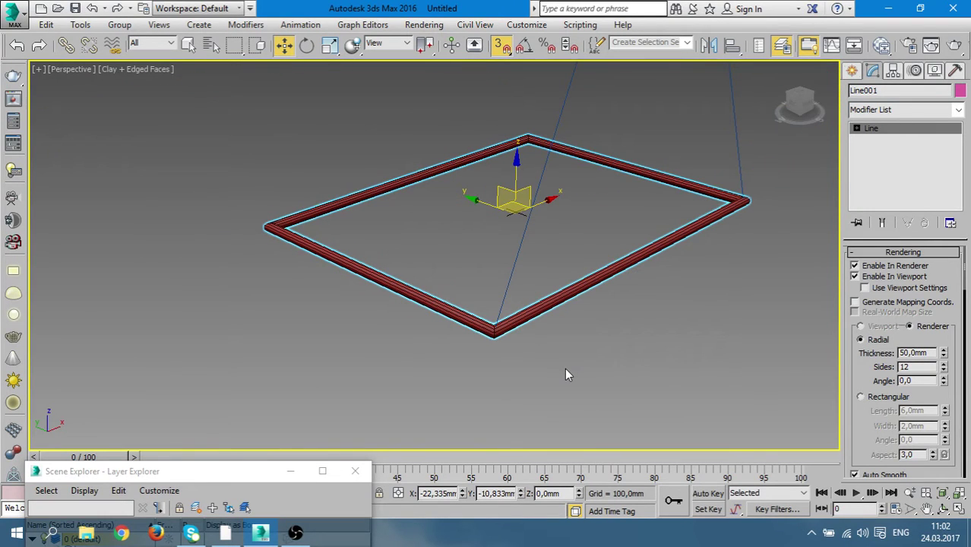
# Raise the tube profile to 18 sides and frame the corner in view
pyautogui.click(944, 365)
pyautogui.click(944, 366)
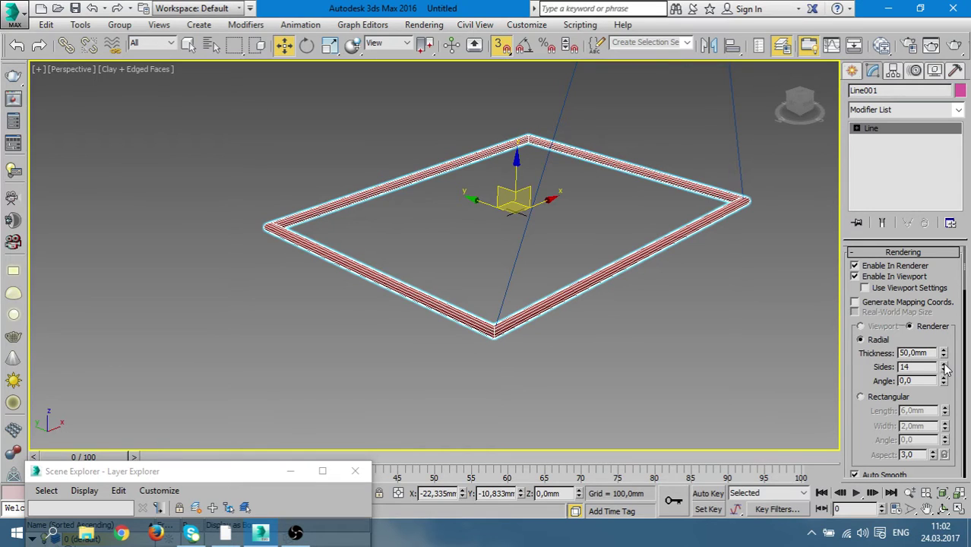
pyautogui.doubleClick(945, 365)
pyautogui.click(944, 366)
pyautogui.click(944, 366)
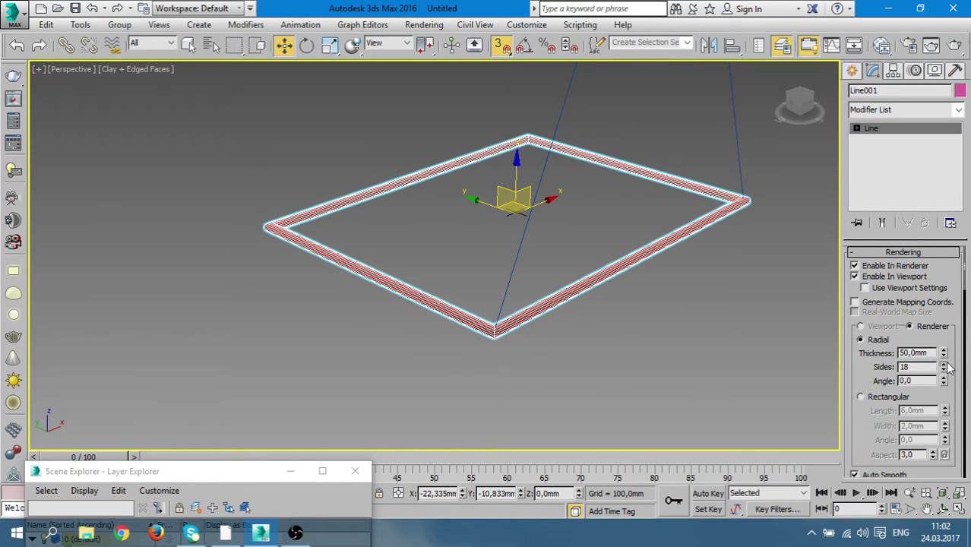
pyautogui.keyDown('alt'); pyautogui.moveTo(818, 387); pyautogui.dragTo(467, 310, button='middle'); pyautogui.keyUp('alt')
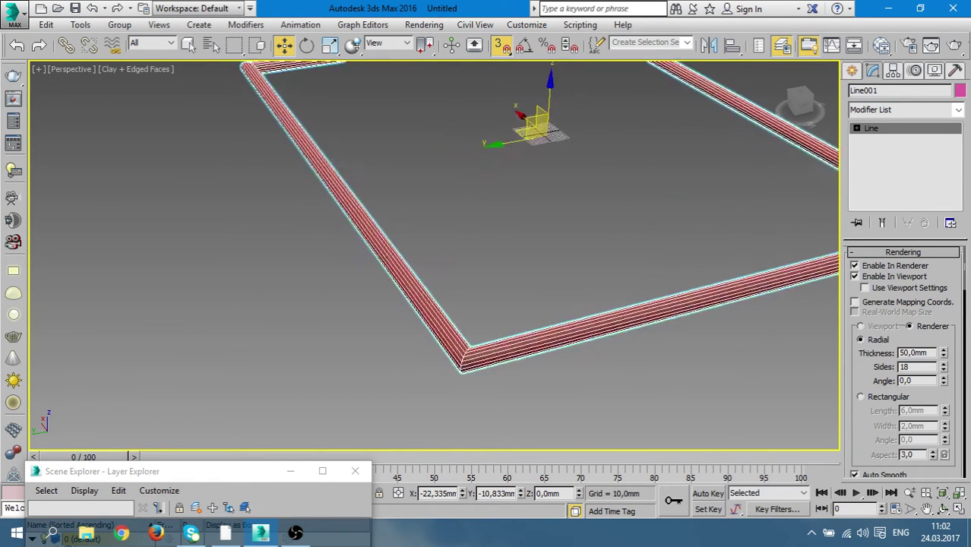
pyautogui.scroll(5, 467, 309)
pyautogui.scroll(-3, 467, 309)
pyautogui.scroll(-3, 372, 318)
pyautogui.scroll(-3, 340, 316)
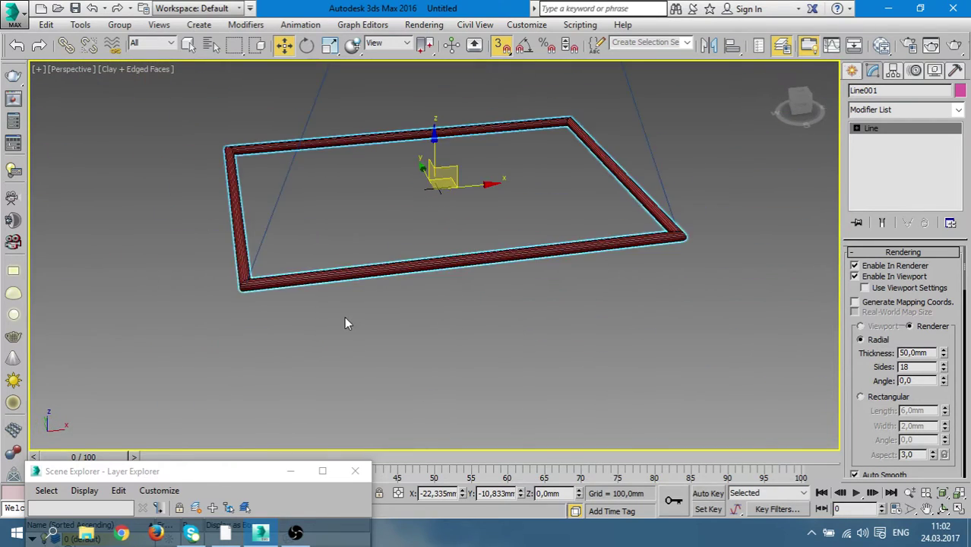
pyautogui.scroll(-2, 347, 321)
pyautogui.scroll(4, 281, 249)
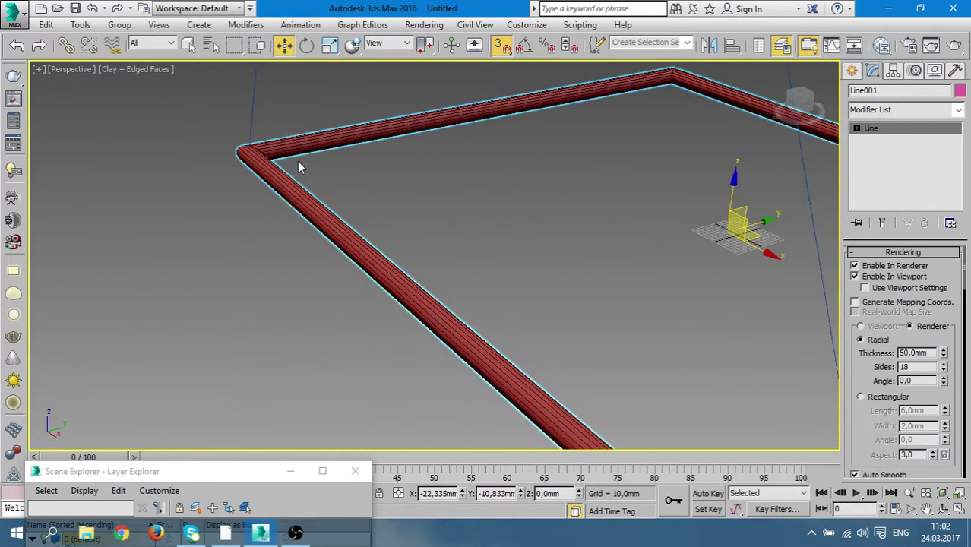
pyautogui.scroll(2, 300, 165)
pyautogui.keyDown('alt'); pyautogui.moveTo(300, 247); pyautogui.dragTo(256, 243, button='middle'); pyautogui.keyUp('alt')
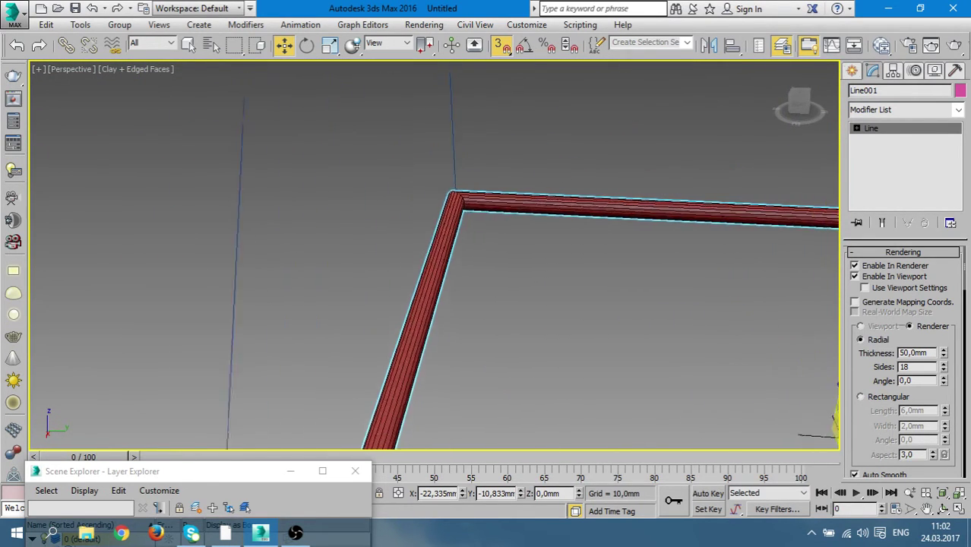
pyautogui.scroll(3, 493, 193)
pyautogui.scroll(3, 497, 178)
pyautogui.scroll(-3, 466, 196)
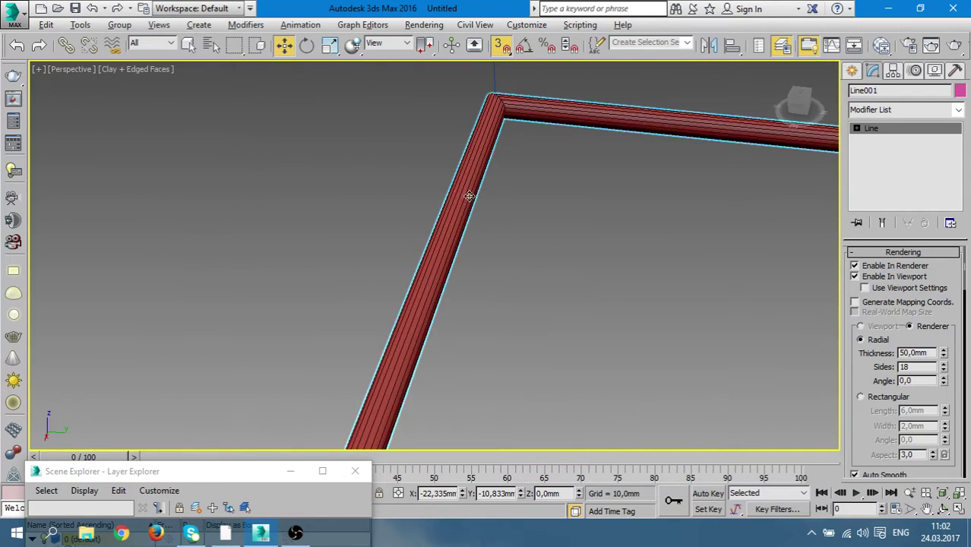
pyautogui.scroll(-2, 558, 196)
pyautogui.scroll(-2, 558, 196)
pyautogui.scroll(-1, 768, 239)
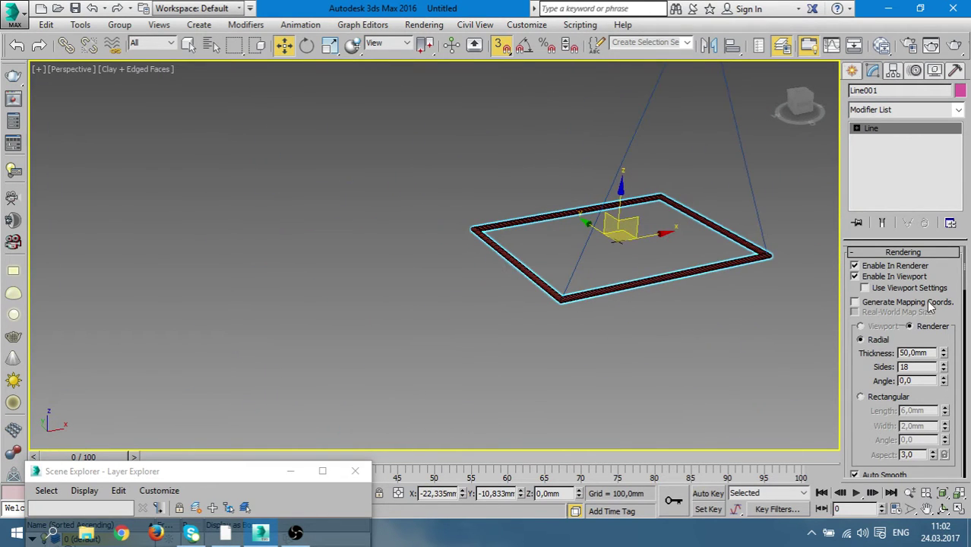
pyautogui.scroll(-2, 936, 293)
pyautogui.scroll(2, 940, 294)
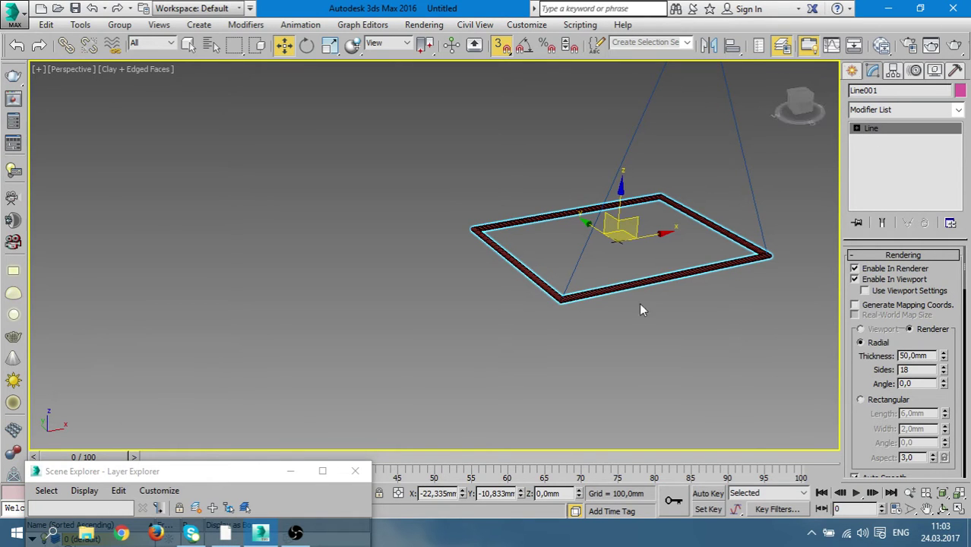
# Select only Line001, enter Vertex sub-object mode, and try selecting a frame corner
pyautogui.hotkey('ctrl', 'a')
pyautogui.click(681, 315)
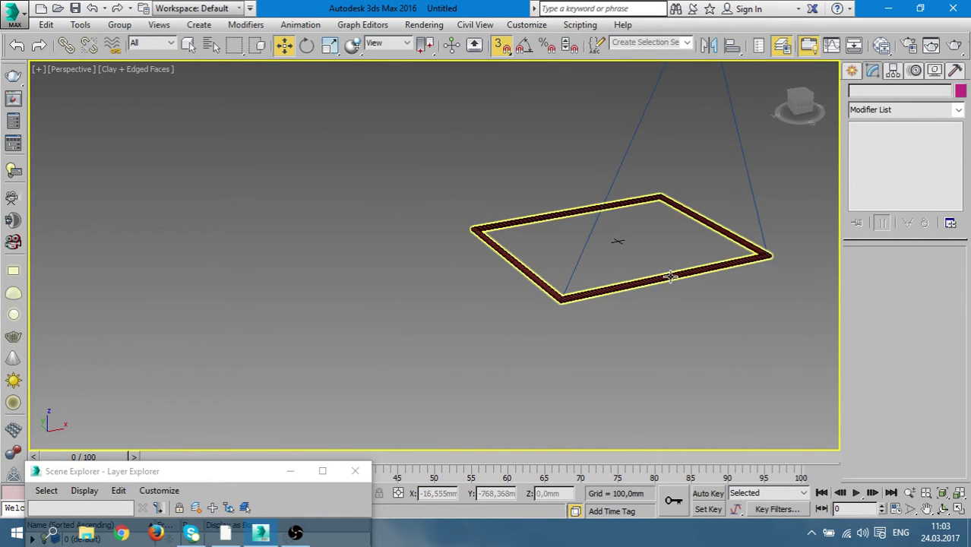
pyautogui.click(670, 276)
pyautogui.scroll(-5, 911, 357)
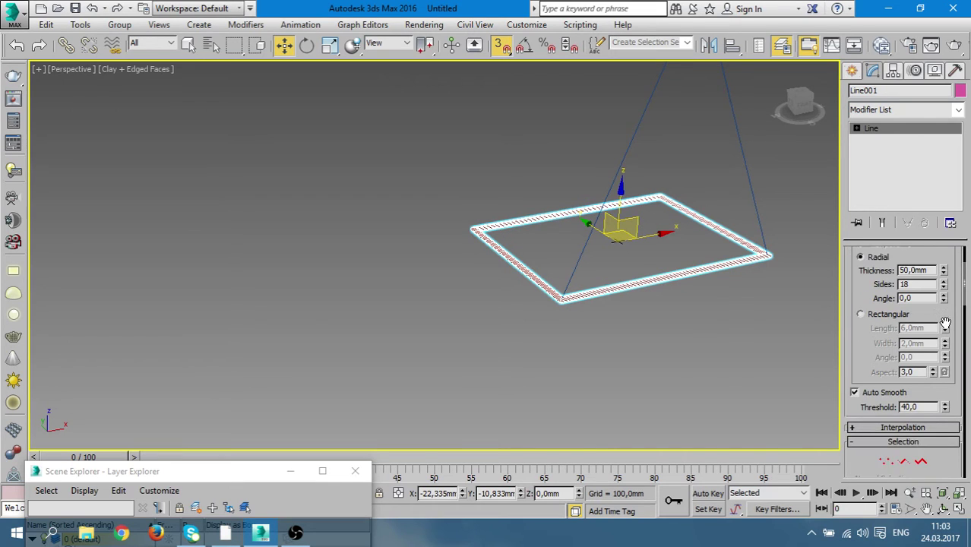
pyautogui.click(886, 441)
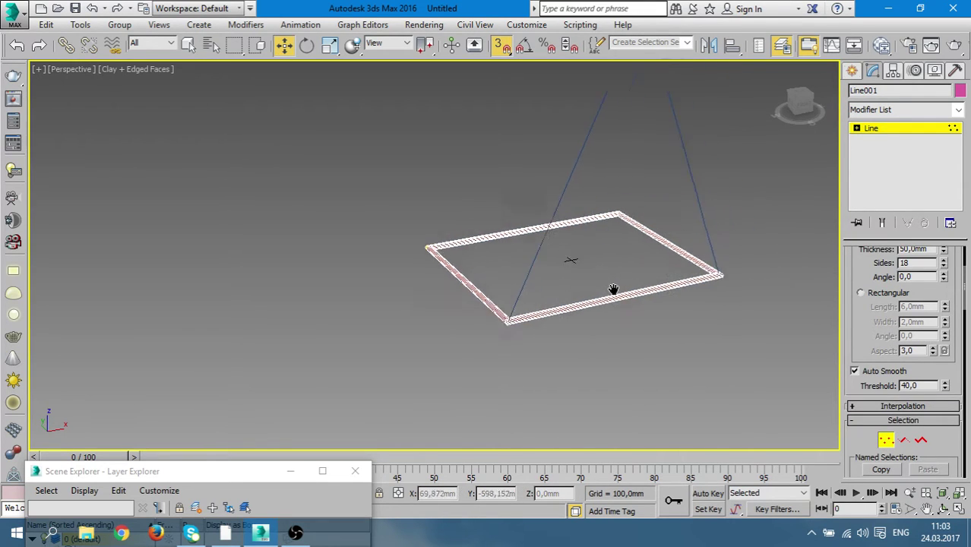
pyautogui.moveTo(771, 353); pyautogui.dragTo(680, 402, button='middle')
pyautogui.moveTo(703, 403); pyautogui.dragTo(319, 196)
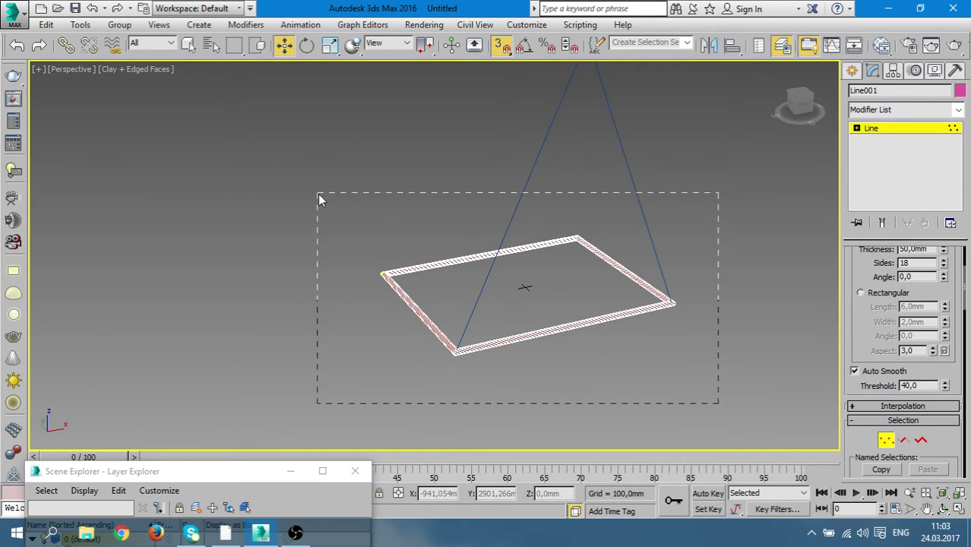
pyautogui.click(384, 272)
pyautogui.scroll(5, 453, 363)
pyautogui.moveTo(441, 334); pyautogui.dragTo(496, 300)
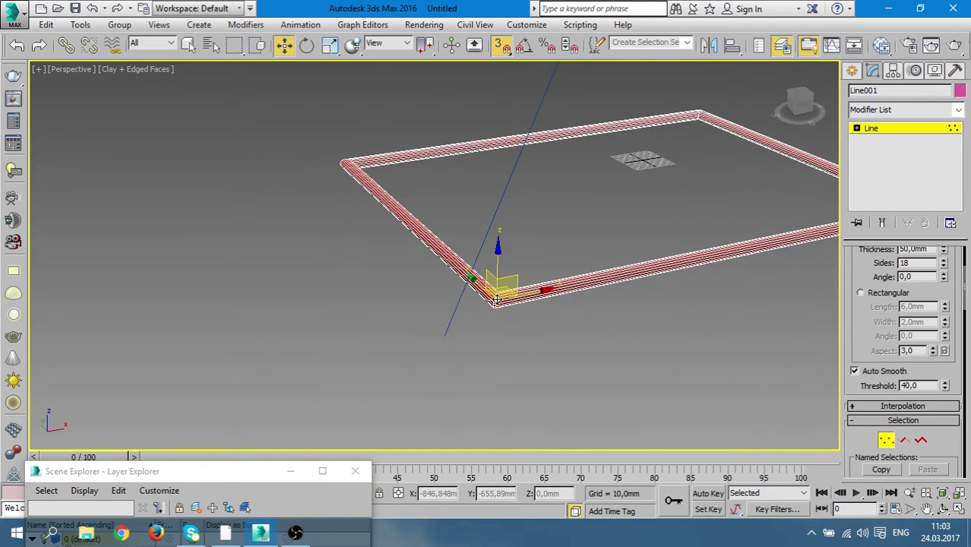
pyautogui.scroll(-4, 507, 287)
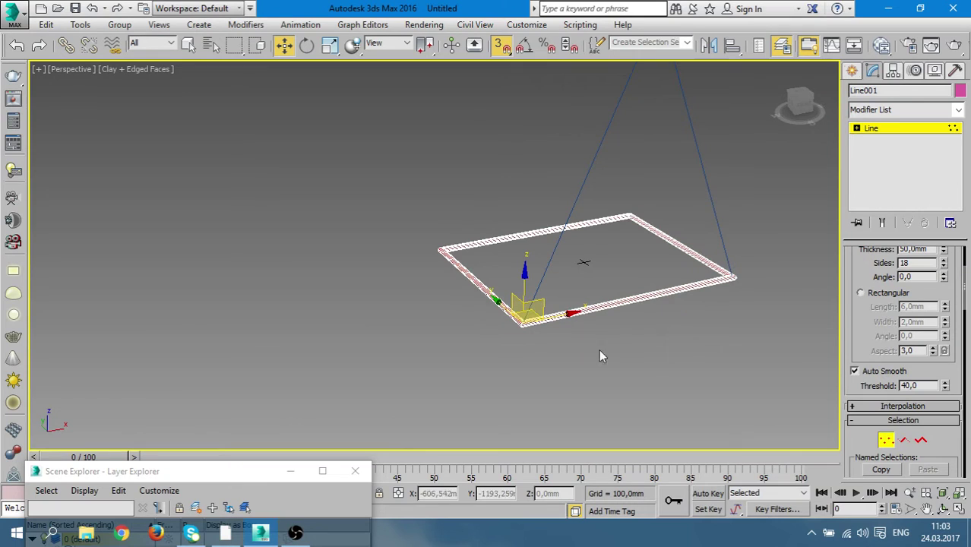
pyautogui.click(506, 343)
# Switch to wireframe and select the rectangle's back-left corner vertex
pyautogui.press('F3')
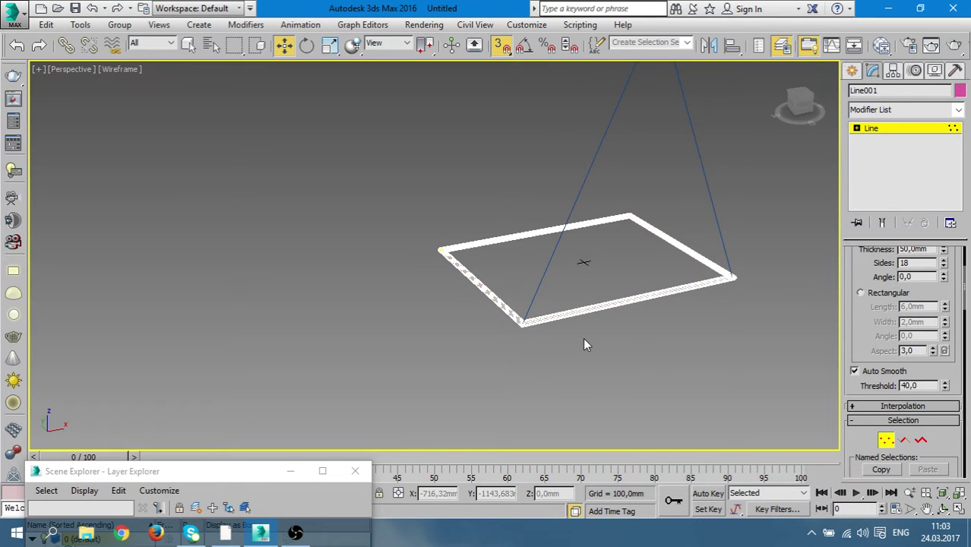
pyautogui.scroll(3, 628, 333)
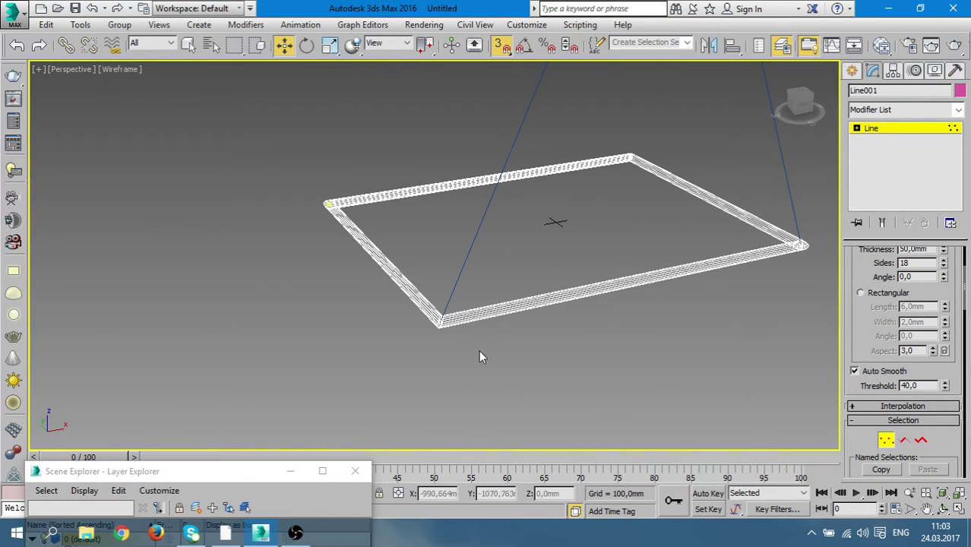
pyautogui.click(459, 317)
pyautogui.scroll(-3, 555, 347)
pyautogui.moveTo(514, 286); pyautogui.dragTo(276, 156)
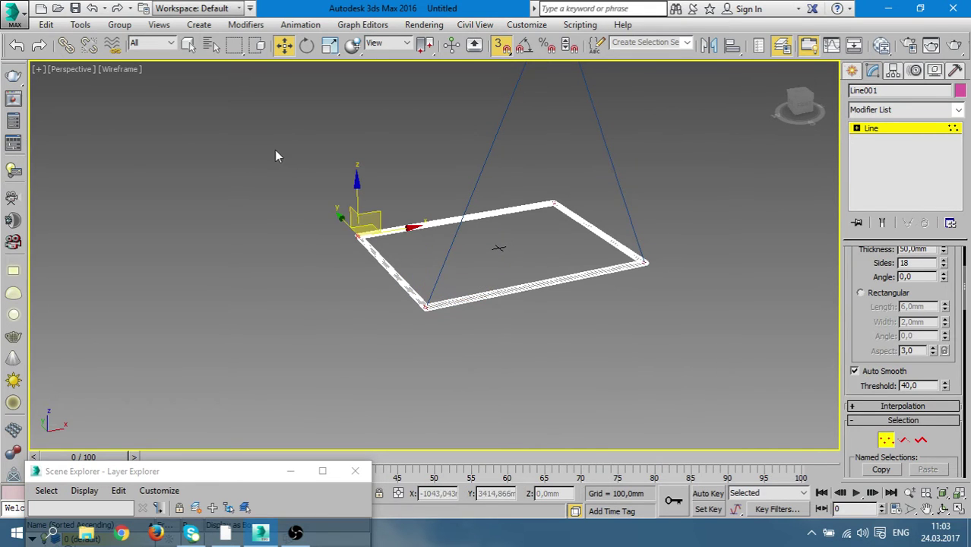
pyautogui.scroll(-2, 968, 377)
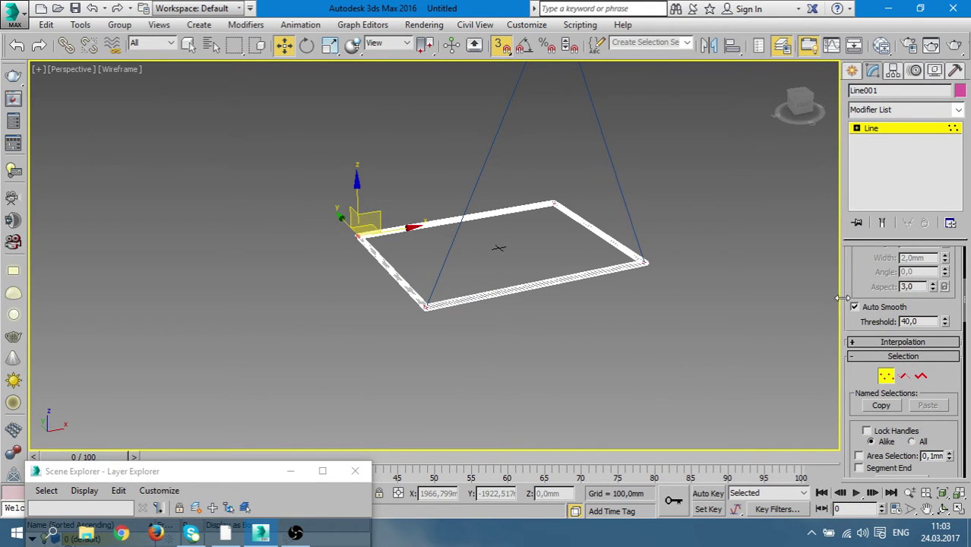
# Fillet the base frame's corner vertices into rounded corners
pyautogui.moveTo(842, 297); pyautogui.dragTo(711, 298)
pyautogui.scroll(-3, 927, 362)
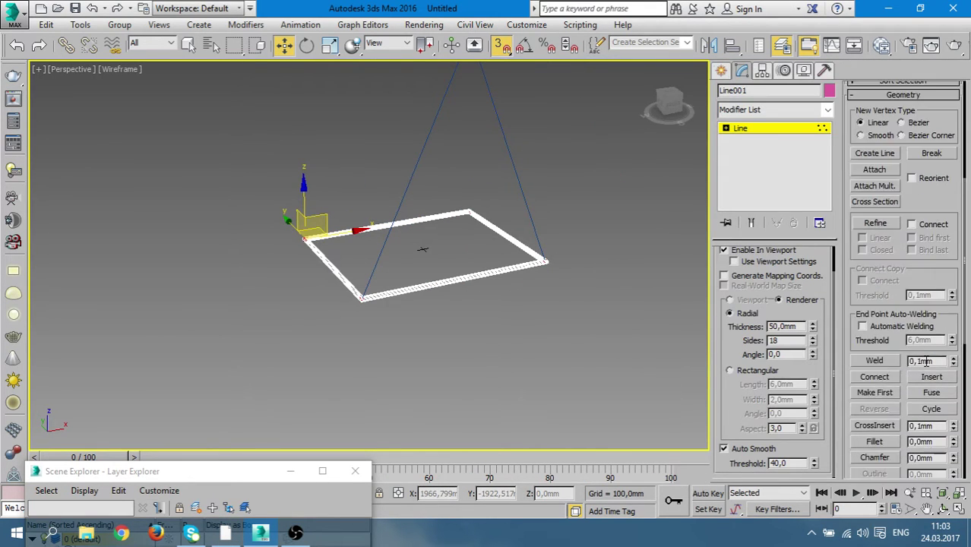
pyautogui.click(874, 442)
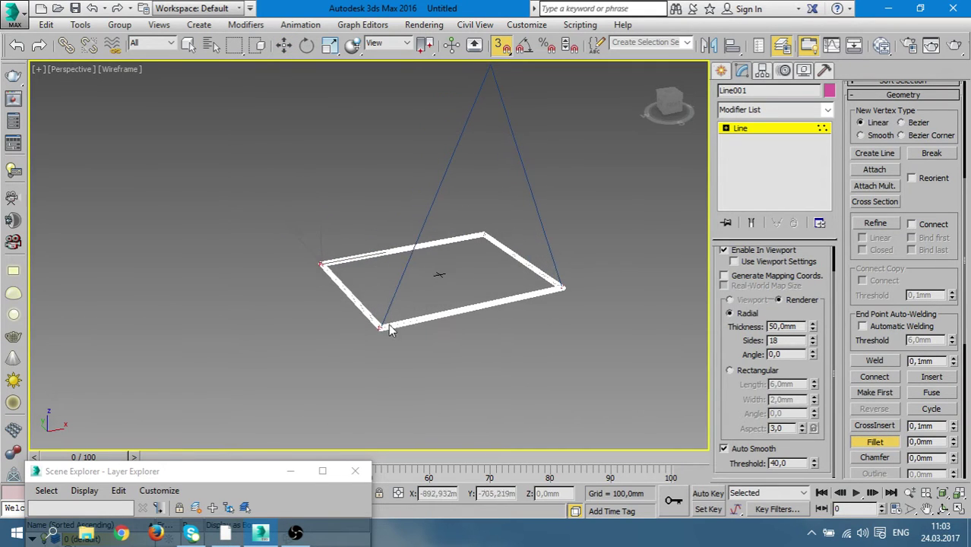
pyautogui.scroll(5, 380, 327)
pyautogui.moveTo(377, 328); pyautogui.dragTo(443, 263)
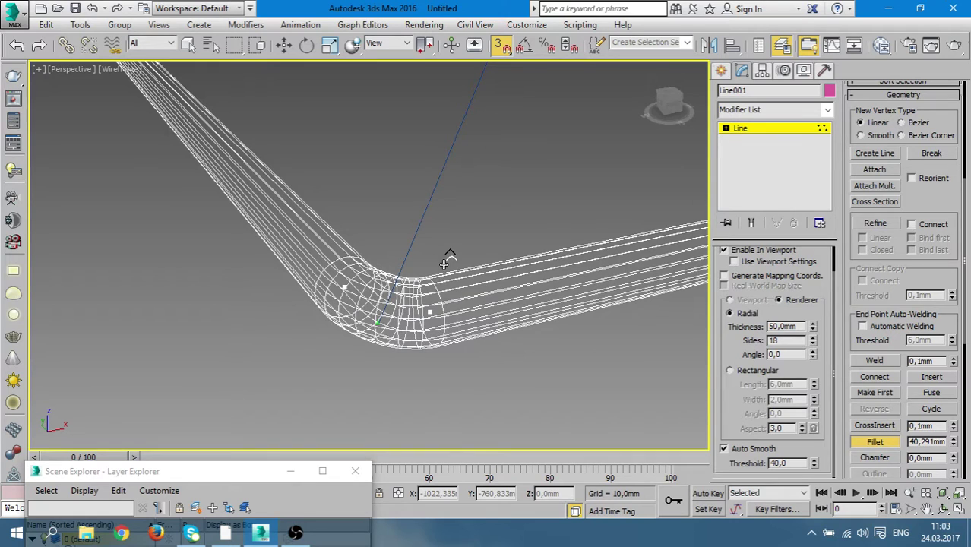
# Switch back to shaded display, recentre the frame in view, and deselect the base
pyautogui.scroll(-3, 464, 247)
pyautogui.scroll(-3, 467, 239)
pyautogui.press('F3')
pyautogui.moveTo(480, 231); pyautogui.dragTo(459, 290, button='middle')
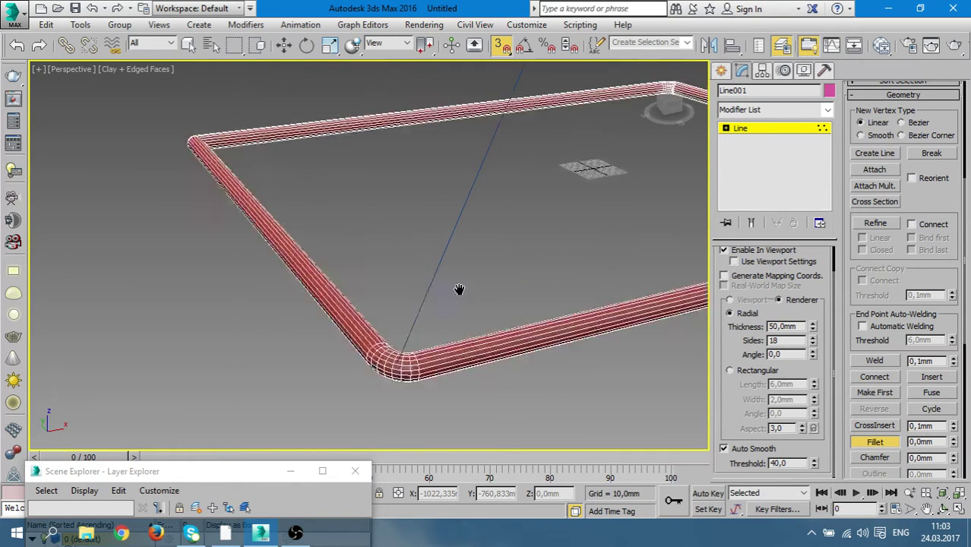
pyautogui.scroll(-2, 441, 313)
pyautogui.scroll(-2, 441, 313)
pyautogui.scroll(-2, 446, 306)
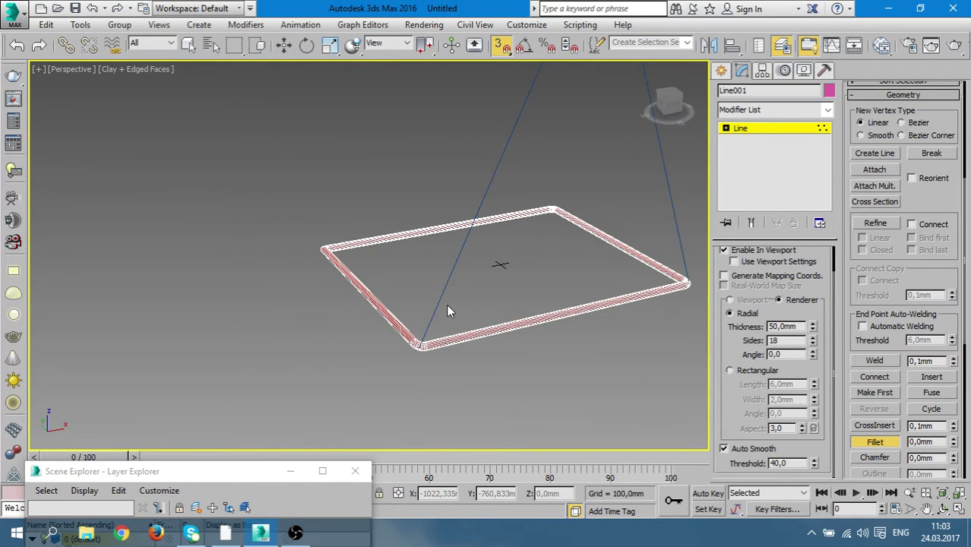
pyautogui.moveTo(512, 257)
pyautogui.mouseDown(button='middle')
pyautogui.moveTo(415, 346)
pyautogui.moveTo(419, 319)
pyautogui.mouseUp(button='middle')
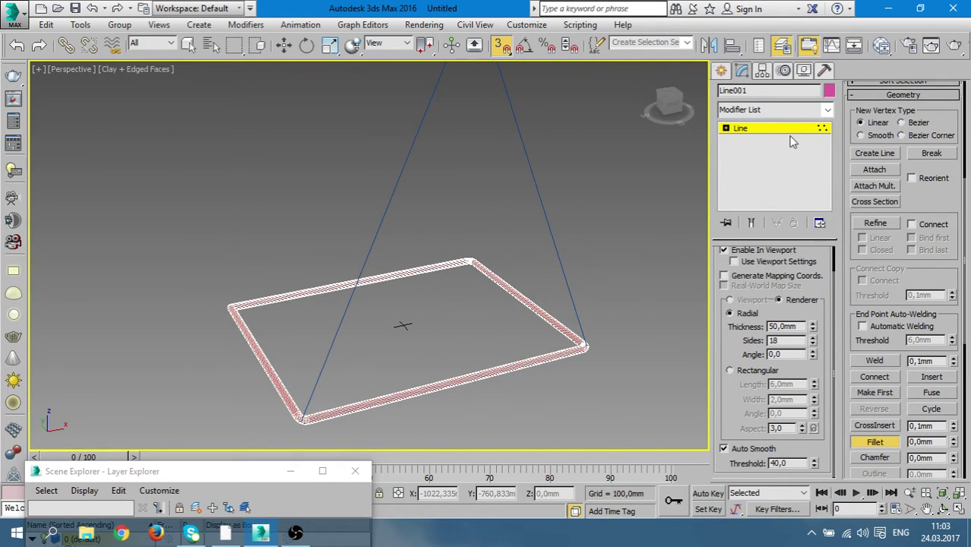
pyautogui.press('w')
pyautogui.click(611, 267)
# Select the triangular leg spline Line002
pyautogui.moveTo(305, 429); pyautogui.dragTo(380, 357, button='middle')
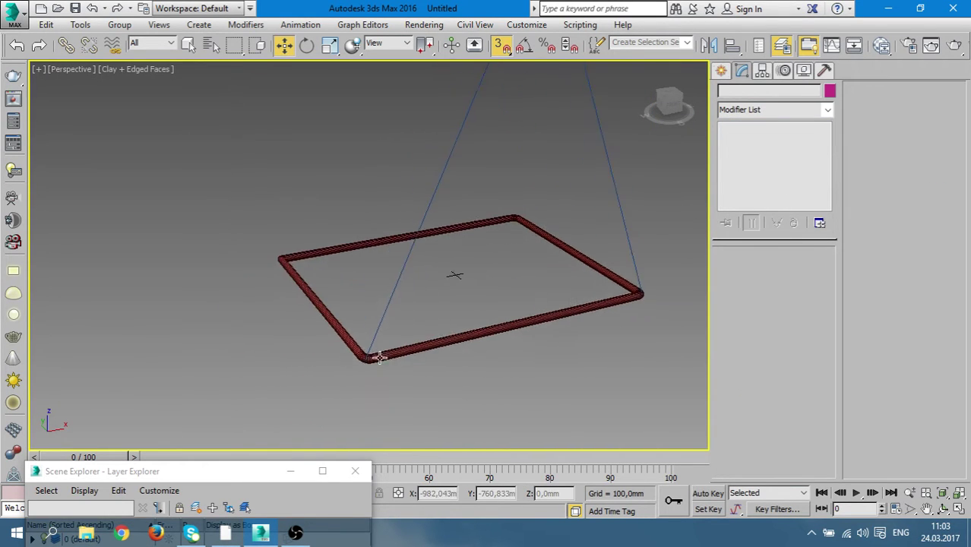
pyautogui.scroll(5, 379, 357)
pyautogui.scroll(-3, 365, 374)
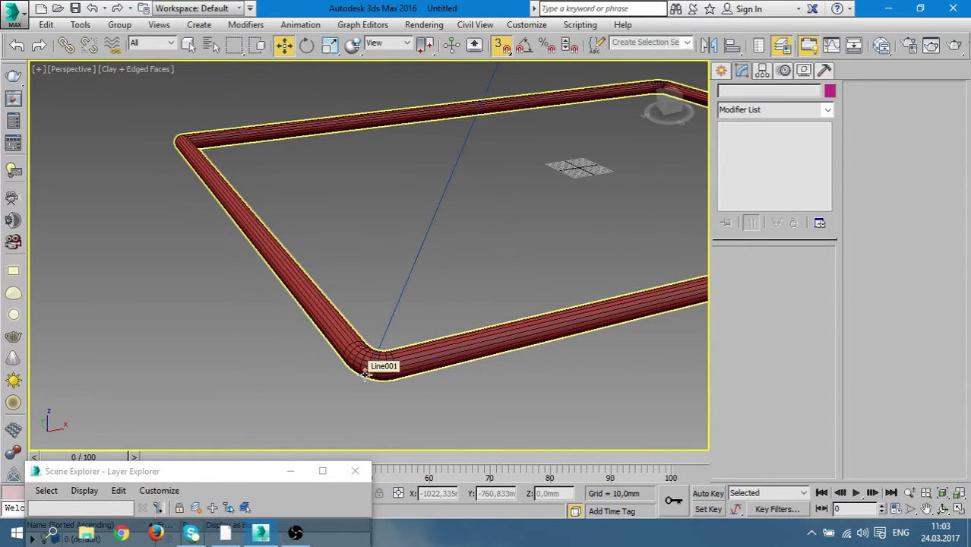
pyautogui.scroll(-2, 365, 374)
pyautogui.scroll(-2, 365, 374)
pyautogui.scroll(-2, 365, 374)
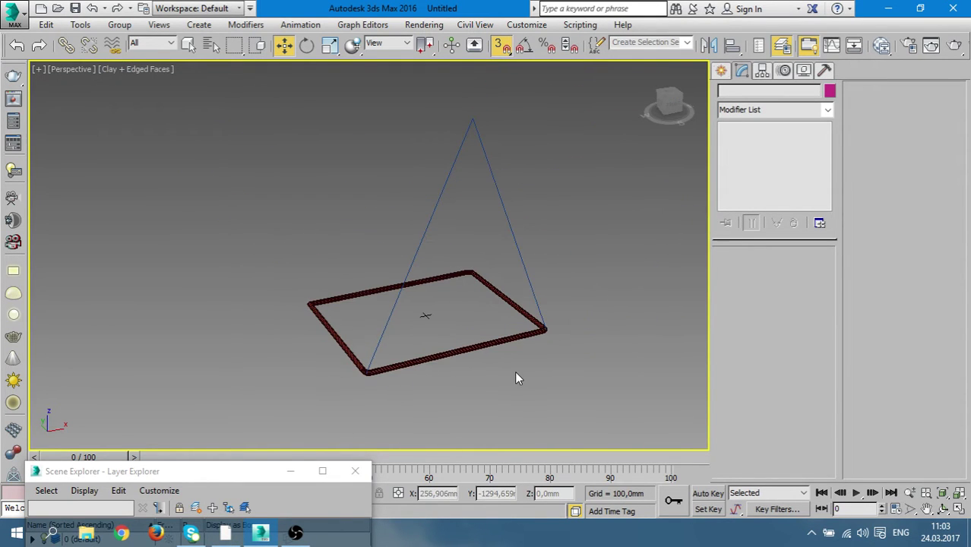
pyautogui.click(503, 208)
# Maximize the Perspective viewport and enter Vertex sub-object mode on Line002
pyautogui.hotkey('alt', 'w')
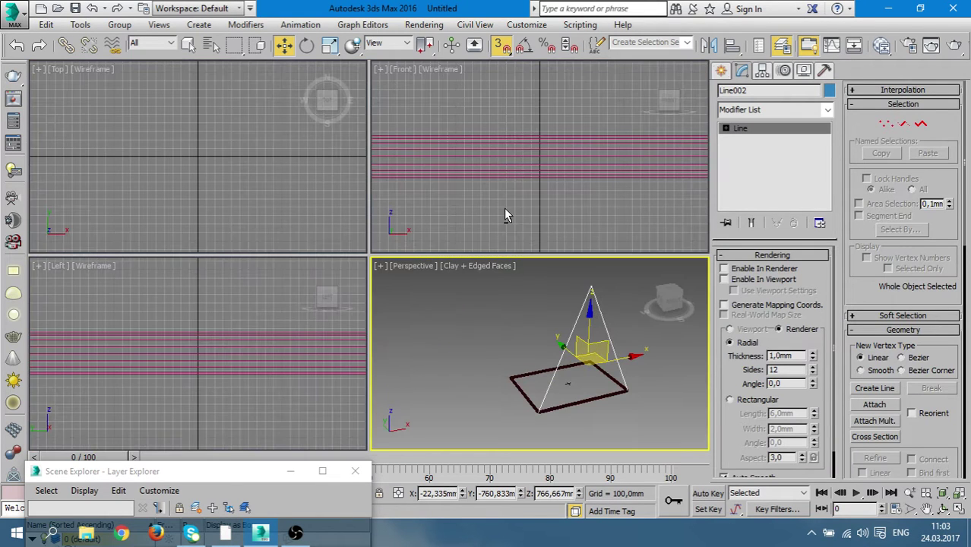
pyautogui.hotkey('alt', 'w')
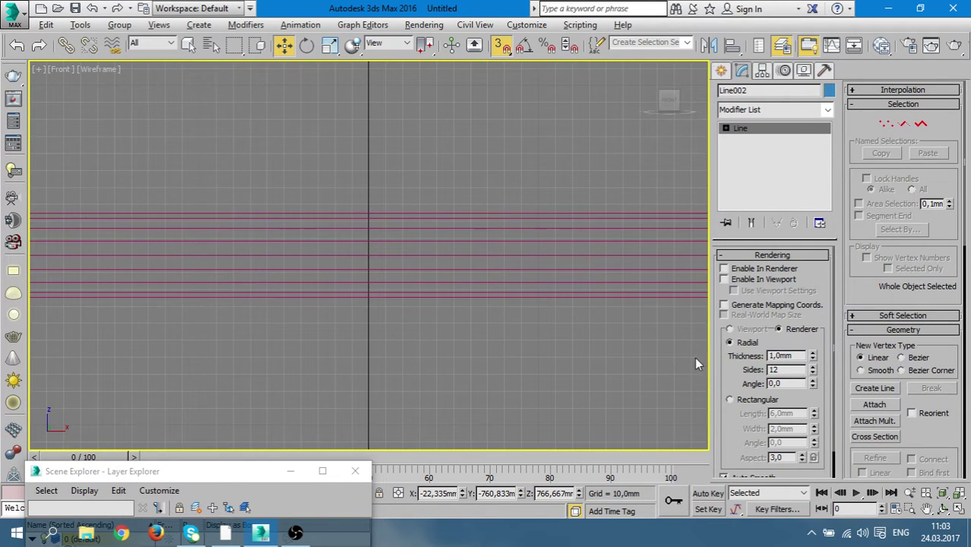
pyautogui.scroll(-3, 514, 365)
pyautogui.hotkey('alt', 'w')
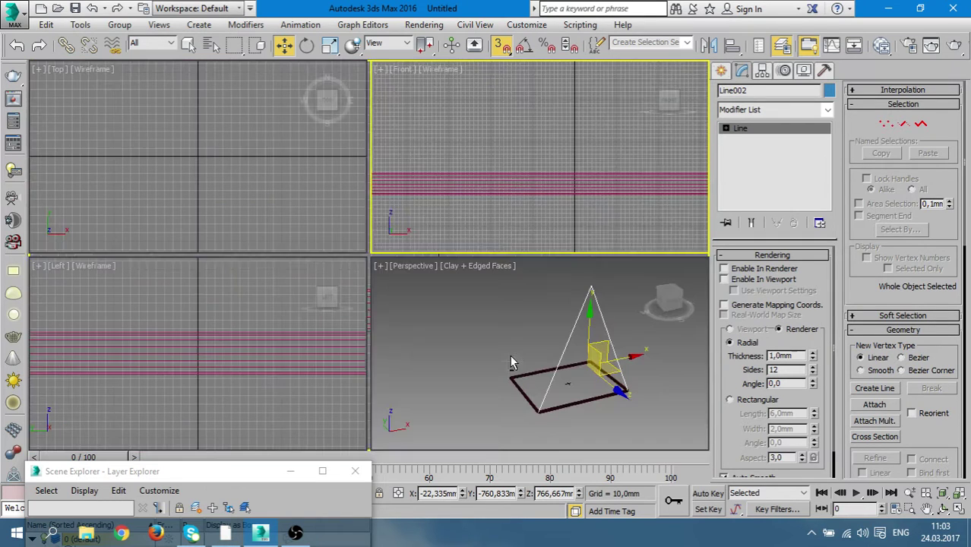
pyautogui.middleClick(509, 378)
pyautogui.hotkey('alt', 'w')
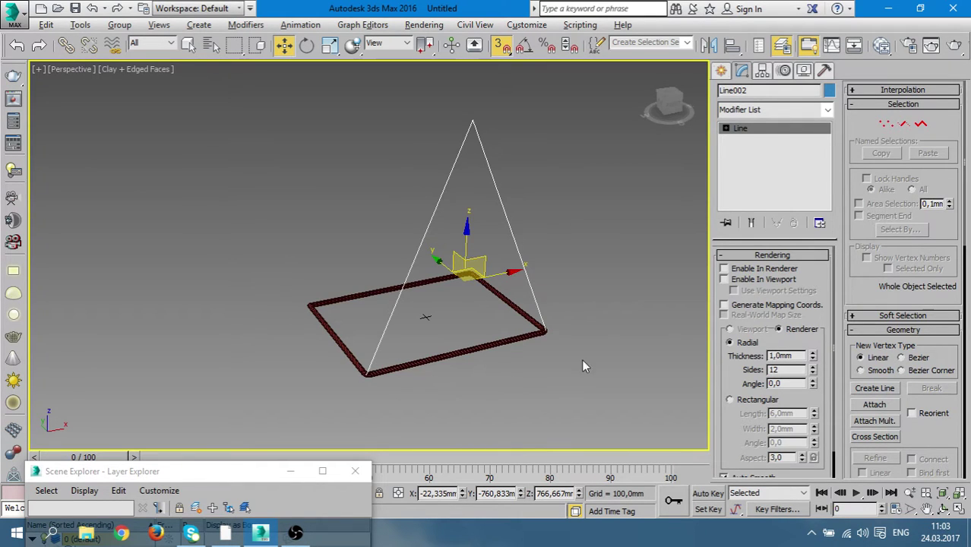
pyautogui.click(886, 123)
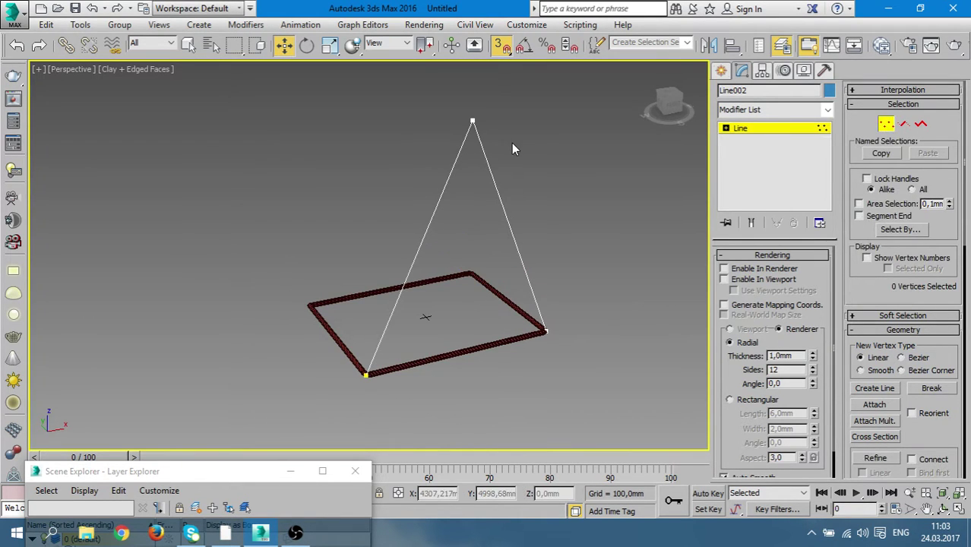
# Try filleting the triangle's apex vertex, then undo to keep the apex sharp
pyautogui.click(472, 121)
pyautogui.scroll(-2, 866, 365)
pyautogui.scroll(-2, 868, 385)
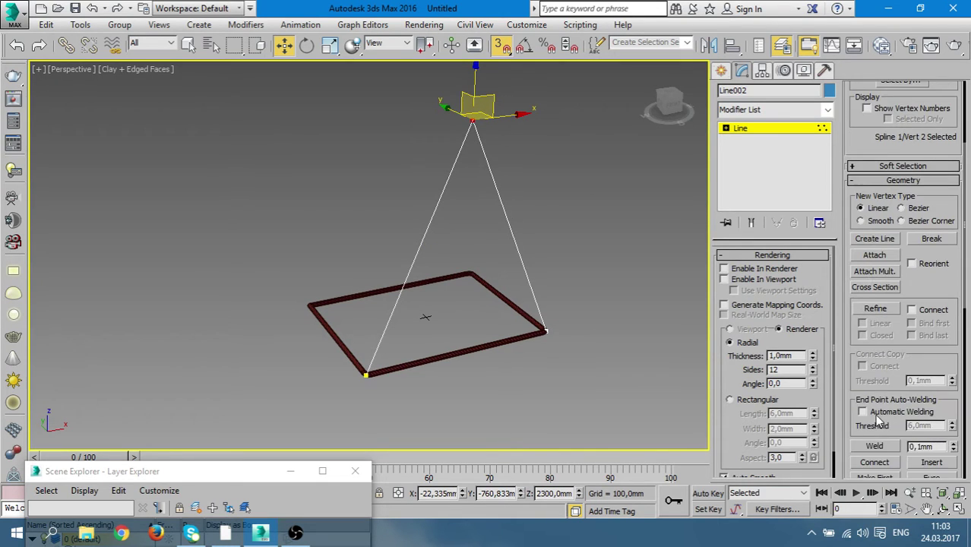
pyautogui.scroll(-2, 880, 425)
pyautogui.click(888, 469)
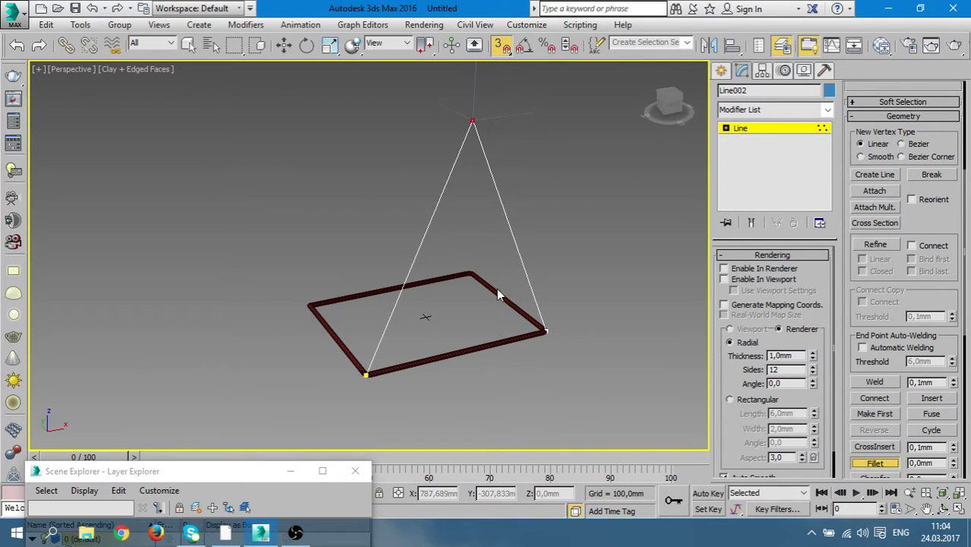
pyautogui.moveTo(555, 238); pyautogui.dragTo(467, 202, button='middle')
pyautogui.moveTo(468, 183); pyautogui.dragTo(468, 174)
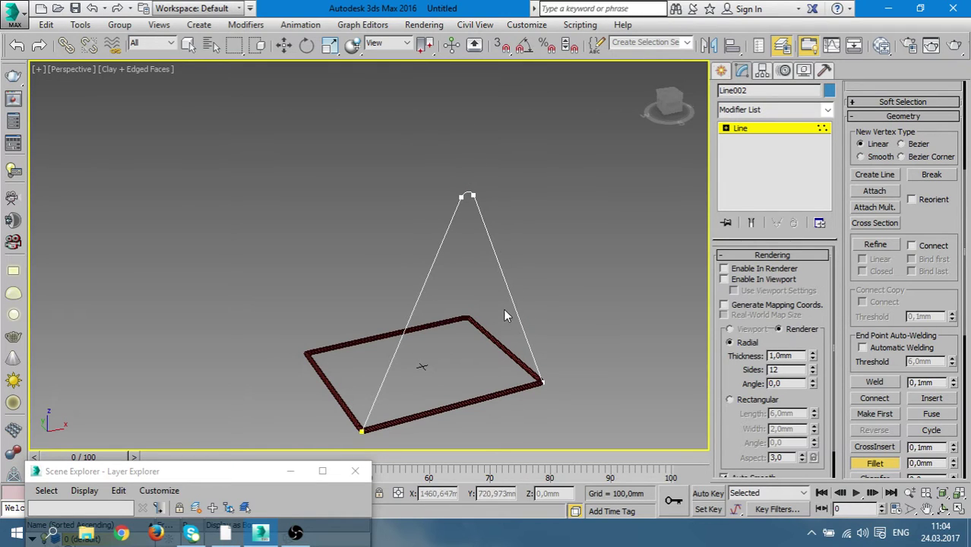
pyautogui.hotkey('ctrl', 'z')
pyautogui.moveTo(468, 183); pyautogui.dragTo(472, 166)
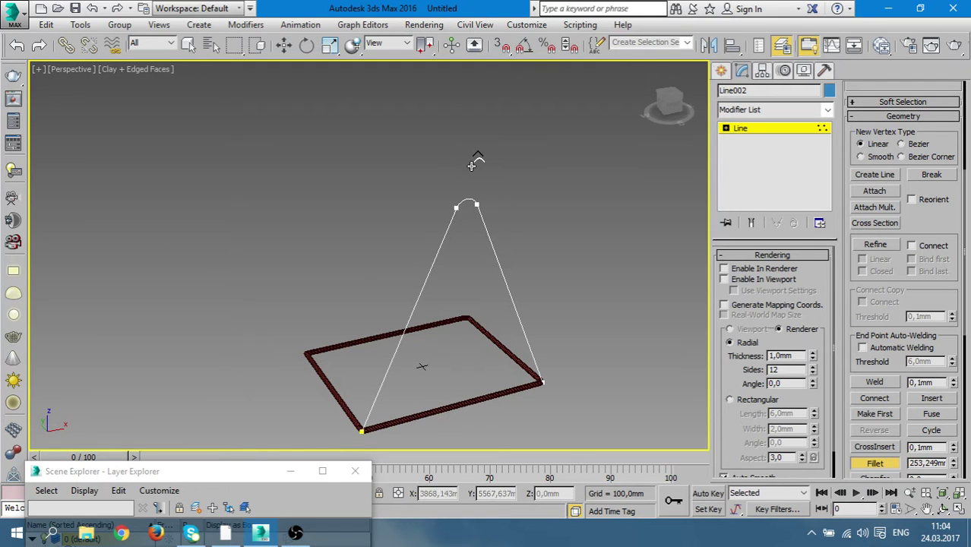
pyautogui.moveTo(496, 351)
pyautogui.keyDown('alt'); pyautogui.mouseDown(button='middle')
pyautogui.moveTo(468, 332)
pyautogui.moveTo(617, 362)
pyautogui.moveTo(684, 361)
pyautogui.moveTo(535, 401)
pyautogui.moveTo(498, 384)
pyautogui.mouseUp(button='middle'); pyautogui.keyUp('alt')
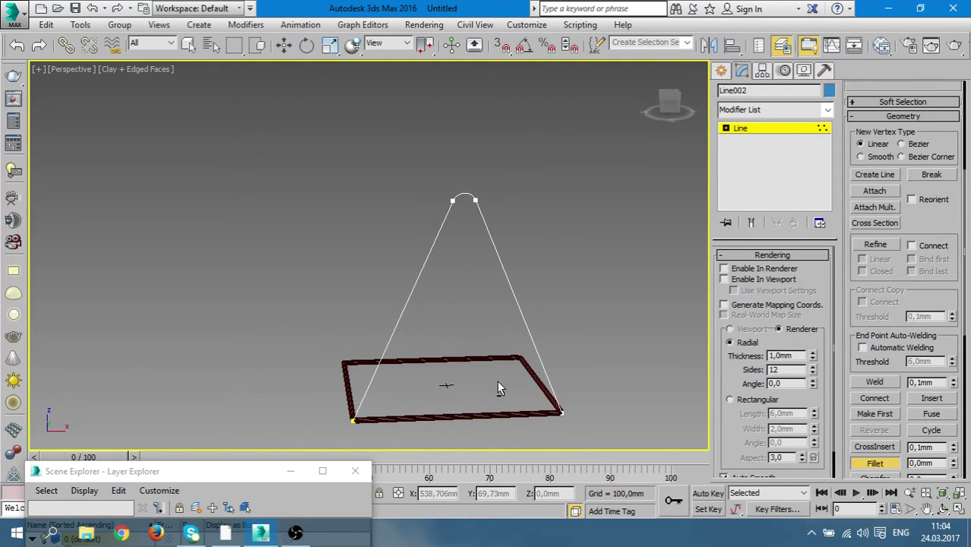
pyautogui.hotkey('ctrl', 'z')
# Enable Line002 rendering in viewport and renderer, then exit vertex mode and deselect
pyautogui.click(730, 278)
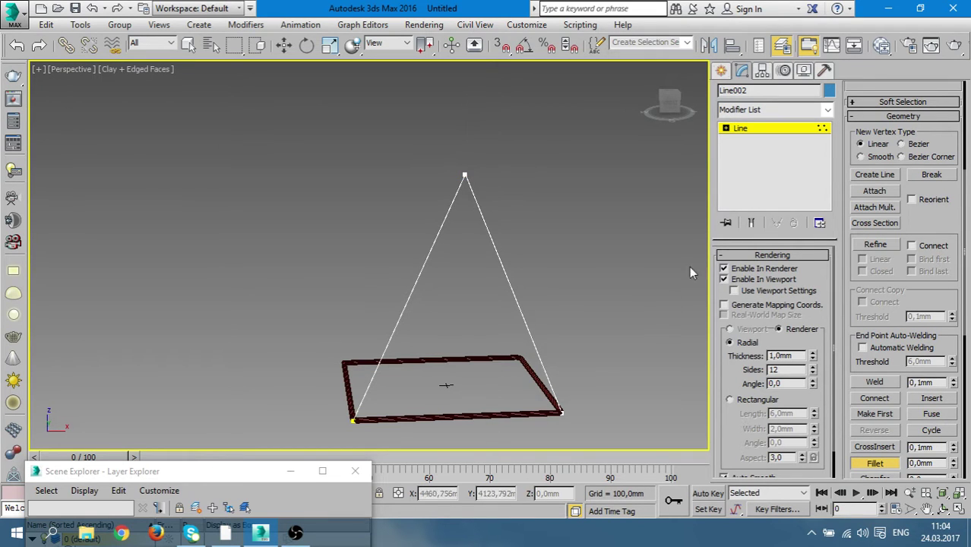
pyautogui.click(790, 131)
pyautogui.click(464, 447)
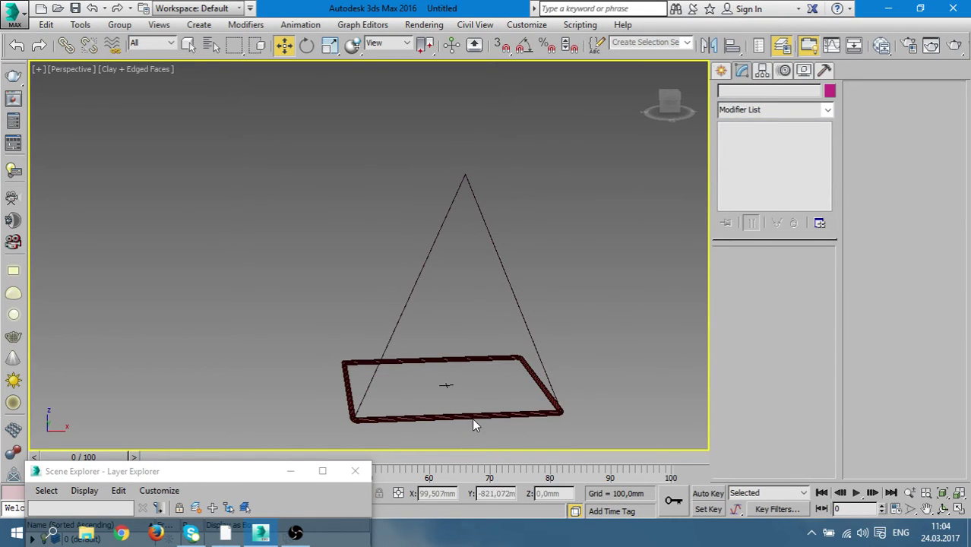
# Set the triangular leg Line002's rendering thickness to 50mm
pyautogui.click(471, 415)
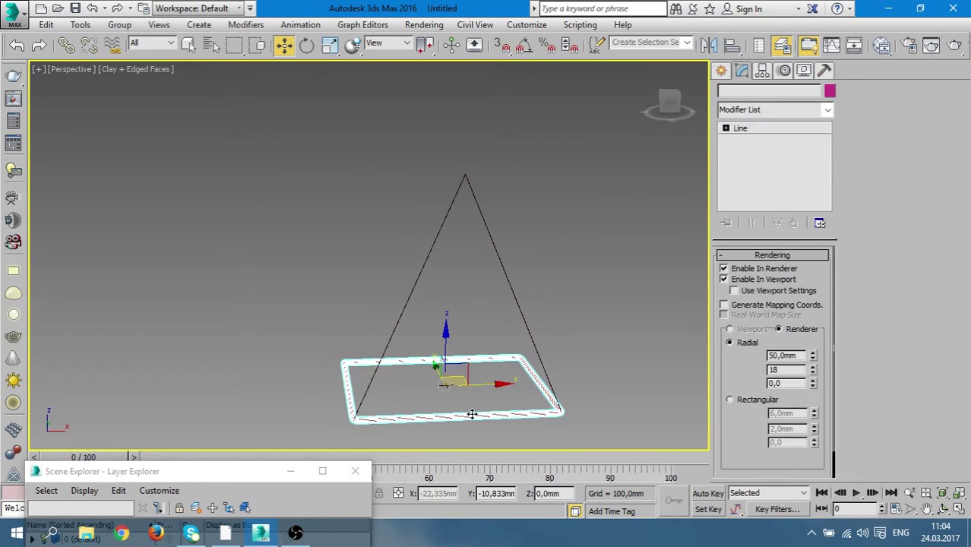
pyautogui.click(482, 220)
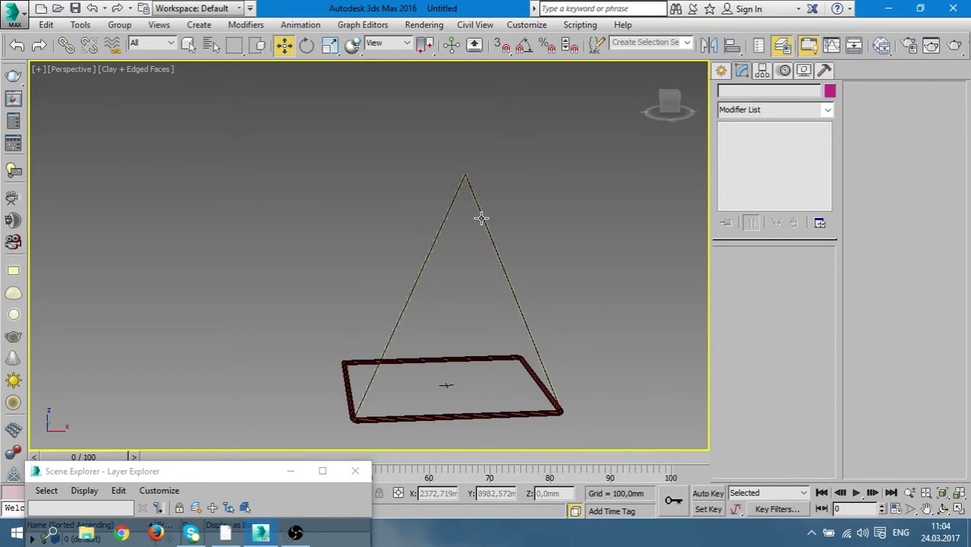
pyautogui.click(481, 219)
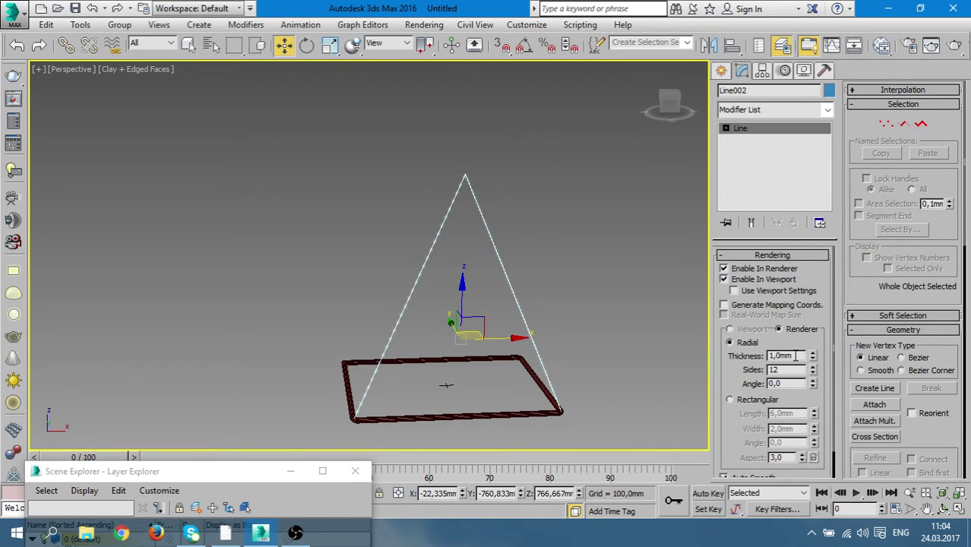
pyautogui.moveTo(796, 355); pyautogui.dragTo(746, 351)
pyautogui.write('50')
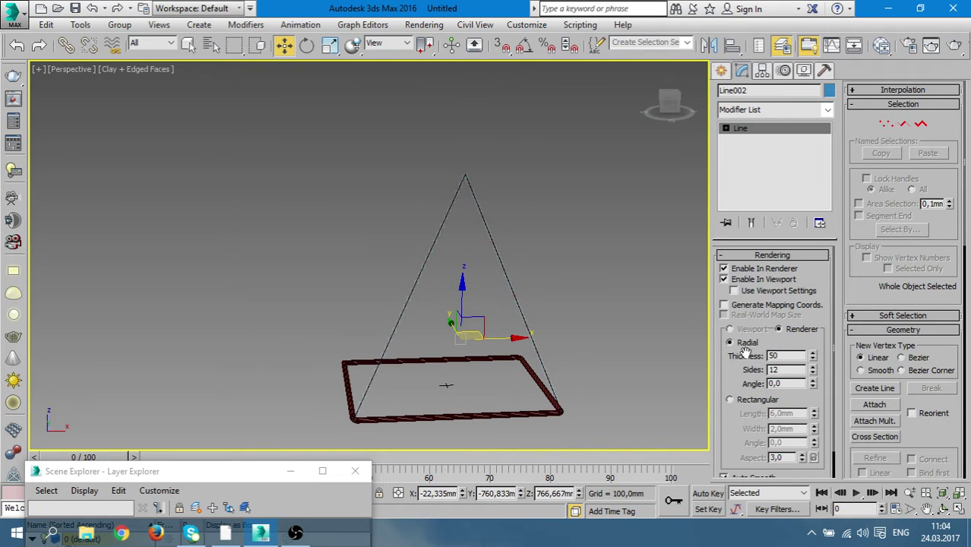
pyautogui.click(671, 364)
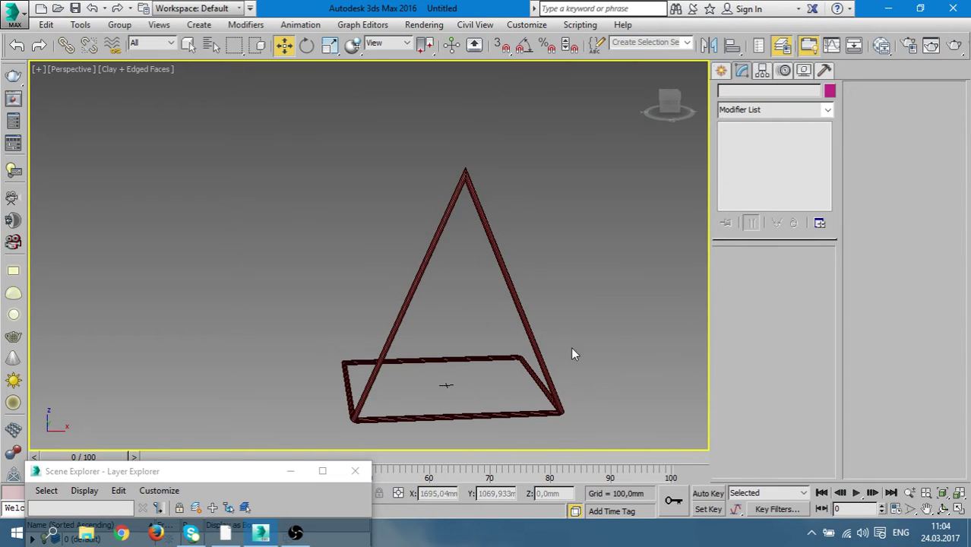
# Reframe the view and reselect the diagonal leg
pyautogui.moveTo(574, 353)
pyautogui.mouseDown(button='middle')
pyautogui.moveTo(598, 316)
pyautogui.moveTo(668, 332)
pyautogui.moveTo(496, 336)
pyautogui.moveTo(481, 289)
pyautogui.moveTo(526, 226)
pyautogui.moveTo(491, 299)
pyautogui.moveTo(445, 325)
pyautogui.moveTo(579, 372)
pyautogui.moveTo(622, 351)
pyautogui.moveTo(439, 326)
pyautogui.mouseUp(button='middle')
pyautogui.scroll(3, 505, 334)
pyautogui.scroll(3, 504, 332)
pyautogui.scroll(-3, 442, 325)
pyautogui.scroll(-3, 463, 325)
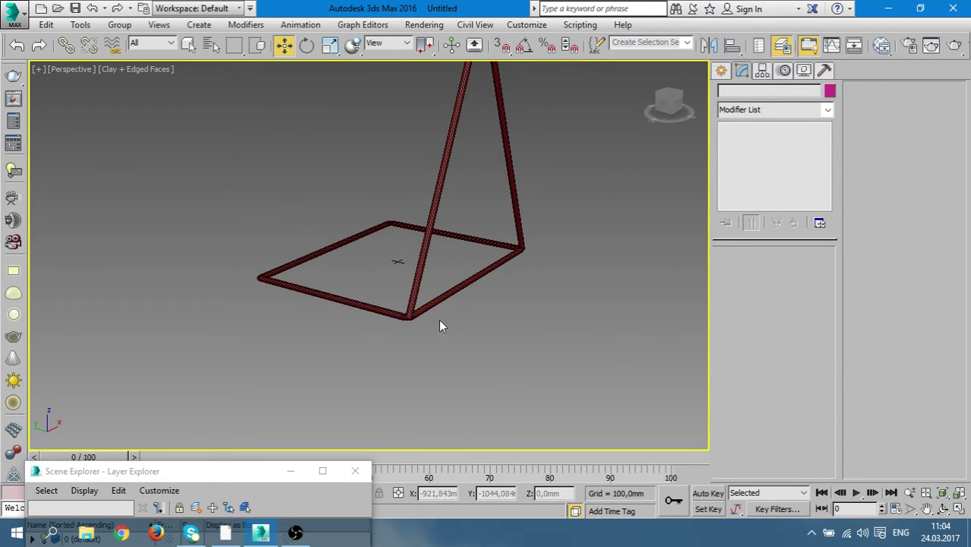
pyautogui.click(420, 282)
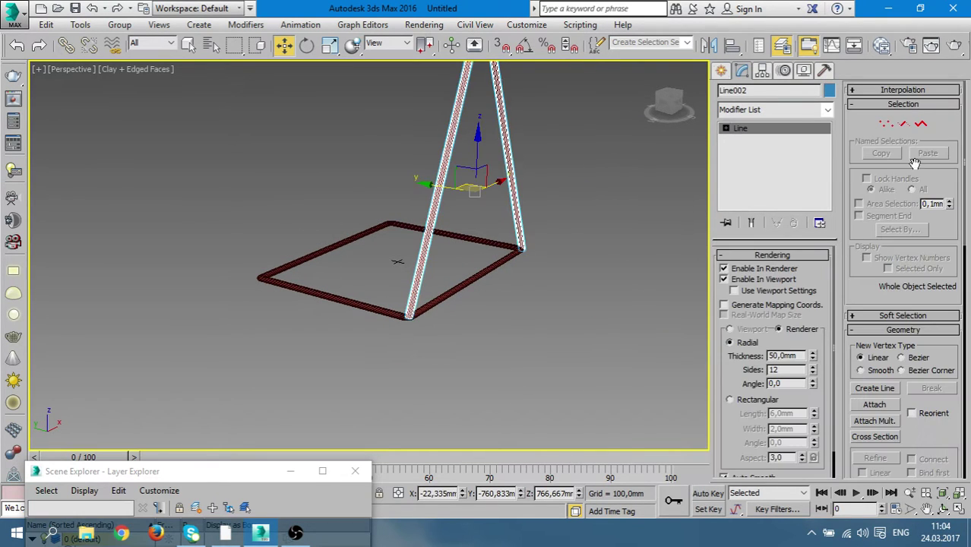
# Reposition the leg's bottom vertex along the base edge at the left front corner
pyautogui.click(886, 123)
pyautogui.keyDown('alt'); pyautogui.moveTo(623, 279); pyautogui.dragTo(613, 331, button='middle'); pyautogui.keyUp('alt')
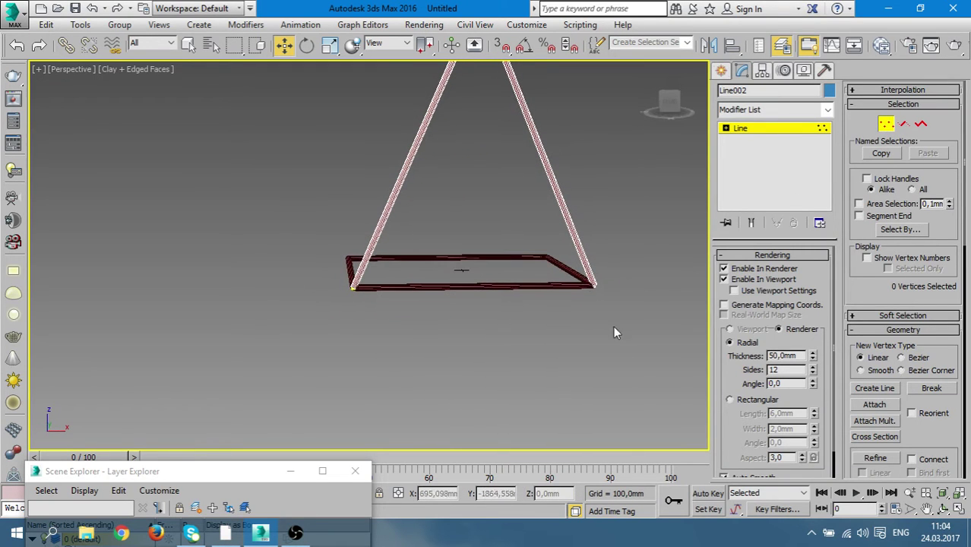
pyautogui.moveTo(396, 297); pyautogui.dragTo(286, 254)
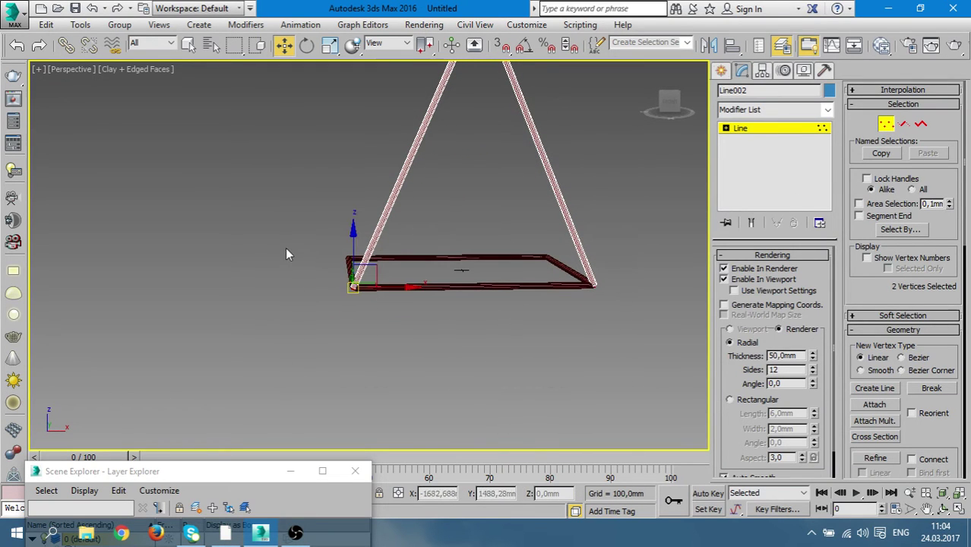
pyautogui.click(329, 44)
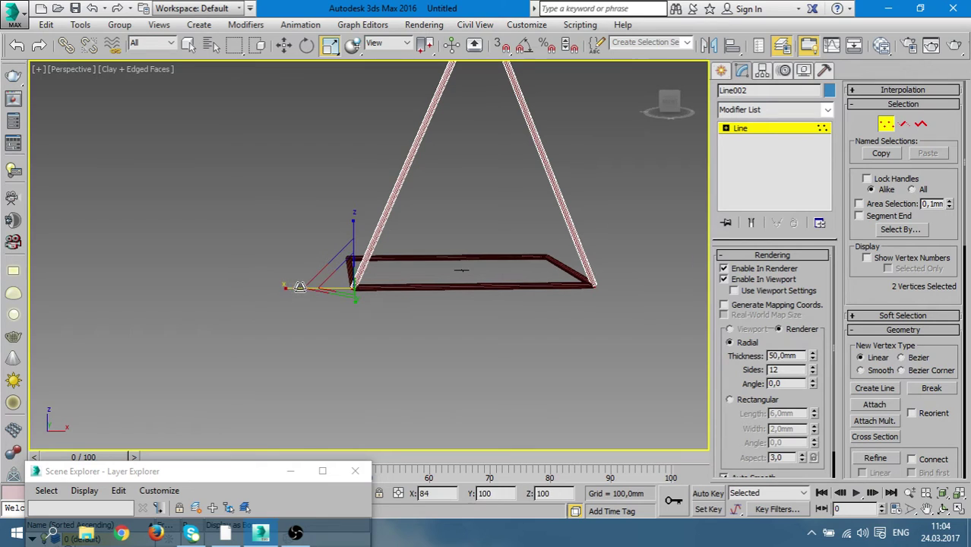
pyautogui.keyDown('alt'); pyautogui.moveTo(342, 286); pyautogui.dragTo(327, 300, button='middle'); pyautogui.keyUp('alt')
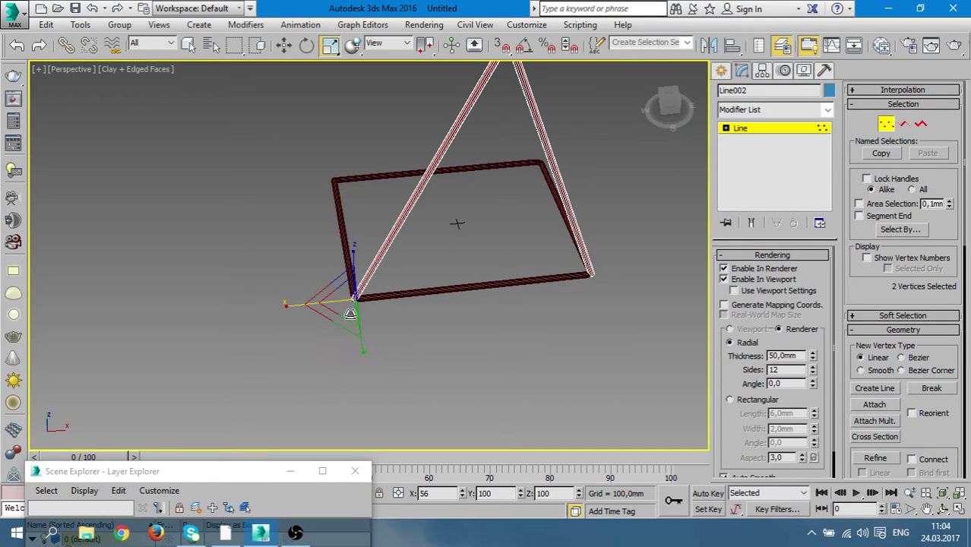
pyautogui.moveTo(582, 361)
pyautogui.keyDown('alt'); pyautogui.mouseDown(button='middle')
pyautogui.moveTo(574, 301)
pyautogui.moveTo(472, 332)
pyautogui.mouseUp(button='middle'); pyautogui.keyUp('alt')
pyautogui.press('w')
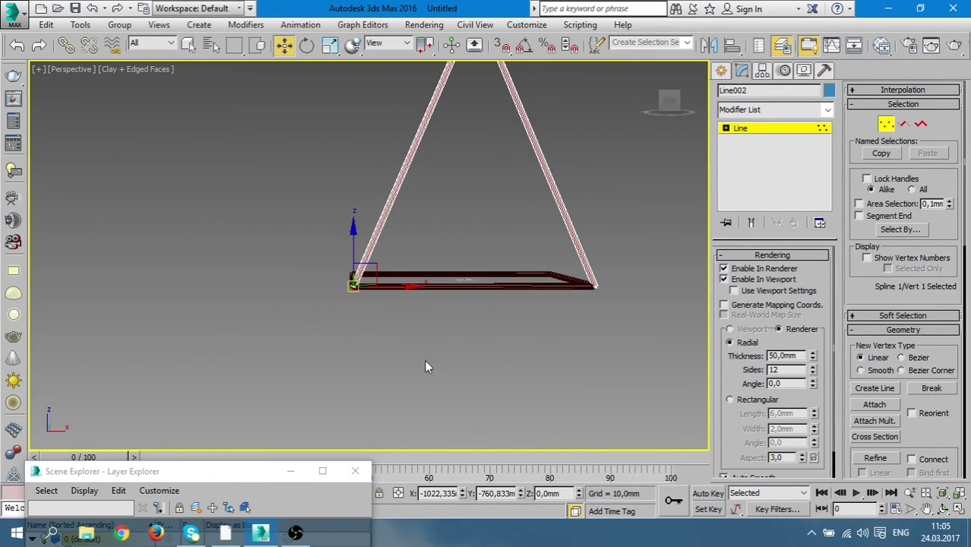
pyautogui.moveTo(423, 360)
pyautogui.keyDown('alt'); pyautogui.mouseDown(button='middle')
pyautogui.moveTo(433, 390)
pyautogui.moveTo(397, 273)
pyautogui.mouseUp(button='middle'); pyautogui.keyUp('alt')
pyautogui.scroll(3, 365, 304)
pyautogui.moveTo(365, 304); pyautogui.dragTo(376, 304)
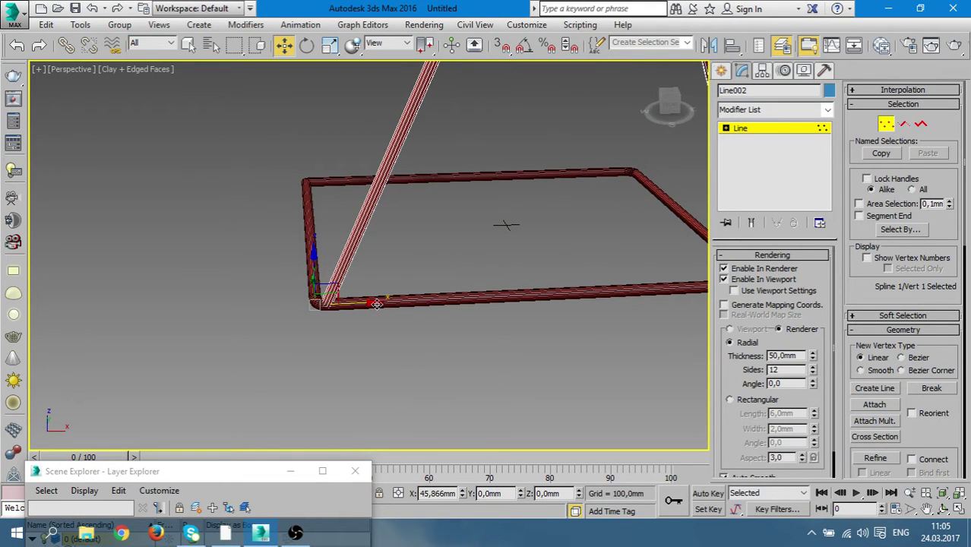
pyautogui.moveTo(376, 304); pyautogui.dragTo(373, 303)
pyautogui.scroll(-3, 374, 303)
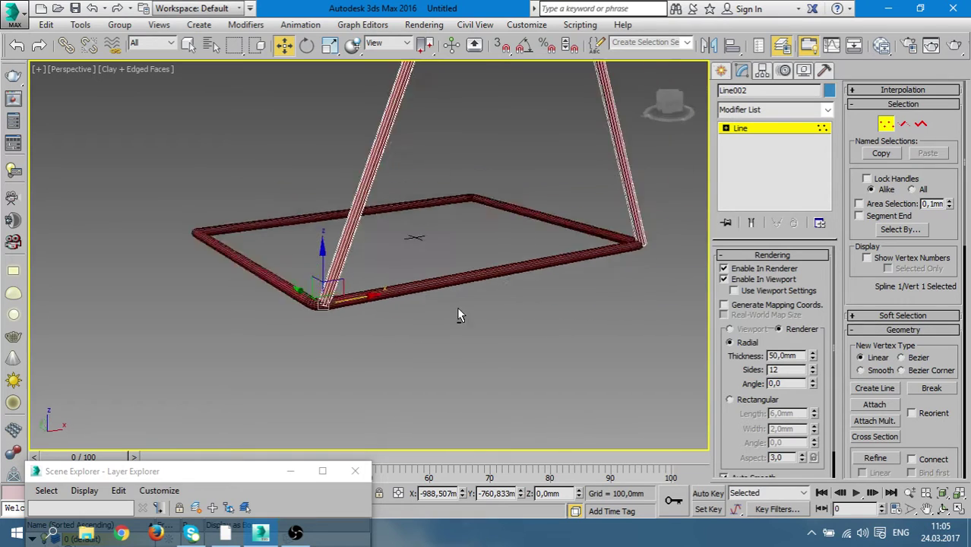
pyautogui.moveTo(456, 307)
pyautogui.keyDown('alt'); pyautogui.mouseDown(button='middle')
pyautogui.moveTo(543, 272)
pyautogui.moveTo(456, 307)
pyautogui.mouseUp(button='middle'); pyautogui.keyUp('alt')
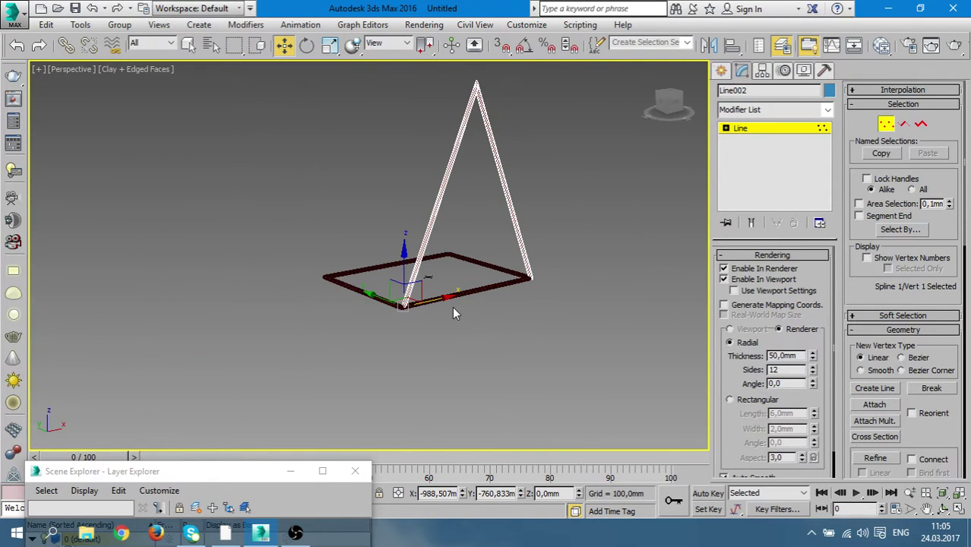
# Delete the triangular leg line Line002 and expand the Scene Explorer list
pyautogui.click(772, 135)
pyautogui.moveTo(542, 152); pyautogui.dragTo(385, 93)
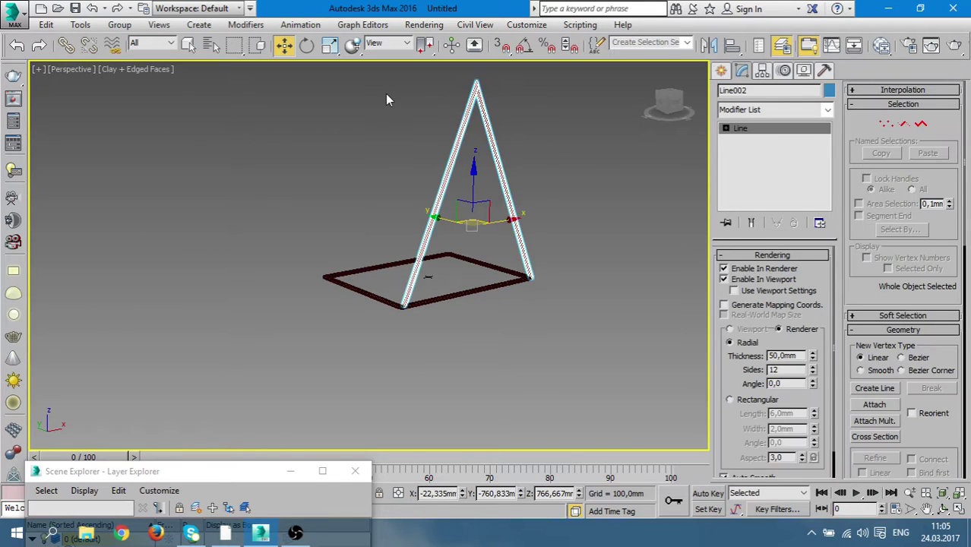
pyautogui.press('Delete')
pyautogui.moveTo(238, 472)
pyautogui.mouseDown()
pyautogui.moveTo(300, 236)
pyautogui.moveTo(289, 168)
pyautogui.mouseUp()
# Unhide Box001 in the Scene Explorer and dock the explorer at the lower left
pyautogui.click(84, 221)
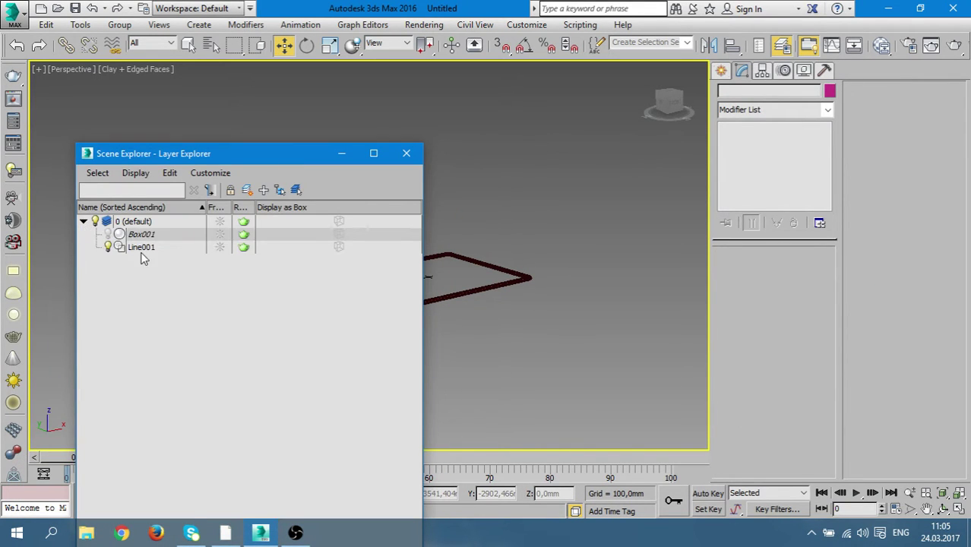
pyautogui.click(108, 235)
pyautogui.moveTo(251, 155); pyautogui.dragTo(216, 445)
pyautogui.moveTo(554, 263); pyautogui.dragTo(560, 283, button='middle')
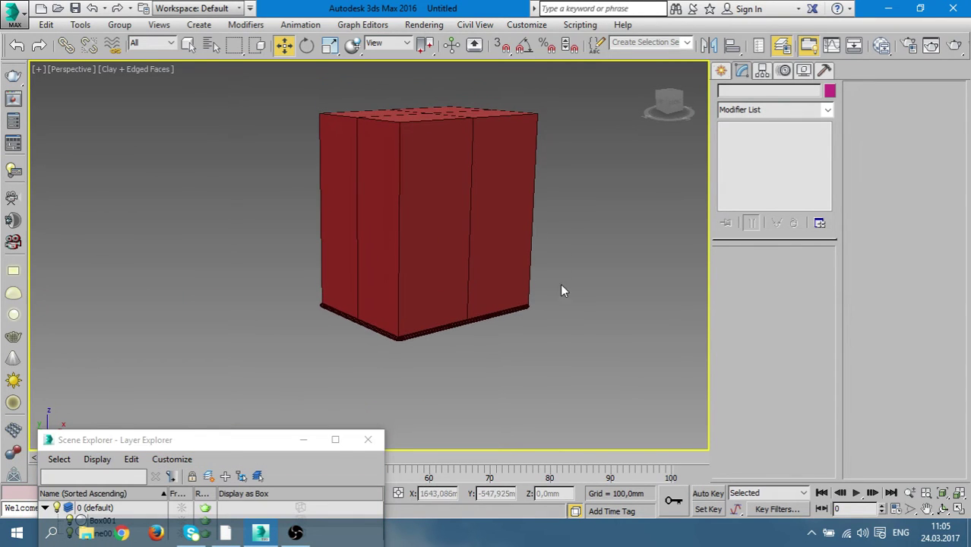
# Switch the view to wireframe and select the base line Line001
pyautogui.click(721, 71)
pyautogui.click(746, 173)
pyautogui.keyDown('alt'); pyautogui.moveTo(618, 232); pyautogui.dragTo(478, 314, button='middle'); pyautogui.keyUp('alt')
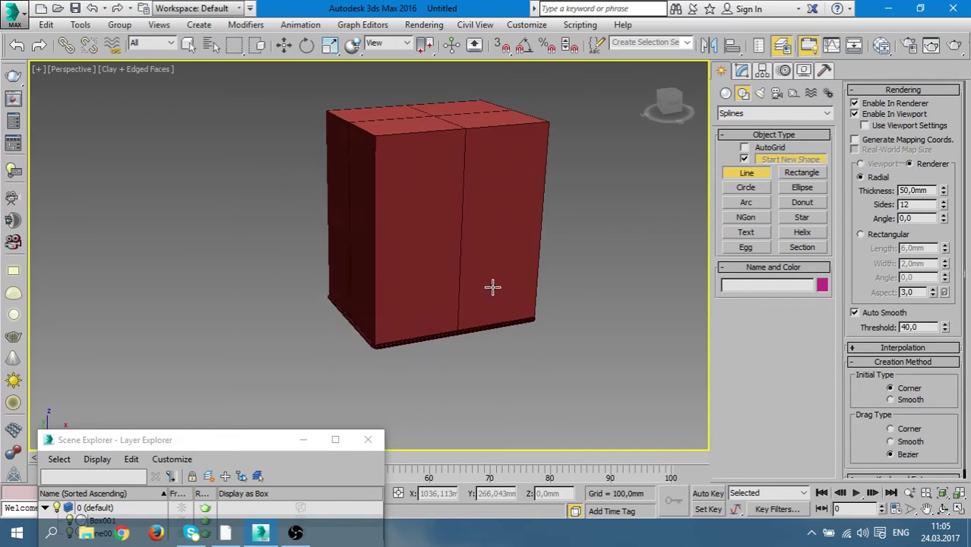
pyautogui.press('F3')
pyautogui.scroll(3, 433, 329)
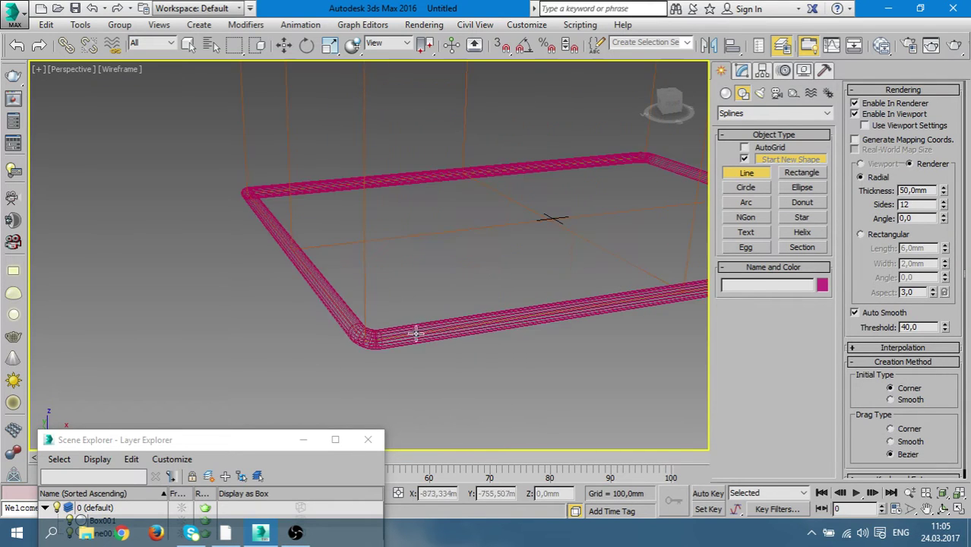
pyautogui.scroll(3, 415, 394)
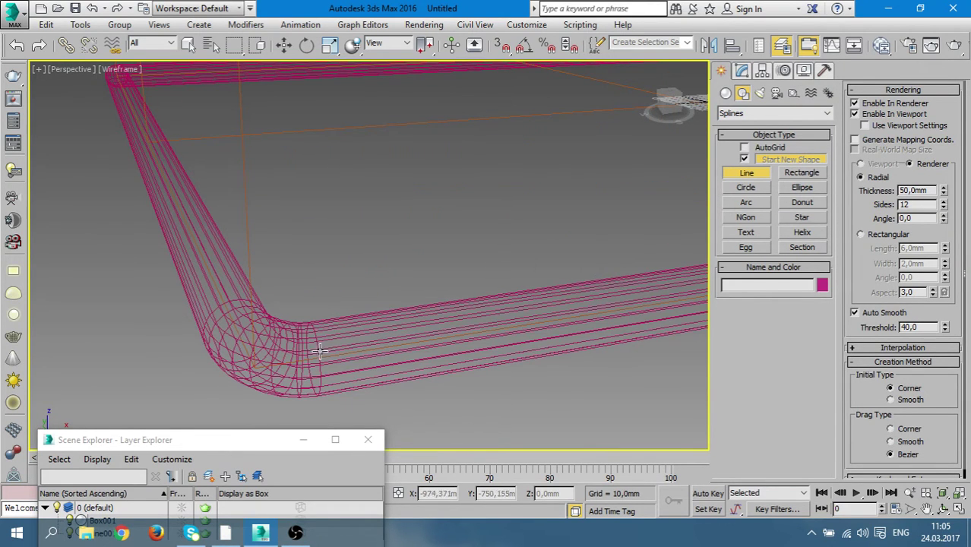
pyautogui.scroll(-2, 323, 350)
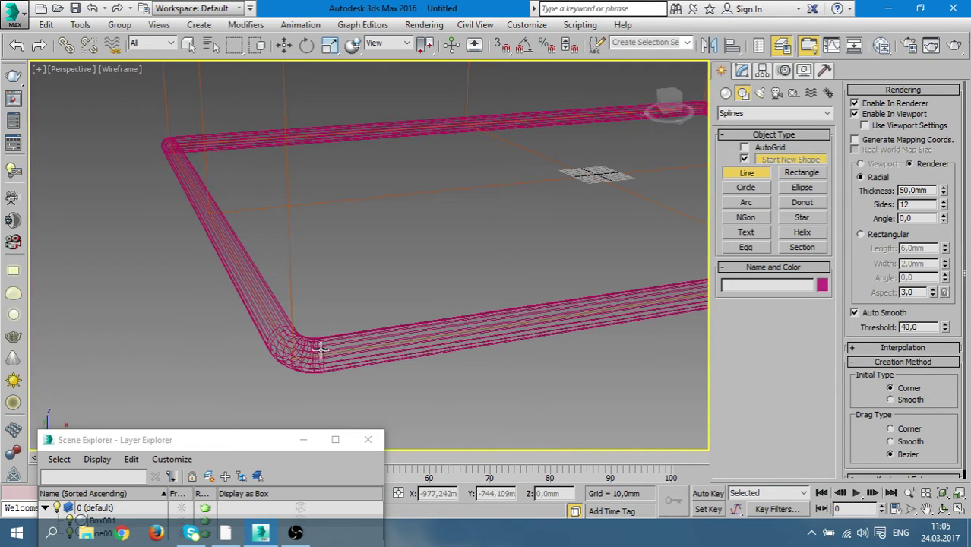
pyautogui.press('w')
pyautogui.click(440, 352)
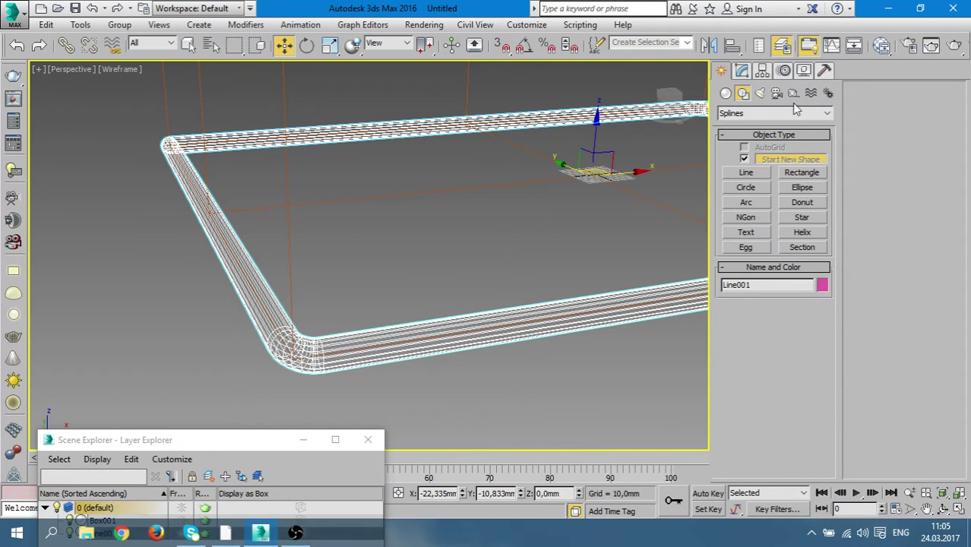
# Turn off Enable In Viewport so Line001 shows as a thin line
pyautogui.click(741, 70)
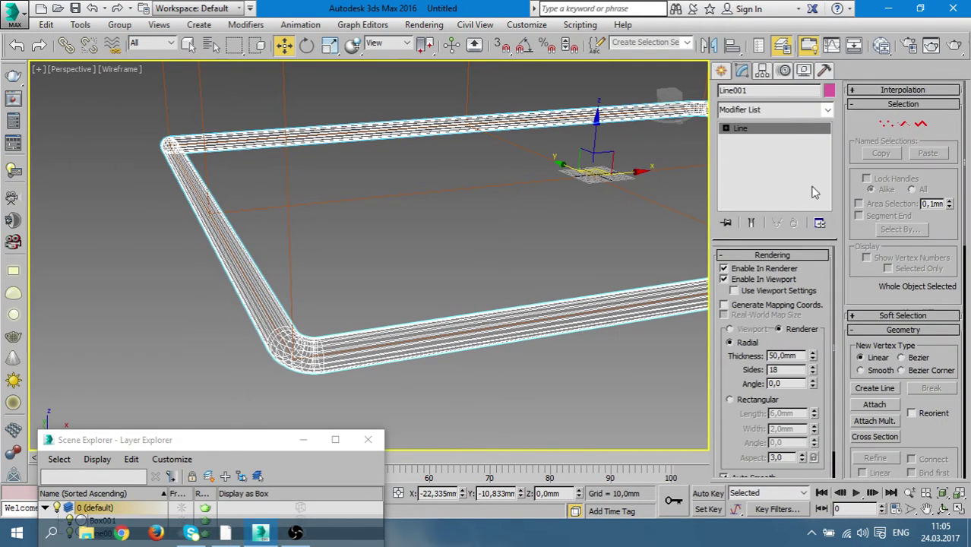
pyautogui.click(724, 279)
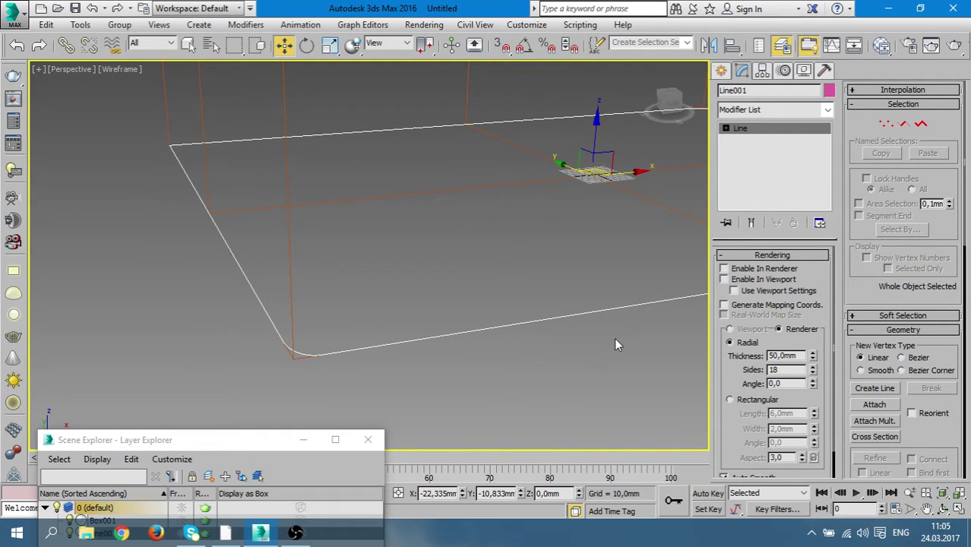
pyautogui.click(886, 123)
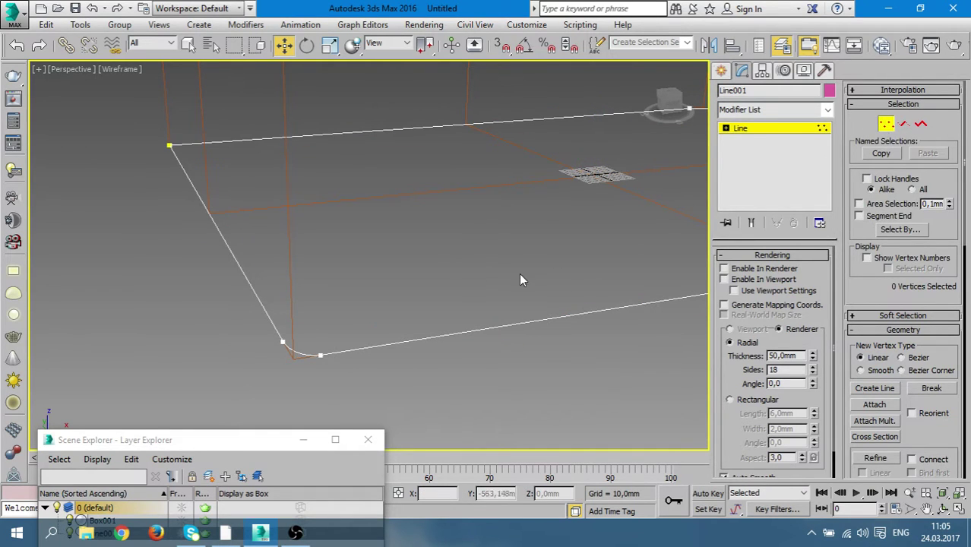
# Start a new line with 3D snap on, anchored at the base's front corner
pyautogui.click(722, 71)
pyautogui.click(747, 173)
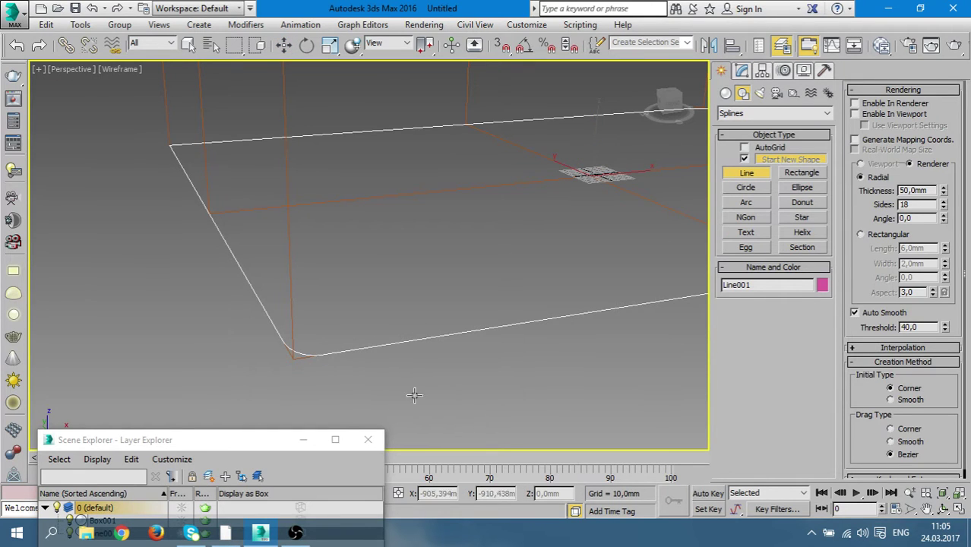
pyautogui.scroll(-3, 414, 394)
pyautogui.scroll(-2, 427, 372)
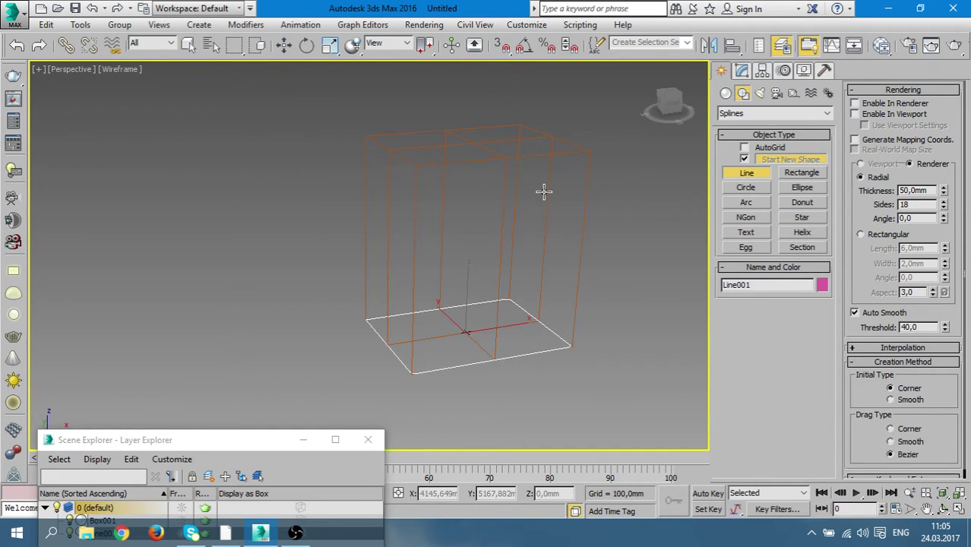
pyautogui.press('s')
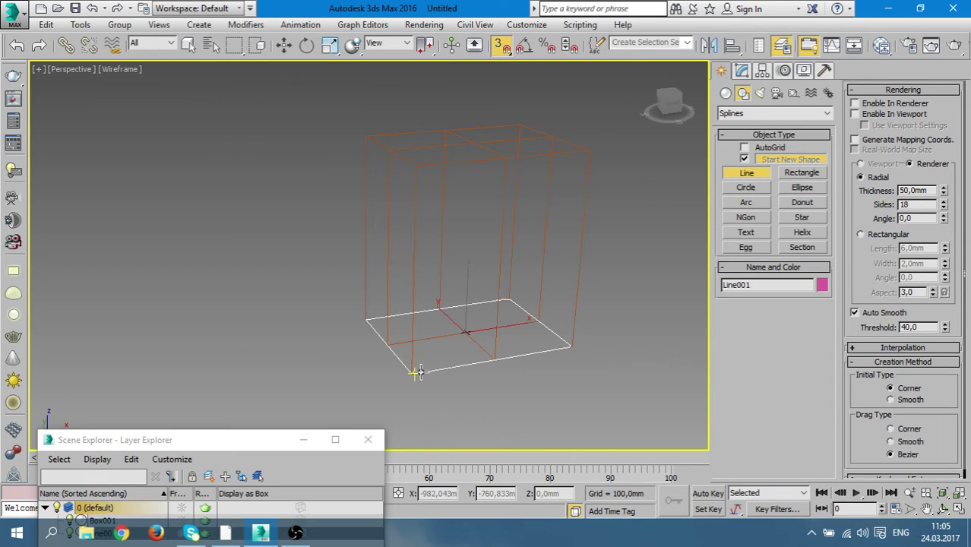
pyautogui.scroll(3, 425, 376)
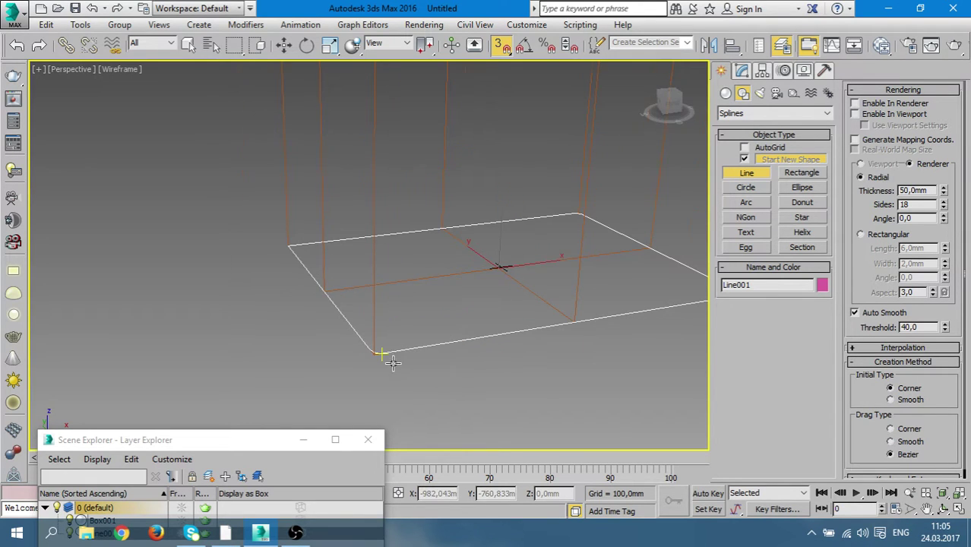
pyautogui.scroll(4, 380, 351)
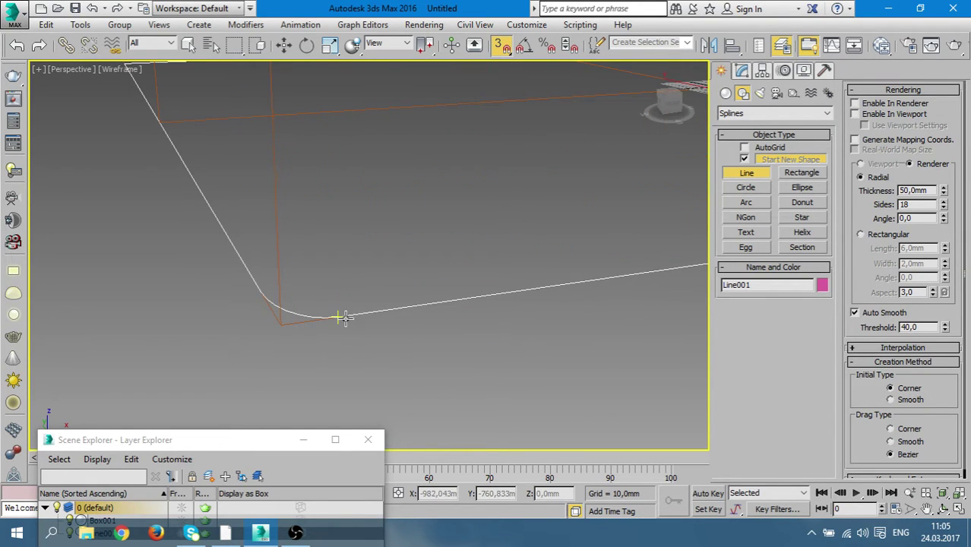
pyautogui.click(348, 311)
# Snap the line's apex to the box top corner and end it at the other front base corner
pyautogui.scroll(-5, 445, 222)
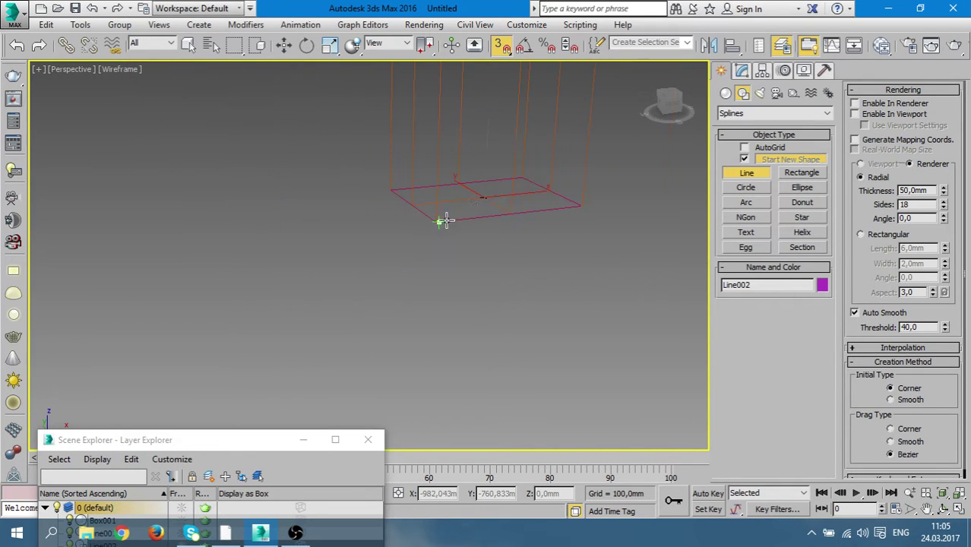
pyautogui.moveTo(445, 219)
pyautogui.mouseDown(button='middle')
pyautogui.moveTo(524, 240)
pyautogui.moveTo(415, 346)
pyautogui.mouseUp(button='middle')
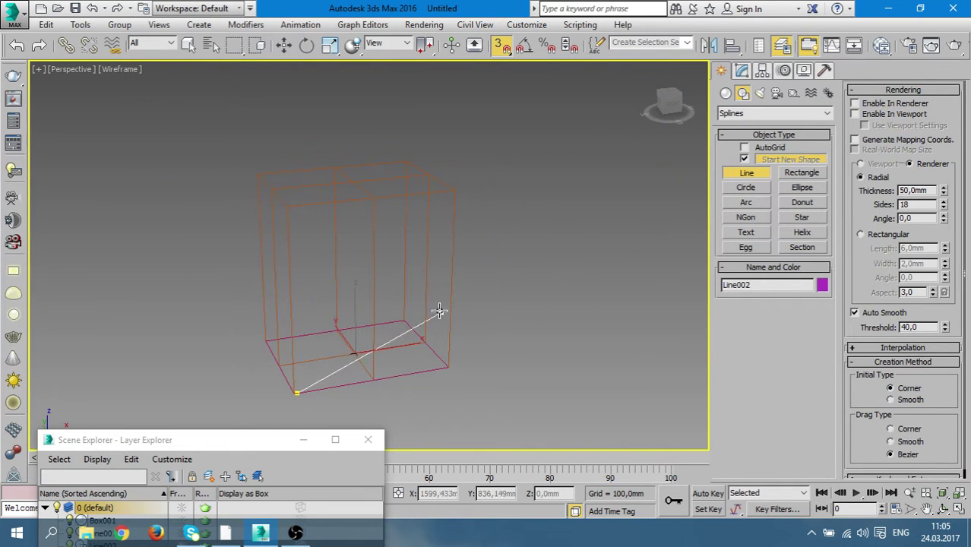
pyautogui.click(367, 199)
pyautogui.scroll(3, 418, 353)
pyautogui.scroll(1, 403, 304)
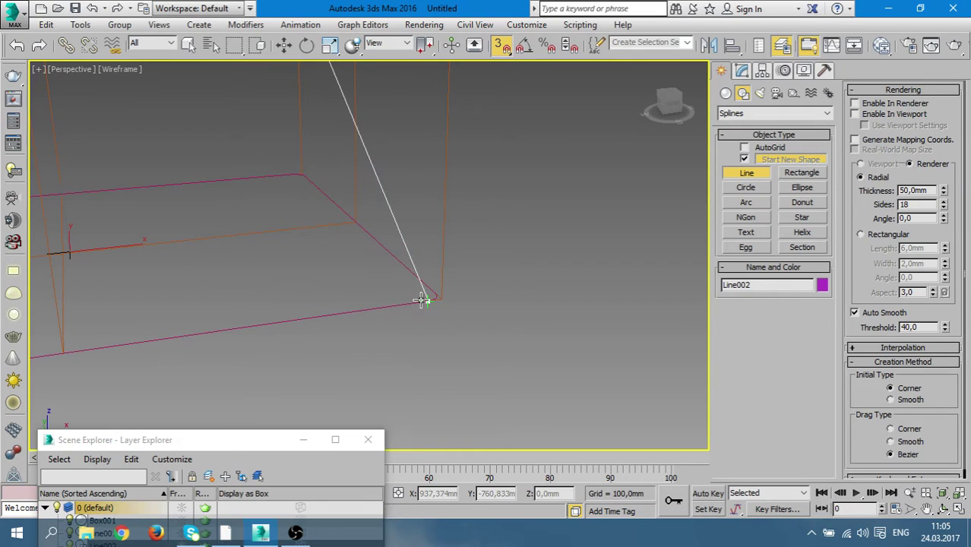
pyautogui.click(423, 300)
pyautogui.rightClick(517, 384)
# Enable In Viewport so the new Line002 displays as a 50mm tube
pyautogui.scroll(-3, 562, 347)
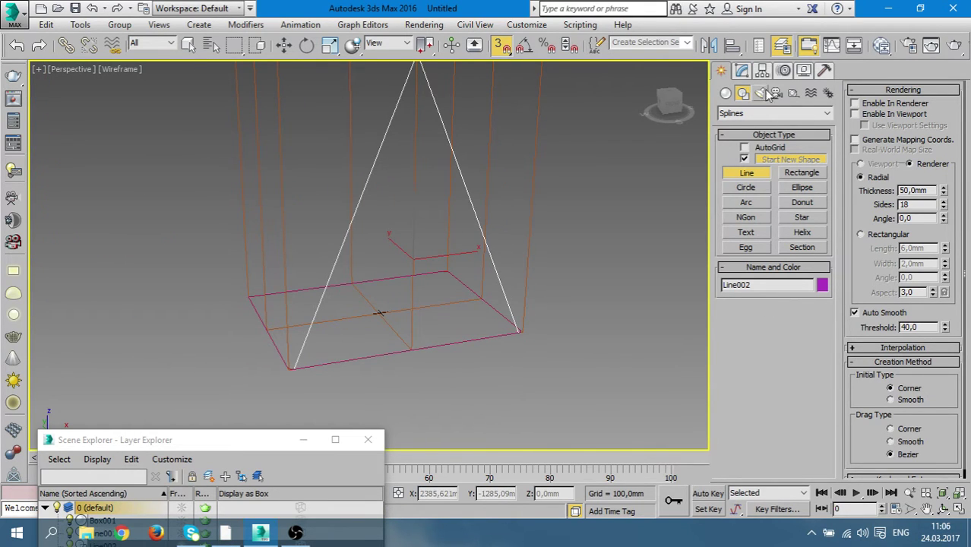
pyautogui.click(743, 70)
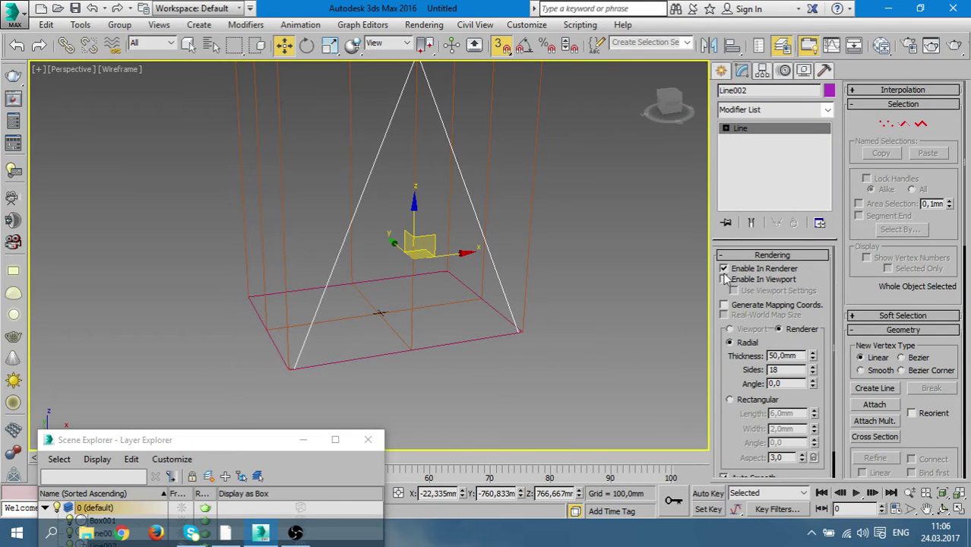
pyautogui.click(724, 279)
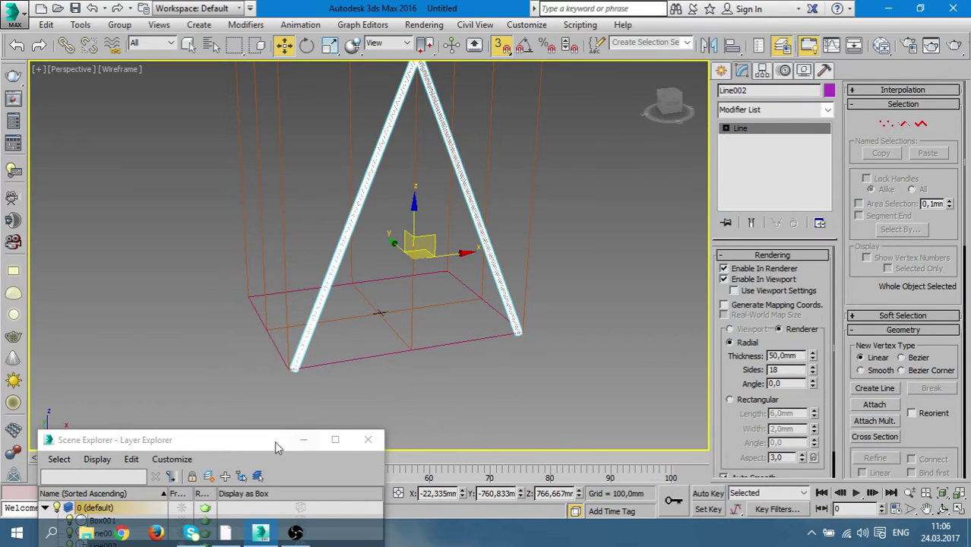
pyautogui.moveTo(275, 440); pyautogui.dragTo(283, 315)
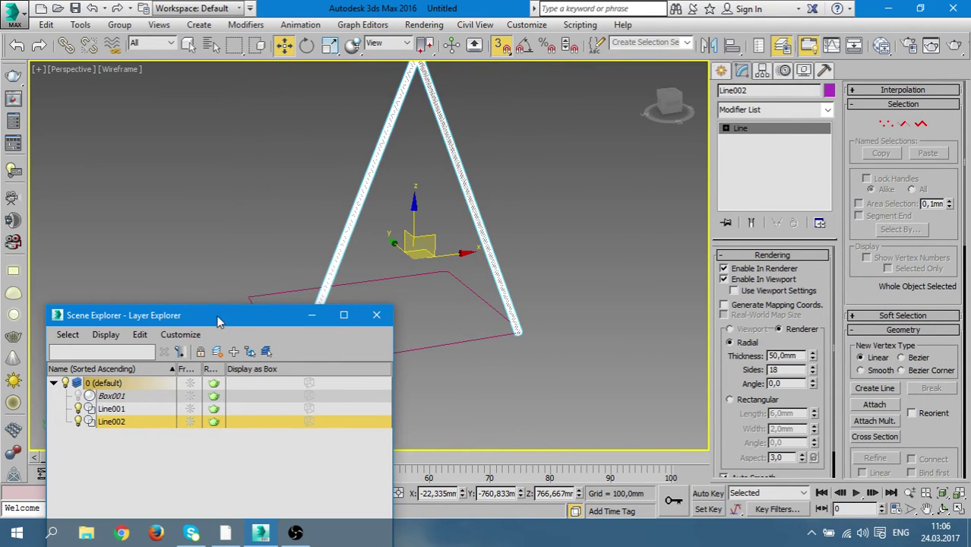
# Enable In Viewport for Line001 and switch to shaded display
pyautogui.moveTo(218, 320); pyautogui.dragTo(199, 443)
pyautogui.click(431, 404)
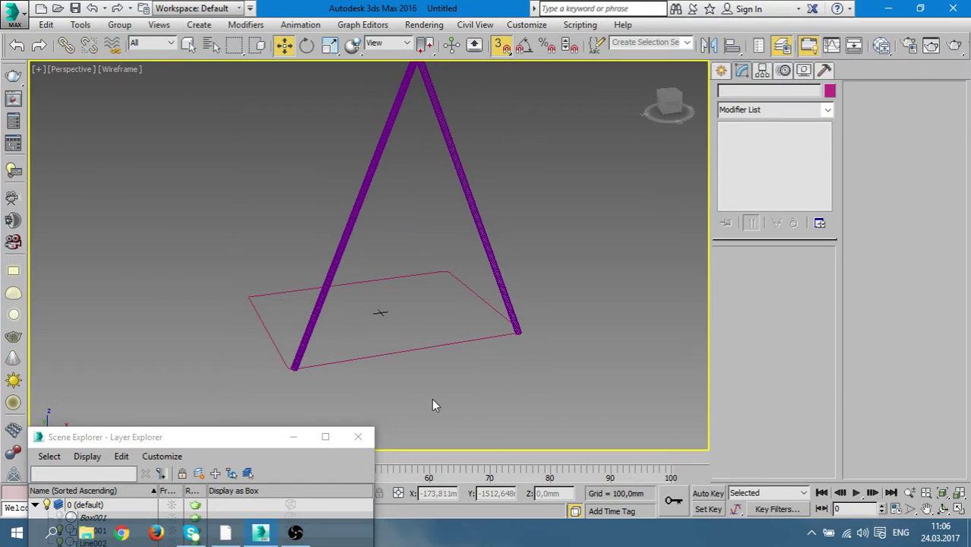
pyautogui.click(380, 354)
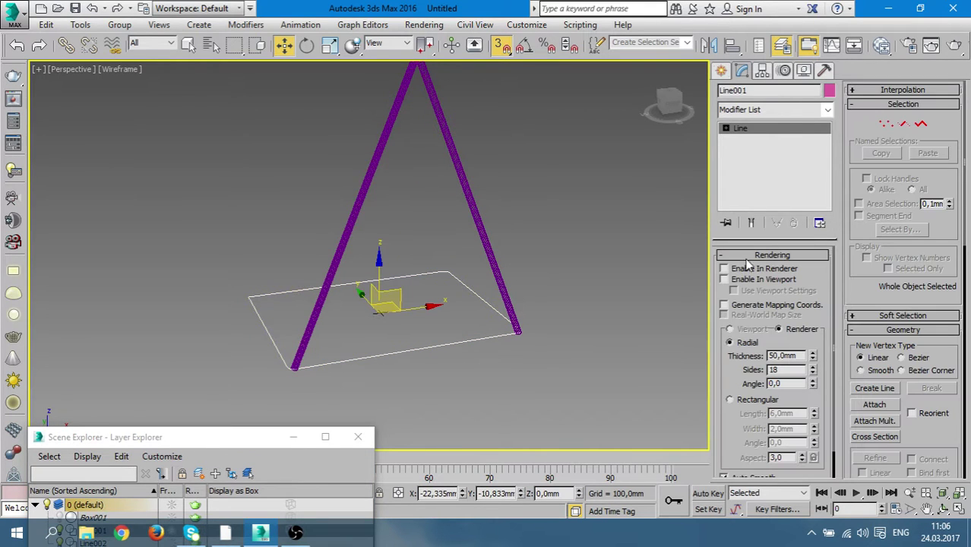
pyautogui.click(723, 279)
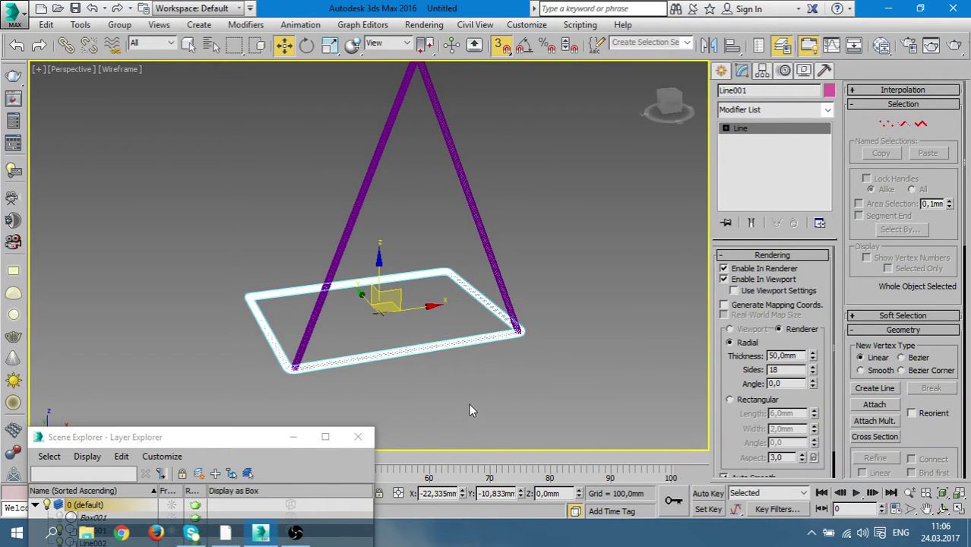
pyautogui.press('F3')
pyautogui.click(497, 387)
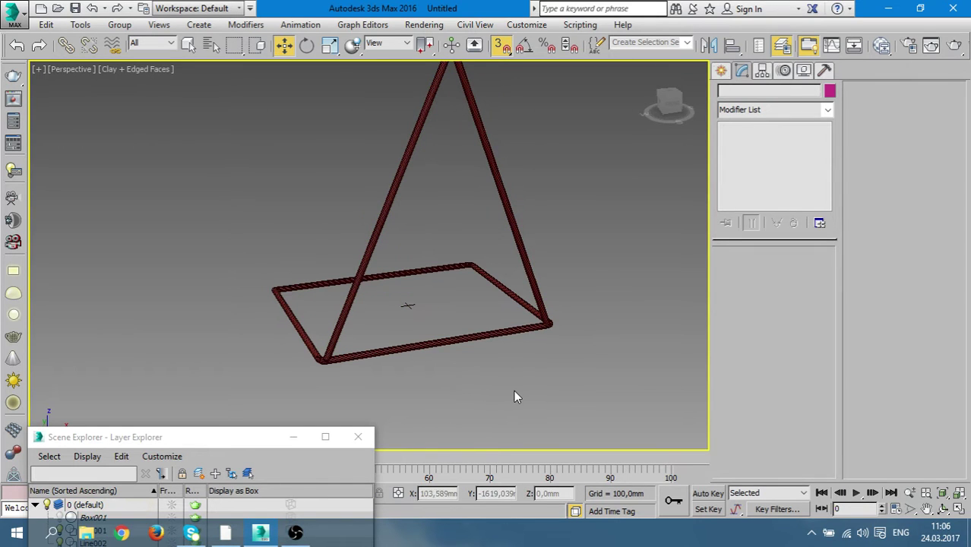
# Orbit around the tube A-frame to inspect it, then select the triangular leg
pyautogui.moveTo(515, 388)
pyautogui.keyDown('alt'); pyautogui.mouseDown(button='middle')
pyautogui.moveTo(585, 369)
pyautogui.moveTo(522, 315)
pyautogui.mouseUp(button='middle'); pyautogui.keyUp('alt')
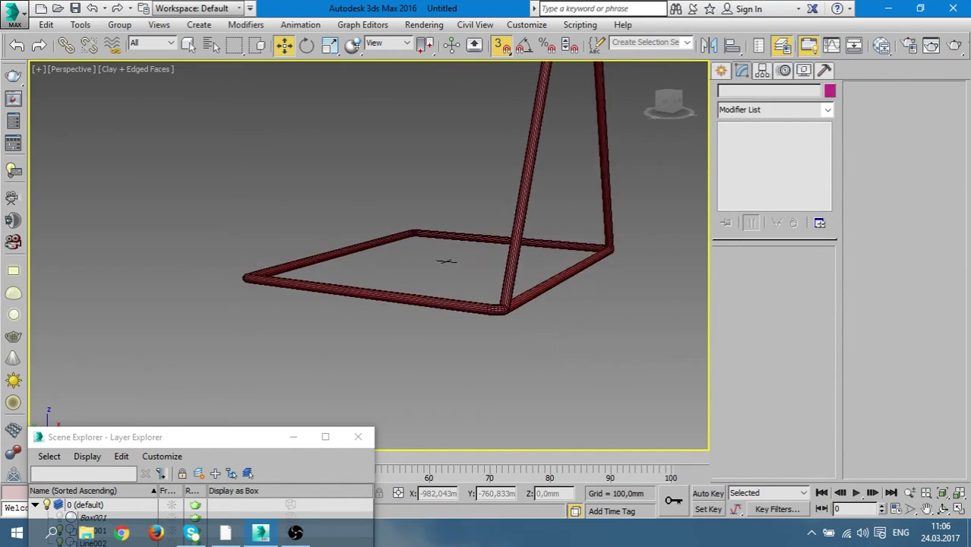
pyautogui.scroll(4, 501, 319)
pyautogui.scroll(4, 502, 319)
pyautogui.scroll(-5, 521, 258)
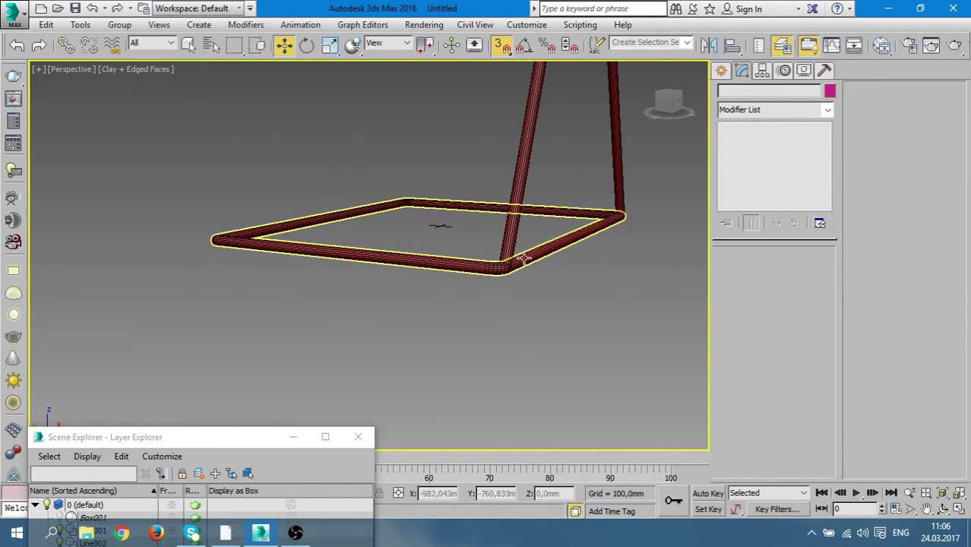
pyautogui.moveTo(520, 259)
pyautogui.keyDown('alt'); pyautogui.mouseDown(button='middle')
pyautogui.moveTo(651, 327)
pyautogui.moveTo(541, 299)
pyautogui.moveTo(697, 363)
pyautogui.moveTo(340, 373)
pyautogui.mouseUp(button='middle'); pyautogui.keyUp('alt')
pyautogui.scroll(2, 357, 379)
pyautogui.scroll(2, 378, 379)
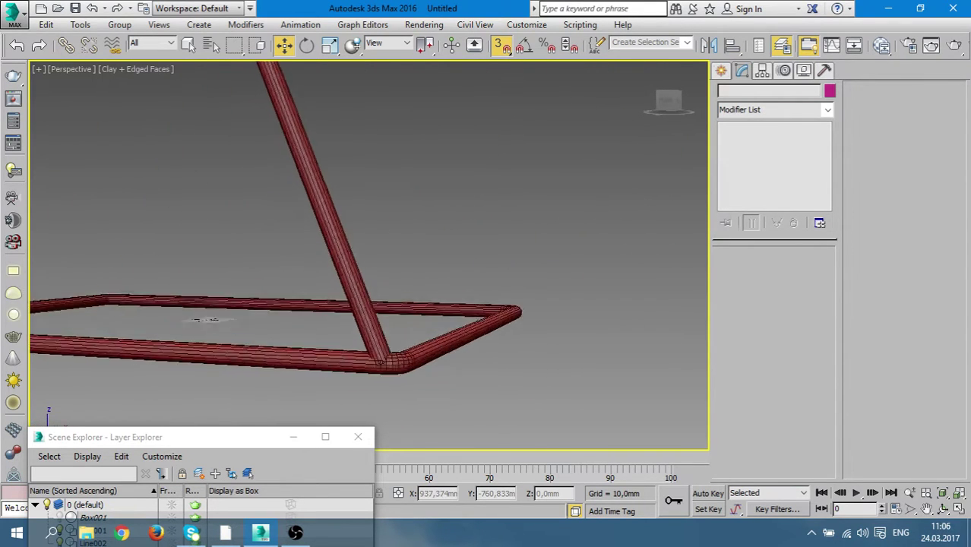
pyautogui.scroll(3, 379, 379)
pyautogui.scroll(-3, 389, 380)
pyautogui.scroll(-2, 389, 380)
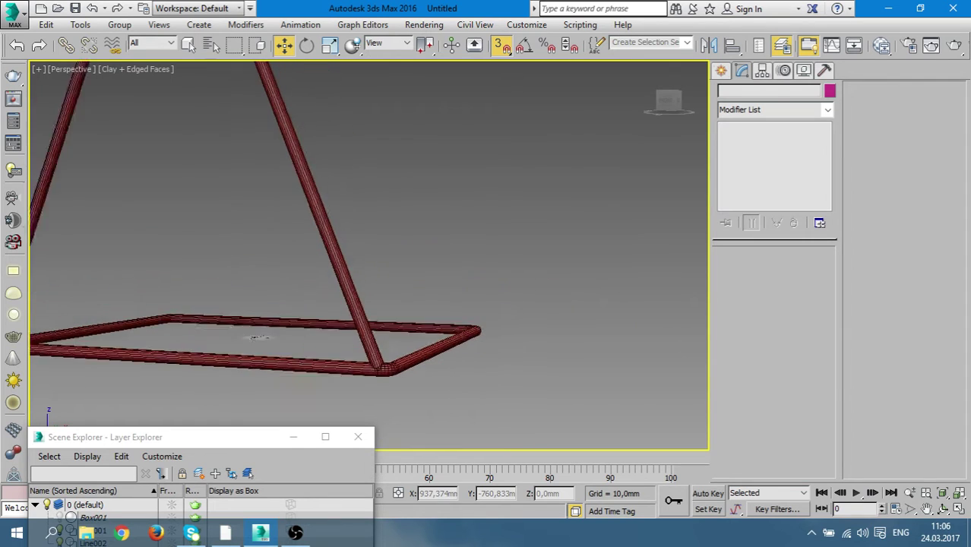
pyautogui.scroll(-2, 389, 380)
pyautogui.scroll(-1, 389, 380)
pyautogui.moveTo(389, 380)
pyautogui.keyDown('alt'); pyautogui.mouseDown(button='middle')
pyautogui.moveTo(503, 382)
pyautogui.moveTo(520, 405)
pyautogui.mouseUp(button='middle'); pyautogui.keyUp('alt')
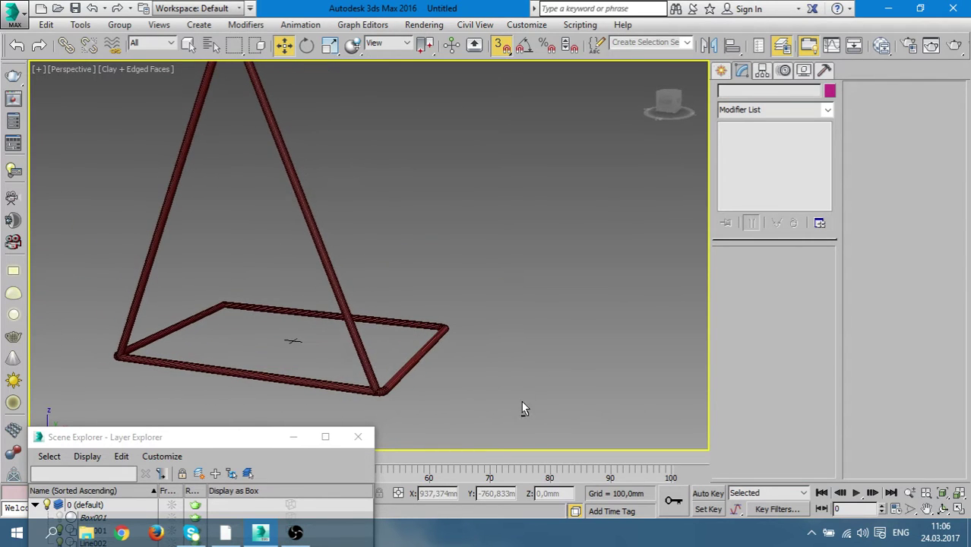
pyautogui.scroll(3, 441, 309)
pyautogui.moveTo(442, 309)
pyautogui.keyDown('alt'); pyautogui.mouseDown(button='middle')
pyautogui.moveTo(414, 335)
pyautogui.moveTo(383, 264)
pyautogui.mouseUp(button='middle'); pyautogui.keyUp('alt')
pyautogui.click(407, 251)
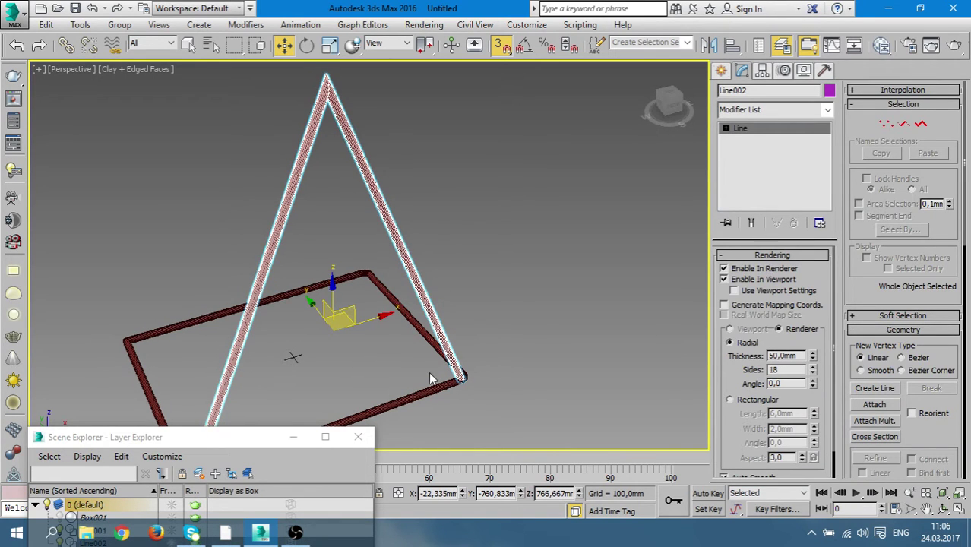
# Reduce Line002's rendering thickness from 50 to 40mm
pyautogui.scroll(-3, 430, 378)
pyautogui.scroll(-2, 456, 319)
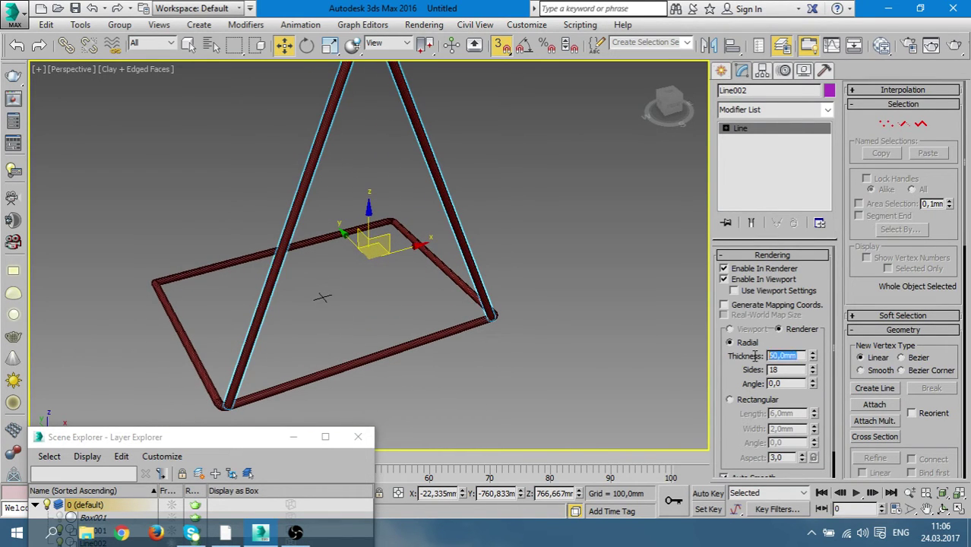
pyautogui.write('40')
pyautogui.press('Return')
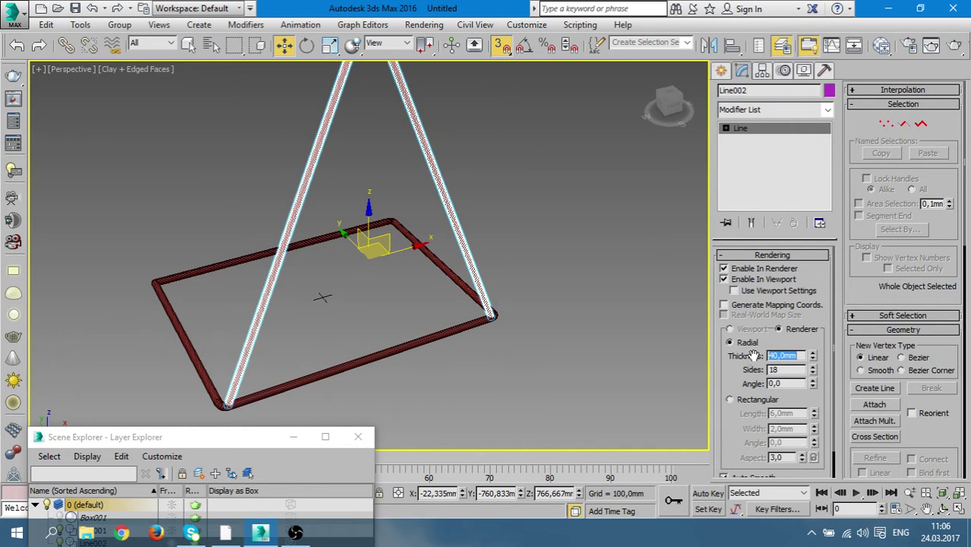
# Orbit and zoom around the frame to check the thinner leg joints
pyautogui.click(582, 377)
pyautogui.keyDown('alt'); pyautogui.moveTo(490, 390); pyautogui.dragTo(562, 354, button='middle'); pyautogui.keyUp('alt')
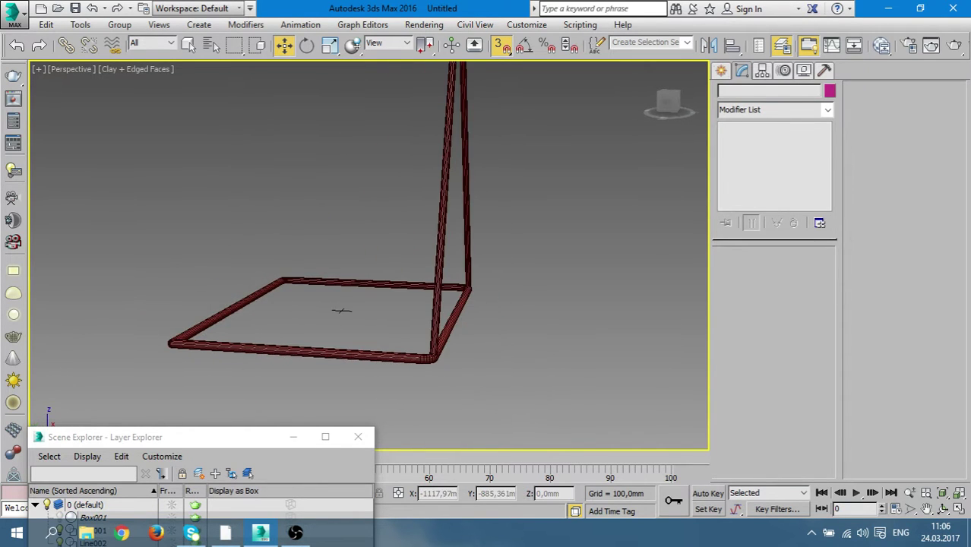
pyautogui.scroll(2, 472, 319)
pyautogui.scroll(2, 472, 318)
pyautogui.scroll(2, 471, 318)
pyautogui.scroll(2, 439, 327)
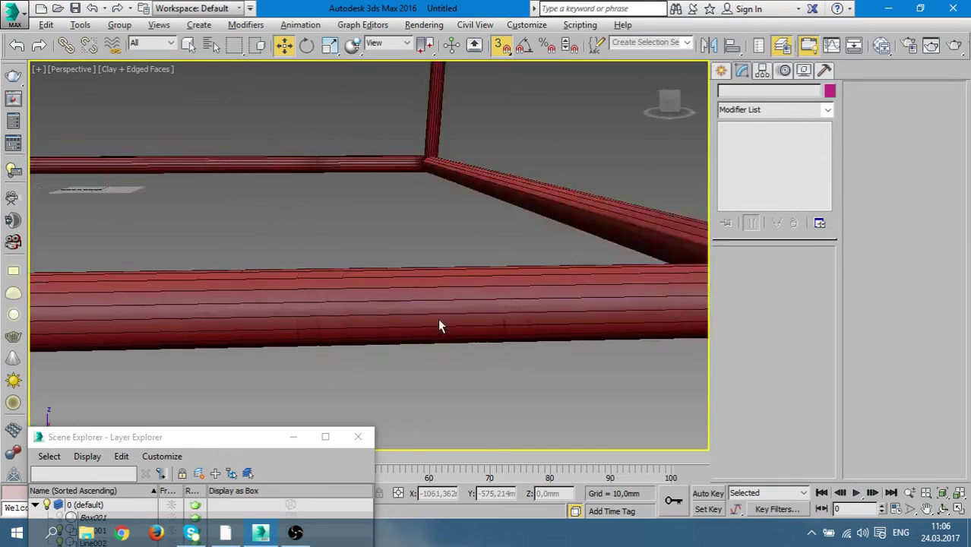
pyautogui.scroll(-3, 456, 323)
pyautogui.moveTo(474, 322)
pyautogui.keyDown('alt'); pyautogui.mouseDown(button='middle')
pyautogui.moveTo(419, 340)
pyautogui.moveTo(438, 351)
pyautogui.moveTo(535, 344)
pyautogui.moveTo(579, 373)
pyautogui.moveTo(555, 379)
pyautogui.moveTo(472, 363)
pyautogui.moveTo(409, 338)
pyautogui.moveTo(316, 345)
pyautogui.moveTo(403, 354)
pyautogui.moveTo(411, 309)
pyautogui.moveTo(427, 386)
pyautogui.mouseUp(button='middle'); pyautogui.keyUp('alt')
# Fillet the apex vertex of the Line002 triangle into a rounded peak
pyautogui.click(435, 219)
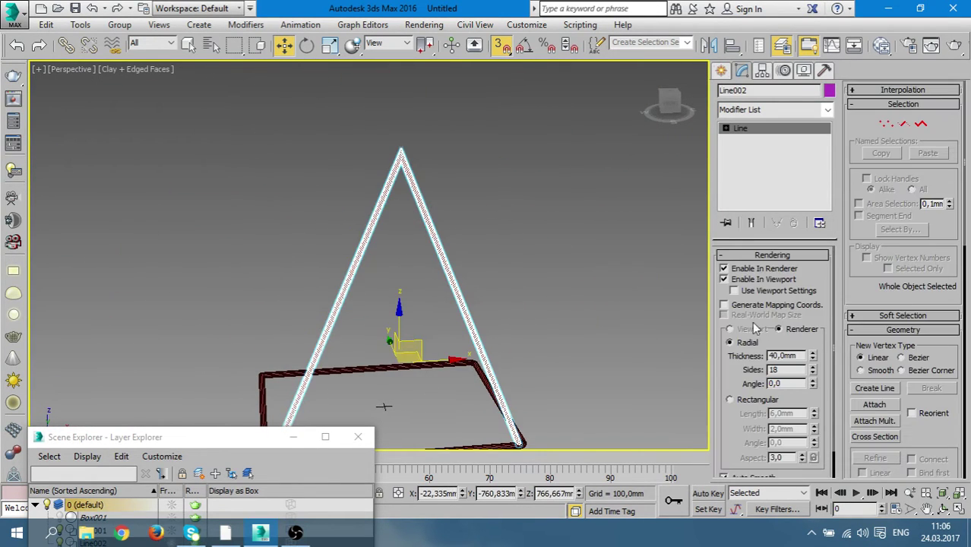
pyautogui.click(887, 125)
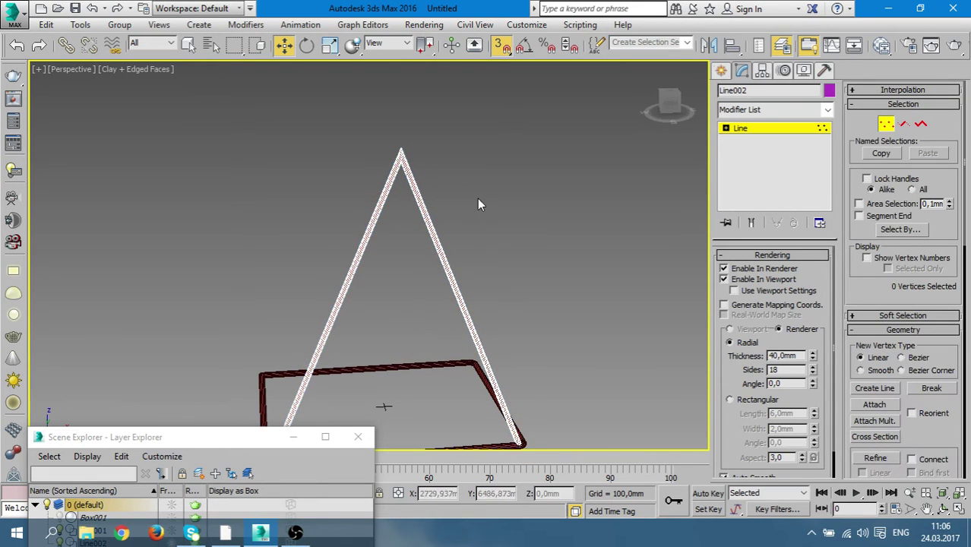
pyautogui.moveTo(477, 199); pyautogui.dragTo(313, 110)
pyautogui.scroll(-2, 895, 375)
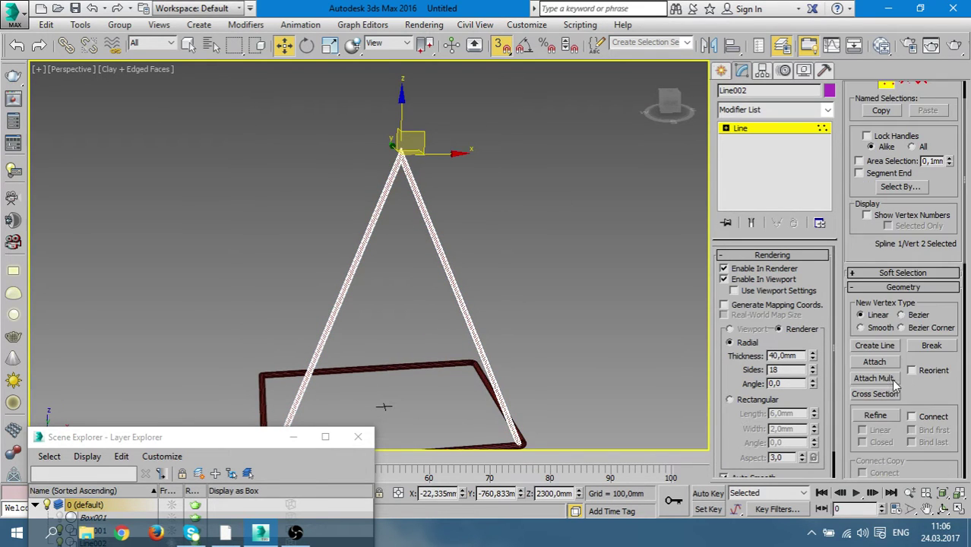
pyautogui.scroll(-2, 895, 377)
pyautogui.scroll(-5, 897, 375)
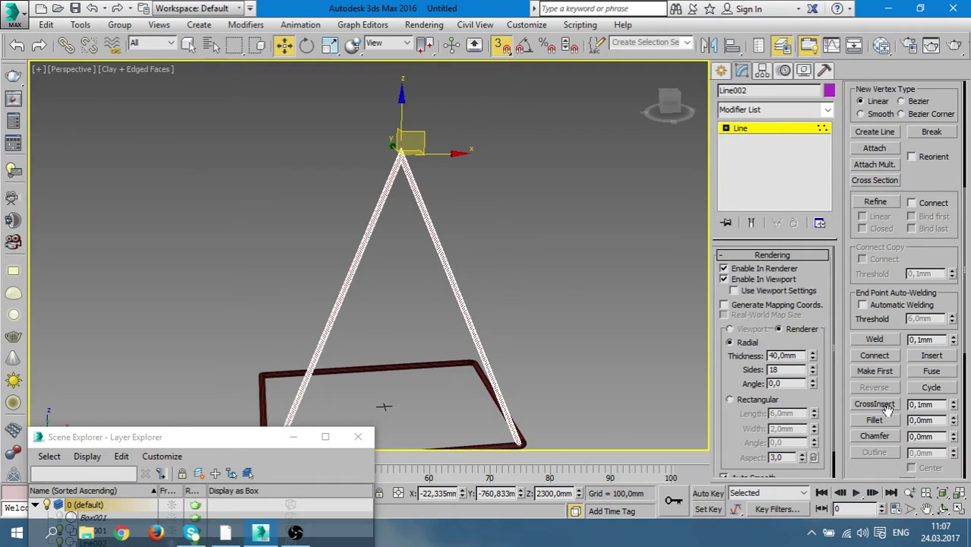
pyautogui.click(874, 420)
pyautogui.moveTo(402, 155); pyautogui.dragTo(408, 64)
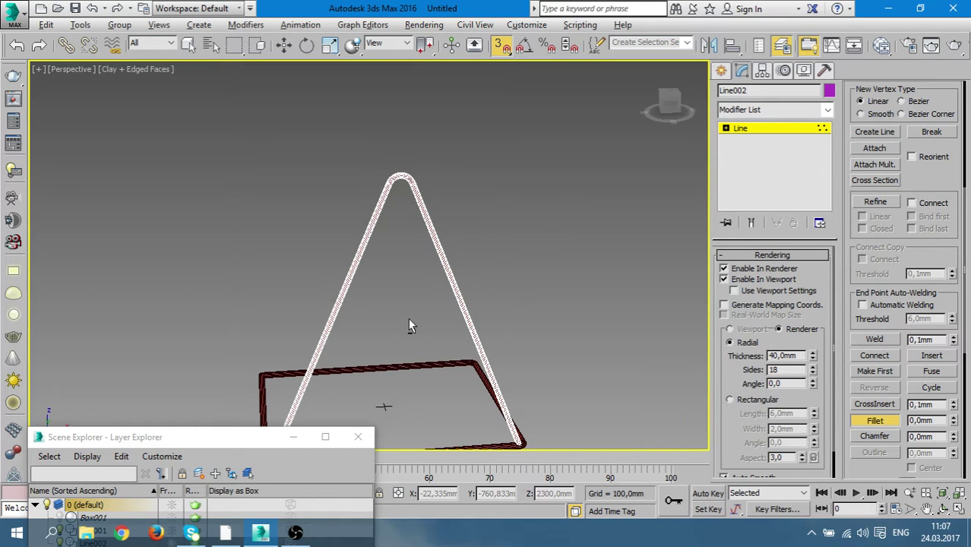
# Orbit and zoom to inspect the rounded apex and the whole frame
pyautogui.moveTo(411, 325)
pyautogui.keyDown('alt'); pyautogui.mouseDown(button='middle')
pyautogui.moveTo(499, 255)
pyautogui.moveTo(642, 342)
pyautogui.mouseUp(button='middle'); pyautogui.keyUp('alt')
pyautogui.scroll(-2, 411, 239)
pyautogui.keyDown('alt'); pyautogui.moveTo(411, 239); pyautogui.dragTo(425, 251, button='middle'); pyautogui.keyUp('alt')
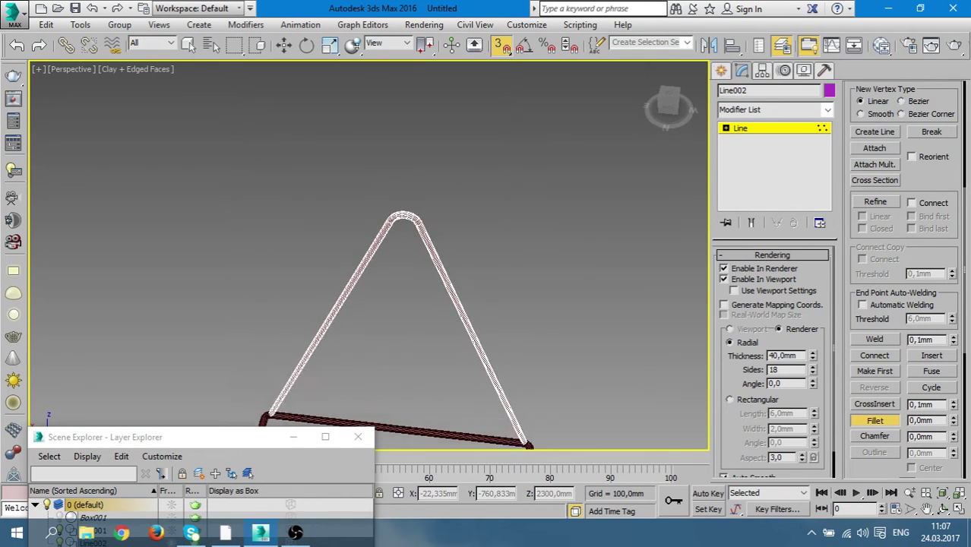
pyautogui.scroll(3, 425, 342)
pyautogui.scroll(3, 426, 342)
pyautogui.moveTo(429, 179)
pyautogui.keyDown('alt'); pyautogui.mouseDown(button='middle')
pyautogui.moveTo(481, 243)
pyautogui.moveTo(481, 214)
pyautogui.moveTo(350, 265)
pyautogui.mouseUp(button='middle'); pyautogui.keyUp('alt')
pyautogui.scroll(-3, 350, 266)
pyautogui.moveTo(417, 282)
pyautogui.keyDown('alt'); pyautogui.mouseDown(button='middle')
pyautogui.moveTo(449, 311)
pyautogui.moveTo(405, 340)
pyautogui.moveTo(355, 306)
pyautogui.moveTo(442, 311)
pyautogui.moveTo(366, 310)
pyautogui.mouseUp(button='middle'); pyautogui.keyUp('alt')
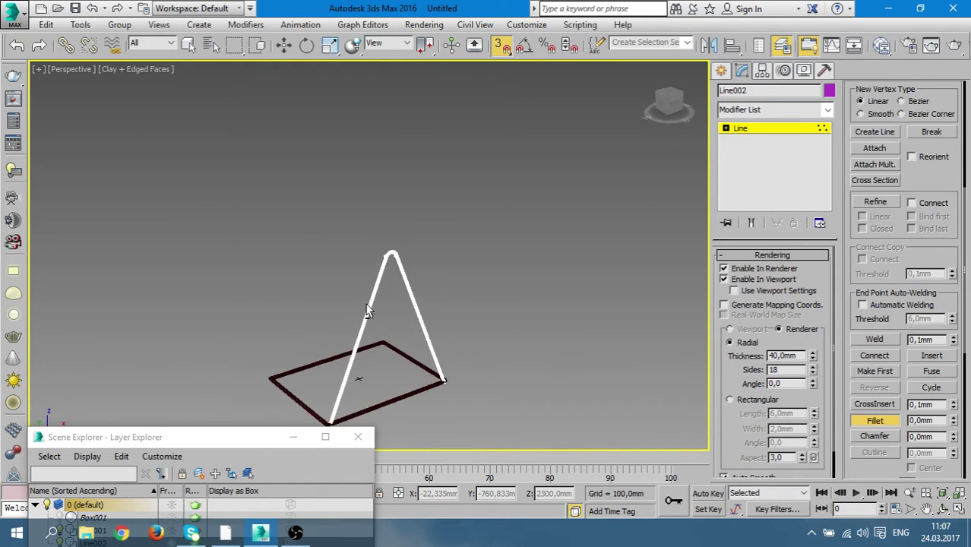
# Select the triangular leg tube and start a clone, then cancel it
pyautogui.press('w')
pyautogui.click(589, 301)
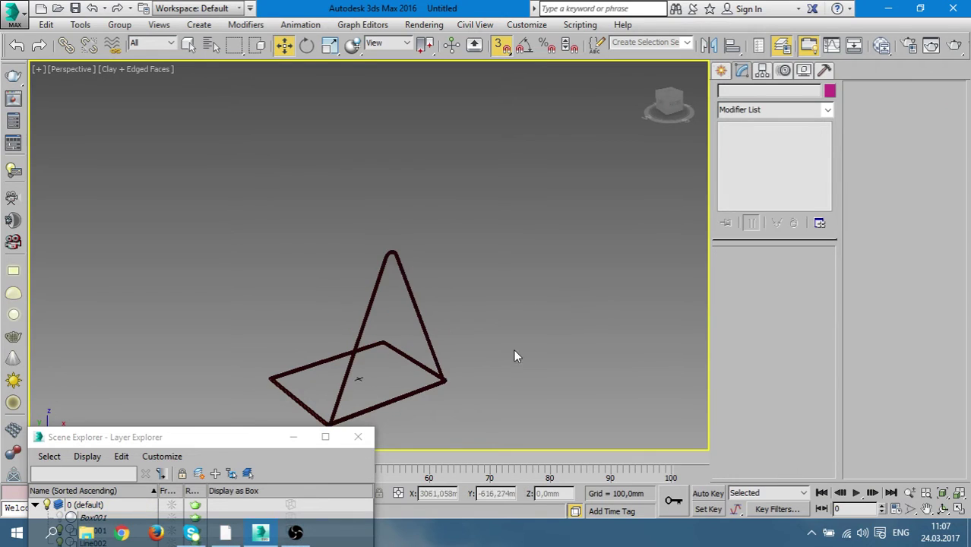
pyautogui.moveTo(516, 353)
pyautogui.keyDown('alt'); pyautogui.mouseDown(button='middle')
pyautogui.moveTo(585, 323)
pyautogui.moveTo(613, 329)
pyautogui.moveTo(503, 345)
pyautogui.mouseUp(button='middle'); pyautogui.keyUp('alt')
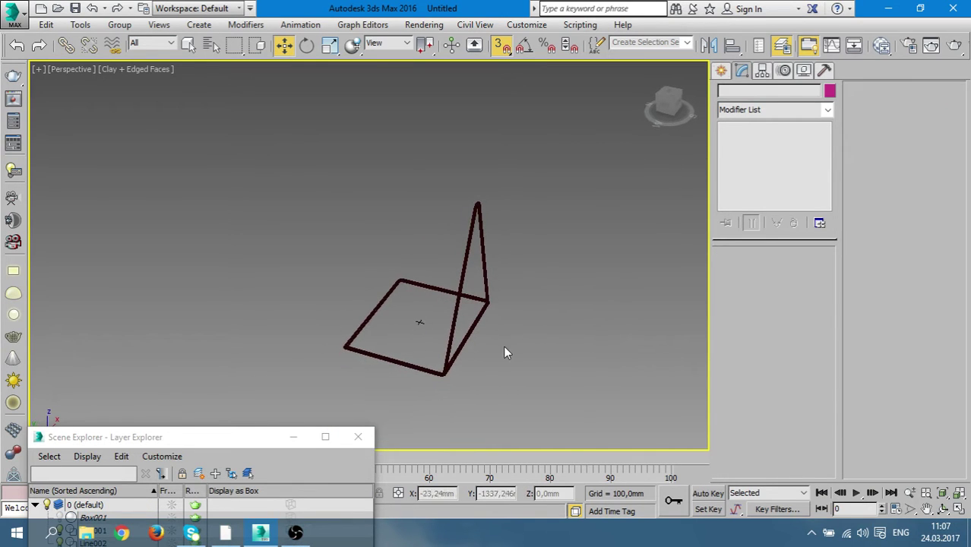
pyautogui.click(450, 334)
pyautogui.keyDown('alt'); pyautogui.moveTo(494, 383); pyautogui.dragTo(524, 398, button='middle'); pyautogui.keyUp('alt')
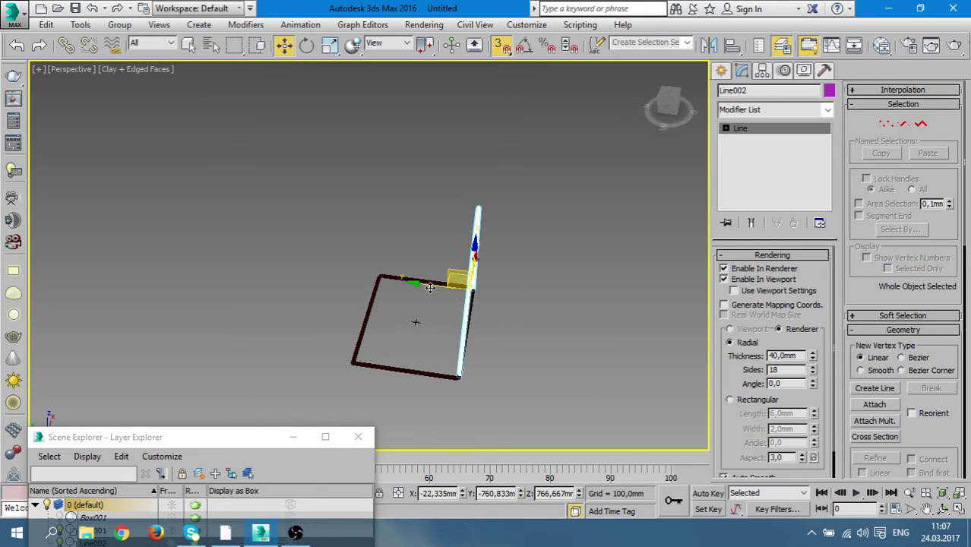
pyautogui.keyDown('shift'); pyautogui.moveTo(430, 287); pyautogui.dragTo(378, 286); pyautogui.keyUp('shift')
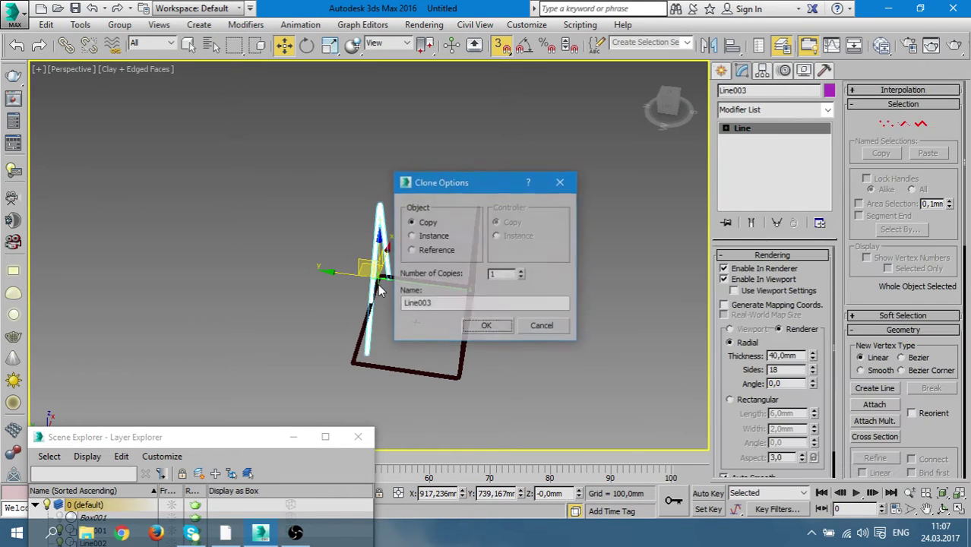
pyautogui.click(539, 326)
# Clone the leg as a Copy, Line003, placed on a base corner, in wireframe view
pyautogui.press('F3')
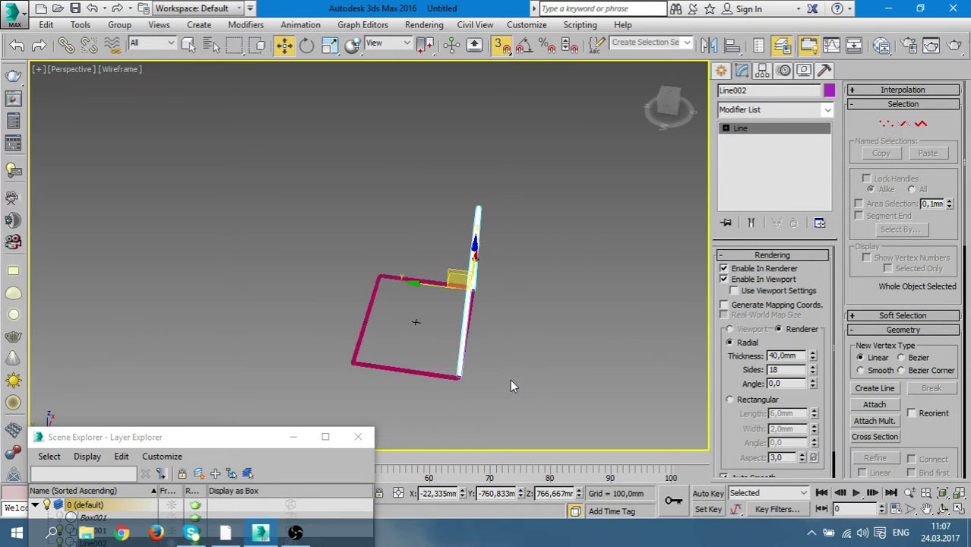
pyautogui.moveTo(510, 379)
pyautogui.keyDown('alt'); pyautogui.mouseDown(button='middle')
pyautogui.moveTo(480, 356)
pyautogui.moveTo(415, 337)
pyautogui.mouseUp(button='middle'); pyautogui.keyUp('alt')
pyautogui.scroll(5, 416, 337)
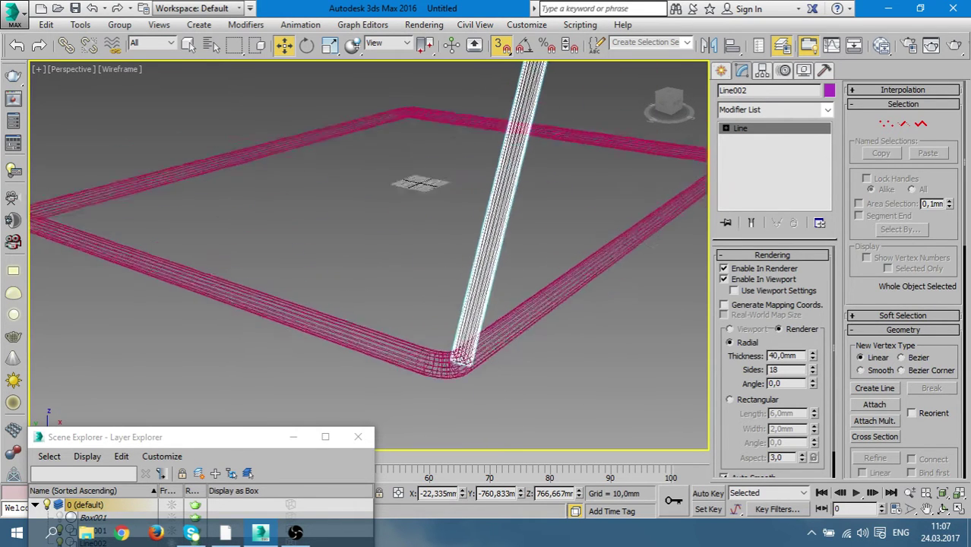
pyautogui.scroll(3, 433, 357)
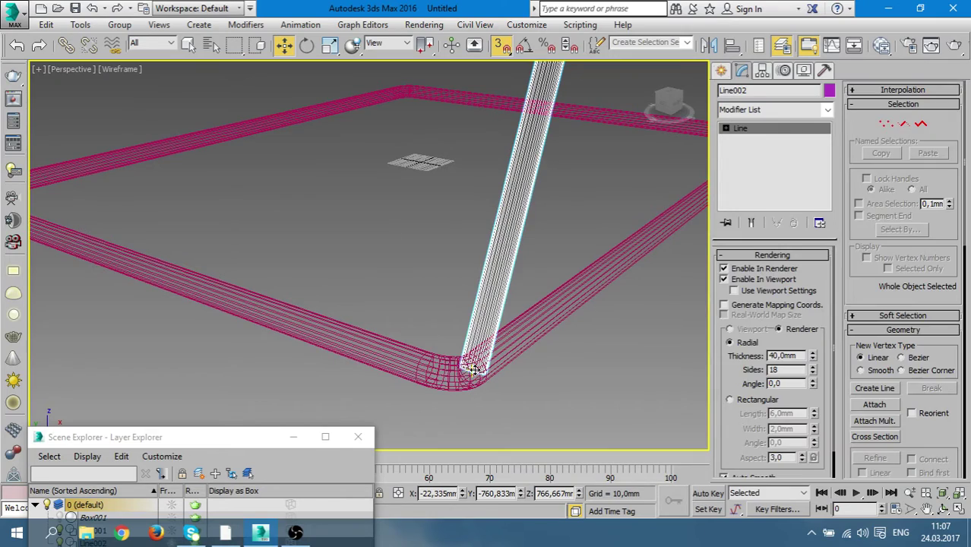
pyautogui.scroll(-5, 472, 370)
pyautogui.moveTo(461, 281)
pyautogui.keyDown('shift'); pyautogui.mouseDown()
pyautogui.moveTo(596, 377)
pyautogui.moveTo(345, 316)
pyautogui.mouseUp(); pyautogui.keyUp('shift')
pyautogui.scroll(3, 596, 376)
pyautogui.scroll(3, 464, 346)
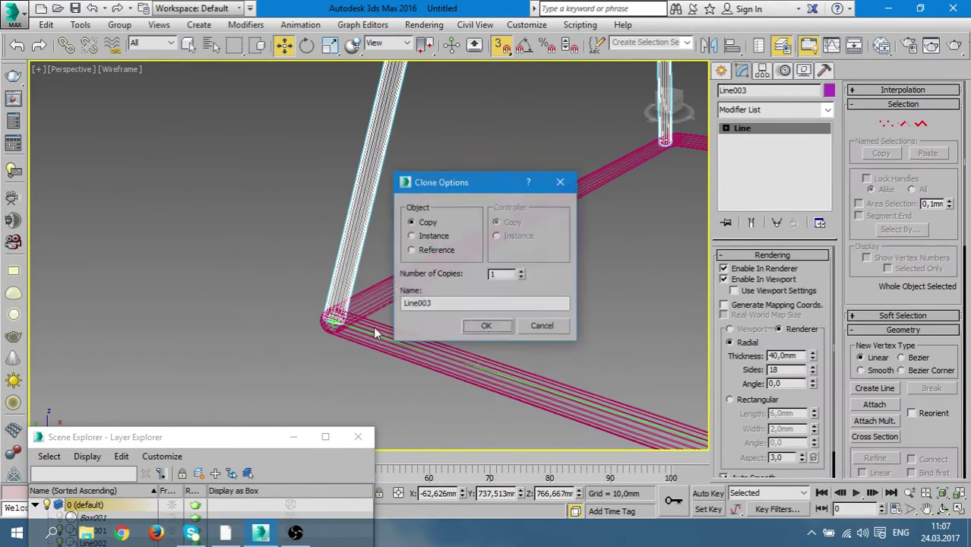
pyautogui.click(487, 326)
pyautogui.scroll(2, 490, 336)
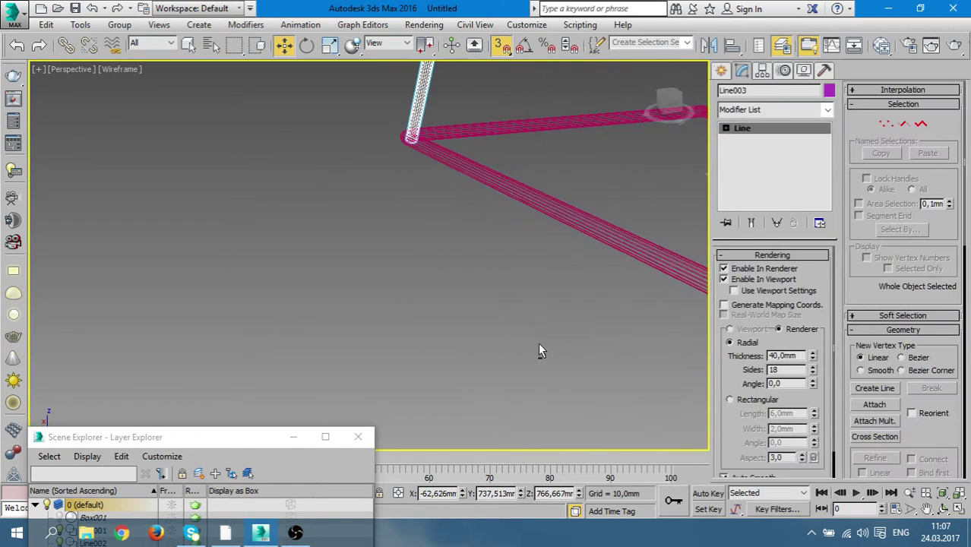
pyautogui.scroll(-2, 538, 345)
pyautogui.press('F3')
pyautogui.scroll(-3, 461, 347)
# Move the copied leg tube Line003 so its end meets the frame corner
pyautogui.scroll(-2, 464, 365)
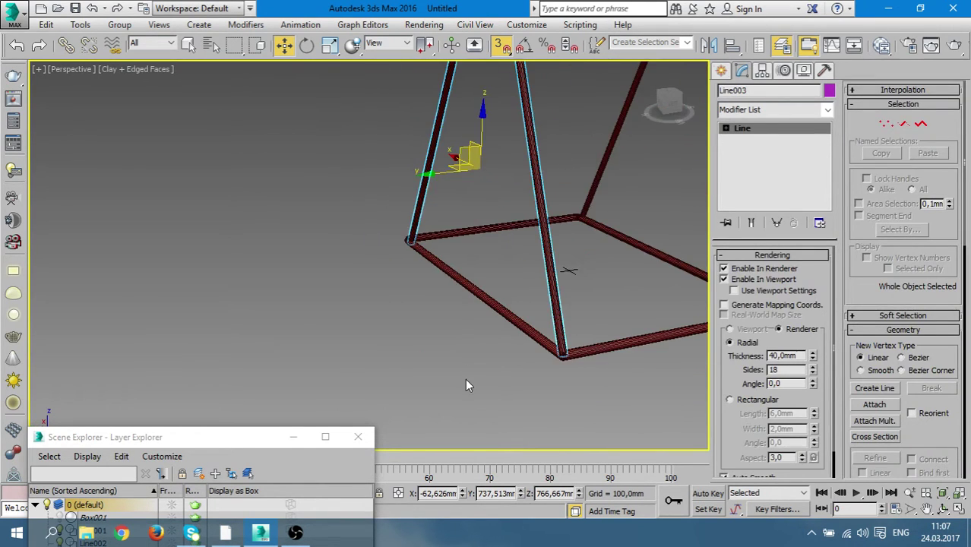
pyautogui.click(467, 385)
pyautogui.scroll(1, 574, 380)
pyautogui.scroll(2, 532, 354)
pyautogui.scroll(1, 487, 327)
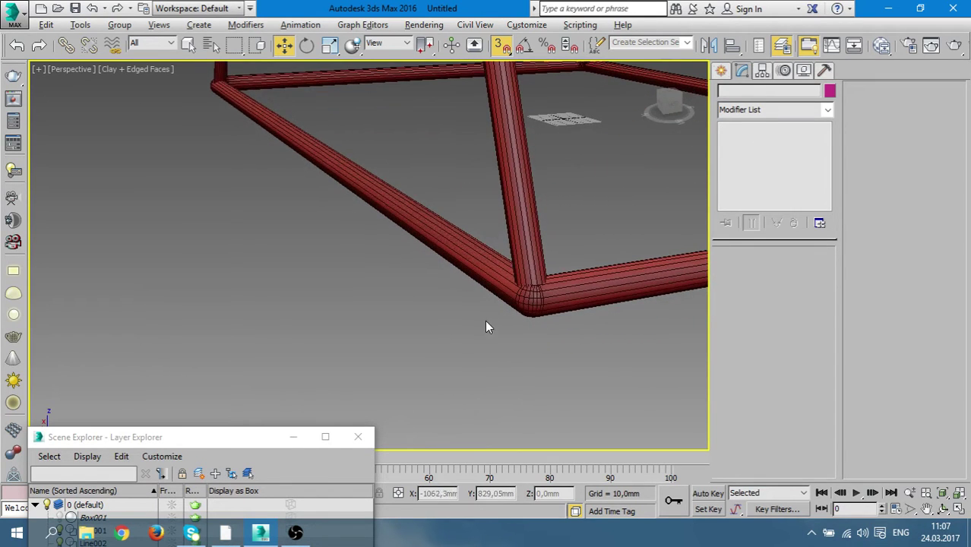
pyautogui.moveTo(485, 320)
pyautogui.keyDown('alt'); pyautogui.mouseDown(button='middle')
pyautogui.moveTo(567, 346)
pyautogui.moveTo(368, 296)
pyautogui.moveTo(413, 295)
pyautogui.moveTo(370, 295)
pyautogui.moveTo(499, 355)
pyautogui.mouseUp(button='middle'); pyautogui.keyUp('alt')
pyautogui.click(363, 298)
pyautogui.press('F3')
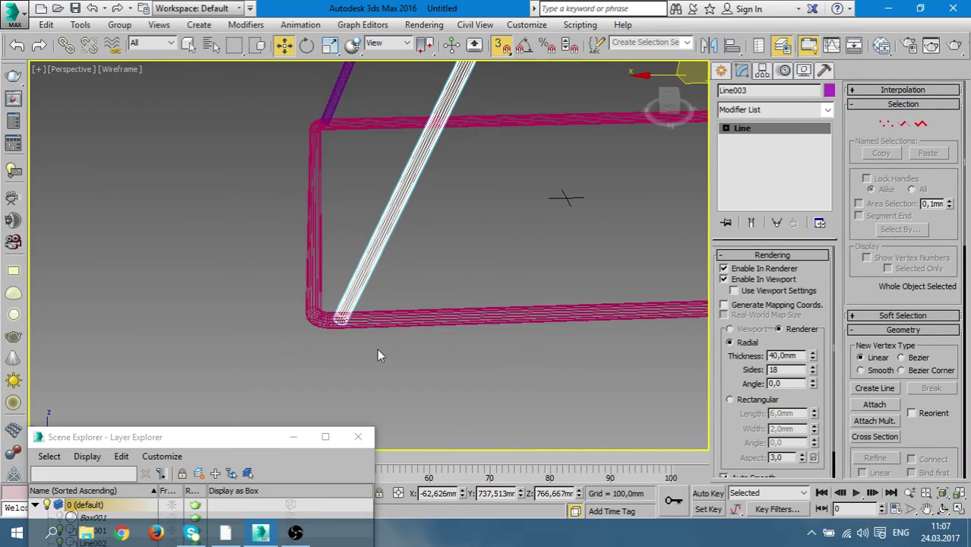
pyautogui.scroll(3, 355, 323)
pyautogui.scroll(2, 355, 323)
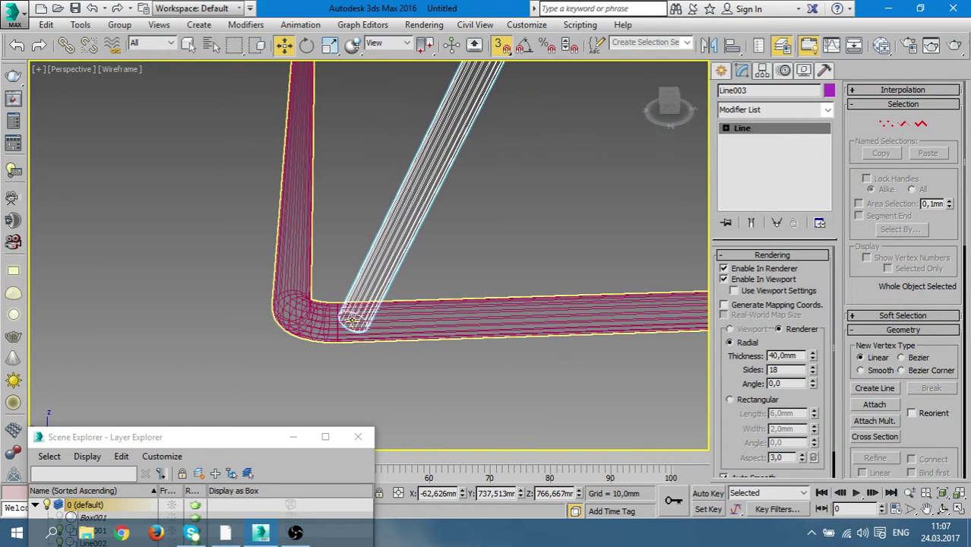
pyautogui.moveTo(355, 323); pyautogui.dragTo(331, 323)
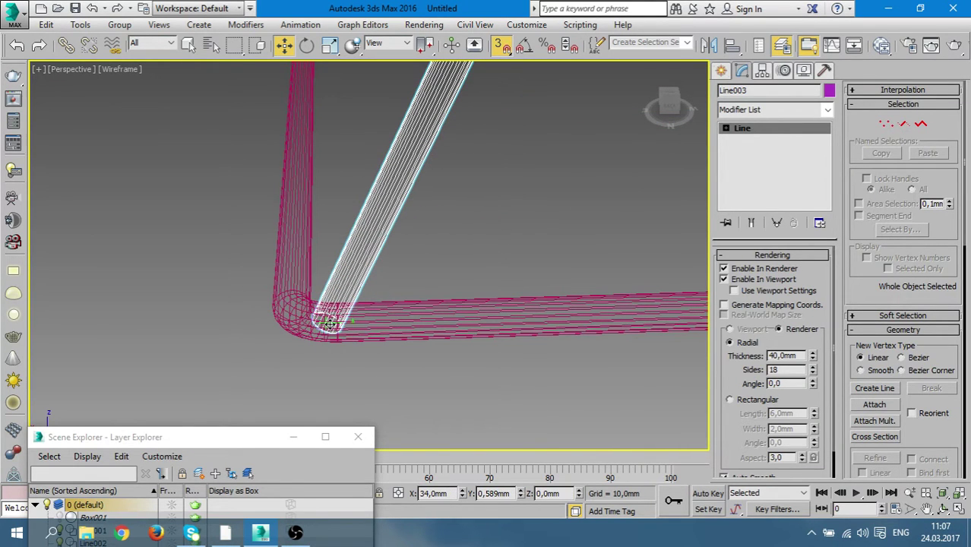
pyautogui.press('F3')
# Pan, orbit and zoom to inspect the whole pyramid frame
pyautogui.scroll(-2, 432, 372)
pyautogui.moveTo(431, 372); pyautogui.dragTo(146, 301, button='middle')
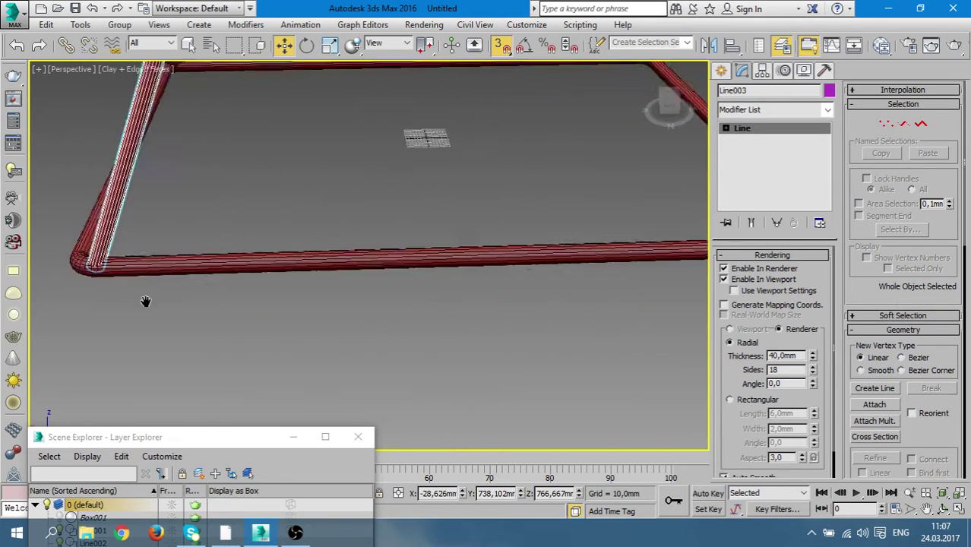
pyautogui.scroll(-4, 415, 326)
pyautogui.keyDown('alt'); pyautogui.moveTo(415, 326); pyautogui.dragTo(588, 349, button='middle'); pyautogui.keyUp('alt')
pyautogui.click(600, 338)
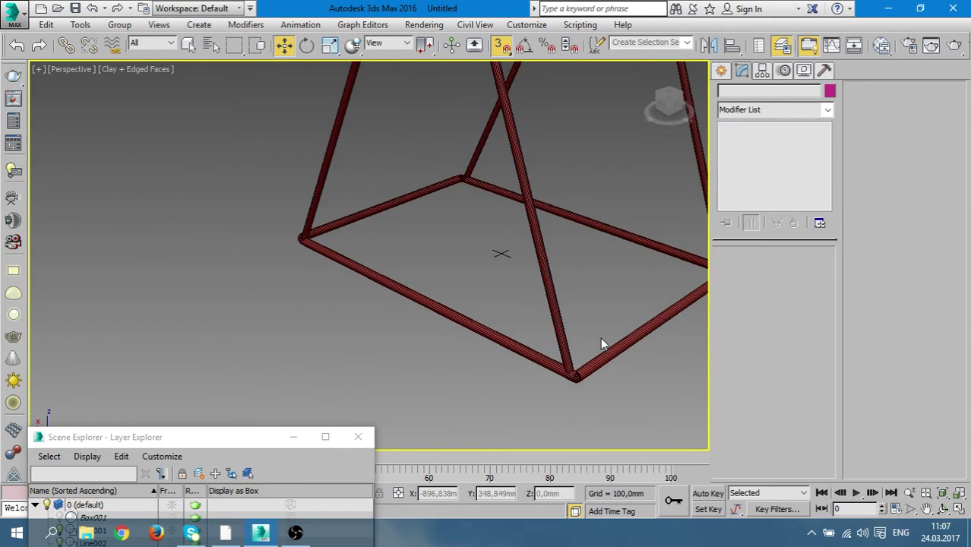
pyautogui.scroll(2, 600, 339)
pyautogui.scroll(3, 578, 358)
pyautogui.scroll(2, 532, 365)
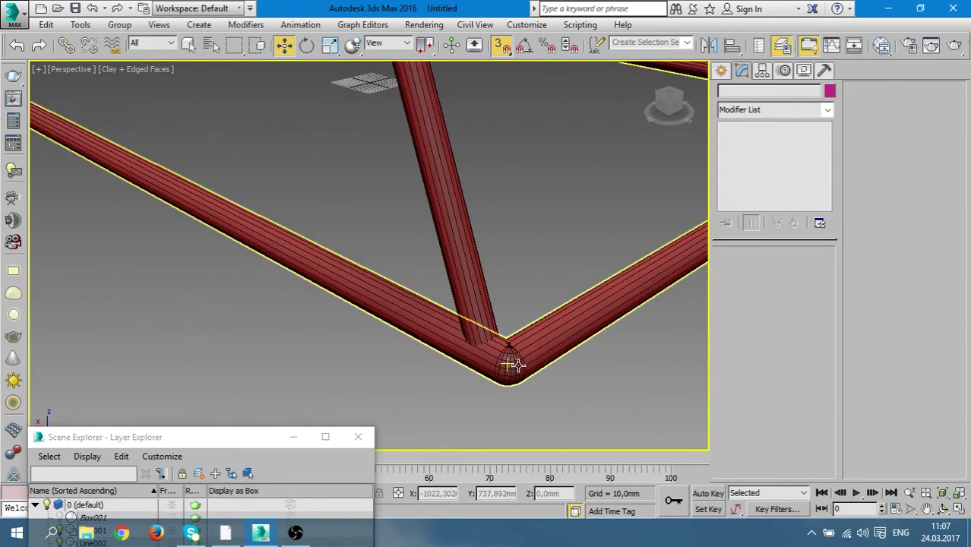
pyautogui.scroll(2, 513, 366)
pyautogui.scroll(1, 514, 366)
pyautogui.scroll(-4, 514, 366)
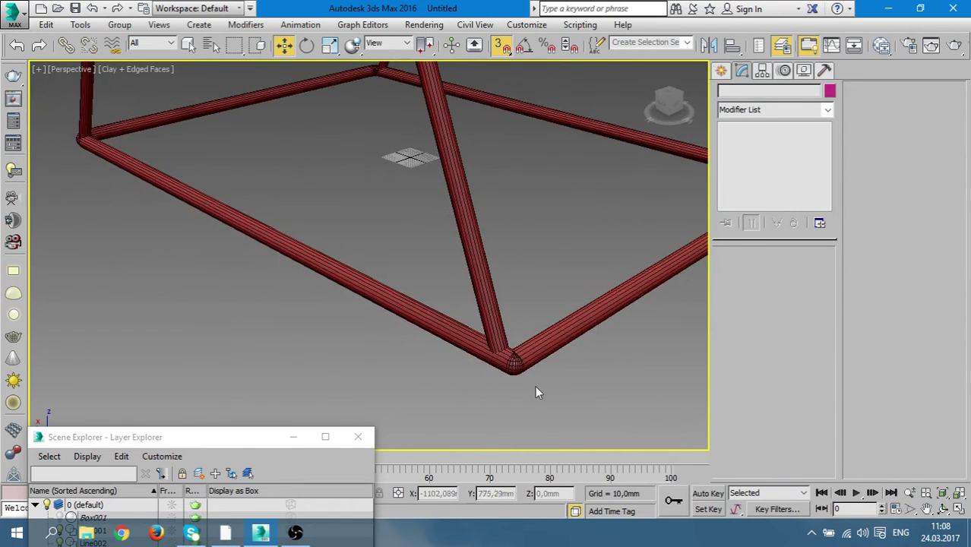
pyautogui.scroll(-2, 535, 392)
pyautogui.scroll(-2, 532, 364)
pyautogui.scroll(-3, 583, 365)
# Delete the rectangular base tube Line001
pyautogui.moveTo(583, 364)
pyautogui.keyDown('alt'); pyautogui.mouseDown(button='middle')
pyautogui.moveTo(455, 365)
pyautogui.moveTo(449, 322)
pyautogui.mouseUp(button='middle'); pyautogui.keyUp('alt')
pyautogui.scroll(3, 449, 322)
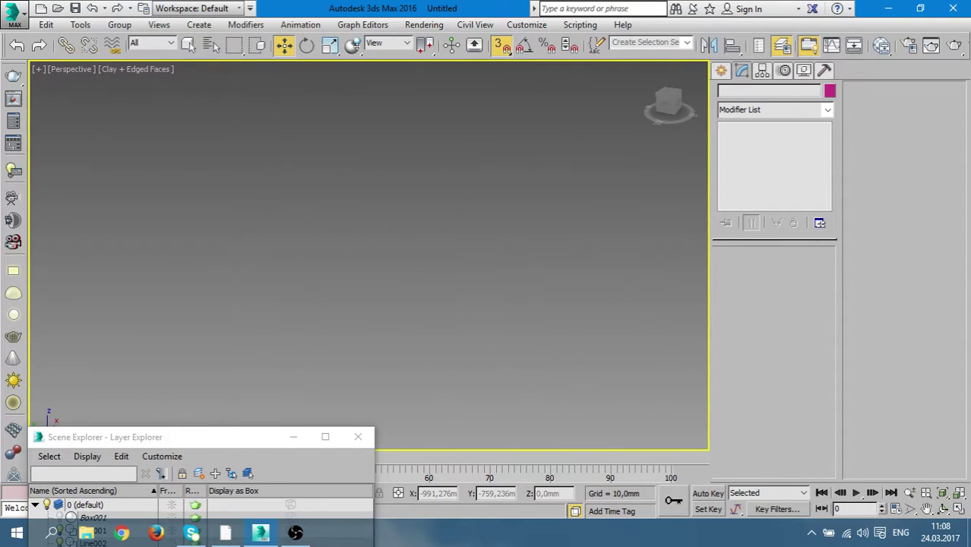
pyautogui.scroll(-3, 373, 217)
pyautogui.moveTo(374, 217)
pyautogui.keyDown('alt'); pyautogui.mouseDown(button='middle')
pyautogui.moveTo(378, 300)
pyautogui.moveTo(436, 318)
pyautogui.moveTo(327, 320)
pyautogui.moveTo(425, 376)
pyautogui.mouseUp(button='middle'); pyautogui.keyUp('alt')
pyautogui.scroll(3, 425, 375)
pyautogui.scroll(-3, 269, 236)
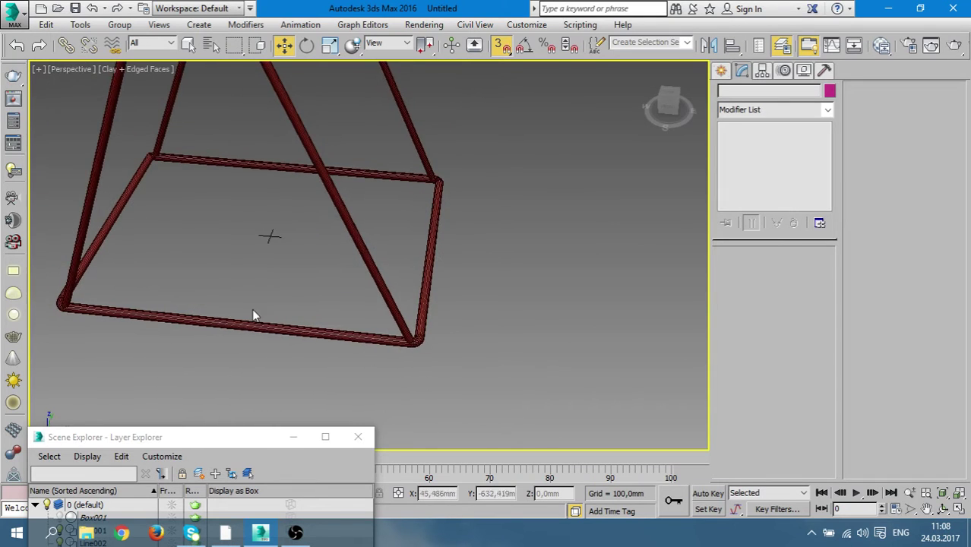
pyautogui.keyDown('alt'); pyautogui.moveTo(254, 314); pyautogui.dragTo(405, 308, button='middle'); pyautogui.keyUp('alt')
pyautogui.click(430, 411)
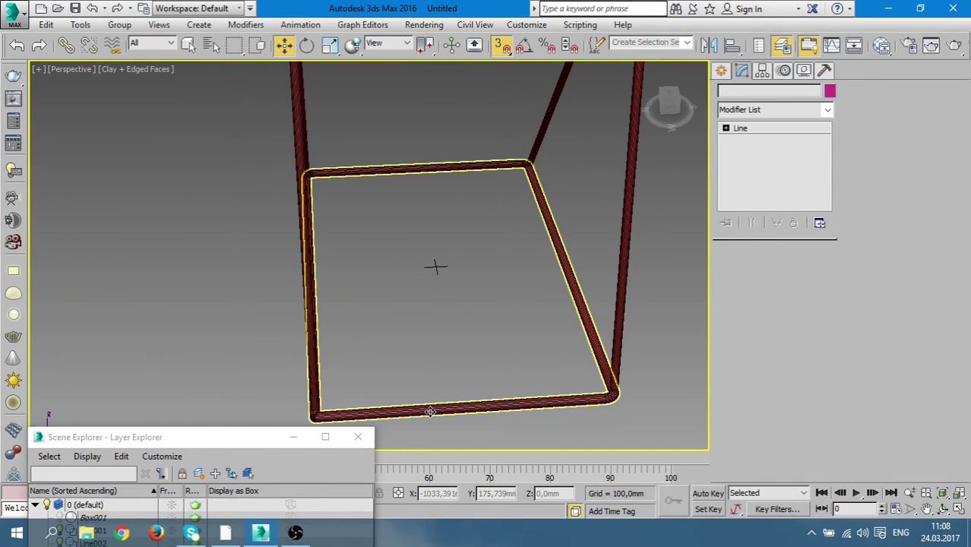
pyautogui.click(430, 412)
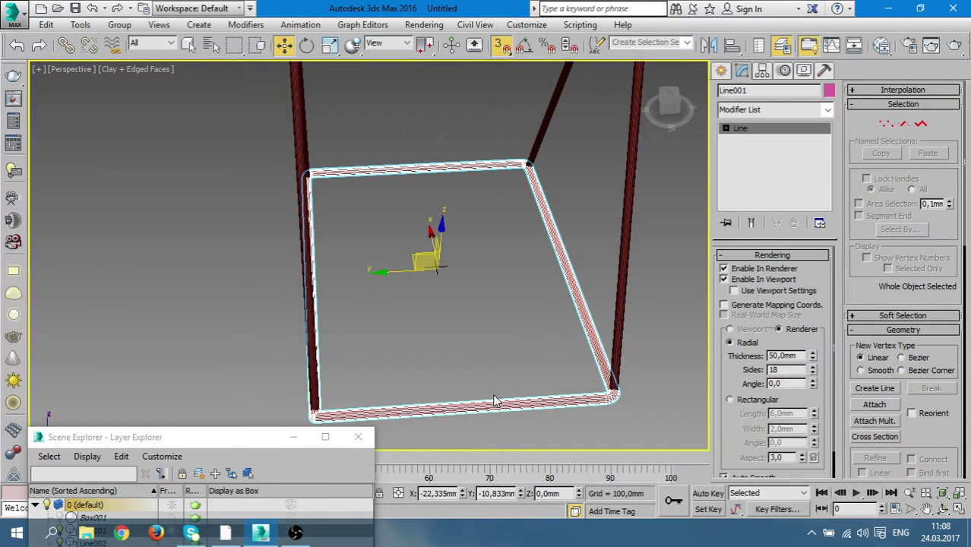
pyautogui.press('Delete')
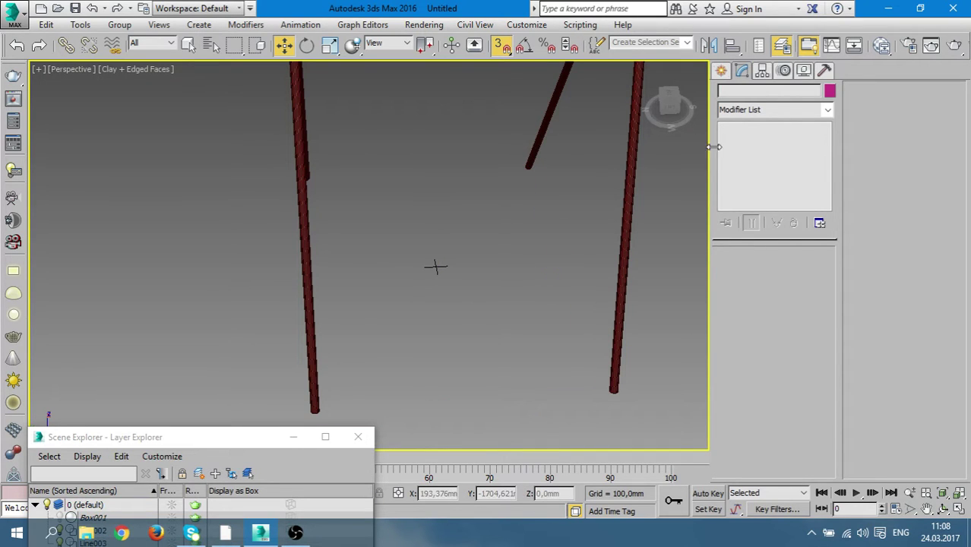
# Start the Line shape tool and level the view on the leg bottoms
pyautogui.click(722, 71)
pyautogui.click(746, 172)
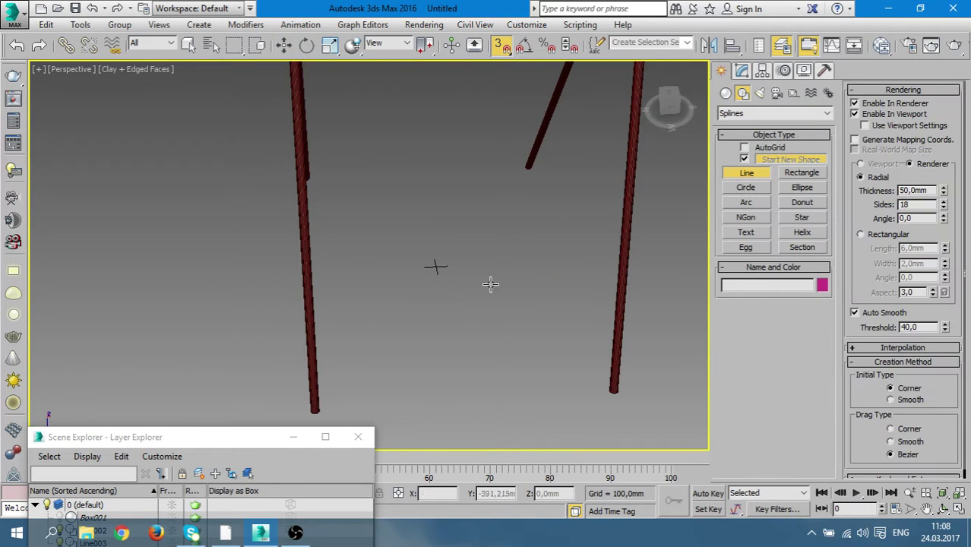
pyautogui.hotkey('alt', 'space')
pyautogui.press('s')
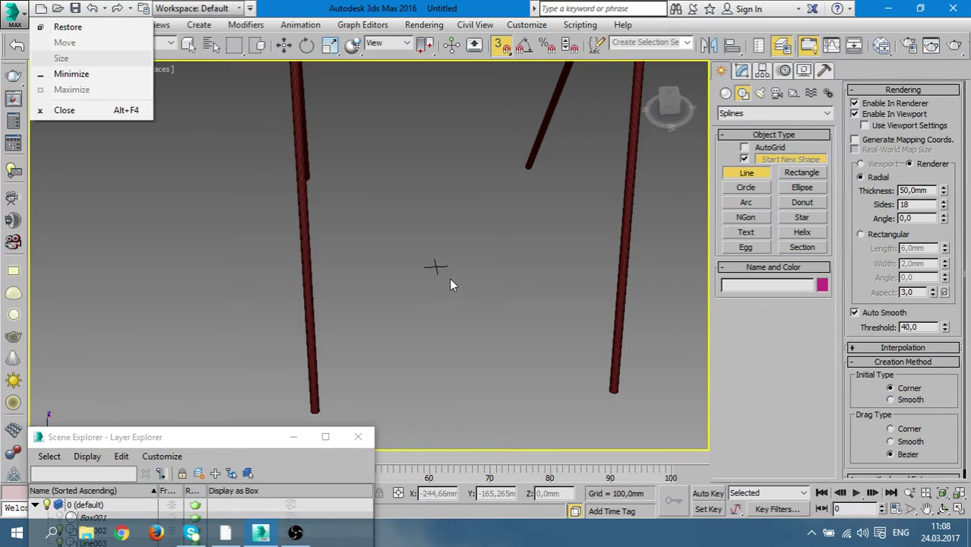
pyautogui.press('Escape')
pyautogui.moveTo(505, 321); pyautogui.dragTo(436, 294, button='middle')
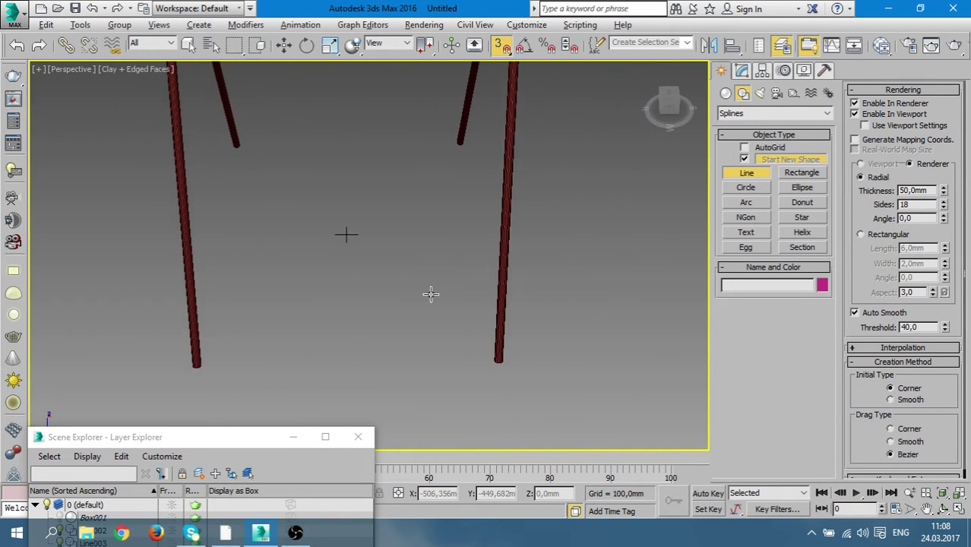
pyautogui.moveTo(305, 295)
pyautogui.keyDown('alt'); pyautogui.mouseDown(button='middle')
pyautogui.moveTo(322, 242)
pyautogui.moveTo(384, 287)
pyautogui.mouseUp(button='middle'); pyautogui.keyUp('alt')
# Draw a closed spline, Line004, through the four leg bottoms
pyautogui.click(281, 235)
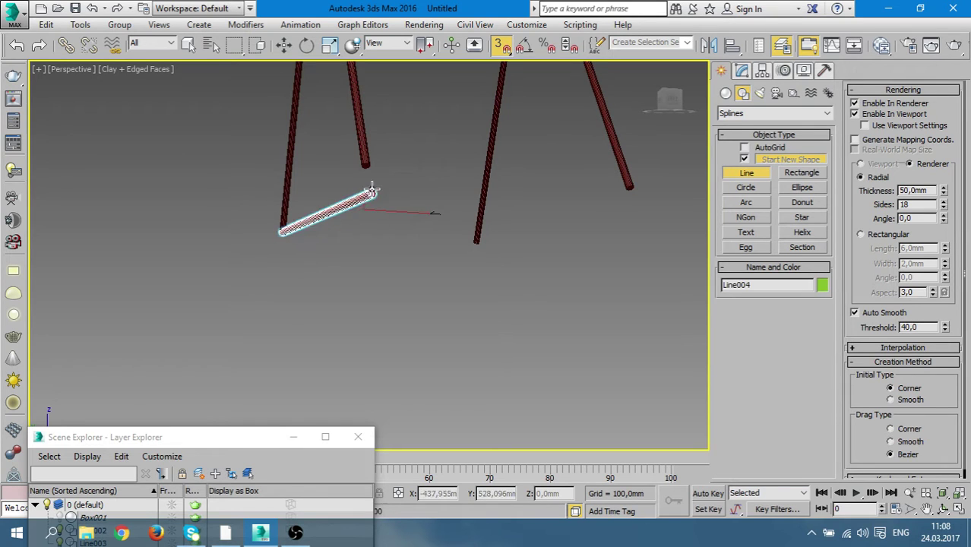
pyautogui.click(365, 163)
pyautogui.click(630, 187)
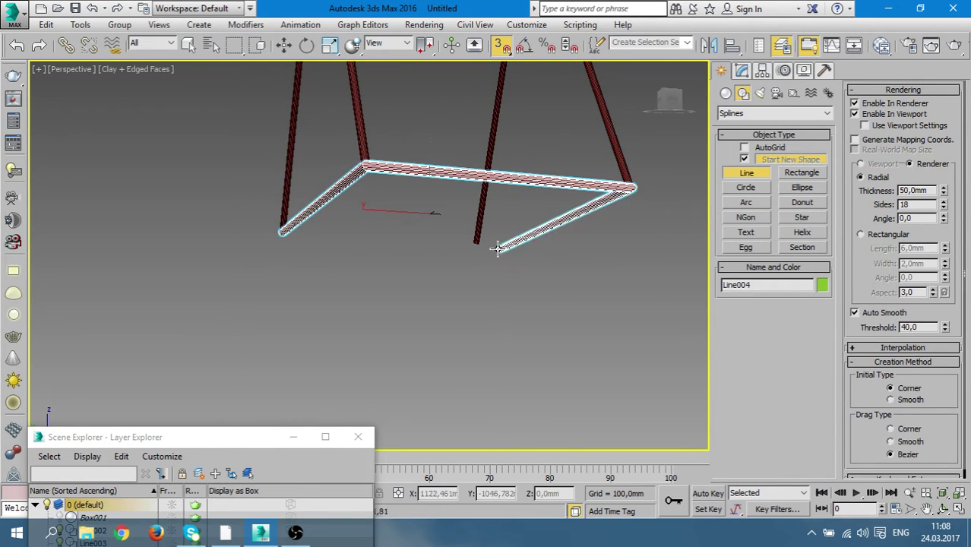
pyautogui.click(477, 242)
pyautogui.click(281, 235)
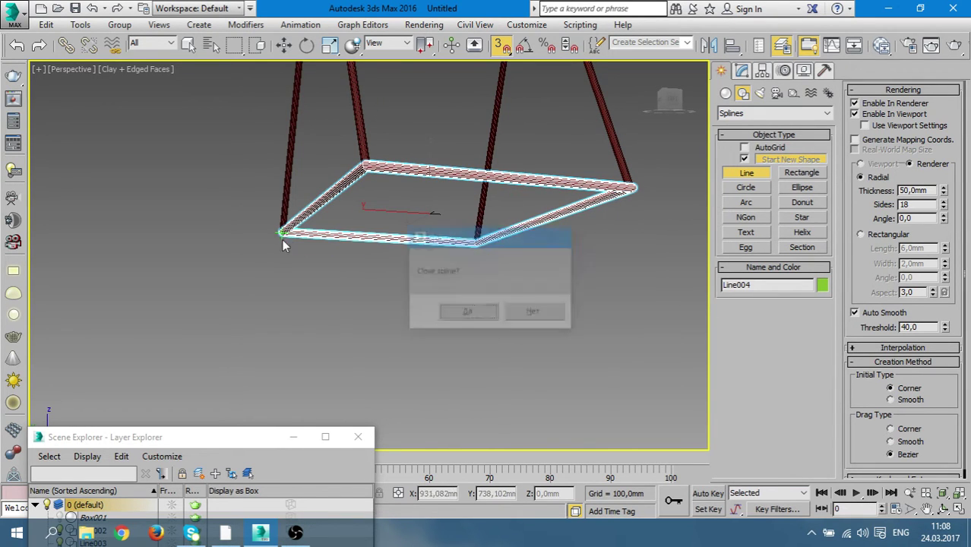
pyautogui.click(468, 313)
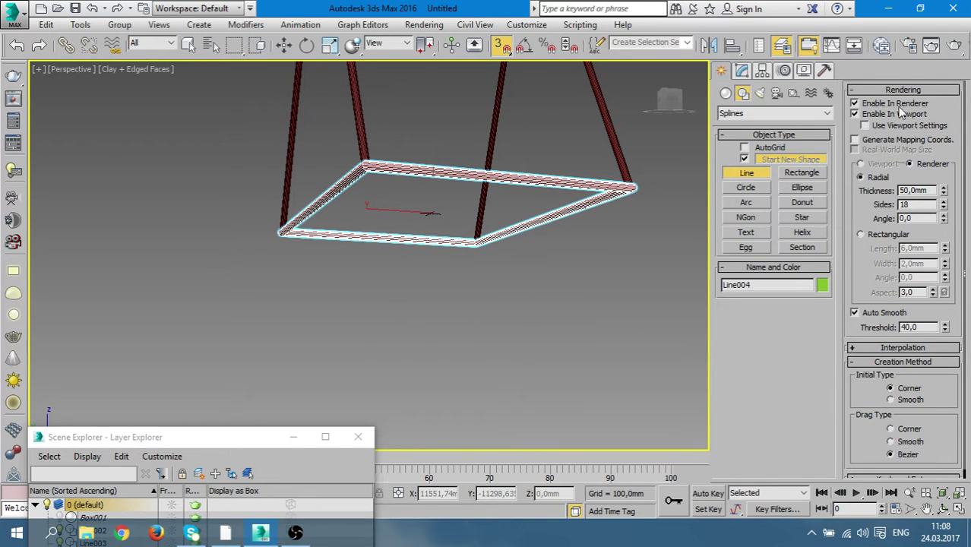
pyautogui.click(762, 70)
# Fillet all four corner vertices of the Line004 base
pyautogui.click(886, 123)
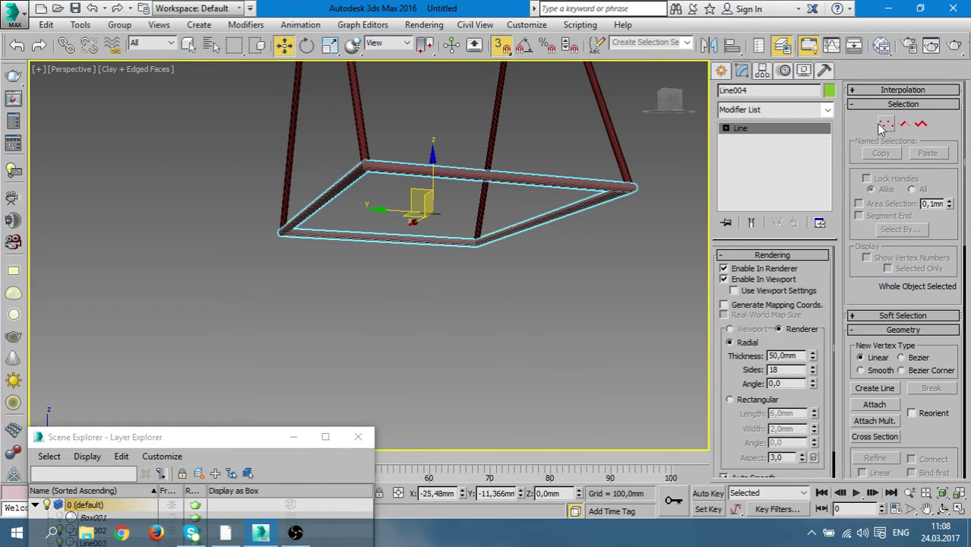
pyautogui.moveTo(654, 207)
pyautogui.keyDown('alt'); pyautogui.mouseDown(button='middle')
pyautogui.moveTo(599, 246)
pyautogui.moveTo(615, 286)
pyautogui.mouseUp(button='middle'); pyautogui.keyUp('alt')
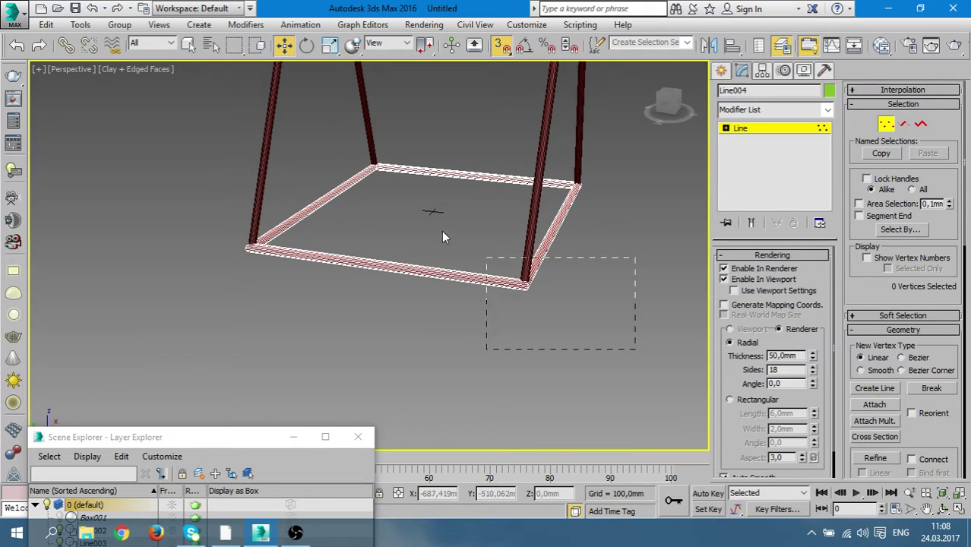
pyautogui.moveTo(705, 358); pyautogui.dragTo(178, 103)
pyautogui.keyDown('alt'); pyautogui.moveTo(193, 112); pyautogui.dragTo(250, 160, button='middle'); pyautogui.keyUp('alt')
pyautogui.scroll(-2, 913, 416)
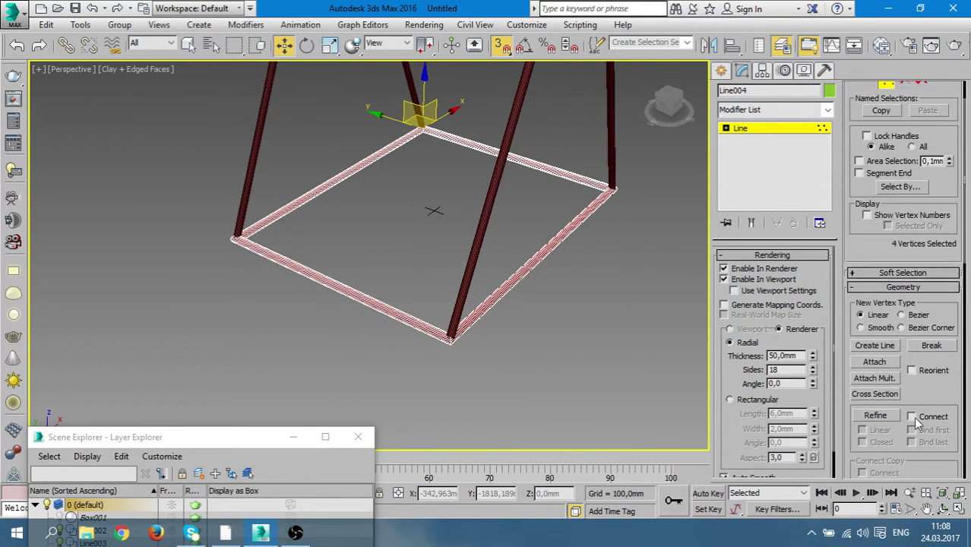
pyautogui.scroll(-4, 913, 416)
pyautogui.scroll(-2, 885, 378)
pyautogui.scroll(-2, 885, 377)
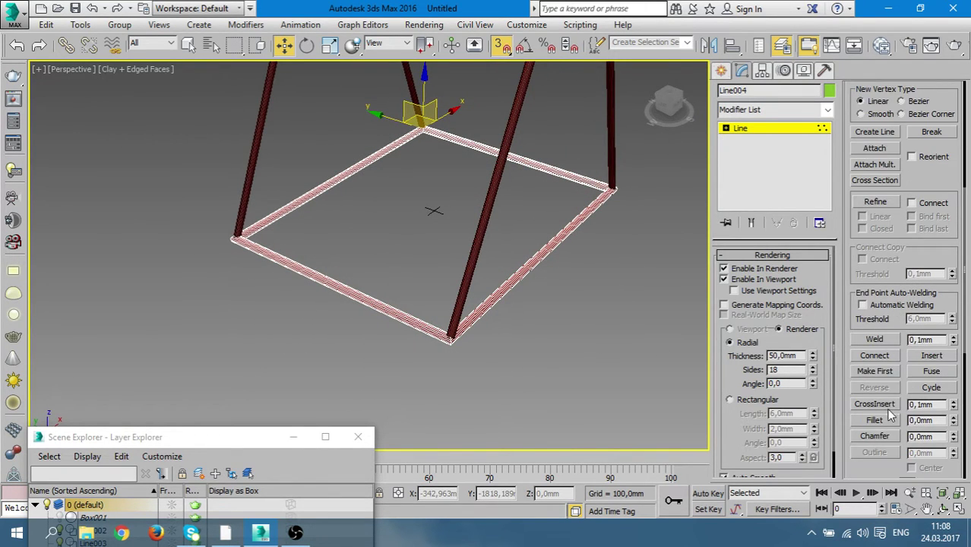
pyautogui.click(875, 421)
pyautogui.moveTo(449, 337); pyautogui.dragTo(452, 314)
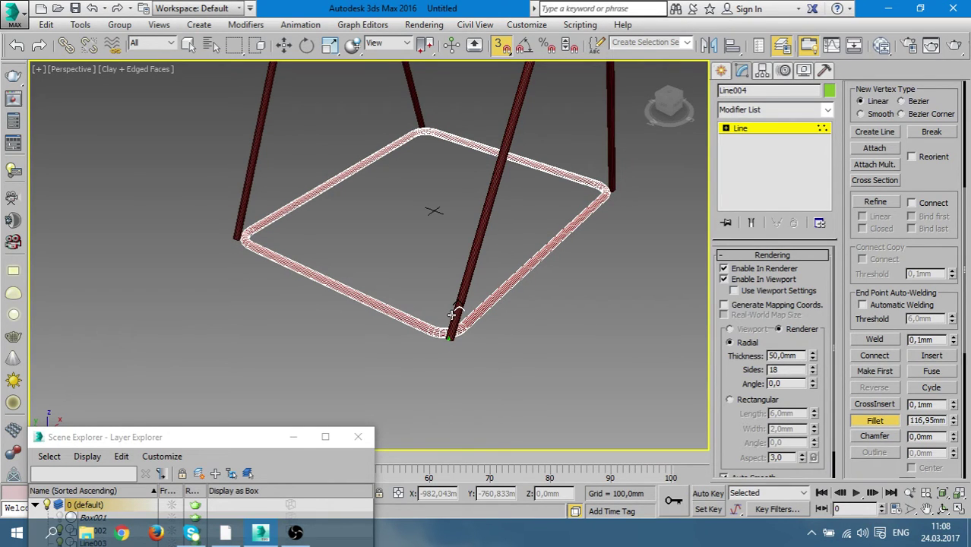
# Try scaling the top-left corner vertices, then cancel the corner reshape
pyautogui.keyDown('alt'); pyautogui.moveTo(559, 356); pyautogui.dragTo(609, 360, button='middle'); pyautogui.keyUp('alt')
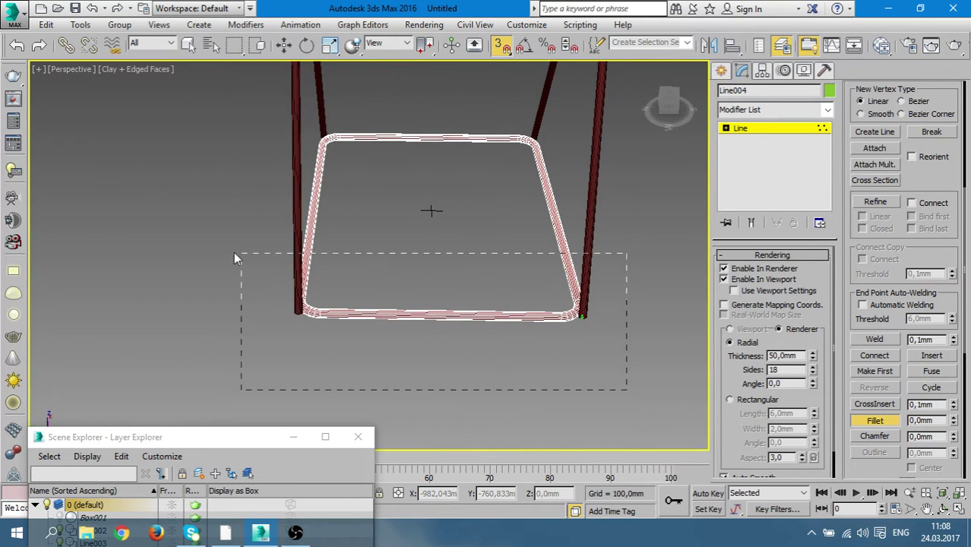
pyautogui.moveTo(234, 253); pyautogui.dragTo(224, 250)
pyautogui.moveTo(571, 183); pyautogui.dragTo(238, 90)
pyautogui.press('e')
pyautogui.press('r')
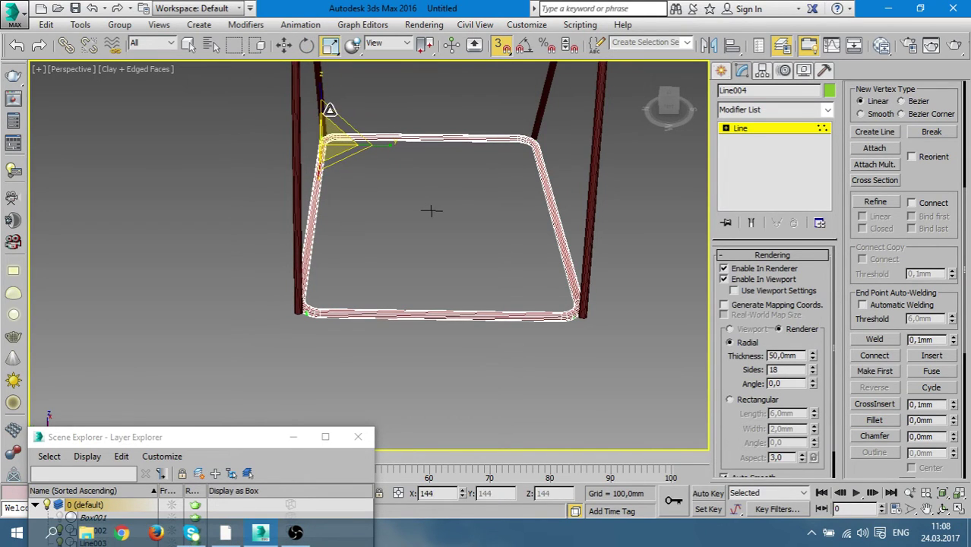
pyautogui.moveTo(331, 110); pyautogui.dragTo(431, 206)
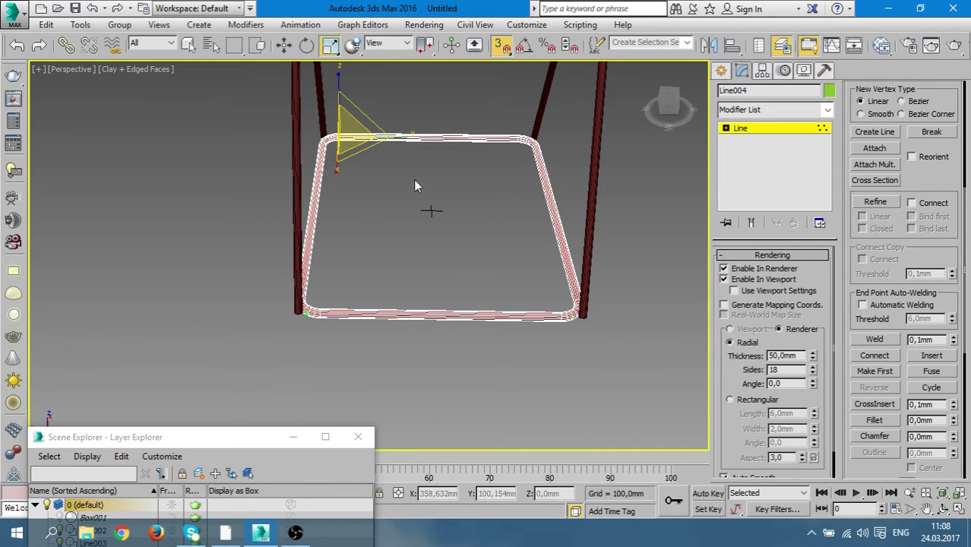
pyautogui.moveTo(414, 185)
pyautogui.keyDown('alt'); pyautogui.mouseDown(button='middle')
pyautogui.moveTo(353, 191)
pyautogui.moveTo(433, 168)
pyautogui.mouseUp(button='middle'); pyautogui.keyUp('alt')
pyautogui.moveTo(464, 150); pyautogui.dragTo(208, 186)
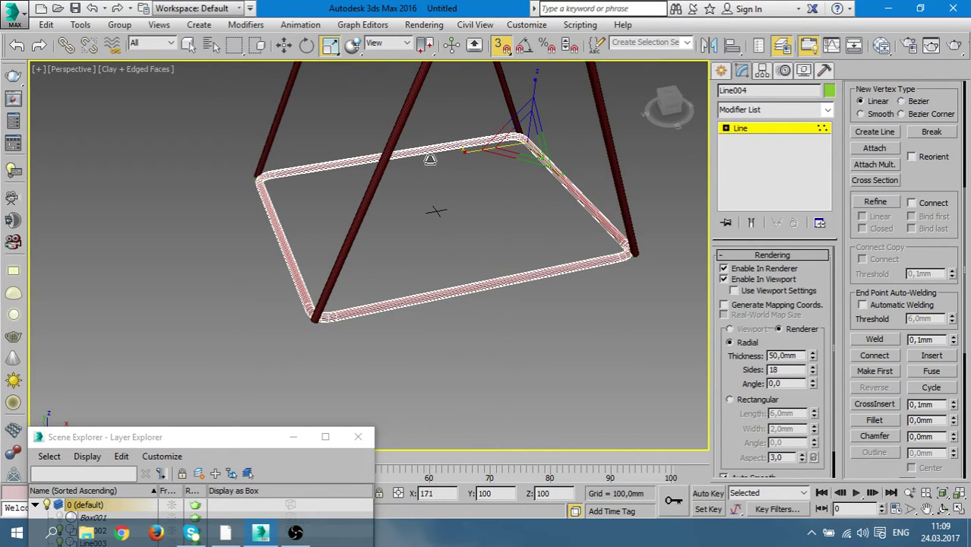
pyautogui.rightClick(208, 186)
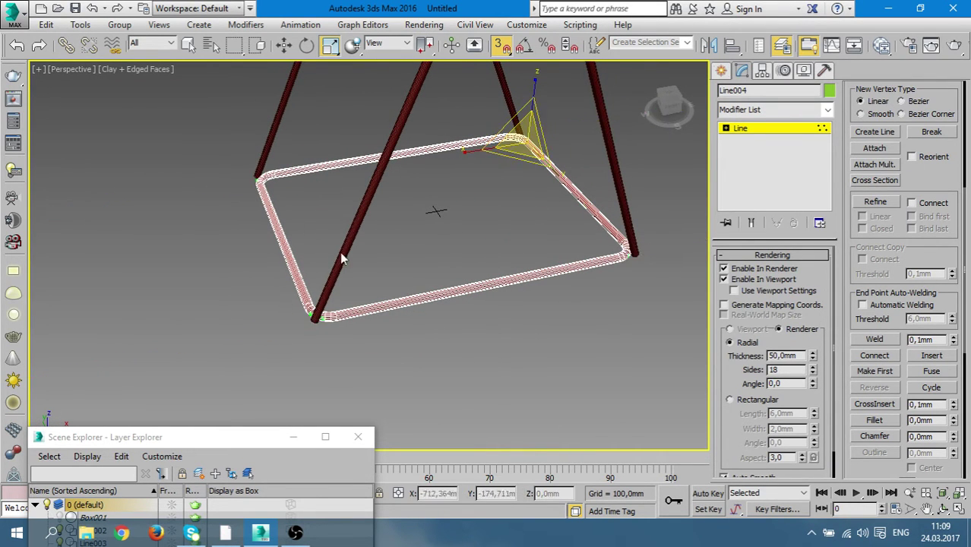
pyautogui.click(513, 356)
pyautogui.keyDown('alt'); pyautogui.moveTo(529, 351); pyautogui.dragTo(472, 323, button='middle'); pyautogui.keyUp('alt')
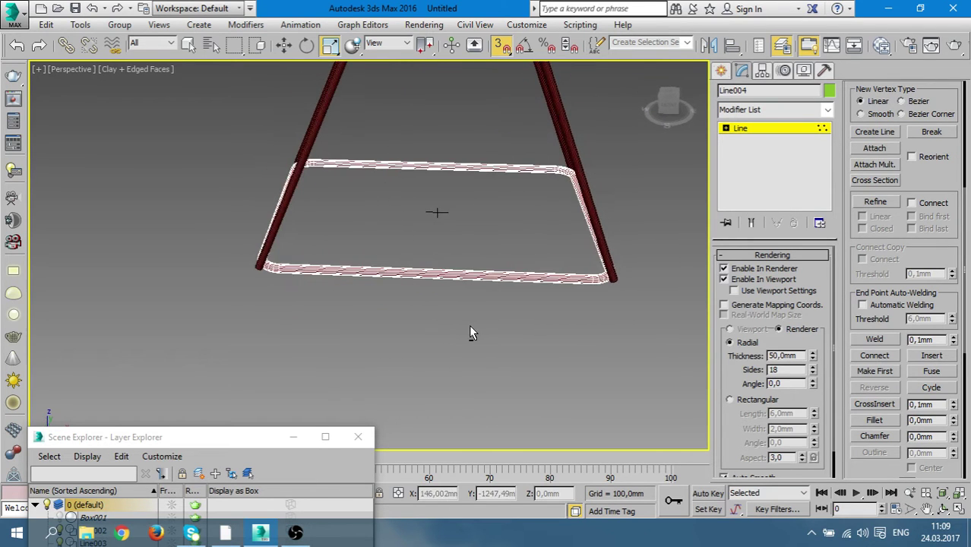
# Move the top-left and lower-right base corners outward to the leg bottoms
pyautogui.moveTo(440, 260); pyautogui.dragTo(155, 121)
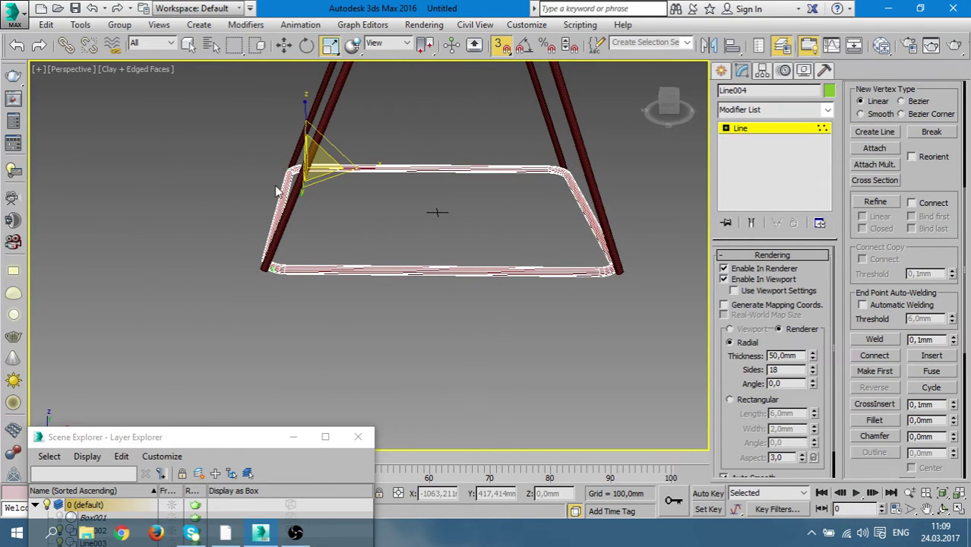
pyautogui.press('w')
pyautogui.moveTo(339, 176); pyautogui.dragTo(334, 174)
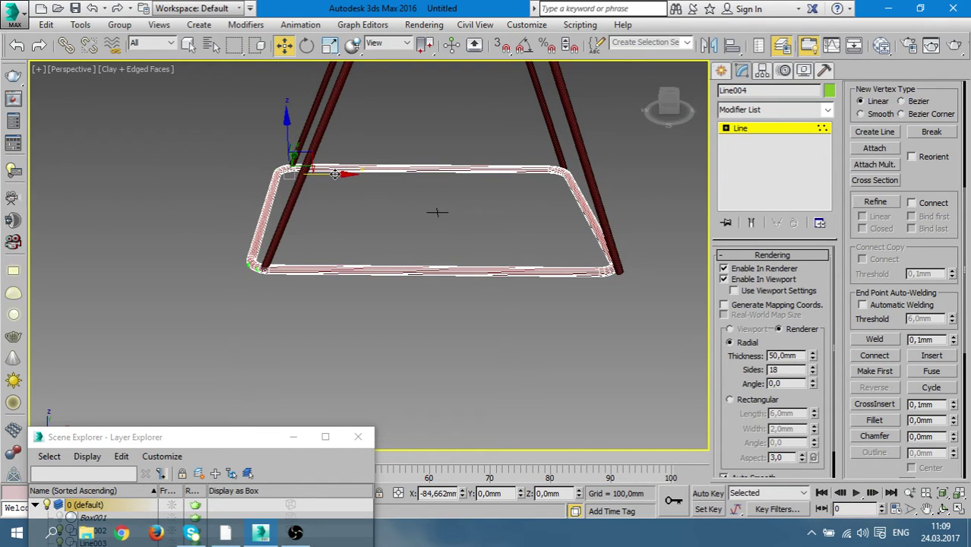
pyautogui.moveTo(334, 174); pyautogui.dragTo(323, 174)
pyautogui.click(616, 271)
pyautogui.moveTo(644, 290); pyautogui.dragTo(576, 296, button='middle')
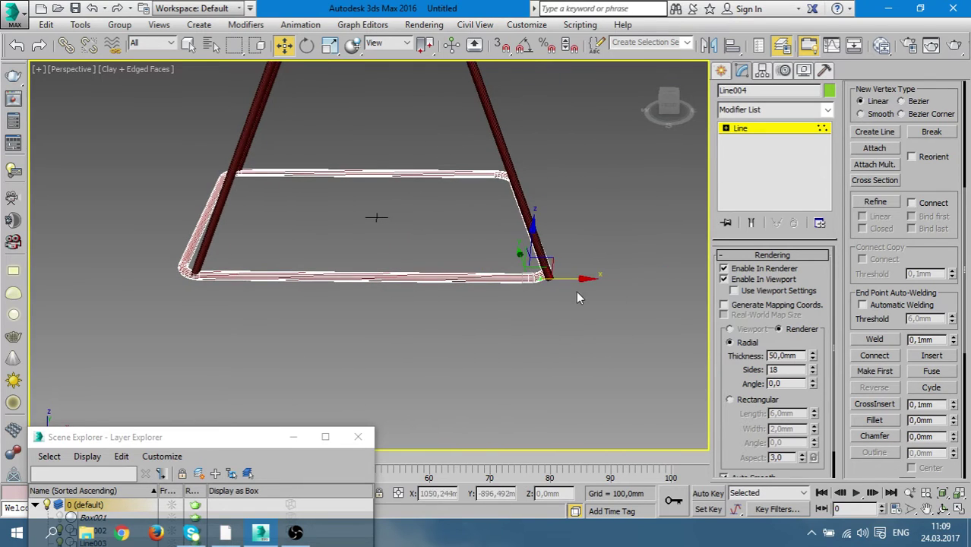
pyautogui.moveTo(584, 278); pyautogui.dragTo(601, 280)
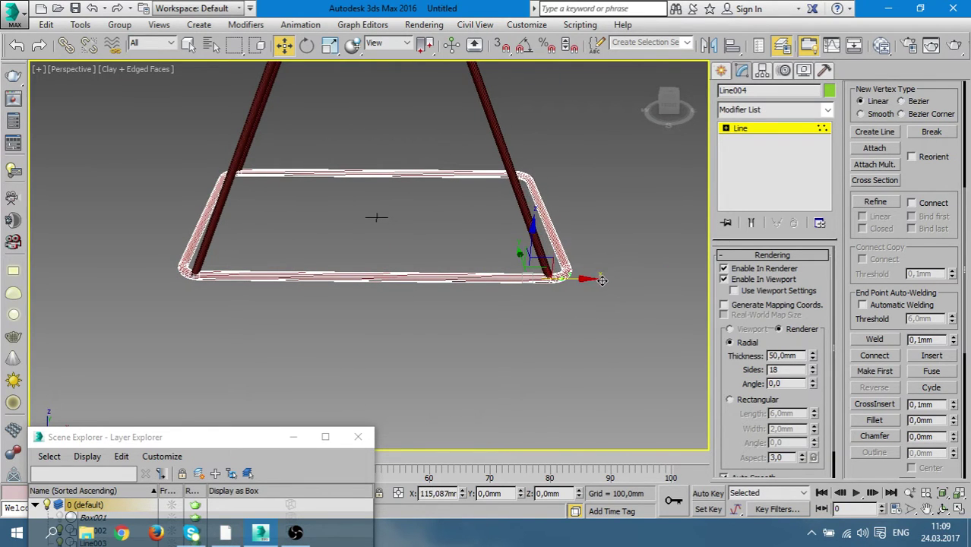
pyautogui.moveTo(601, 280); pyautogui.dragTo(629, 336)
# Shift the base's left side further left, then leave vertex editing
pyautogui.moveTo(629, 336)
pyautogui.keyDown('alt'); pyautogui.mouseDown(button='middle')
pyautogui.moveTo(613, 319)
pyautogui.moveTo(401, 348)
pyautogui.mouseUp(button='middle'); pyautogui.keyUp('alt')
pyautogui.scroll(3, 401, 349)
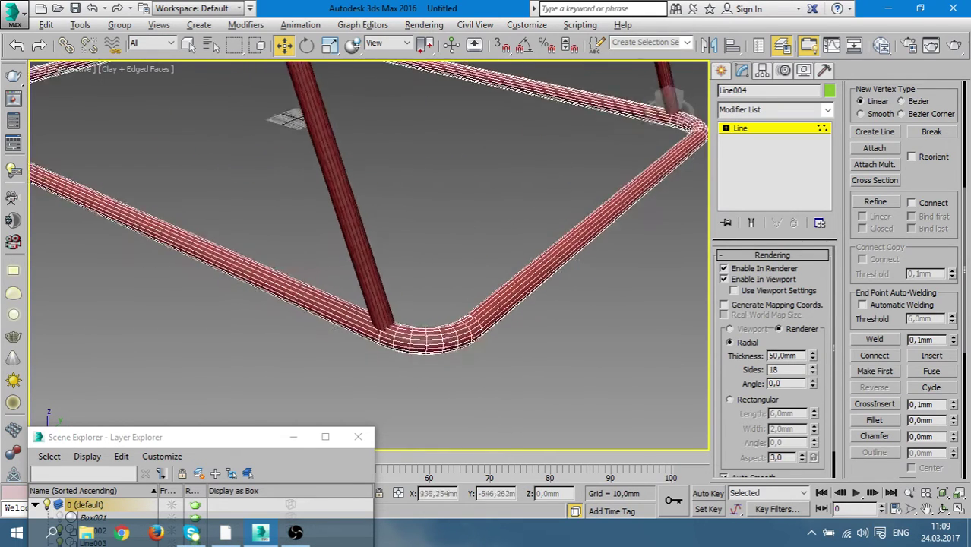
pyautogui.scroll(2, 401, 349)
pyautogui.moveTo(414, 285)
pyautogui.keyDown('alt'); pyautogui.mouseDown(button='middle')
pyautogui.moveTo(364, 282)
pyautogui.moveTo(378, 306)
pyautogui.moveTo(382, 287)
pyautogui.moveTo(329, 267)
pyautogui.moveTo(440, 235)
pyautogui.moveTo(434, 229)
pyautogui.mouseUp(button='middle'); pyautogui.keyUp('alt')
pyautogui.scroll(-3, 378, 307)
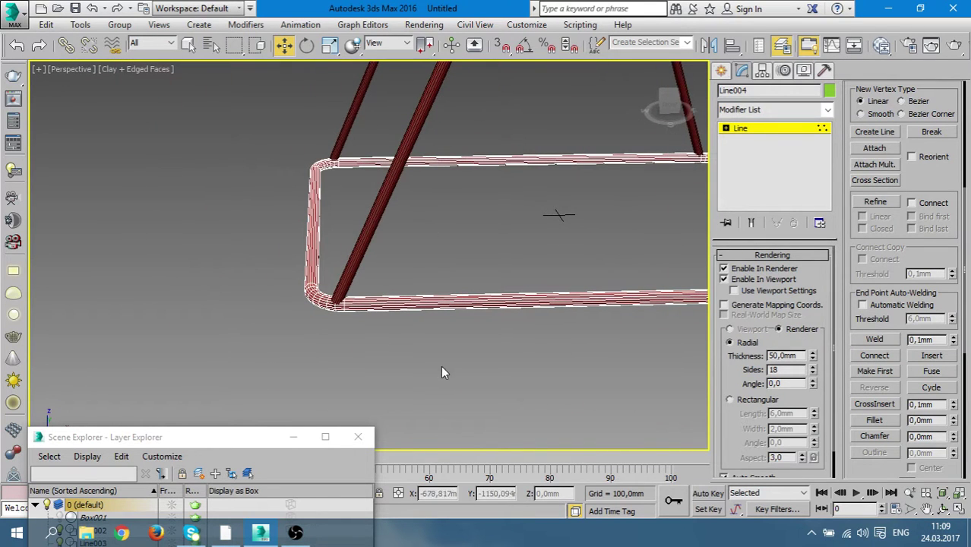
pyautogui.click(337, 159)
pyautogui.moveTo(383, 166); pyautogui.dragTo(378, 162)
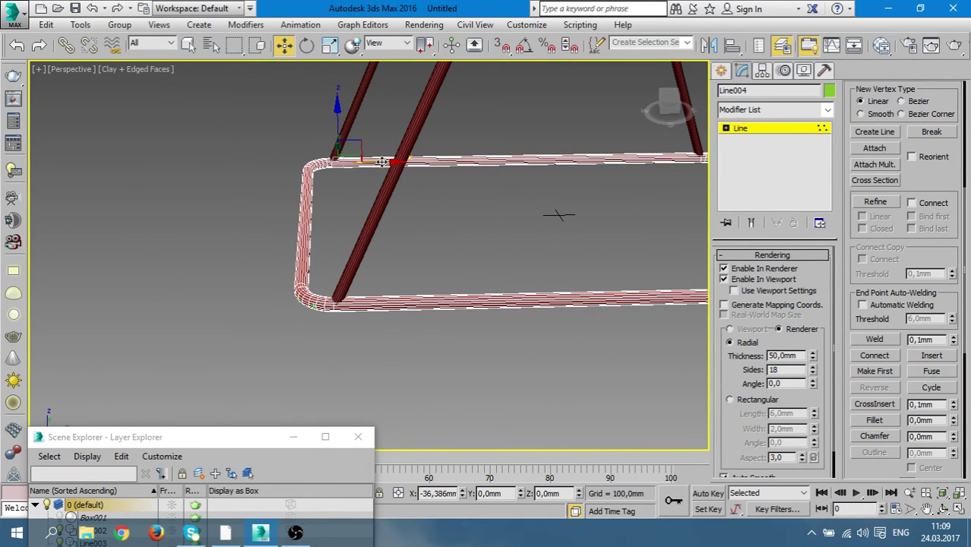
pyautogui.click(425, 331)
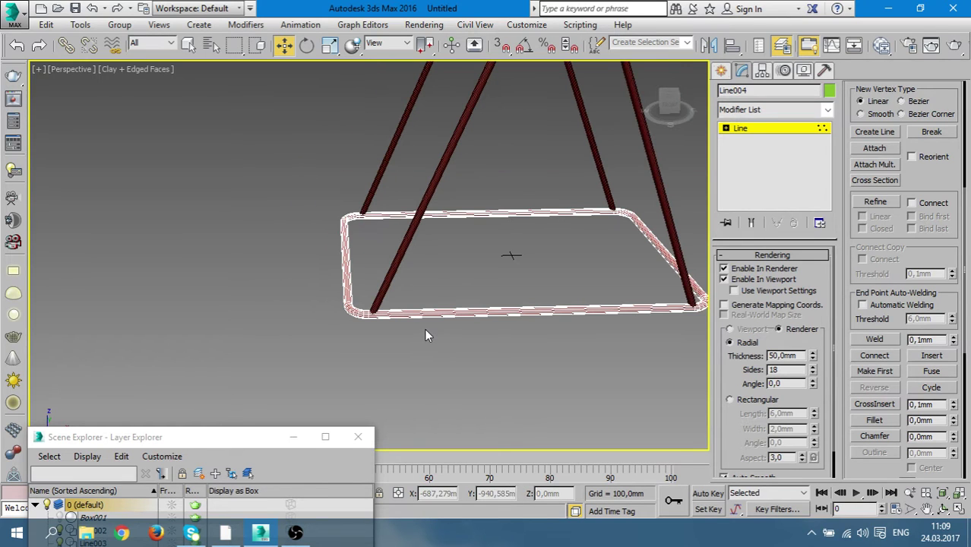
pyautogui.click(791, 130)
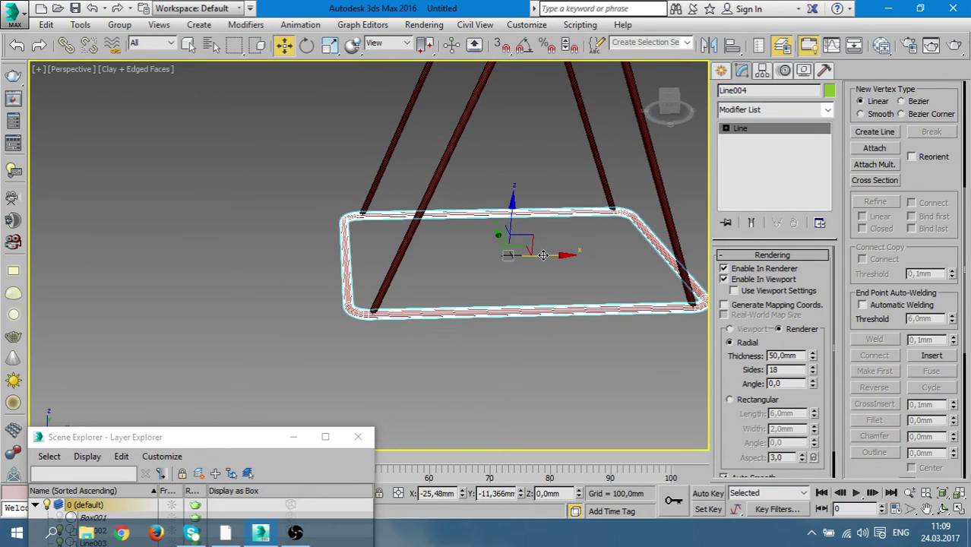
# Select the base and both triangular leg shapes and set their object colour to black
pyautogui.click(567, 286)
pyautogui.keyDown('alt'); pyautogui.moveTo(505, 289); pyautogui.dragTo(584, 183, button='middle'); pyautogui.keyUp('alt')
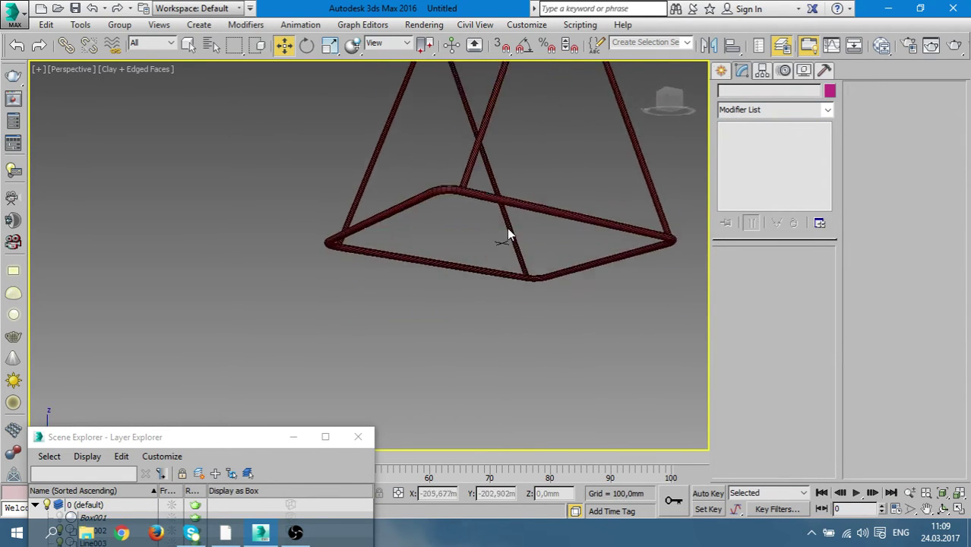
pyautogui.moveTo(389, 309)
pyautogui.keyDown('alt'); pyautogui.mouseDown(button='middle')
pyautogui.moveTo(232, 245)
pyautogui.moveTo(322, 376)
pyautogui.moveTo(541, 465)
pyautogui.mouseUp(button='middle'); pyautogui.keyUp('alt')
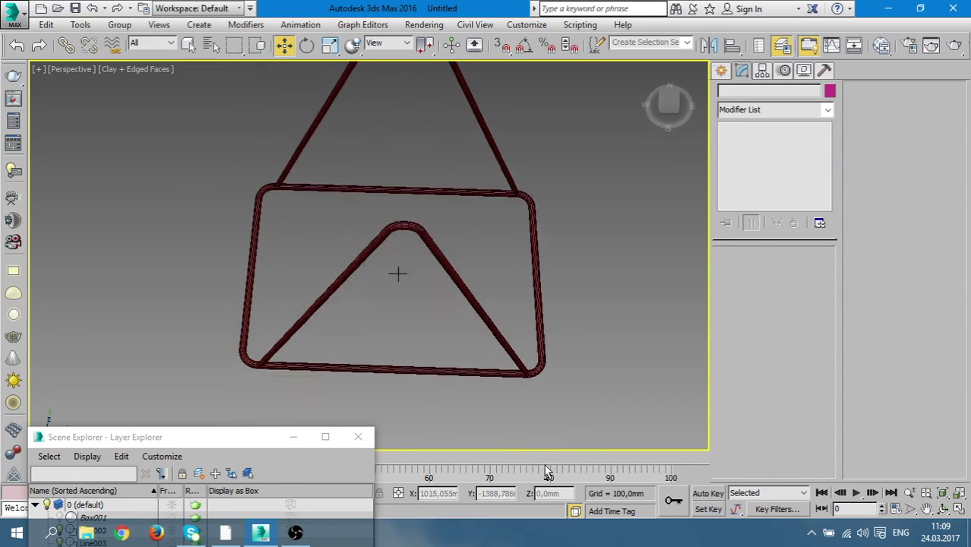
pyautogui.hotkey('alt', 'w')
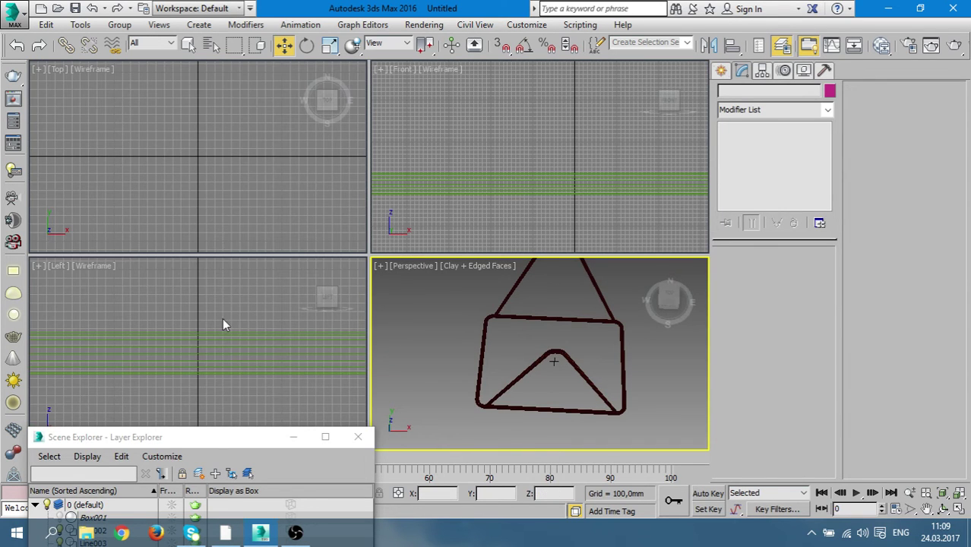
pyautogui.click(222, 317)
pyautogui.scroll(-3, 428, 357)
pyautogui.moveTo(568, 419); pyautogui.dragTo(396, 288)
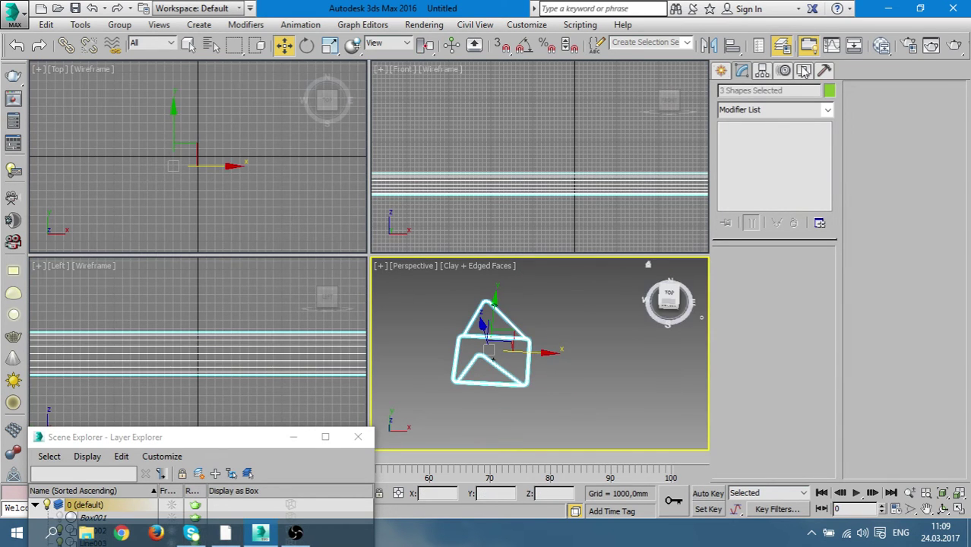
pyautogui.click(829, 91)
pyautogui.click(593, 297)
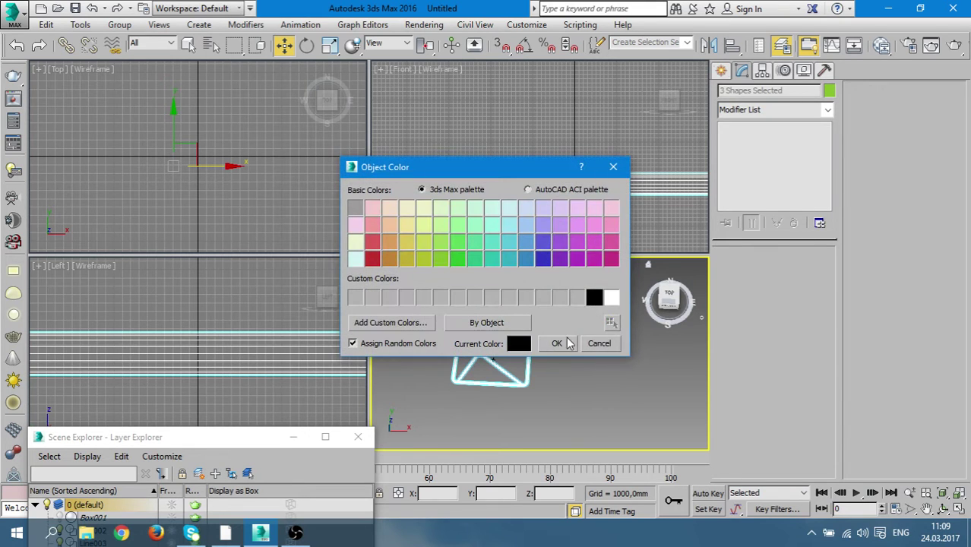
pyautogui.click(556, 341)
# Zoom to the black frame shapes in the Front, Top and Left viewports
pyautogui.middleClick(273, 164)
pyautogui.hotkey('alt', 'w')
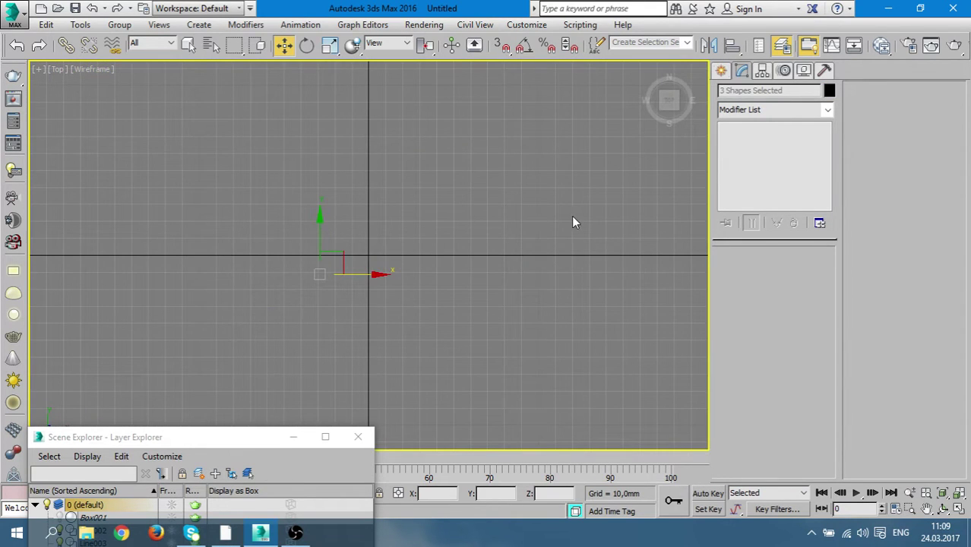
pyautogui.hotkey('alt', 'w')
pyautogui.middleClick(568, 215)
pyautogui.hotkey('alt', 'w')
pyautogui.hotkey('alt', 'w')
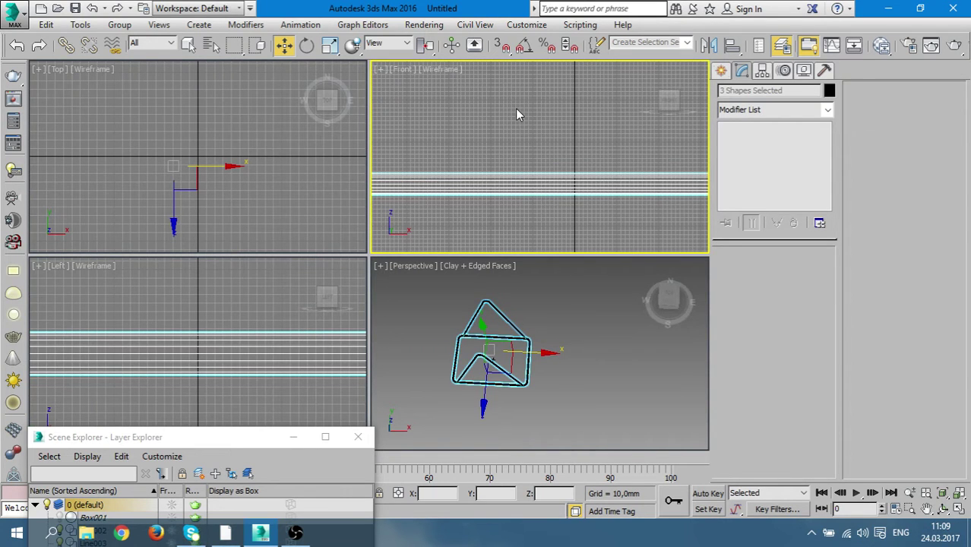
pyautogui.press('z')
pyautogui.middleClick(270, 173)
pyautogui.press('z')
pyautogui.middleClick(270, 302)
pyautogui.press('z')
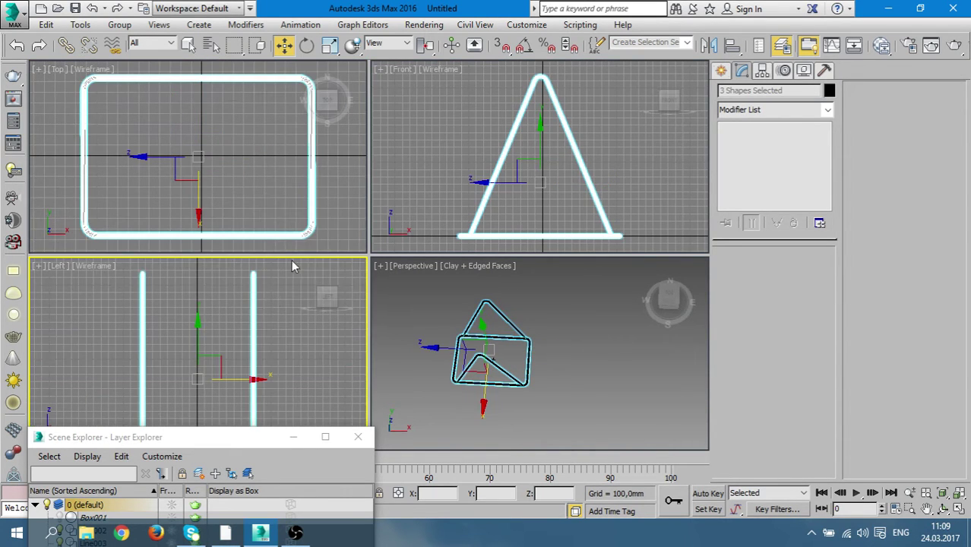
pyautogui.middleClick(337, 200)
pyautogui.hotkey('alt', 'w')
pyautogui.click(641, 298)
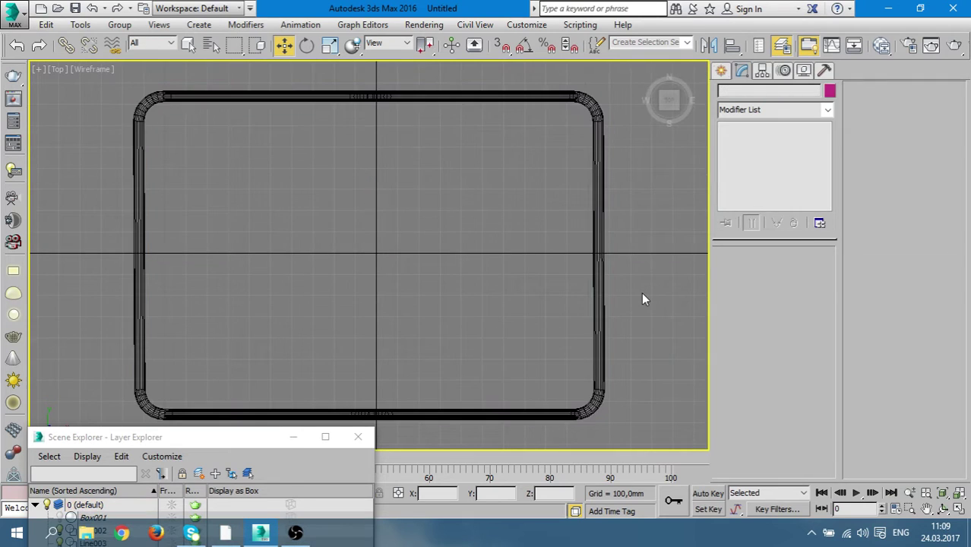
pyautogui.scroll(-2, 642, 298)
pyautogui.hotkey('alt', 'w')
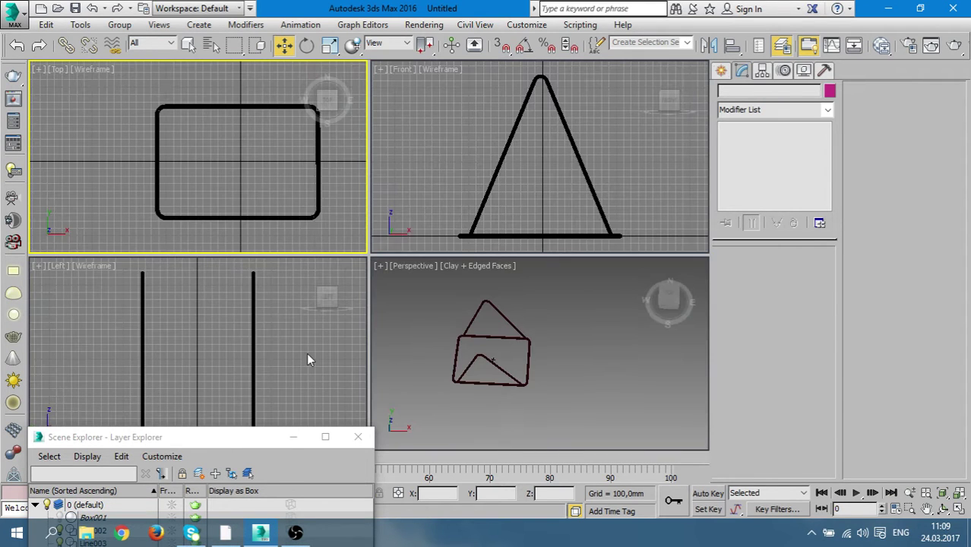
# Inspect the frame in the Front and Perspective views, then bring up the spline creation options
pyautogui.middleClick(631, 198)
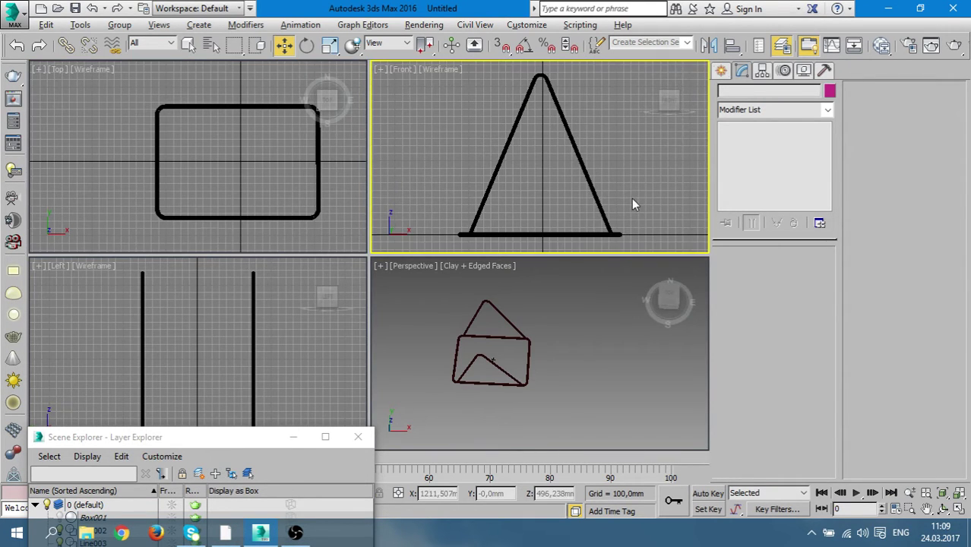
pyautogui.hotkey('alt', 'w')
pyautogui.moveTo(473, 299); pyautogui.dragTo(532, 226, button='middle')
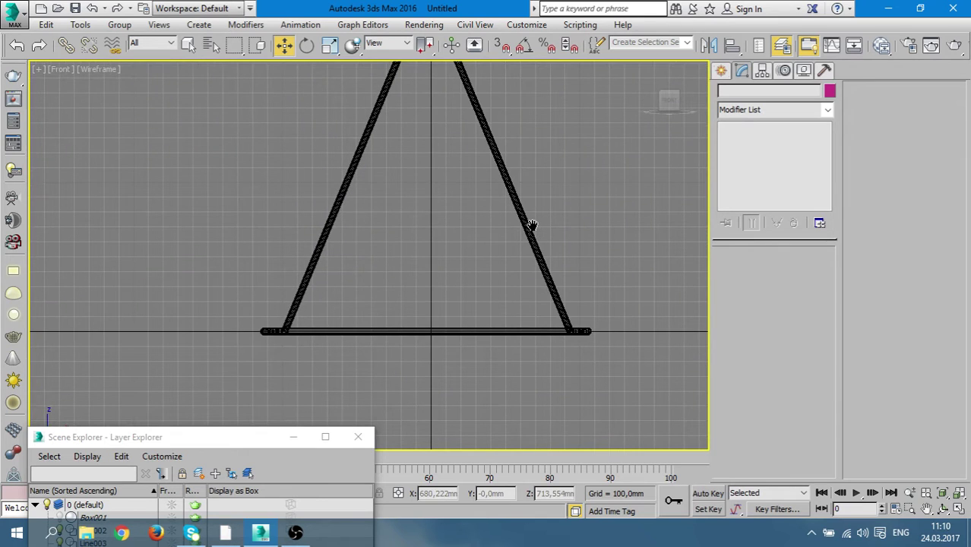
pyautogui.hotkey('alt', 'w')
pyautogui.middleClick(531, 343)
pyautogui.hotkey('alt', 'w')
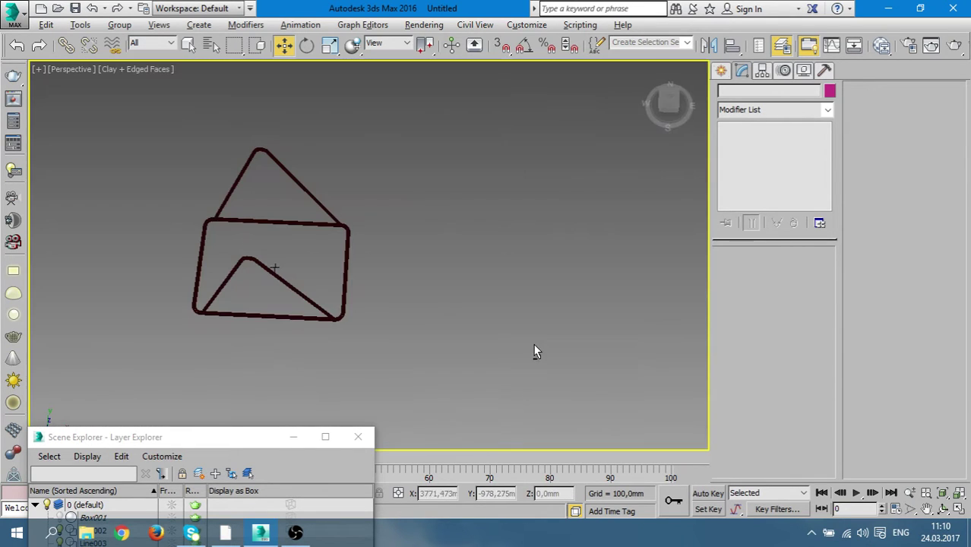
pyautogui.moveTo(456, 323)
pyautogui.keyDown('alt'); pyautogui.mouseDown(button='middle')
pyautogui.moveTo(382, 318)
pyautogui.moveTo(601, 262)
pyautogui.moveTo(535, 234)
pyautogui.moveTo(600, 216)
pyautogui.moveTo(444, 243)
pyautogui.mouseUp(button='middle'); pyautogui.keyUp('alt')
pyautogui.click(432, 221)
pyautogui.scroll(3, 613, 307)
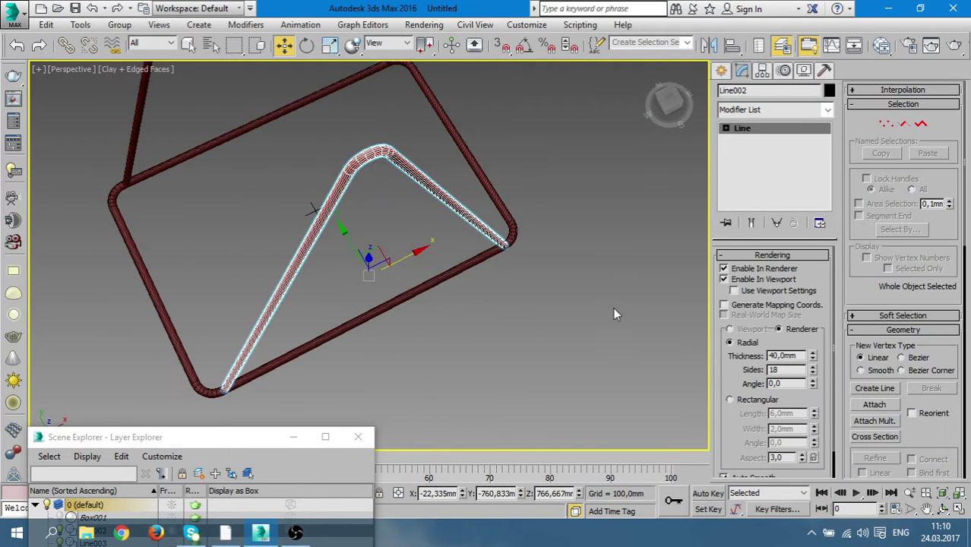
pyautogui.click(437, 296)
pyautogui.scroll(3, 425, 225)
pyautogui.scroll(-5, 426, 232)
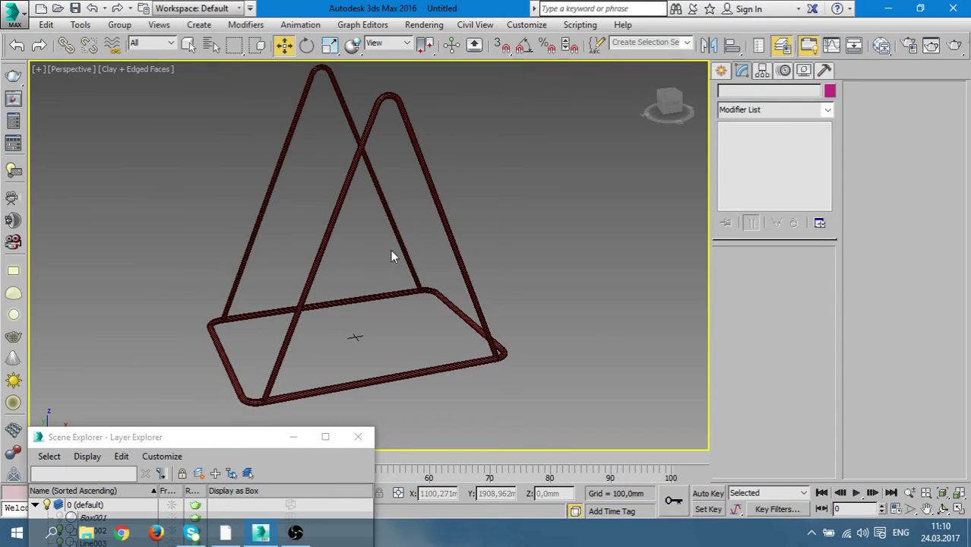
pyautogui.moveTo(395, 256)
pyautogui.keyDown('alt'); pyautogui.mouseDown(button='middle')
pyautogui.moveTo(479, 217)
pyautogui.moveTo(508, 243)
pyautogui.moveTo(427, 247)
pyautogui.moveTo(652, 186)
pyautogui.mouseUp(button='middle'); pyautogui.keyUp('alt')
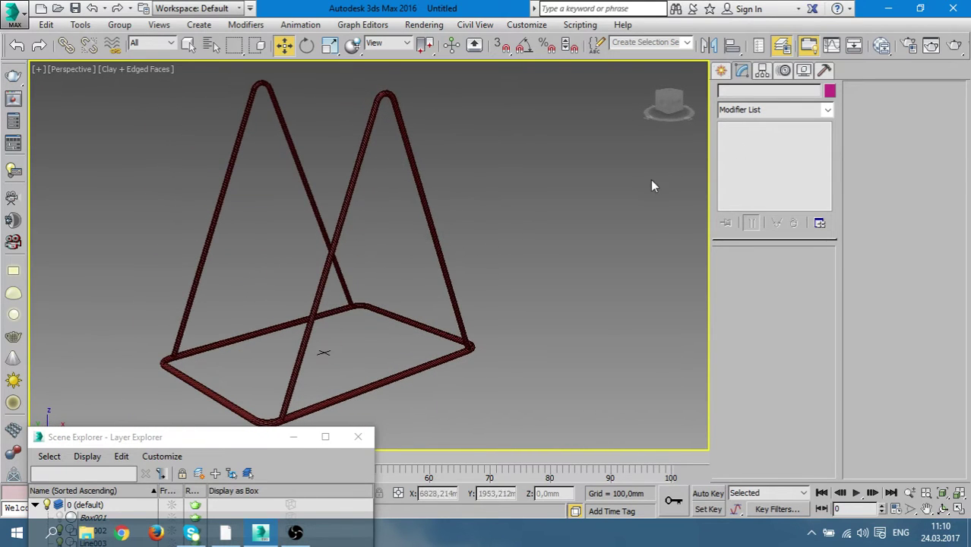
pyautogui.click(721, 72)
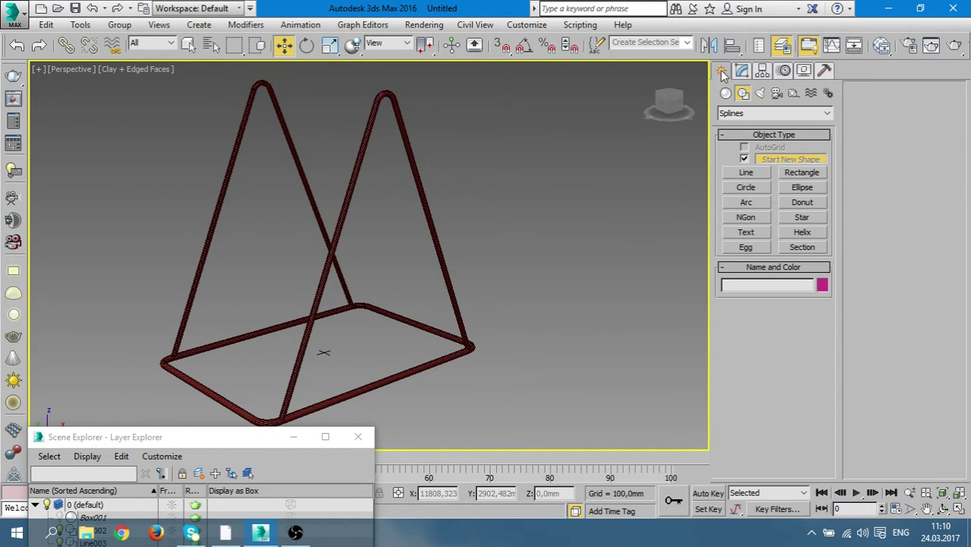
# Turn on 3D snaps for the Line tool and abandon a first crossbar attempt at the apex
pyautogui.click(747, 173)
pyautogui.moveTo(416, 196); pyautogui.dragTo(581, 312, button='middle')
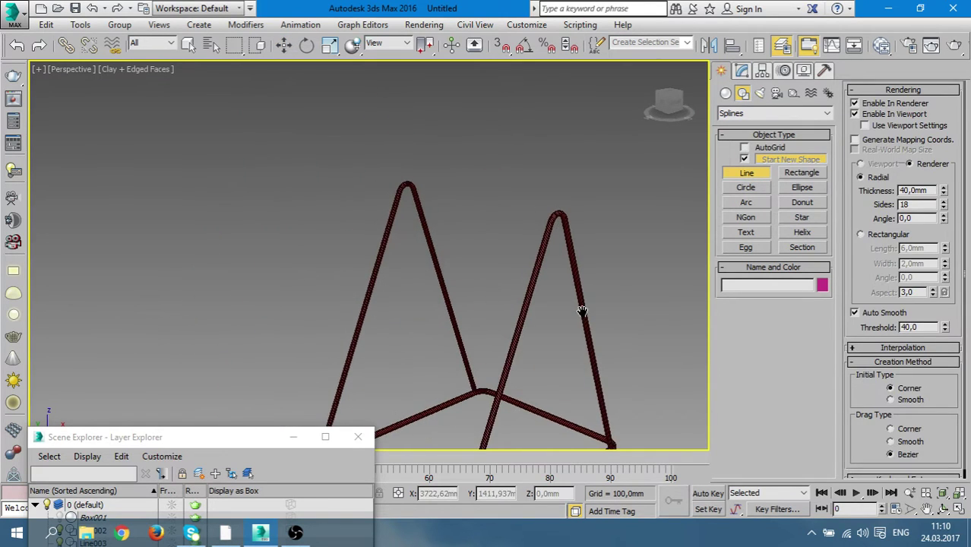
pyautogui.scroll(2, 440, 209)
pyautogui.press('s')
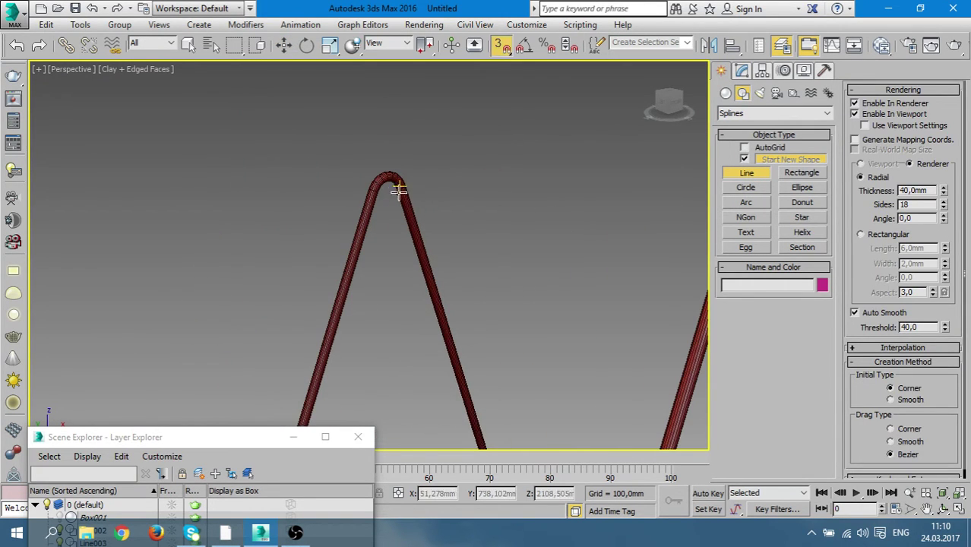
pyautogui.click(389, 177)
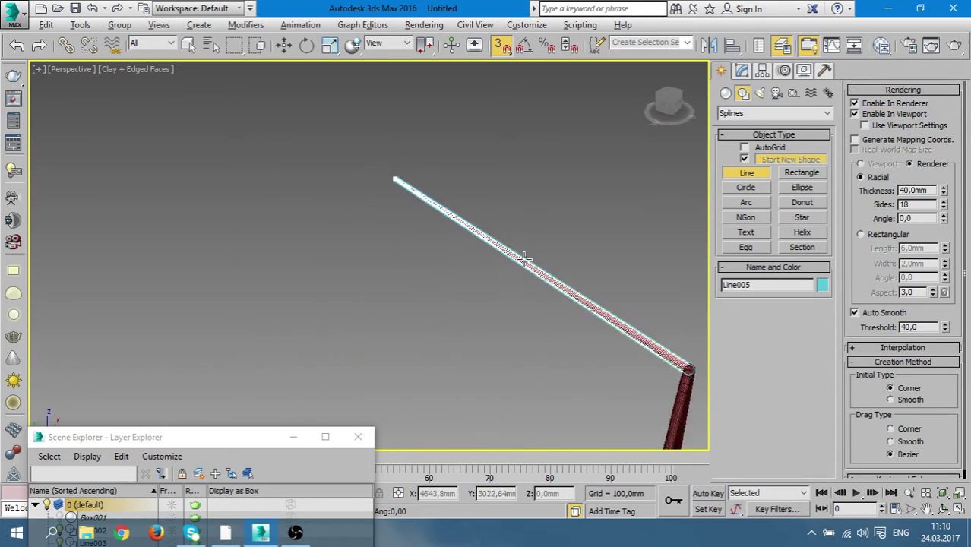
pyautogui.rightClick(540, 260)
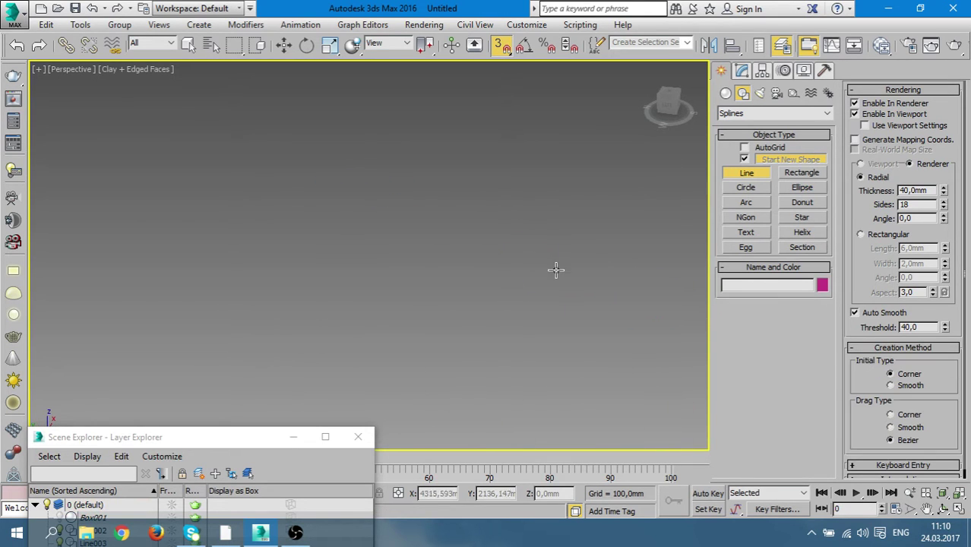
# In the maximized Left viewport, draw a line between the two leg tops
pyautogui.hotkey('alt', 'w')
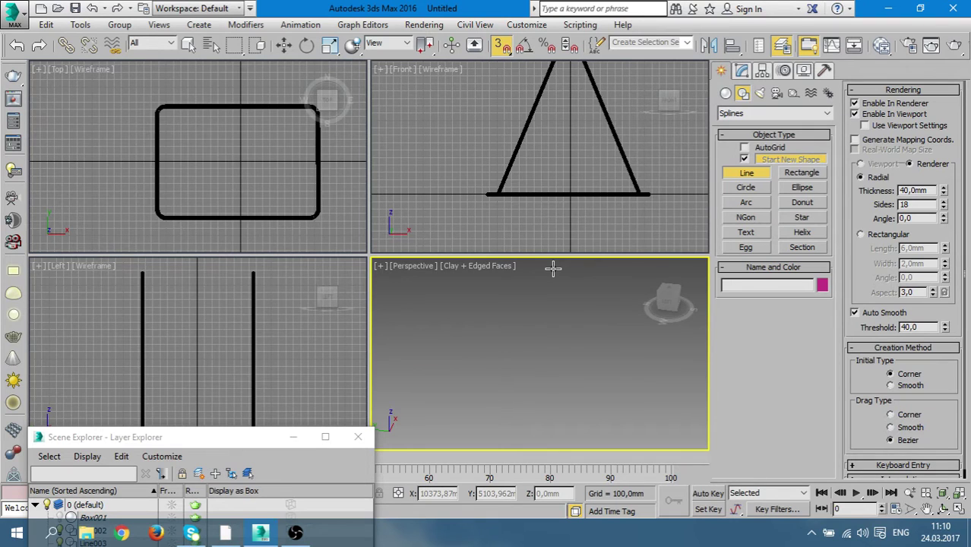
pyautogui.rightClick(201, 303)
pyautogui.hotkey('alt', 'w')
pyautogui.scroll(2, 210, 301)
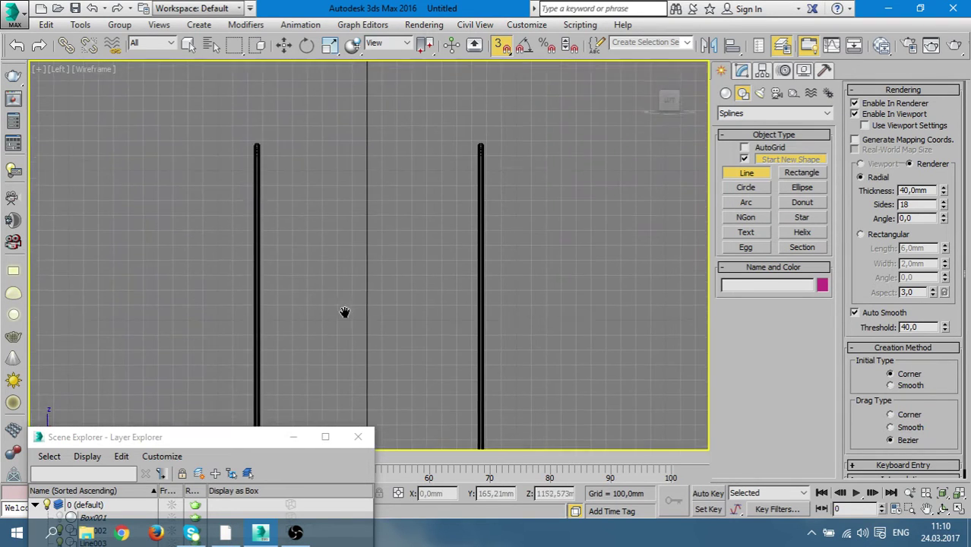
pyautogui.scroll(5, 342, 313)
pyautogui.scroll(5, 249, 165)
pyautogui.scroll(2, 241, 175)
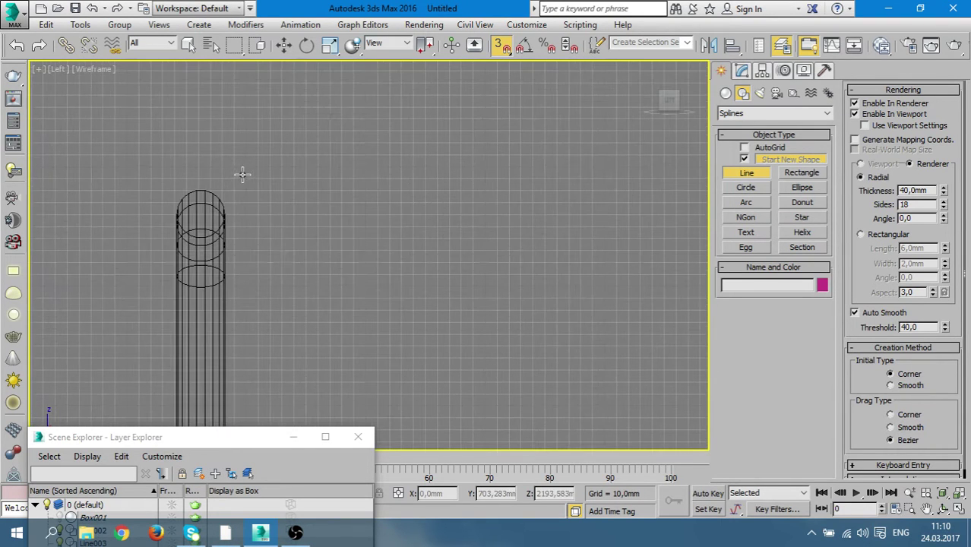
pyautogui.click(201, 216)
pyautogui.moveTo(541, 242); pyautogui.dragTo(147, 215, button='middle')
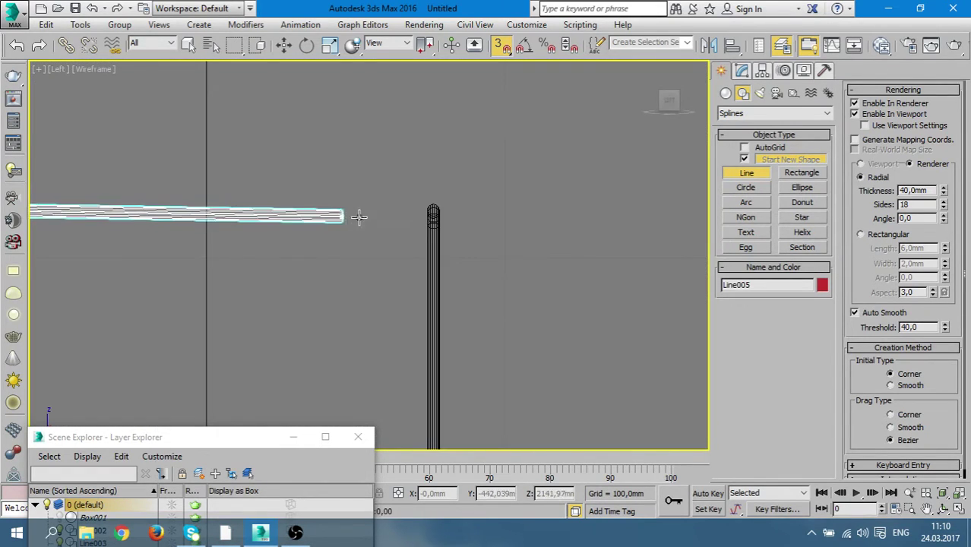
pyautogui.click(442, 209)
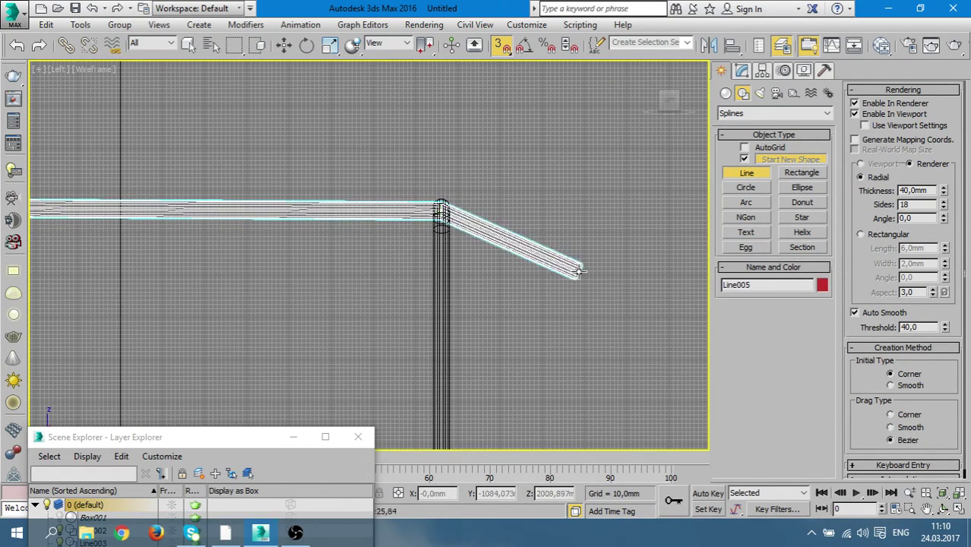
pyautogui.rightClick(581, 272)
# Check the line in Perspective and Top views, then reframe the side view on the leg tops
pyautogui.hotkey('alt', 'w')
pyautogui.rightClick(587, 312)
pyautogui.hotkey('alt', 'w')
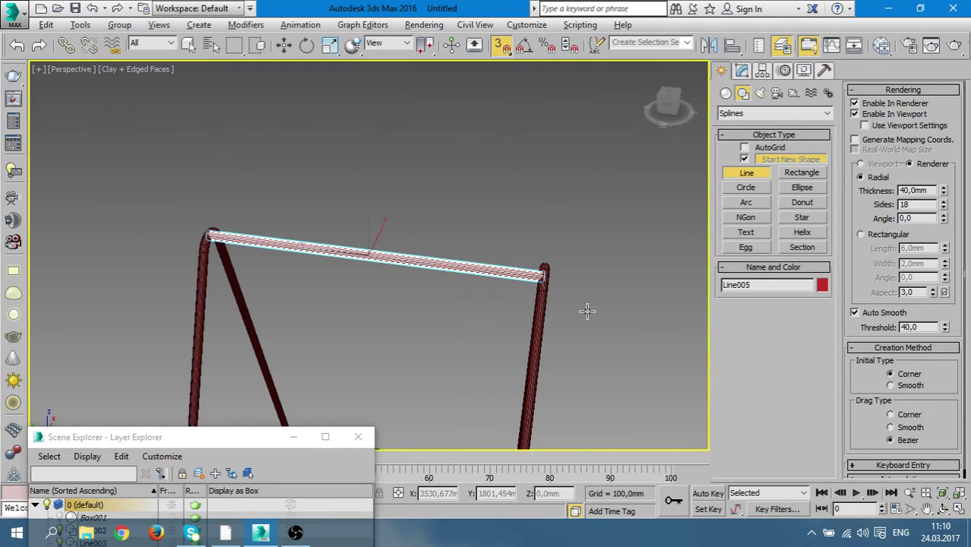
pyautogui.moveTo(587, 311)
pyautogui.keyDown('alt'); pyautogui.mouseDown(button='middle')
pyautogui.moveTo(516, 303)
pyautogui.moveTo(481, 290)
pyautogui.moveTo(478, 277)
pyautogui.moveTo(468, 305)
pyautogui.moveTo(485, 330)
pyautogui.mouseUp(button='middle'); pyautogui.keyUp('alt')
pyautogui.hotkey('alt', 'w')
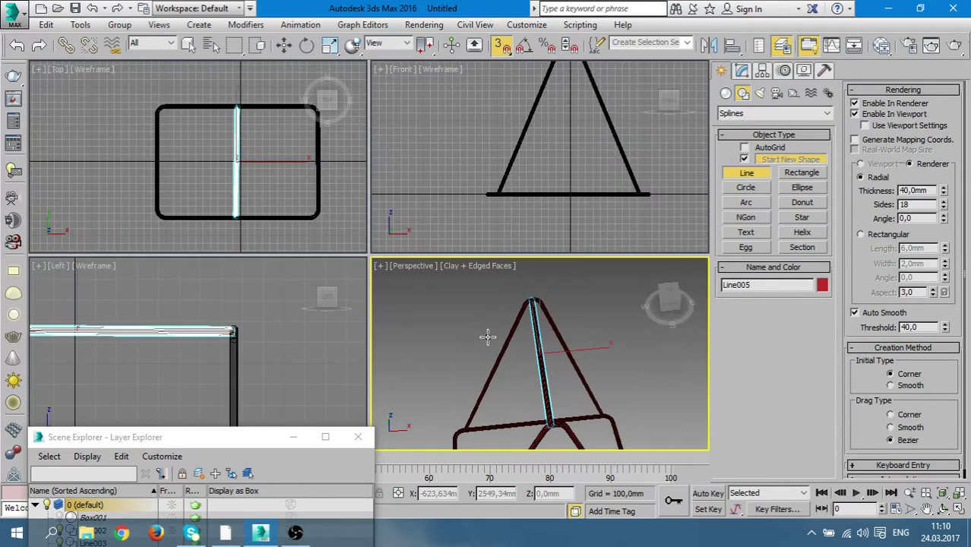
pyautogui.rightClick(261, 207)
pyautogui.hotkey('alt', 'w')
pyautogui.rightClick(536, 303)
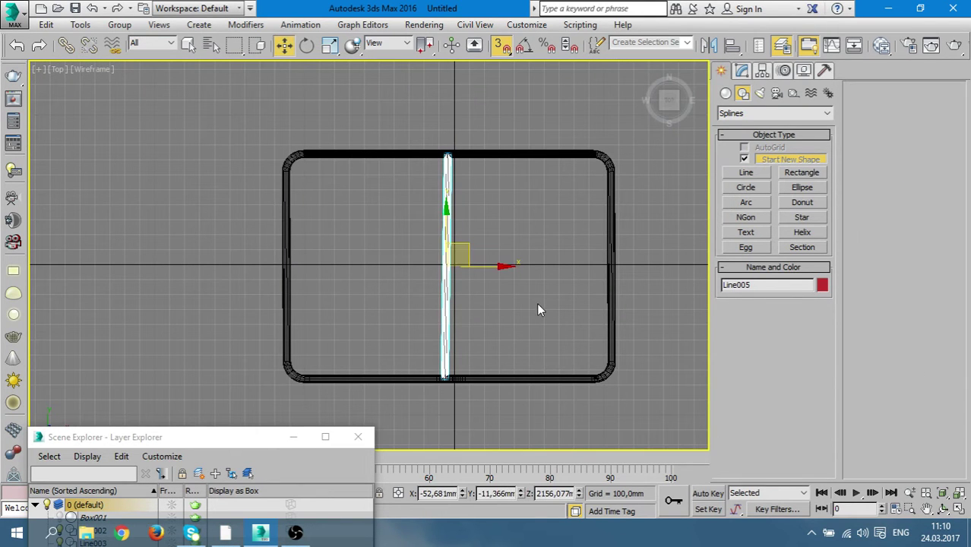
pyautogui.hotkey('alt', 'w')
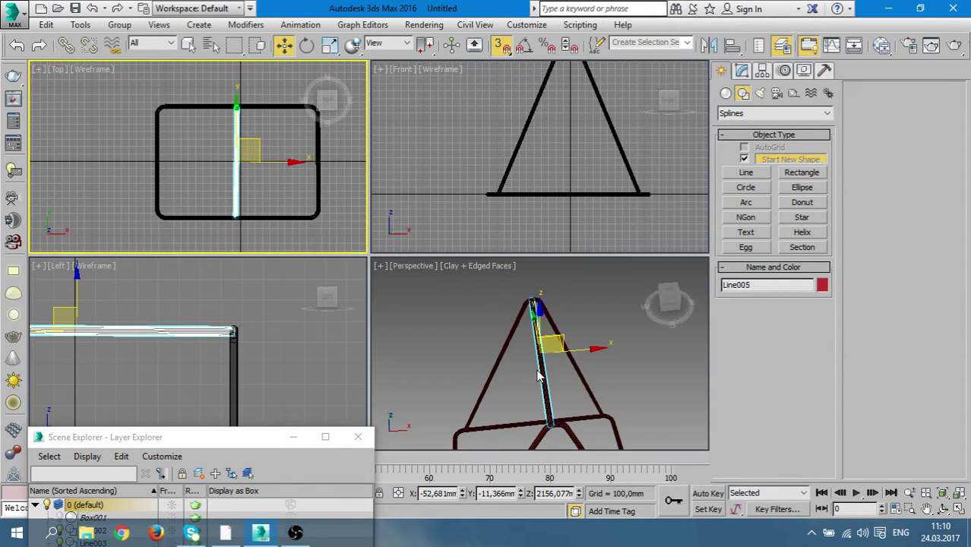
pyautogui.click(206, 352)
pyautogui.hotkey('alt', 'w')
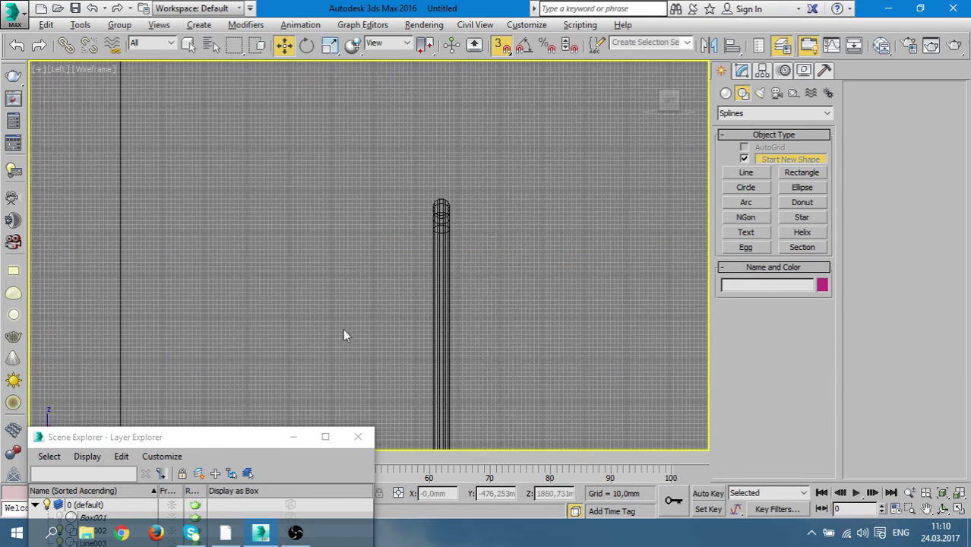
pyautogui.moveTo(343, 328); pyautogui.dragTo(620, 318, button='middle')
pyautogui.scroll(-2, 620, 318)
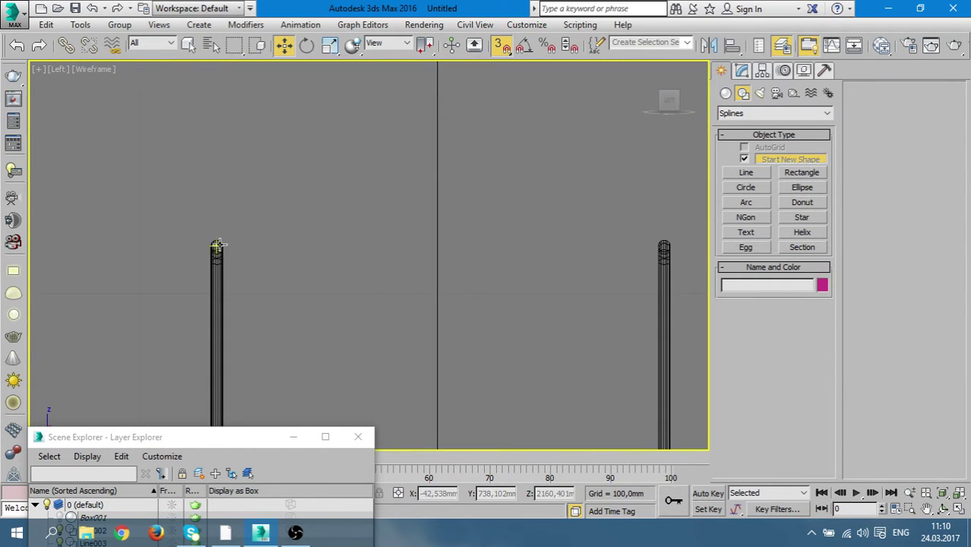
# Draw the Line005 crossbar from the left leg top to the right leg top
pyautogui.click(745, 172)
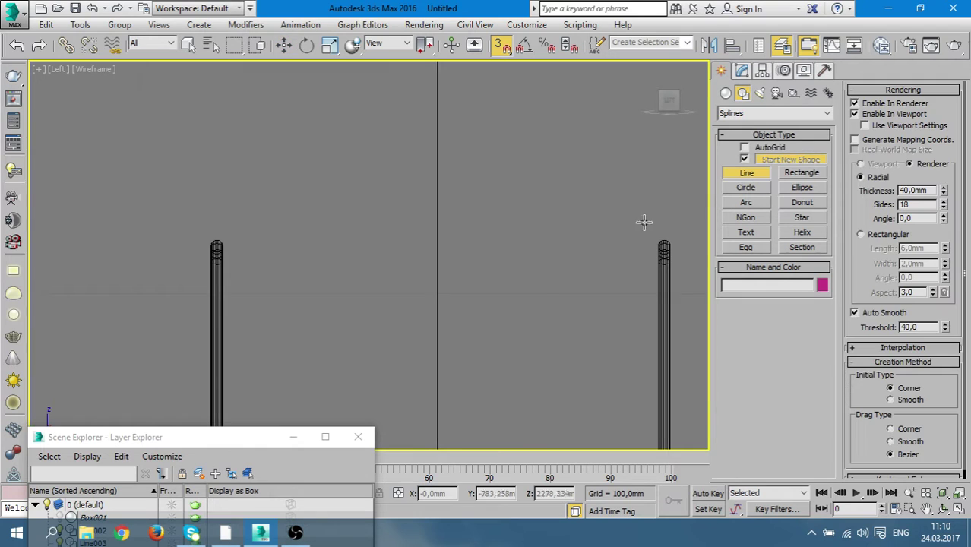
pyautogui.click(217, 245)
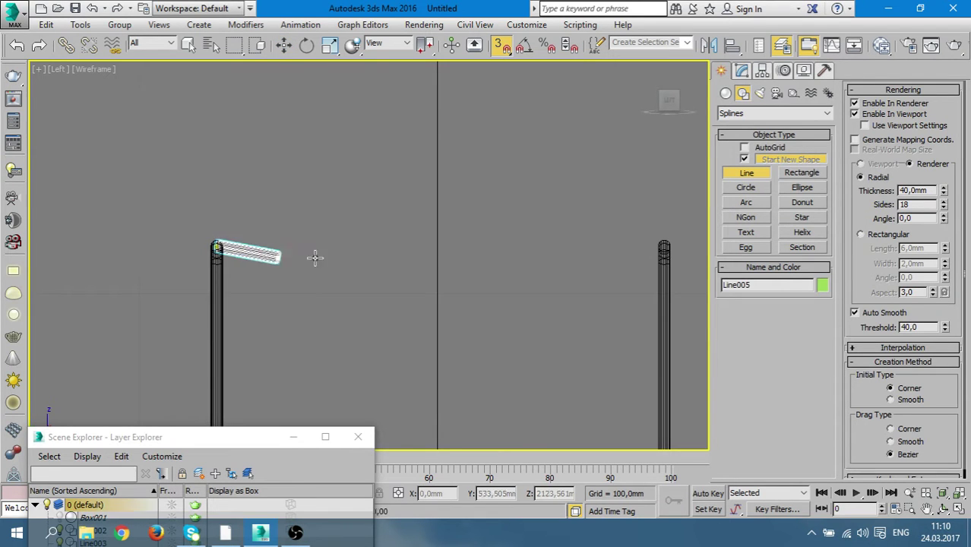
pyautogui.click(663, 242)
pyautogui.rightClick(497, 330)
pyautogui.hotkey('alt', 'w')
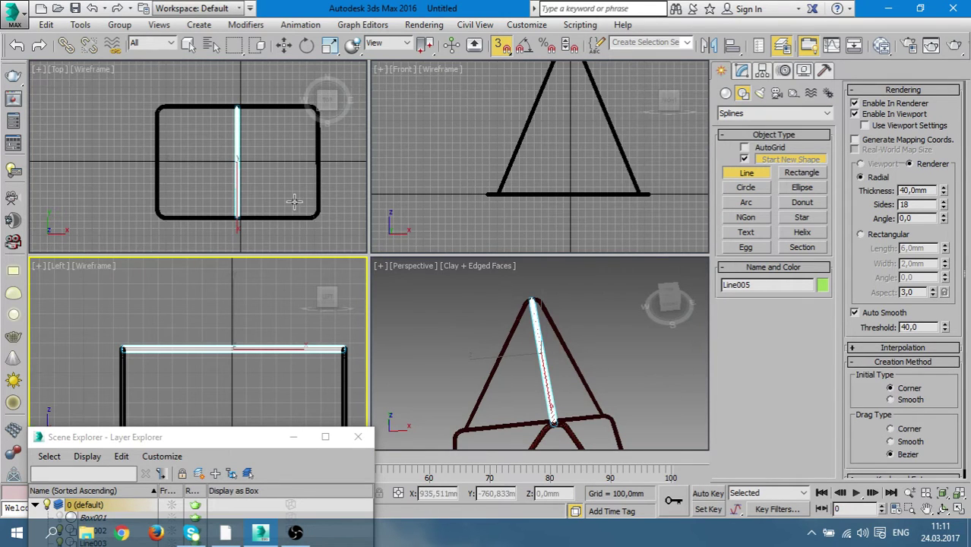
pyautogui.rightClick(249, 205)
pyautogui.hotkey('alt', 'w')
# Review the crossbar in the Top and Perspective views, orbiting toward the frame apex
pyautogui.scroll(2, 484, 294)
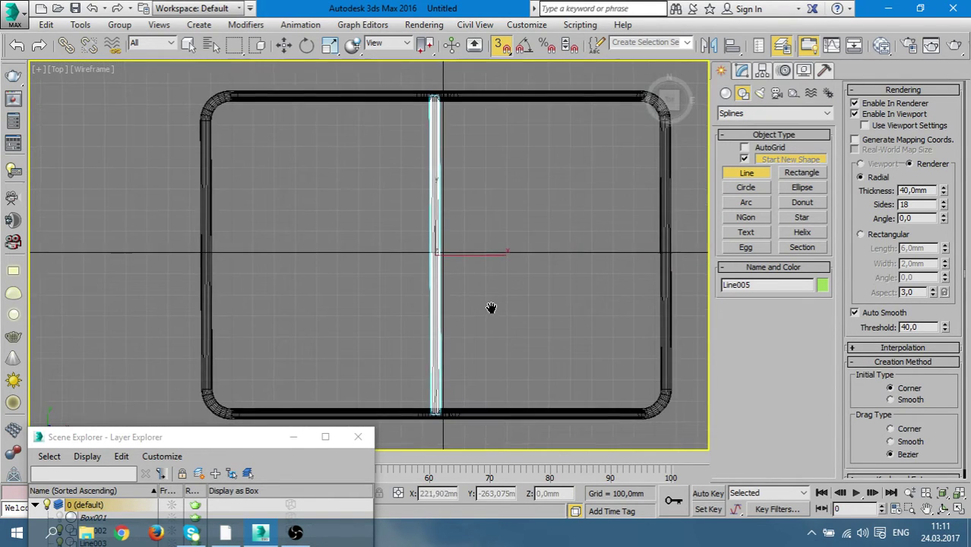
pyautogui.moveTo(489, 305); pyautogui.dragTo(494, 296, button='middle')
pyautogui.hotkey('alt', 'w')
pyautogui.rightClick(541, 348)
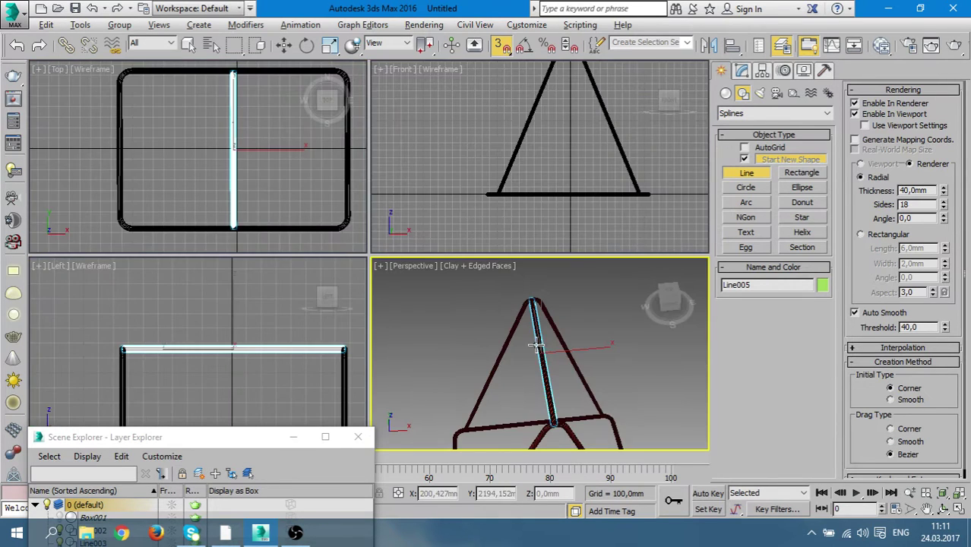
pyautogui.hotkey('alt', 'w')
pyautogui.press('w')
pyautogui.click(608, 325)
pyautogui.moveTo(608, 325)
pyautogui.keyDown('alt'); pyautogui.mouseDown(button='middle')
pyautogui.moveTo(475, 336)
pyautogui.moveTo(456, 270)
pyautogui.mouseUp(button='middle'); pyautogui.keyUp('alt')
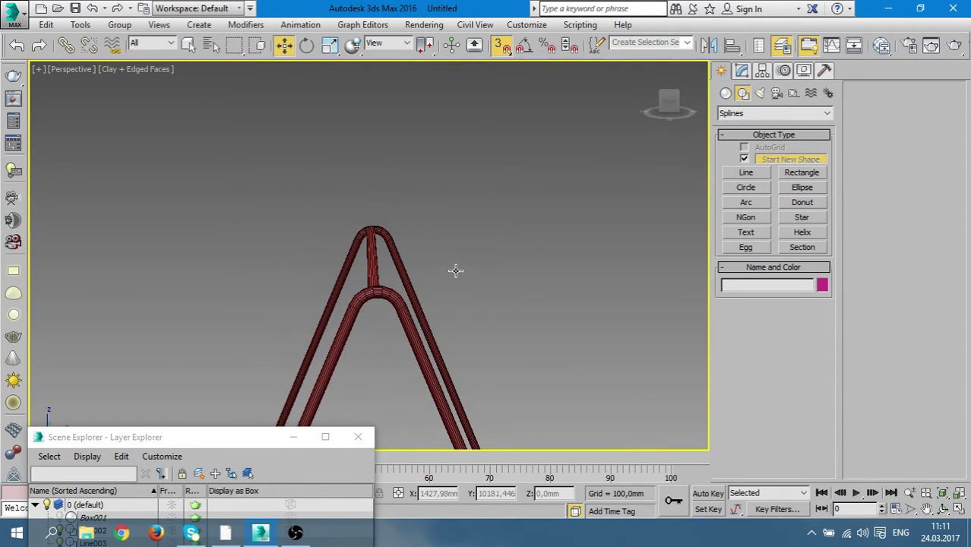
# Move the Line005 crossbar about 9 mm along X to centre it on the apex
pyautogui.click(372, 264)
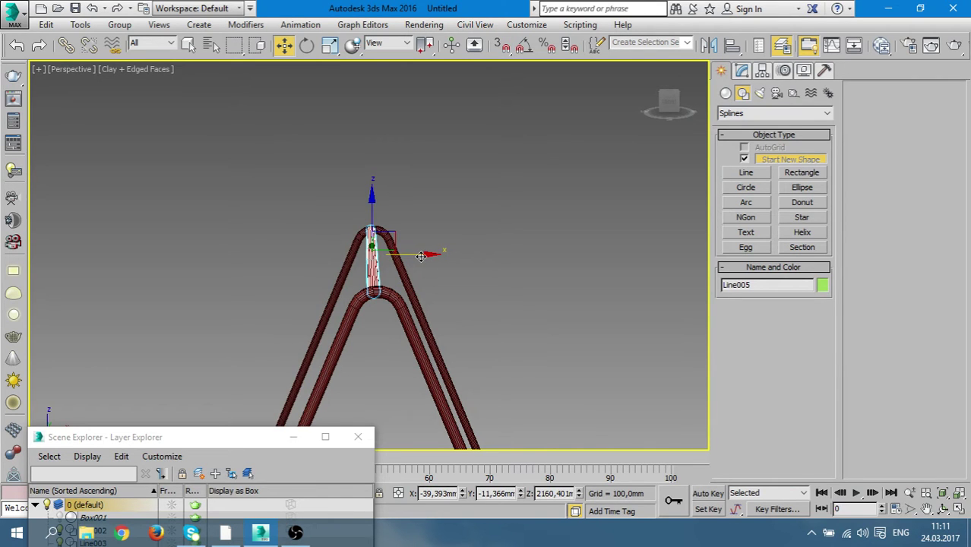
pyautogui.moveTo(420, 256); pyautogui.dragTo(422, 256)
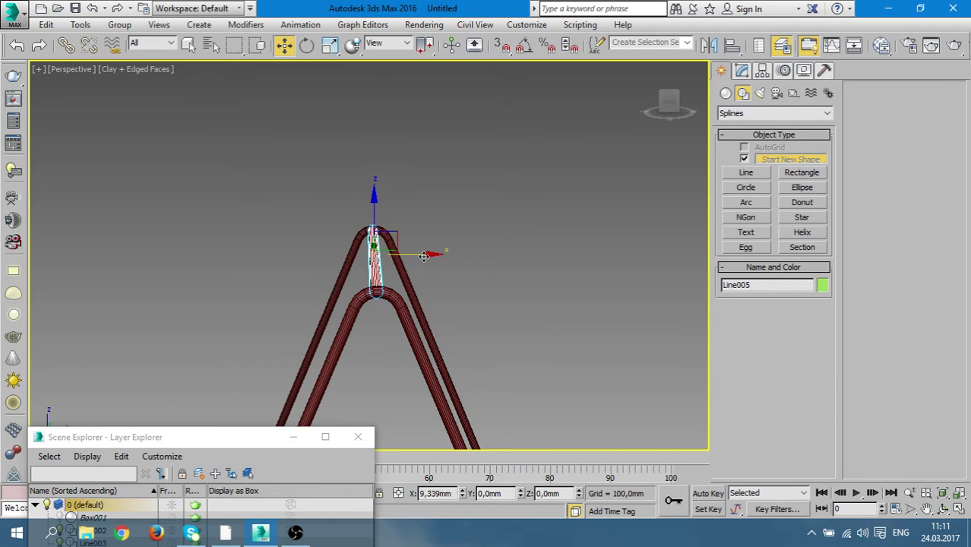
pyautogui.click(491, 285)
pyautogui.moveTo(489, 295)
pyautogui.keyDown('alt'); pyautogui.mouseDown(button='middle')
pyautogui.moveTo(544, 336)
pyautogui.moveTo(636, 303)
pyautogui.moveTo(338, 293)
pyautogui.moveTo(419, 263)
pyautogui.mouseUp(button='middle'); pyautogui.keyUp('alt')
pyautogui.scroll(2, 424, 241)
pyautogui.scroll(2, 420, 226)
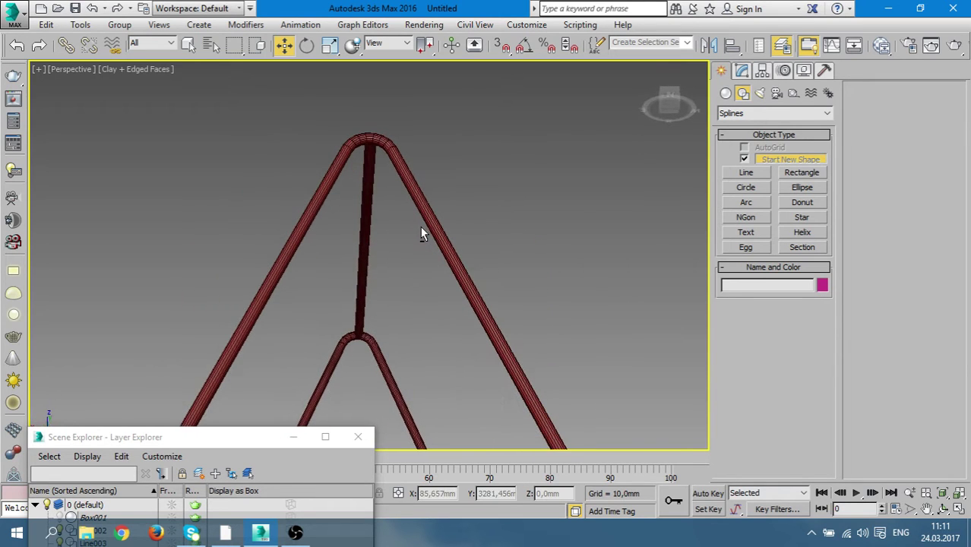
pyautogui.scroll(-2, 420, 227)
pyautogui.moveTo(421, 227)
pyautogui.keyDown('alt'); pyautogui.mouseDown(button='middle')
pyautogui.moveTo(553, 298)
pyautogui.moveTo(273, 286)
pyautogui.moveTo(338, 273)
pyautogui.moveTo(337, 297)
pyautogui.moveTo(296, 315)
pyautogui.moveTo(314, 317)
pyautogui.moveTo(324, 284)
pyautogui.moveTo(322, 302)
pyautogui.mouseUp(button='middle'); pyautogui.keyUp('alt')
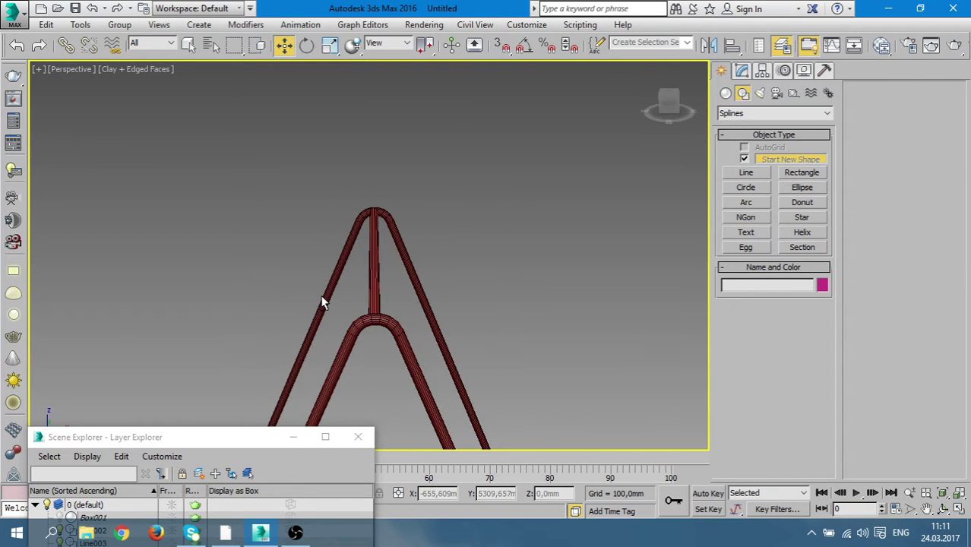
# Delete the crossbar and redraw it with snaps from the left leg top to the right leg top
pyautogui.click(373, 286)
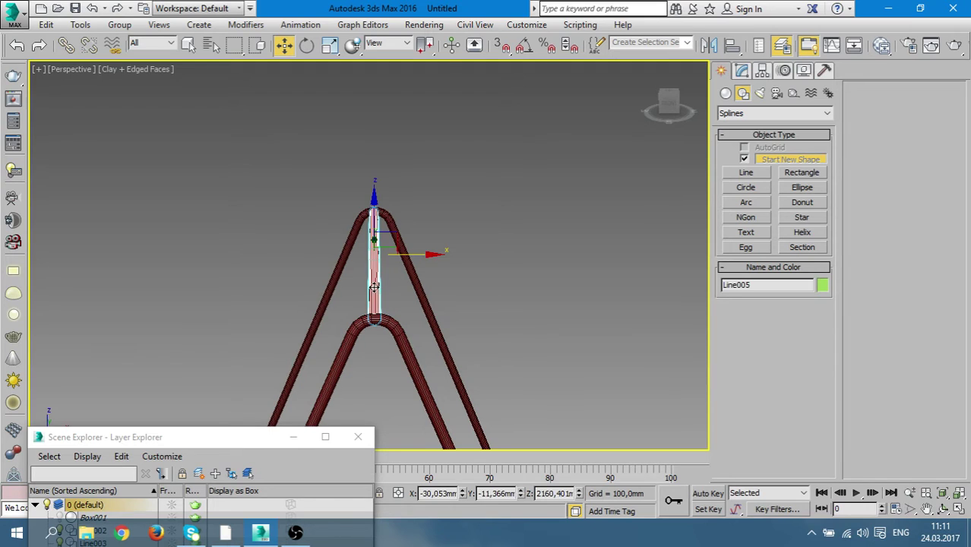
pyautogui.press('Delete')
pyautogui.hotkey('alt', 'w')
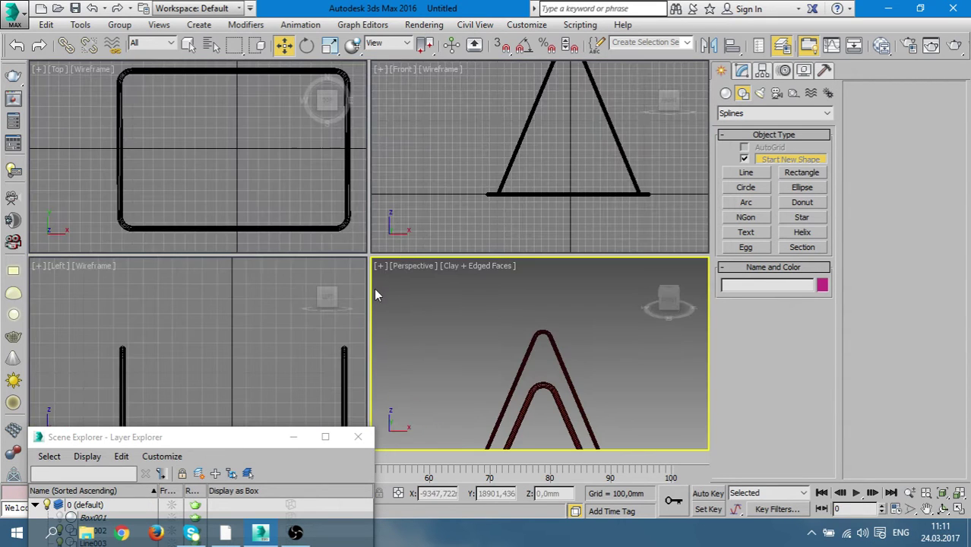
pyautogui.click(746, 173)
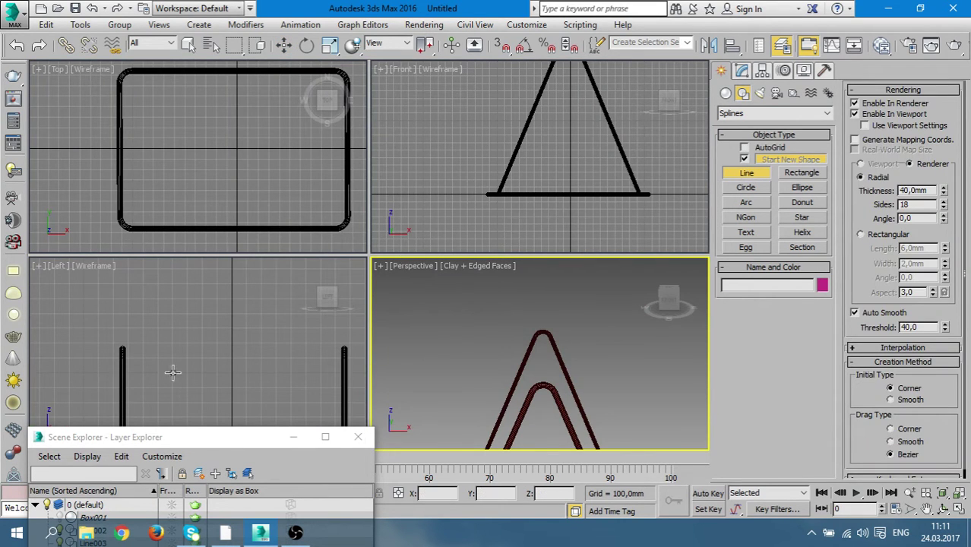
pyautogui.hotkey('alt', 'w')
pyautogui.moveTo(234, 285); pyautogui.dragTo(179, 263, button='middle')
pyautogui.press('s')
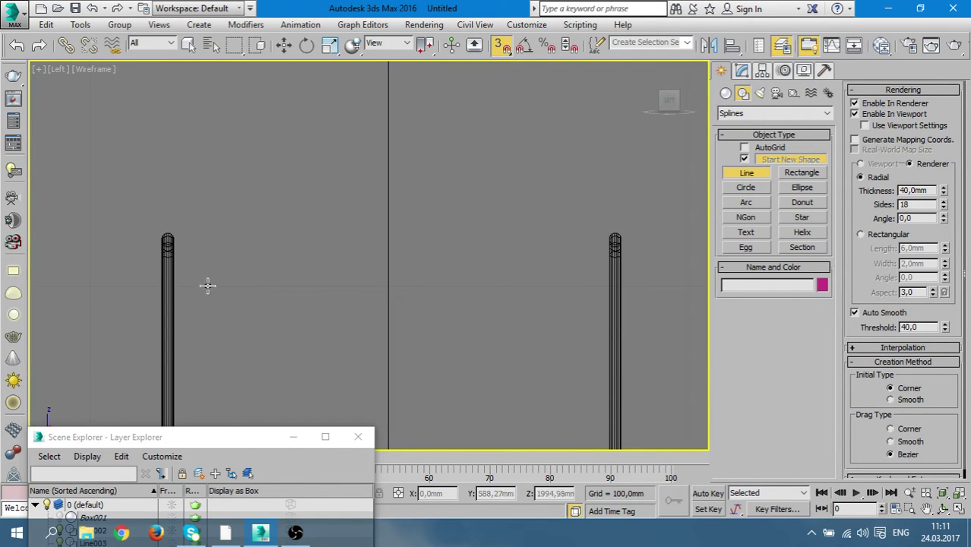
pyautogui.click(167, 251)
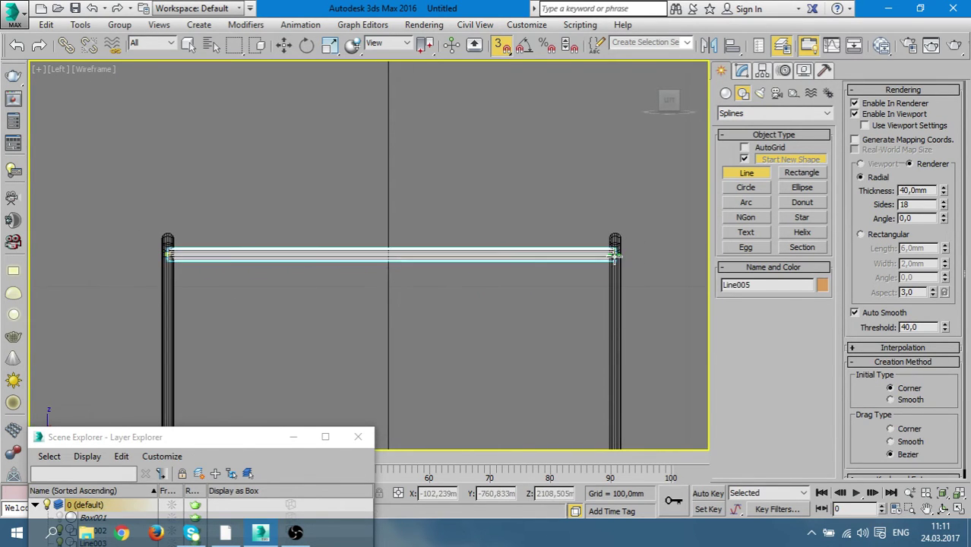
pyautogui.click(617, 256)
# Check the new 40,0 mm crossbar in Perspective, then maximize the Left viewport
pyautogui.hotkey('alt', 'w')
pyautogui.rightClick(483, 358)
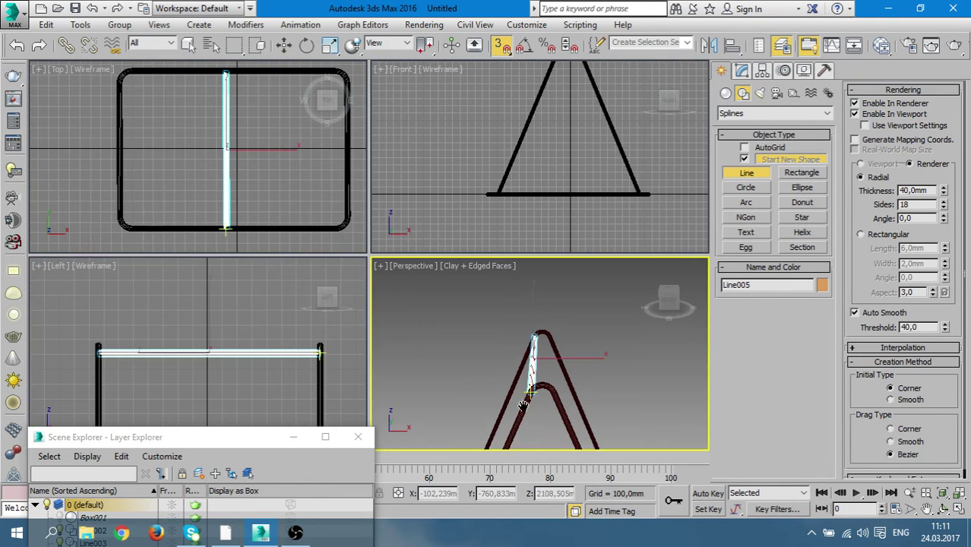
pyautogui.hotkey('alt', 'w')
pyautogui.moveTo(520, 401)
pyautogui.keyDown('alt'); pyautogui.mouseDown(button='middle')
pyautogui.moveTo(412, 347)
pyautogui.moveTo(503, 330)
pyautogui.moveTo(633, 329)
pyautogui.moveTo(440, 346)
pyautogui.moveTo(446, 351)
pyautogui.mouseUp(button='middle'); pyautogui.keyUp('alt')
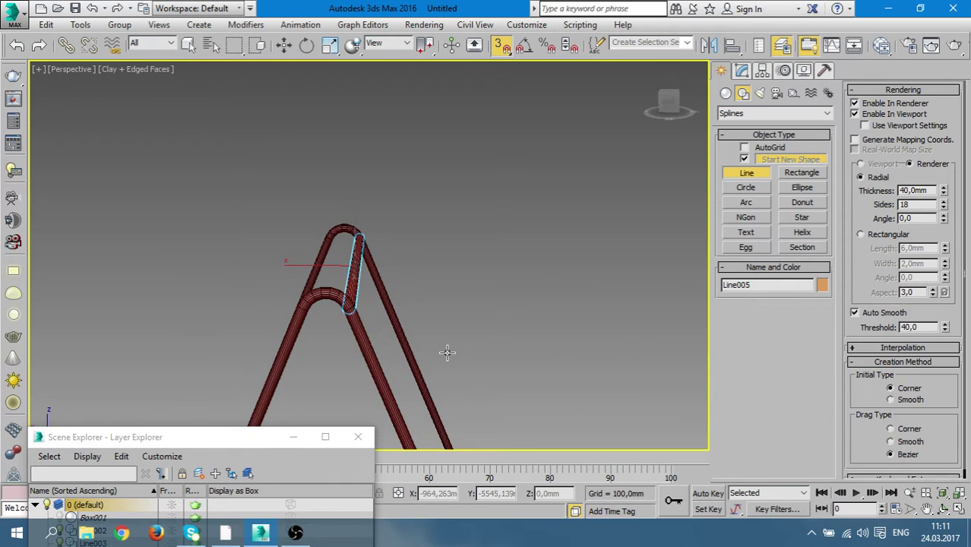
pyautogui.hotkey('alt', 'w')
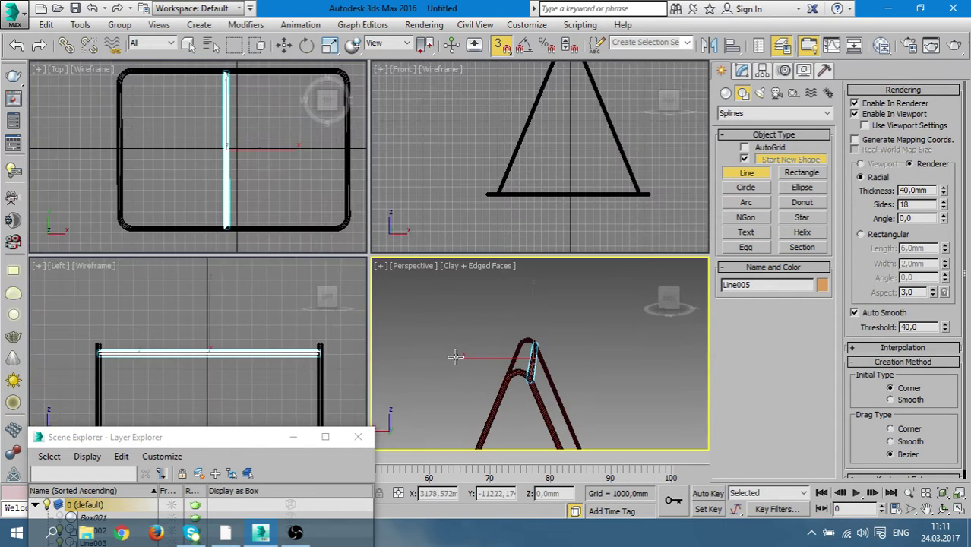
pyautogui.rightClick(252, 372)
pyautogui.hotkey('alt', 'w')
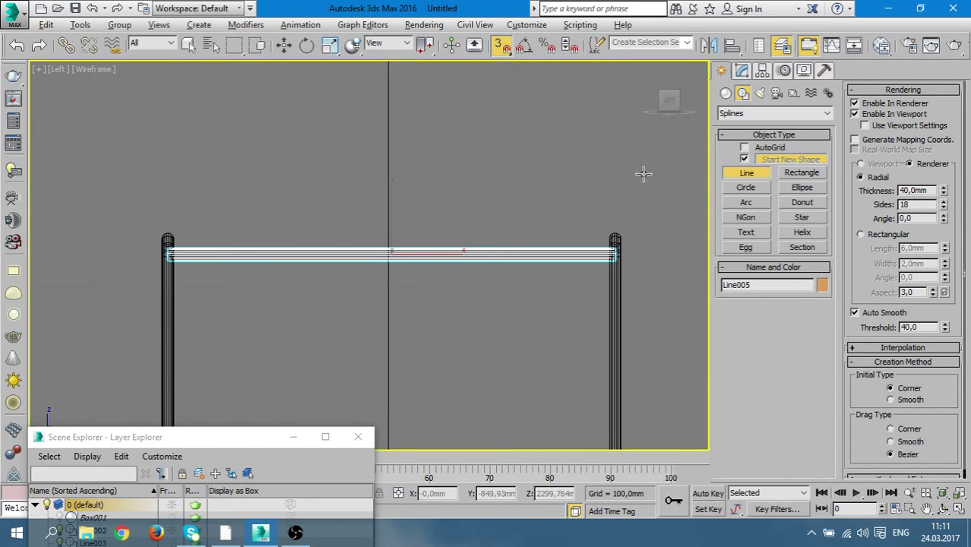
# Turn the view to Right and draw Line006 from the left post to the right post
pyautogui.press('w')
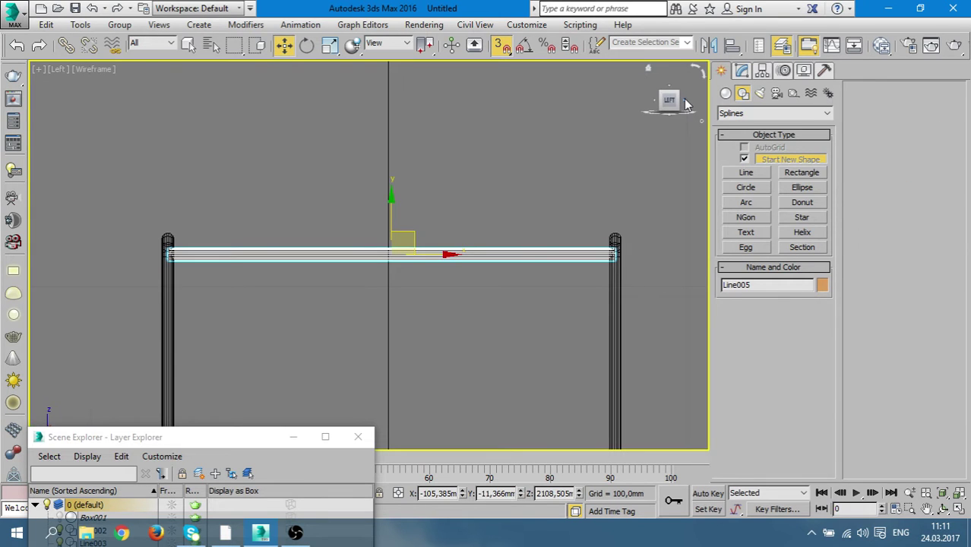
pyautogui.click(686, 104)
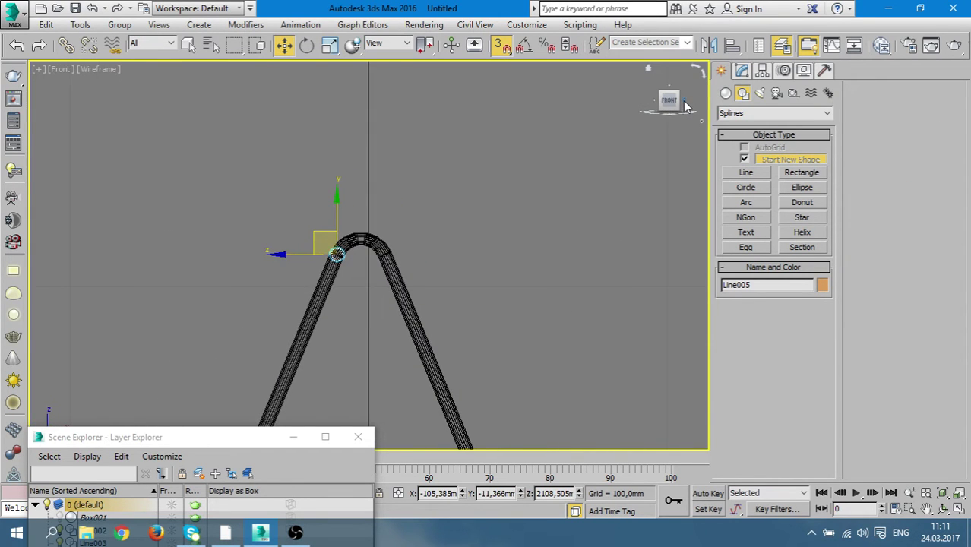
pyautogui.click(686, 104)
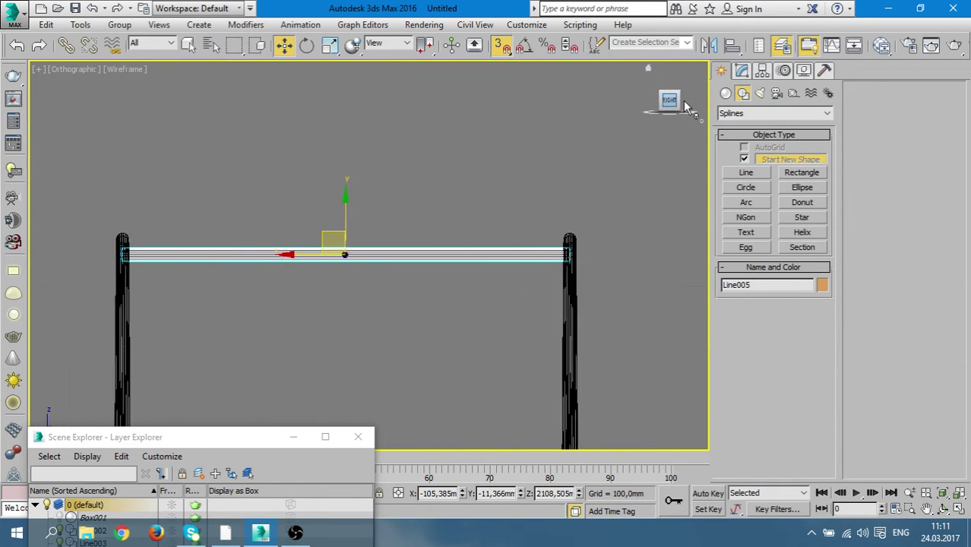
pyautogui.click(748, 173)
pyautogui.click(123, 254)
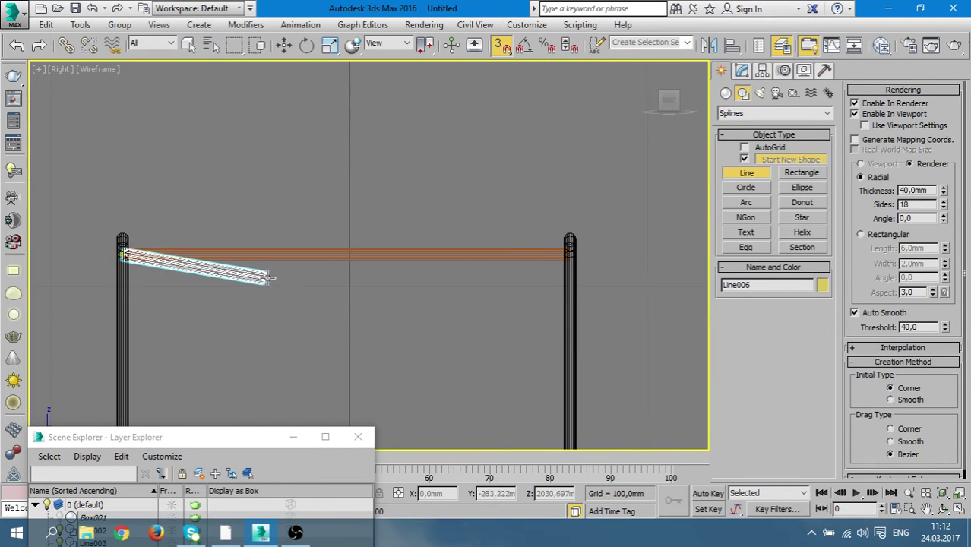
pyautogui.click(570, 254)
pyautogui.rightClick(638, 302)
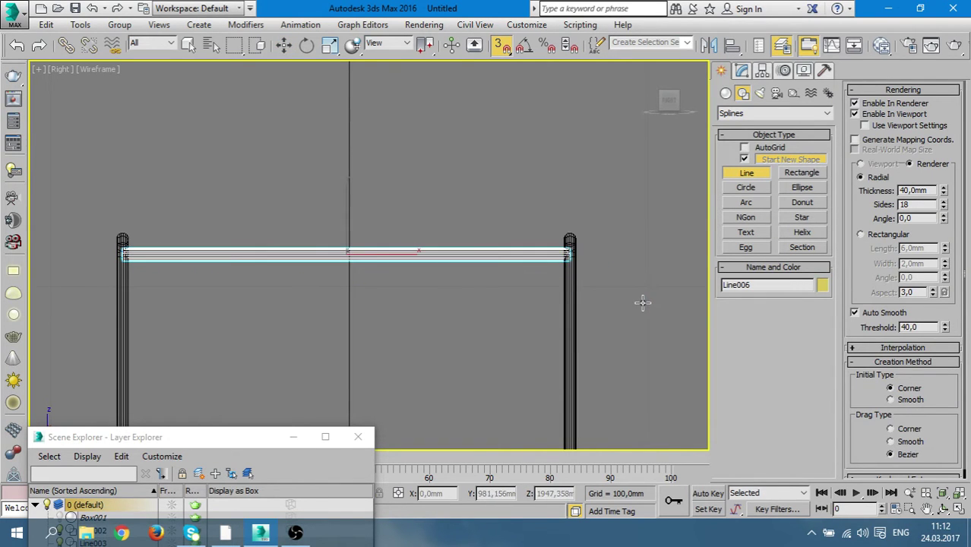
# Orbit the Perspective view to inspect the new top crossbar on the frame
pyautogui.hotkey('alt', 'w')
pyautogui.rightClick(572, 384)
pyautogui.hotkey('alt', 'w')
pyautogui.keyDown('alt'); pyautogui.moveTo(432, 357); pyautogui.dragTo(427, 332, button='middle'); pyautogui.keyUp('alt')
pyautogui.press('w')
pyautogui.moveTo(373, 365)
pyautogui.keyDown('alt'); pyautogui.mouseDown(button='middle')
pyautogui.moveTo(430, 380)
pyautogui.moveTo(583, 312)
pyautogui.mouseUp(button='middle'); pyautogui.keyUp('alt')
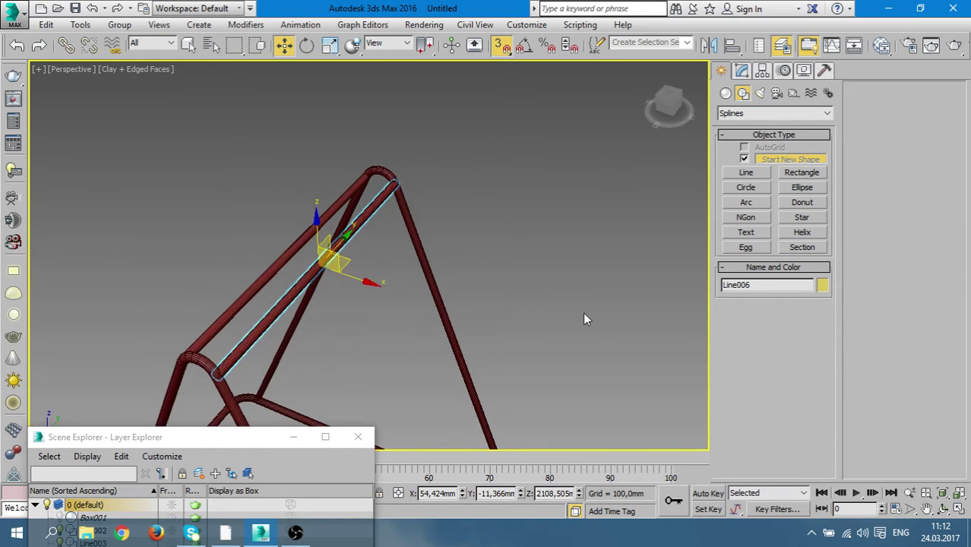
pyautogui.click(584, 312)
pyautogui.moveTo(476, 347)
pyautogui.keyDown('alt'); pyautogui.mouseDown(button='middle')
pyautogui.moveTo(340, 375)
pyautogui.moveTo(382, 331)
pyautogui.moveTo(381, 291)
pyautogui.moveTo(461, 310)
pyautogui.moveTo(463, 374)
pyautogui.moveTo(455, 347)
pyautogui.moveTo(389, 379)
pyautogui.moveTo(453, 243)
pyautogui.moveTo(513, 226)
pyautogui.moveTo(586, 230)
pyautogui.mouseUp(button='middle'); pyautogui.keyUp('alt')
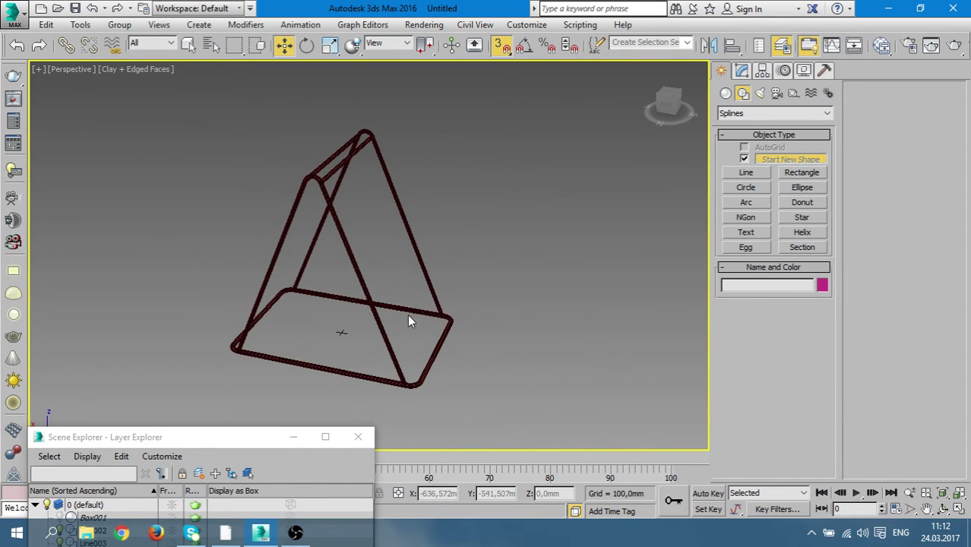
pyautogui.moveTo(408, 320)
pyautogui.keyDown('alt'); pyautogui.mouseDown(button='middle')
pyautogui.moveTo(356, 321)
pyautogui.moveTo(429, 284)
pyautogui.moveTo(502, 299)
pyautogui.moveTo(504, 275)
pyautogui.moveTo(518, 348)
pyautogui.moveTo(566, 353)
pyautogui.moveTo(621, 341)
pyautogui.mouseUp(button='middle'); pyautogui.keyUp('alt')
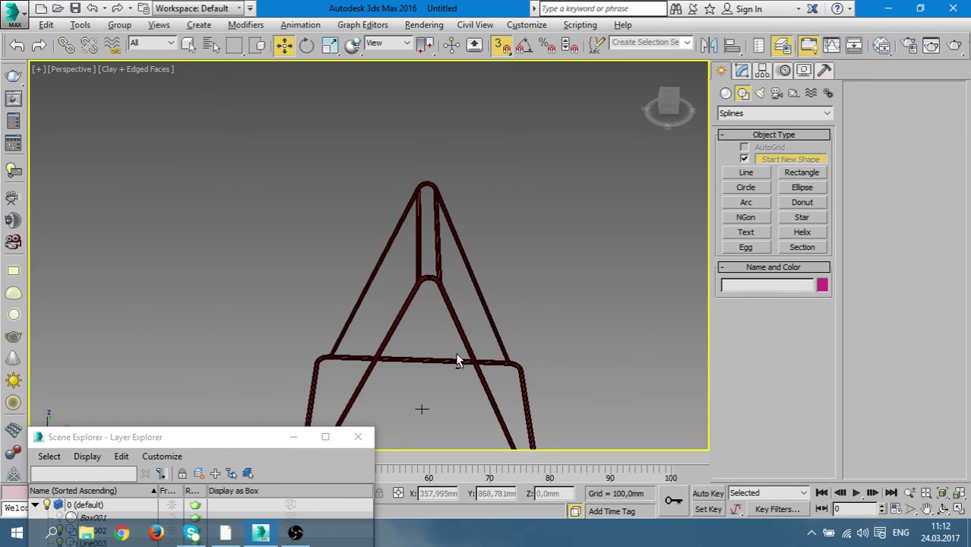
pyautogui.moveTo(456, 361)
pyautogui.keyDown('alt'); pyautogui.mouseDown(button='middle')
pyautogui.moveTo(528, 309)
pyautogui.moveTo(575, 297)
pyautogui.moveTo(573, 306)
pyautogui.moveTo(444, 354)
pyautogui.moveTo(474, 367)
pyautogui.moveTo(501, 359)
pyautogui.mouseUp(button='middle'); pyautogui.keyUp('alt')
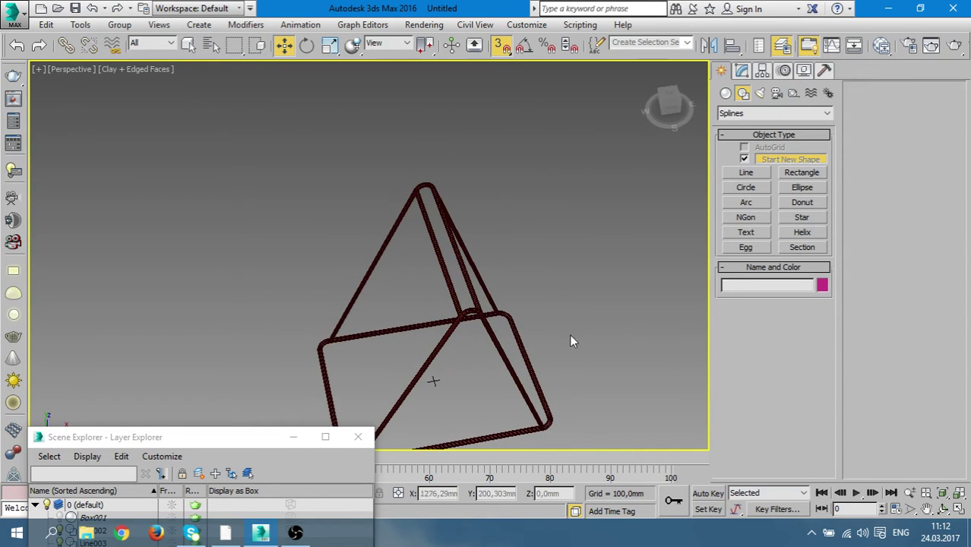
pyautogui.click(746, 173)
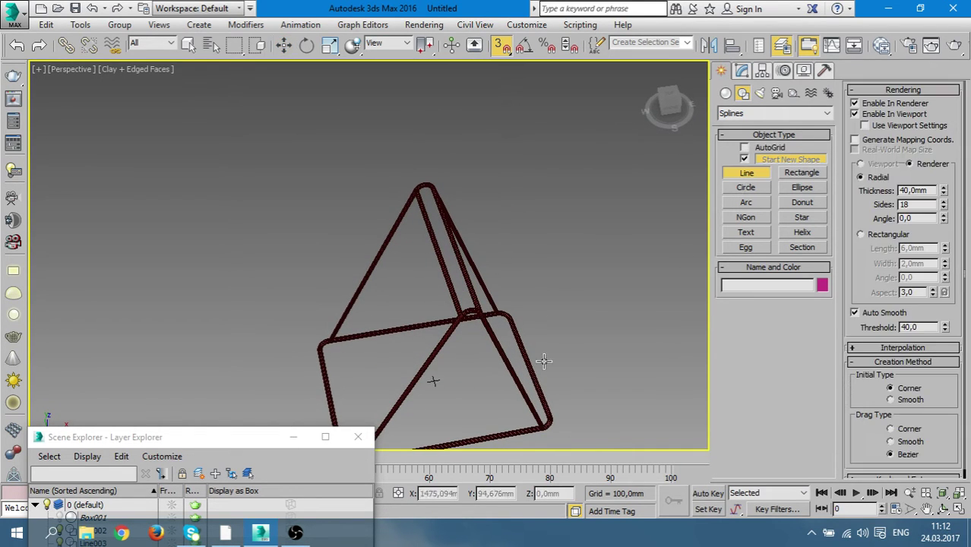
pyautogui.moveTo(420, 374)
pyautogui.mouseDown(button='middle')
pyautogui.moveTo(493, 313)
pyautogui.moveTo(520, 313)
pyautogui.moveTo(502, 303)
pyautogui.moveTo(511, 353)
pyautogui.mouseUp(button='middle')
pyautogui.press('w')
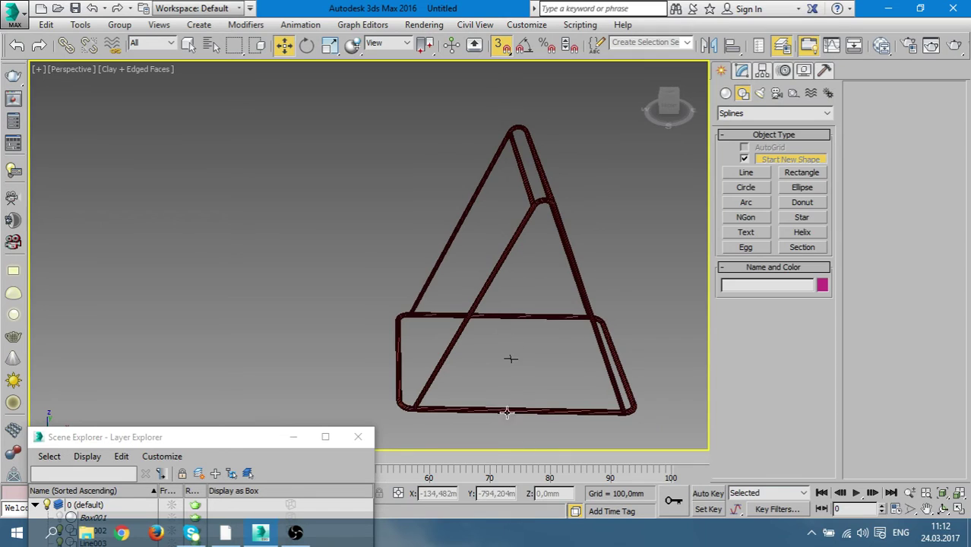
pyautogui.click(630, 400)
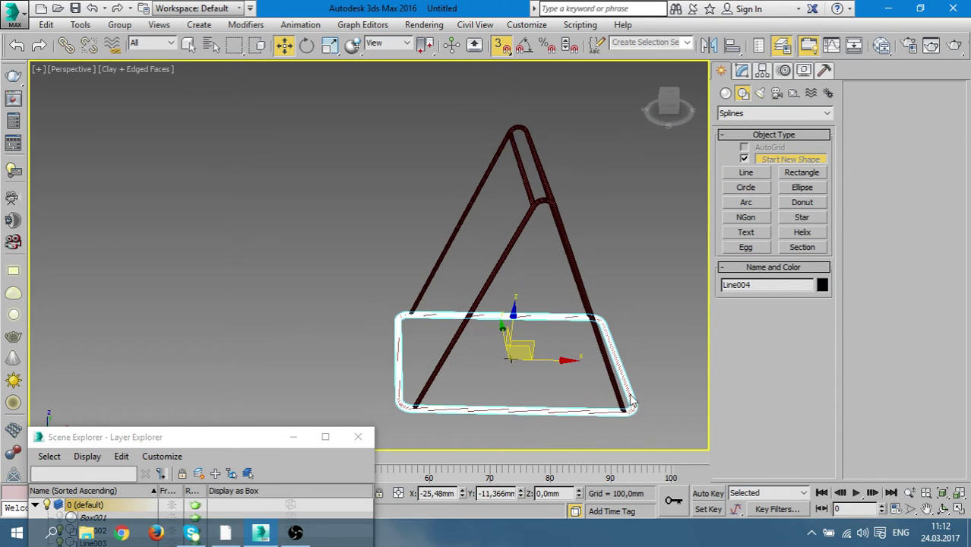
# Show Line004's Modify parameters (50,0 mm thickness, 18 sides) and zoom to the base
pyautogui.click(743, 72)
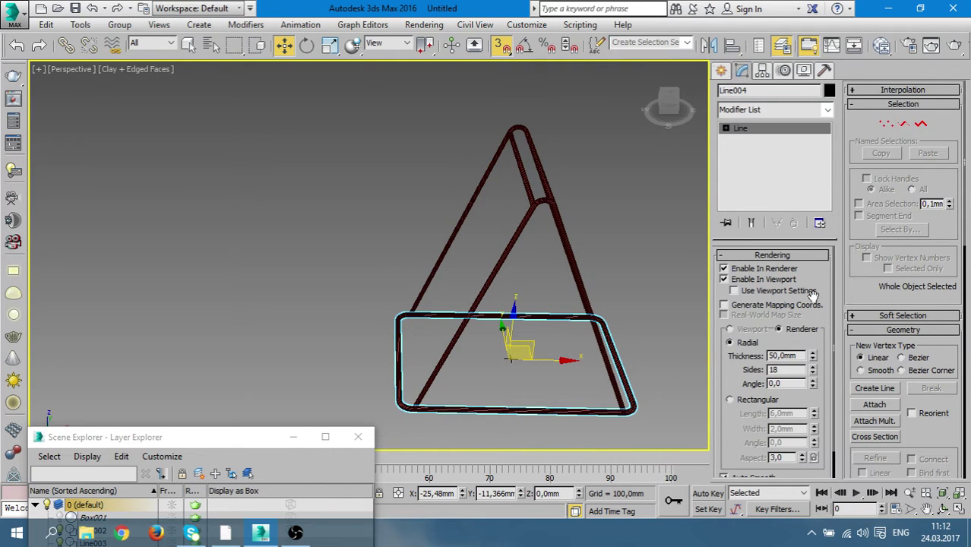
pyautogui.press('z')
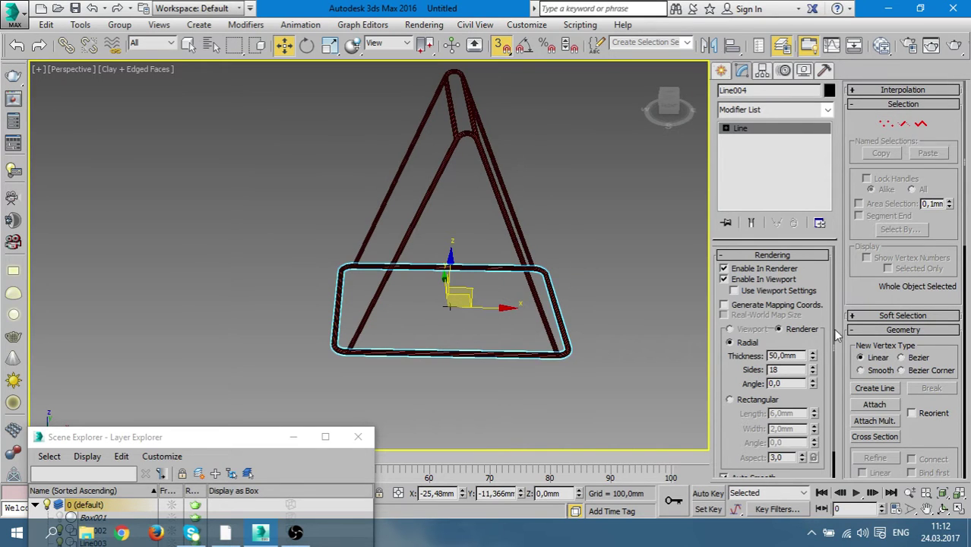
pyautogui.scroll(5, 455, 350)
pyautogui.scroll(-3, 448, 337)
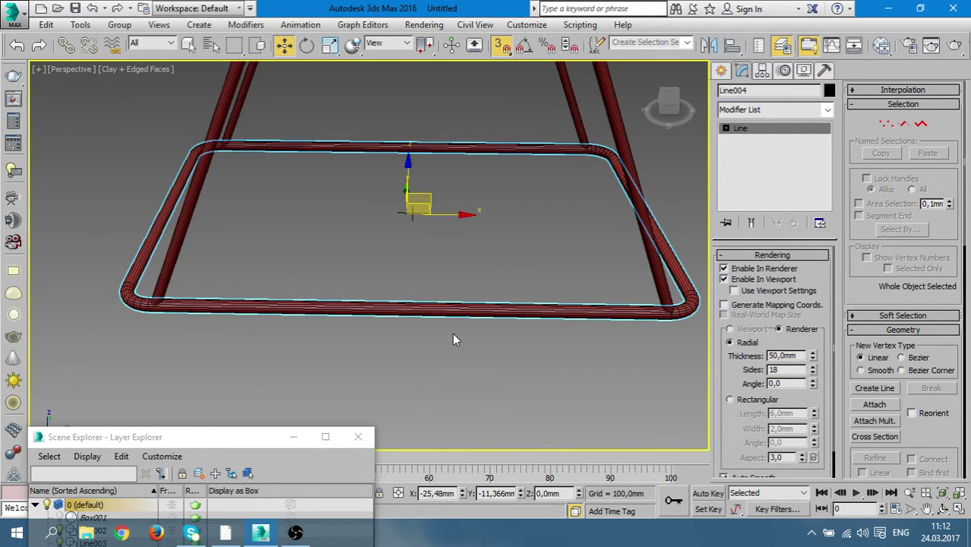
# Convert the base to Editable Poly and select the 36 edges along its long sides
pyautogui.rightClick(474, 311)
pyautogui.moveTo(501, 444)
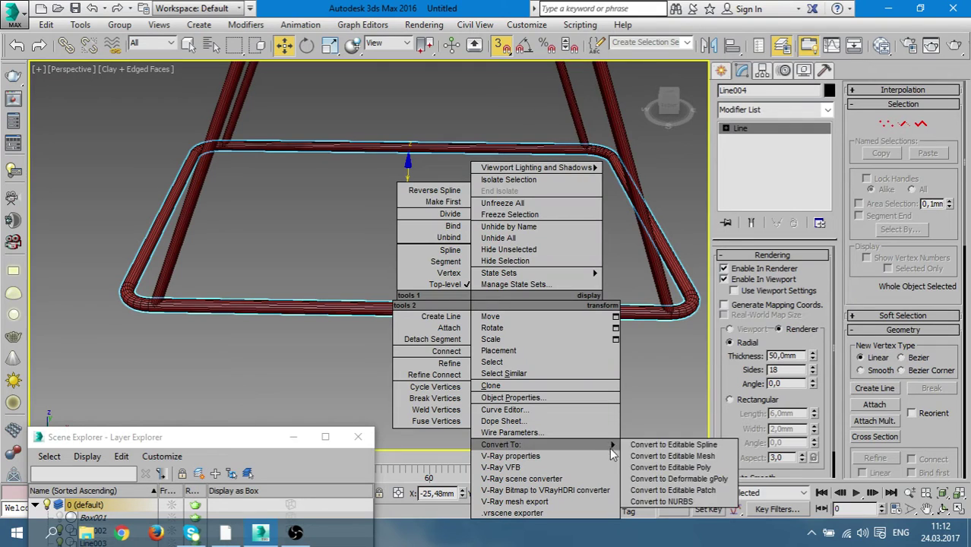
pyautogui.click(667, 465)
pyautogui.click(572, 328)
pyautogui.click(570, 311)
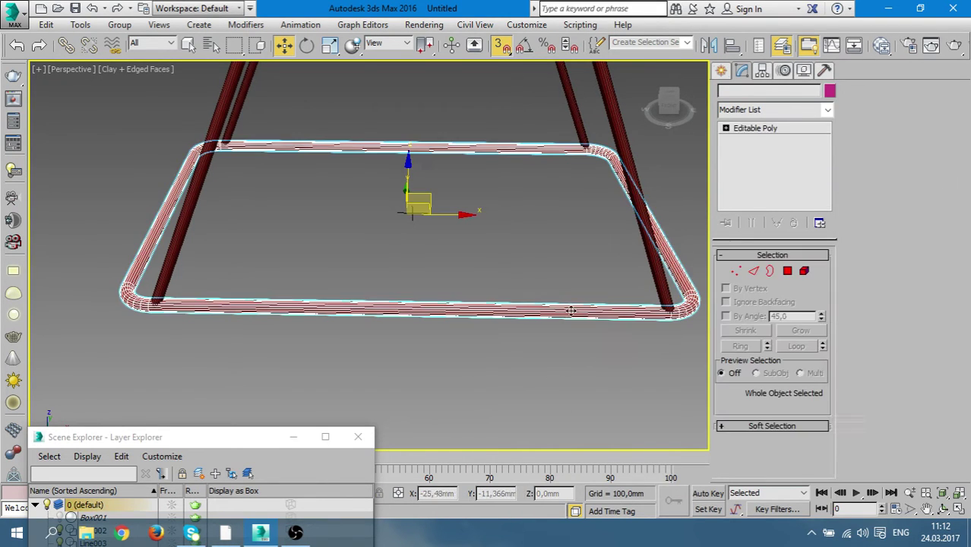
pyautogui.click(753, 271)
pyautogui.moveTo(495, 369); pyautogui.dragTo(416, 114)
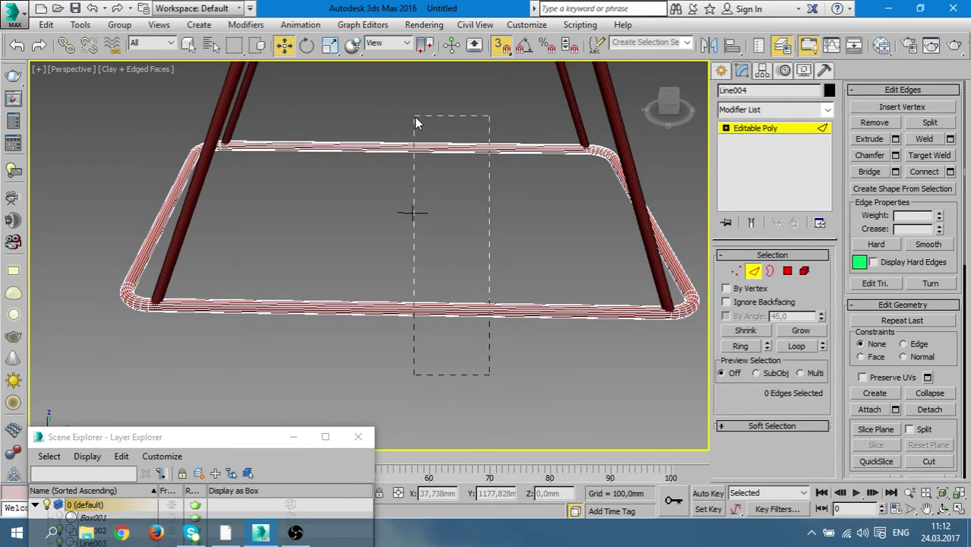
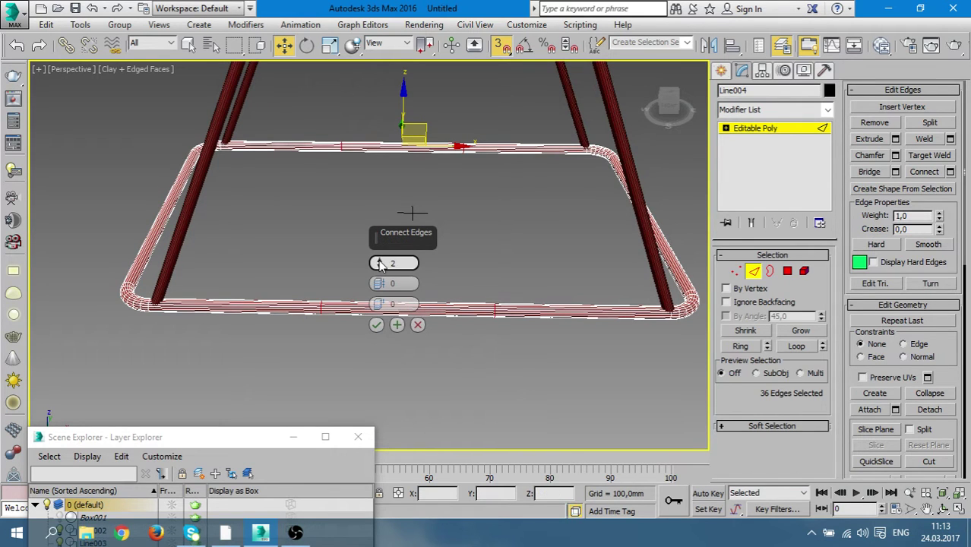
# Commit the connecting edges, draw a snapped line across the base frame, then delete it as misplaced
pyautogui.click(376, 324)
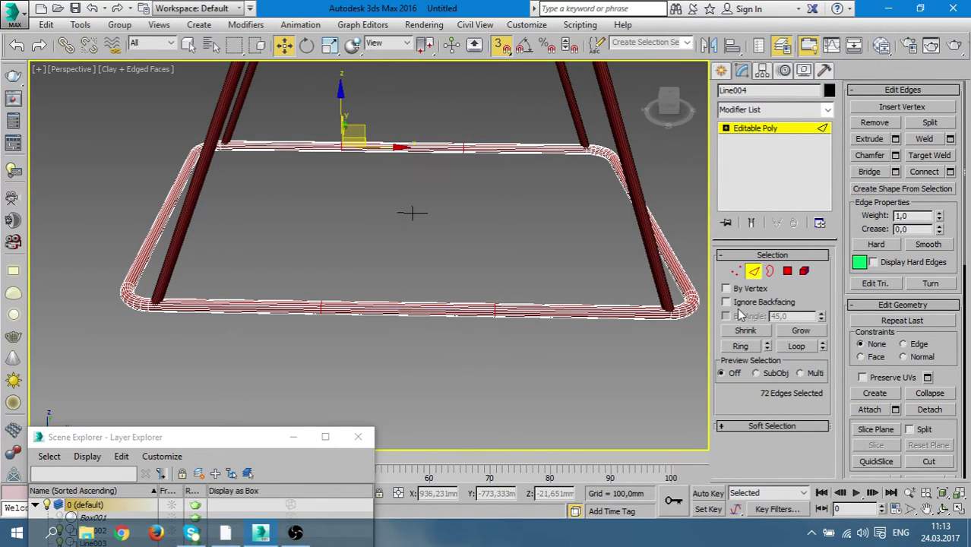
pyautogui.click(721, 70)
pyautogui.click(746, 172)
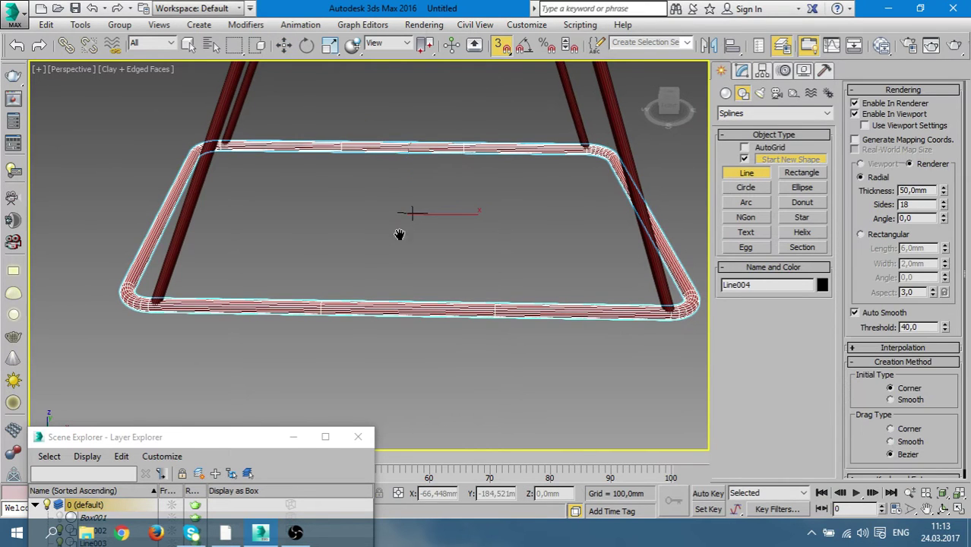
pyautogui.moveTo(399, 235)
pyautogui.mouseDown(button='middle')
pyautogui.moveTo(414, 243)
pyautogui.moveTo(385, 232)
pyautogui.moveTo(455, 245)
pyautogui.moveTo(340, 232)
pyautogui.mouseUp(button='middle')
pyautogui.press('s')
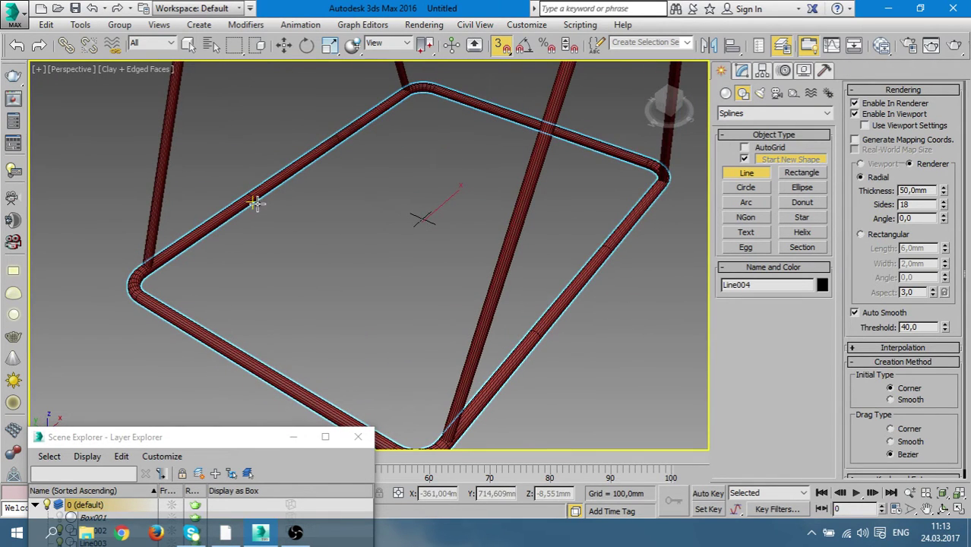
pyautogui.click(257, 203)
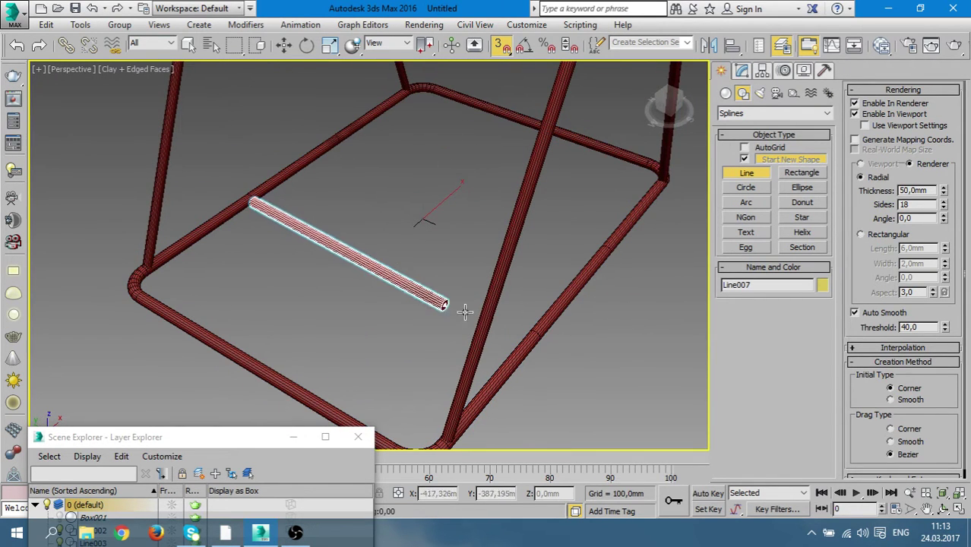
pyautogui.click(529, 332)
pyautogui.rightClick(598, 373)
pyautogui.moveTo(600, 381)
pyautogui.keyDown('alt'); pyautogui.mouseDown(button='middle')
pyautogui.moveTo(559, 319)
pyautogui.moveTo(522, 326)
pyautogui.mouseUp(button='middle'); pyautogui.keyUp('alt')
pyautogui.press('Delete')
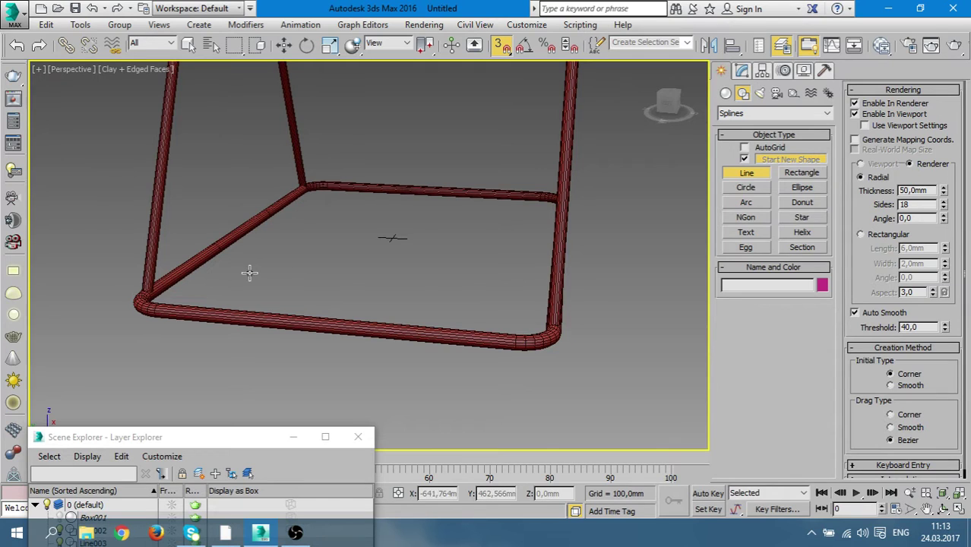
# Reframe the perspective view and start a new crossbar line on the near frame tube
pyautogui.hotkey('alt', 'w')
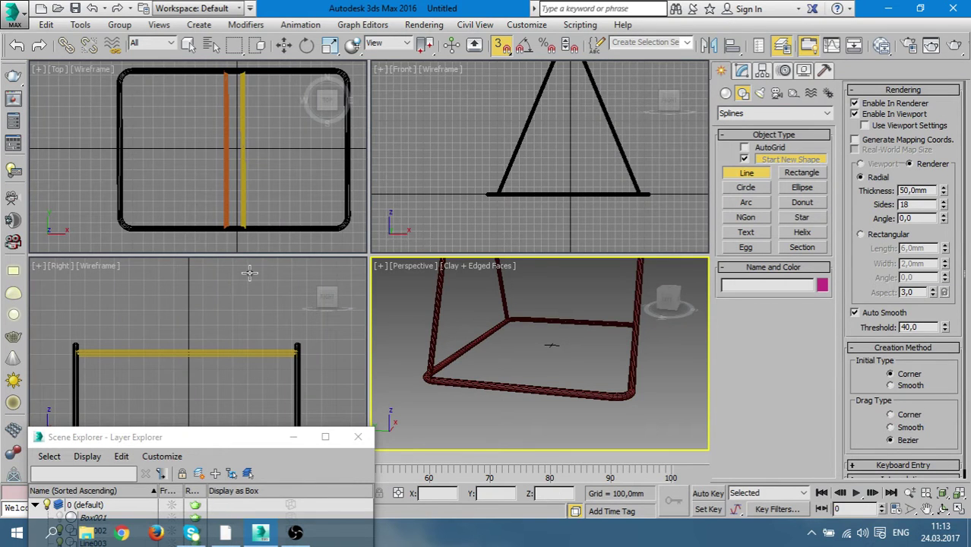
pyautogui.keyDown('alt'); pyautogui.moveTo(457, 343); pyautogui.dragTo(510, 357, button='middle'); pyautogui.keyUp('alt')
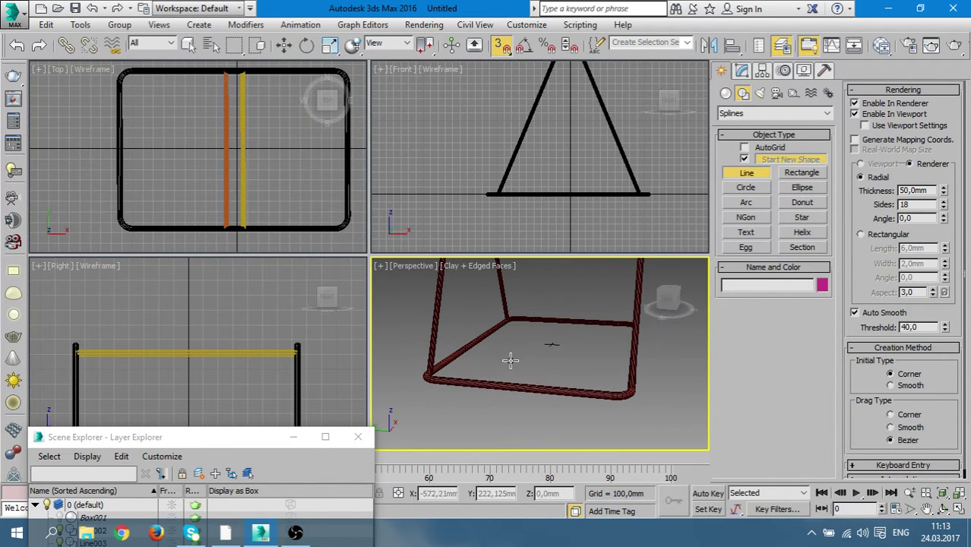
pyautogui.hotkey('alt', 'w')
pyautogui.moveTo(405, 325)
pyautogui.keyDown('alt'); pyautogui.mouseDown(button='middle')
pyautogui.moveTo(316, 298)
pyautogui.moveTo(279, 220)
pyautogui.mouseUp(button='middle'); pyautogui.keyUp('alt')
pyautogui.scroll(5, 279, 220)
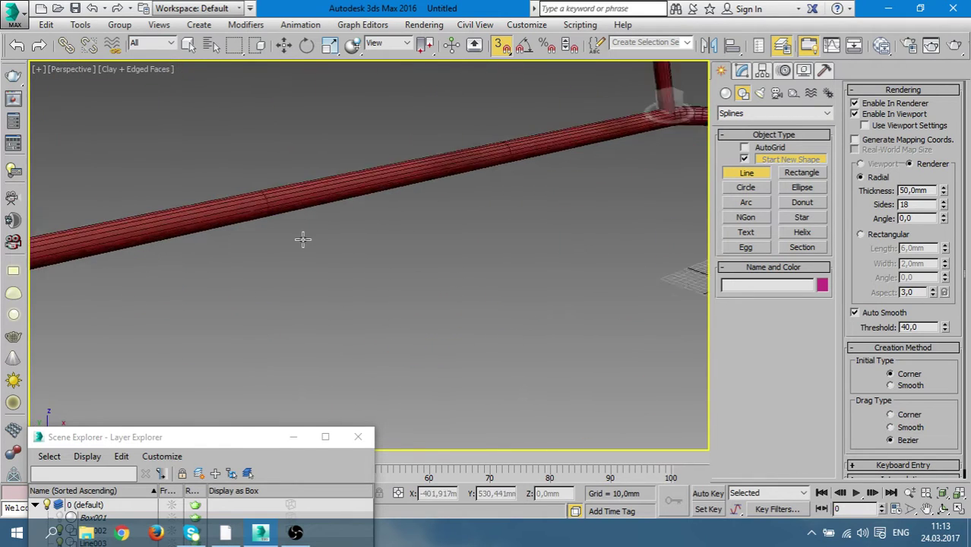
pyautogui.scroll(2, 303, 239)
pyautogui.scroll(3, 282, 234)
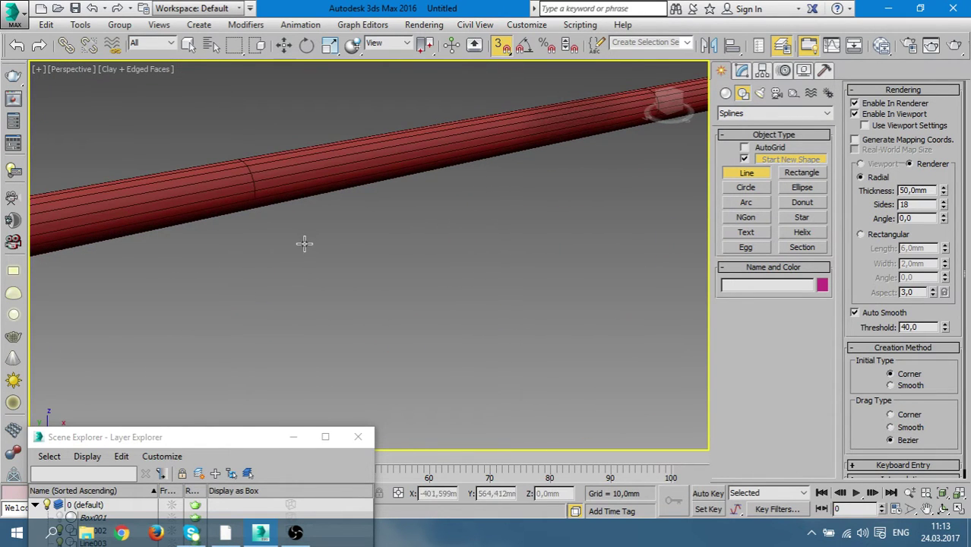
pyautogui.keyDown('alt'); pyautogui.moveTo(303, 242); pyautogui.dragTo(310, 241, button='middle'); pyautogui.keyUp('alt')
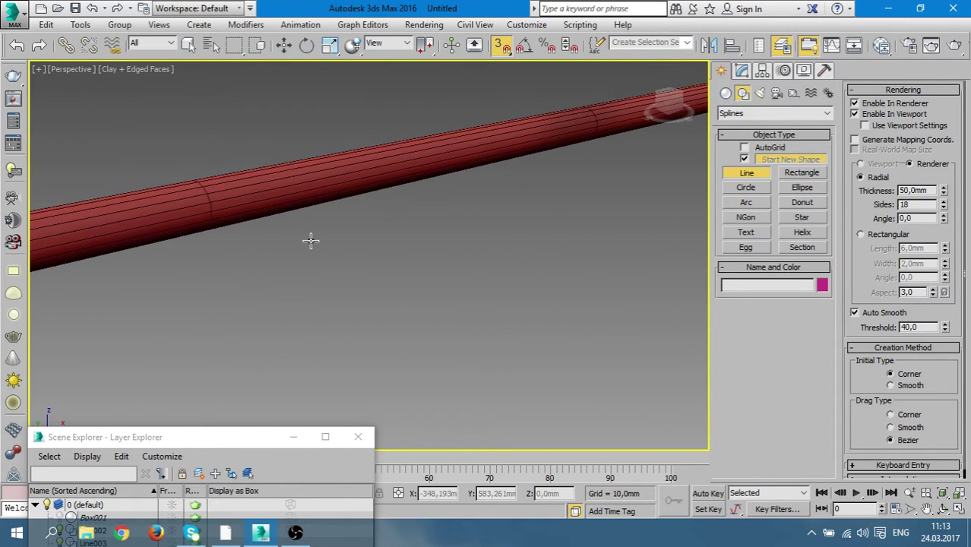
pyautogui.click(213, 207)
pyautogui.scroll(-5, 278, 256)
pyautogui.scroll(-3, 285, 256)
# Stretch the line to the far rail and finish it as the 50mm crossbar Line007
pyautogui.moveTo(285, 257)
pyautogui.keyDown('alt'); pyautogui.mouseDown(button='middle')
pyautogui.moveTo(427, 288)
pyautogui.moveTo(520, 293)
pyautogui.mouseUp(button='middle'); pyautogui.keyUp('alt')
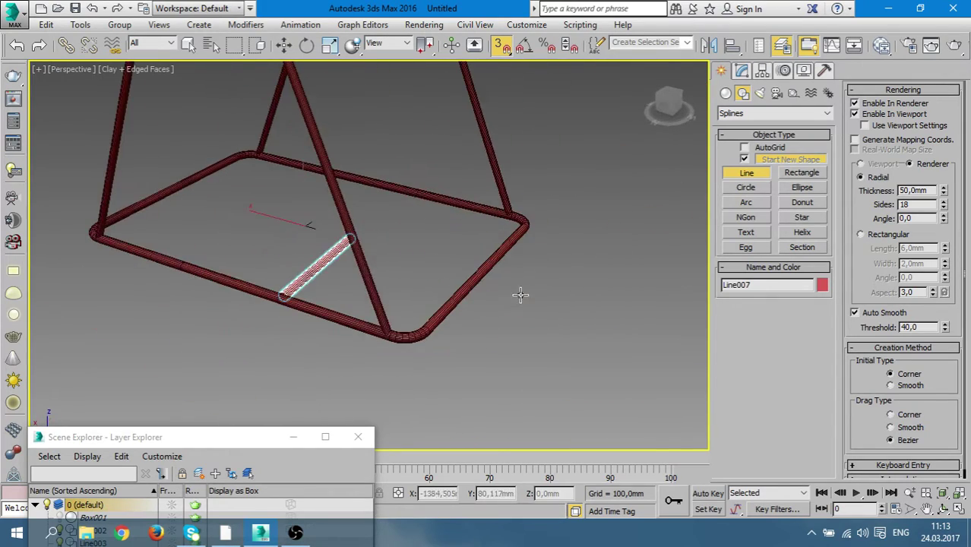
pyautogui.scroll(5, 406, 193)
pyautogui.scroll(3, 406, 194)
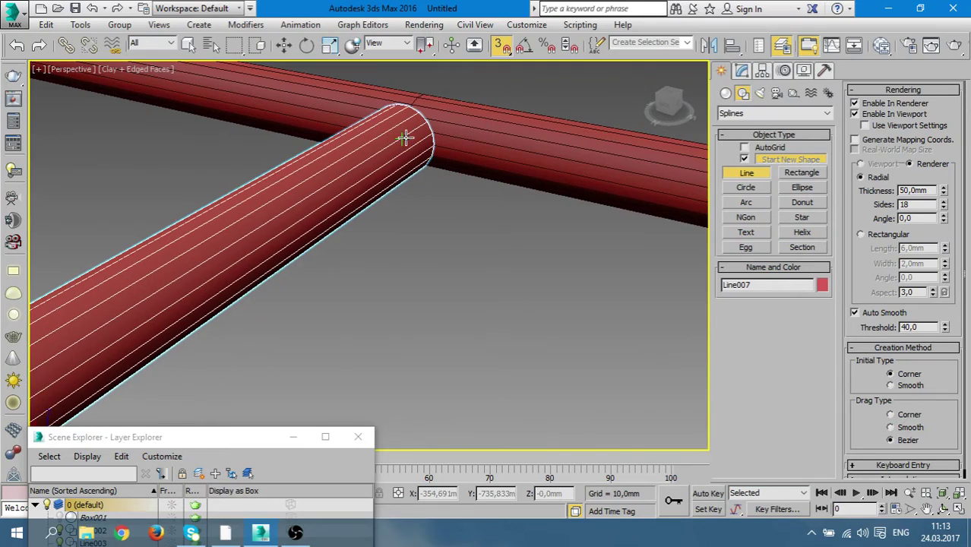
pyautogui.rightClick(466, 258)
pyautogui.scroll(-5, 468, 266)
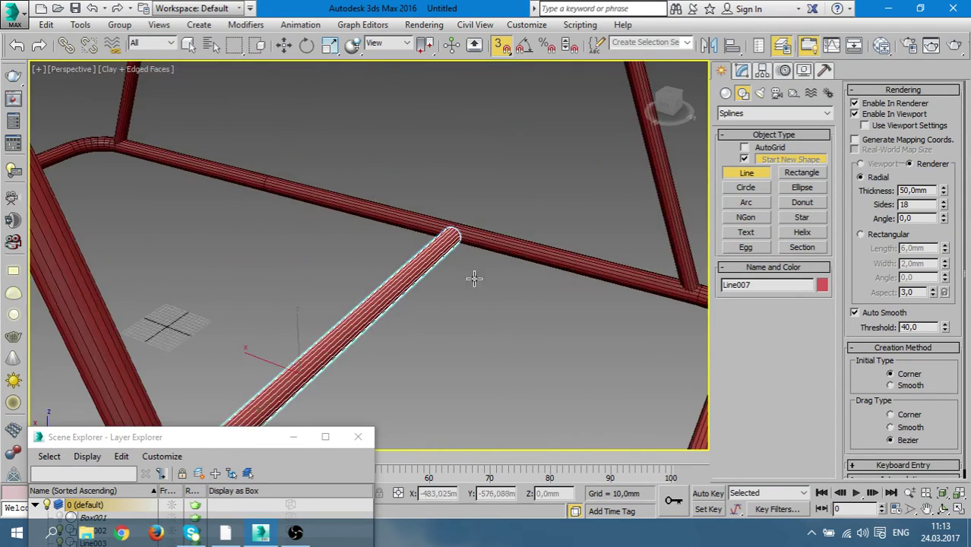
pyautogui.scroll(3, 374, 293)
pyautogui.moveTo(374, 293)
pyautogui.keyDown('alt'); pyautogui.mouseDown(button='middle')
pyautogui.moveTo(320, 265)
pyautogui.moveTo(456, 342)
pyautogui.mouseUp(button='middle'); pyautogui.keyUp('alt')
pyautogui.scroll(3, 292, 238)
pyautogui.scroll(-3, 319, 264)
# In Vertex mode, move Line007's right and left end points onto the frame rails
pyautogui.press('w')
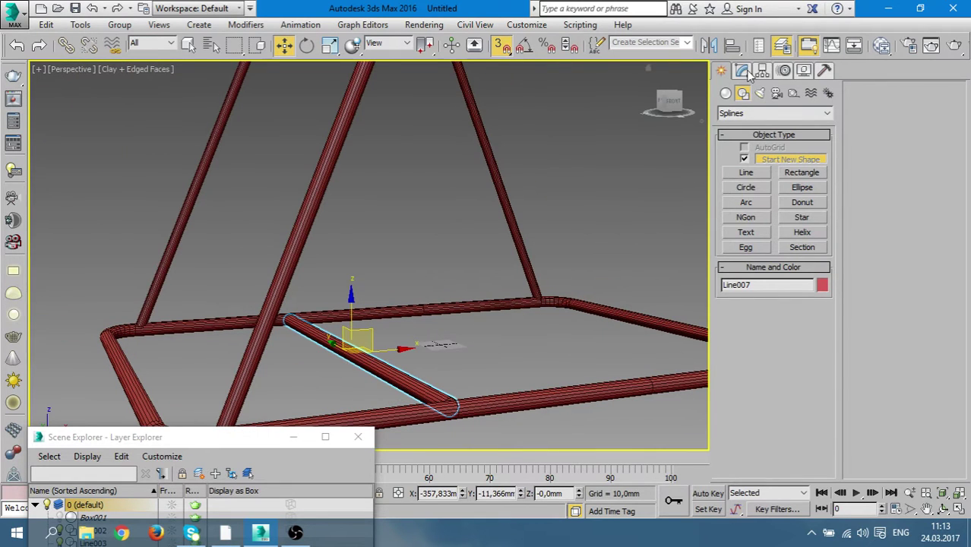
pyautogui.click(742, 70)
pyautogui.click(886, 126)
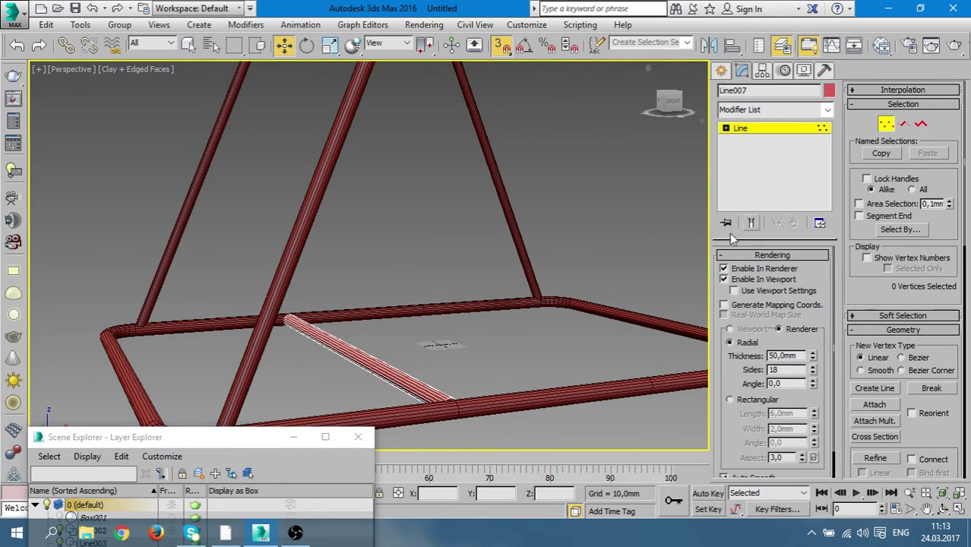
pyautogui.keyDown('alt'); pyautogui.moveTo(532, 342); pyautogui.dragTo(616, 392, button='middle'); pyautogui.keyUp('alt')
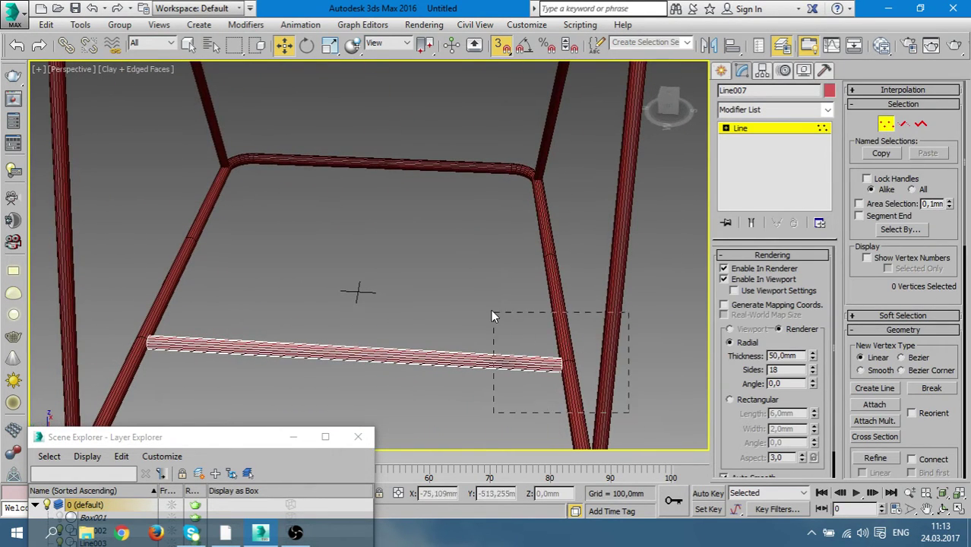
pyautogui.moveTo(492, 316); pyautogui.dragTo(493, 320)
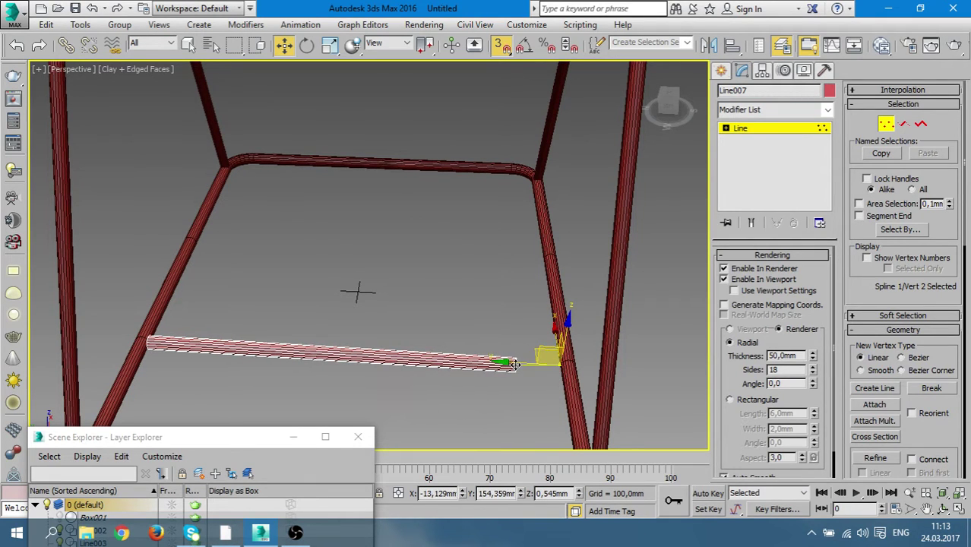
pyautogui.hotkey('ctrl', 'z')
pyautogui.hotkey('ctrl', 'y')
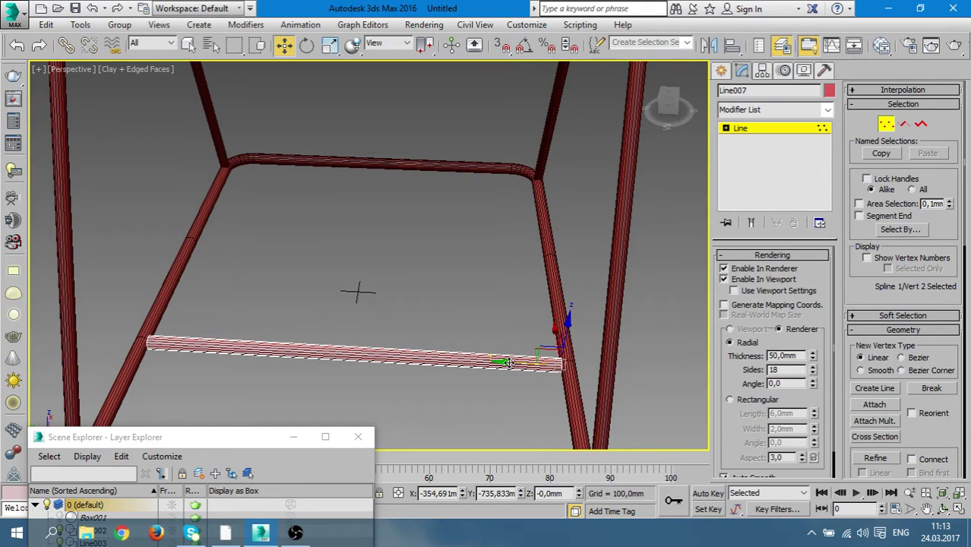
pyautogui.moveTo(507, 362); pyautogui.dragTo(529, 363)
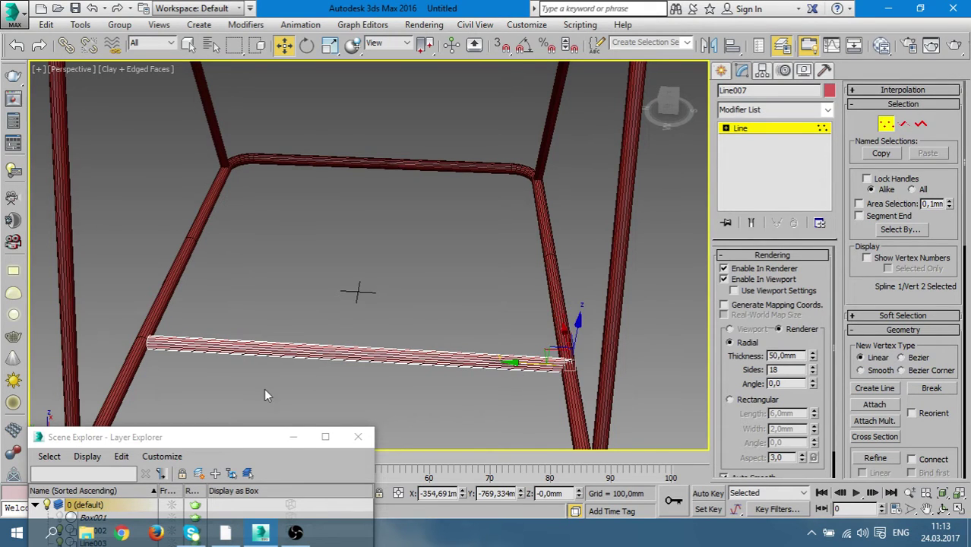
pyautogui.moveTo(86, 303); pyautogui.dragTo(86, 305)
pyautogui.moveTo(99, 342); pyautogui.dragTo(95, 342)
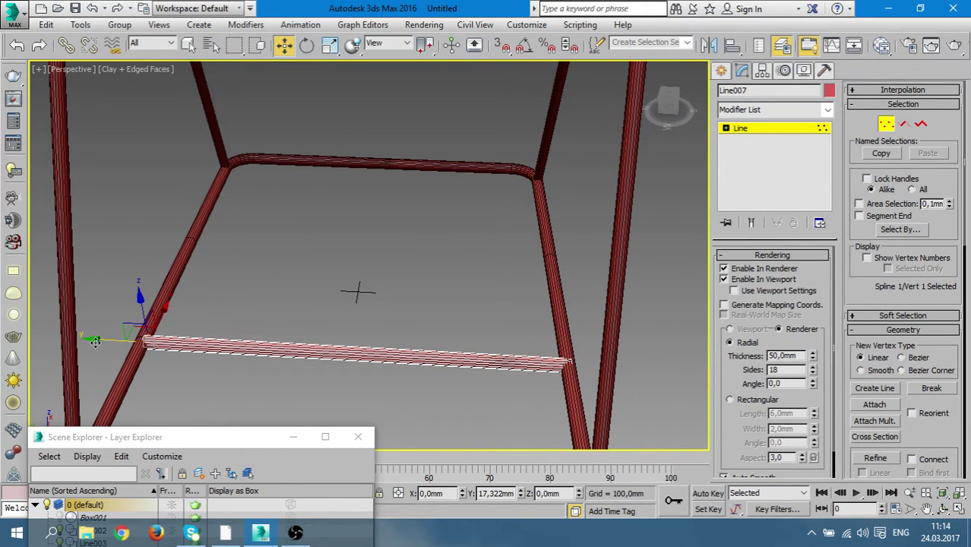
pyautogui.click(590, 370)
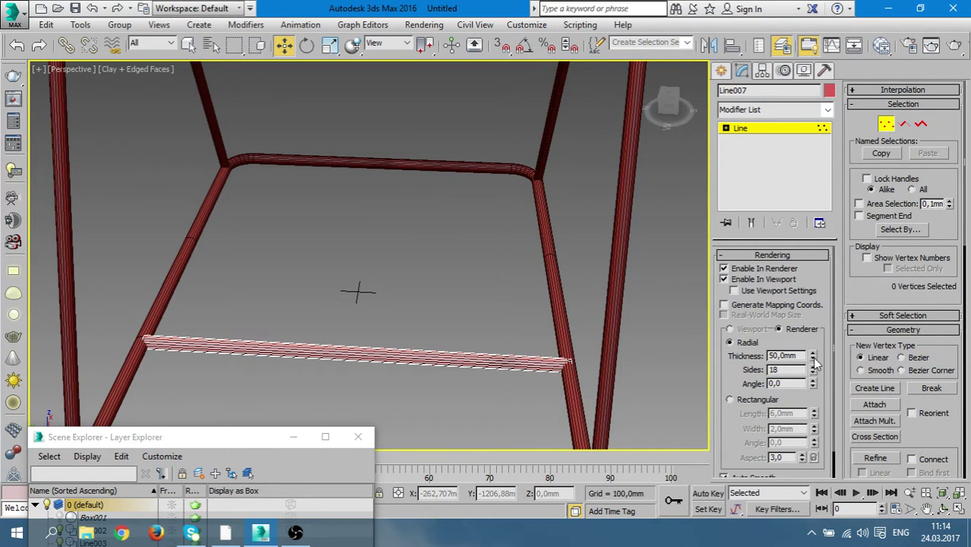
# Reduce the crossbar's rendering thickness to 38,5mm and reselect the tube
pyautogui.moveTo(813, 360); pyautogui.dragTo(802, 373)
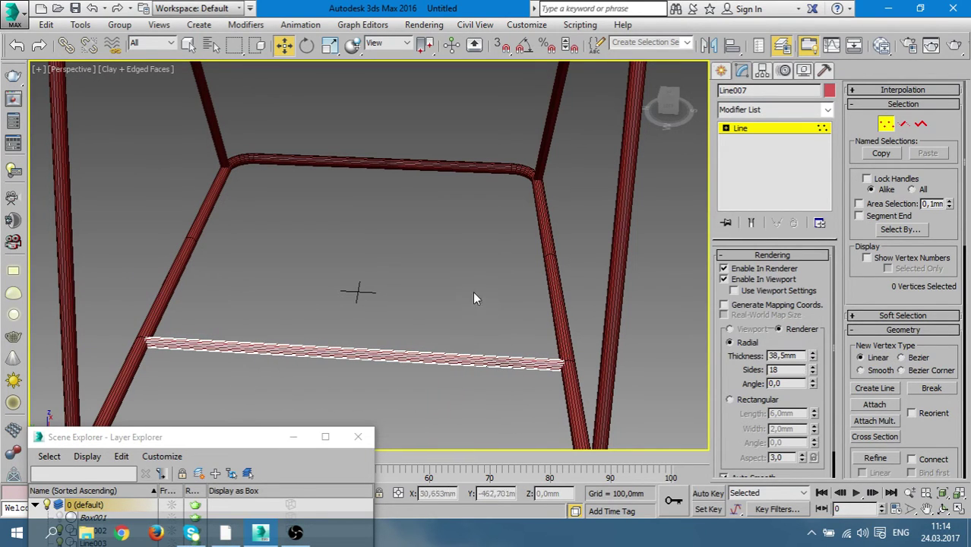
pyautogui.moveTo(459, 295)
pyautogui.keyDown('alt'); pyautogui.mouseDown(button='middle')
pyautogui.moveTo(441, 294)
pyautogui.moveTo(661, 177)
pyautogui.mouseUp(button='middle'); pyautogui.keyUp('alt')
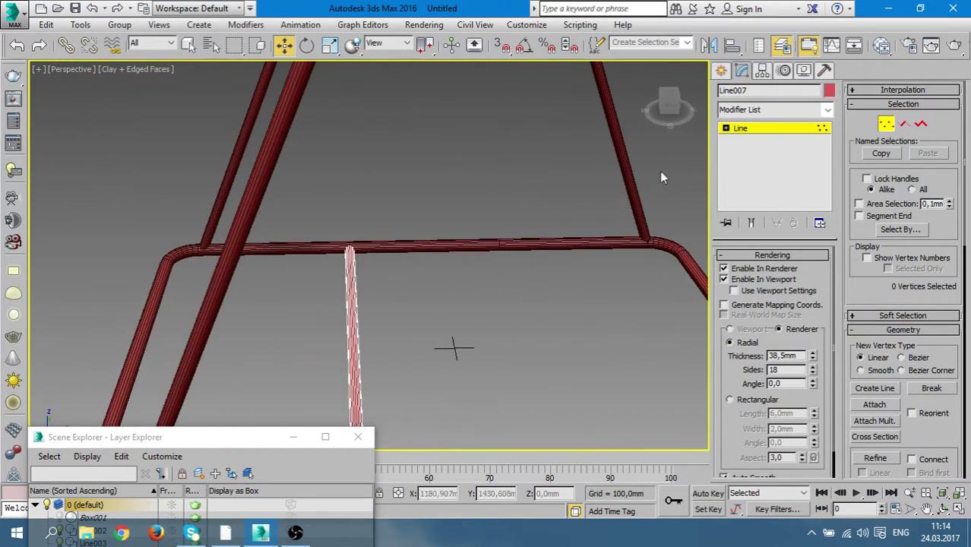
pyautogui.click(532, 328)
pyautogui.moveTo(534, 334)
pyautogui.keyDown('alt'); pyautogui.mouseDown(button='middle')
pyautogui.moveTo(454, 275)
pyautogui.moveTo(344, 298)
pyautogui.mouseUp(button='middle'); pyautogui.keyUp('alt')
pyautogui.click(339, 298)
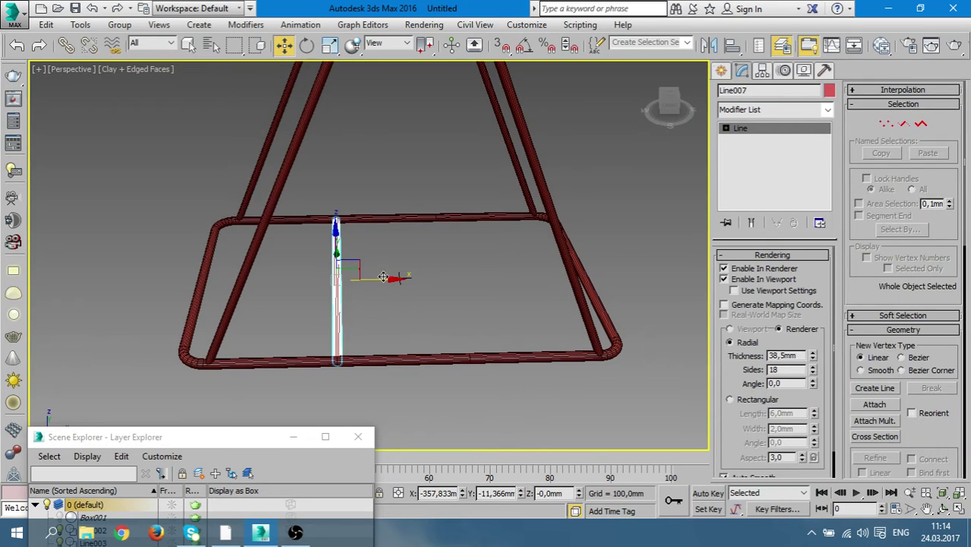
# Shift-drag Line007 along X and clone it as an Instance further along the base
pyautogui.keyDown('shift'); pyautogui.moveTo(383, 277); pyautogui.dragTo(512, 308); pyautogui.keyUp('shift')
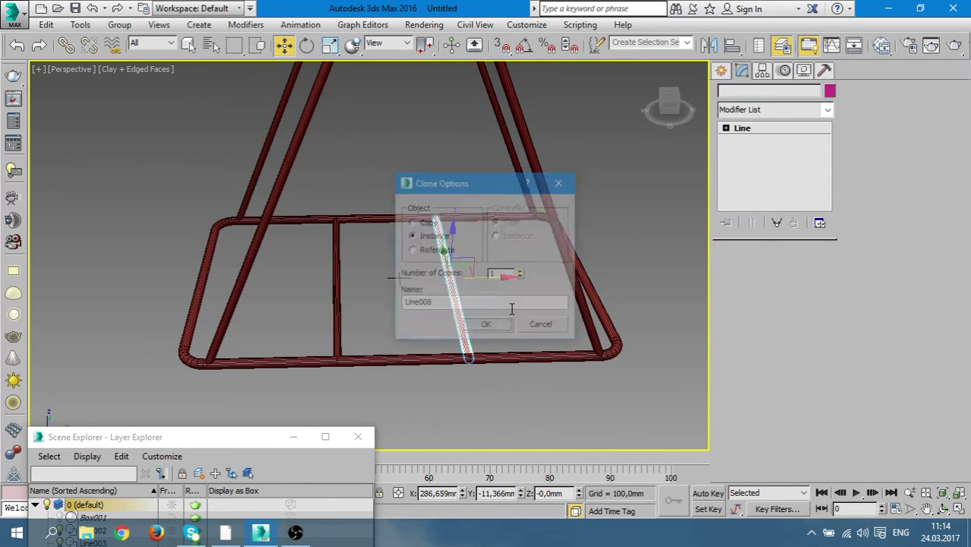
pyautogui.click(497, 330)
pyautogui.click(501, 330)
pyautogui.moveTo(502, 330)
pyautogui.keyDown('alt'); pyautogui.mouseDown(button='middle')
pyautogui.moveTo(468, 325)
pyautogui.moveTo(535, 338)
pyautogui.moveTo(507, 256)
pyautogui.moveTo(498, 358)
pyautogui.moveTo(585, 322)
pyautogui.moveTo(605, 273)
pyautogui.moveTo(583, 295)
pyautogui.moveTo(569, 343)
pyautogui.moveTo(597, 358)
pyautogui.mouseUp(button='middle'); pyautogui.keyUp('alt')
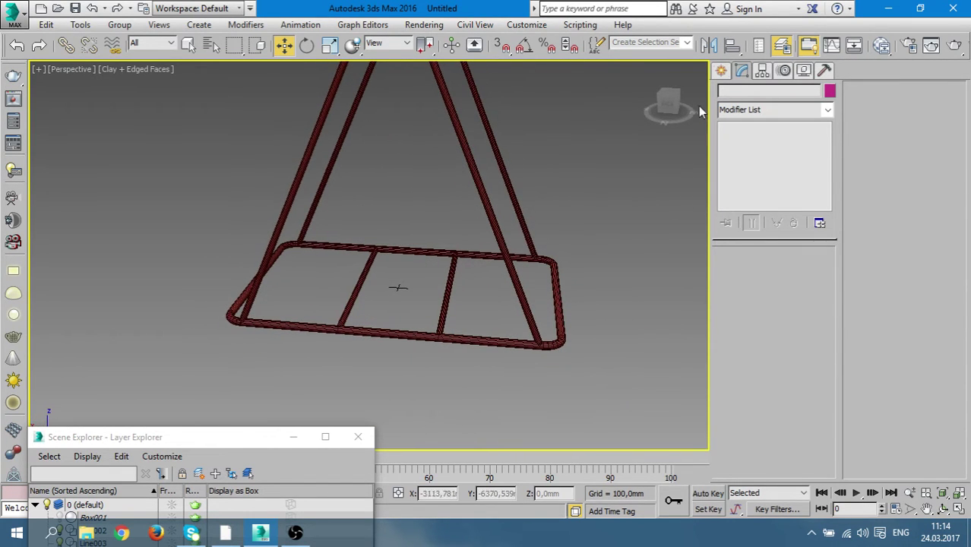
pyautogui.moveTo(552, 237)
pyautogui.keyDown('alt'); pyautogui.mouseDown(button='middle')
pyautogui.moveTo(574, 255)
pyautogui.moveTo(563, 266)
pyautogui.mouseUp(button='middle'); pyautogui.keyUp('alt')
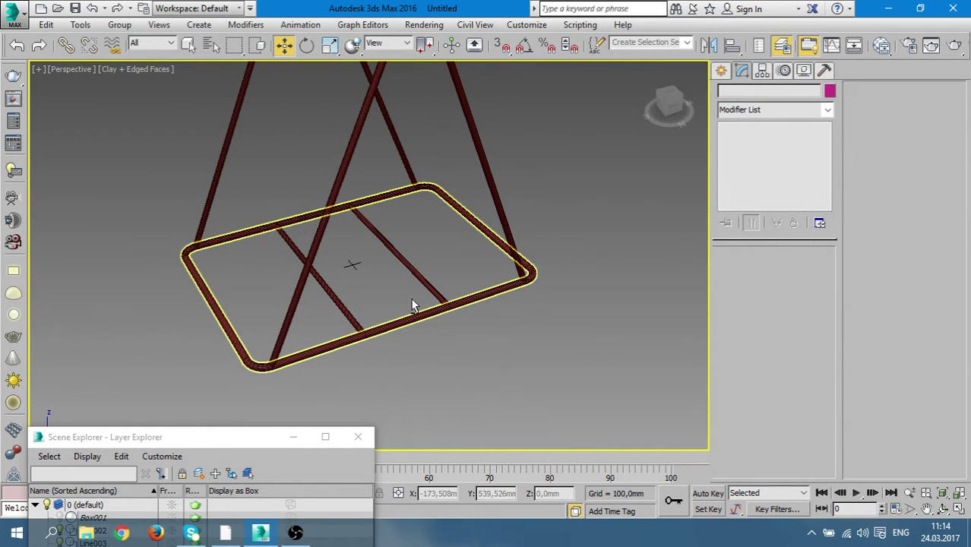
pyautogui.moveTo(412, 300)
pyautogui.keyDown('alt'); pyautogui.mouseDown(button='middle')
pyautogui.moveTo(458, 251)
pyautogui.moveTo(468, 218)
pyautogui.mouseUp(button='middle'); pyautogui.keyUp('alt')
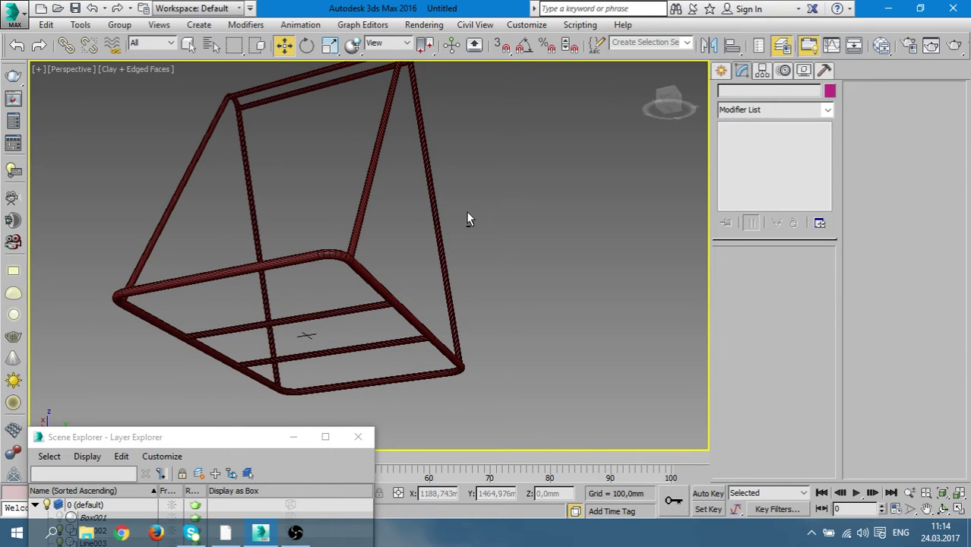
# With the Line tool and snaps on, start a line in the maximized Front view, then cancel it
pyautogui.click(721, 72)
pyautogui.click(747, 173)
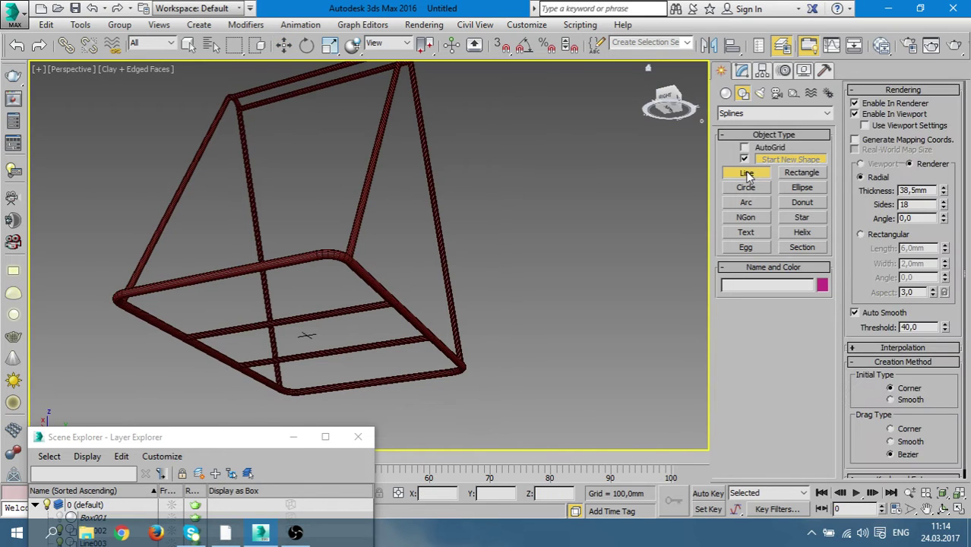
pyautogui.hotkey('alt', 'w')
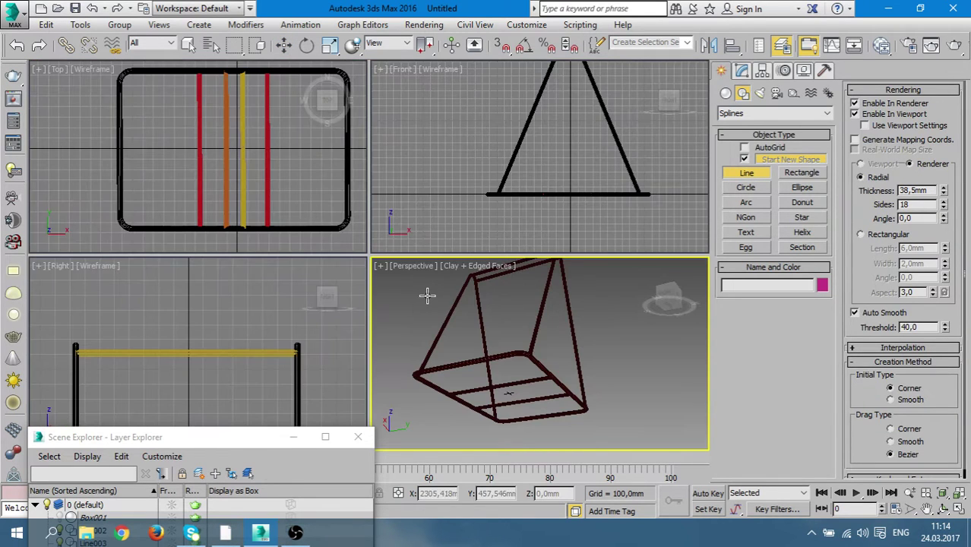
pyautogui.click(517, 206)
pyautogui.hotkey('alt', 'w')
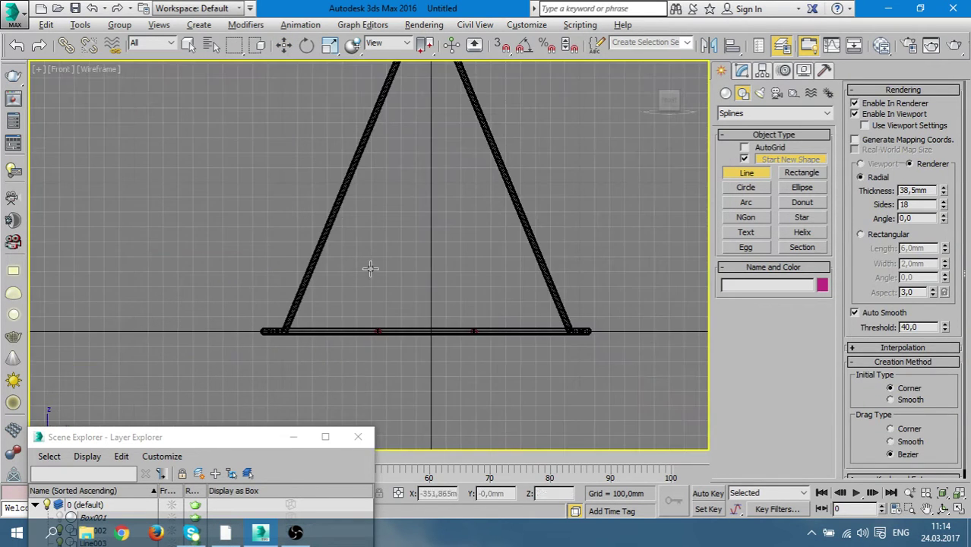
pyautogui.scroll(3, 282, 334)
pyautogui.scroll(3, 285, 340)
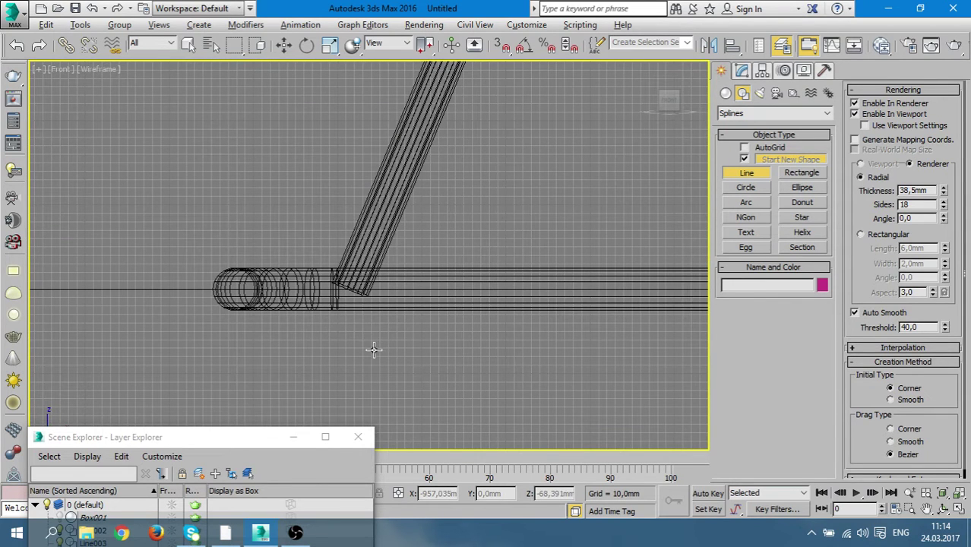
pyautogui.press('s')
pyautogui.scroll(-2, 373, 353)
pyautogui.moveTo(373, 353); pyautogui.dragTo(373, 307, button='middle')
pyautogui.click(357, 268)
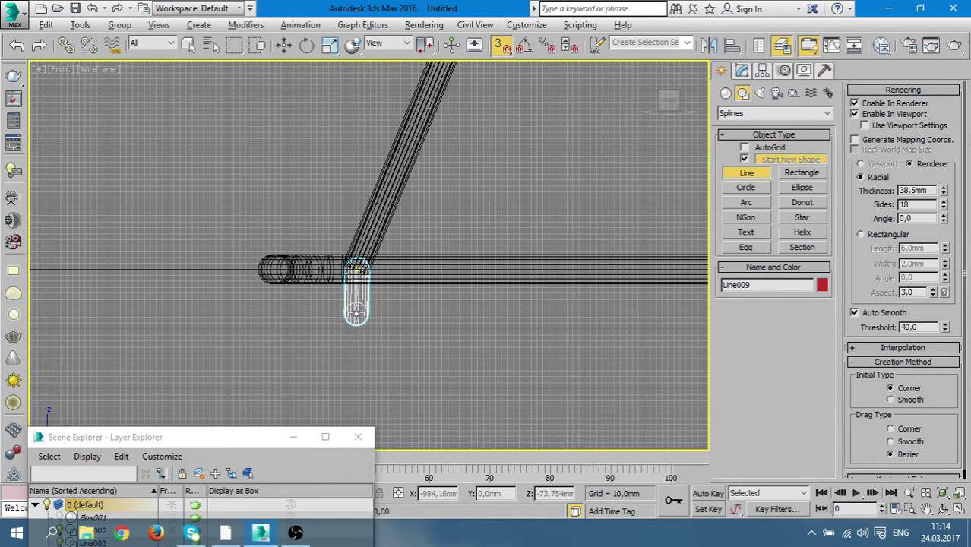
pyautogui.rightClick(360, 321)
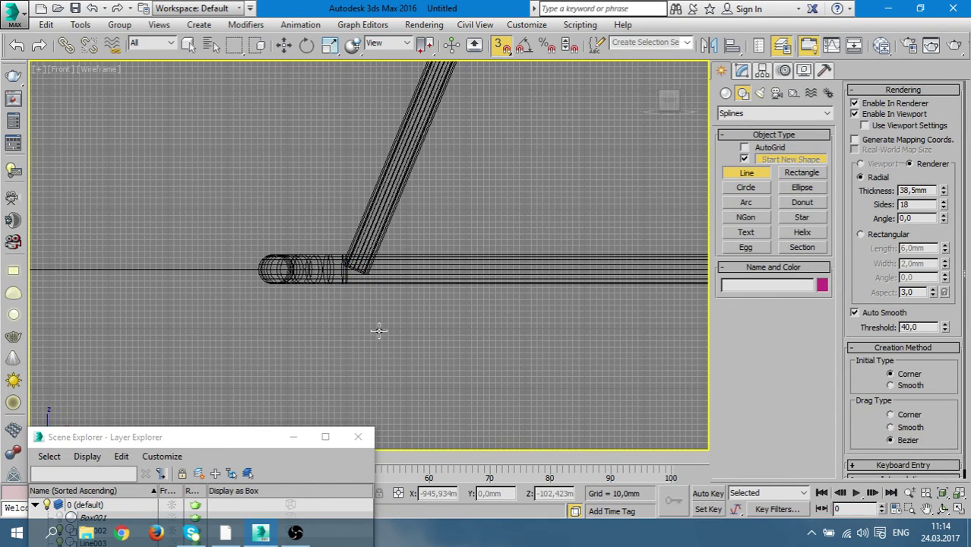
# Orbit the Perspective view, then start and cancel another line below the tube joint in Front view
pyautogui.hotkey('alt', 'w')
pyautogui.rightClick(486, 386)
pyautogui.hotkey('alt', 'w')
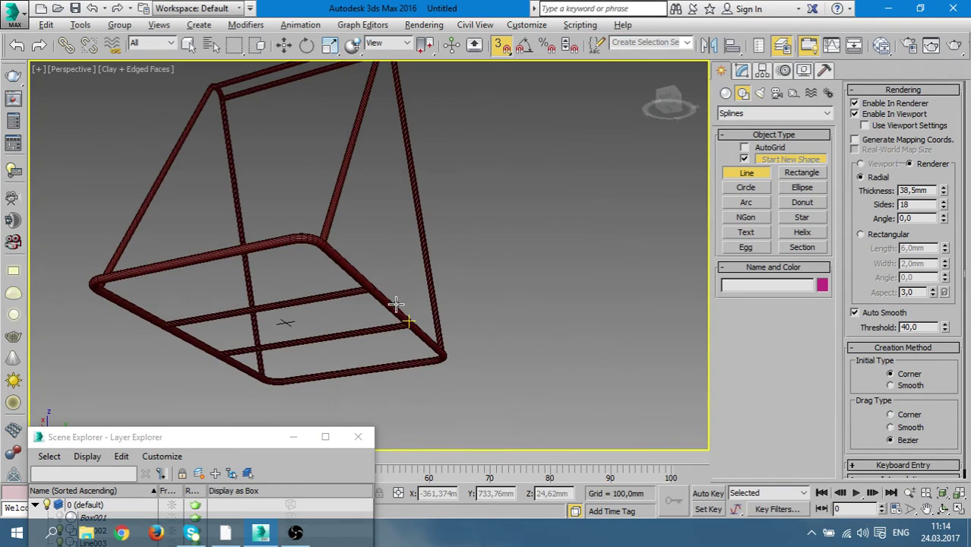
pyautogui.keyDown('alt'); pyautogui.moveTo(396, 304); pyautogui.dragTo(353, 351, button='middle'); pyautogui.keyUp('alt')
pyautogui.hotkey('alt', 'w')
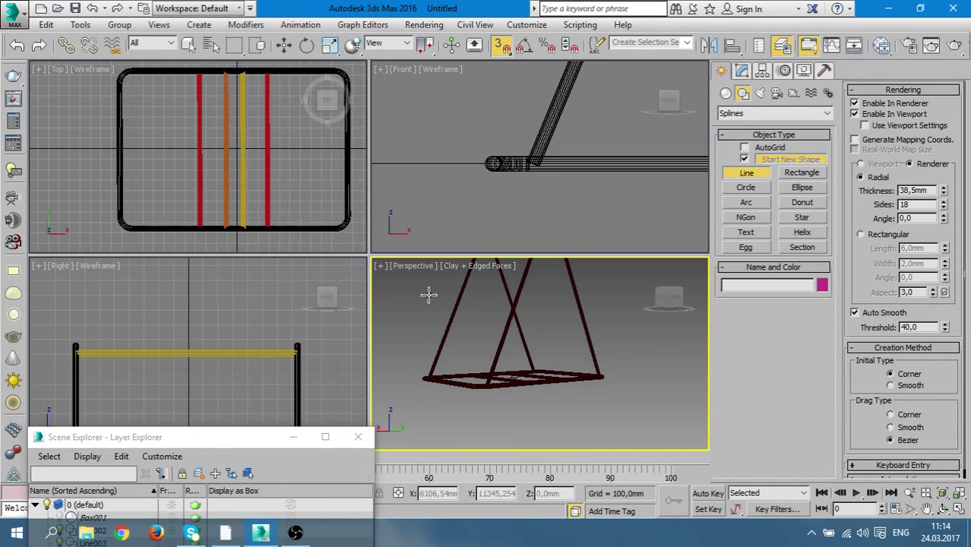
pyautogui.click(540, 190)
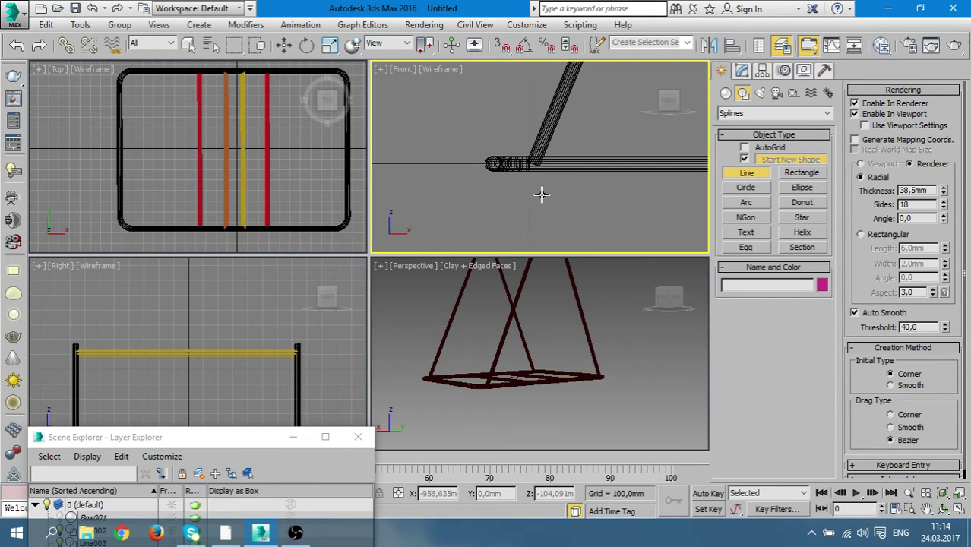
pyautogui.click(532, 162)
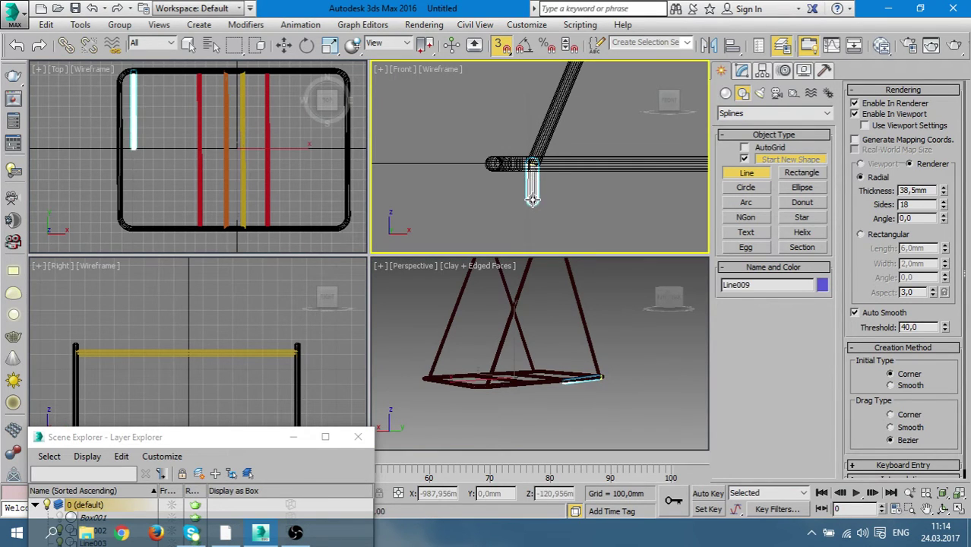
pyautogui.rightClick(537, 216)
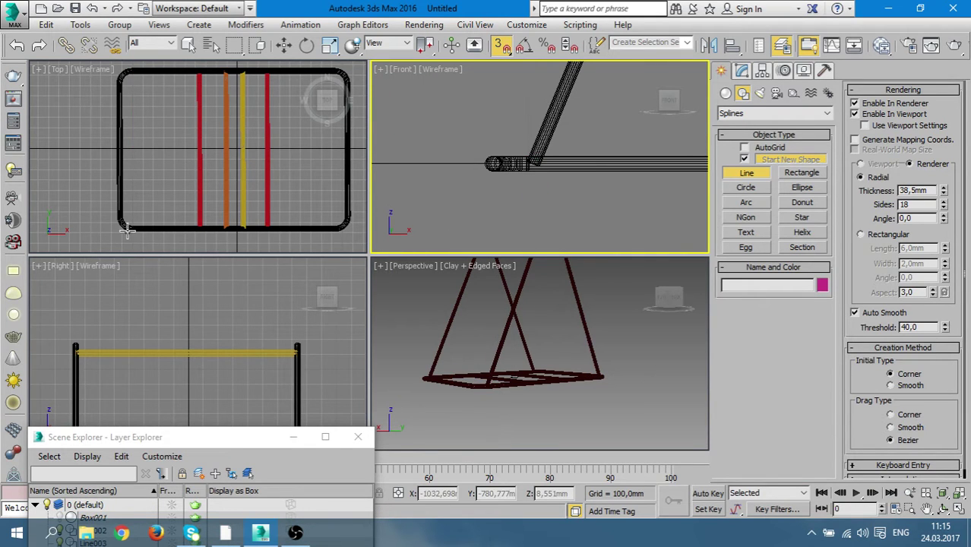
pyautogui.scroll(3, 129, 231)
pyautogui.scroll(3, 132, 230)
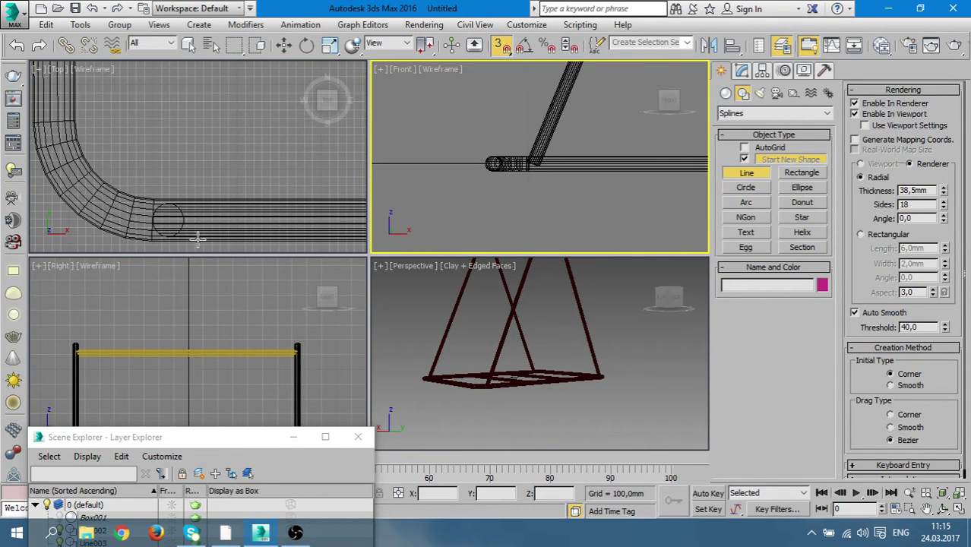
# Start and cancel lines at the rounded corner in Top view and the tube end in Right view
pyautogui.click(194, 187)
pyautogui.click(174, 197)
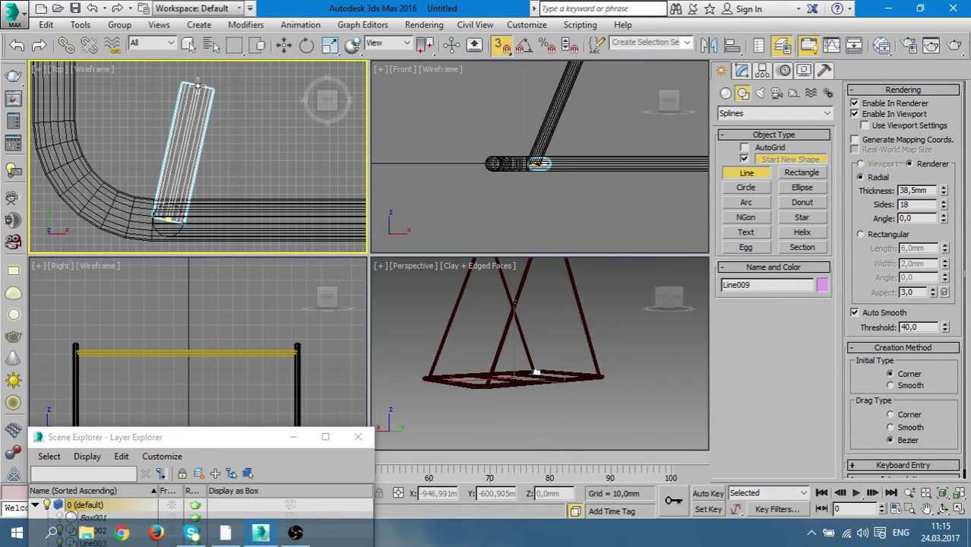
pyautogui.rightClick(198, 83)
pyautogui.rightClick(180, 414)
pyautogui.scroll(-3, 180, 414)
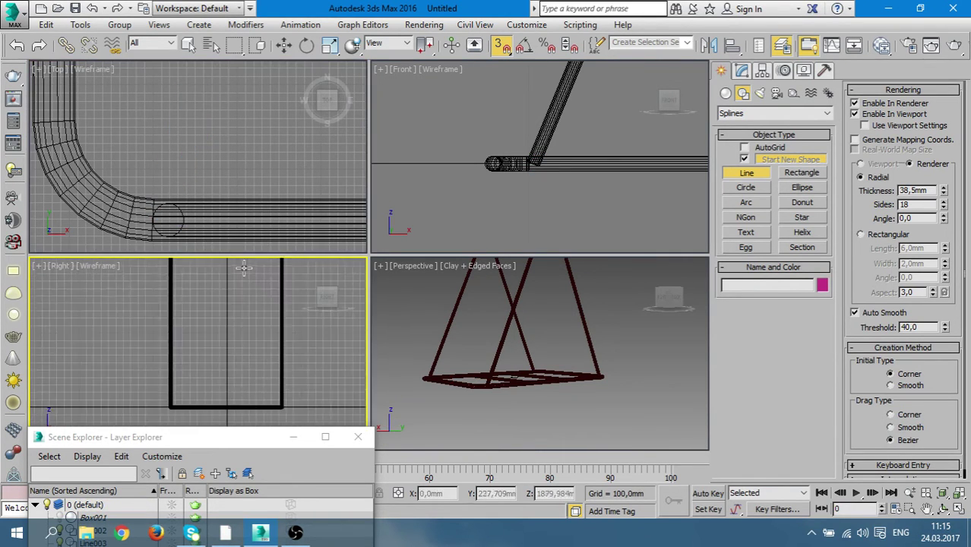
pyautogui.scroll(3, 245, 314)
pyautogui.scroll(3, 231, 306)
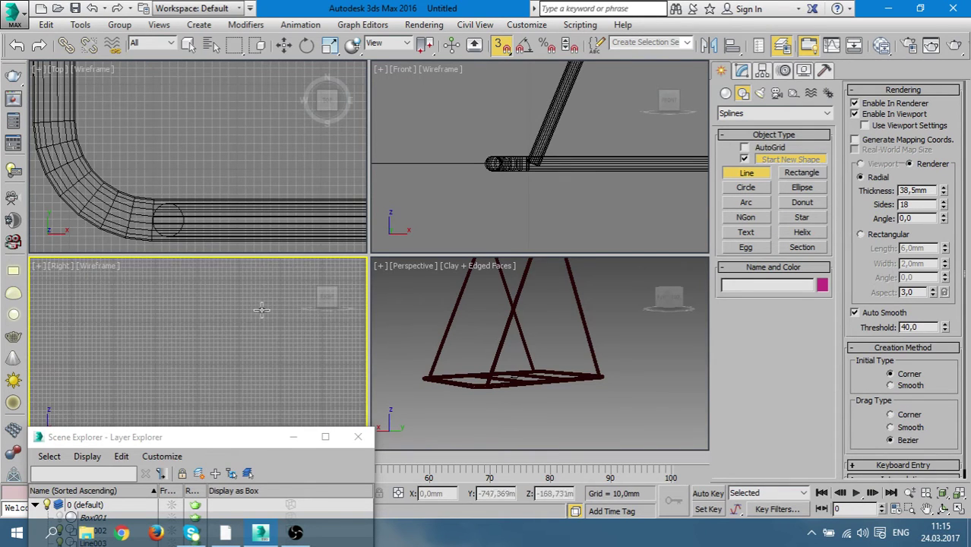
pyautogui.moveTo(232, 305)
pyautogui.mouseDown(button='middle')
pyautogui.moveTo(221, 397)
pyautogui.moveTo(222, 358)
pyautogui.mouseUp(button='middle')
pyautogui.click(220, 299)
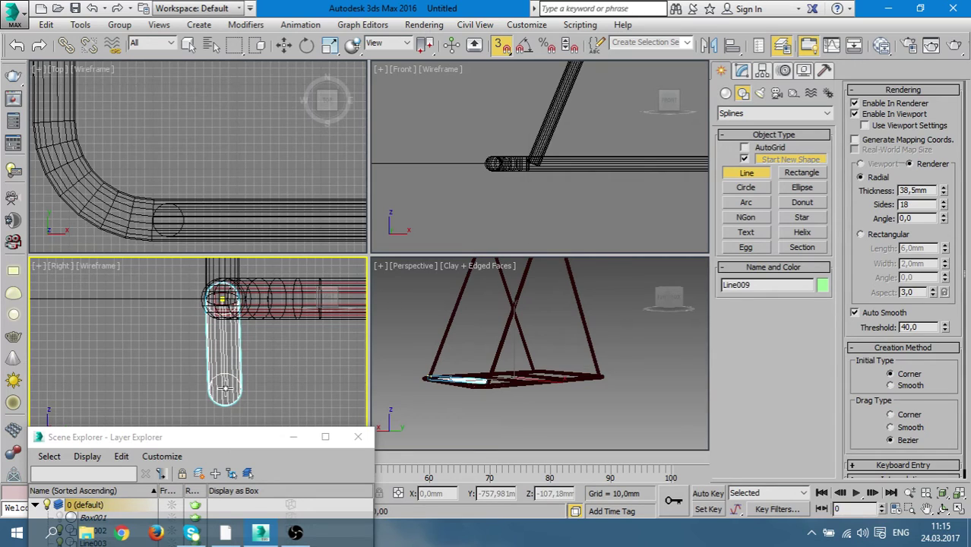
pyautogui.rightClick(224, 389)
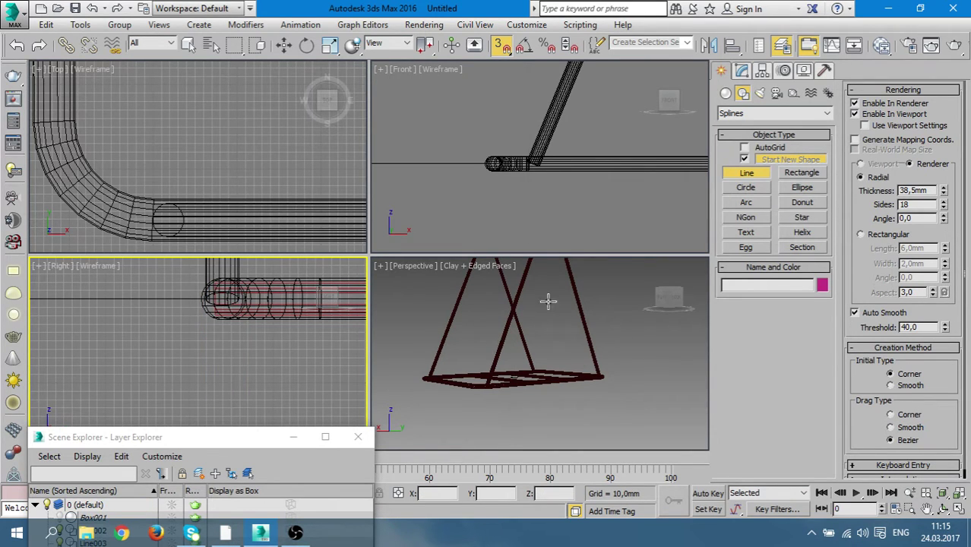
# In the maximized Perspective view, start and cancel a line near the frame's front corner
pyautogui.rightClick(530, 385)
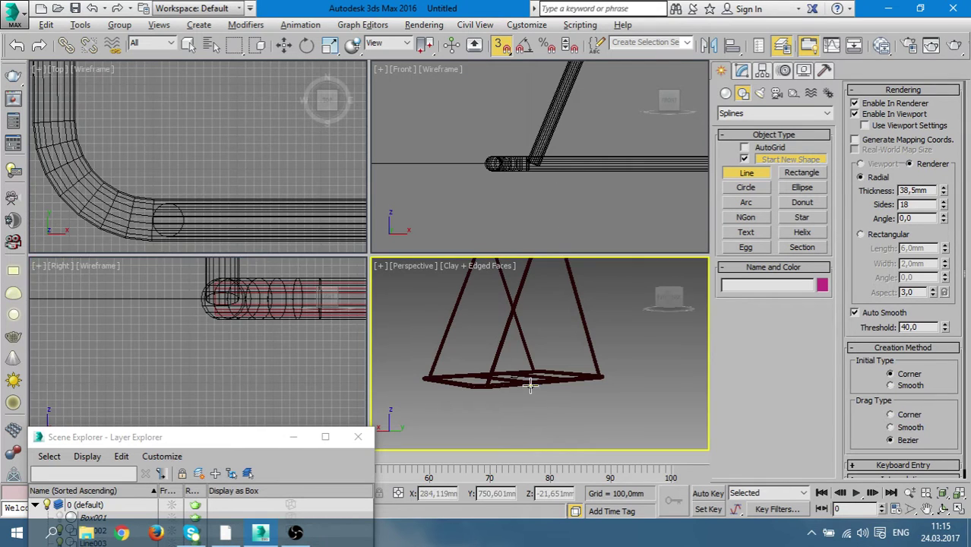
pyautogui.hotkey('alt', 'w')
pyautogui.moveTo(391, 372)
pyautogui.keyDown('alt'); pyautogui.mouseDown(button='middle')
pyautogui.moveTo(336, 362)
pyautogui.moveTo(405, 302)
pyautogui.moveTo(386, 330)
pyautogui.moveTo(395, 365)
pyautogui.mouseUp(button='middle'); pyautogui.keyUp('alt')
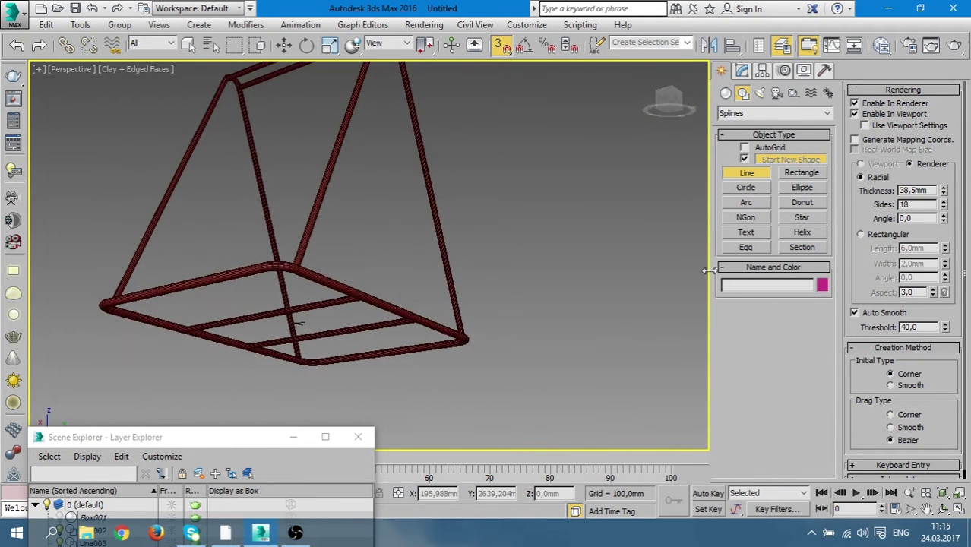
pyautogui.moveTo(462, 360)
pyautogui.keyDown('alt'); pyautogui.mouseDown(button='middle')
pyautogui.moveTo(373, 372)
pyautogui.moveTo(446, 379)
pyautogui.mouseUp(button='middle'); pyautogui.keyUp('alt')
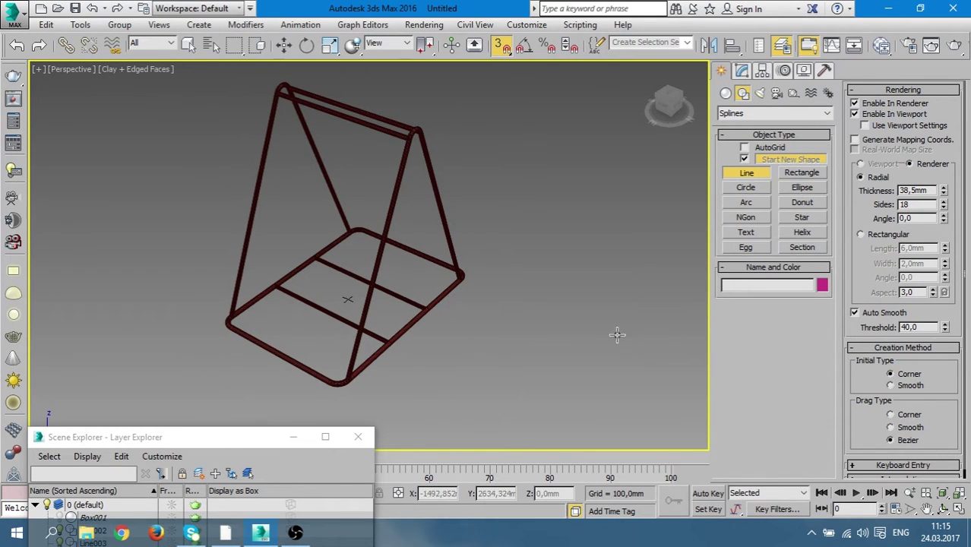
pyautogui.click(486, 380)
pyautogui.rightClick(498, 338)
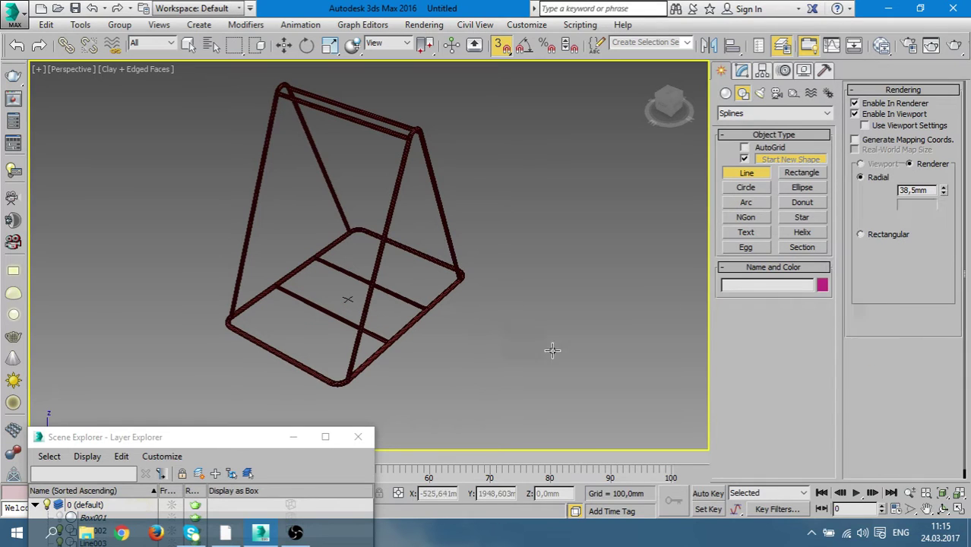
# Create a small standard cylinder beside the frame and select it with the Move tool
pyautogui.click(726, 93)
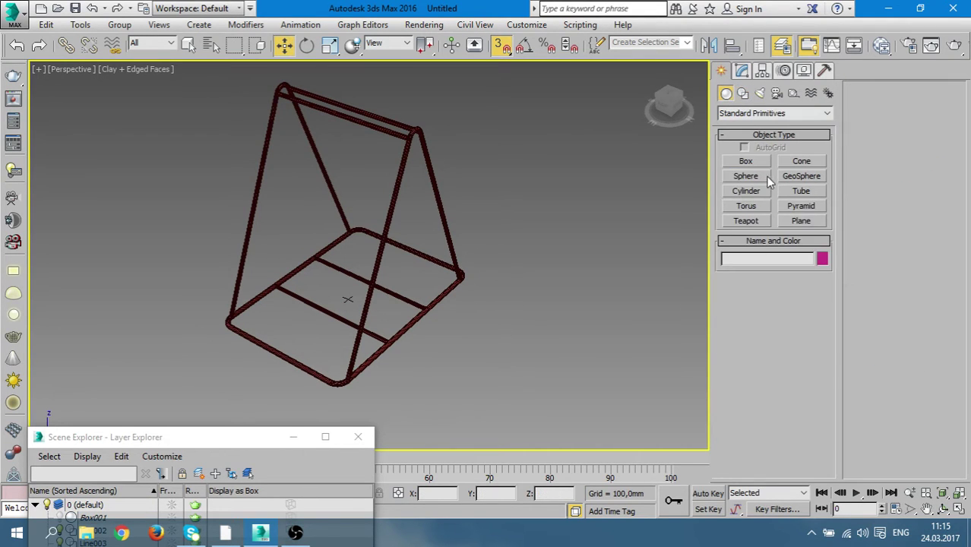
pyautogui.click(760, 193)
pyautogui.moveTo(446, 371); pyautogui.dragTo(449, 371)
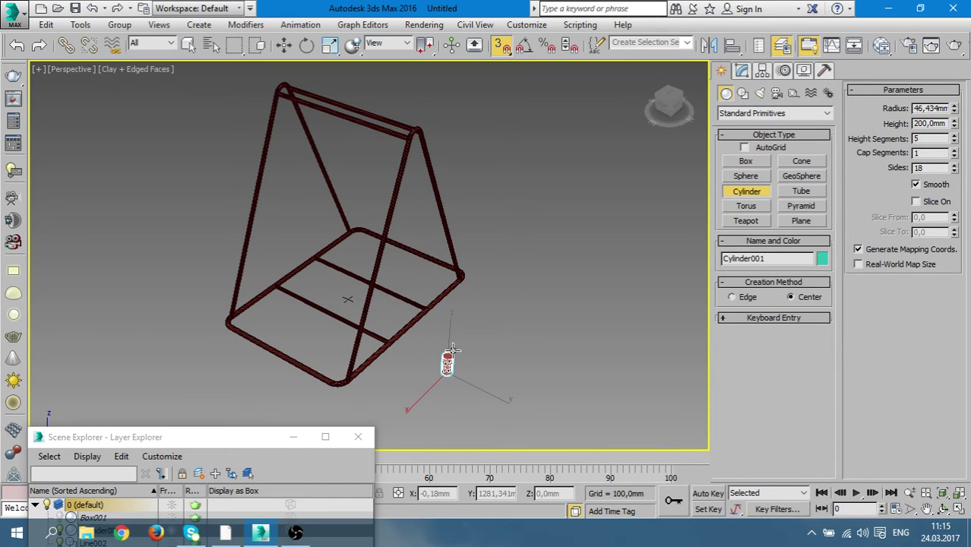
pyautogui.press('w')
pyautogui.hotkey('alt', 'w')
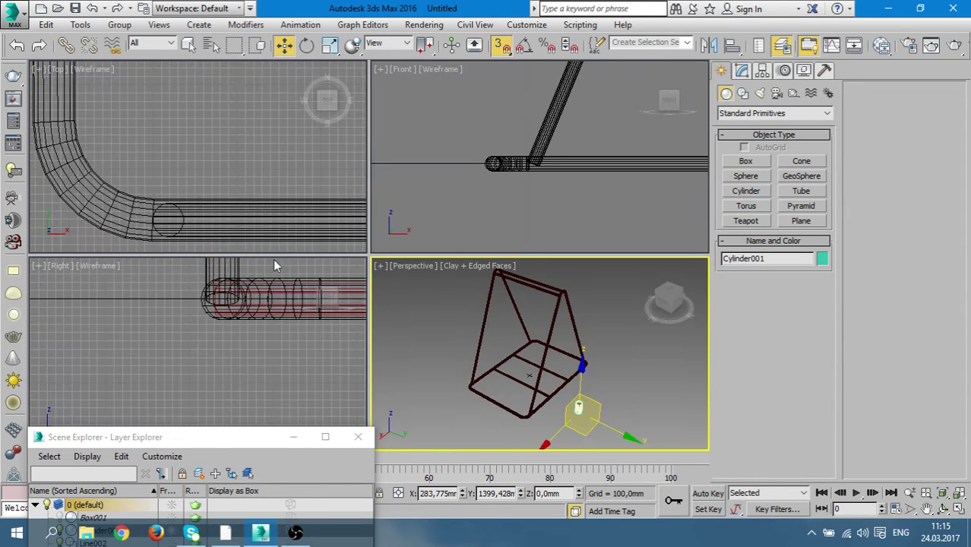
pyautogui.click(234, 298)
pyautogui.hotkey('ctrl', 'd')
# In the maximized Top view, move the cylinder onto the pipe end near the base corner
pyautogui.click(268, 178)
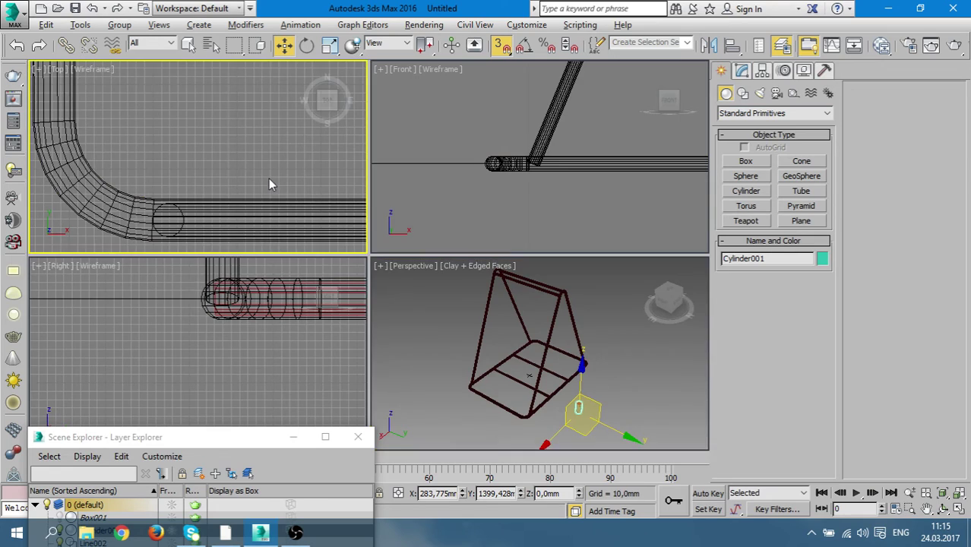
pyautogui.hotkey('alt', 'w')
pyautogui.press('z')
pyautogui.scroll(-5, 294, 199)
pyautogui.scroll(-3, 380, 256)
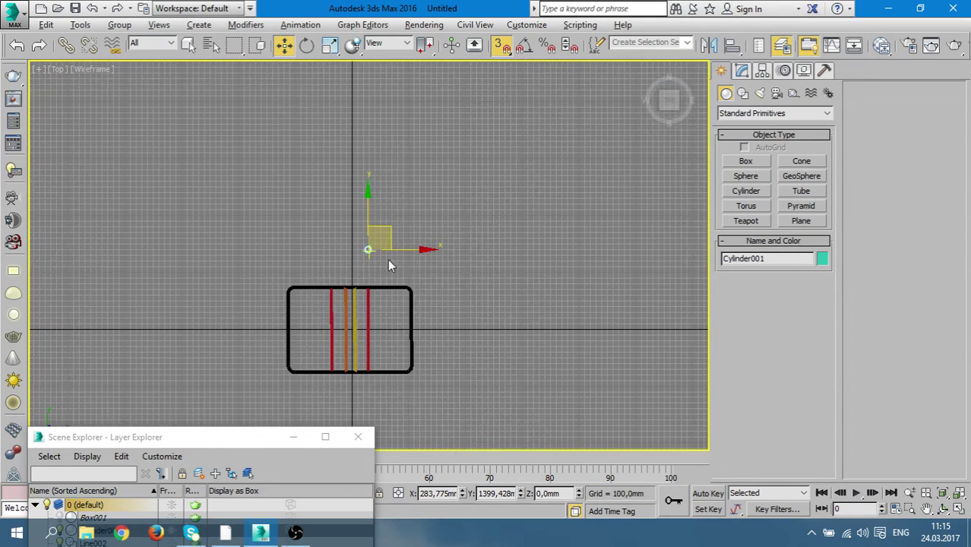
pyautogui.moveTo(433, 249); pyautogui.dragTo(488, 190, button='middle')
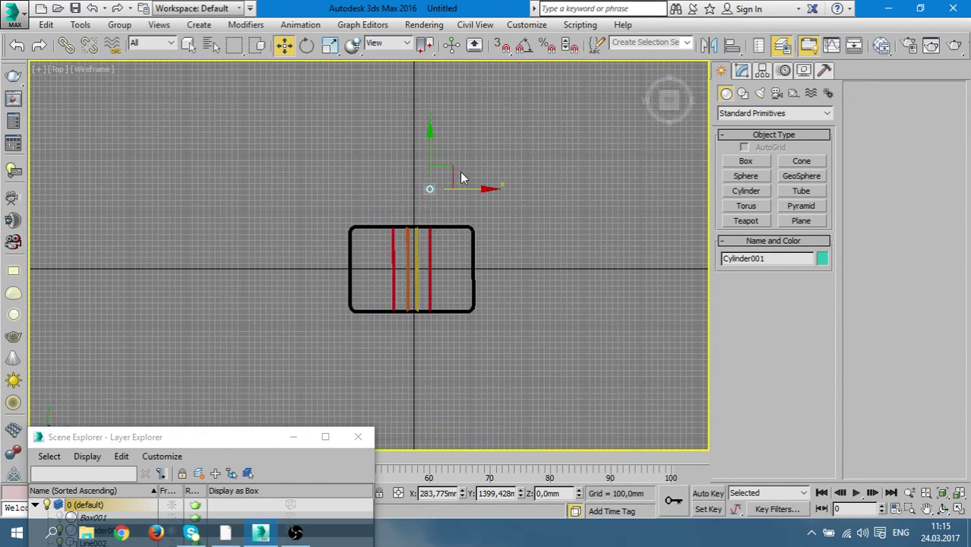
pyautogui.moveTo(455, 176); pyautogui.dragTo(389, 263)
pyautogui.scroll(1, 389, 264)
pyautogui.scroll(5, 357, 293)
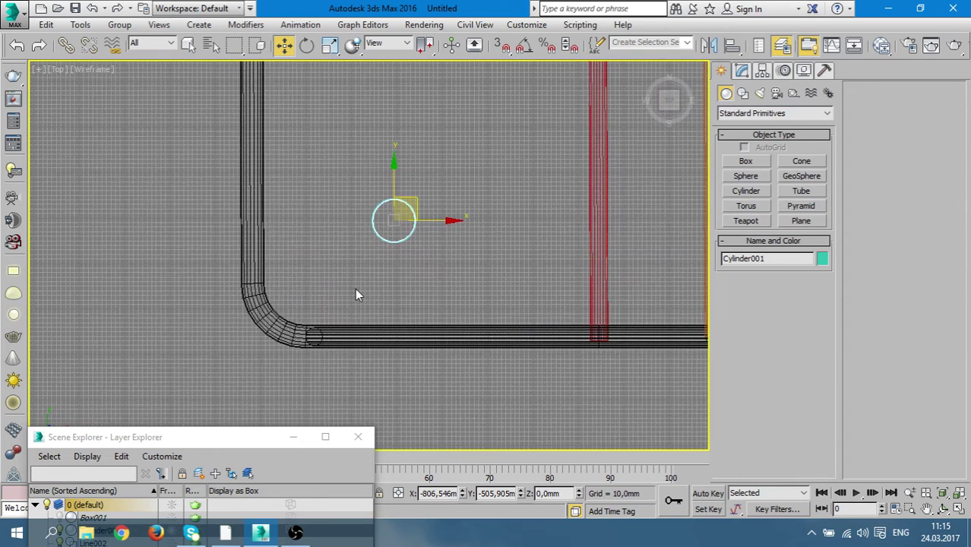
pyautogui.moveTo(382, 298); pyautogui.dragTo(407, 268, button='middle')
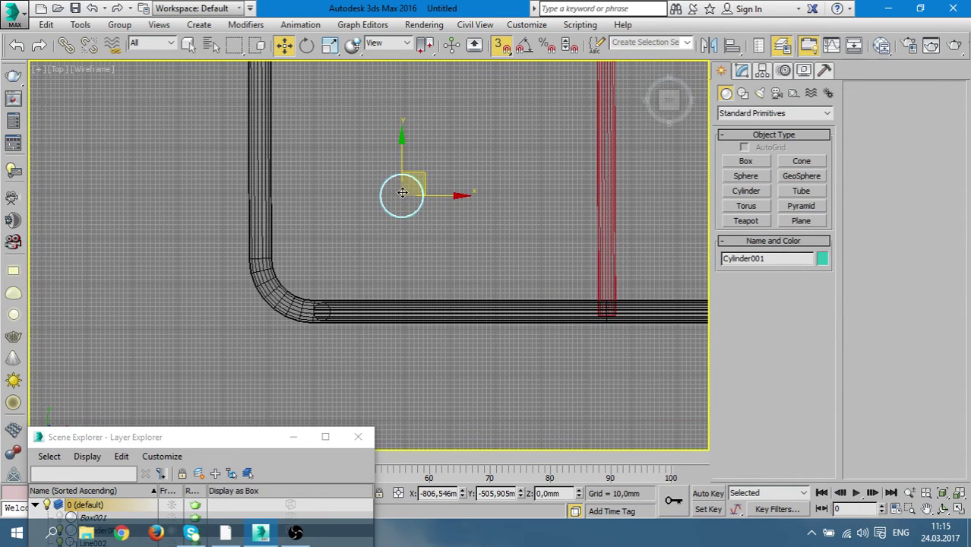
pyautogui.moveTo(403, 195); pyautogui.dragTo(334, 310)
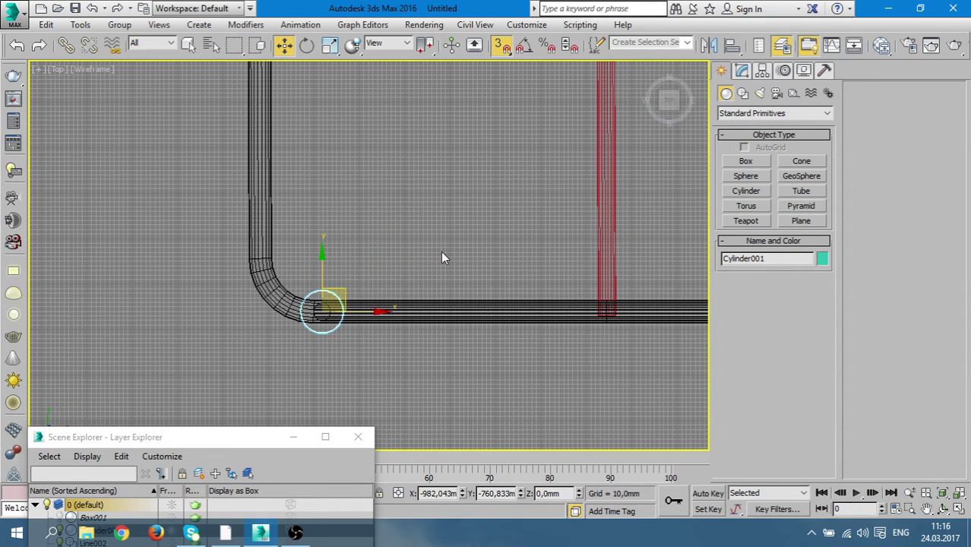
# With snaps on in Perspective, lower the cylinder onto the base and nudge it along X onto the tube
pyautogui.hotkey('alt', 'w')
pyautogui.rightClick(466, 369)
pyautogui.hotkey('alt', 'w')
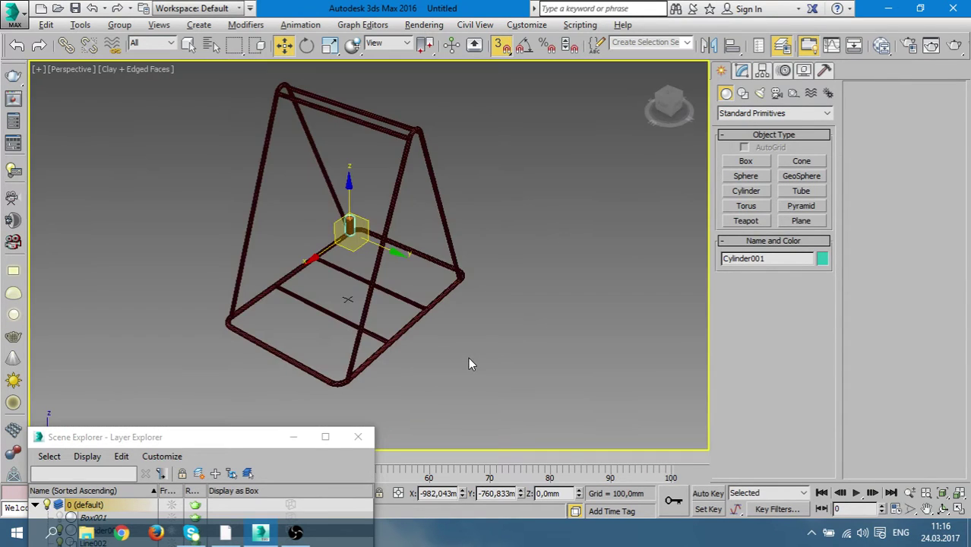
pyautogui.press('z')
pyautogui.scroll(-3, 385, 352)
pyautogui.keyDown('alt'); pyautogui.moveTo(450, 299); pyautogui.dragTo(503, 306, button='middle'); pyautogui.keyUp('alt')
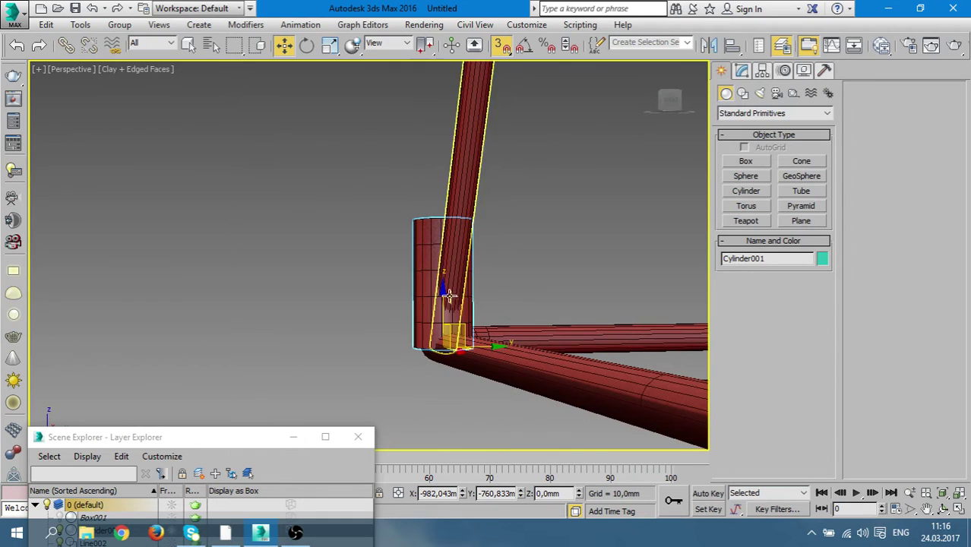
pyautogui.press('s')
pyautogui.moveTo(441, 295); pyautogui.dragTo(451, 407)
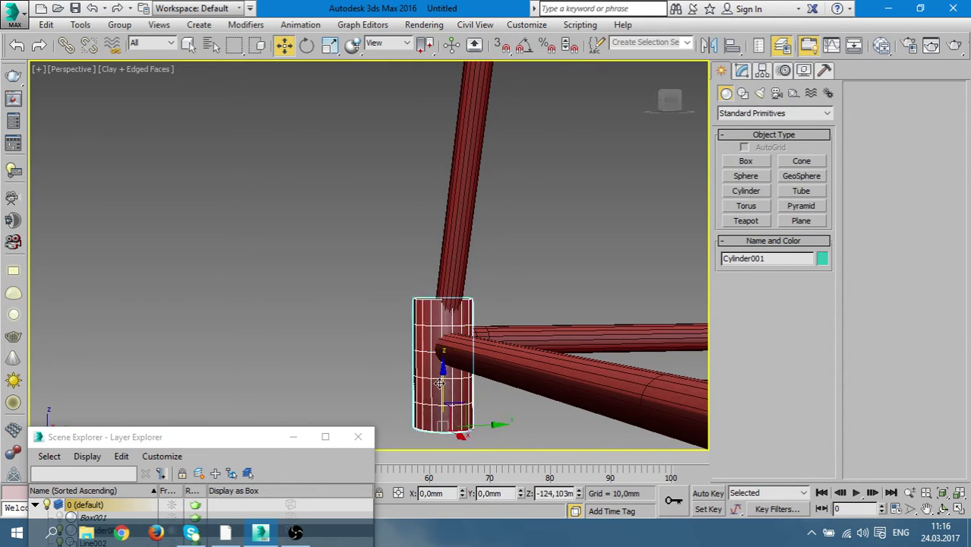
pyautogui.moveTo(451, 406)
pyautogui.keyDown('alt'); pyautogui.mouseDown(button='middle')
pyautogui.moveTo(673, 433)
pyautogui.moveTo(691, 445)
pyautogui.mouseUp(button='middle'); pyautogui.keyUp('alt')
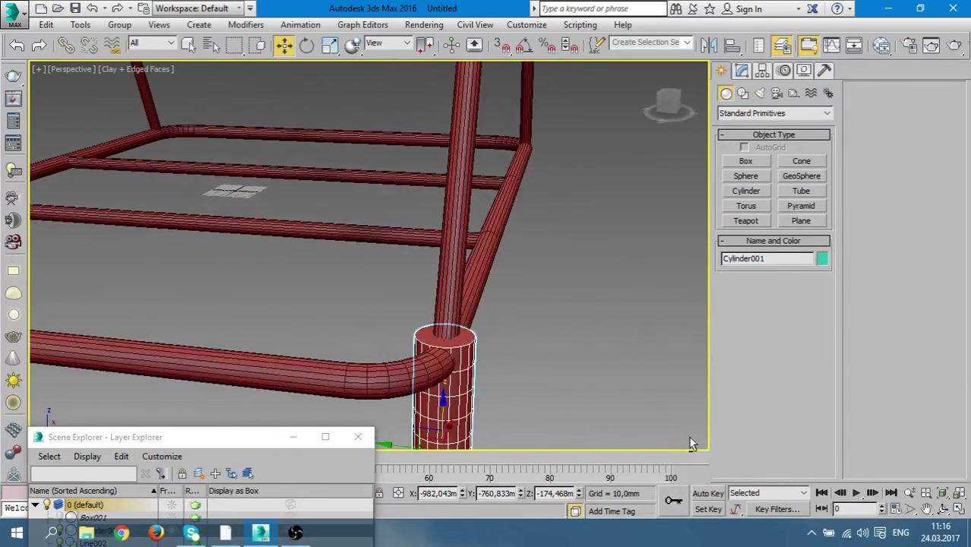
pyautogui.moveTo(489, 346)
pyautogui.keyDown('alt'); pyautogui.mouseDown(button='middle')
pyautogui.moveTo(537, 356)
pyautogui.moveTo(444, 396)
pyautogui.moveTo(568, 370)
pyautogui.moveTo(570, 354)
pyautogui.moveTo(527, 386)
pyautogui.moveTo(448, 395)
pyautogui.mouseUp(button='middle'); pyautogui.keyUp('alt')
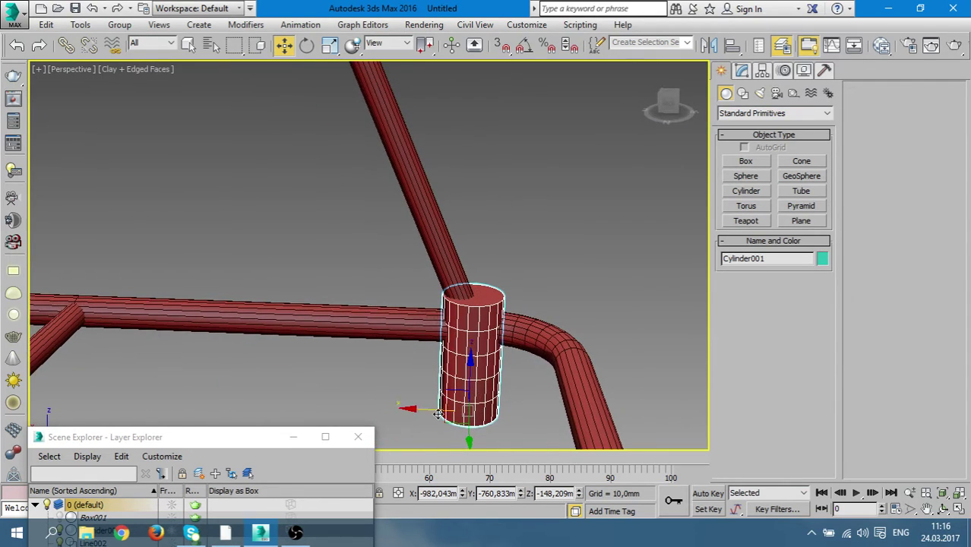
pyautogui.moveTo(418, 411); pyautogui.dragTo(403, 411)
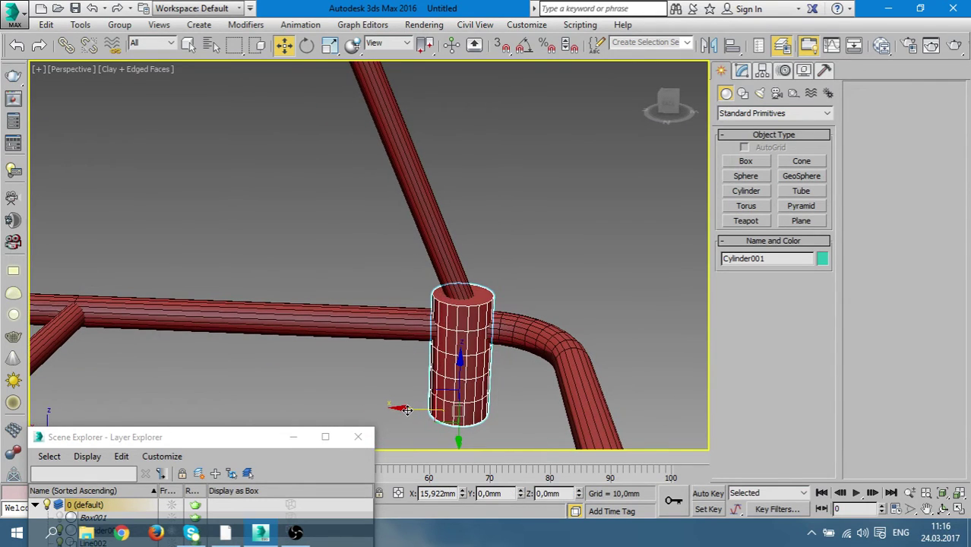
pyautogui.keyDown('alt'); pyautogui.moveTo(403, 411); pyautogui.dragTo(431, 399, button='middle'); pyautogui.keyUp('alt')
# Shift-drag the cylinder along Y toward the next base corner to make an instance copy
pyautogui.scroll(-3, 431, 398)
pyautogui.scroll(-2, 343, 343)
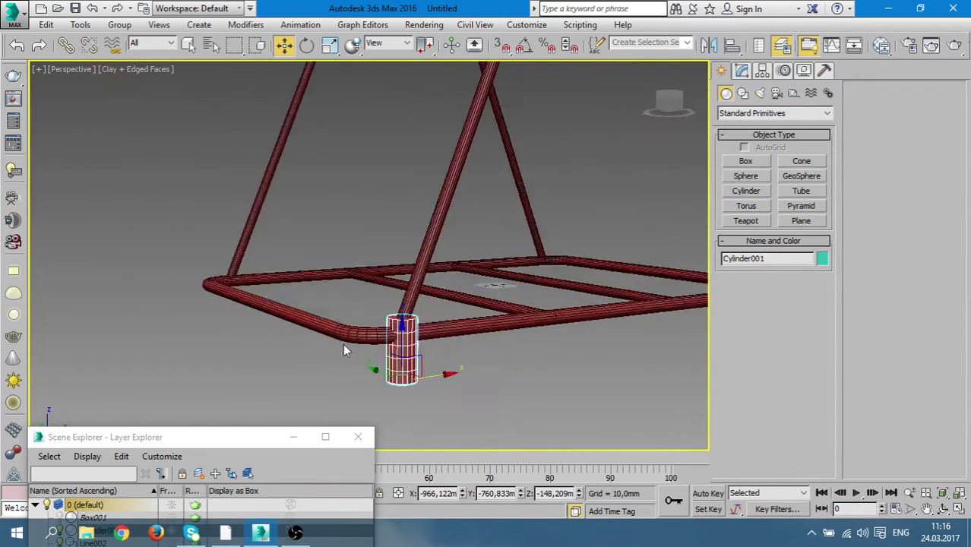
pyautogui.moveTo(343, 344)
pyautogui.keyDown('alt'); pyautogui.mouseDown(button='middle')
pyautogui.moveTo(531, 419)
pyautogui.moveTo(444, 389)
pyautogui.moveTo(490, 392)
pyautogui.moveTo(393, 373)
pyautogui.mouseUp(button='middle'); pyautogui.keyUp('alt')
pyautogui.moveTo(394, 374); pyautogui.dragTo(160, 386)
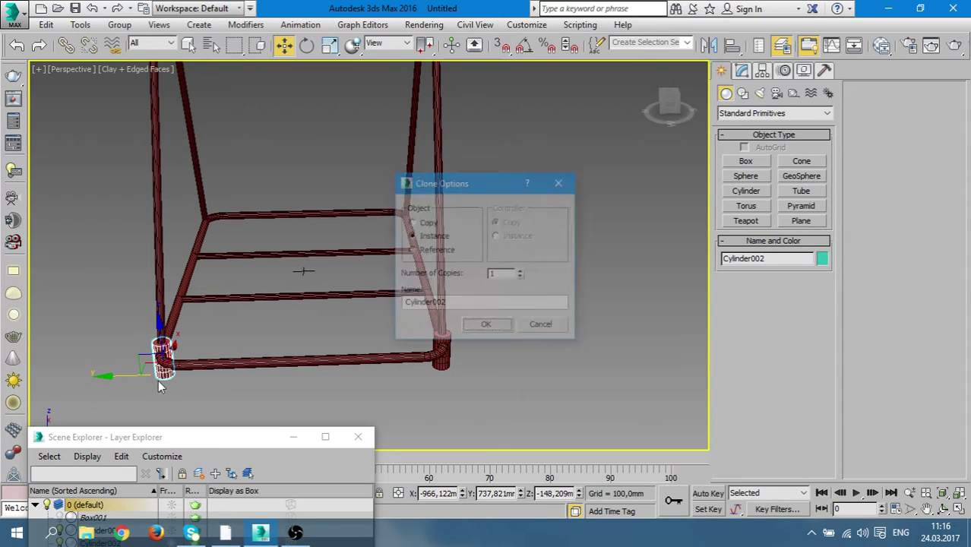
# Instance-copy both corner cylinders to the opposite side of the frame
pyautogui.click(478, 326)
pyautogui.press('z')
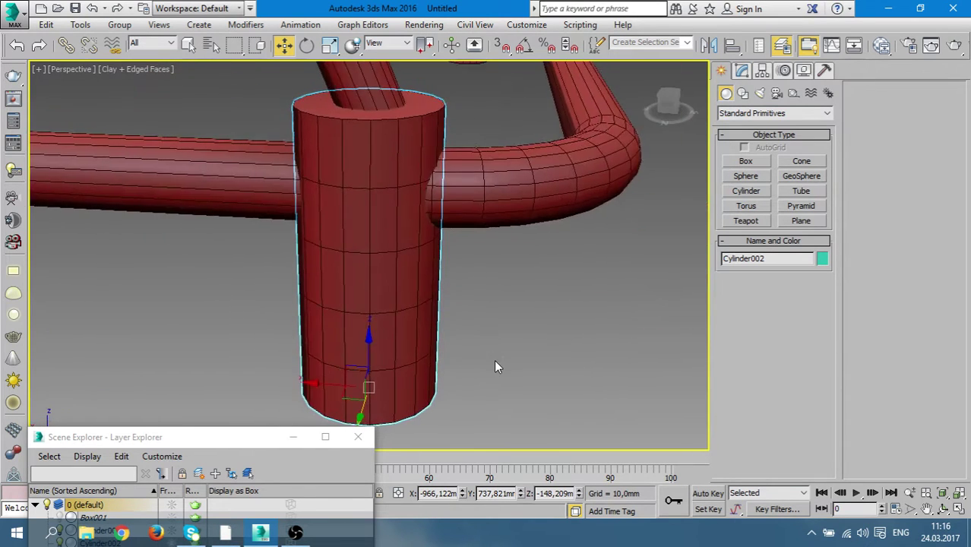
pyautogui.scroll(-3, 495, 360)
pyautogui.scroll(-2, 496, 359)
pyautogui.scroll(-2, 550, 343)
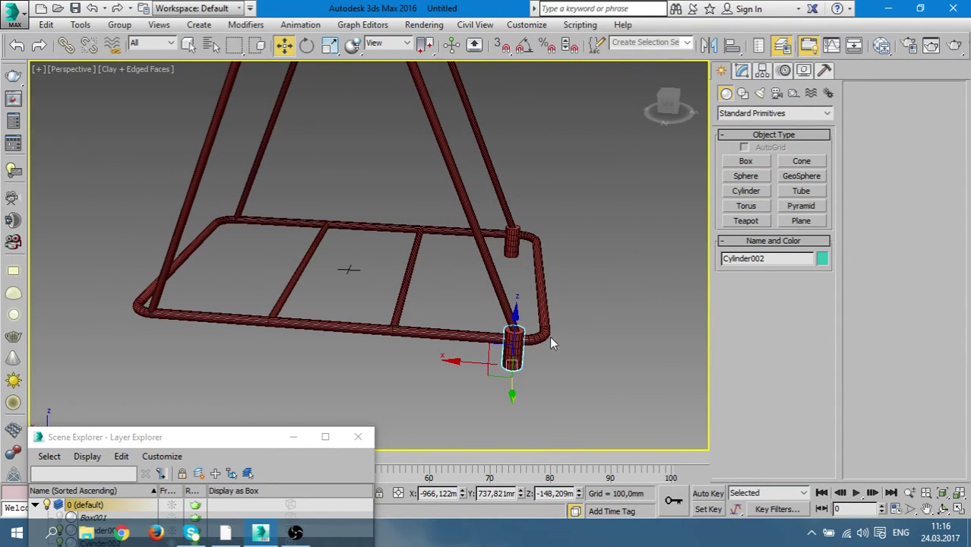
pyautogui.keyDown('ctrl'); pyautogui.click(511, 251); pyautogui.keyUp('ctrl')
pyautogui.keyDown('shift'); pyautogui.moveTo(465, 284); pyautogui.dragTo(159, 312); pyautogui.keyUp('shift')
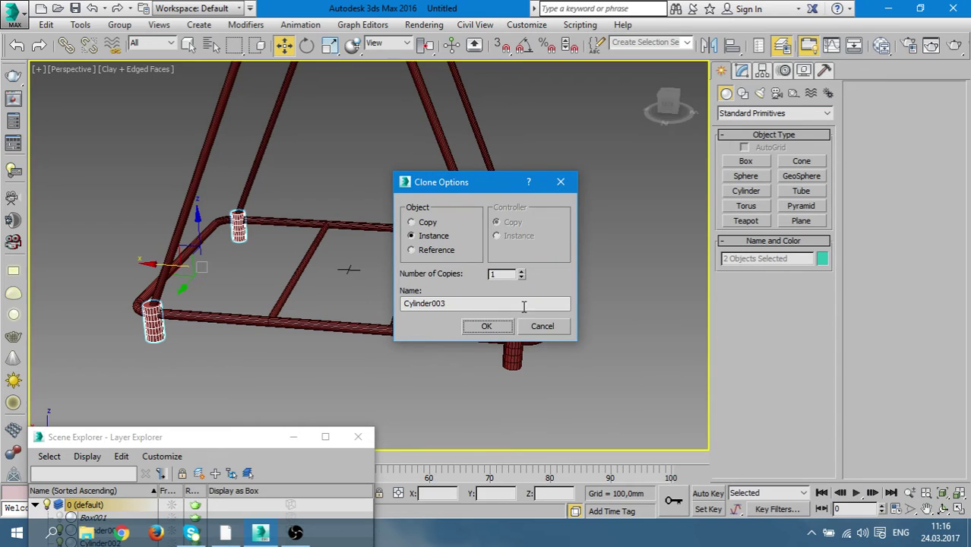
pyautogui.click(486, 326)
# Align the copied cylinders along X with the frame's far corners
pyautogui.scroll(5, 401, 362)
pyautogui.scroll(3, 423, 376)
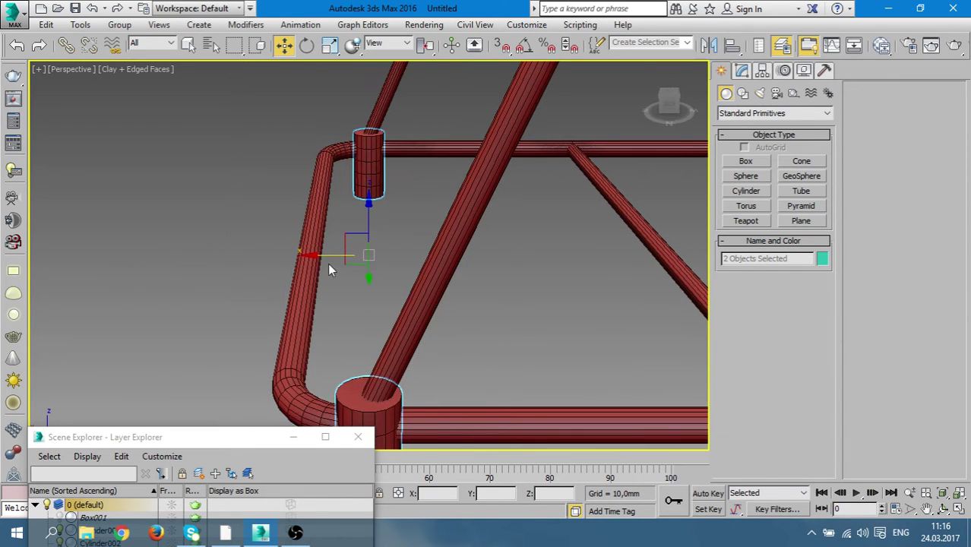
pyautogui.moveTo(324, 255); pyautogui.dragTo(327, 255)
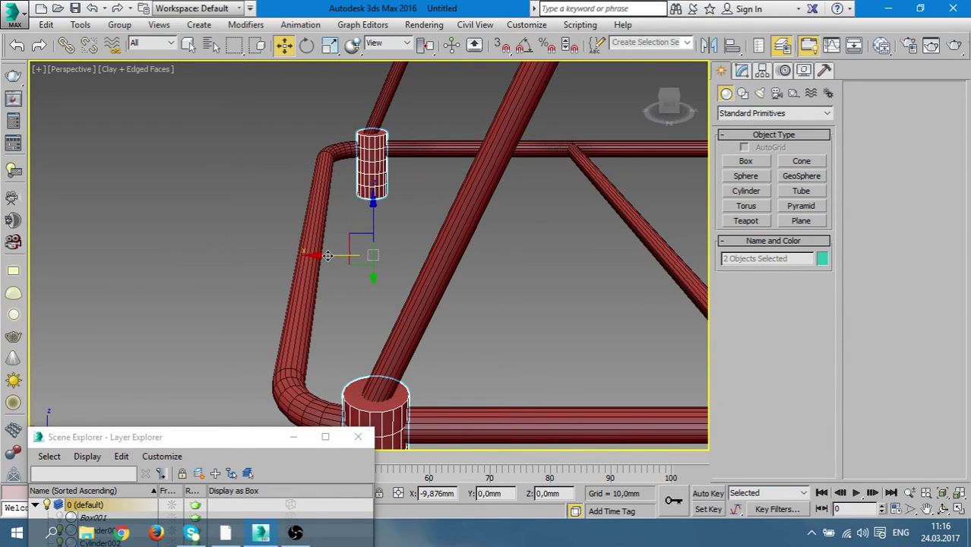
pyautogui.click(570, 315)
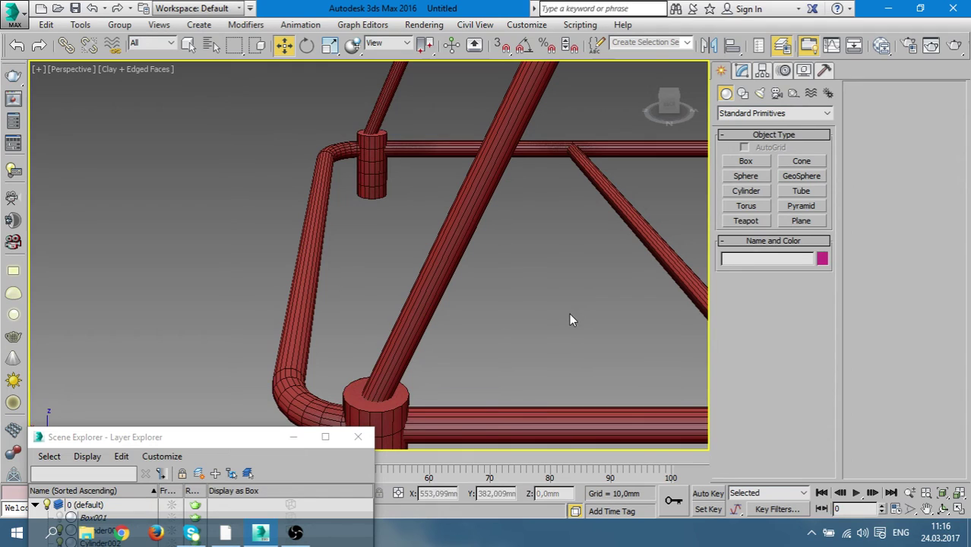
pyautogui.click(377, 403)
pyautogui.keyDown('ctrl'); pyautogui.click(368, 182); pyautogui.keyUp('ctrl')
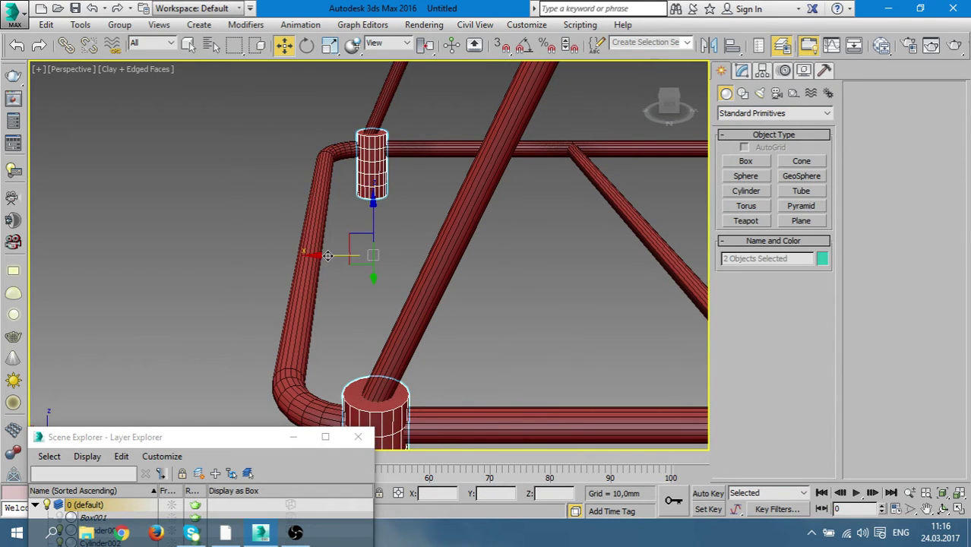
pyautogui.moveTo(327, 255); pyautogui.dragTo(327, 257)
pyautogui.click(583, 303)
# Orbit around the frame to check the collars at all four corners
pyautogui.scroll(-2, 582, 303)
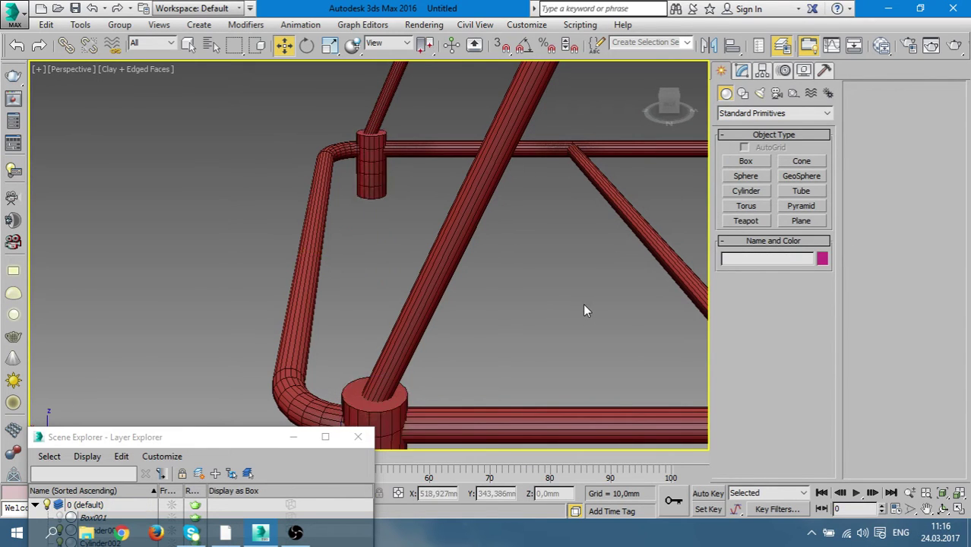
pyautogui.scroll(-2, 580, 305)
pyautogui.scroll(-2, 581, 305)
pyautogui.keyDown('alt'); pyautogui.moveTo(632, 309); pyautogui.dragTo(440, 326, button='middle'); pyautogui.keyUp('alt')
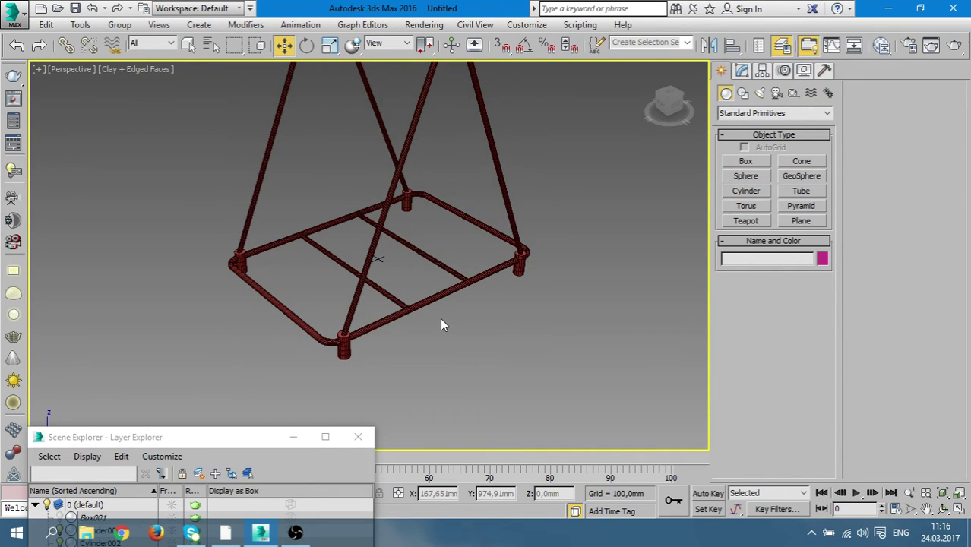
pyautogui.moveTo(442, 325)
pyautogui.keyDown('alt'); pyautogui.mouseDown(button='middle')
pyautogui.moveTo(400, 337)
pyautogui.moveTo(332, 275)
pyautogui.moveTo(407, 232)
pyautogui.moveTo(452, 221)
pyautogui.moveTo(496, 273)
pyautogui.moveTo(463, 269)
pyautogui.mouseUp(button='middle'); pyautogui.keyUp('alt')
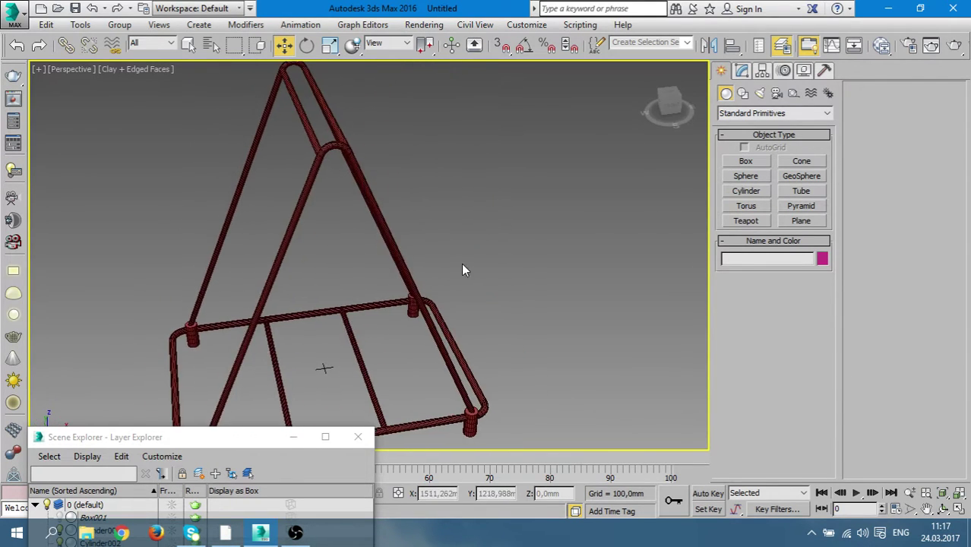
pyautogui.keyDown('alt'); pyautogui.moveTo(578, 358); pyautogui.dragTo(590, 313, button='middle'); pyautogui.keyUp('alt')
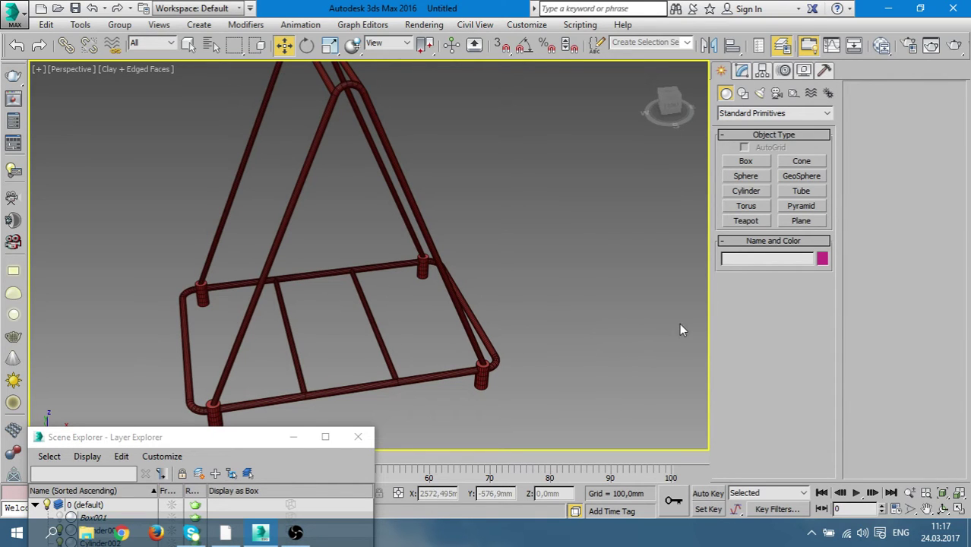
# Draw a small flat box across the frame's apex in the Front view
pyautogui.click(745, 162)
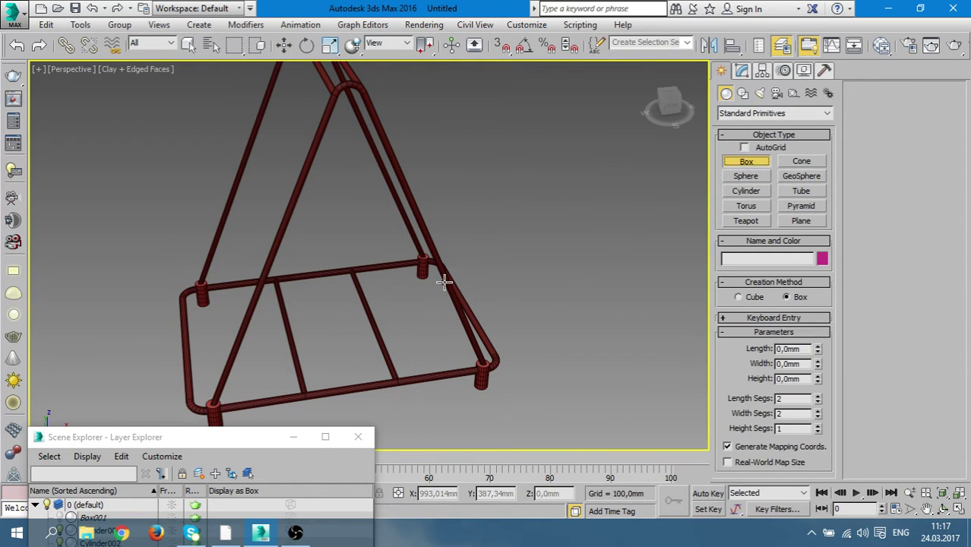
pyautogui.hotkey('alt', 'w')
pyautogui.click(252, 330)
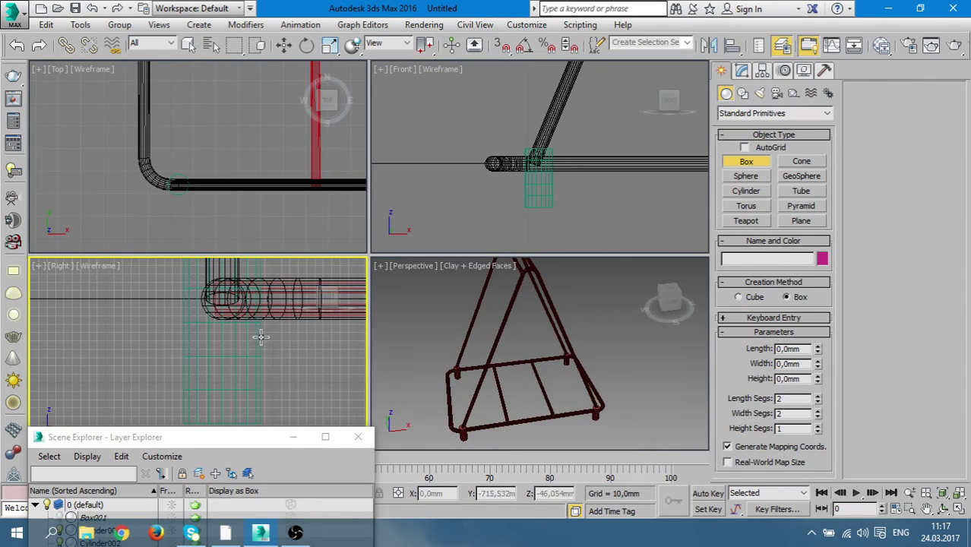
pyautogui.click(555, 192)
pyautogui.hotkey('alt', 'w')
pyautogui.scroll(-5, 554, 191)
pyautogui.moveTo(553, 190); pyautogui.dragTo(444, 304, button='middle')
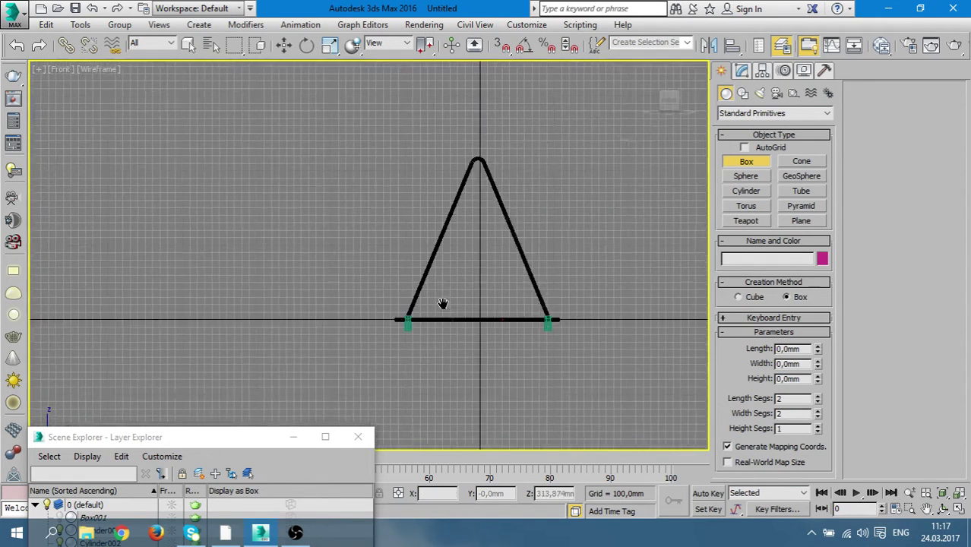
pyautogui.scroll(3, 460, 245)
pyautogui.moveTo(382, 172); pyautogui.dragTo(544, 225)
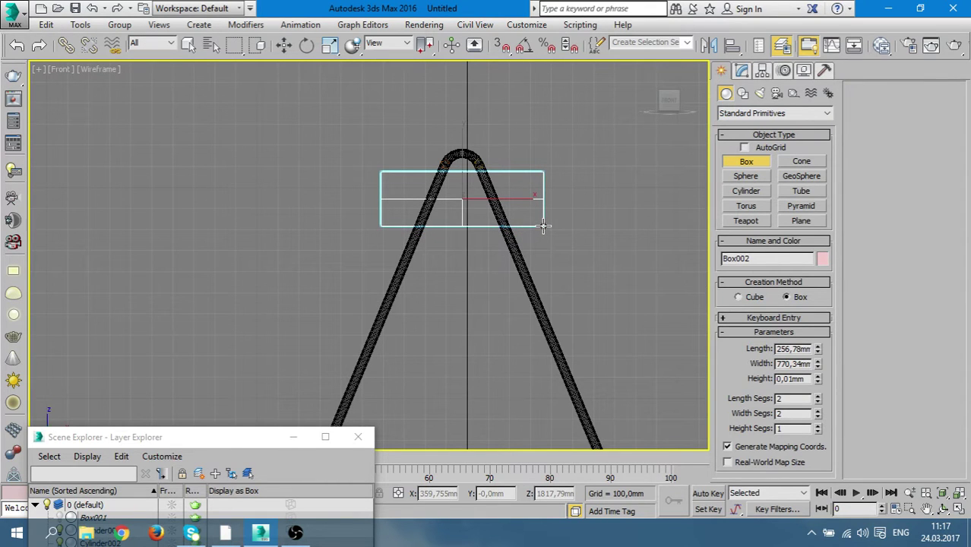
pyautogui.moveTo(539, 224); pyautogui.dragTo(537, 222)
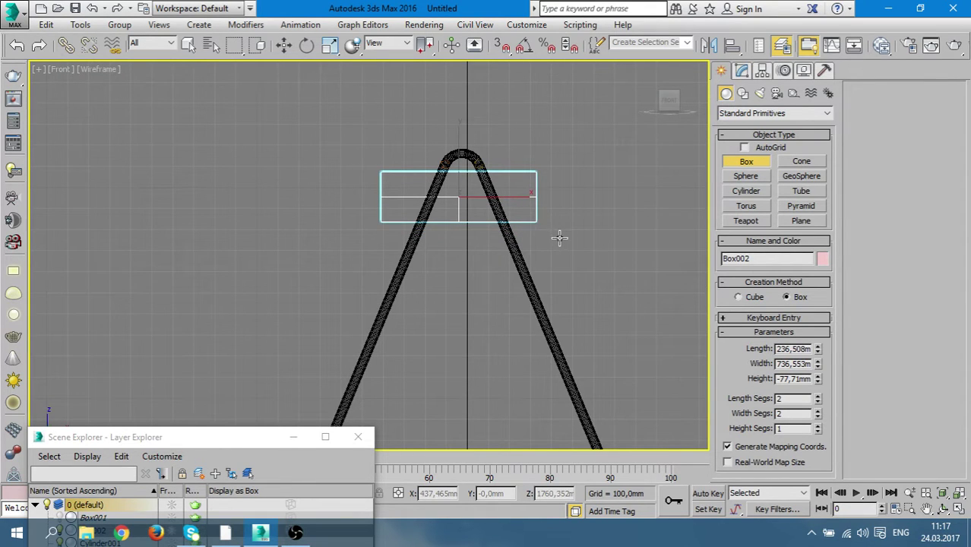
pyautogui.click(558, 238)
# Move the new box along Y onto the top rail
pyautogui.hotkey('alt', 'w')
pyautogui.hotkey('alt', 'w')
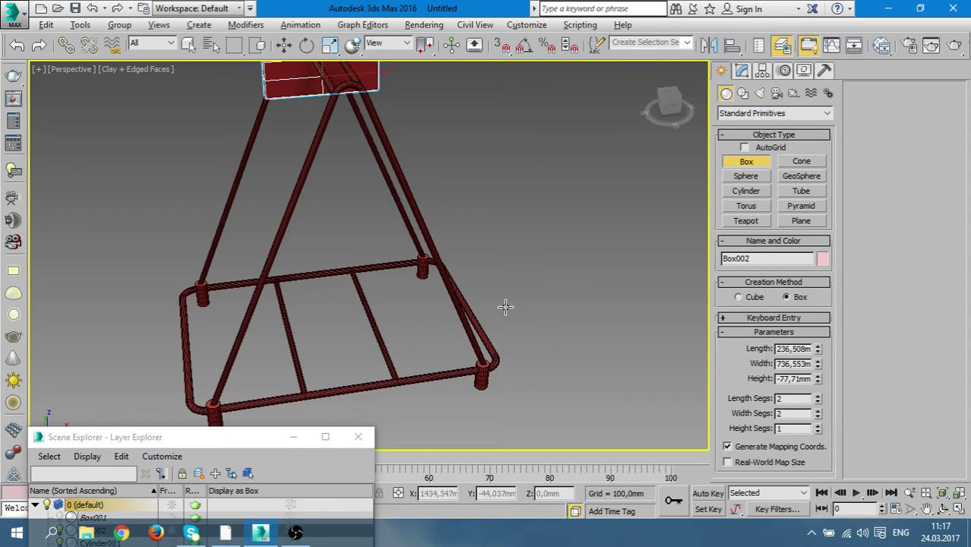
pyautogui.scroll(-2, 494, 334)
pyautogui.moveTo(484, 353)
pyautogui.keyDown('alt'); pyautogui.mouseDown(button='middle')
pyautogui.moveTo(434, 320)
pyautogui.moveTo(535, 317)
pyautogui.mouseUp(button='middle'); pyautogui.keyUp('alt')
pyautogui.press('w')
pyautogui.moveTo(416, 254); pyautogui.dragTo(558, 372)
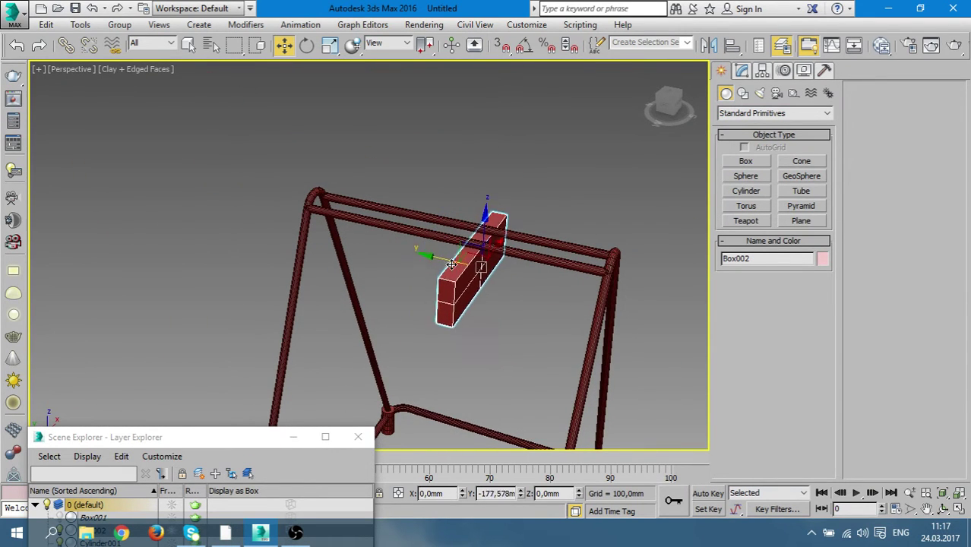
# Instance-copy the box as Box003 onto the other side of the rail
pyautogui.moveTo(558, 372)
pyautogui.keyDown('alt'); pyautogui.mouseDown(button='middle')
pyautogui.moveTo(596, 310)
pyautogui.moveTo(591, 370)
pyautogui.moveTo(585, 379)
pyautogui.moveTo(593, 263)
pyautogui.mouseUp(button='middle'); pyautogui.keyUp('alt')
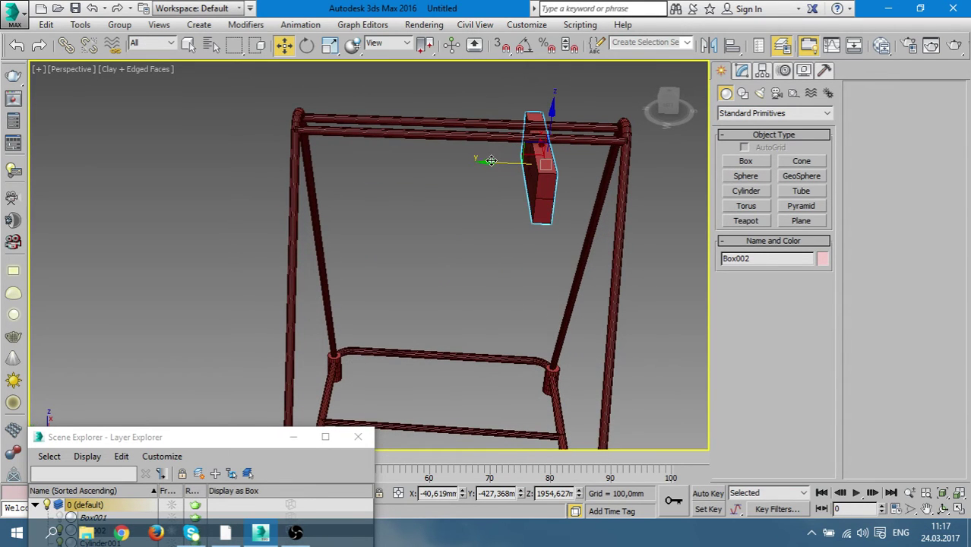
pyautogui.keyDown('shift'); pyautogui.moveTo(491, 161); pyautogui.dragTo(341, 156); pyautogui.keyUp('shift')
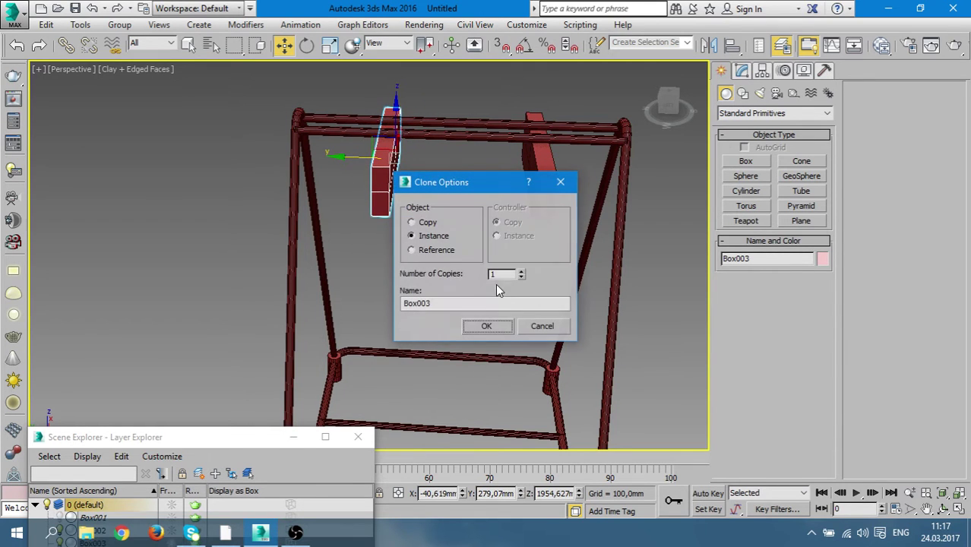
pyautogui.click(489, 330)
pyautogui.moveTo(424, 318)
pyautogui.keyDown('alt'); pyautogui.mouseDown(button='middle')
pyautogui.moveTo(483, 253)
pyautogui.moveTo(576, 199)
pyautogui.moveTo(642, 318)
pyautogui.moveTo(555, 335)
pyautogui.moveTo(573, 226)
pyautogui.moveTo(541, 268)
pyautogui.moveTo(392, 275)
pyautogui.moveTo(604, 248)
pyautogui.mouseUp(button='middle'); pyautogui.keyUp('alt')
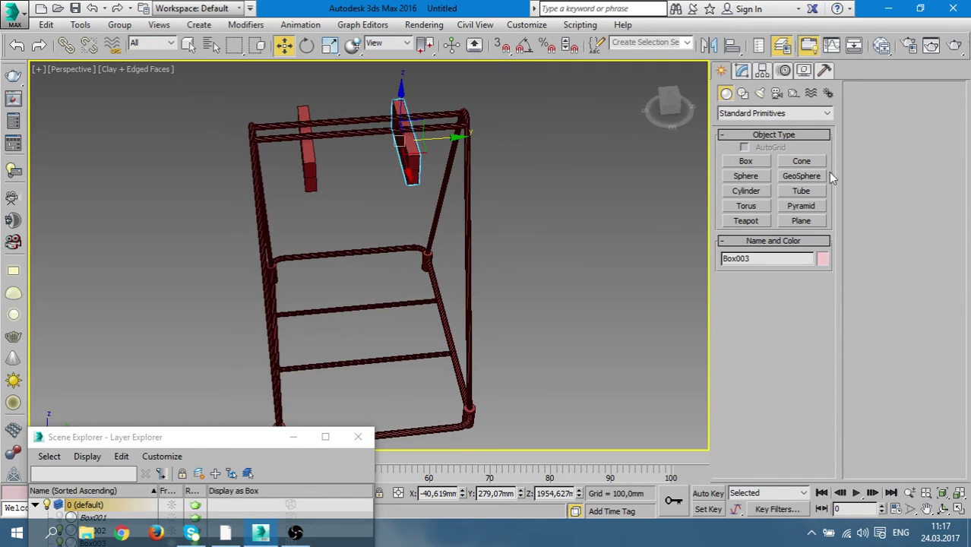
# Draw a new snapped box across the top rails with its height pulled downward
pyautogui.click(746, 162)
pyautogui.keyDown('alt'); pyautogui.moveTo(410, 220); pyautogui.dragTo(412, 256, button='middle'); pyautogui.keyUp('alt')
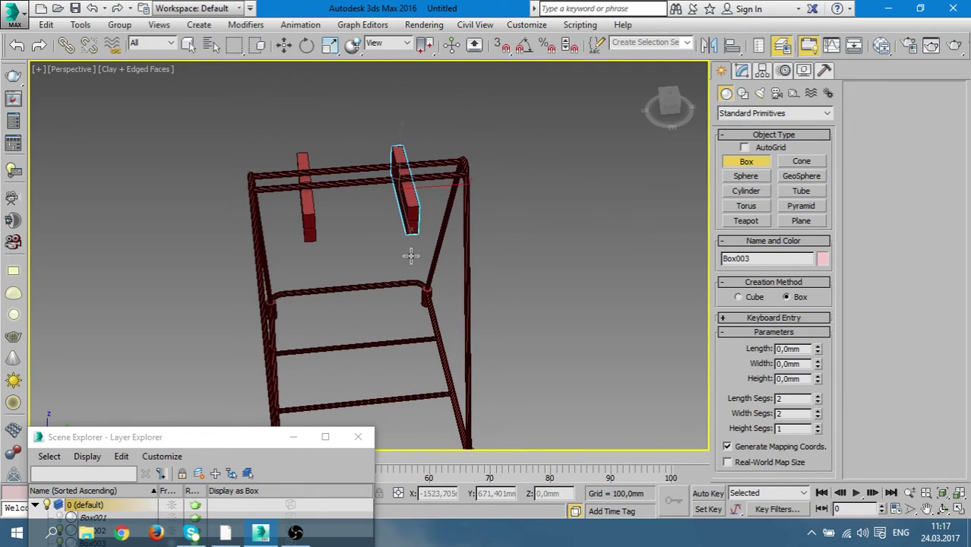
pyautogui.press('s')
pyautogui.moveTo(299, 156); pyautogui.dragTo(419, 203)
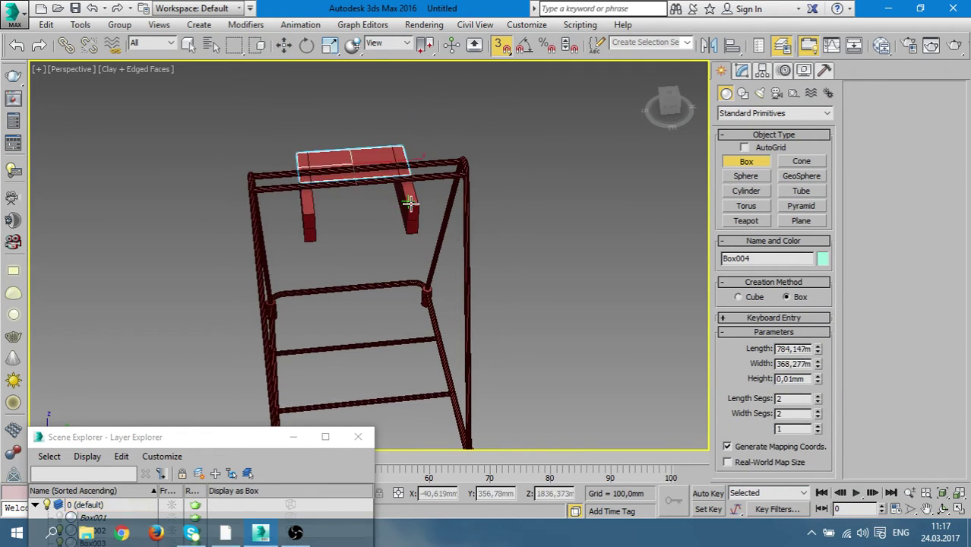
pyautogui.keyDown('alt'); pyautogui.moveTo(397, 319); pyautogui.dragTo(399, 264, button='middle'); pyautogui.keyUp('alt')
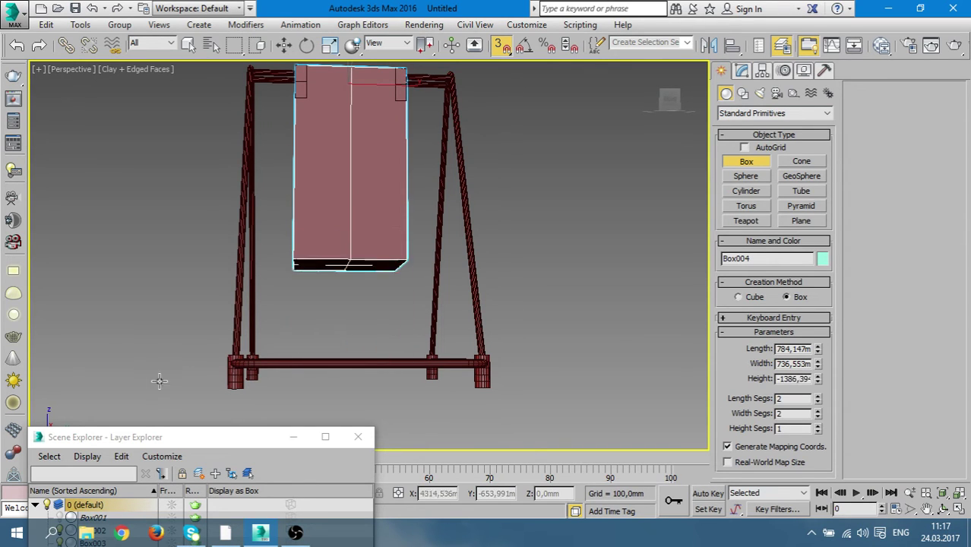
pyautogui.scroll(2, 167, 366)
pyautogui.scroll(1, 167, 372)
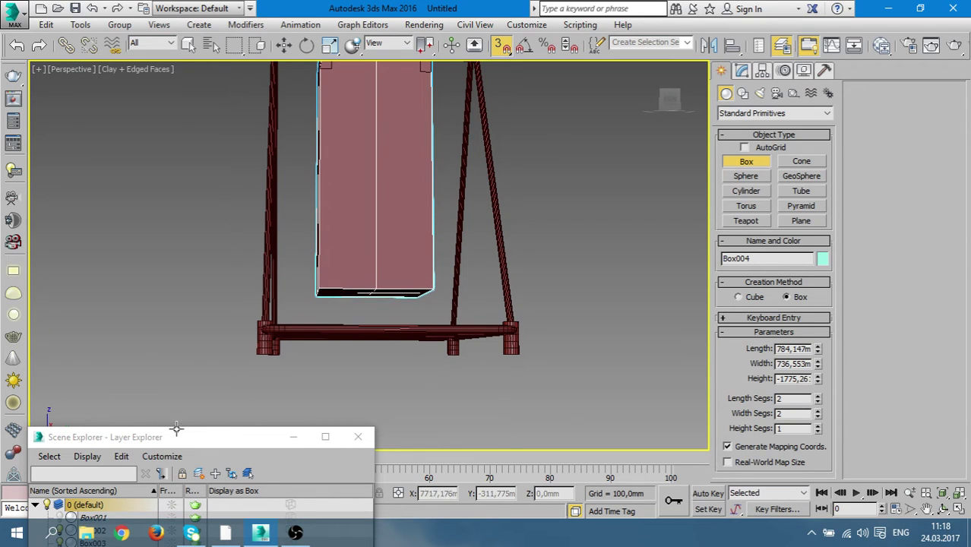
pyautogui.keyDown('alt'); pyautogui.moveTo(175, 414); pyautogui.dragTo(194, 376, button='middle'); pyautogui.keyUp('alt')
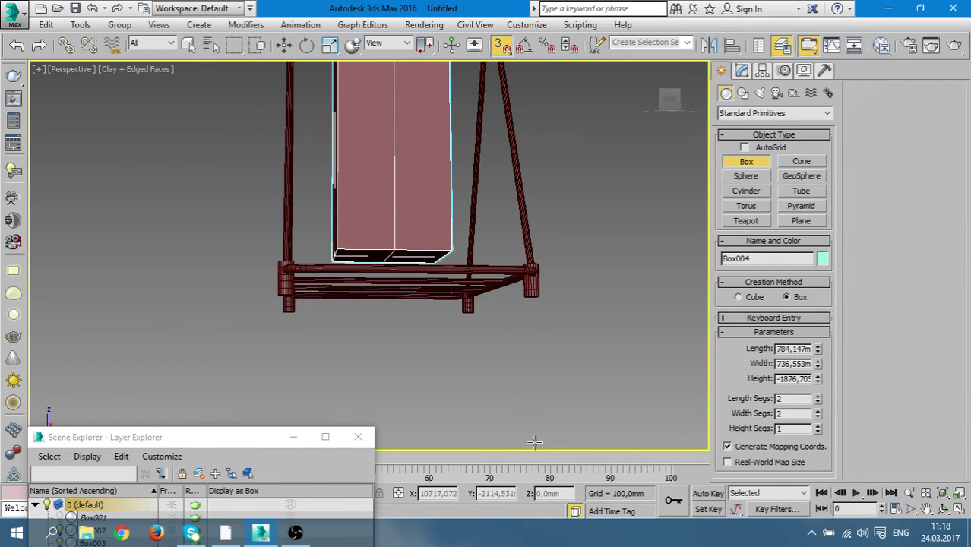
pyautogui.moveTo(476, 402)
pyautogui.keyDown('alt'); pyautogui.mouseDown(button='middle')
pyautogui.moveTo(463, 360)
pyautogui.moveTo(527, 376)
pyautogui.moveTo(582, 358)
pyautogui.moveTo(608, 381)
pyautogui.mouseUp(button='middle'); pyautogui.keyUp('alt')
pyautogui.moveTo(466, 351)
pyautogui.keyDown('alt'); pyautogui.mouseDown(button='middle')
pyautogui.moveTo(494, 394)
pyautogui.moveTo(583, 377)
pyautogui.moveTo(418, 205)
pyautogui.moveTo(413, 317)
pyautogui.moveTo(433, 336)
pyautogui.moveTo(614, 366)
pyautogui.mouseUp(button='middle'); pyautogui.keyUp('alt')
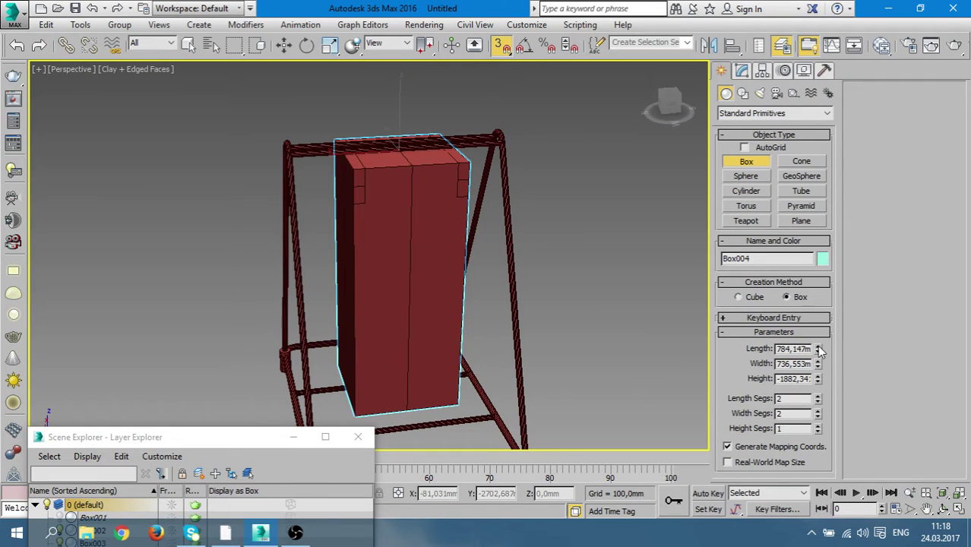
# Set the box's length and width to 900 mm each
pyautogui.moveTo(819, 349); pyautogui.dragTo(814, 349)
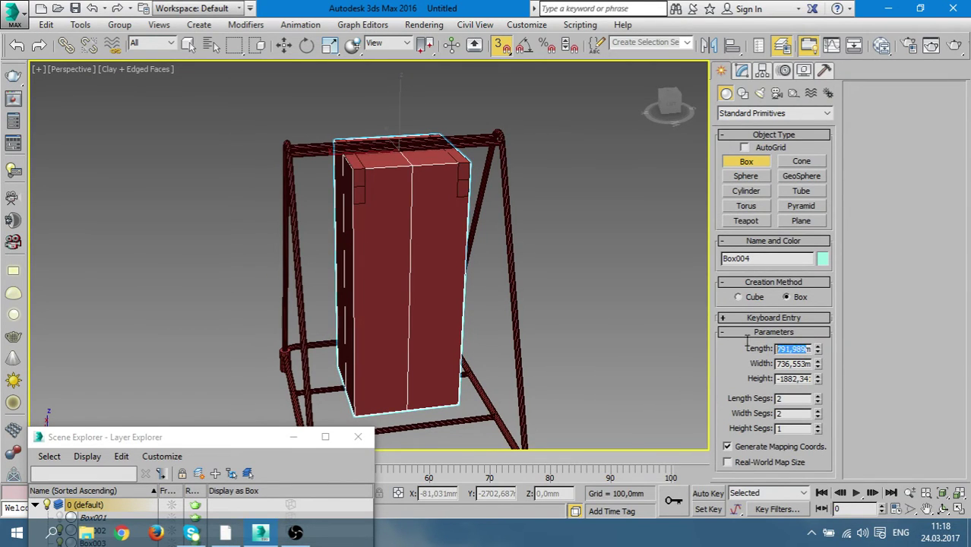
pyautogui.press('BackSpace')
pyautogui.write('900')
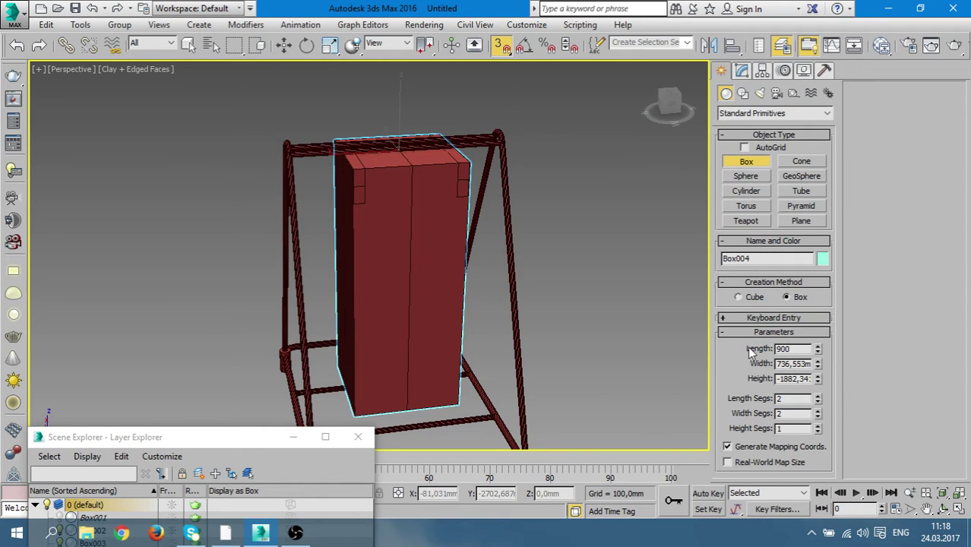
pyautogui.press('Return')
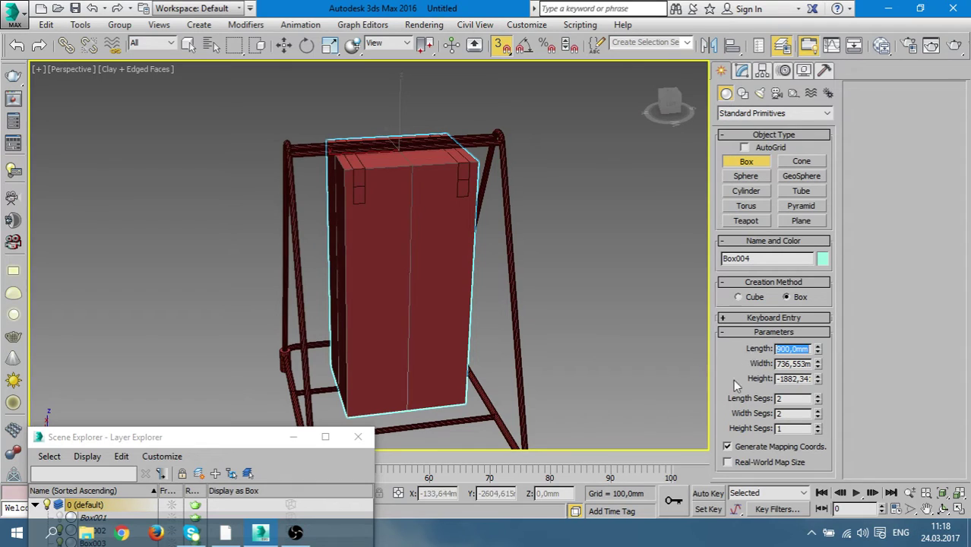
pyautogui.moveTo(823, 368); pyautogui.dragTo(814, 350)
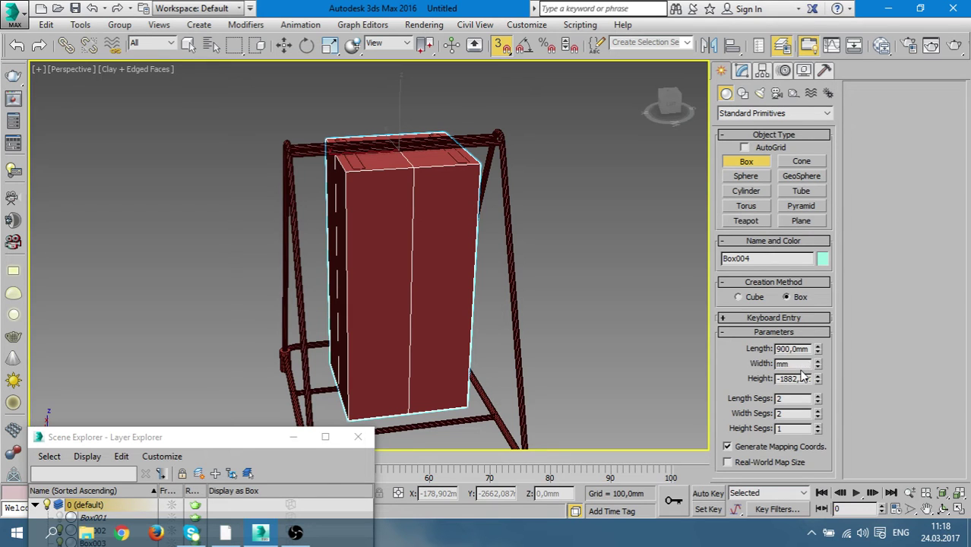
pyautogui.write('900')
pyautogui.press('Return')
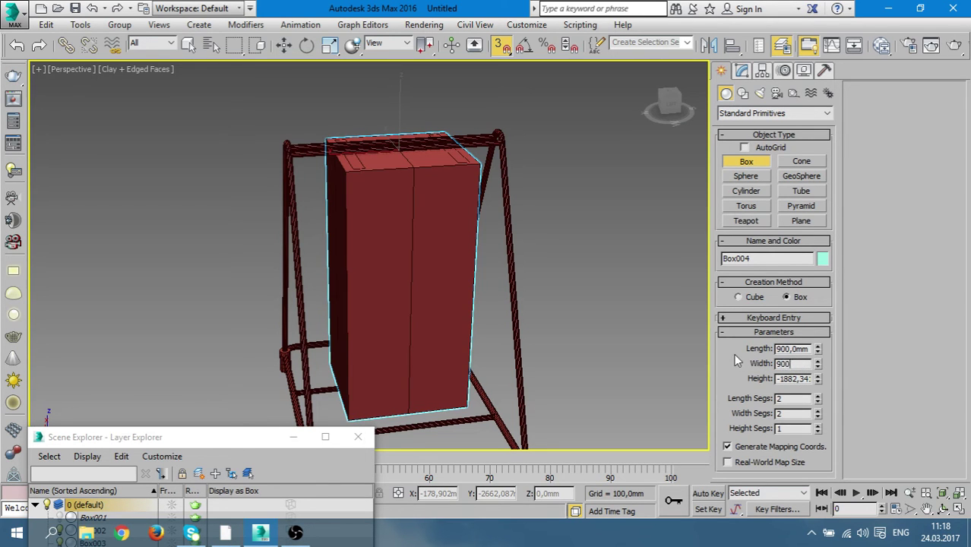
# Set the box height to -1880 mm so it hangs down, and finish it
pyautogui.moveTo(384, 306)
pyautogui.keyDown('alt'); pyautogui.mouseDown(button='middle')
pyautogui.moveTo(532, 249)
pyautogui.moveTo(559, 221)
pyautogui.moveTo(590, 334)
pyautogui.mouseUp(button='middle'); pyautogui.keyUp('alt')
pyautogui.moveTo(509, 347)
pyautogui.keyDown('alt'); pyautogui.mouseDown(button='middle')
pyautogui.moveTo(481, 394)
pyautogui.moveTo(468, 300)
pyautogui.moveTo(564, 272)
pyautogui.moveTo(581, 330)
pyautogui.moveTo(473, 282)
pyautogui.moveTo(527, 366)
pyautogui.moveTo(389, 371)
pyautogui.moveTo(536, 392)
pyautogui.mouseUp(button='middle'); pyautogui.keyUp('alt')
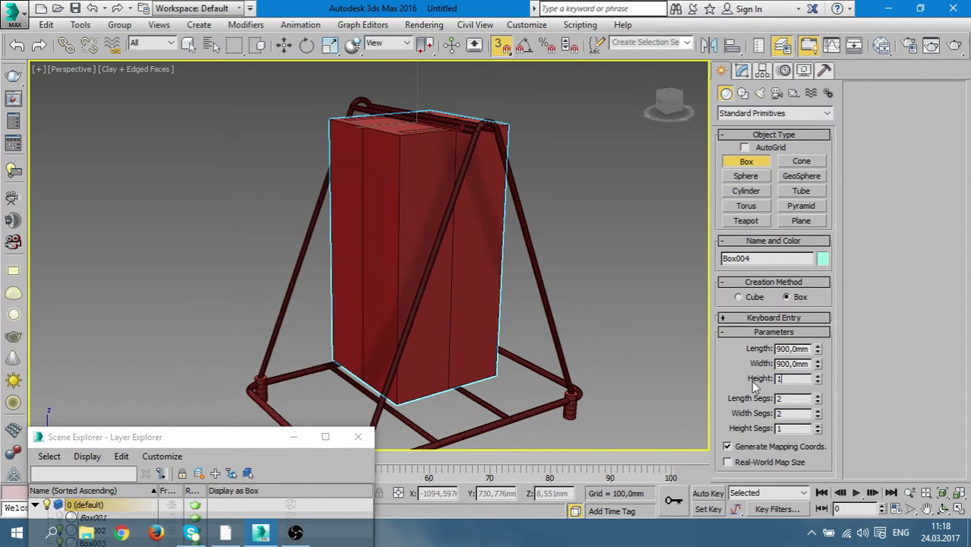
pyautogui.click(793, 379)
pyautogui.write('880')
pyautogui.press('Return')
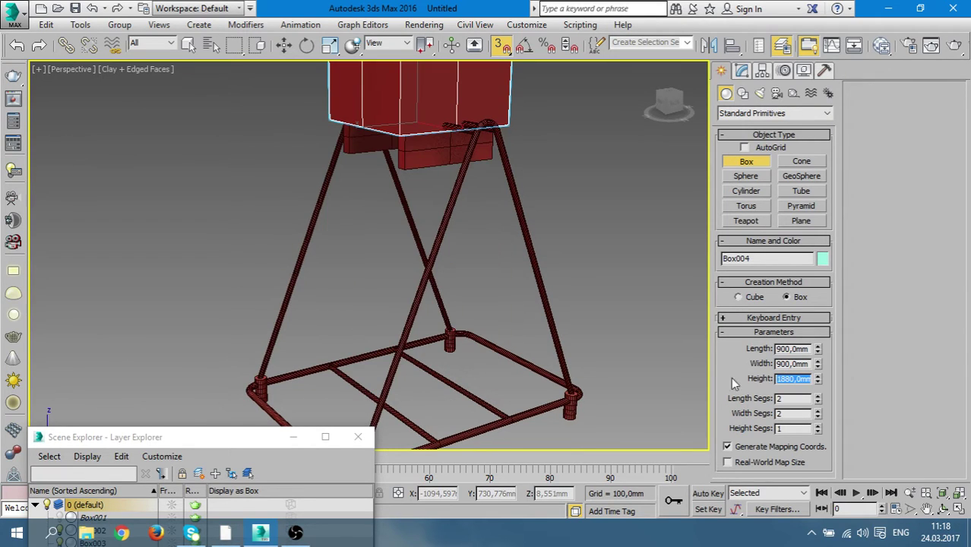
pyautogui.write('-')
pyautogui.write('188')
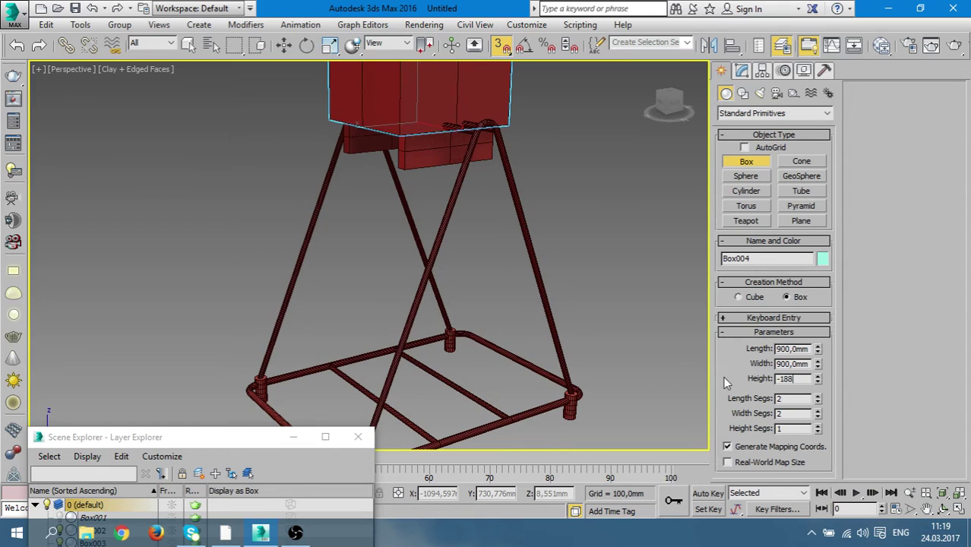
pyautogui.write('0')
pyautogui.press('Return')
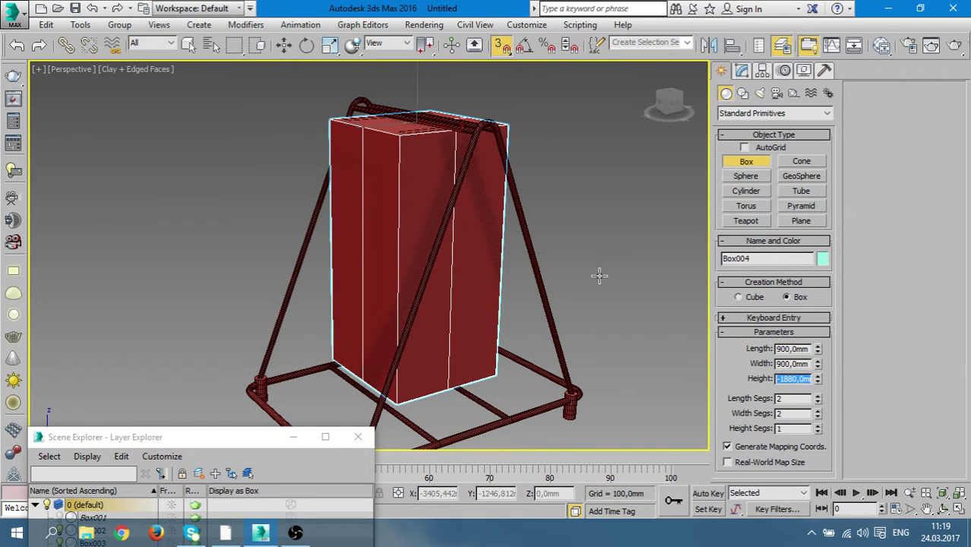
pyautogui.click(599, 275)
# End box creation and delete the Box003 plate
pyautogui.rightClick(615, 290)
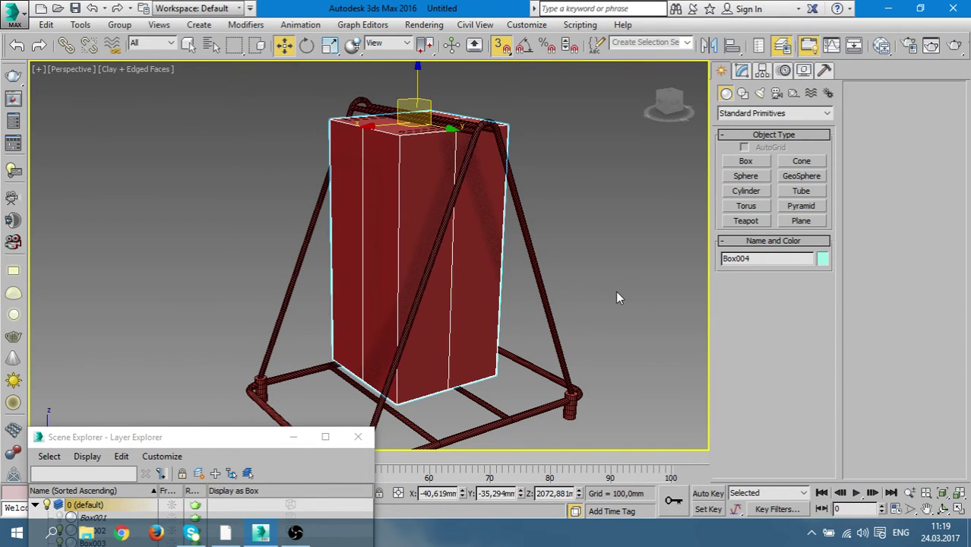
pyautogui.click(532, 288)
pyautogui.moveTo(170, 363)
pyautogui.keyDown('alt'); pyautogui.mouseDown(button='middle')
pyautogui.moveTo(225, 318)
pyautogui.moveTo(440, 300)
pyautogui.moveTo(476, 300)
pyautogui.moveTo(328, 306)
pyautogui.moveTo(498, 322)
pyautogui.moveTo(582, 359)
pyautogui.mouseUp(button='middle'); pyautogui.keyUp('alt')
pyautogui.click(413, 282)
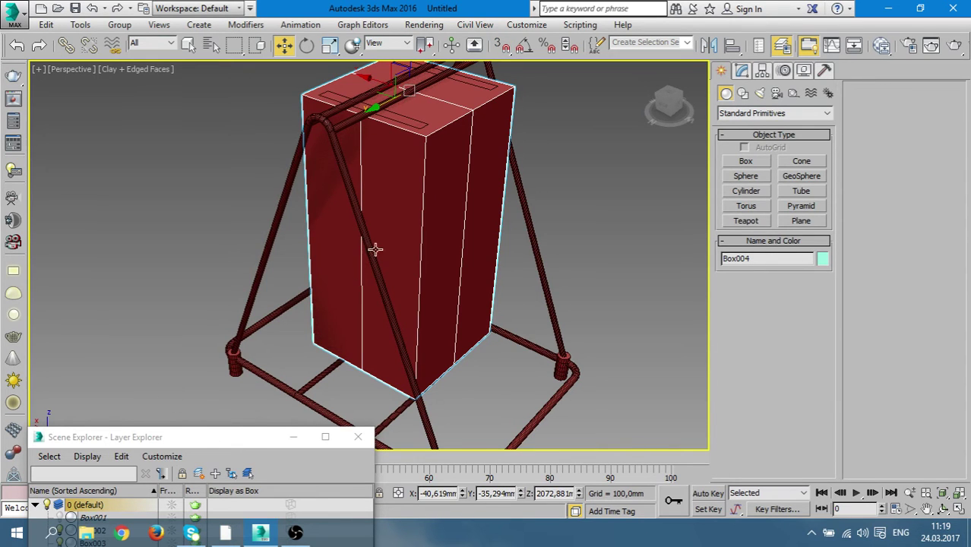
pyautogui.keyDown('alt'); pyautogui.moveTo(390, 211); pyautogui.dragTo(337, 310, button='middle'); pyautogui.keyUp('alt')
pyautogui.click(336, 252)
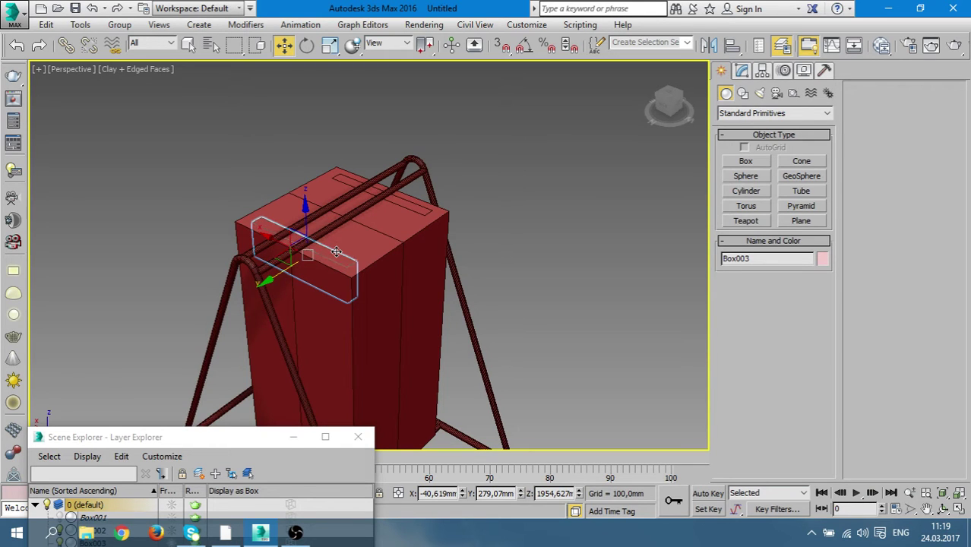
pyautogui.press('Delete')
# Reduce the tall box Box004 to 1 width segment in the Modify panel
pyautogui.click(372, 199)
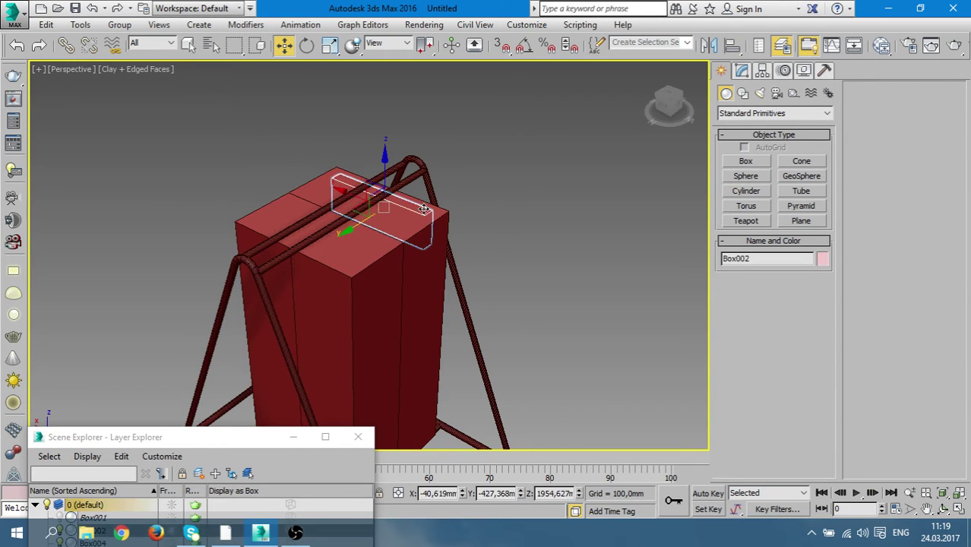
pyautogui.click(344, 273)
pyautogui.moveTo(362, 300)
pyautogui.keyDown('alt'); pyautogui.mouseDown(button='middle')
pyautogui.moveTo(387, 273)
pyautogui.moveTo(419, 291)
pyautogui.mouseUp(button='middle'); pyautogui.keyUp('alt')
pyautogui.click(742, 70)
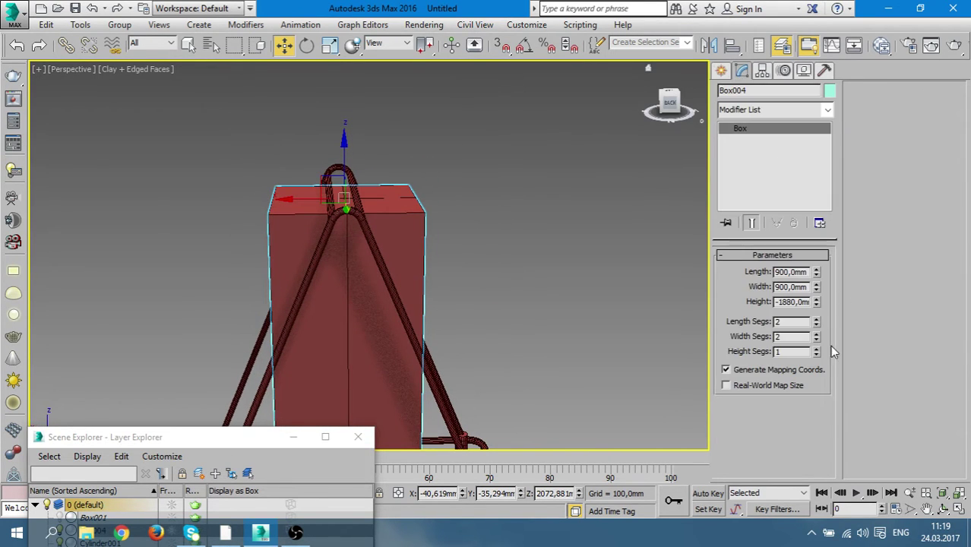
pyautogui.click(816, 339)
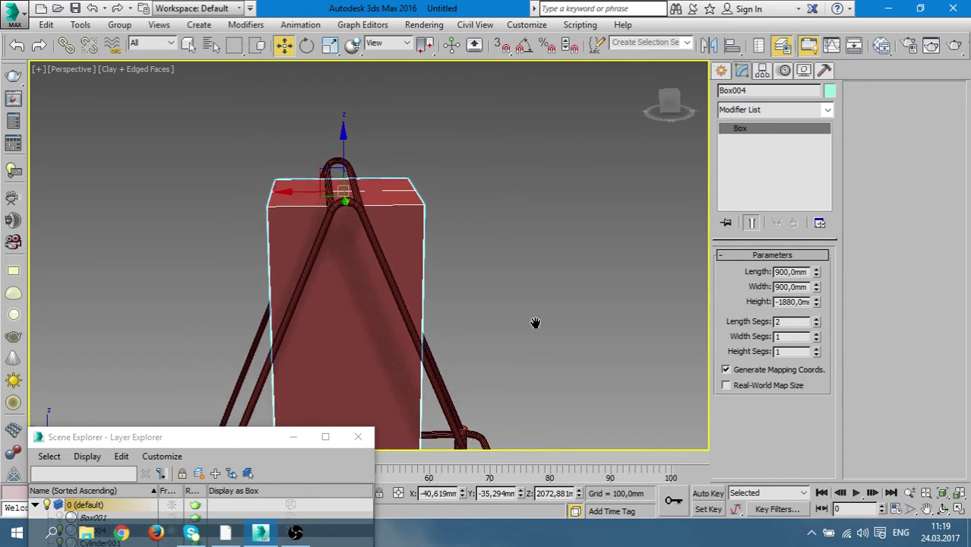
pyautogui.keyDown('alt'); pyautogui.moveTo(535, 323); pyautogui.dragTo(547, 269, button='middle'); pyautogui.keyUp('alt')
# Convert Box004 to an Editable Poly
pyautogui.rightClick(361, 305)
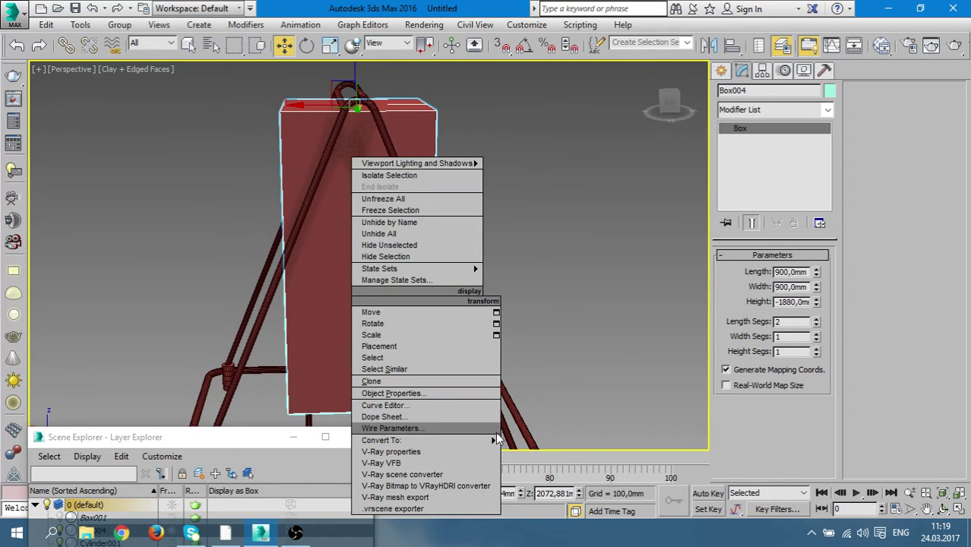
pyautogui.click(532, 452)
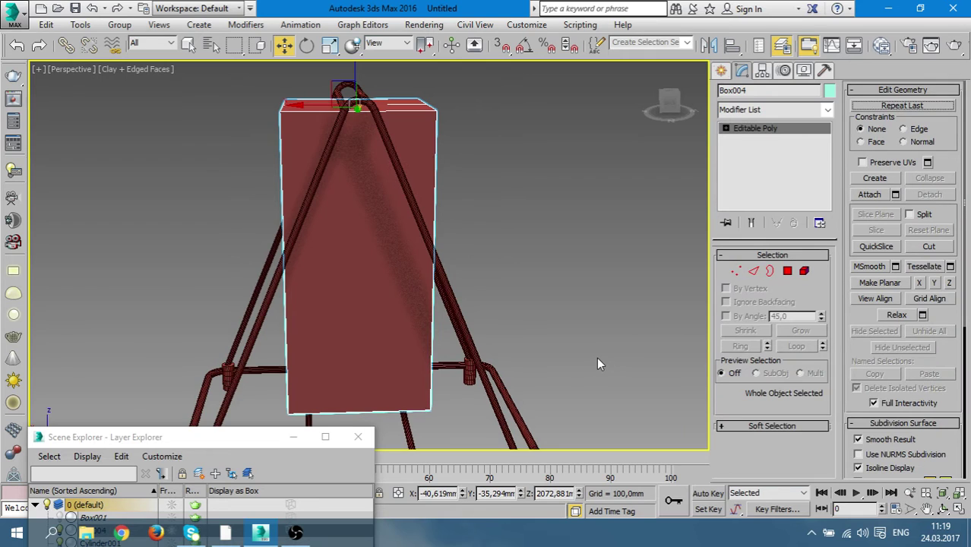
pyautogui.hotkey('alt', 'w')
pyautogui.hotkey('alt', 'w')
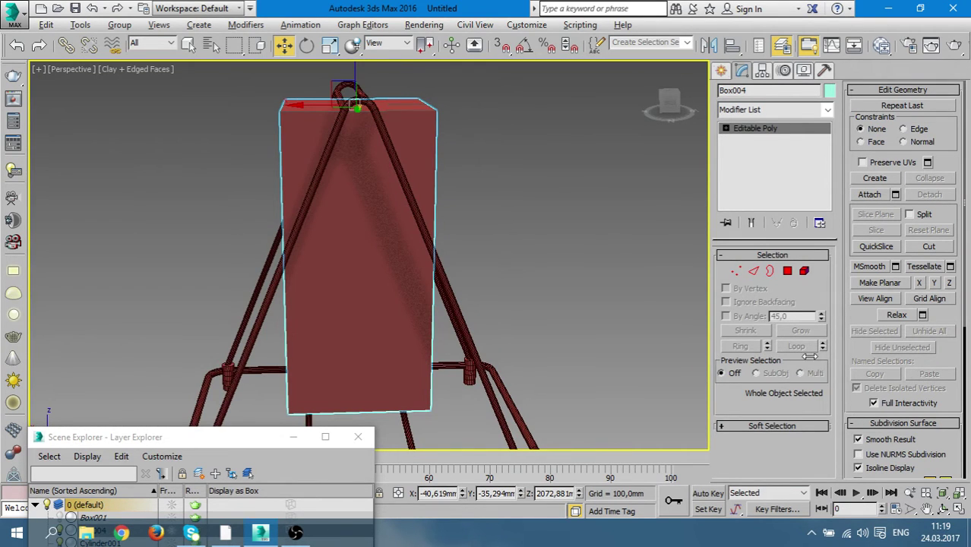
pyautogui.moveTo(809, 357); pyautogui.dragTo(842, 357)
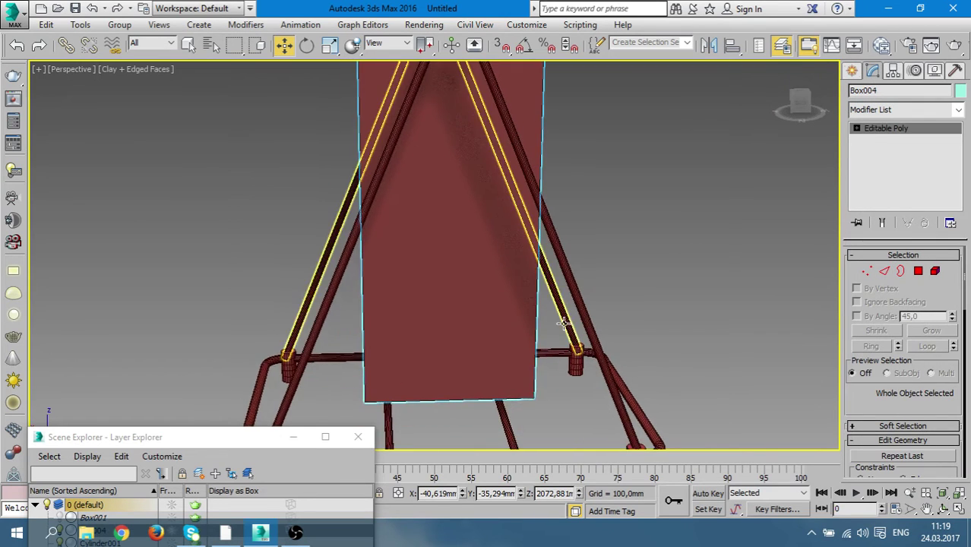
# Connect the box's vertical edges with 2 widely pinched segments, adding two new loops
pyautogui.click(884, 271)
pyautogui.keyDown('alt'); pyautogui.moveTo(503, 395); pyautogui.dragTo(494, 367, button='middle'); pyautogui.keyUp('alt')
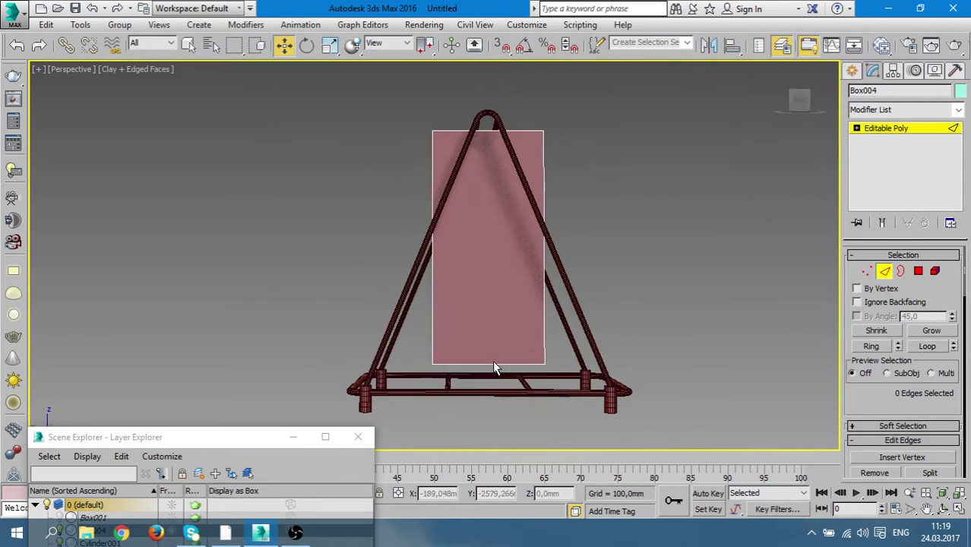
pyautogui.moveTo(504, 423); pyautogui.dragTo(475, 100)
pyautogui.scroll(-1, 873, 391)
pyautogui.scroll(-1, 908, 456)
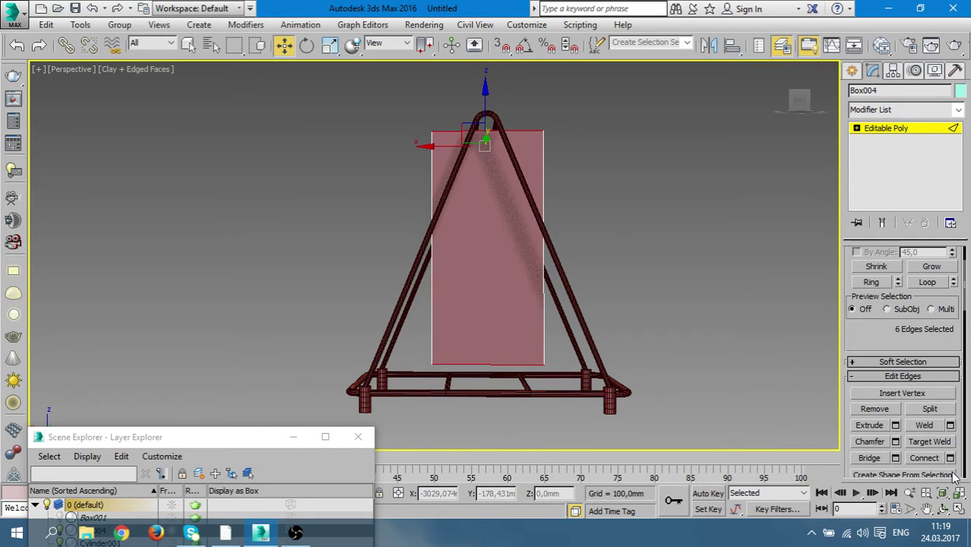
pyautogui.scroll(-1, 911, 429)
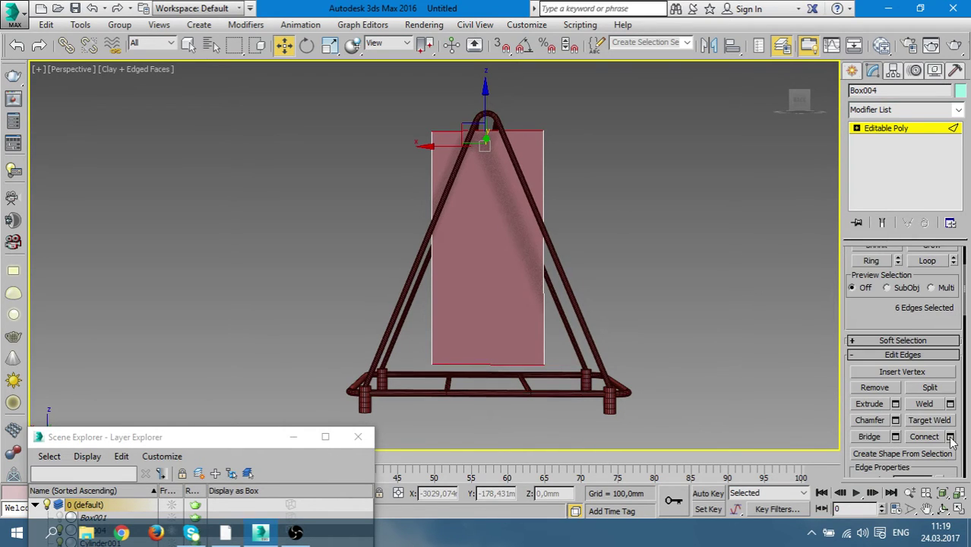
pyautogui.click(950, 436)
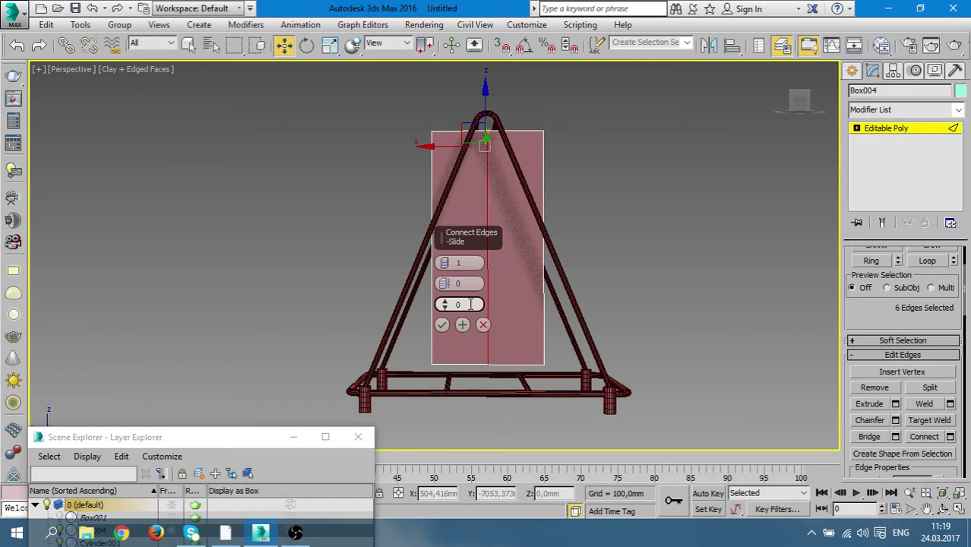
pyautogui.click(444, 259)
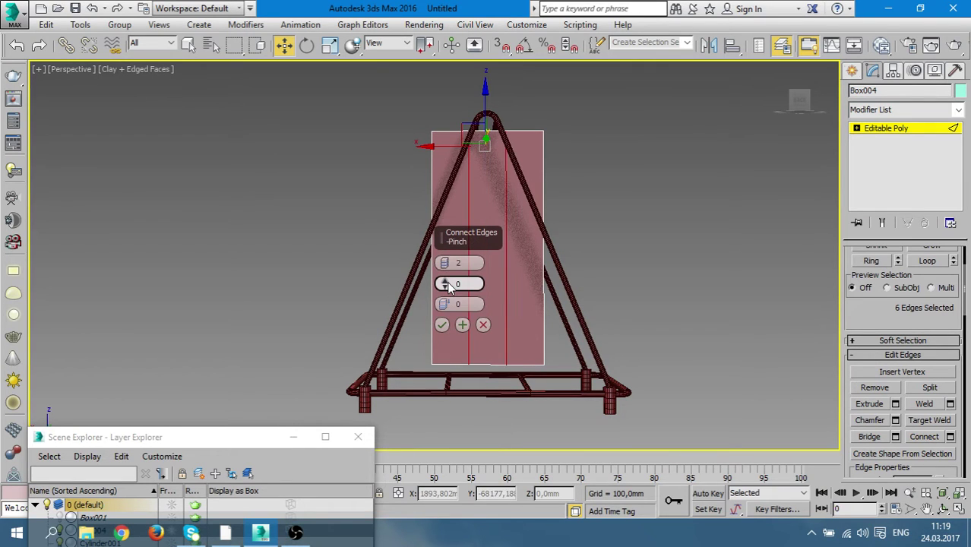
pyautogui.moveTo(448, 284)
pyautogui.mouseDown()
pyautogui.moveTo(491, 107)
pyautogui.moveTo(486, 118)
pyautogui.moveTo(487, 88)
pyautogui.mouseUp()
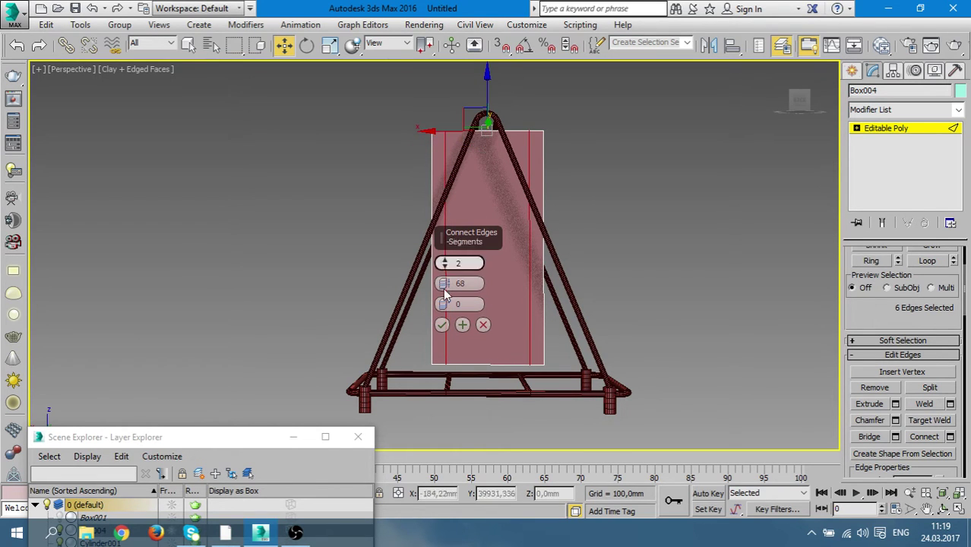
pyautogui.click(441, 325)
# Connect a second edge selection with 2 pinched segments for another pair of loops
pyautogui.moveTo(722, 322)
pyautogui.keyDown('alt'); pyautogui.mouseDown(button='middle')
pyautogui.moveTo(698, 284)
pyautogui.moveTo(679, 297)
pyautogui.moveTo(689, 297)
pyautogui.moveTo(644, 285)
pyautogui.mouseUp(button='middle'); pyautogui.keyUp('alt')
pyautogui.moveTo(644, 284); pyautogui.dragTo(405, 236)
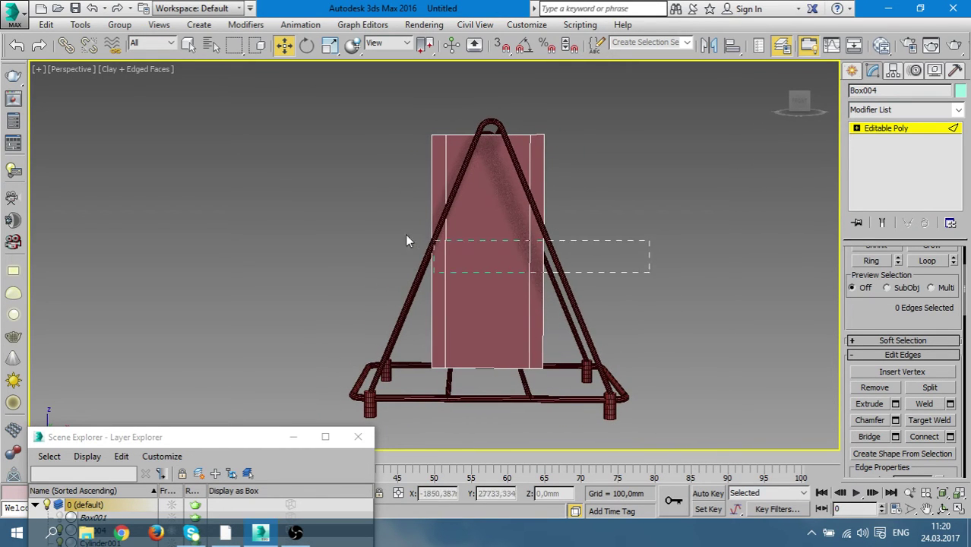
pyautogui.click(950, 436)
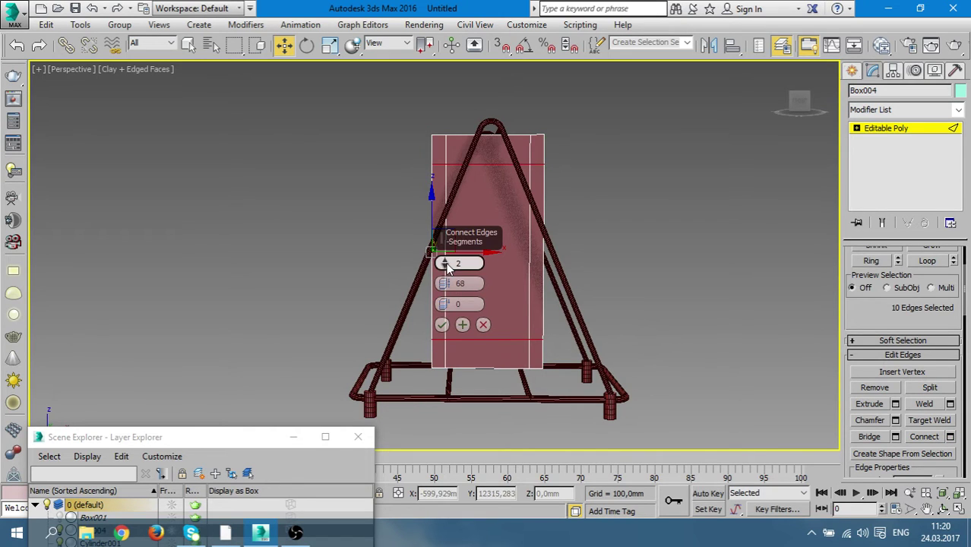
pyautogui.moveTo(444, 278); pyautogui.dragTo(453, 247)
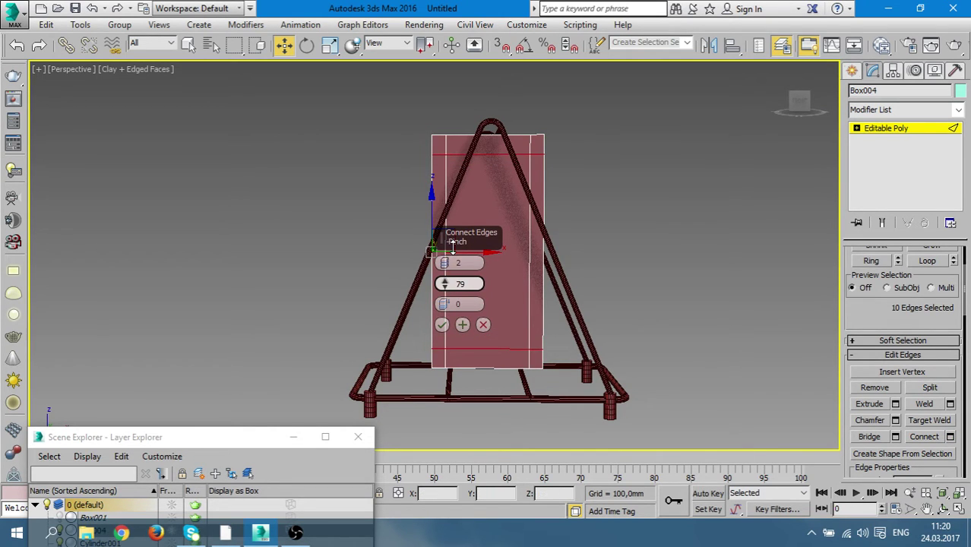
pyautogui.click(441, 325)
pyautogui.click(774, 332)
# Return to the Editable Poly top level and reselect the whole box
pyautogui.moveTo(423, 355)
pyautogui.keyDown('alt'); pyautogui.mouseDown(button='middle')
pyautogui.moveTo(678, 379)
pyautogui.moveTo(582, 378)
pyautogui.mouseUp(button='middle'); pyautogui.keyUp('alt')
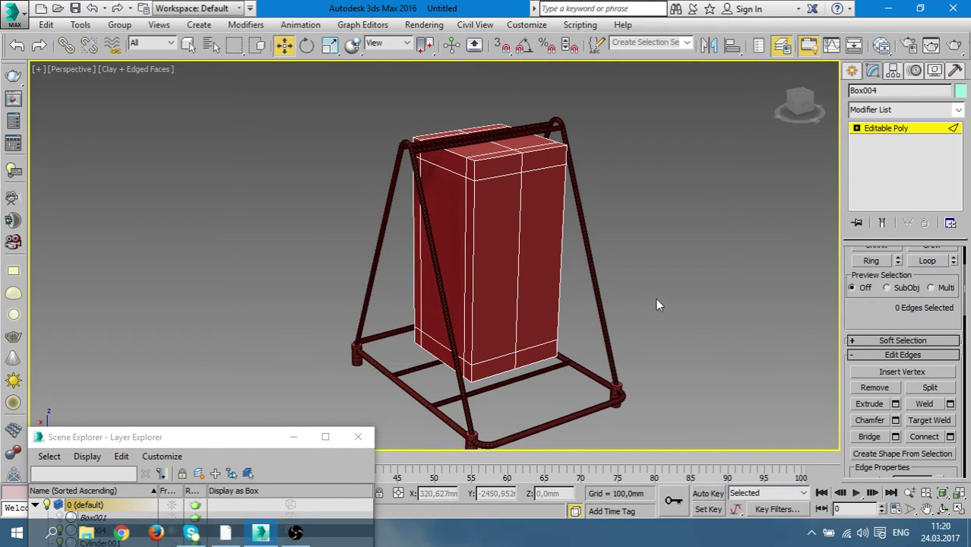
pyautogui.moveTo(306, 299)
pyautogui.keyDown('alt'); pyautogui.mouseDown(button='middle')
pyautogui.moveTo(407, 310)
pyautogui.moveTo(581, 228)
pyautogui.moveTo(442, 325)
pyautogui.moveTo(459, 321)
pyautogui.moveTo(462, 301)
pyautogui.moveTo(531, 312)
pyautogui.mouseUp(button='middle'); pyautogui.keyUp('alt')
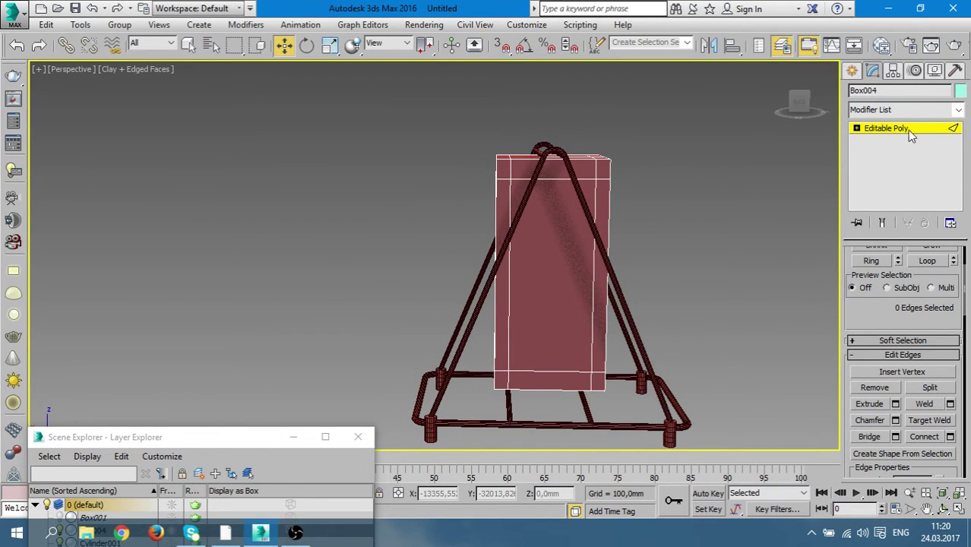
pyautogui.click(907, 130)
pyautogui.click(699, 230)
pyautogui.click(558, 287)
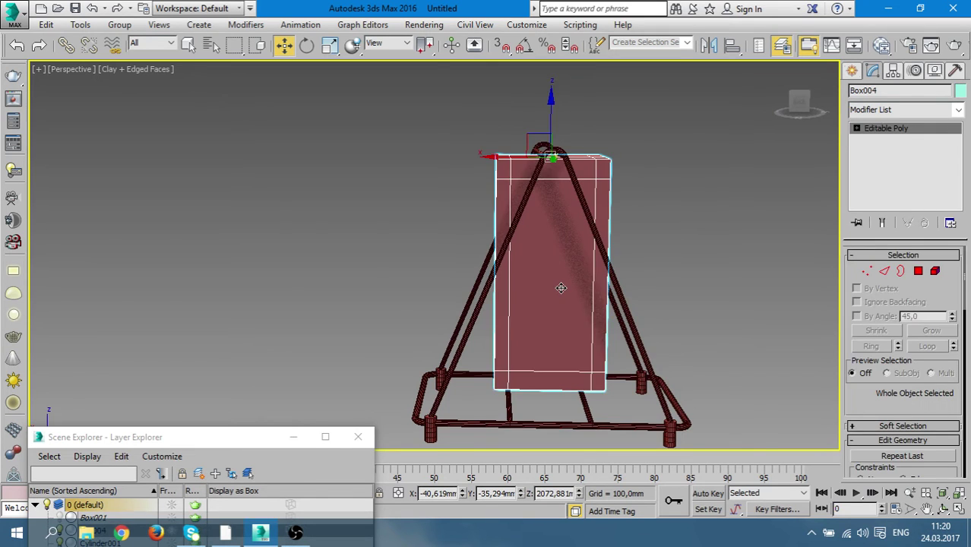
# Maximize the Front viewport and zoom in on the arch top above the box
pyautogui.hotkey('alt', 'w')
pyautogui.rightClick(730, 190)
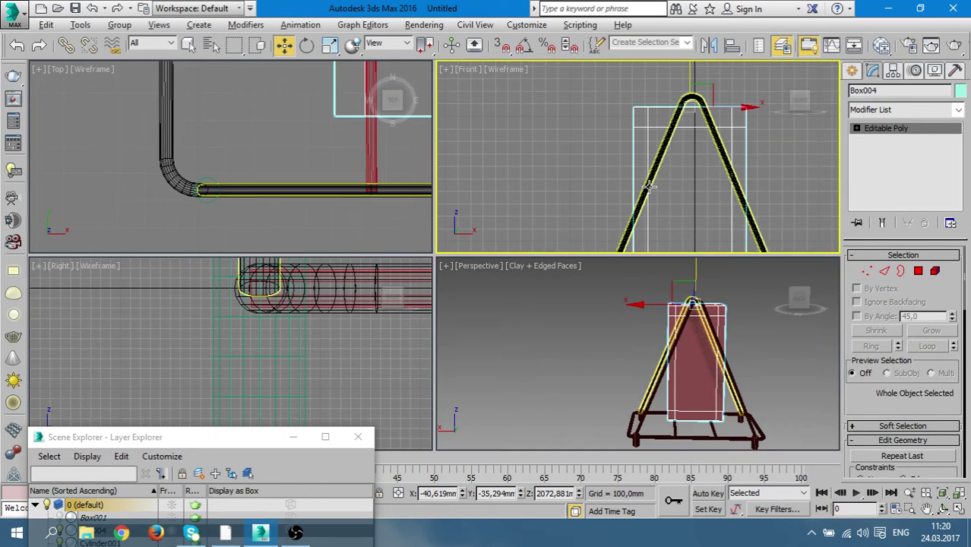
pyautogui.hotkey('alt', 'w')
pyautogui.scroll(2, 620, 224)
pyautogui.moveTo(218, 438)
pyautogui.mouseDown()
pyautogui.moveTo(242, 262)
pyautogui.moveTo(218, 455)
pyautogui.mouseUp()
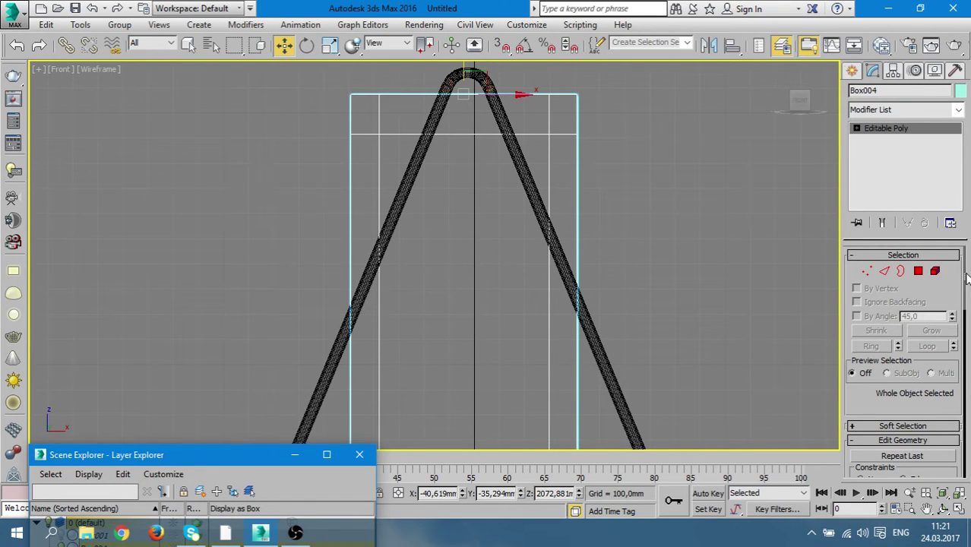
pyautogui.moveTo(966, 301); pyautogui.dragTo(967, 308)
pyautogui.scroll(3, 966, 308)
# Pick the Line shape tool, enable snaps, and frame the box top in Perspective
pyautogui.click(851, 71)
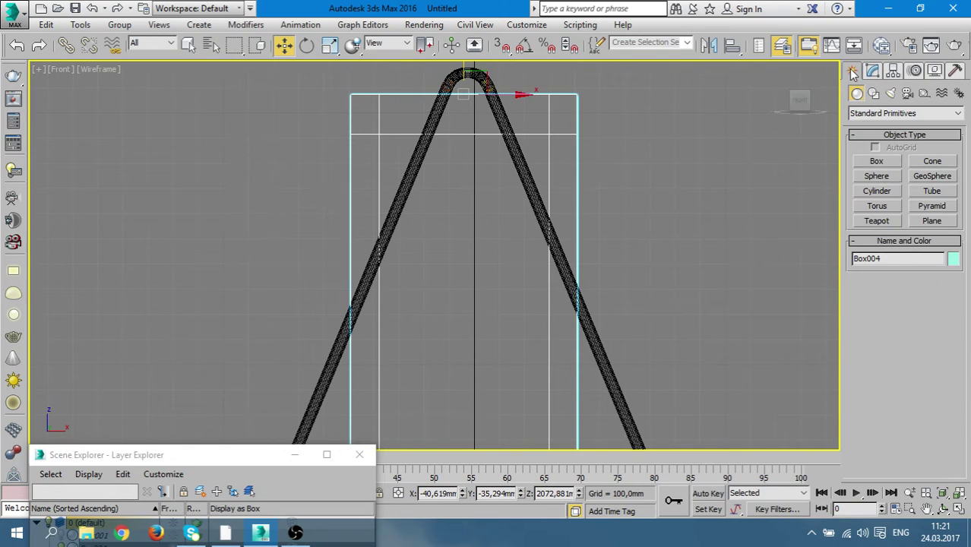
pyautogui.click(873, 93)
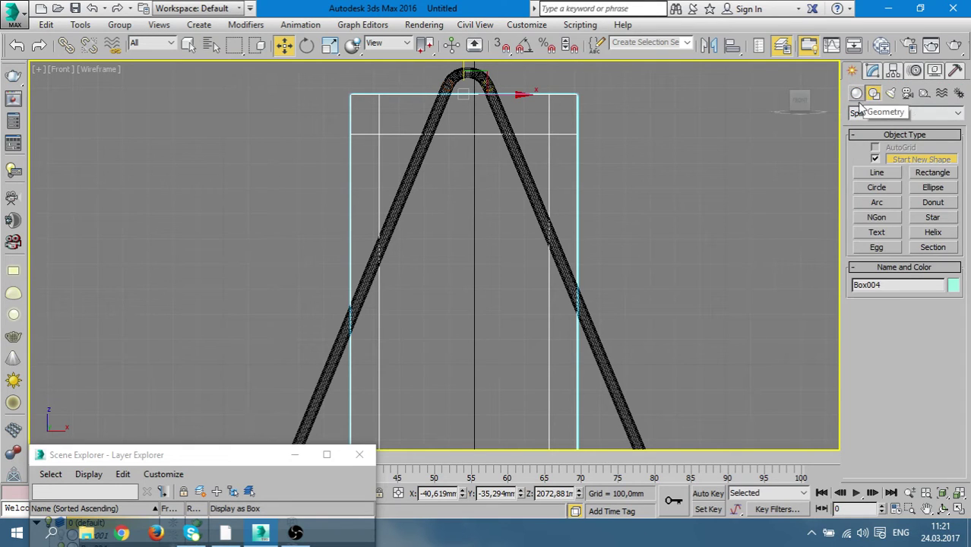
pyautogui.click(893, 172)
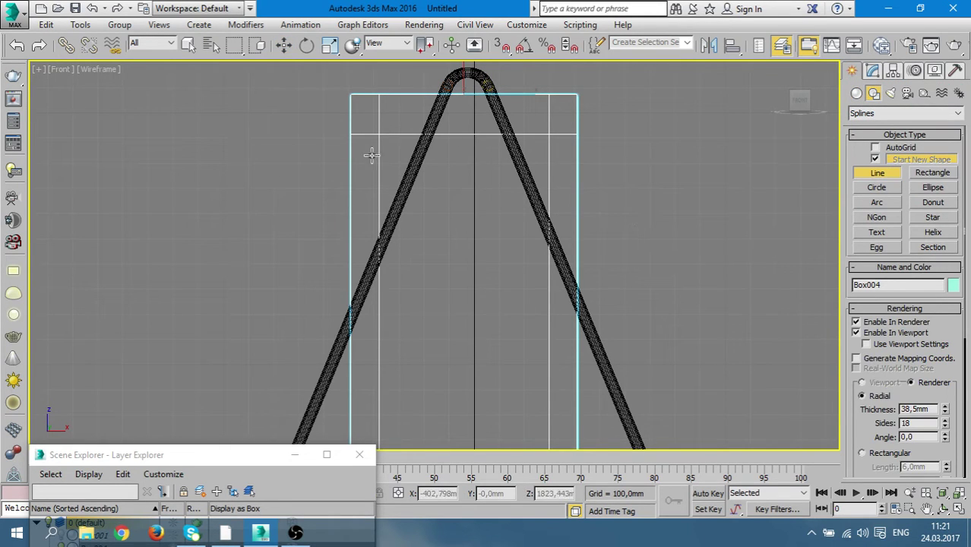
pyautogui.moveTo(419, 144); pyautogui.dragTo(427, 185, button='middle')
pyautogui.scroll(2, 397, 171)
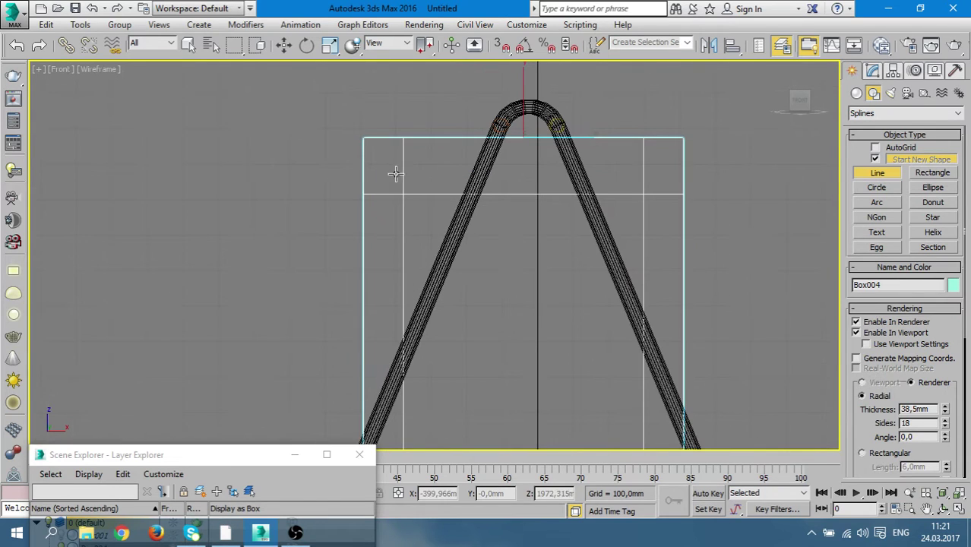
pyautogui.press('s')
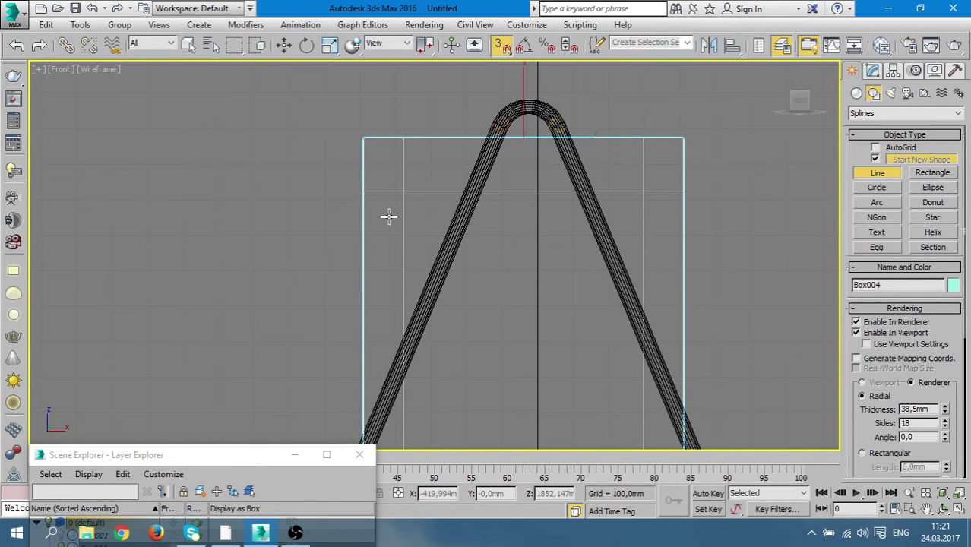
pyautogui.hotkey('alt', 'w')
pyautogui.rightClick(594, 362)
pyautogui.hotkey('alt', 'w')
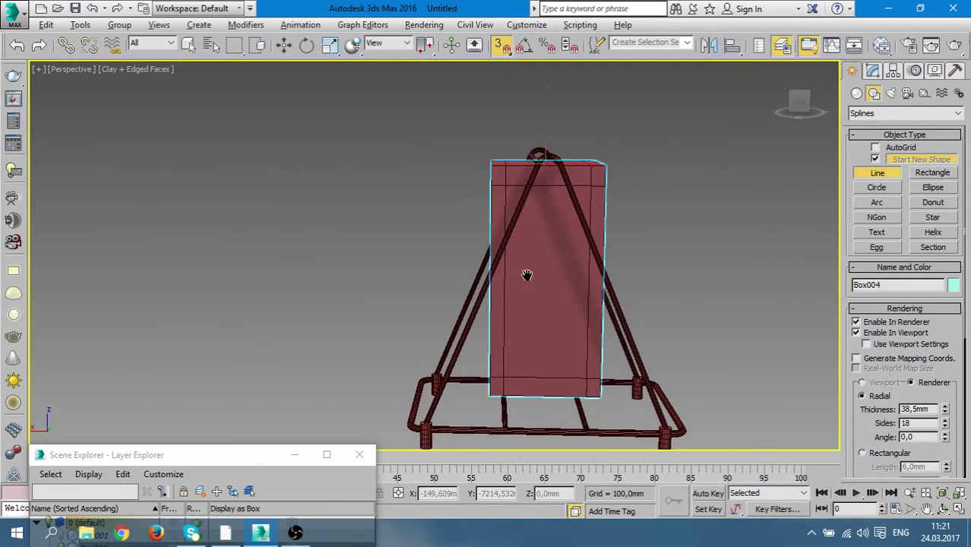
pyautogui.keyDown('alt'); pyautogui.moveTo(589, 330); pyautogui.dragTo(575, 286, button='middle'); pyautogui.keyUp('alt')
pyautogui.scroll(3, 555, 243)
pyautogui.scroll(2, 533, 202)
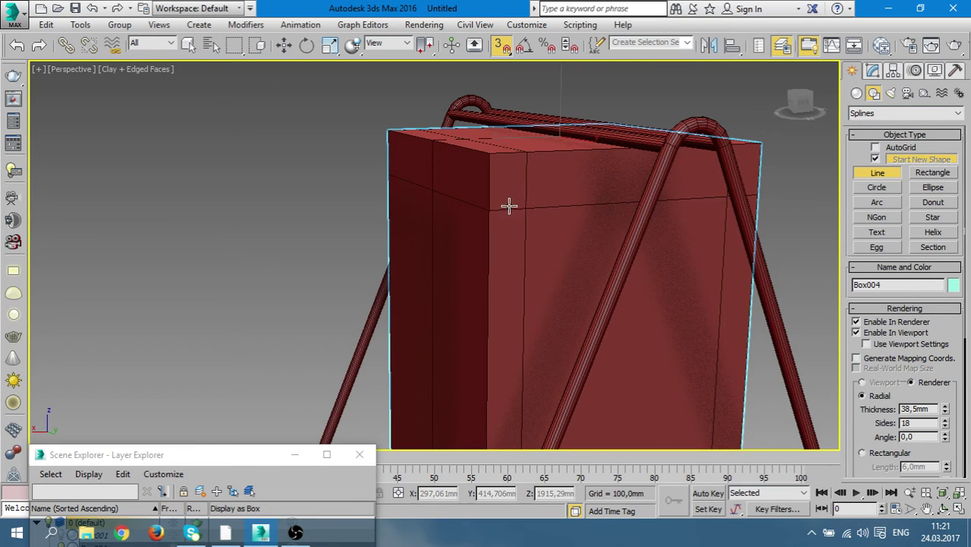
# Snap a closed spline, Line009, around the four top corners of the box
pyautogui.click(490, 210)
pyautogui.click(490, 157)
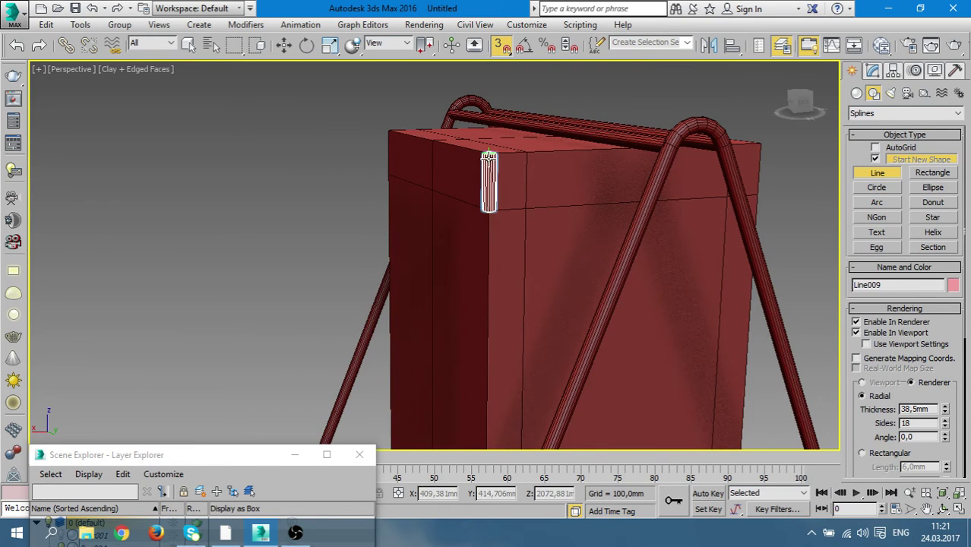
pyautogui.click(526, 150)
pyautogui.moveTo(661, 175); pyautogui.dragTo(402, 169, button='middle')
pyautogui.click(456, 127)
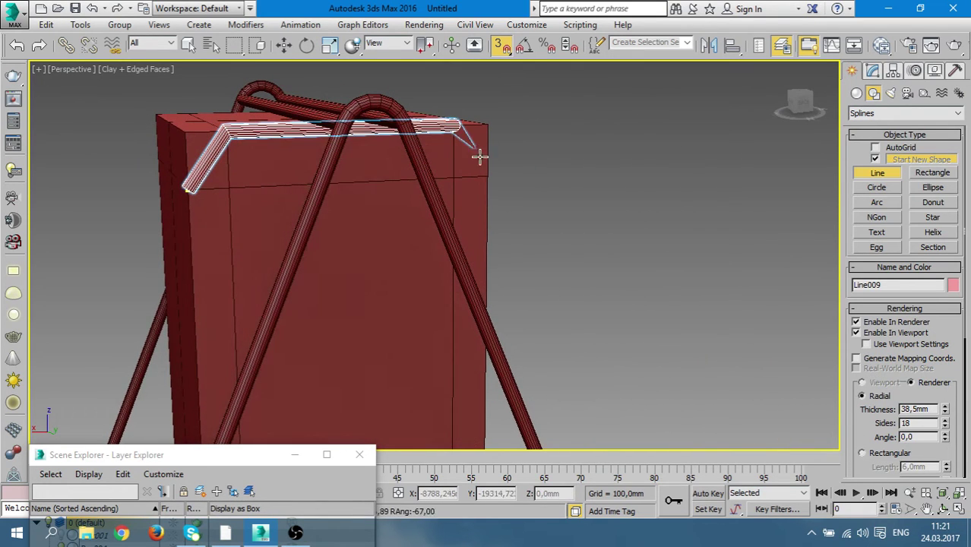
pyautogui.click(496, 180)
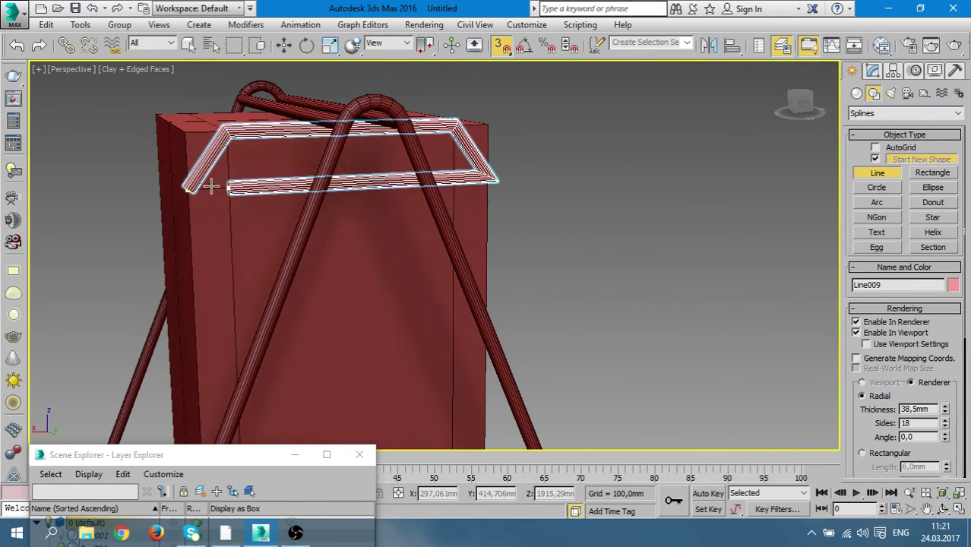
pyautogui.click(189, 190)
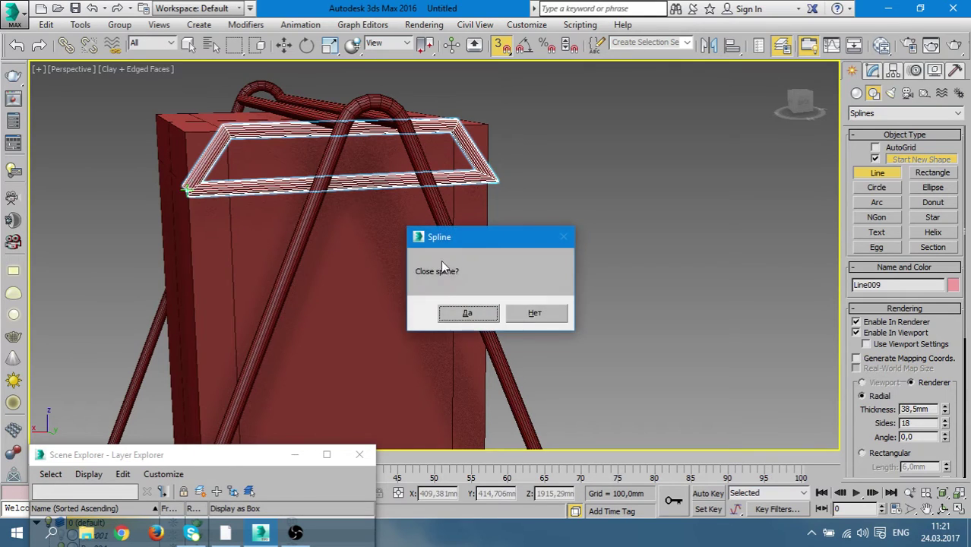
pyautogui.click(463, 313)
# Set Line009's rendering Radial Thickness to 0 mm and widen the command panel to two columns
pyautogui.click(873, 70)
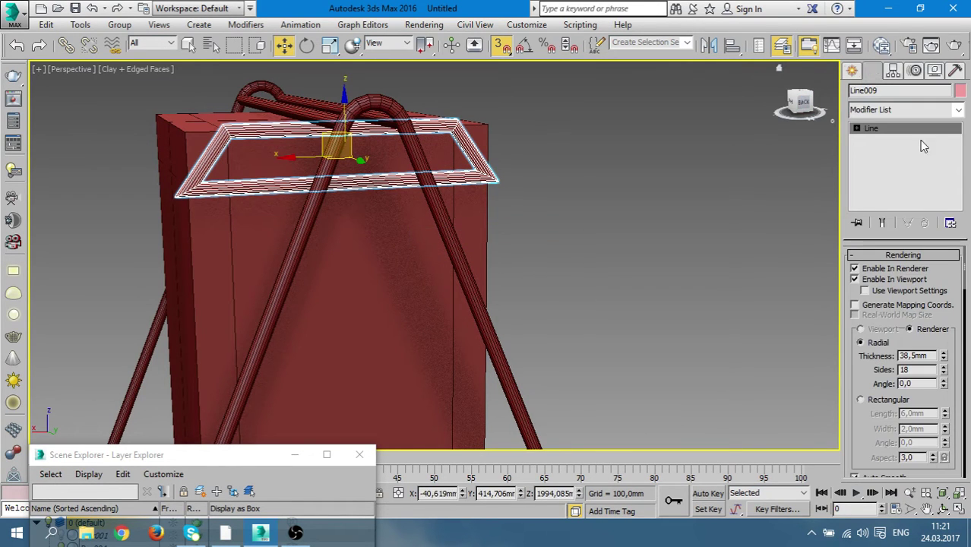
pyautogui.moveTo(943, 357); pyautogui.dragTo(937, 440)
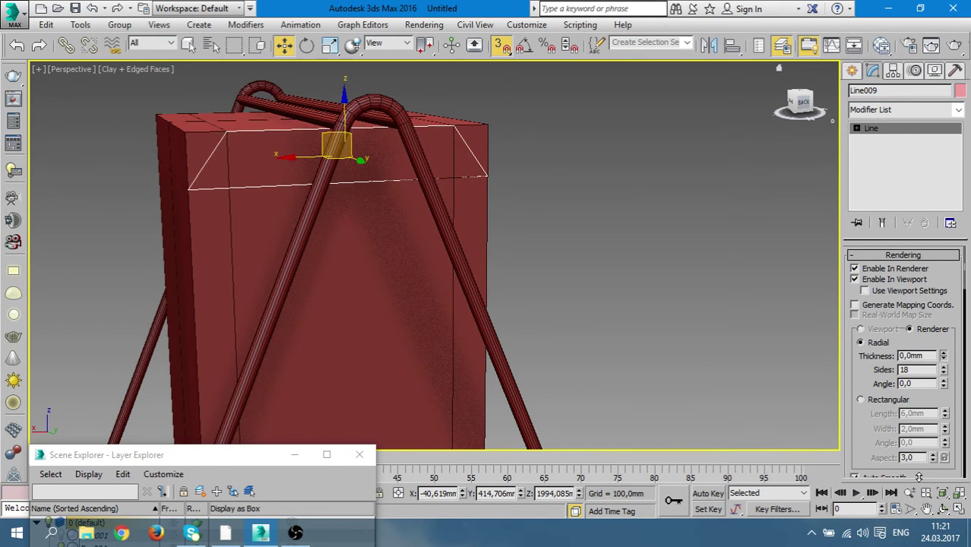
pyautogui.scroll(-5, 883, 374)
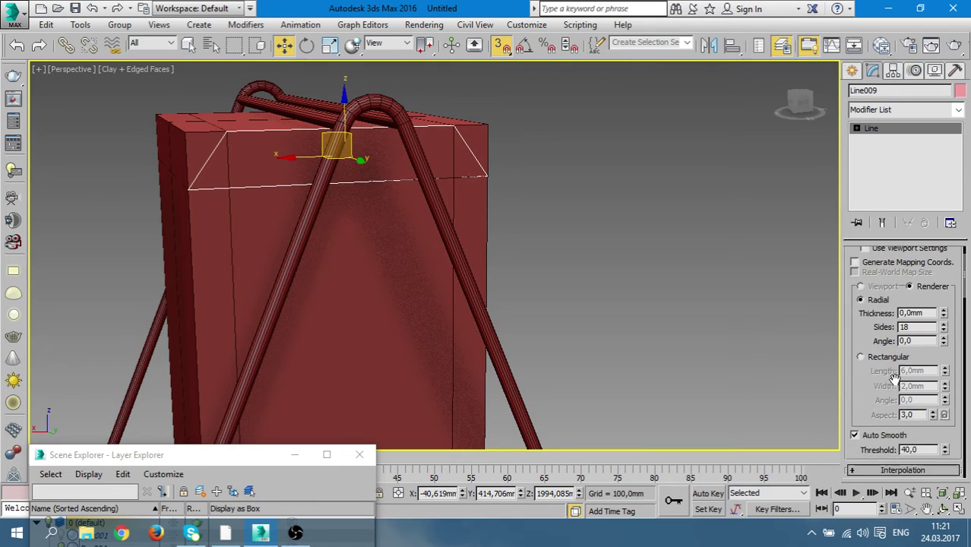
pyautogui.scroll(-5, 884, 374)
pyautogui.scroll(-5, 884, 374)
pyautogui.scroll(-5, 884, 375)
pyautogui.scroll(-5, 884, 374)
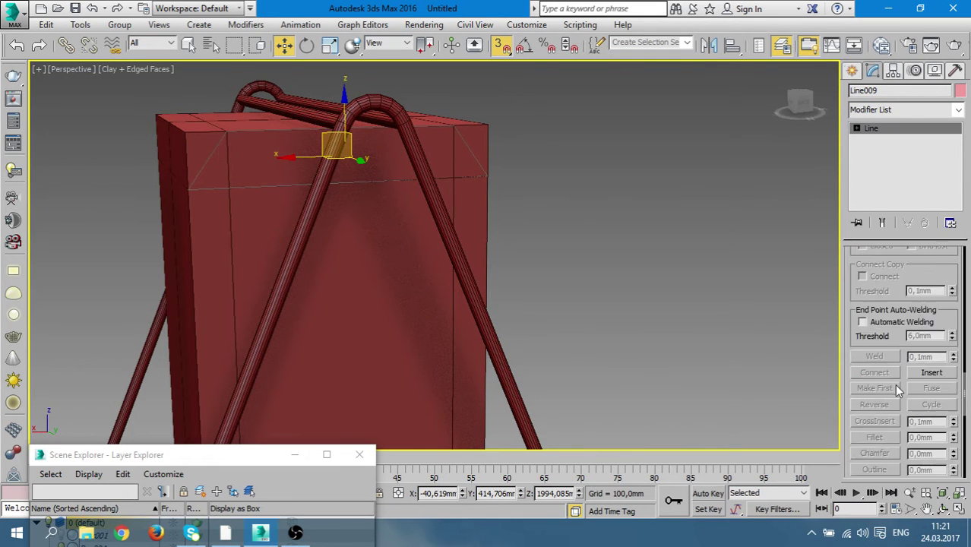
pyautogui.scroll(-5, 894, 384)
pyautogui.scroll(5, 900, 389)
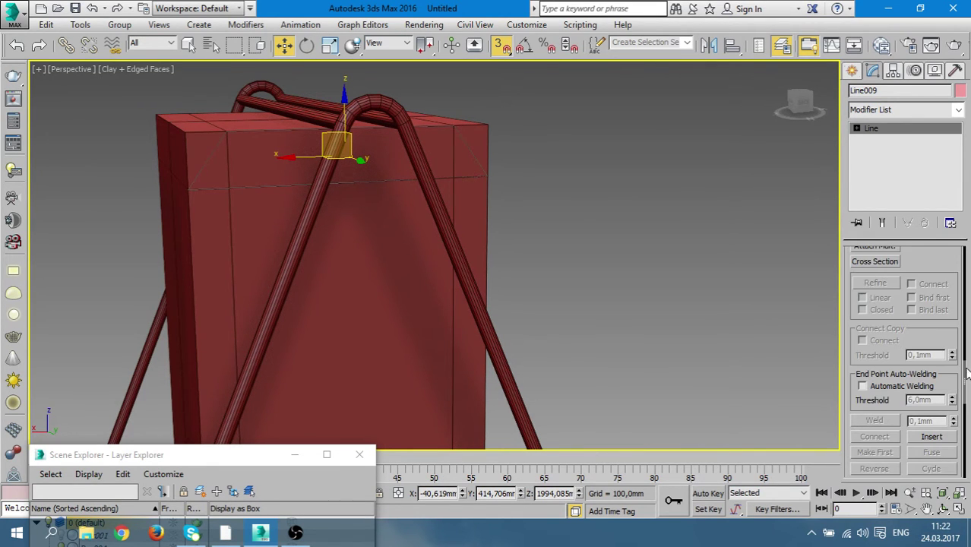
pyautogui.moveTo(842, 336); pyautogui.dragTo(800, 334)
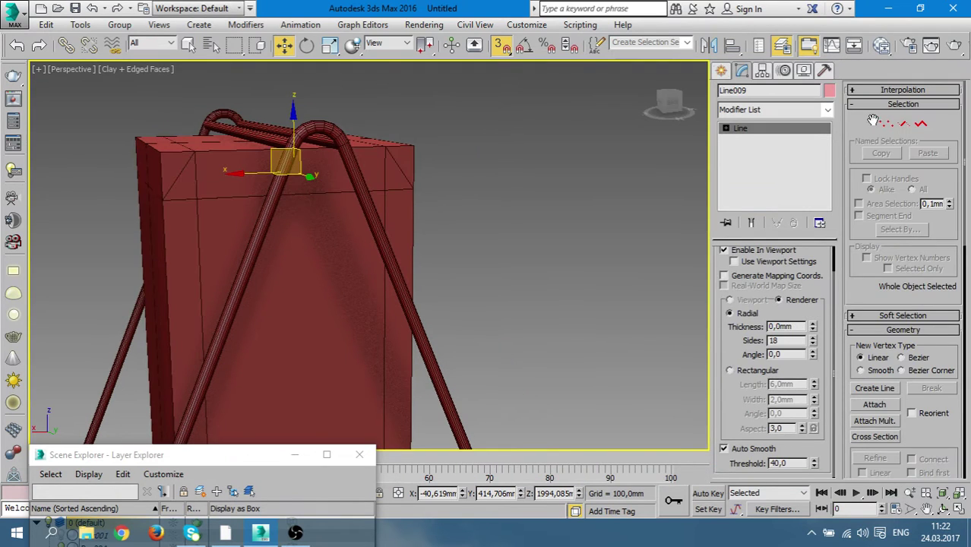
# In Line009's Vertex mode, select the four top vertices and try a fillet, then revert it
pyautogui.click(893, 126)
pyautogui.moveTo(493, 224); pyautogui.dragTo(139, 126)
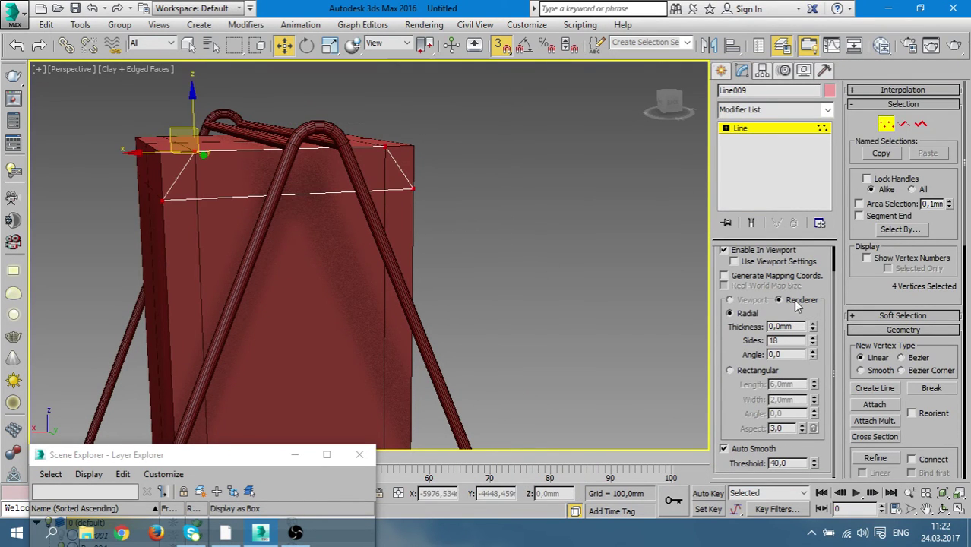
pyautogui.scroll(-5, 957, 328)
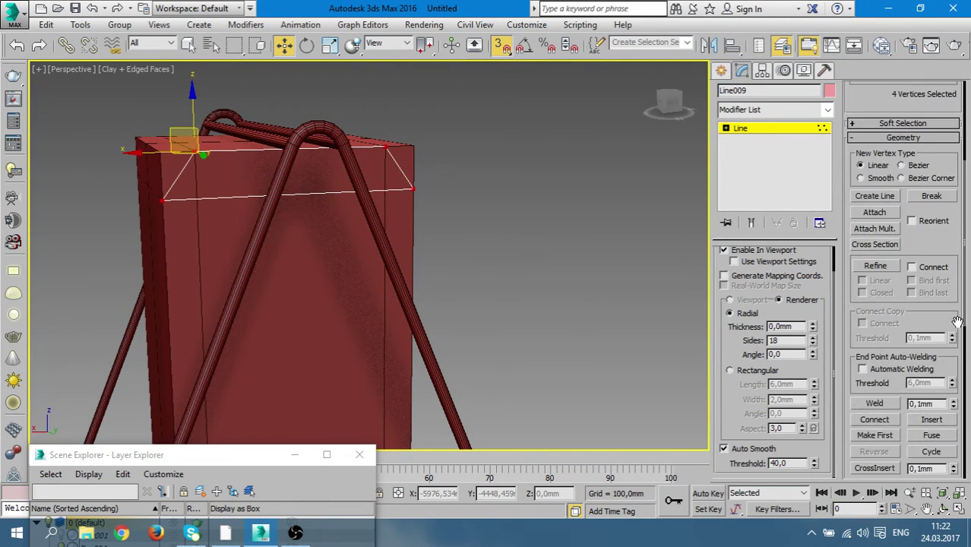
pyautogui.click(874, 399)
pyautogui.moveTo(383, 225)
pyautogui.keyDown('alt'); pyautogui.mouseDown(button='middle')
pyautogui.moveTo(397, 228)
pyautogui.moveTo(293, 189)
pyautogui.mouseUp(button='middle'); pyautogui.keyUp('alt')
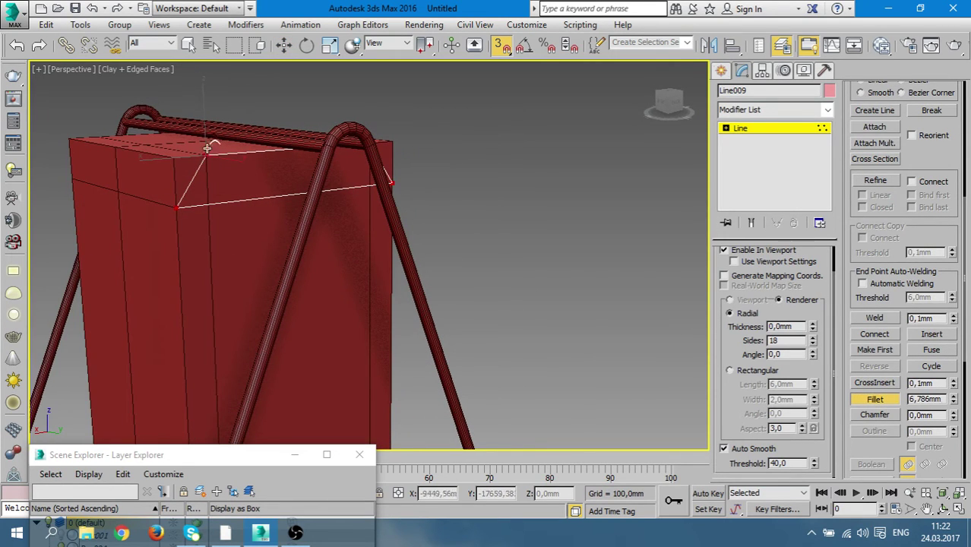
pyautogui.moveTo(207, 156)
pyautogui.mouseDown()
pyautogui.moveTo(205, 114)
pyautogui.moveTo(218, 143)
pyautogui.mouseUp()
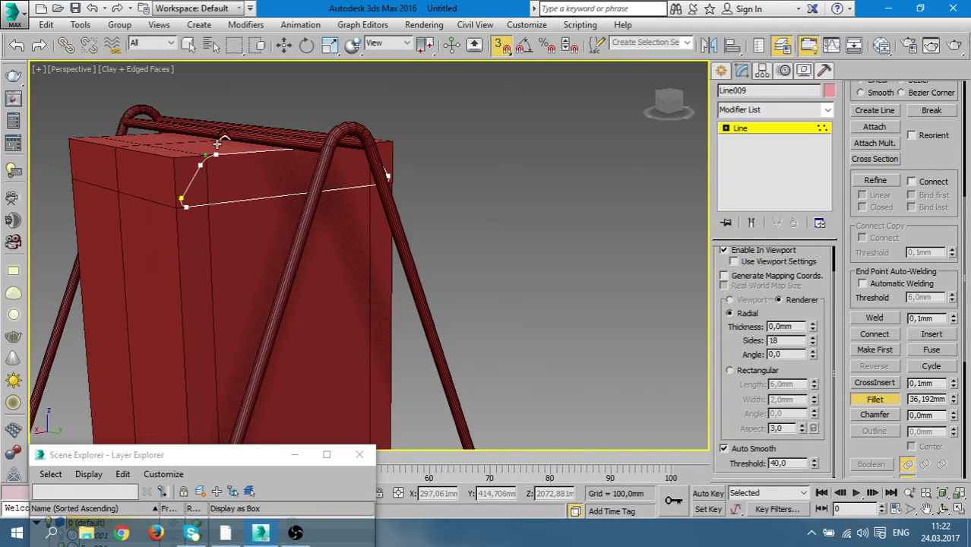
pyautogui.moveTo(218, 143); pyautogui.dragTo(236, 192)
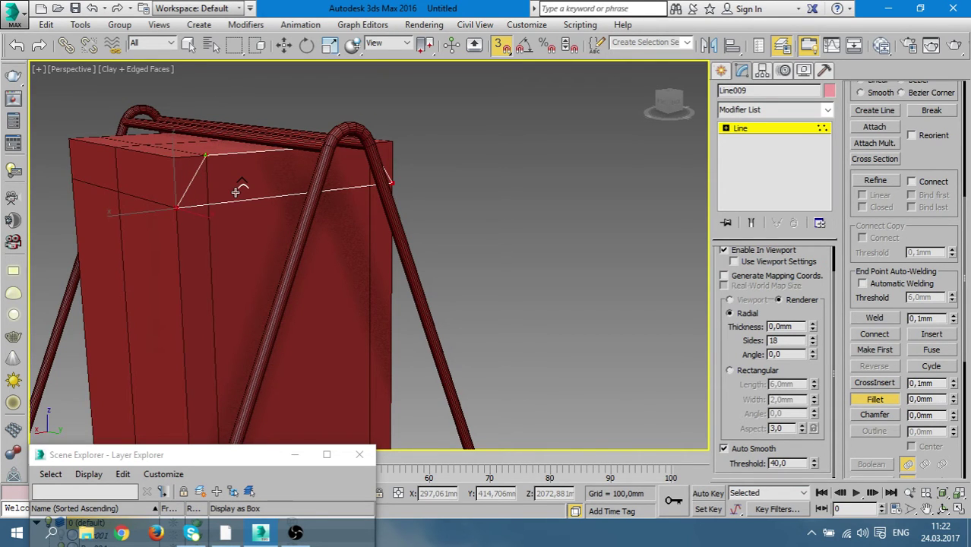
pyautogui.moveTo(330, 206)
pyautogui.keyDown('alt'); pyautogui.mouseDown(button='middle')
pyautogui.moveTo(443, 262)
pyautogui.moveTo(269, 243)
pyautogui.mouseUp(button='middle'); pyautogui.keyUp('alt')
# Fillet both top corners of the Line009 outline, discarding a trial vertex raise
pyautogui.press('w')
pyautogui.keyDown('alt'); pyautogui.moveTo(381, 206); pyautogui.dragTo(396, 171, button='middle'); pyautogui.keyUp('alt')
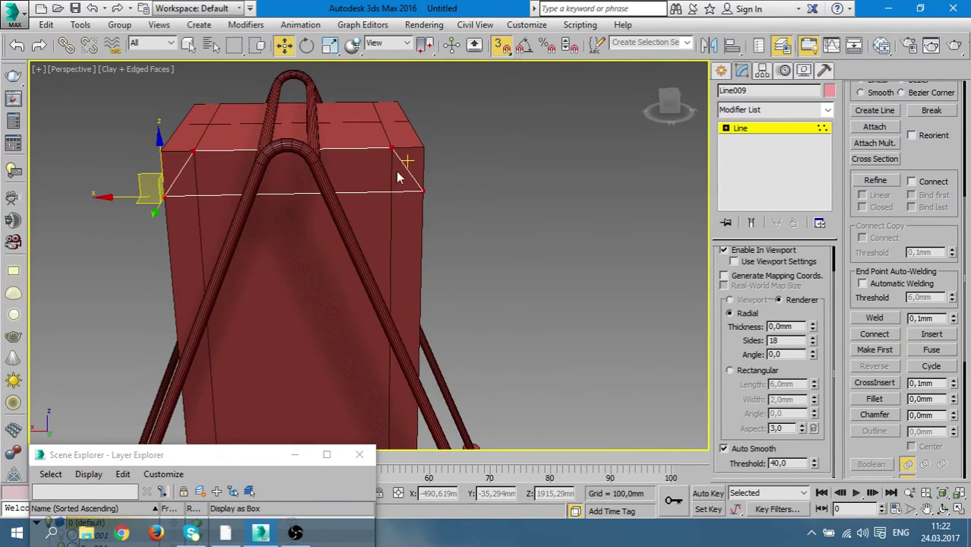
pyautogui.moveTo(445, 165); pyautogui.dragTo(169, 123)
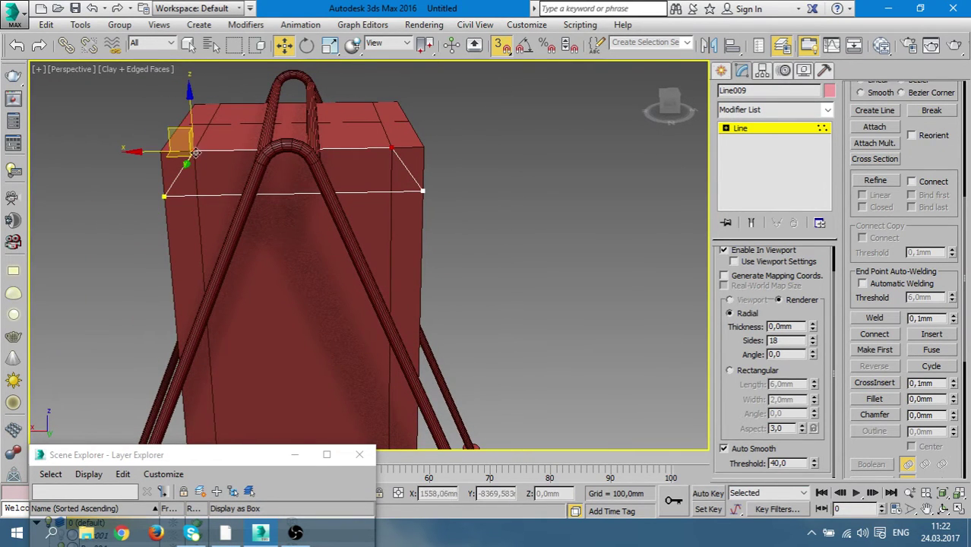
pyautogui.moveTo(199, 155); pyautogui.dragTo(203, 130)
pyautogui.hotkey('ctrl', 'z')
pyautogui.click(875, 399)
pyautogui.moveTo(391, 148); pyautogui.dragTo(376, 148)
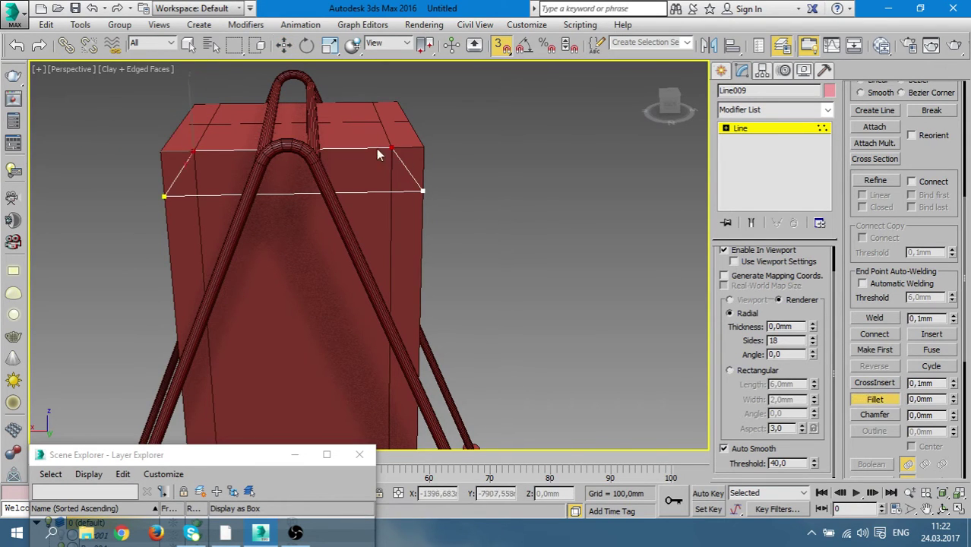
pyautogui.moveTo(193, 150)
pyautogui.mouseDown()
pyautogui.moveTo(200, 137)
pyautogui.moveTo(217, 139)
pyautogui.mouseUp()
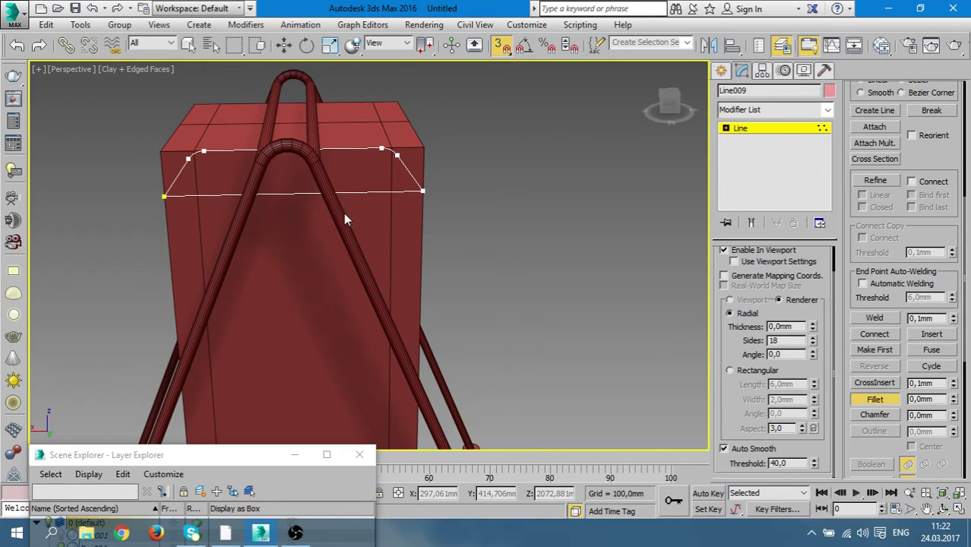
# Chamfer the two remaining corner vertices of Line009 by 106 mm
pyautogui.moveTo(283, 198); pyautogui.dragTo(126, 183)
pyautogui.scroll(2, 966, 384)
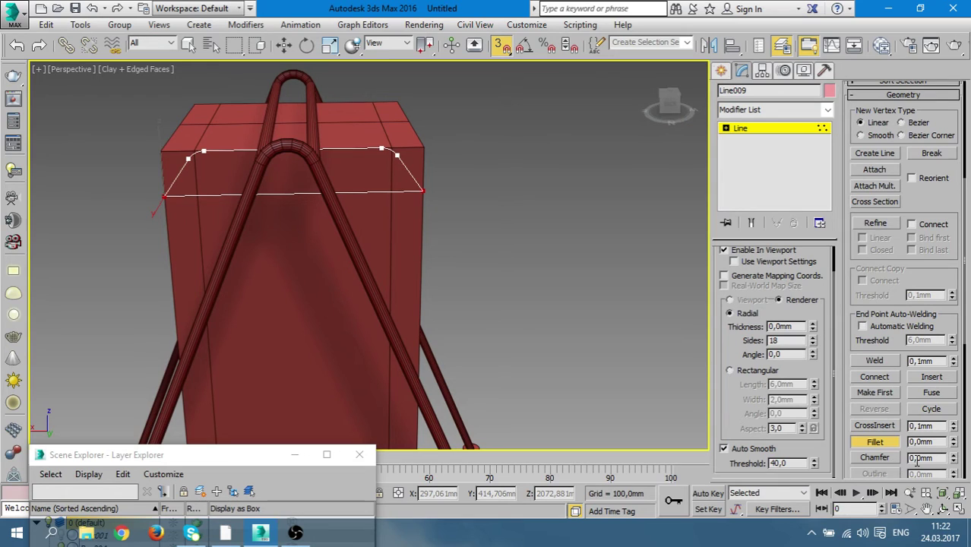
pyautogui.moveTo(956, 460); pyautogui.dragTo(958, 378)
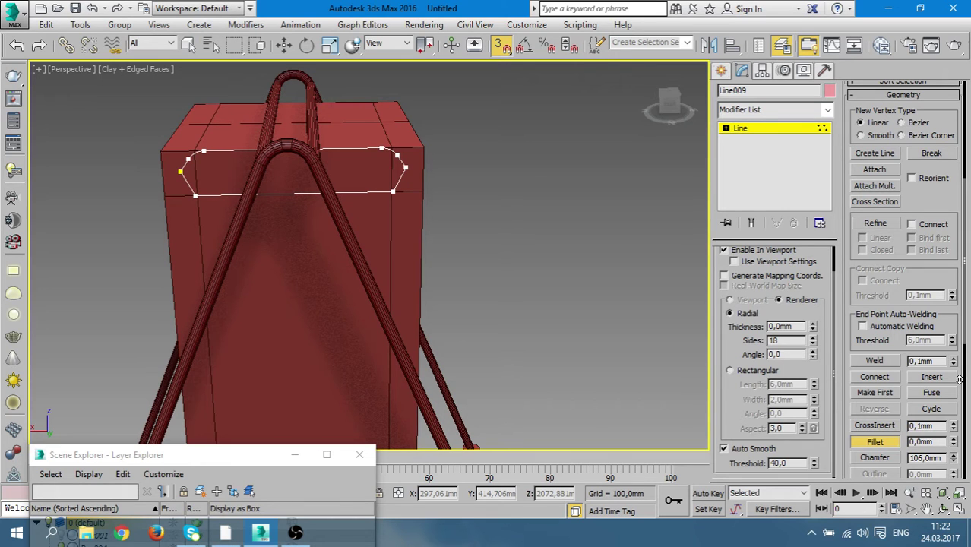
pyautogui.moveTo(959, 379); pyautogui.dragTo(926, 393)
pyautogui.moveTo(283, 281)
pyautogui.keyDown('alt'); pyautogui.mouseDown(button='middle')
pyautogui.moveTo(354, 287)
pyautogui.moveTo(438, 258)
pyautogui.moveTo(455, 234)
pyautogui.moveTo(356, 229)
pyautogui.moveTo(339, 238)
pyautogui.moveTo(395, 283)
pyautogui.mouseUp(button='middle'); pyautogui.keyUp('alt')
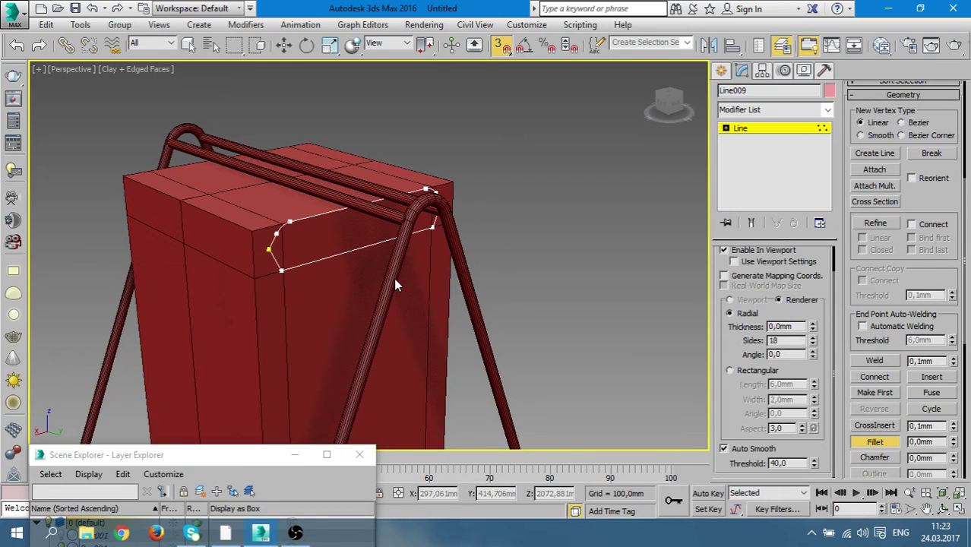
pyautogui.click(828, 111)
pyautogui.moveTo(832, 151); pyautogui.dragTo(834, 179)
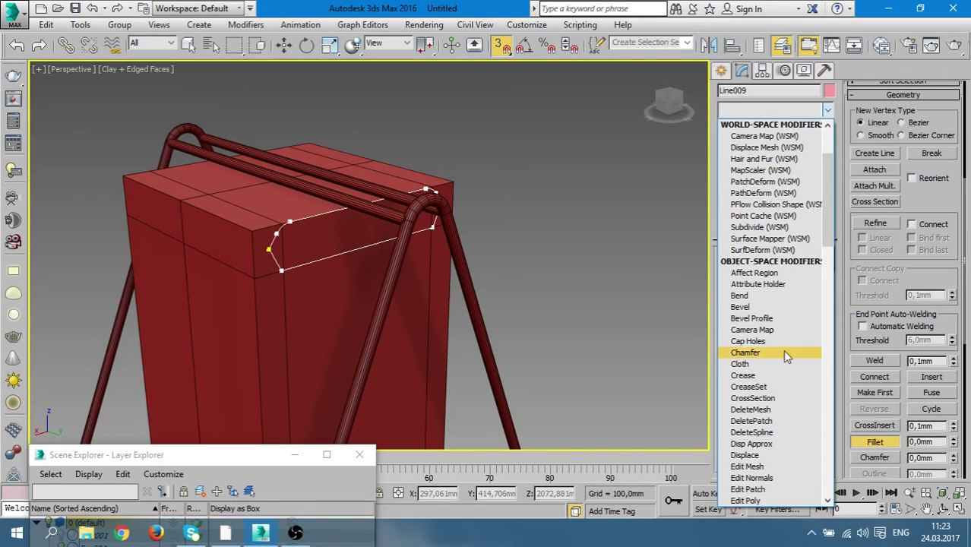
pyautogui.scroll(-2, 790, 351)
pyautogui.scroll(-2, 790, 351)
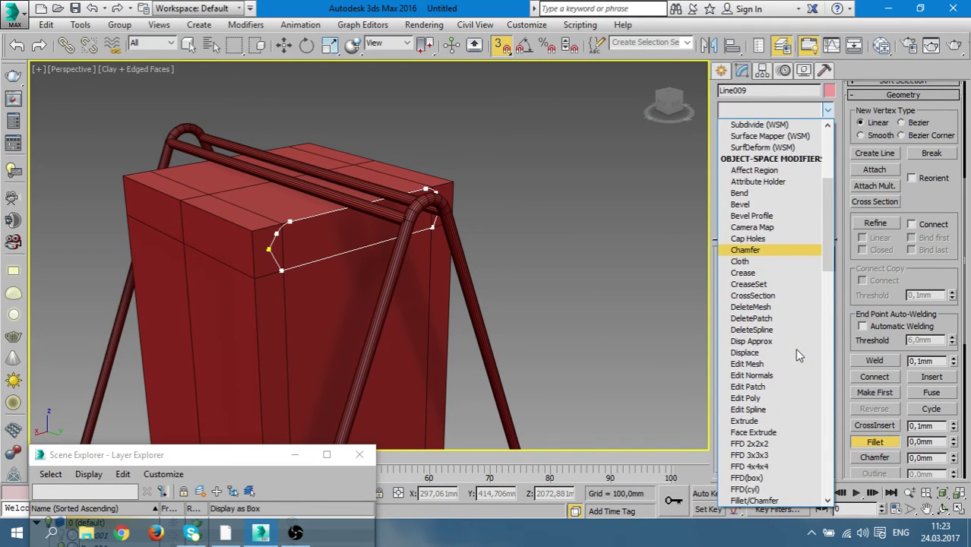
pyautogui.click(756, 420)
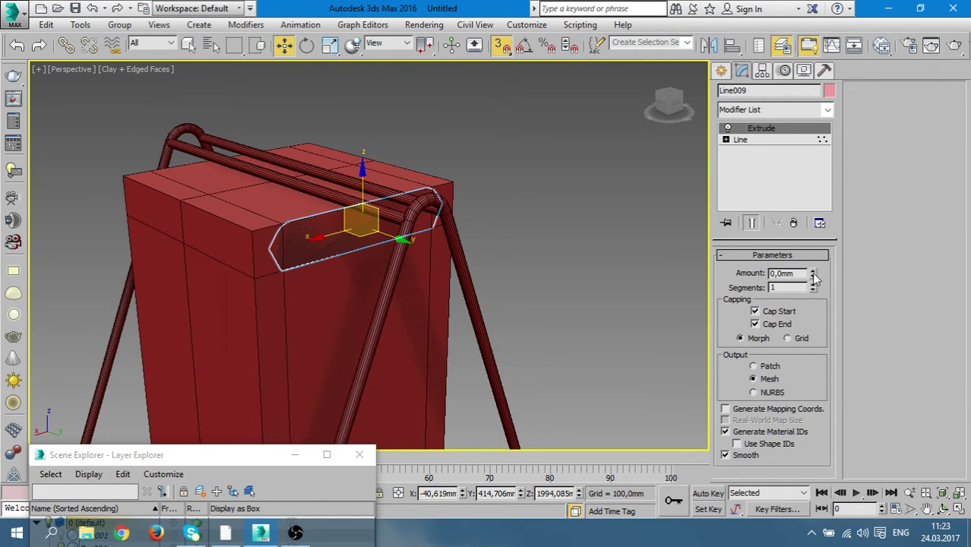
pyautogui.moveTo(813, 277); pyautogui.dragTo(799, 116)
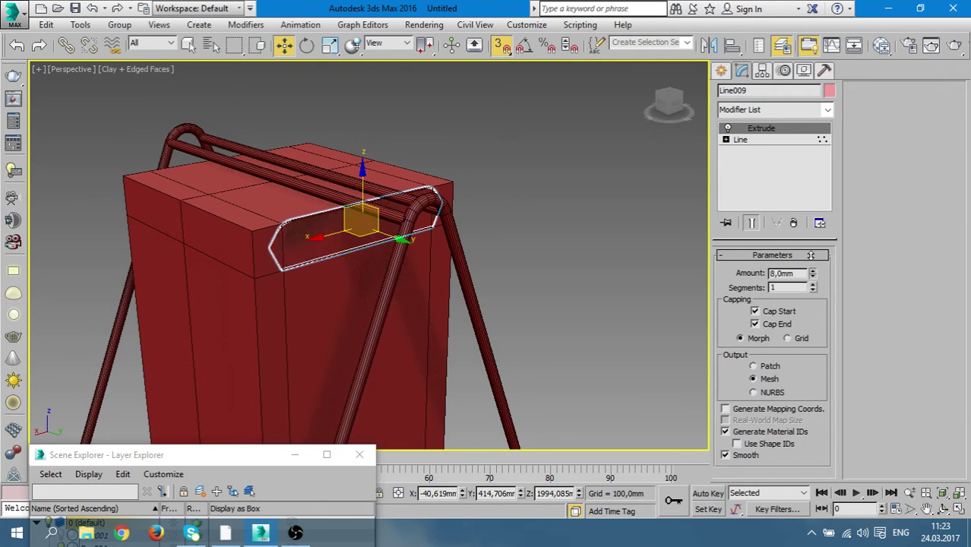
pyautogui.rightClick(798, 118)
pyautogui.moveTo(524, 260)
pyautogui.keyDown('alt'); pyautogui.mouseDown(button='middle')
pyautogui.moveTo(573, 271)
pyautogui.moveTo(507, 254)
pyautogui.moveTo(490, 231)
pyautogui.mouseUp(button='middle'); pyautogui.keyUp('alt')
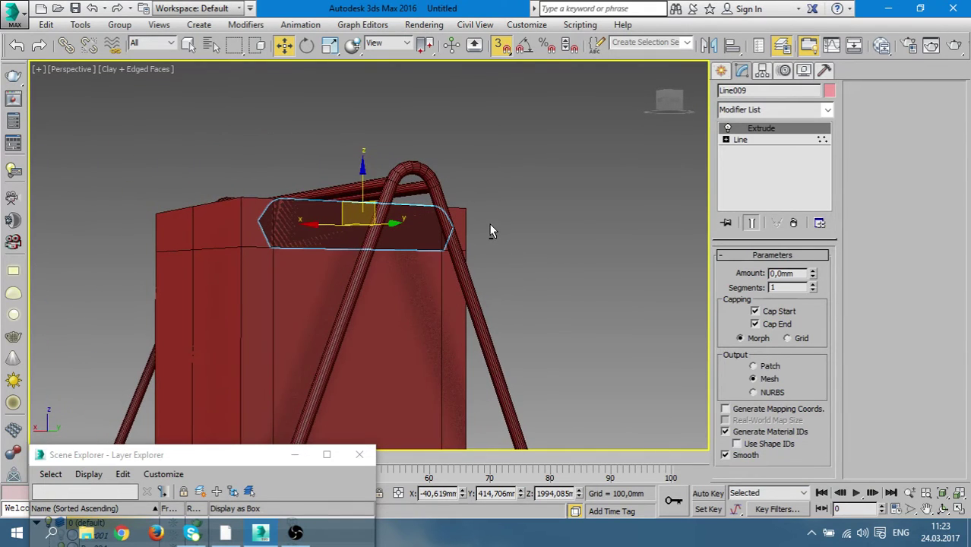
pyautogui.hotkey('ctrl', 'z')
pyautogui.press('1')
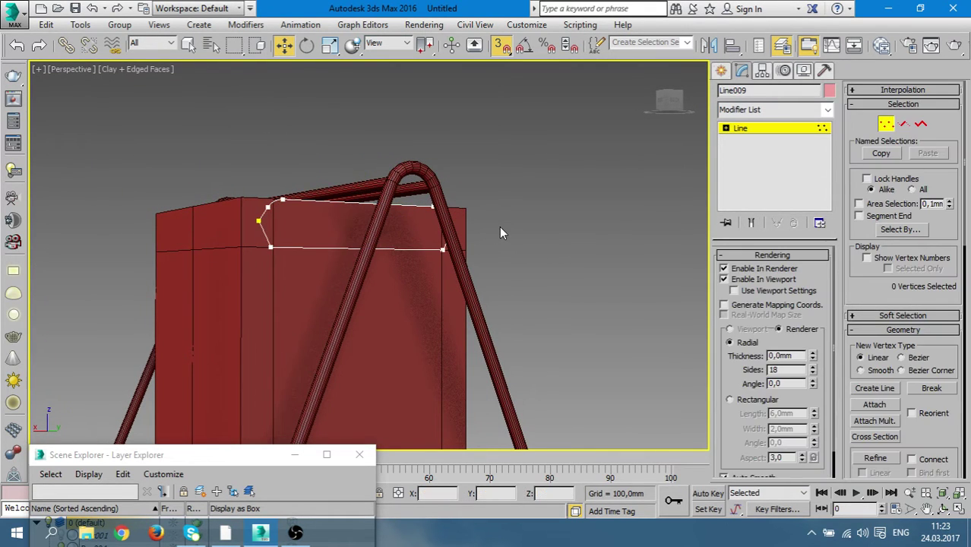
pyautogui.rightClick(773, 129)
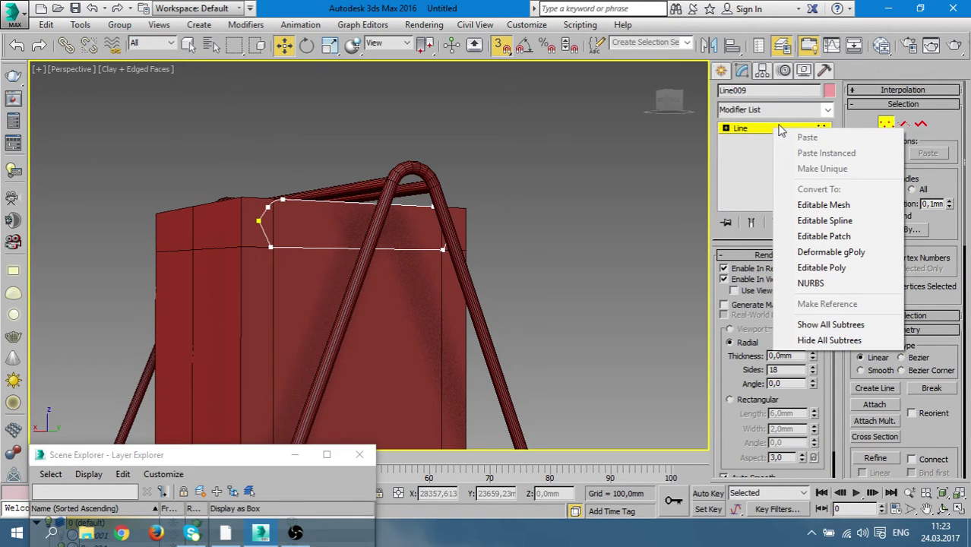
pyautogui.click(272, 217)
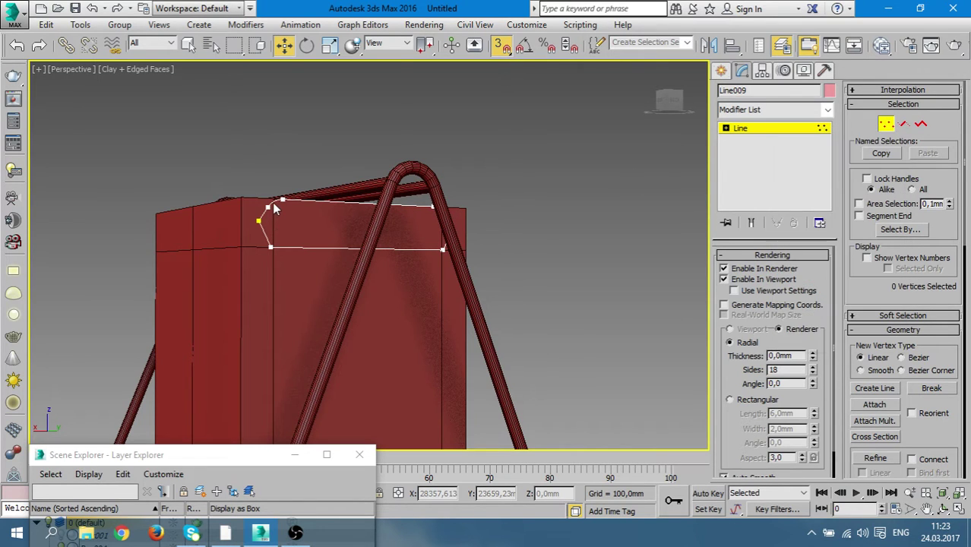
pyautogui.rightClick(273, 205)
pyautogui.moveTo(298, 343)
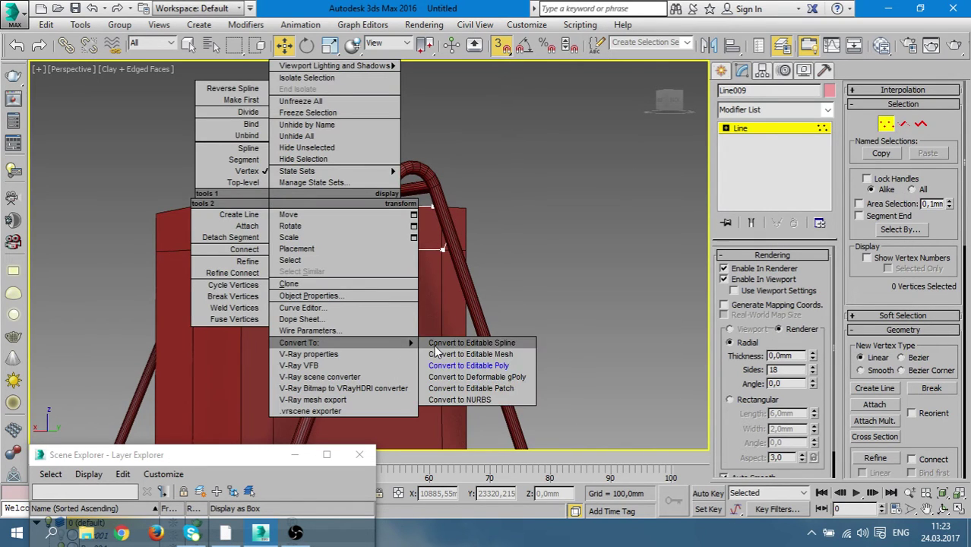
pyautogui.click(526, 364)
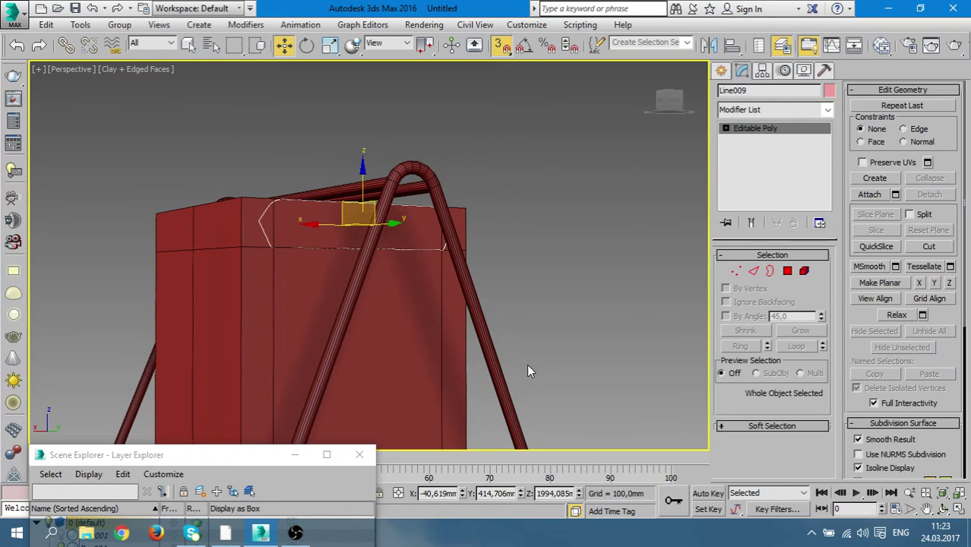
pyautogui.click(788, 271)
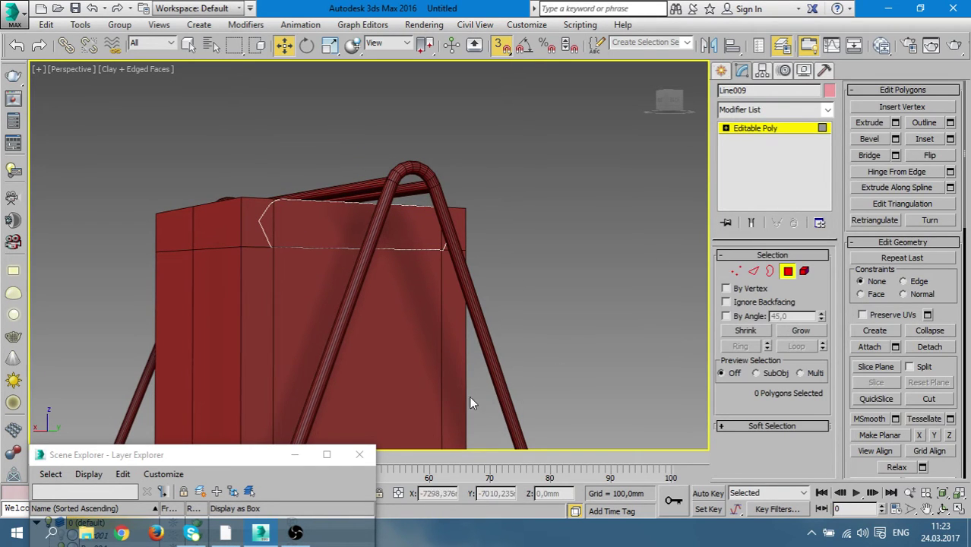
pyautogui.moveTo(242, 456)
pyautogui.mouseDown()
pyautogui.moveTo(283, 353)
pyautogui.moveTo(328, 148)
pyautogui.moveTo(525, 146)
pyautogui.mouseUp()
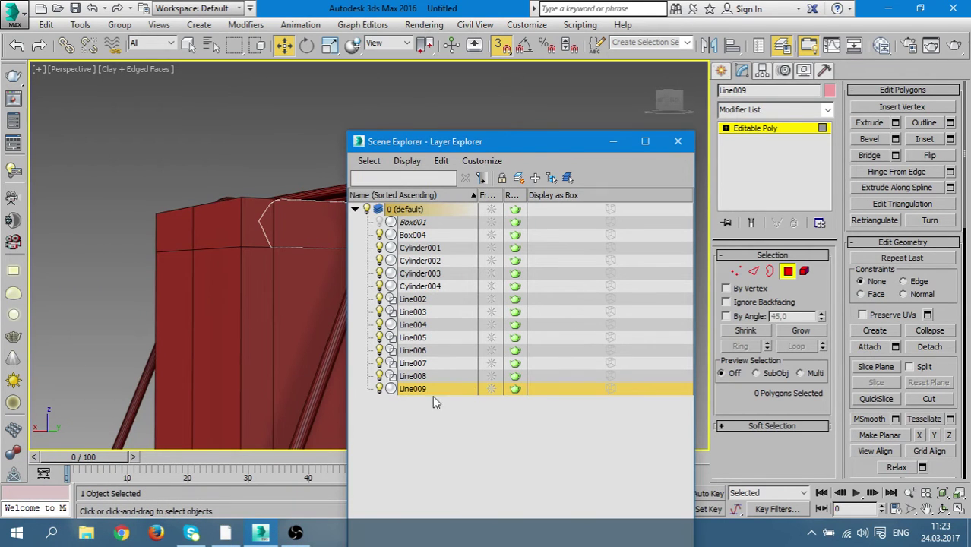
pyautogui.click(379, 236)
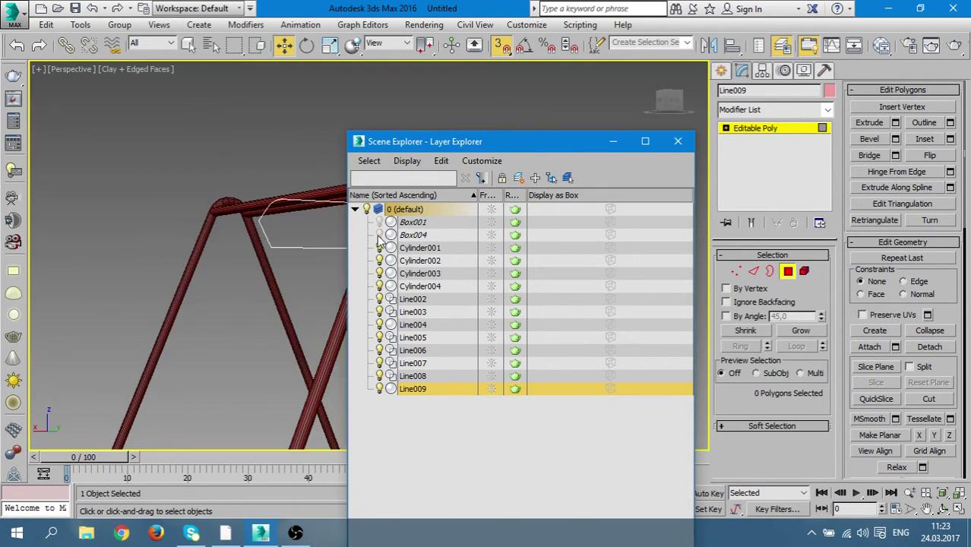
pyautogui.moveTo(600, 140); pyautogui.dragTo(284, 429)
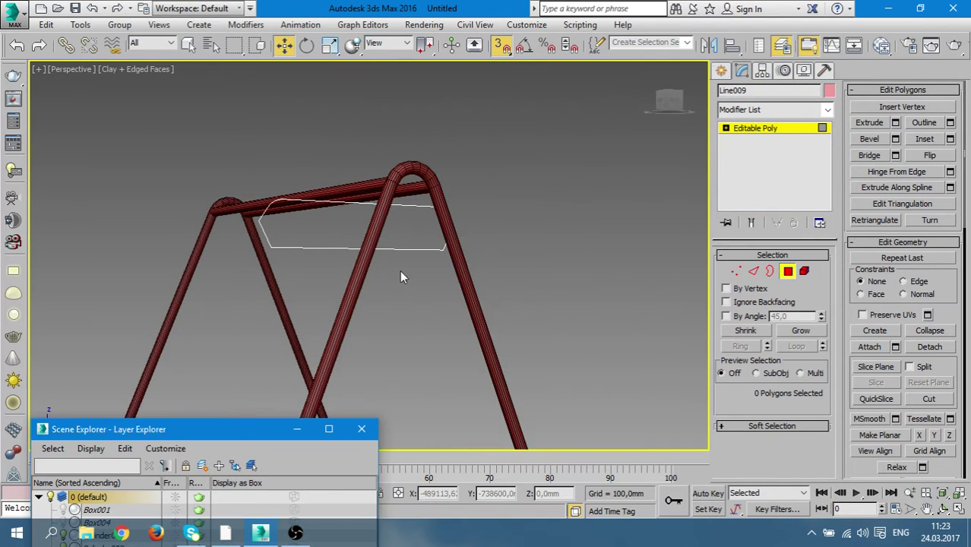
pyautogui.moveTo(402, 278)
pyautogui.keyDown('alt'); pyautogui.mouseDown(button='middle')
pyautogui.moveTo(449, 270)
pyautogui.moveTo(481, 330)
pyautogui.moveTo(409, 283)
pyautogui.mouseUp(button='middle'); pyautogui.keyUp('alt')
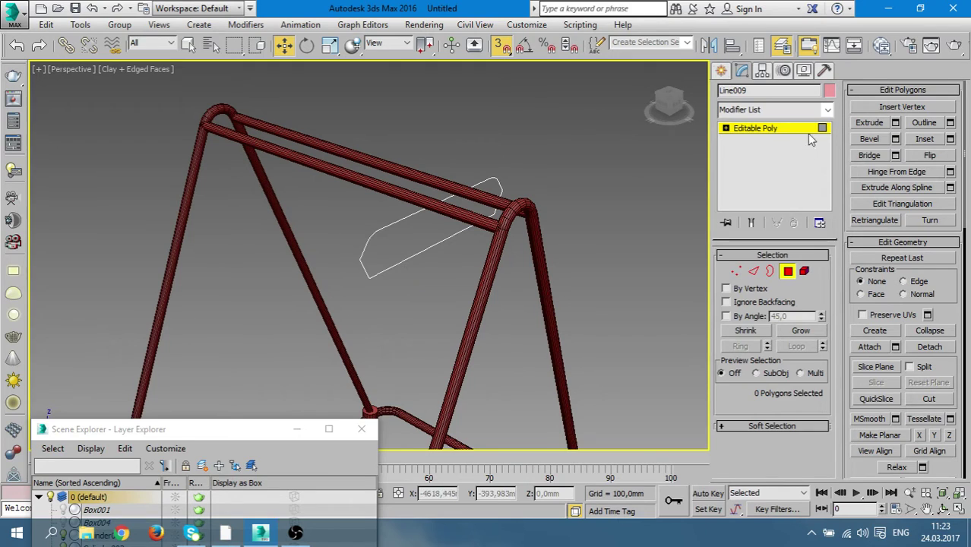
pyautogui.click(827, 109)
pyautogui.click(827, 110)
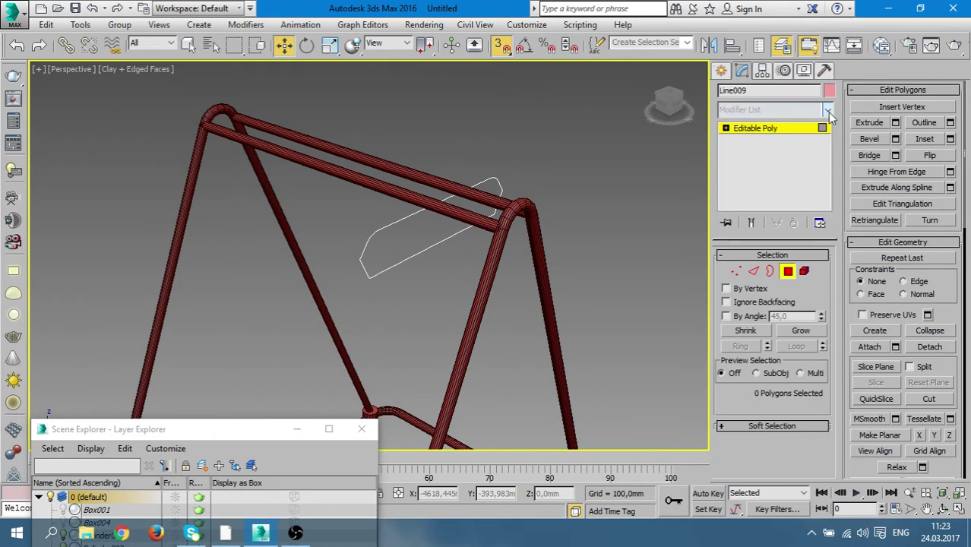
pyautogui.click(895, 123)
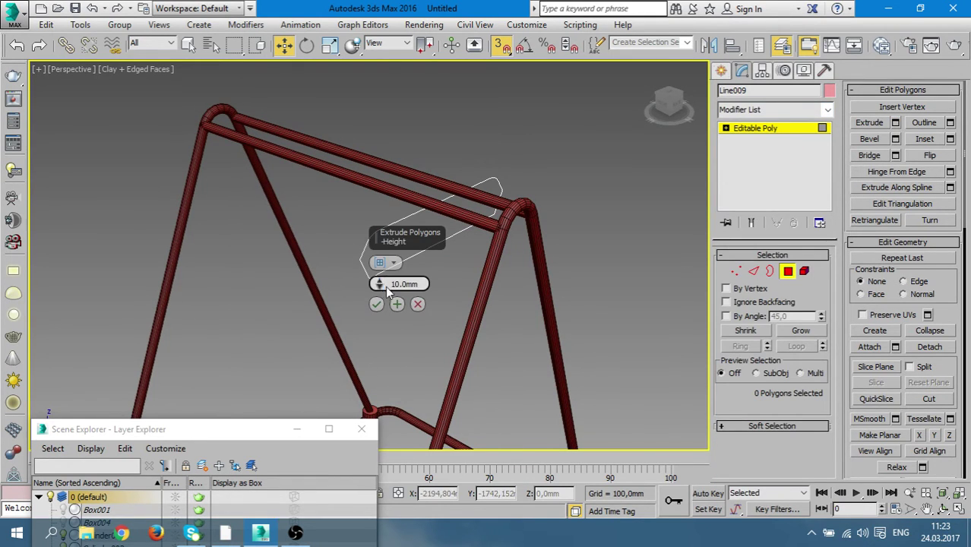
pyautogui.moveTo(377, 284); pyautogui.dragTo(434, 216)
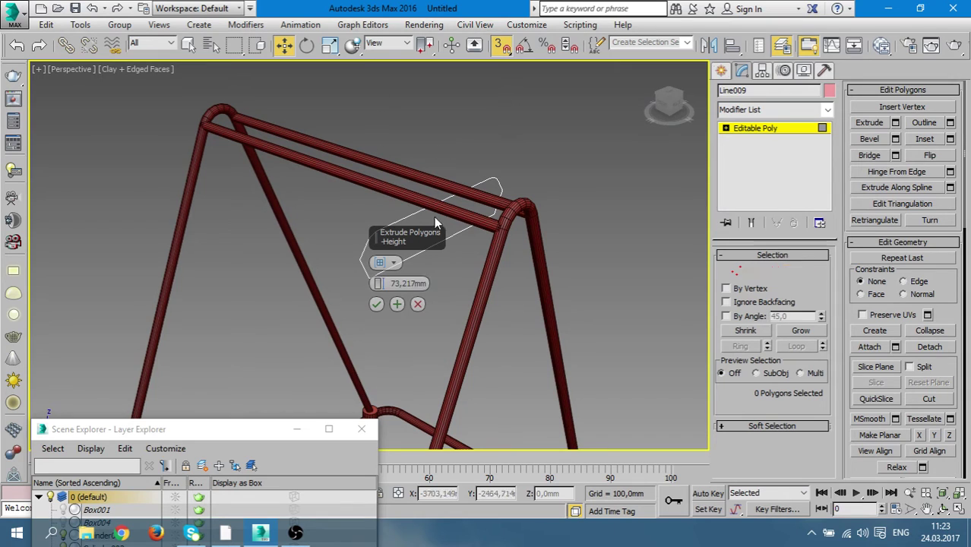
pyautogui.click(418, 305)
pyautogui.click(771, 272)
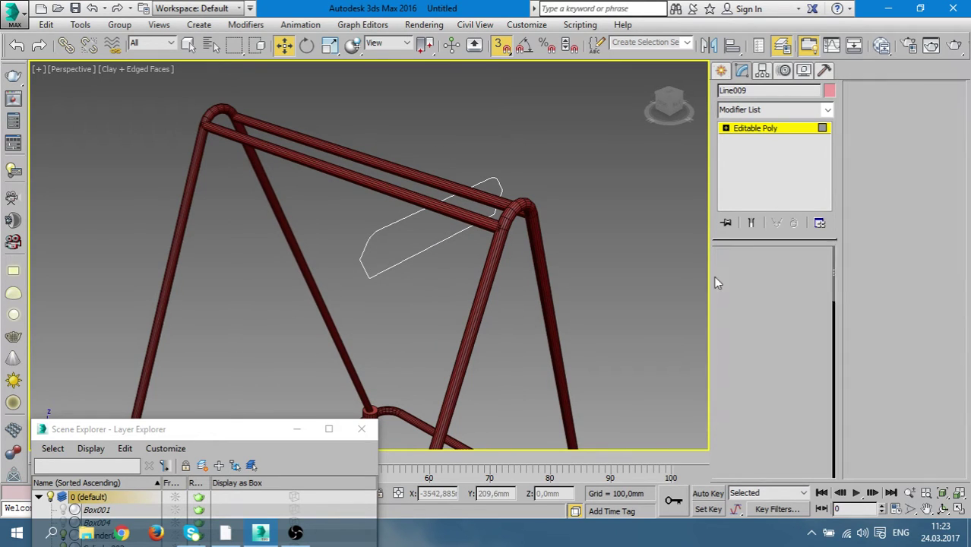
pyautogui.moveTo(431, 281); pyautogui.dragTo(343, 226)
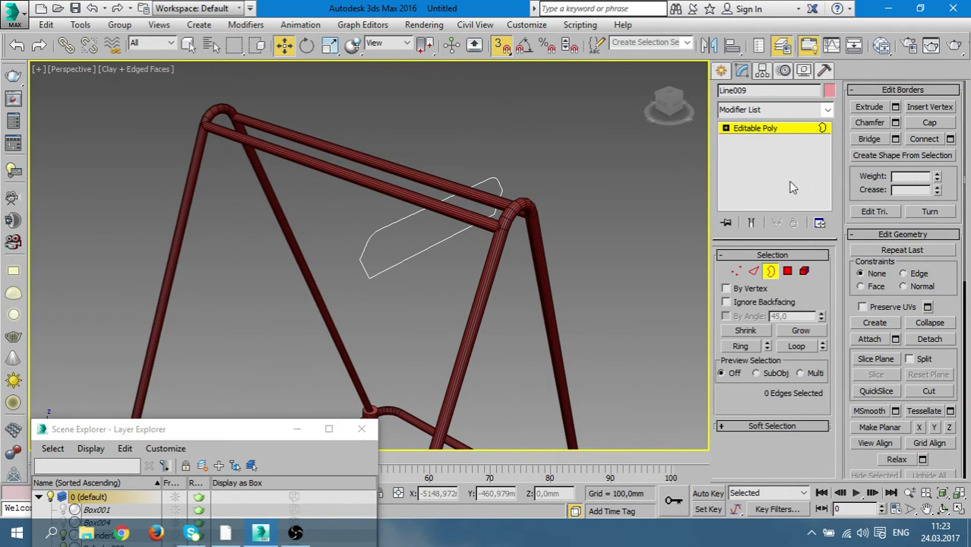
pyautogui.click(781, 132)
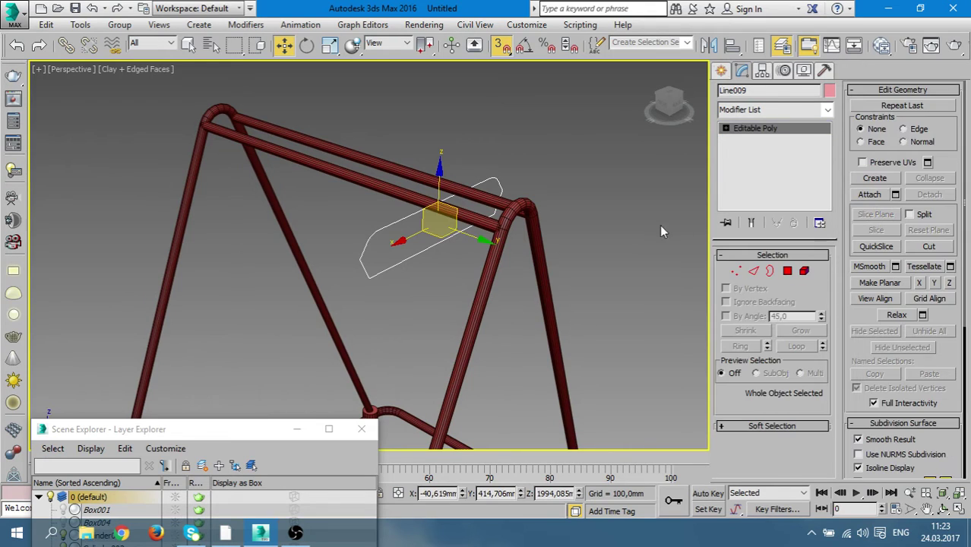
pyautogui.click(770, 274)
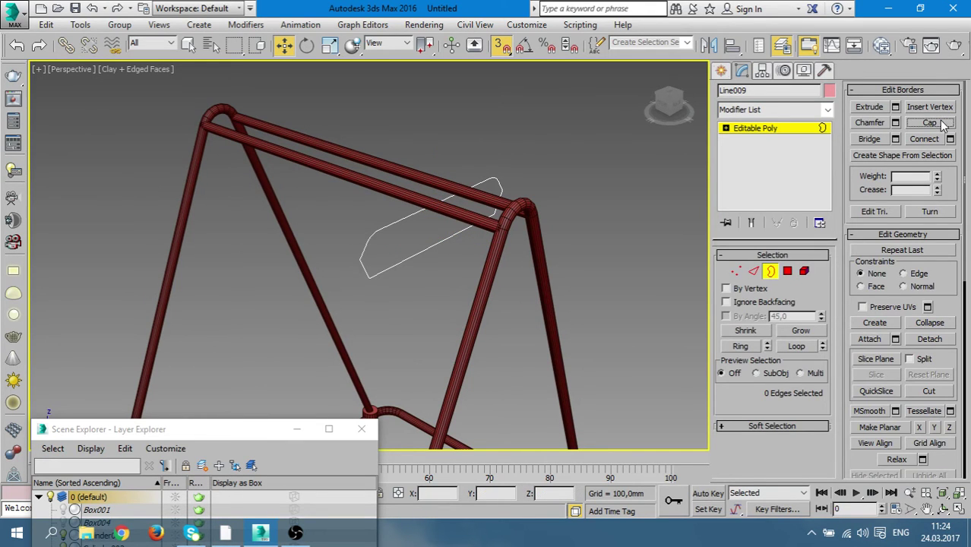
pyautogui.moveTo(402, 286); pyautogui.dragTo(342, 242)
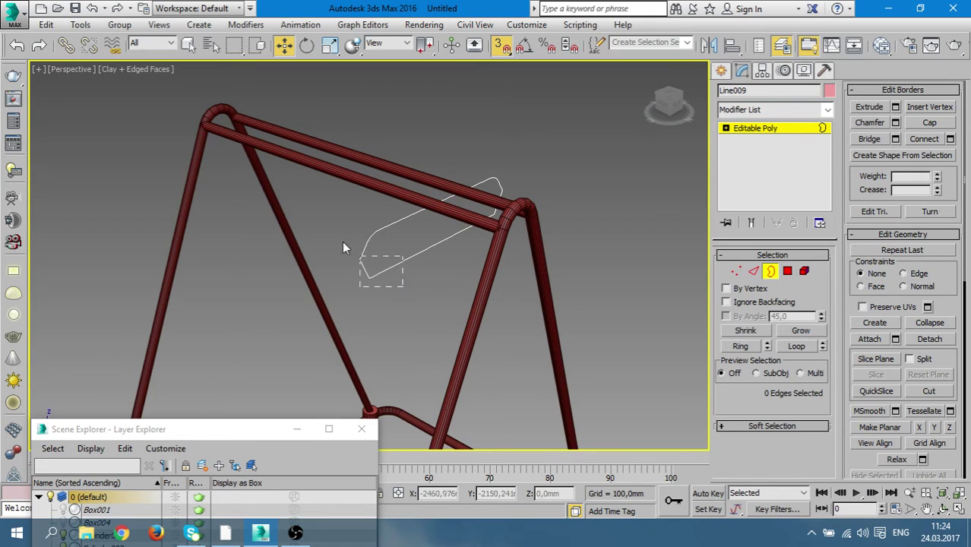
pyautogui.moveTo(437, 306)
pyautogui.keyDown('alt'); pyautogui.mouseDown(button='middle')
pyautogui.moveTo(586, 230)
pyautogui.moveTo(474, 280)
pyautogui.moveTo(553, 320)
pyautogui.mouseUp(button='middle'); pyautogui.keyUp('alt')
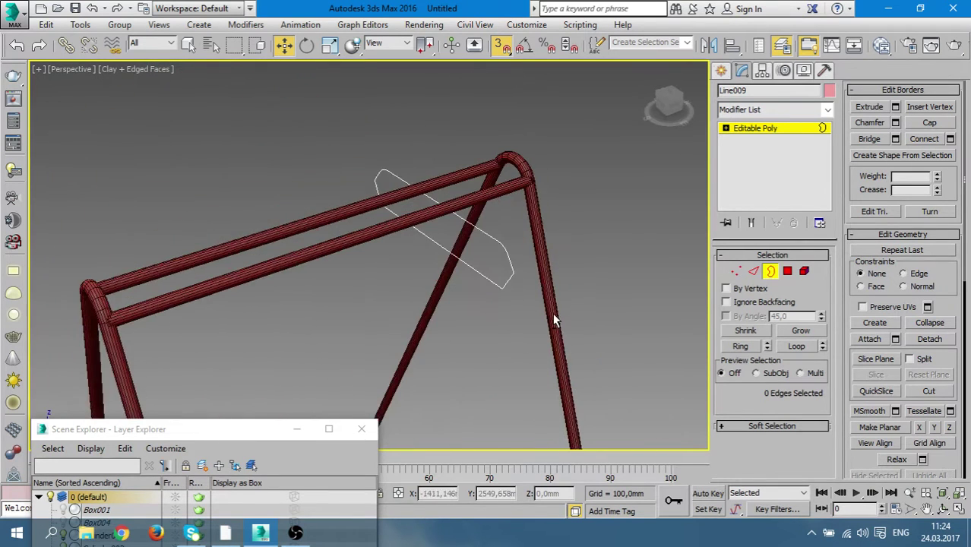
pyautogui.press('4')
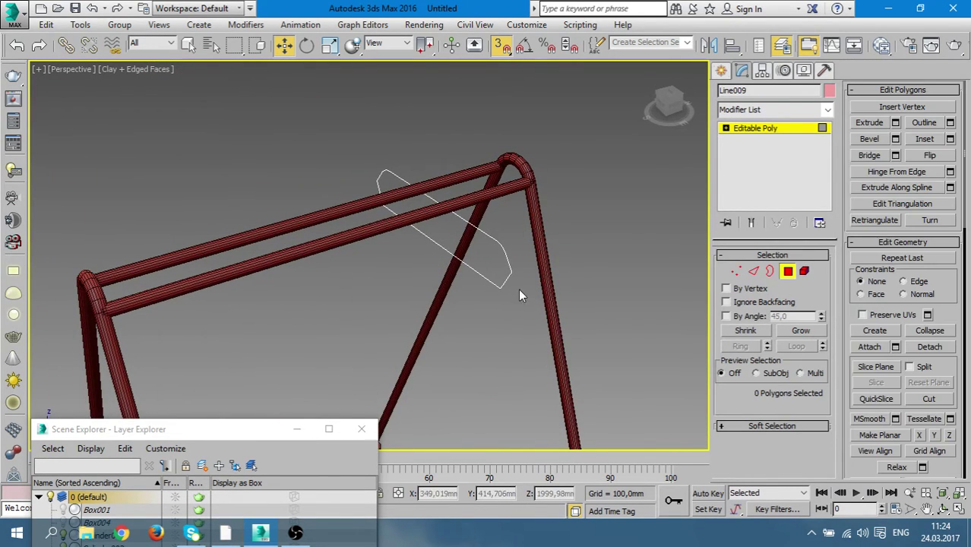
pyautogui.click(486, 265)
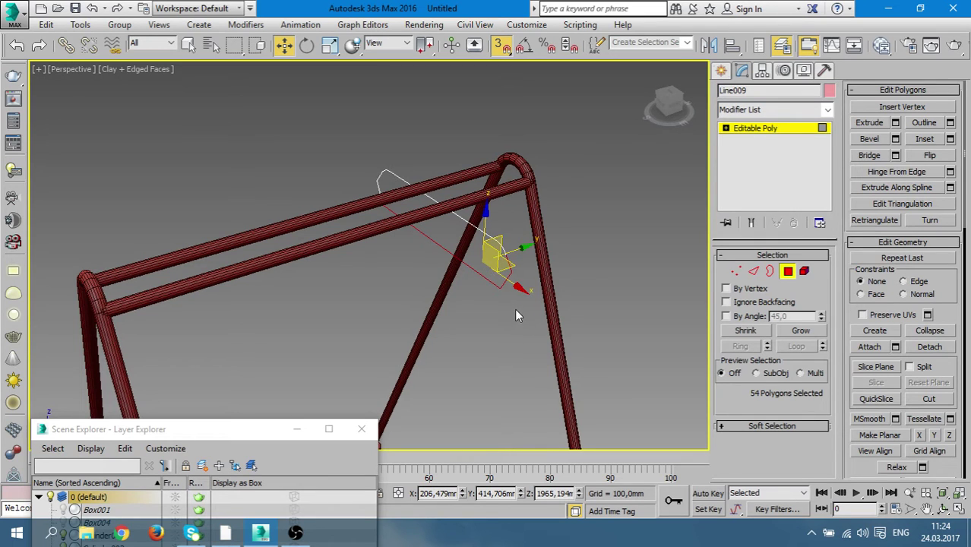
pyautogui.click(753, 270)
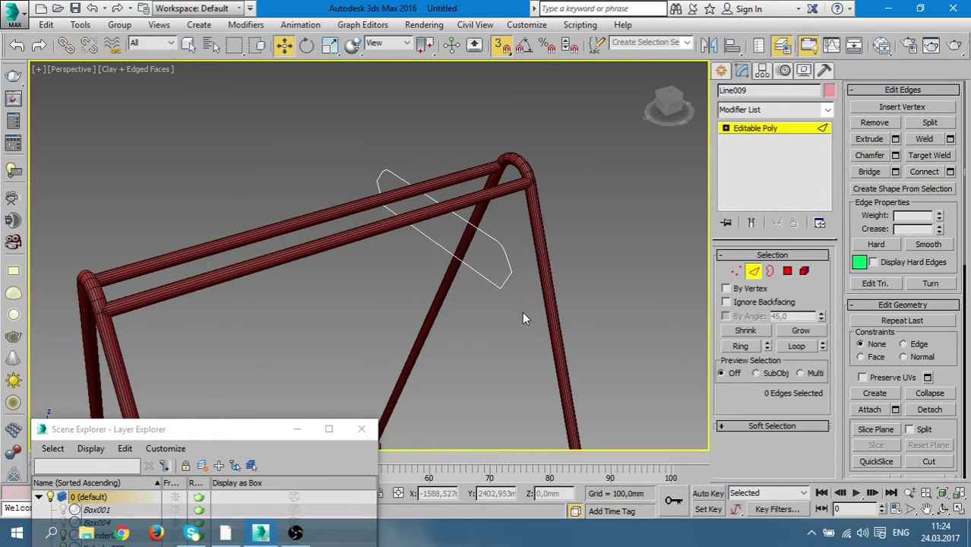
pyautogui.moveTo(519, 309); pyautogui.dragTo(489, 240)
pyautogui.keyDown('alt'); pyautogui.moveTo(488, 240); pyautogui.dragTo(210, 176, button='middle'); pyautogui.keyUp('alt')
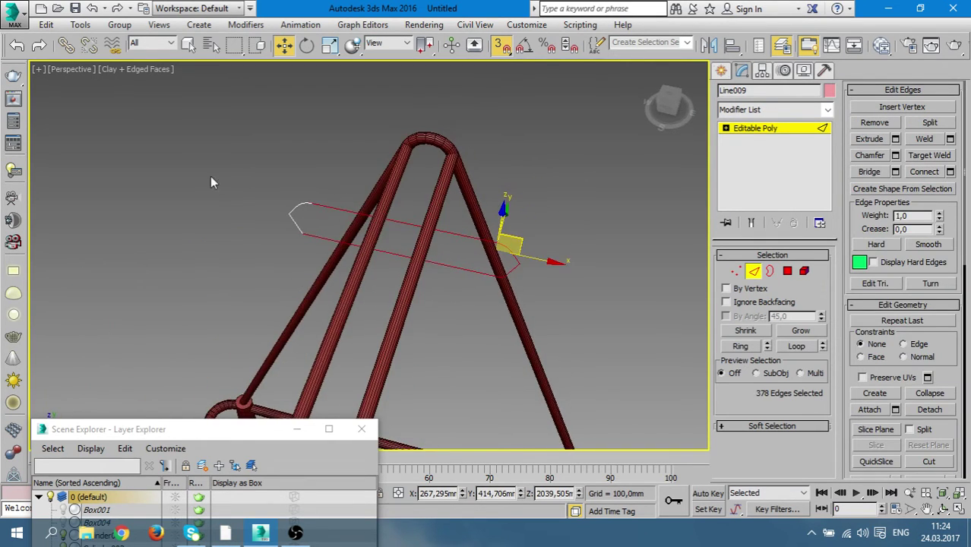
pyautogui.keyDown('alt'); pyautogui.moveTo(375, 289); pyautogui.dragTo(305, 259, button='middle'); pyautogui.keyUp('alt')
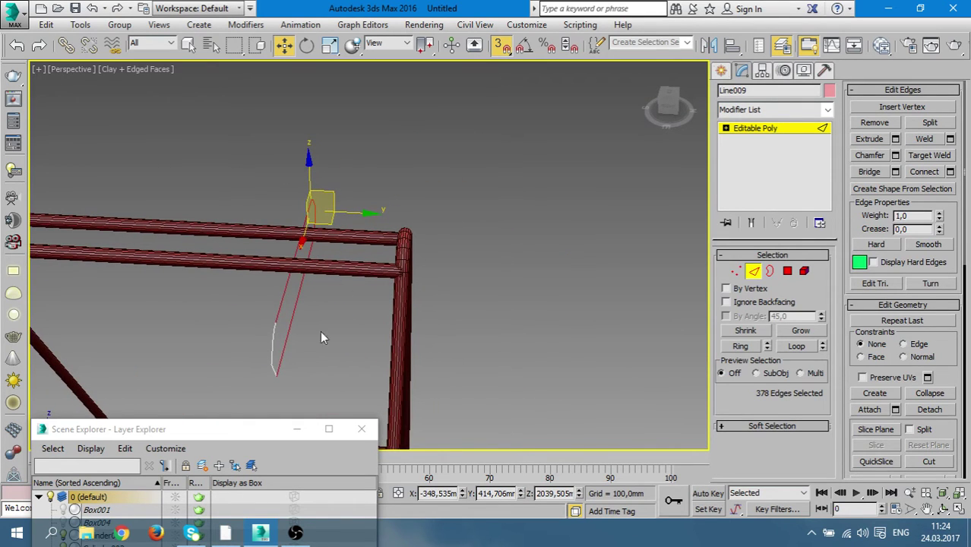
pyautogui.keyDown('alt'); pyautogui.moveTo(320, 338); pyautogui.dragTo(260, 352, button='middle'); pyautogui.keyUp('alt')
pyautogui.keyDown('ctrl'); pyautogui.moveTo(294, 375); pyautogui.dragTo(227, 287); pyautogui.keyUp('ctrl')
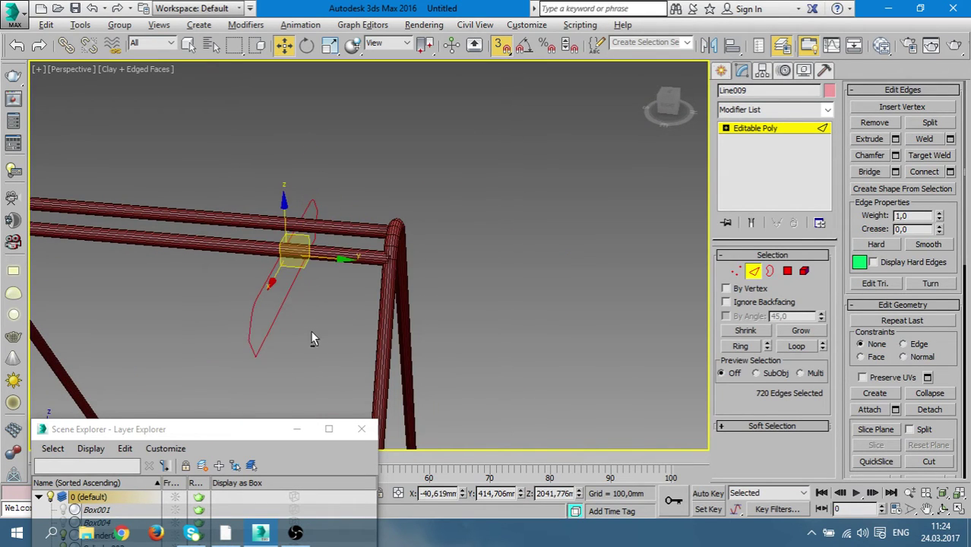
pyautogui.keyDown('alt'); pyautogui.moveTo(310, 329); pyautogui.dragTo(270, 332, button='middle'); pyautogui.keyUp('alt')
pyautogui.hotkey('ctrl', 'd')
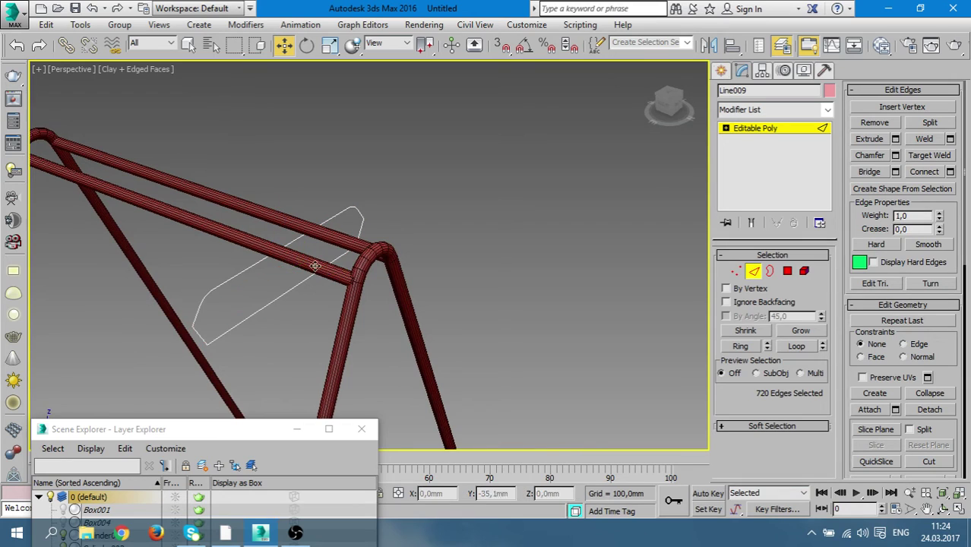
pyautogui.rightClick(262, 298)
pyautogui.moveTo(293, 443)
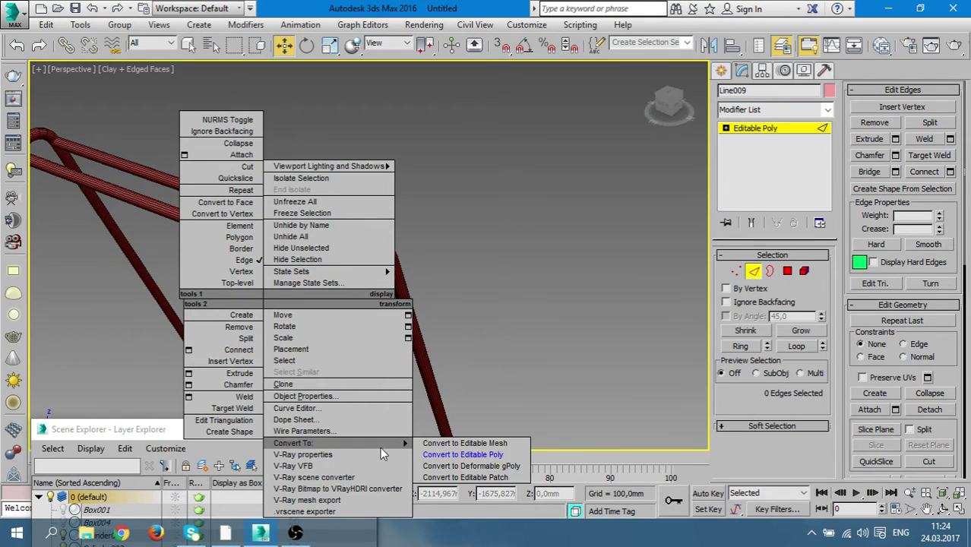
pyautogui.click(446, 454)
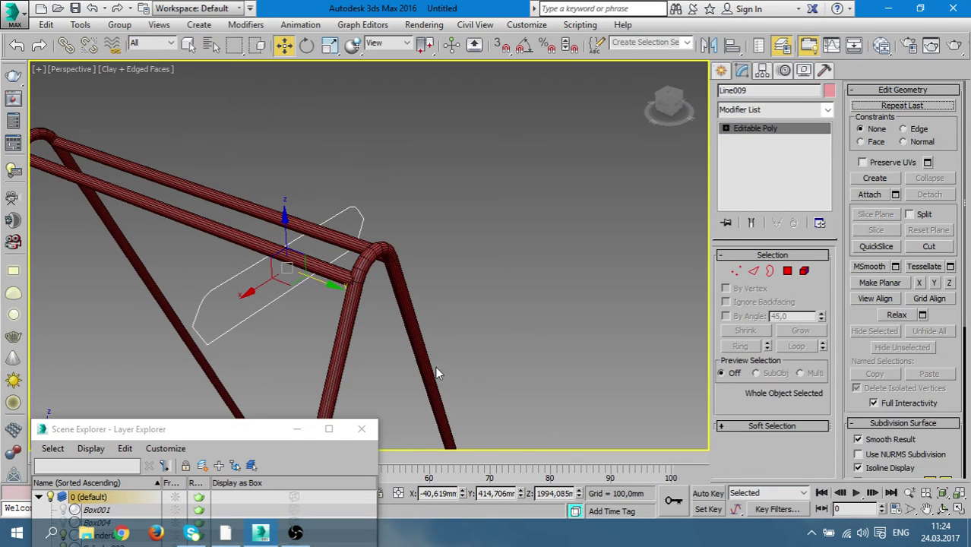
pyautogui.click(787, 270)
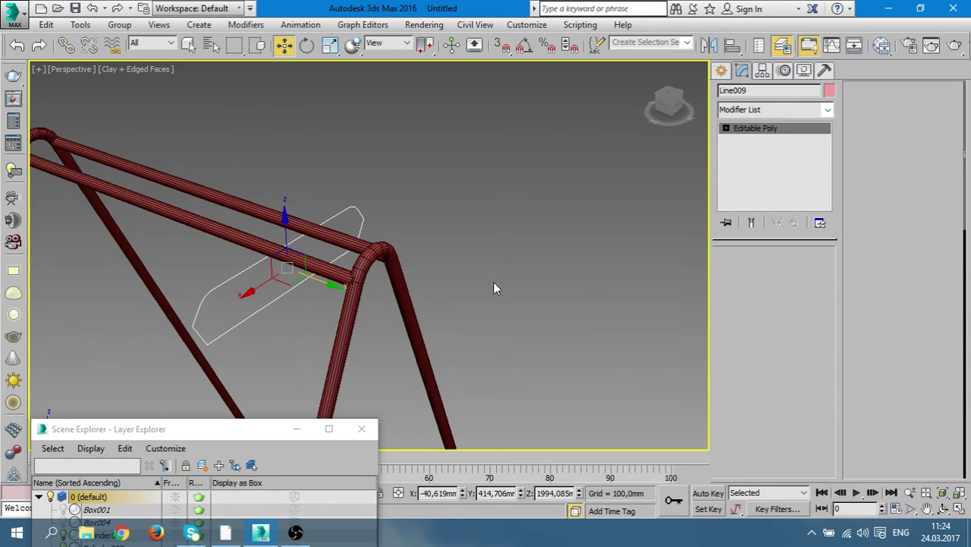
pyautogui.click(296, 332)
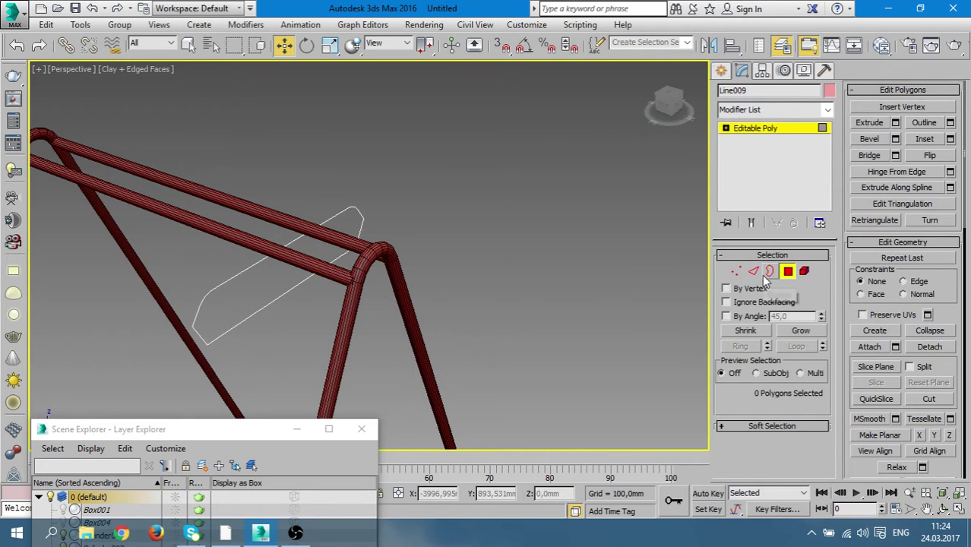
pyautogui.click(895, 124)
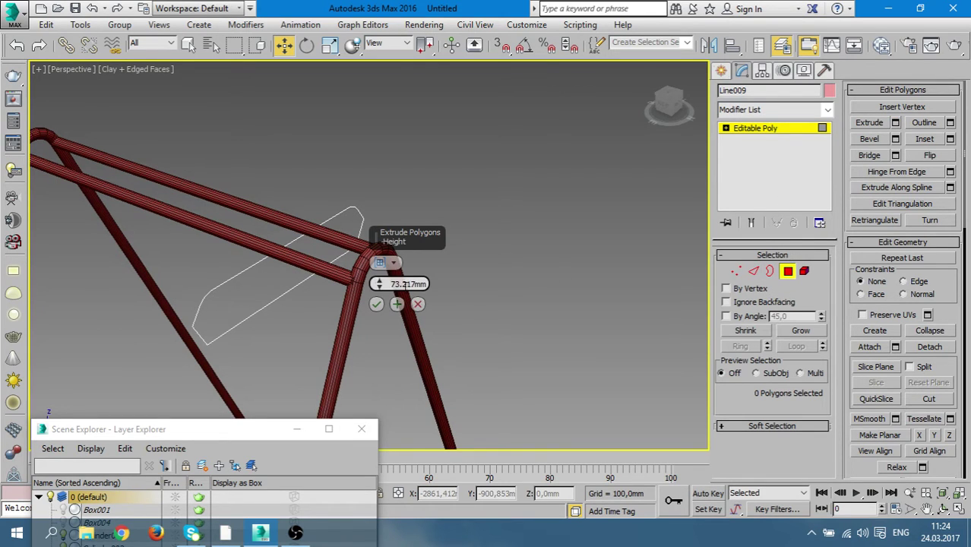
pyautogui.moveTo(378, 284); pyautogui.dragTo(379, 173)
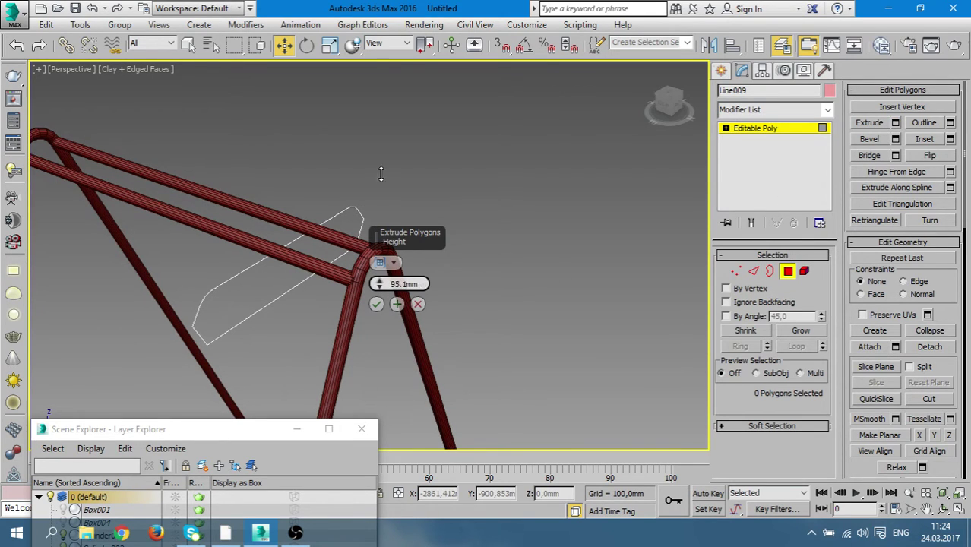
pyautogui.click(417, 304)
pyautogui.click(208, 294)
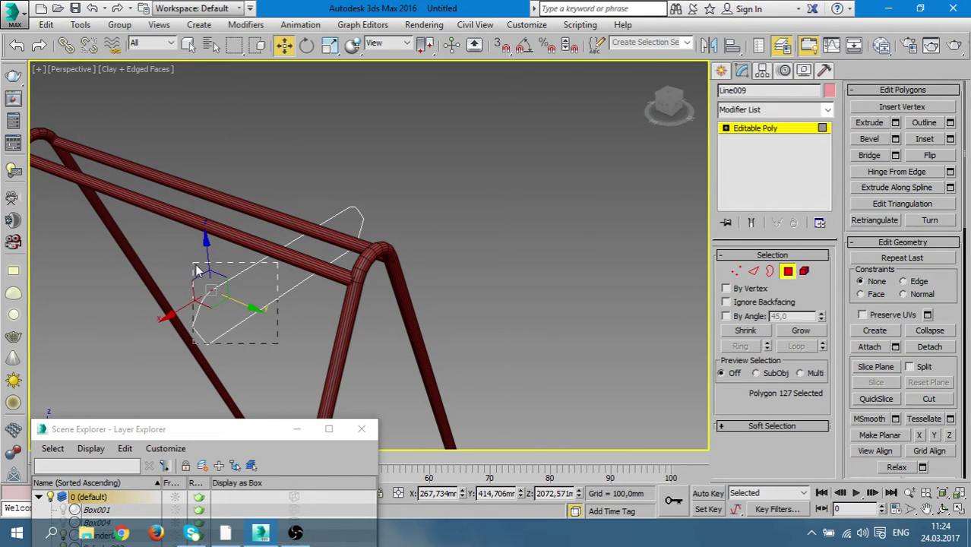
pyautogui.hotkey('ctrl', 'a')
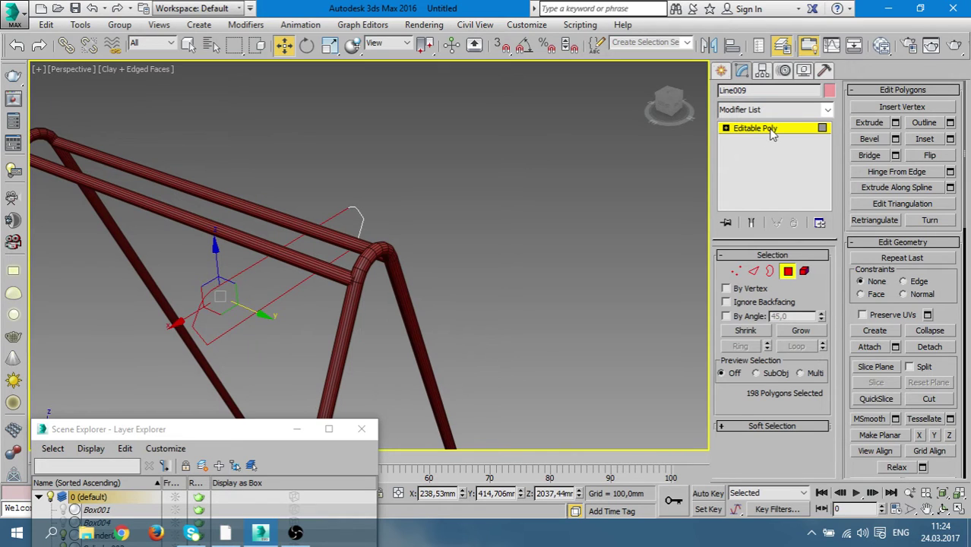
pyautogui.click(772, 130)
pyautogui.click(281, 303)
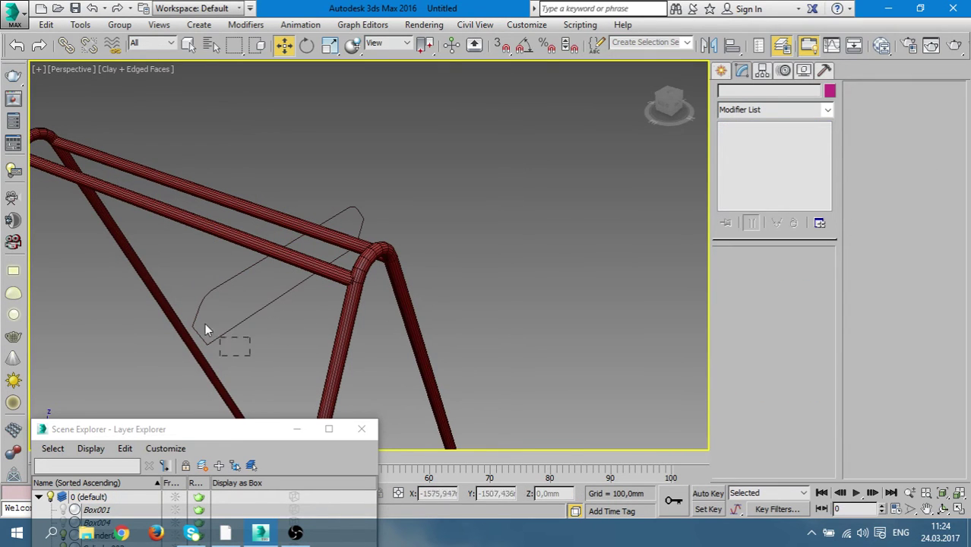
pyautogui.click(202, 325)
# Dock the Scene Explorer beside the viewport and widen it to list Box001 through Line009
pyautogui.click(262, 333)
pyautogui.keyDown('alt'); pyautogui.moveTo(228, 282); pyautogui.dragTo(338, 319, button='middle'); pyautogui.keyUp('alt')
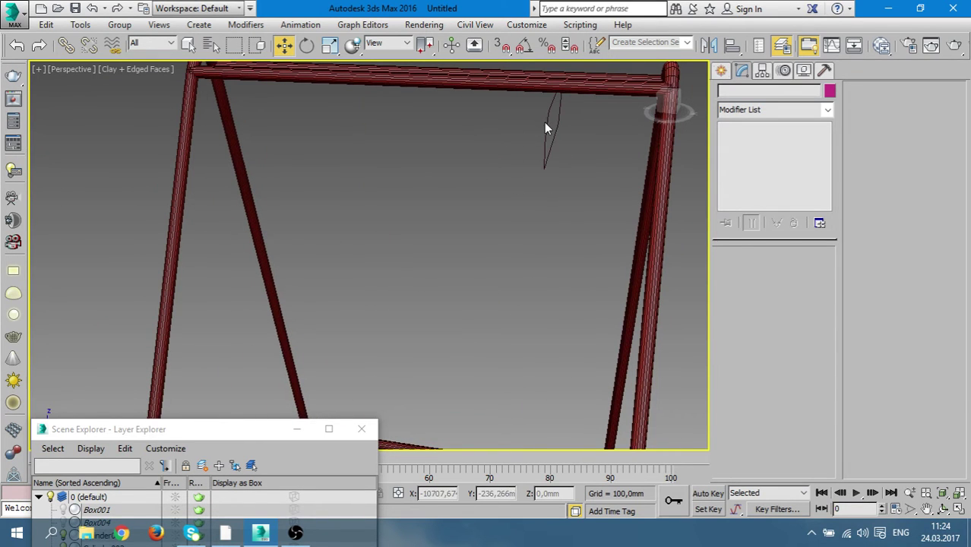
pyautogui.moveTo(224, 430); pyautogui.dragTo(785, 87)
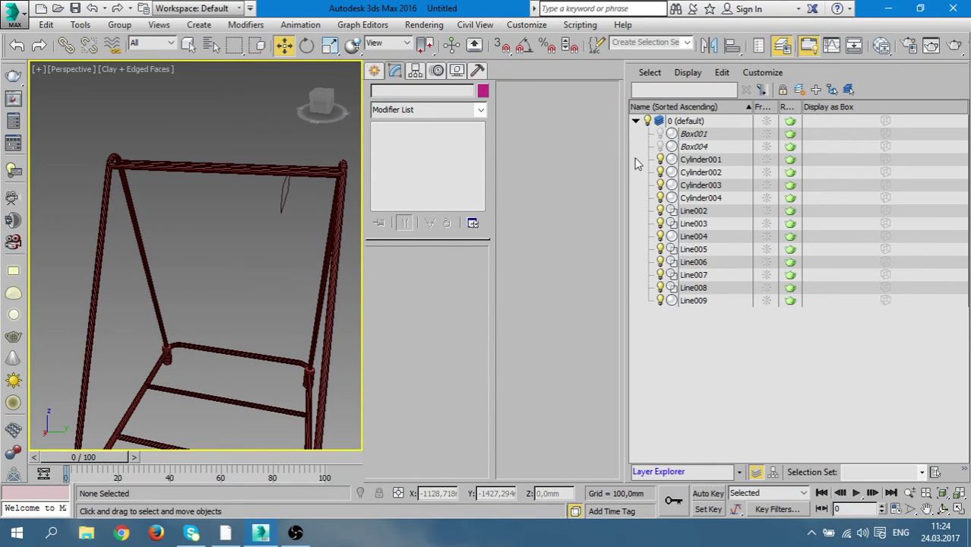
pyautogui.moveTo(625, 160); pyautogui.dragTo(857, 182)
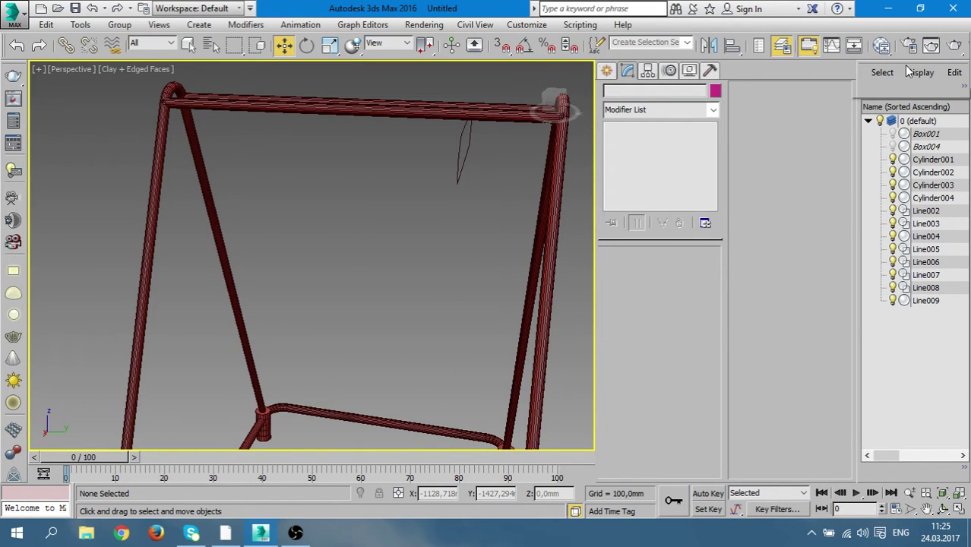
pyautogui.moveTo(873, 91)
pyautogui.mouseDown()
pyautogui.moveTo(161, 87)
pyautogui.moveTo(73, 71)
pyautogui.mouseUp()
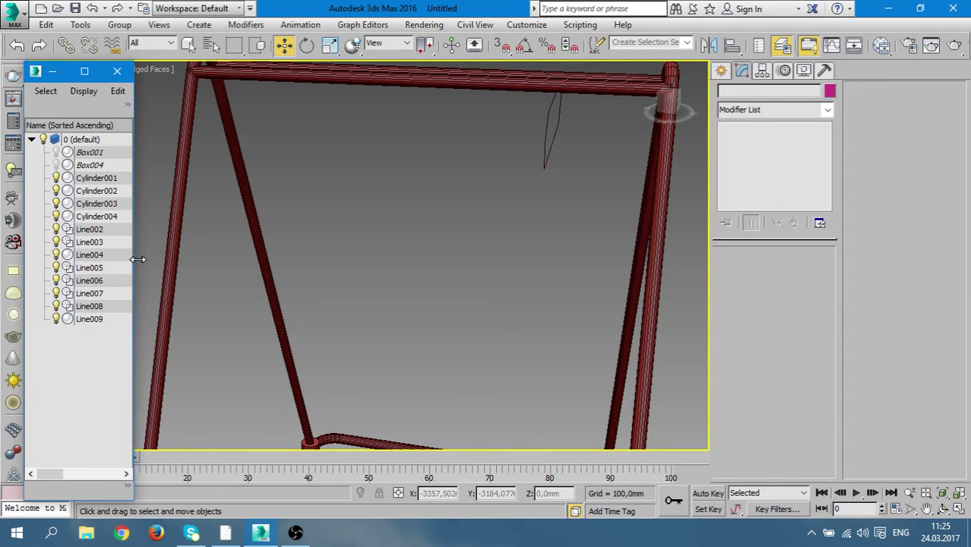
pyautogui.moveTo(133, 260); pyautogui.dragTo(195, 260)
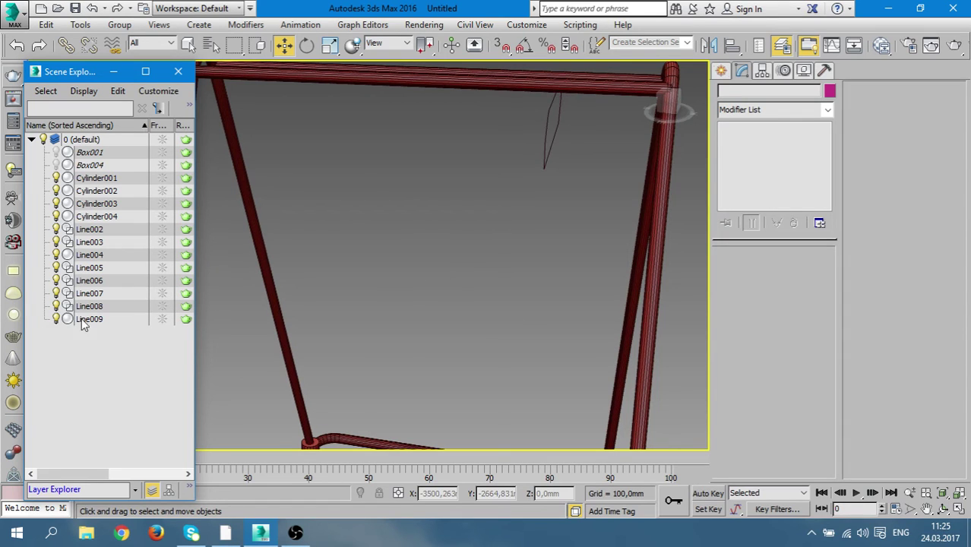
# Toggle Line009's visibility off and on, select it, and pan to the plate
pyautogui.click(55, 319)
pyautogui.click(56, 319)
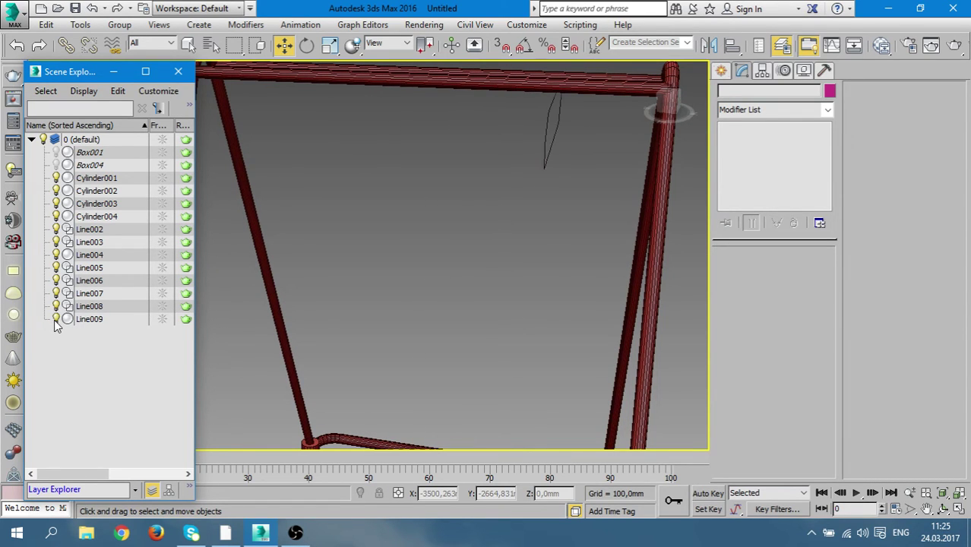
pyautogui.click(91, 321)
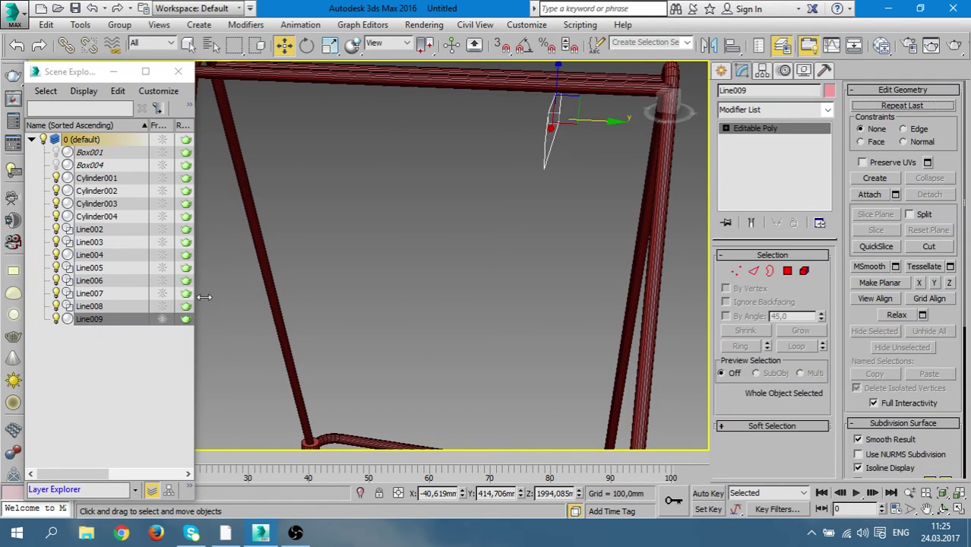
pyautogui.moveTo(465, 228)
pyautogui.mouseDown(button='middle')
pyautogui.moveTo(456, 239)
pyautogui.moveTo(419, 237)
pyautogui.mouseUp(button='middle')
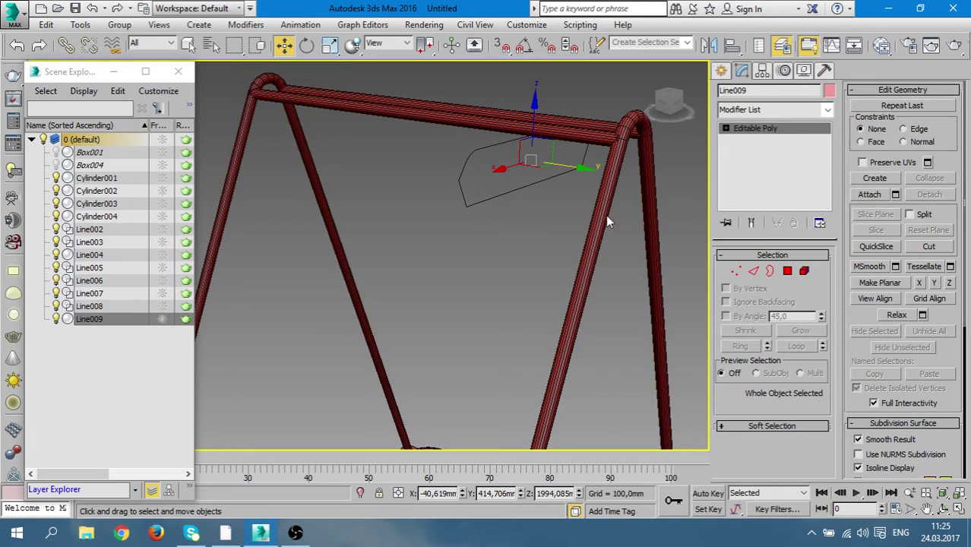
# Convert Line009 to Editable Poly, preview extruding all its edges, then cancel the extrusion
pyautogui.rightClick(507, 187)
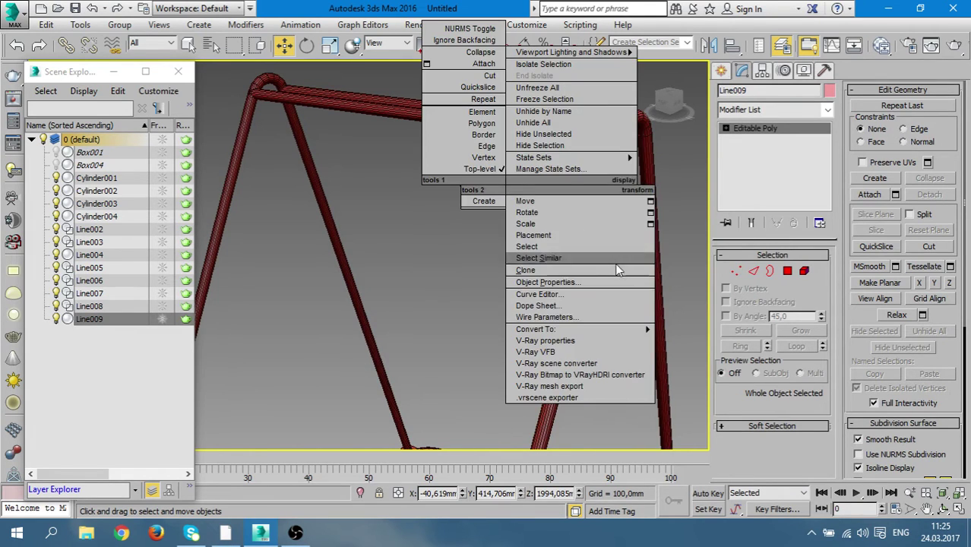
pyautogui.moveTo(536, 329)
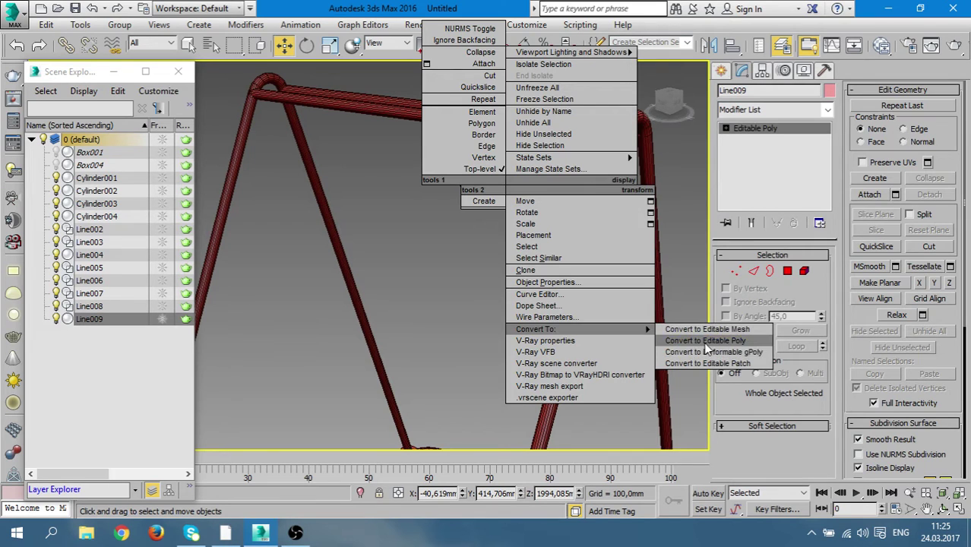
pyautogui.click(706, 344)
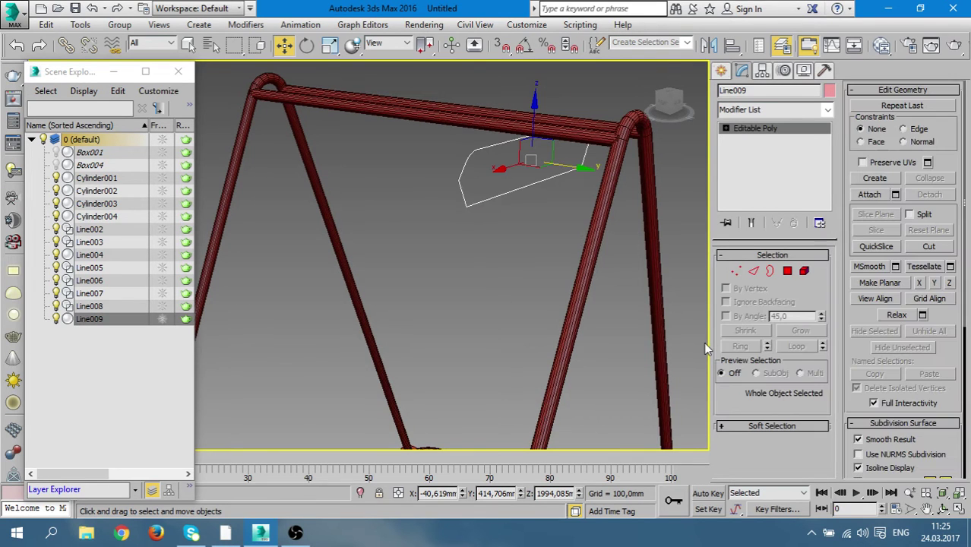
pyautogui.click(755, 274)
pyautogui.moveTo(692, 215); pyautogui.dragTo(376, 93)
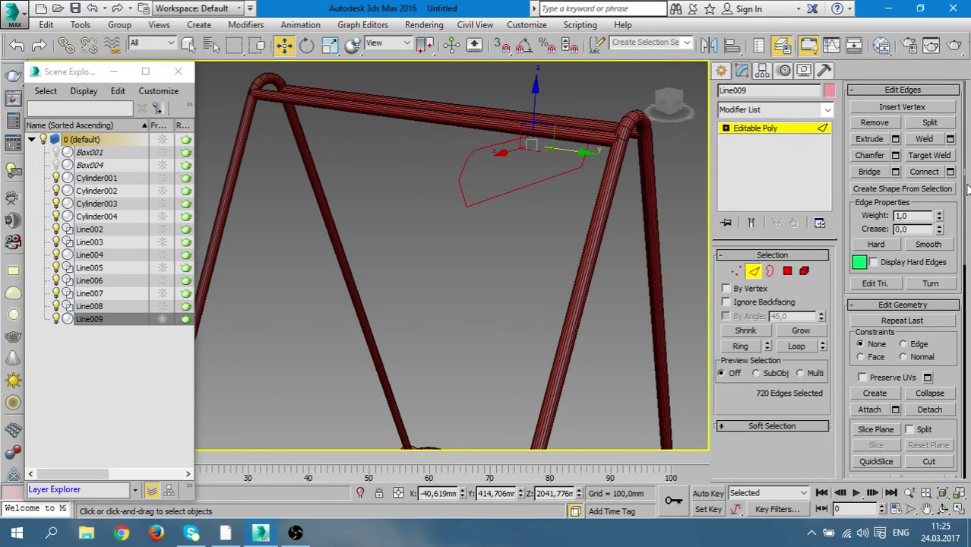
pyautogui.click(896, 139)
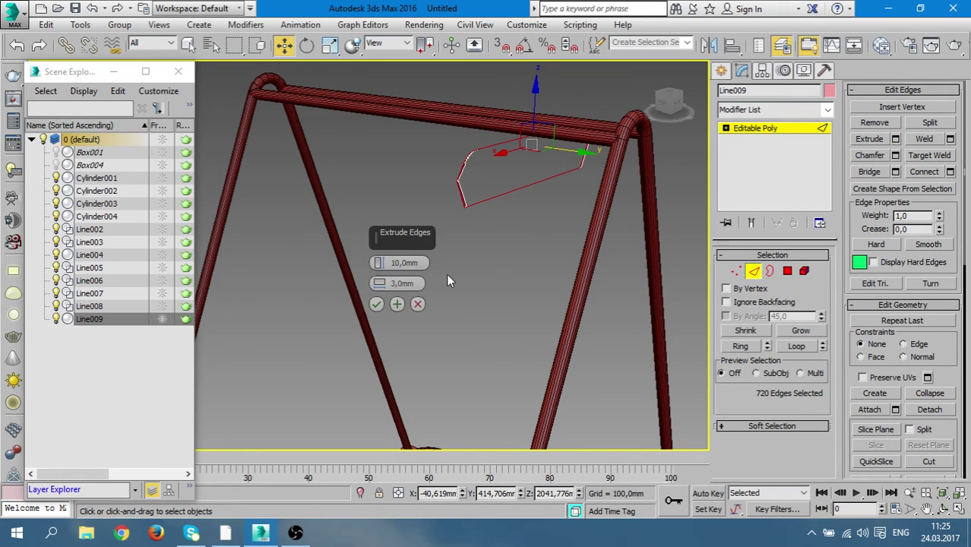
pyautogui.moveTo(381, 237); pyautogui.dragTo(388, 446)
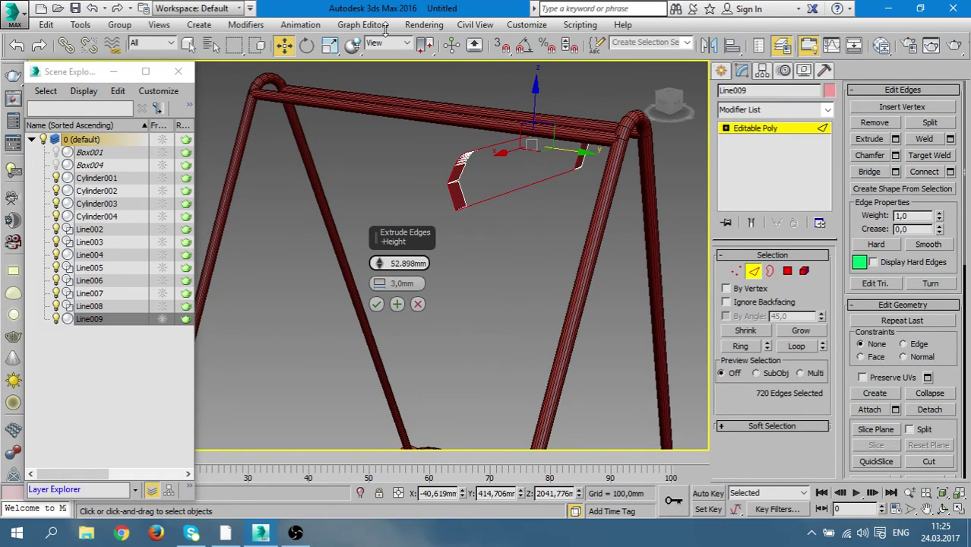
pyautogui.moveTo(409, 421)
pyautogui.keyDown('alt'); pyautogui.mouseDown(button='middle')
pyautogui.moveTo(547, 279)
pyautogui.moveTo(581, 227)
pyautogui.moveTo(628, 226)
pyautogui.moveTo(647, 283)
pyautogui.moveTo(503, 324)
pyautogui.mouseUp(button='middle'); pyautogui.keyUp('alt')
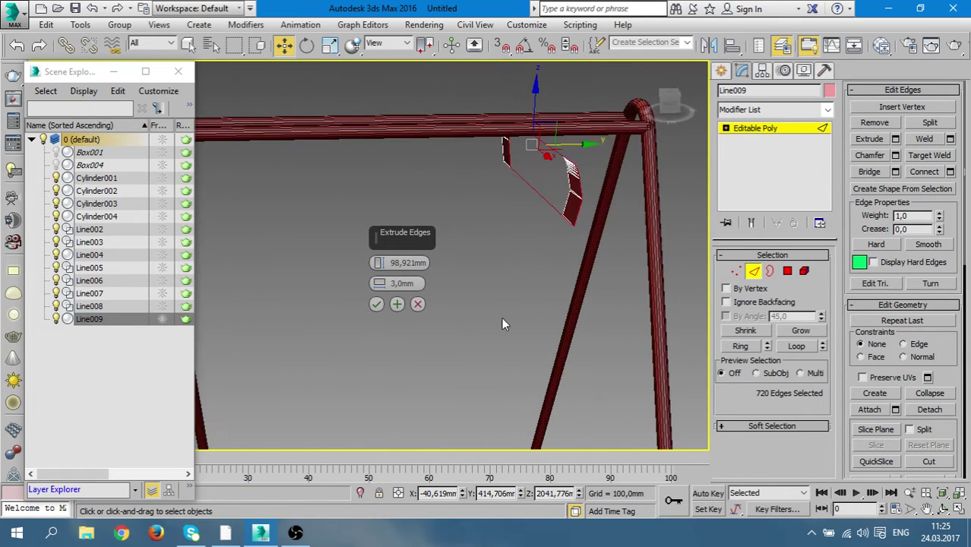
pyautogui.click(416, 305)
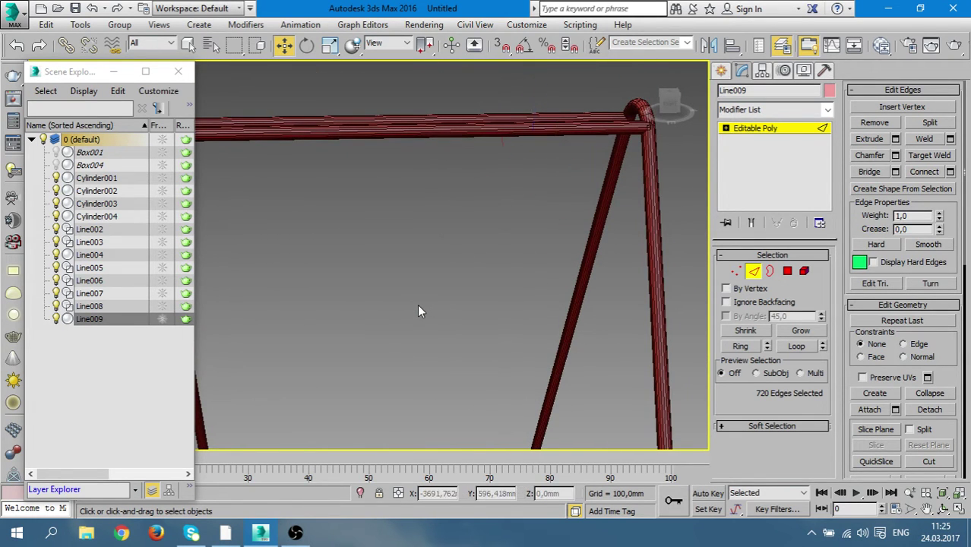
pyautogui.click(86, 336)
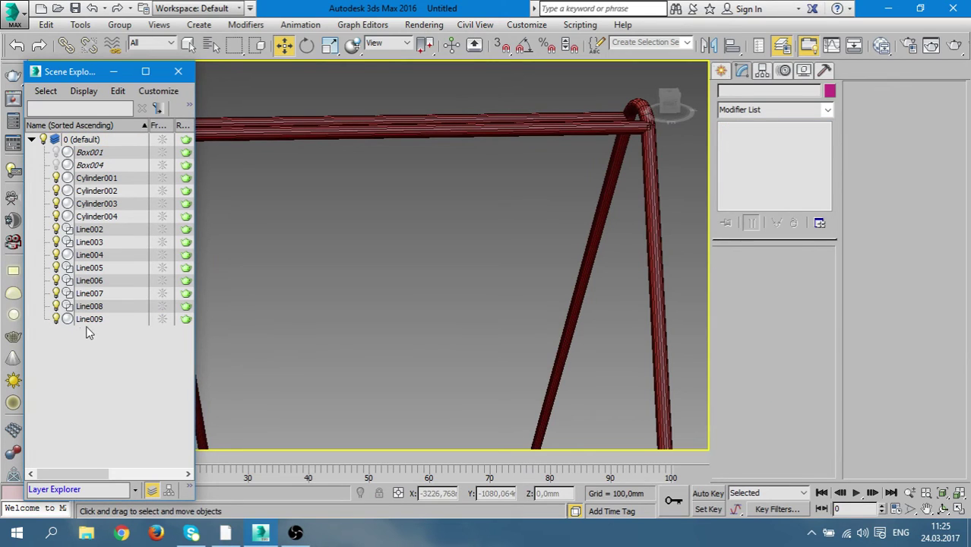
# Hide Line009 and Line008 from the viewport using the Scene Explorer lightbulbs
pyautogui.click(92, 320)
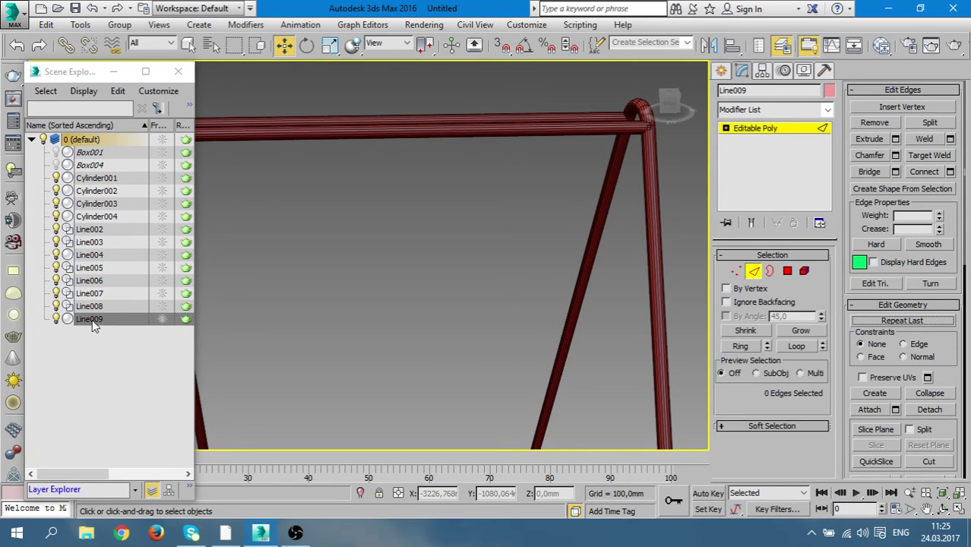
pyautogui.click(57, 319)
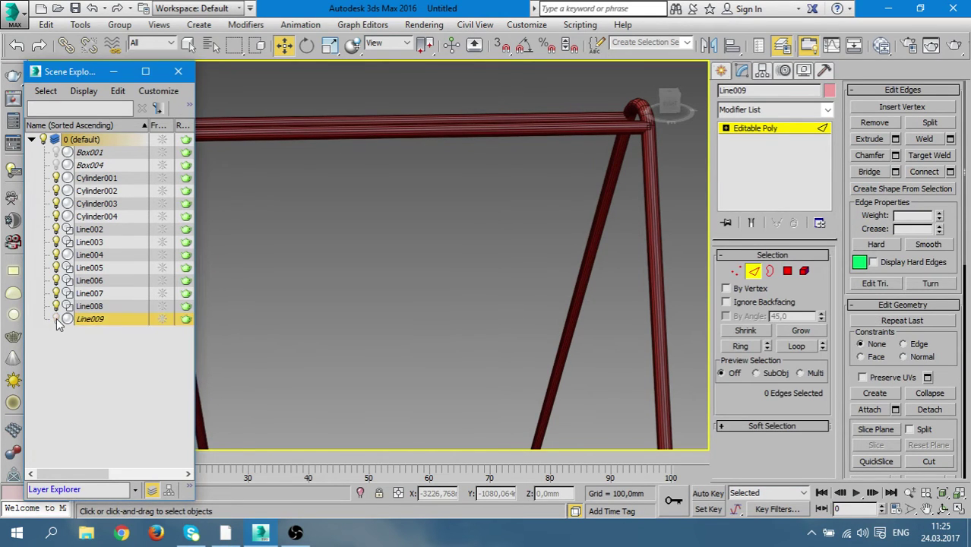
pyautogui.click(88, 319)
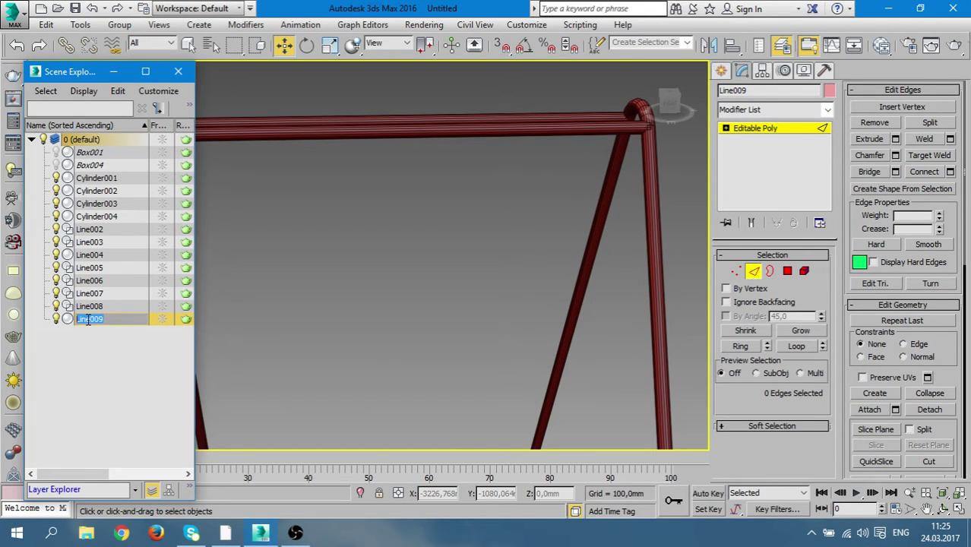
pyautogui.click(124, 340)
pyautogui.click(132, 322)
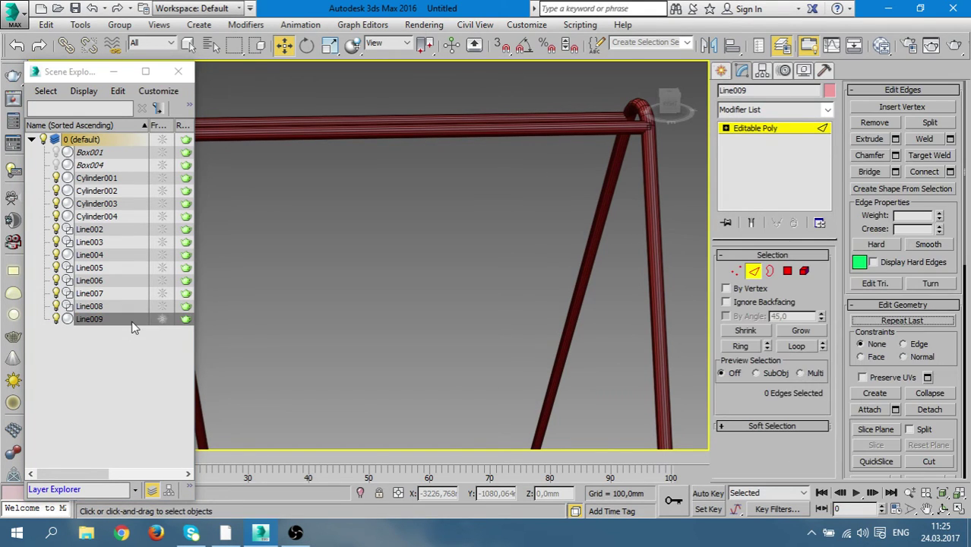
pyautogui.click(119, 308)
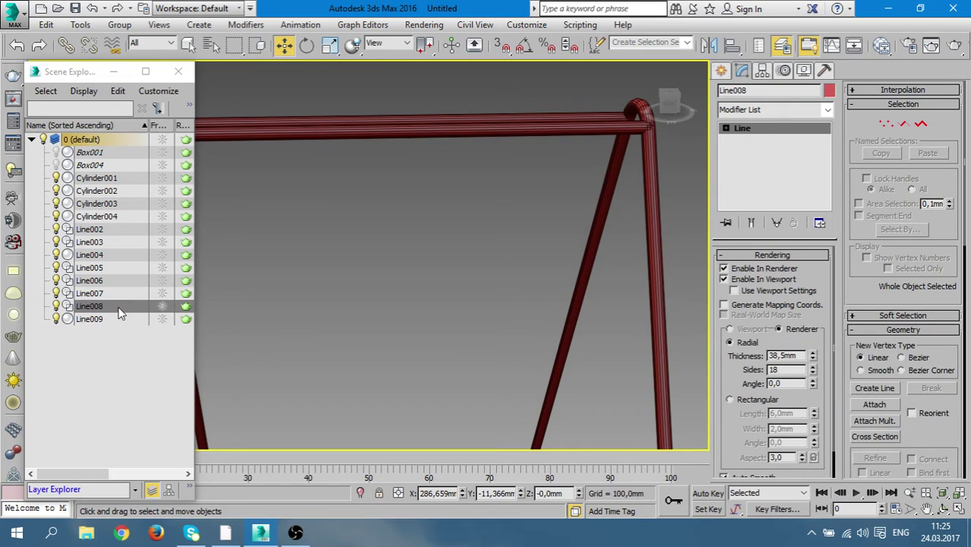
pyautogui.click(56, 306)
pyautogui.scroll(-5, 393, 311)
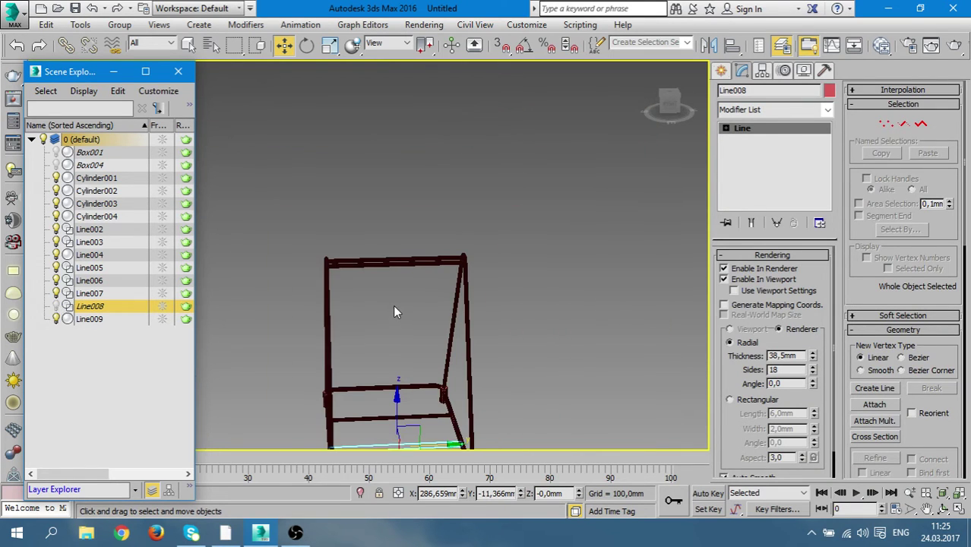
pyautogui.moveTo(363, 381); pyautogui.dragTo(404, 319, button='middle')
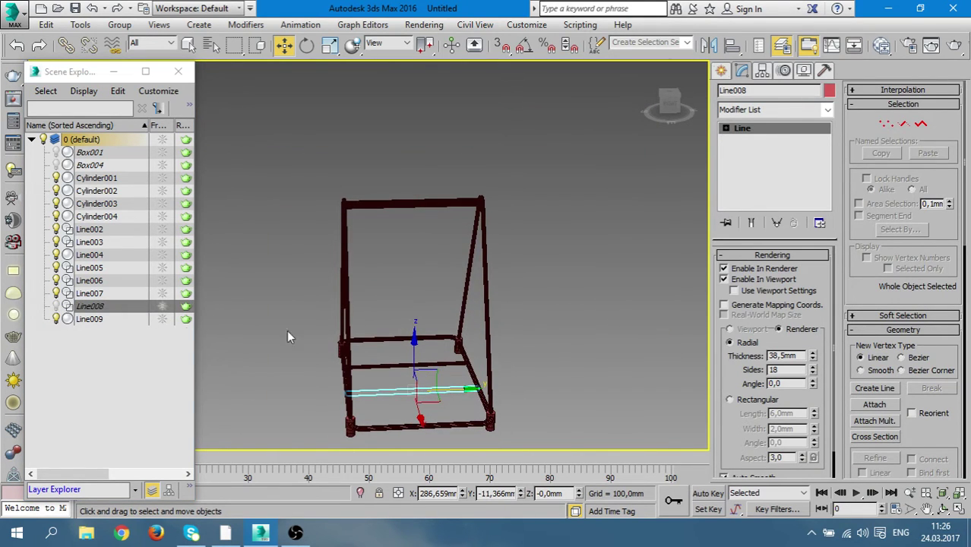
pyautogui.click(66, 307)
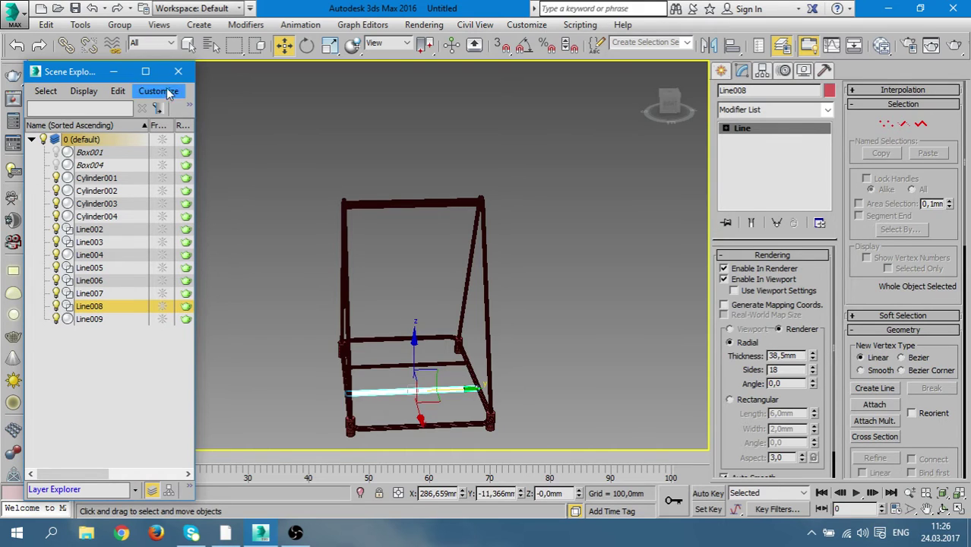
pyautogui.click(290, 216)
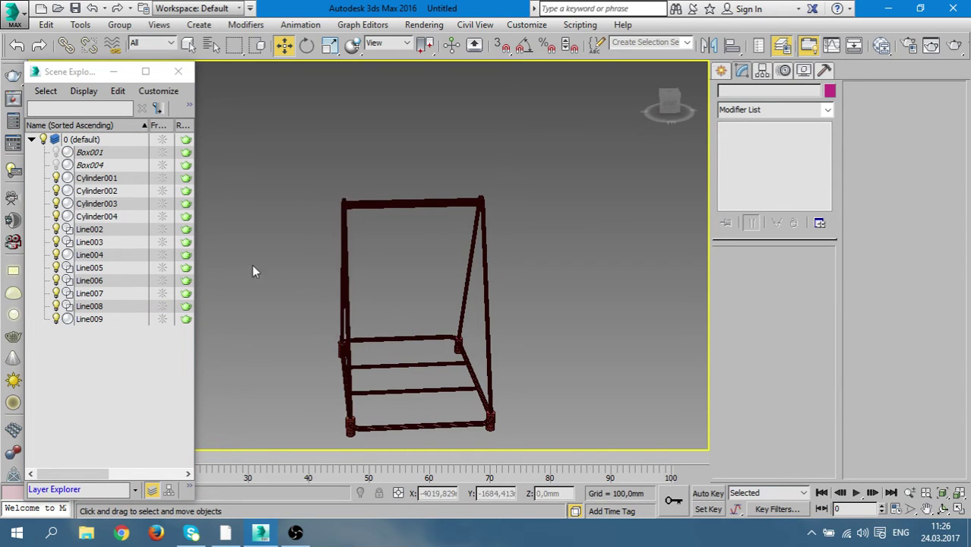
# Unhide and select the red box Box004, then bring up the Create panel's shape options
pyautogui.click(56, 164)
pyautogui.moveTo(445, 325); pyautogui.dragTo(328, 354, button='middle')
pyautogui.scroll(3, 371, 357)
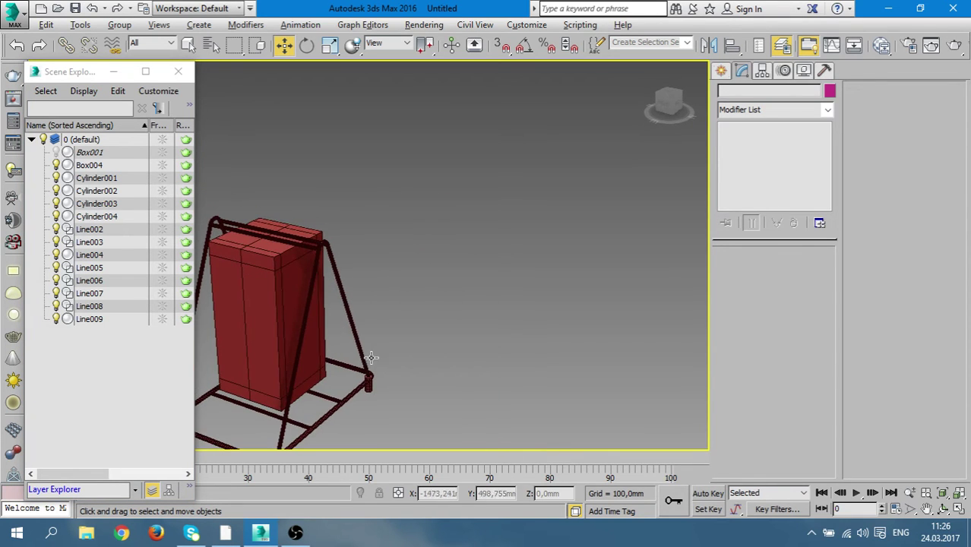
pyautogui.click(291, 282)
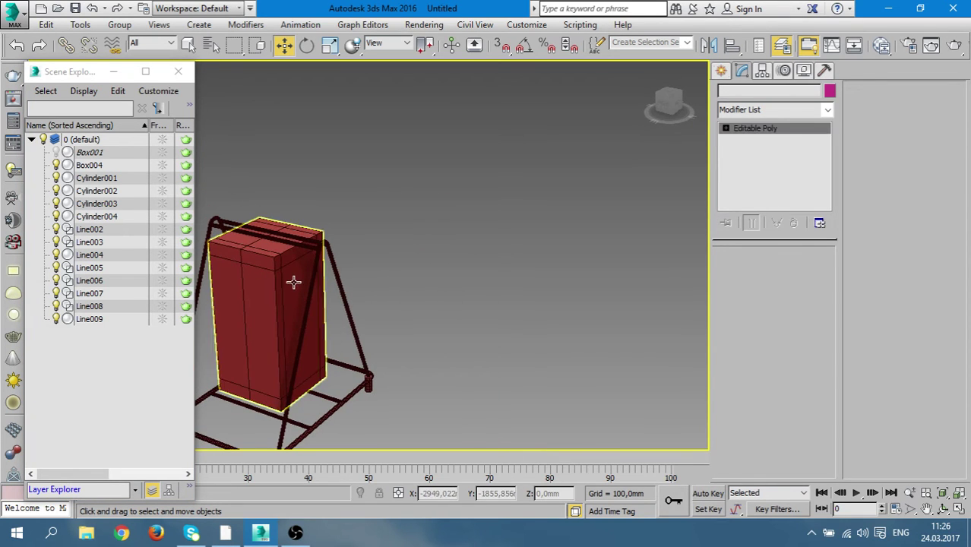
pyautogui.click(723, 70)
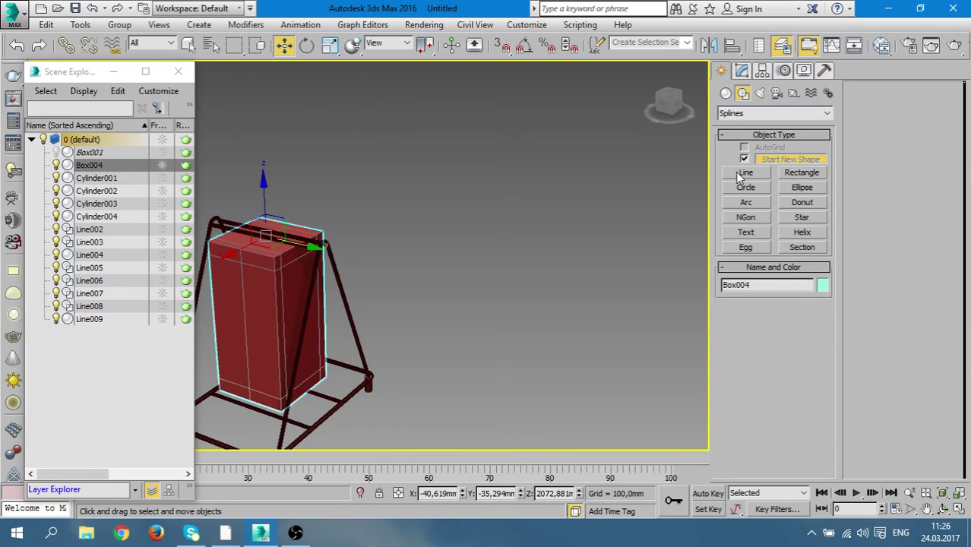
# With 3D snaps on, draw a closed line through Box004's top corners, confirming to close it
pyautogui.click(746, 172)
pyautogui.keyDown('alt'); pyautogui.moveTo(425, 264); pyautogui.dragTo(460, 234, button='middle'); pyautogui.keyUp('alt')
pyautogui.scroll(3, 342, 217)
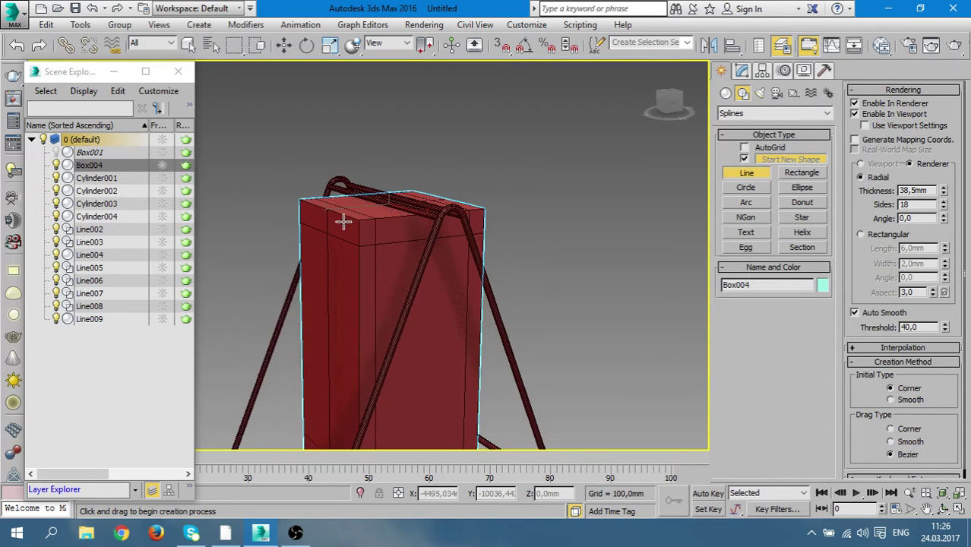
pyautogui.scroll(3, 354, 227)
pyautogui.press('s')
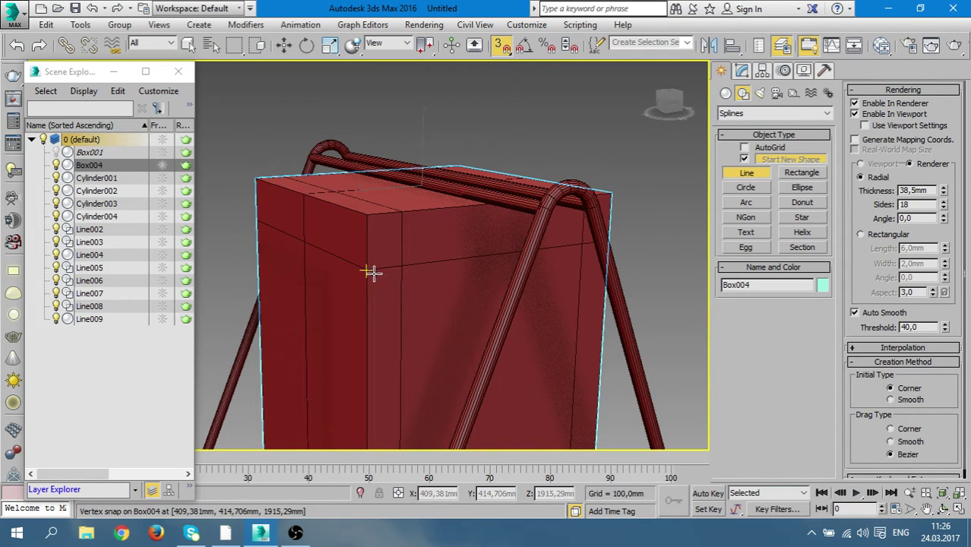
pyautogui.click(372, 268)
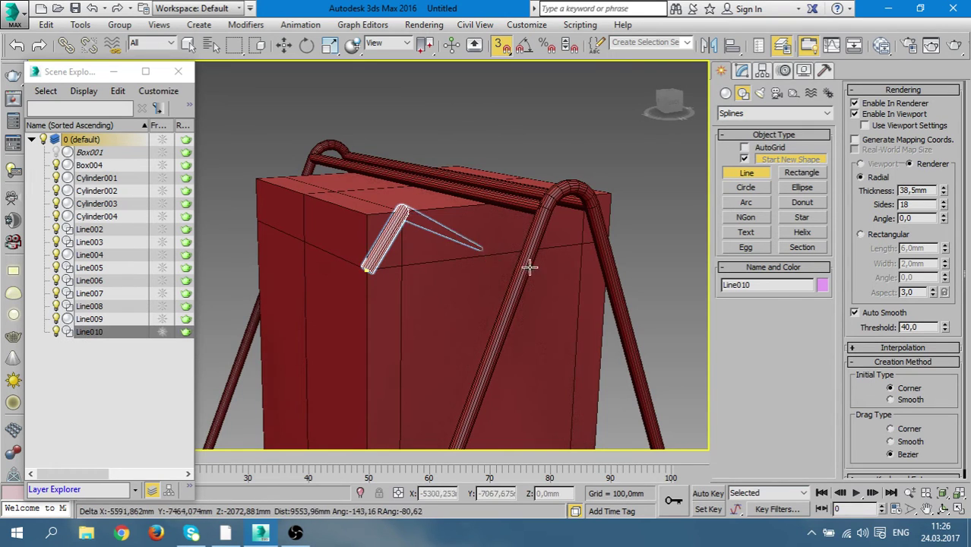
pyautogui.keyDown('alt'); pyautogui.moveTo(527, 265); pyautogui.dragTo(448, 245, button='middle'); pyautogui.keyUp('alt')
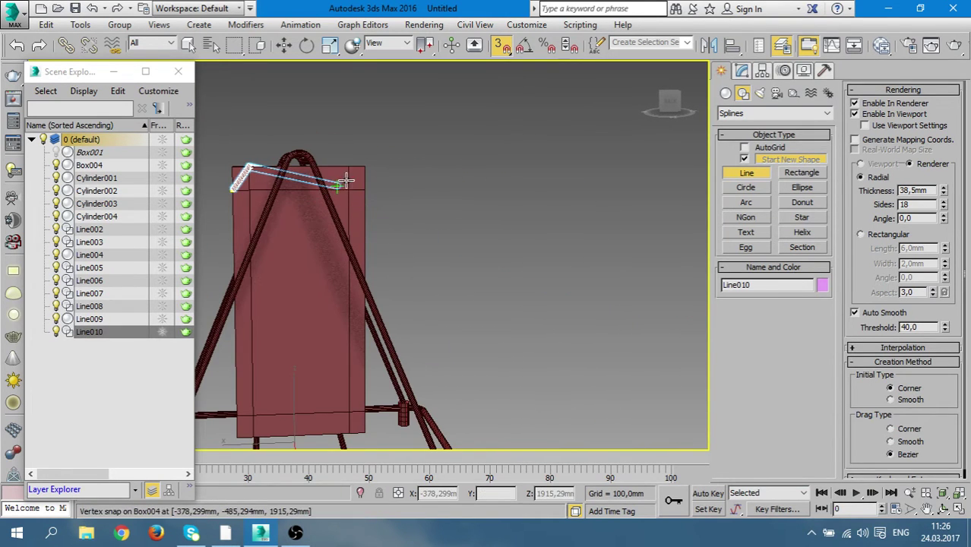
pyautogui.click(350, 166)
pyautogui.click(367, 187)
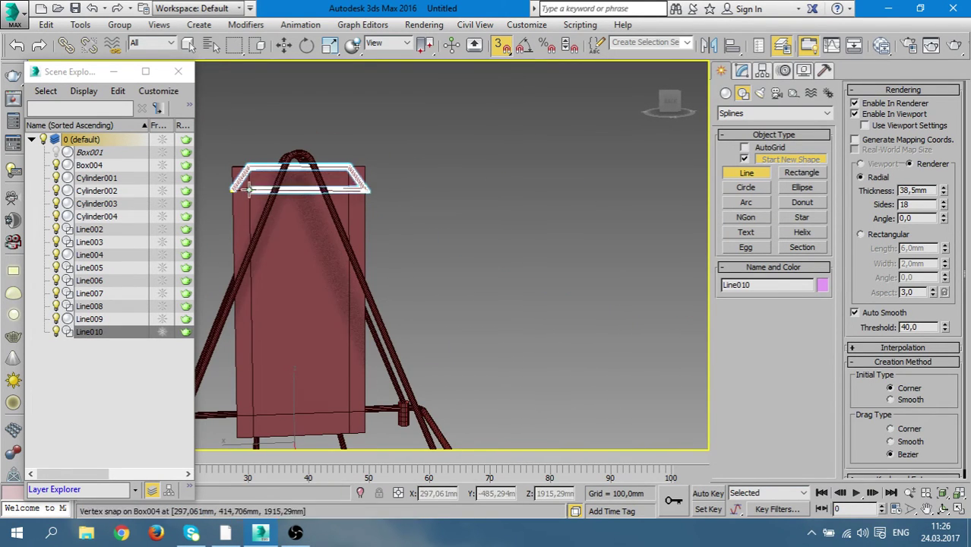
pyautogui.click(232, 188)
pyautogui.click(467, 314)
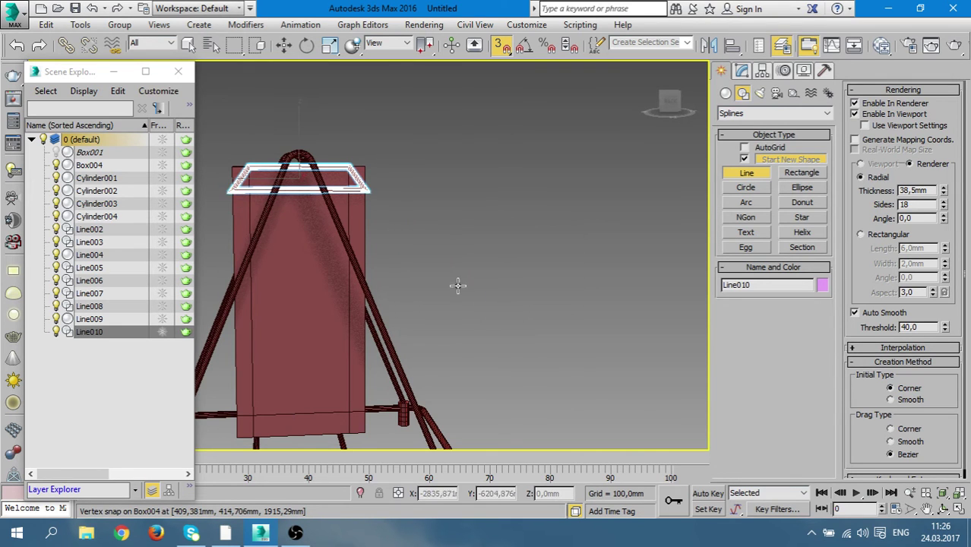
# Turn off Enable In Viewport and Enable In Renderer so Line010 shows as a thin outline
pyautogui.moveTo(457, 284)
pyautogui.keyDown('alt'); pyautogui.mouseDown(button='middle')
pyautogui.moveTo(492, 254)
pyautogui.moveTo(577, 252)
pyautogui.mouseUp(button='middle'); pyautogui.keyUp('alt')
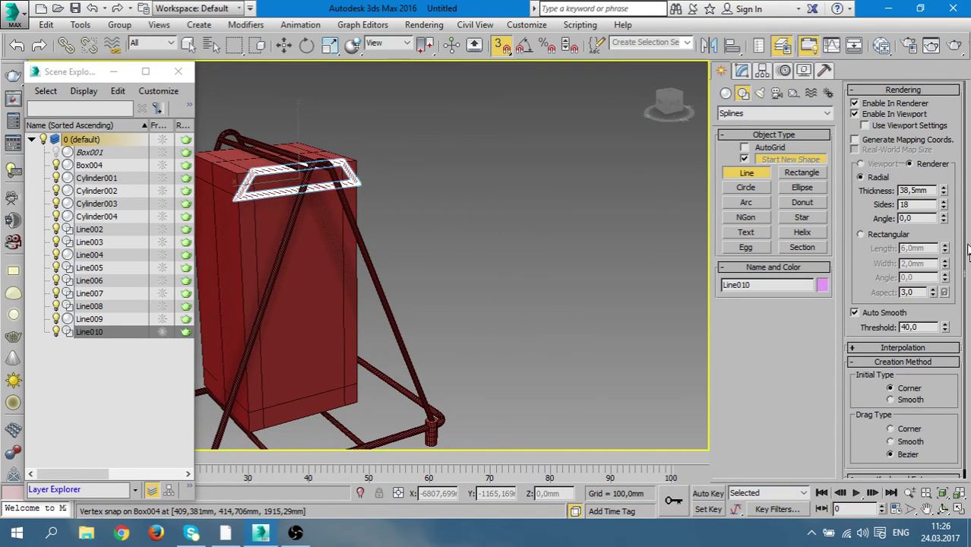
pyautogui.click(854, 114)
pyautogui.click(854, 102)
pyautogui.moveTo(395, 228)
pyautogui.keyDown('alt'); pyautogui.mouseDown(button='middle')
pyautogui.moveTo(429, 215)
pyautogui.moveTo(438, 224)
pyautogui.mouseUp(button='middle'); pyautogui.keyUp('alt')
pyautogui.scroll(2, 437, 234)
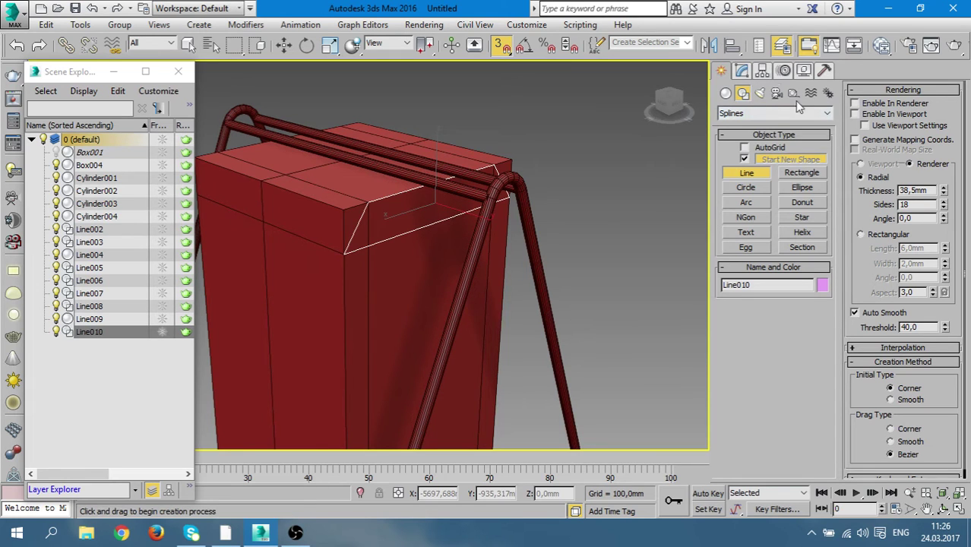
pyautogui.click(741, 70)
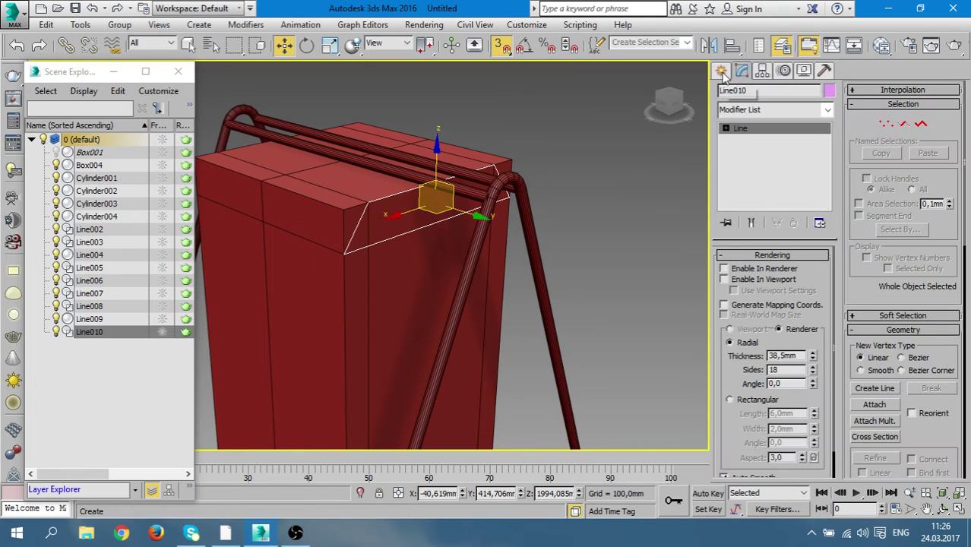
# Chamfer Line010's corner vertices in Vertex mode, making an elongated six-sided outline
pyautogui.scroll(-5, 914, 295)
pyautogui.scroll(-5, 911, 285)
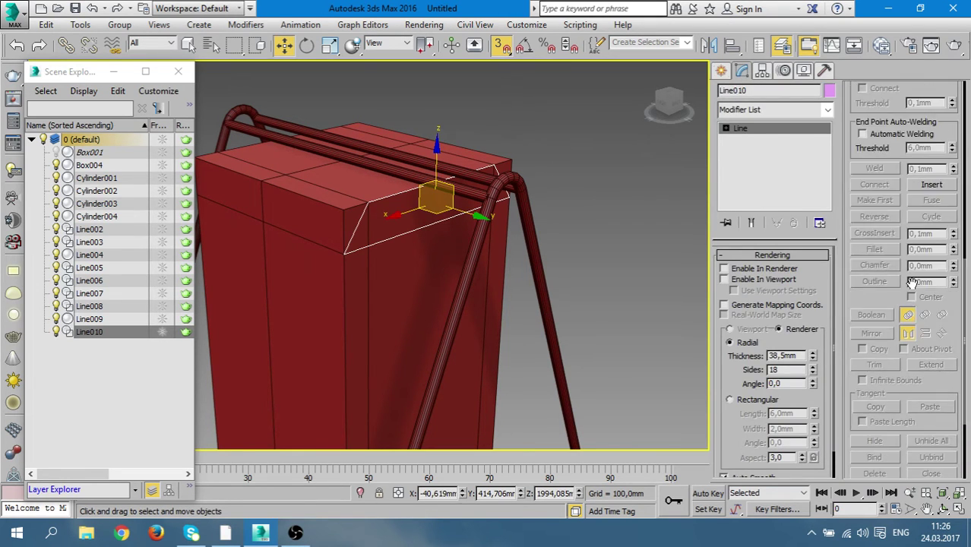
pyautogui.scroll(5, 904, 228)
pyautogui.scroll(5, 897, 167)
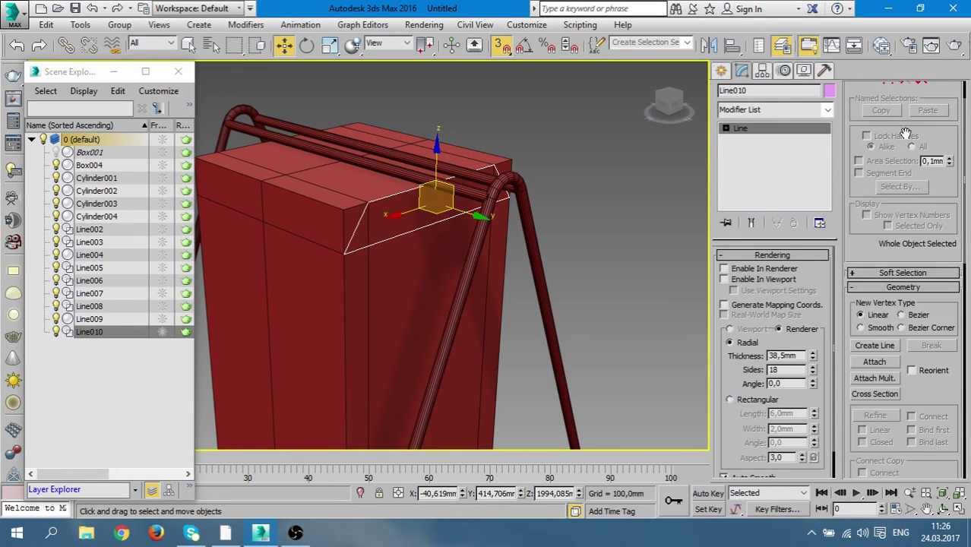
pyautogui.click(886, 125)
pyautogui.scroll(-3, 885, 228)
pyautogui.scroll(-3, 882, 288)
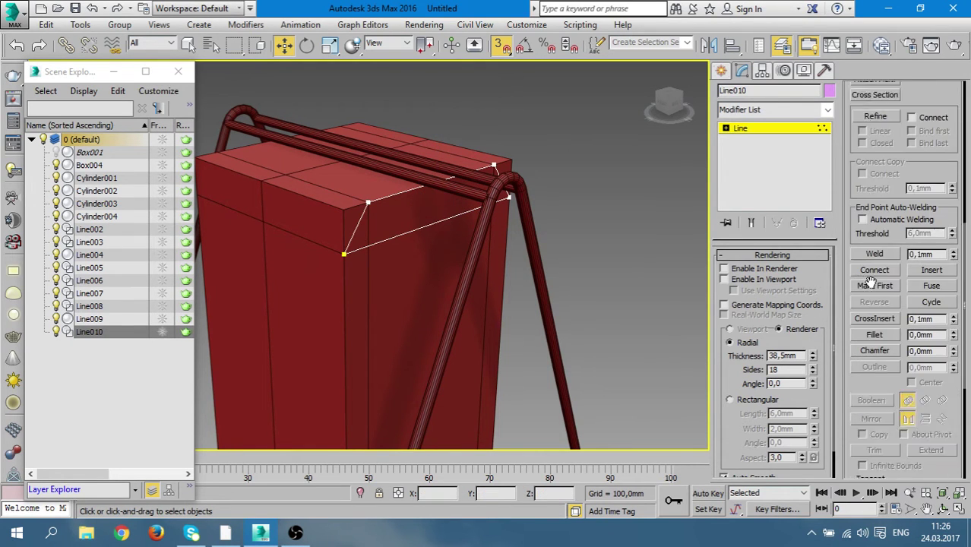
pyautogui.scroll(-3, 877, 334)
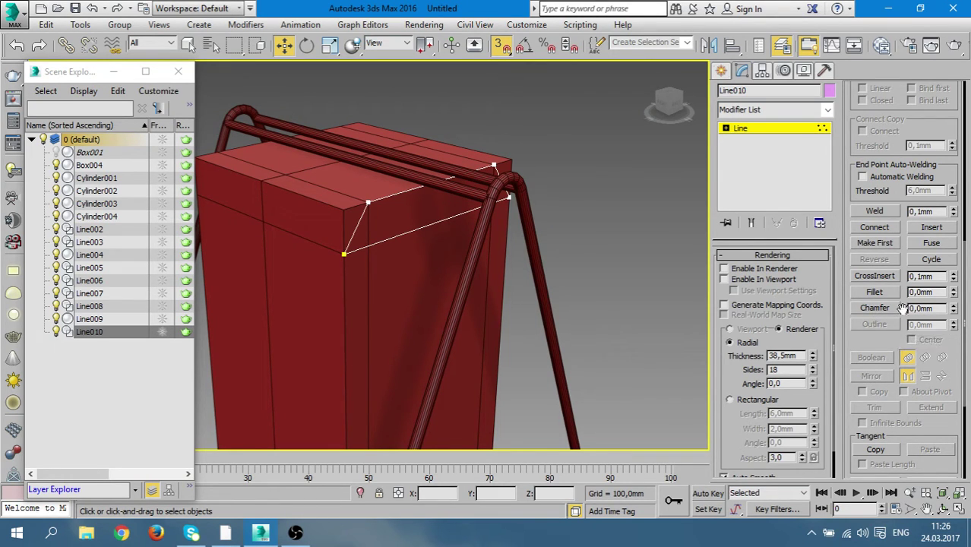
pyautogui.click(874, 308)
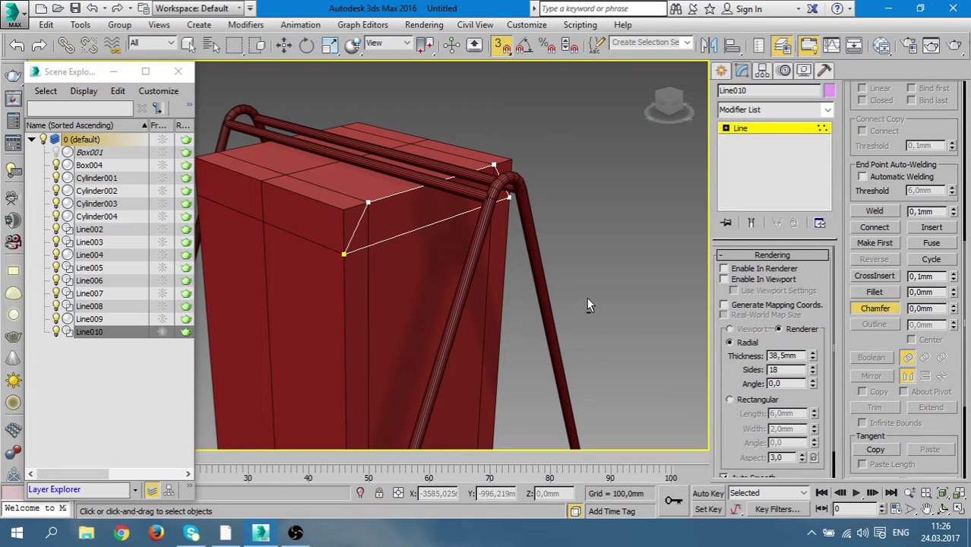
pyautogui.moveTo(587, 305)
pyautogui.keyDown('alt'); pyautogui.mouseDown(button='middle')
pyautogui.moveTo(544, 288)
pyautogui.moveTo(392, 268)
pyautogui.mouseUp(button='middle'); pyautogui.keyUp('alt')
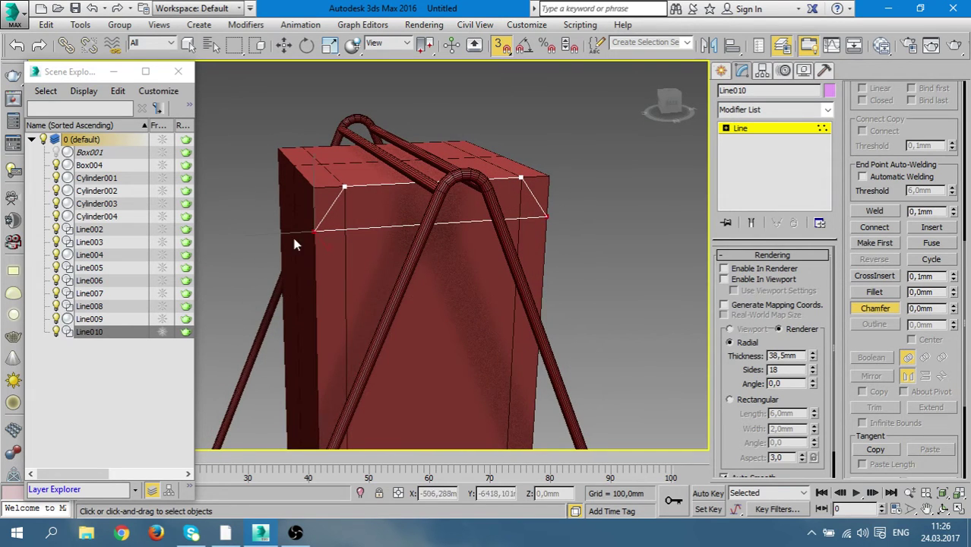
pyautogui.moveTo(316, 230); pyautogui.dragTo(305, 206)
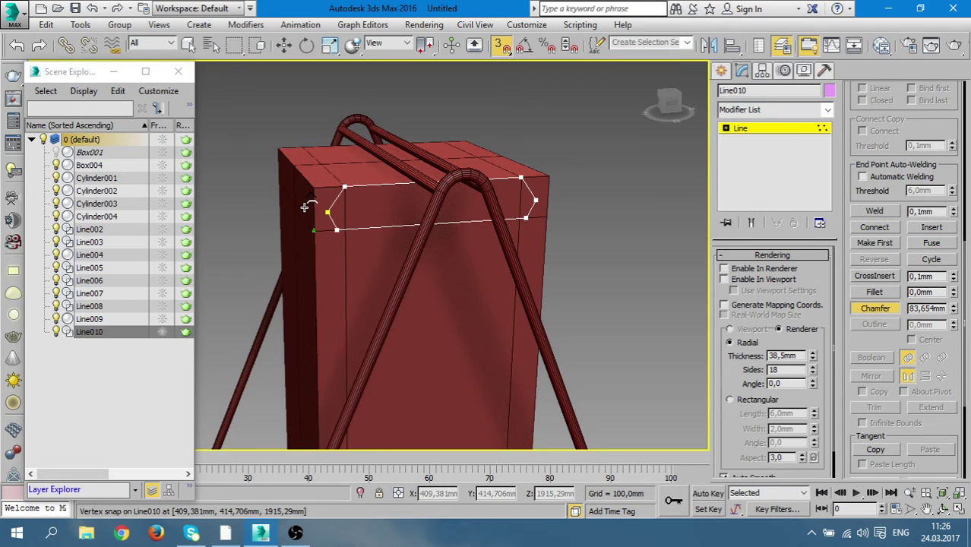
pyautogui.keyDown('alt'); pyautogui.moveTo(384, 254); pyautogui.dragTo(510, 302, button='middle'); pyautogui.keyUp('alt')
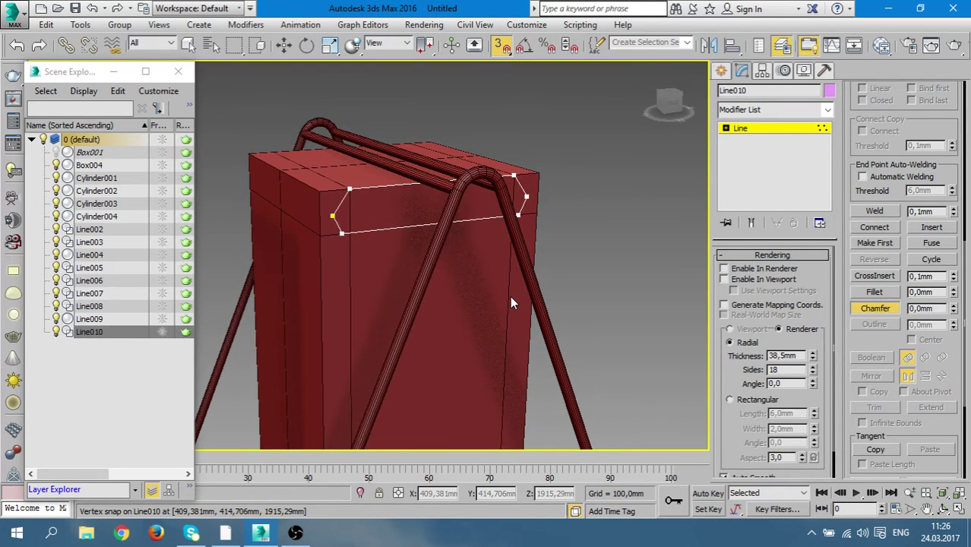
# Add an Extrude modifier to Line010, try about 143 mm, then set the amount back to 0
pyautogui.rightClick(773, 134)
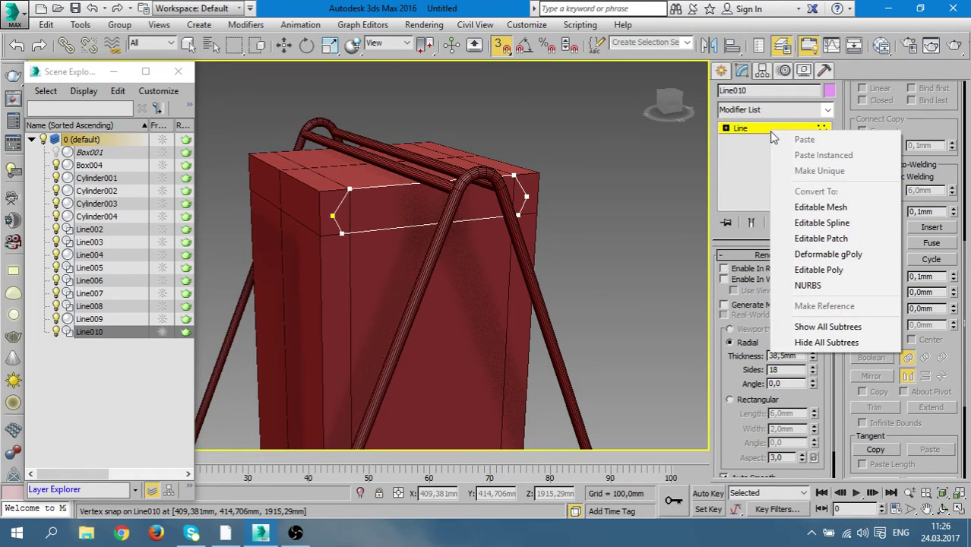
pyautogui.click(769, 152)
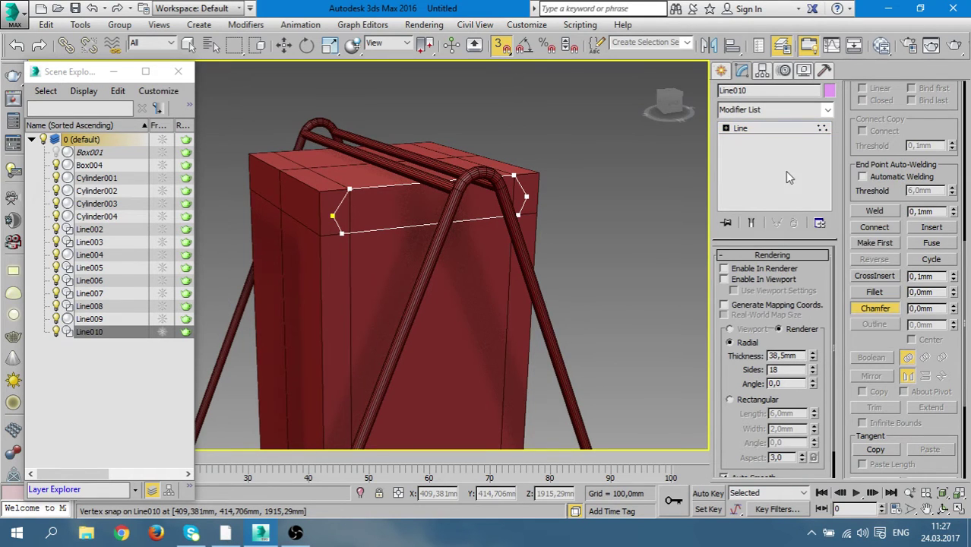
pyautogui.click(828, 111)
pyautogui.moveTo(828, 144); pyautogui.dragTo(829, 217)
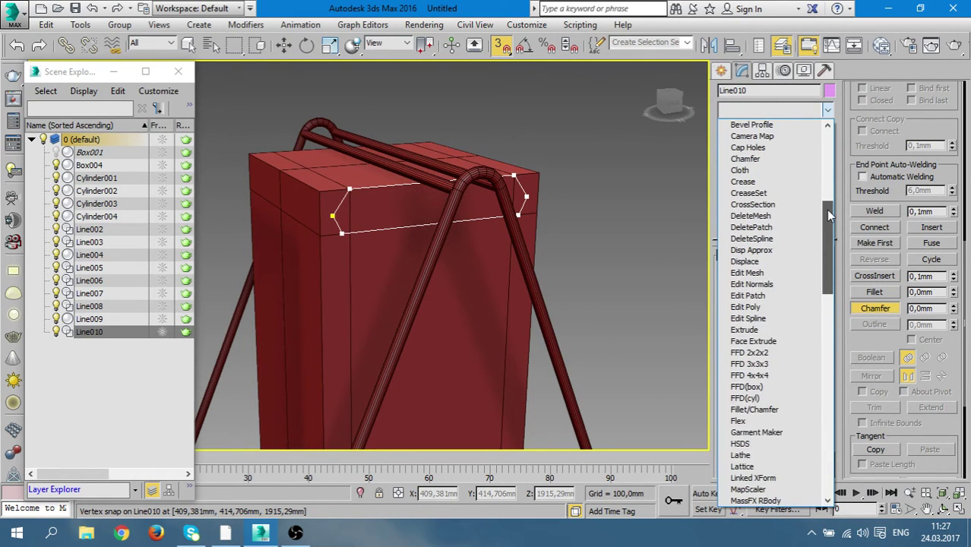
pyautogui.click(767, 330)
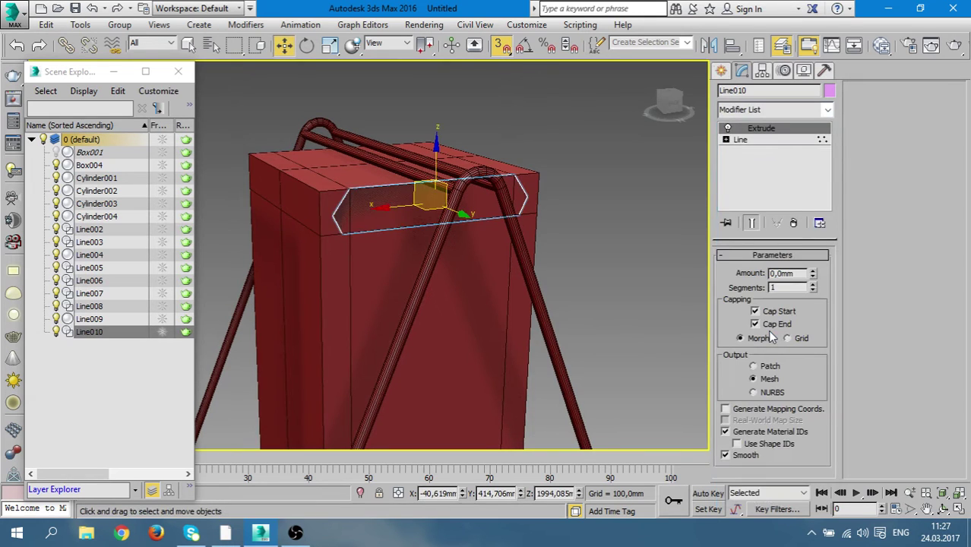
pyautogui.keyDown('alt'); pyautogui.moveTo(499, 267); pyautogui.dragTo(782, 290, button='middle'); pyautogui.keyUp('alt')
pyautogui.moveTo(812, 276); pyautogui.dragTo(717, 65)
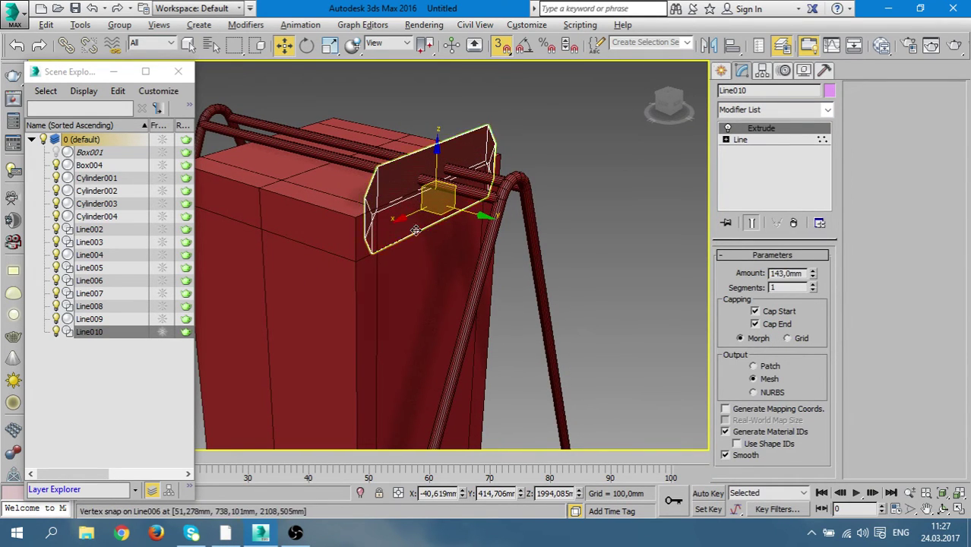
pyautogui.moveTo(486, 228)
pyautogui.keyDown('alt'); pyautogui.mouseDown(button='middle')
pyautogui.moveTo(547, 204)
pyautogui.moveTo(431, 241)
pyautogui.mouseUp(button='middle'); pyautogui.keyUp('alt')
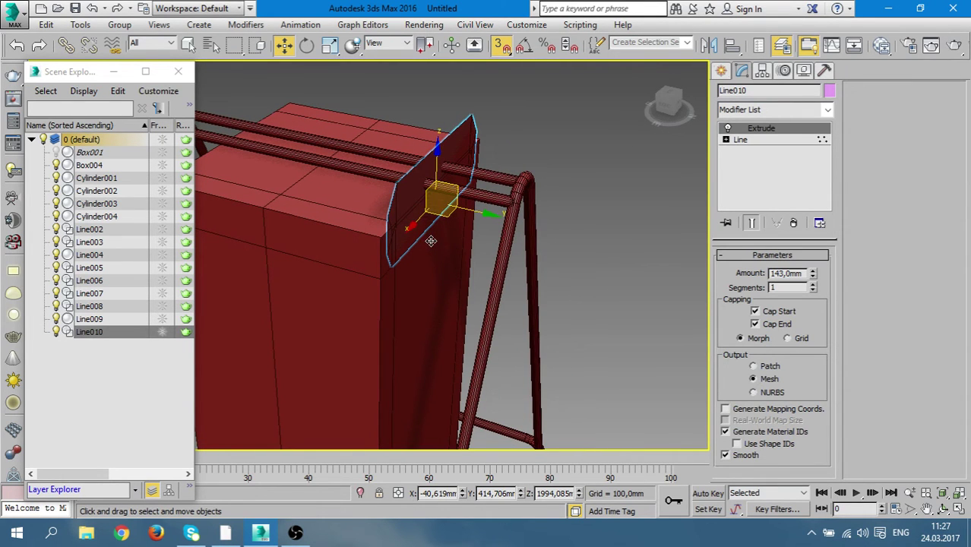
pyautogui.write('0')
pyautogui.press('Return')
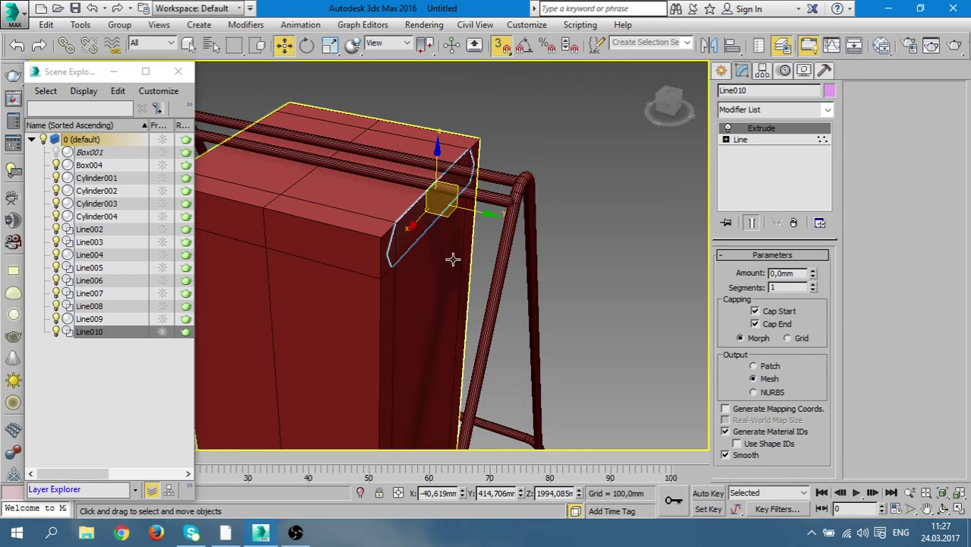
pyautogui.keyDown('alt'); pyautogui.moveTo(523, 289); pyautogui.dragTo(485, 261, button='middle'); pyautogui.keyUp('alt')
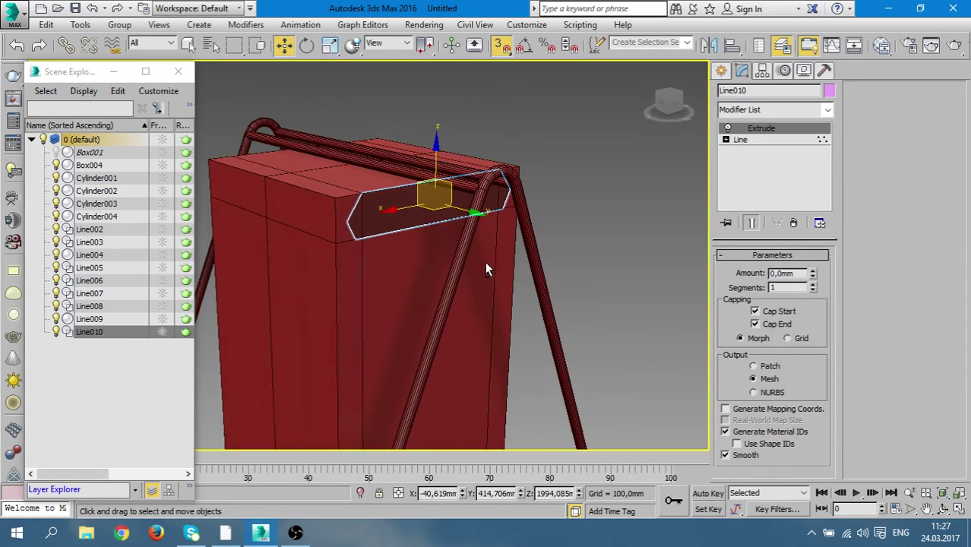
# Convert Line010 to Editable Poly and select its polygon, cancelling a trial move
pyautogui.rightClick(390, 222)
pyautogui.moveTo(417, 362)
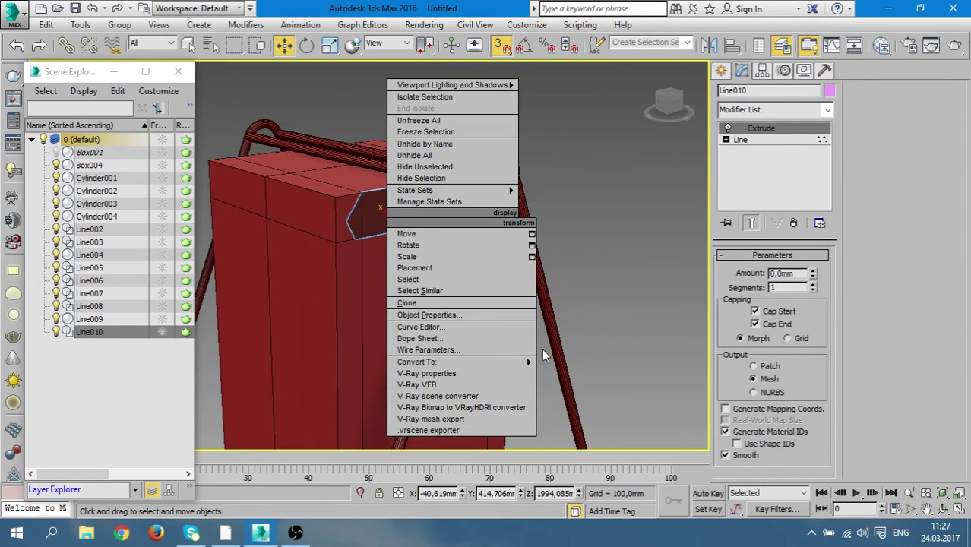
pyautogui.click(566, 377)
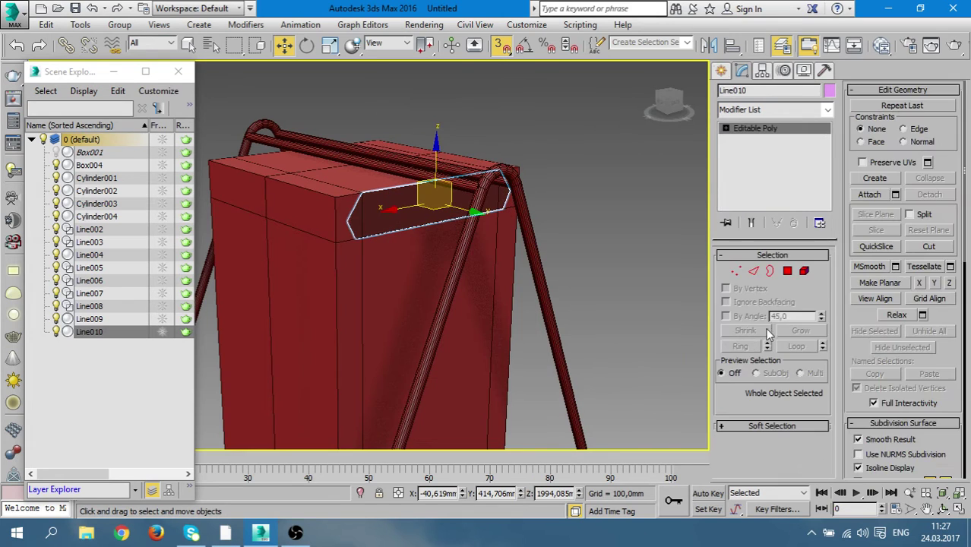
pyautogui.click(787, 272)
pyautogui.click(368, 217)
pyautogui.keyDown('alt'); pyautogui.moveTo(440, 256); pyautogui.dragTo(499, 281, button='middle'); pyautogui.keyUp('alt')
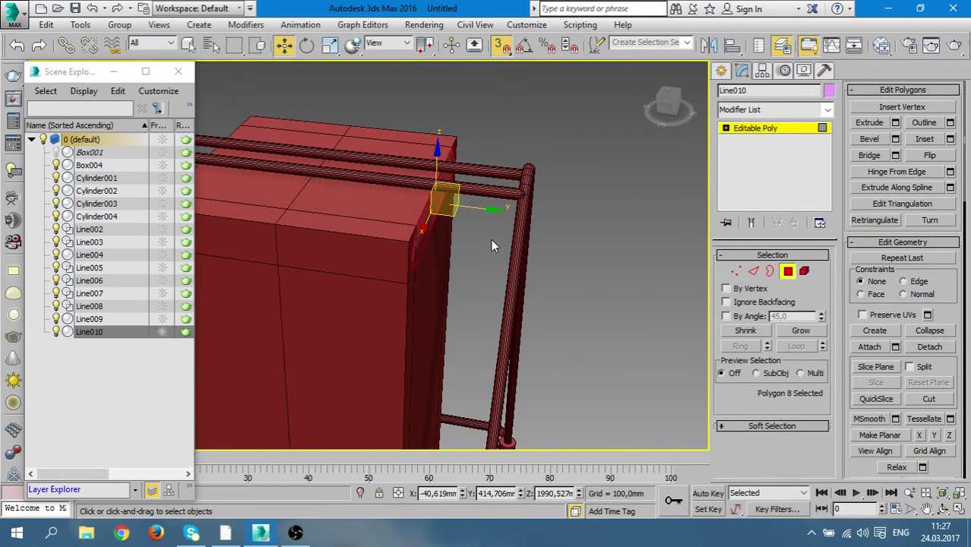
pyautogui.moveTo(487, 208); pyautogui.dragTo(466, 212)
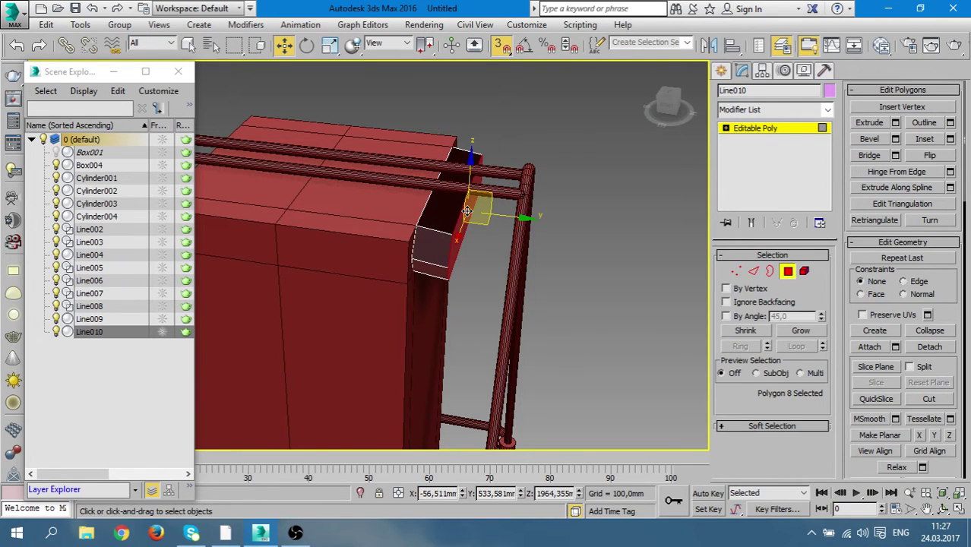
pyautogui.rightClick(479, 218)
# Undo an accidental polygon clone and pull the polygon toward the rail
pyautogui.keyDown('shift'); pyautogui.moveTo(490, 208); pyautogui.dragTo(525, 196); pyautogui.keyUp('shift')
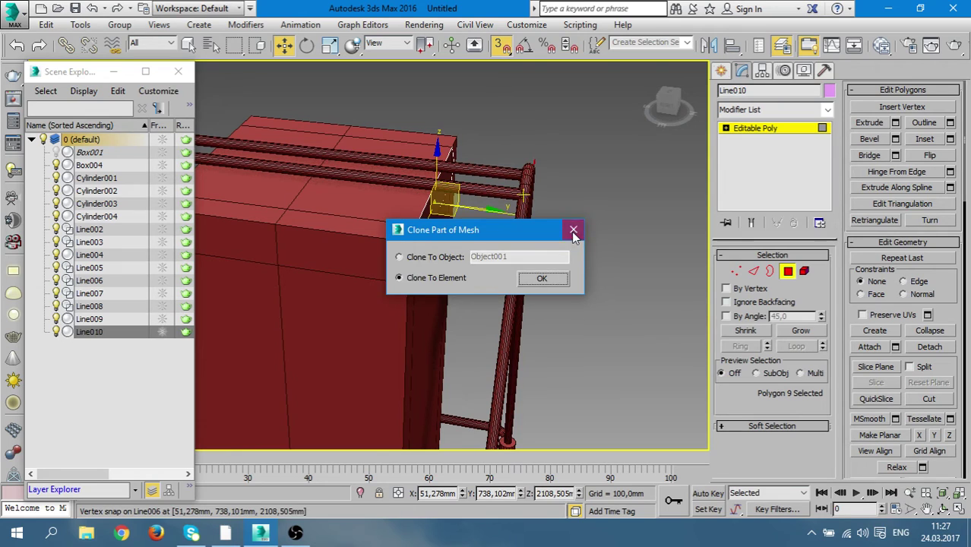
pyautogui.click(574, 231)
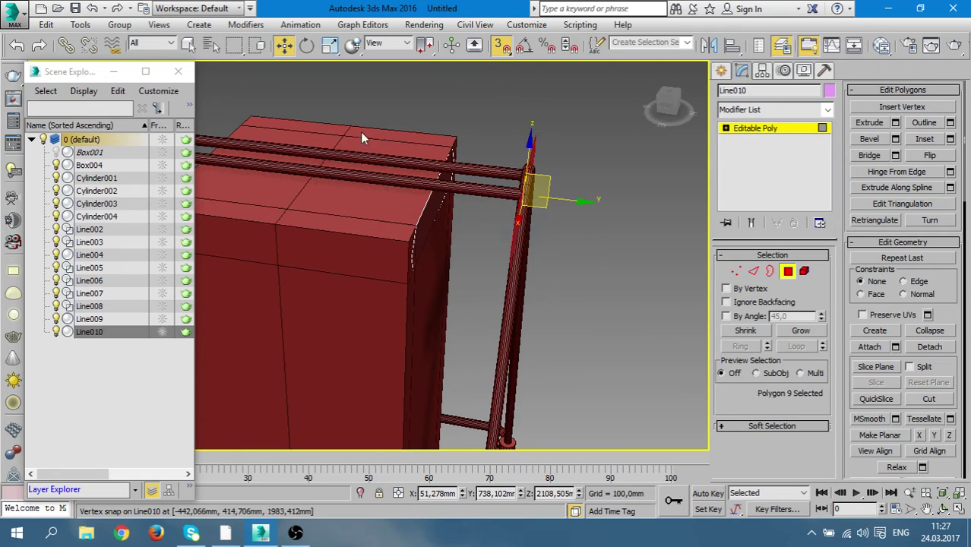
pyautogui.click(93, 9)
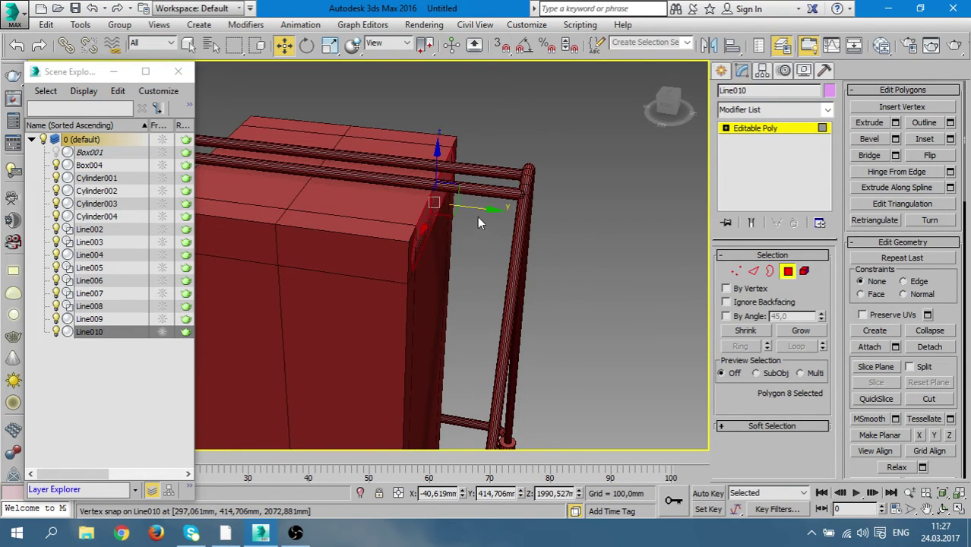
pyautogui.moveTo(471, 207)
pyautogui.mouseDown()
pyautogui.moveTo(500, 215)
pyautogui.moveTo(483, 211)
pyautogui.mouseUp()
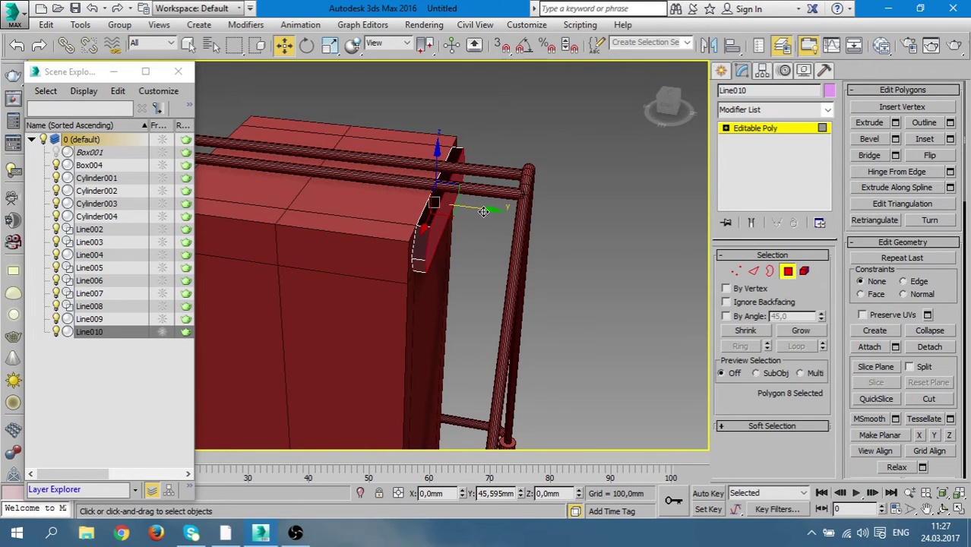
pyautogui.moveTo(570, 288)
pyautogui.keyDown('alt'); pyautogui.mouseDown(button='middle')
pyautogui.moveTo(373, 201)
pyautogui.moveTo(341, 165)
pyautogui.moveTo(338, 252)
pyautogui.moveTo(319, 278)
pyautogui.moveTo(492, 300)
pyautogui.moveTo(456, 312)
pyautogui.mouseUp(button='middle'); pyautogui.keyUp('alt')
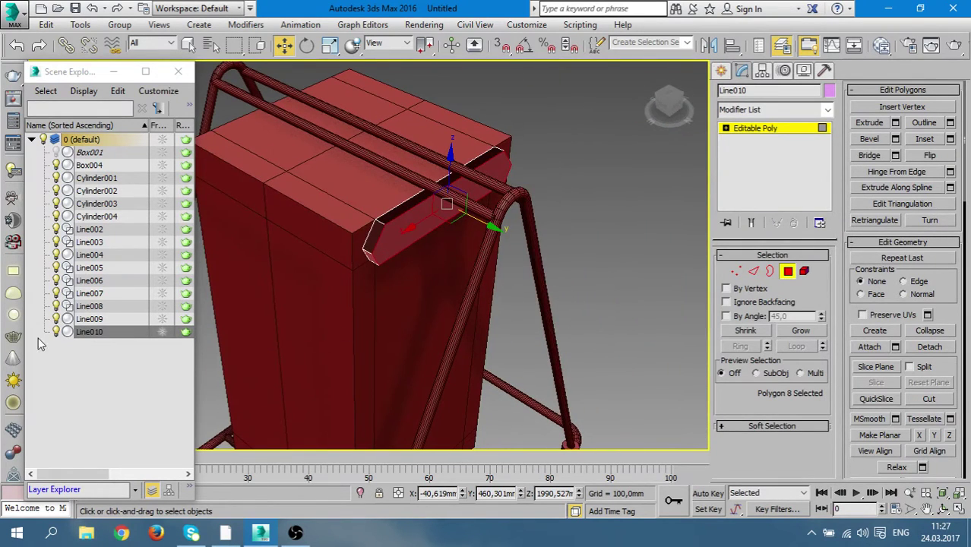
# Hide Box004 and move the polygon to set the plate's thickness
pyautogui.click(56, 166)
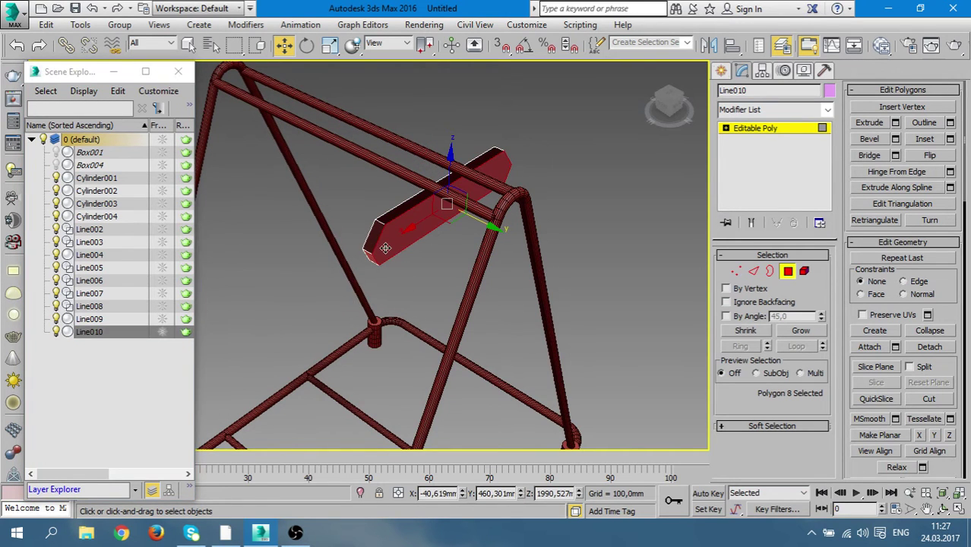
pyautogui.scroll(3, 382, 278)
pyautogui.moveTo(422, 288)
pyautogui.keyDown('alt'); pyautogui.mouseDown(button='middle')
pyautogui.moveTo(551, 210)
pyautogui.moveTo(474, 228)
pyautogui.moveTo(470, 252)
pyautogui.mouseUp(button='middle'); pyautogui.keyUp('alt')
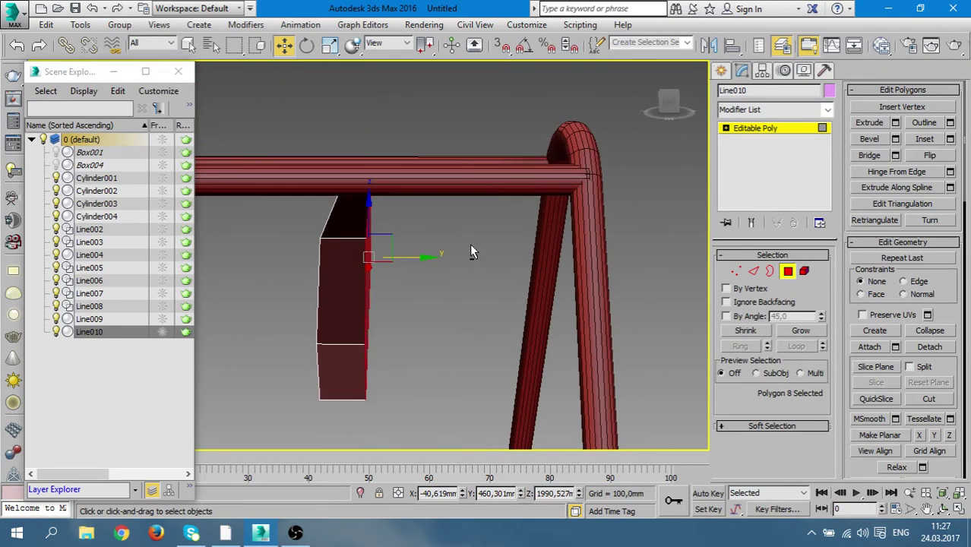
pyautogui.moveTo(414, 258); pyautogui.dragTo(365, 265)
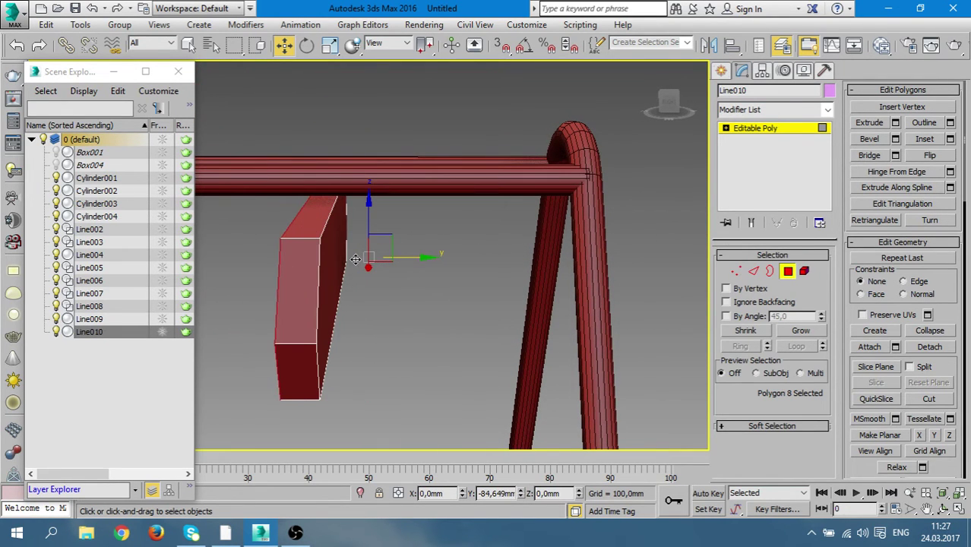
pyautogui.moveTo(365, 264)
pyautogui.keyDown('alt'); pyautogui.mouseDown(button='middle')
pyautogui.moveTo(439, 263)
pyautogui.moveTo(390, 222)
pyautogui.moveTo(456, 299)
pyautogui.moveTo(512, 336)
pyautogui.moveTo(677, 354)
pyautogui.moveTo(473, 364)
pyautogui.moveTo(496, 277)
pyautogui.moveTo(486, 271)
pyautogui.moveTo(429, 287)
pyautogui.moveTo(546, 382)
pyautogui.moveTo(635, 392)
pyautogui.moveTo(724, 380)
pyautogui.mouseUp(button='middle'); pyautogui.keyUp('alt')
pyautogui.scroll(-3, 445, 300)
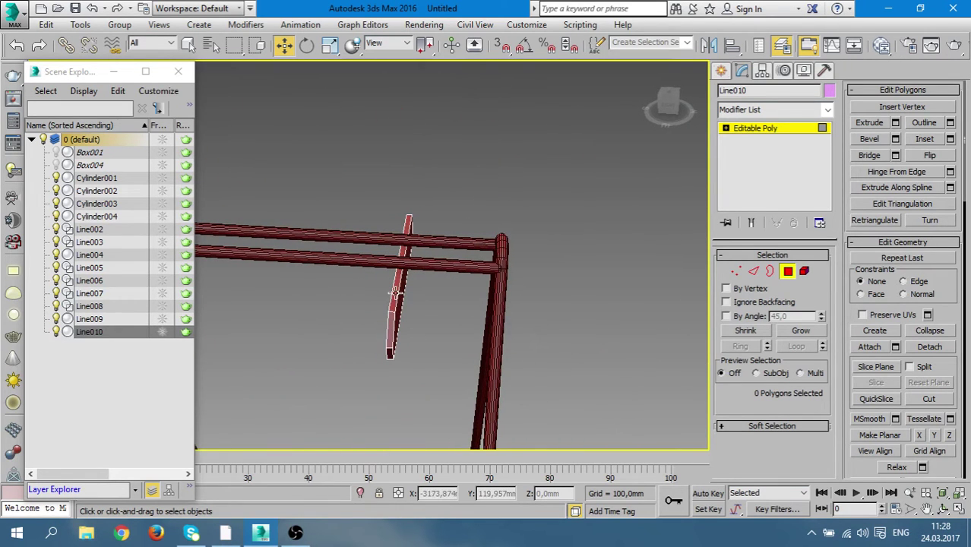
# Tuck away the scene list and exit polygon sub-object level on the plate
pyautogui.click(113, 72)
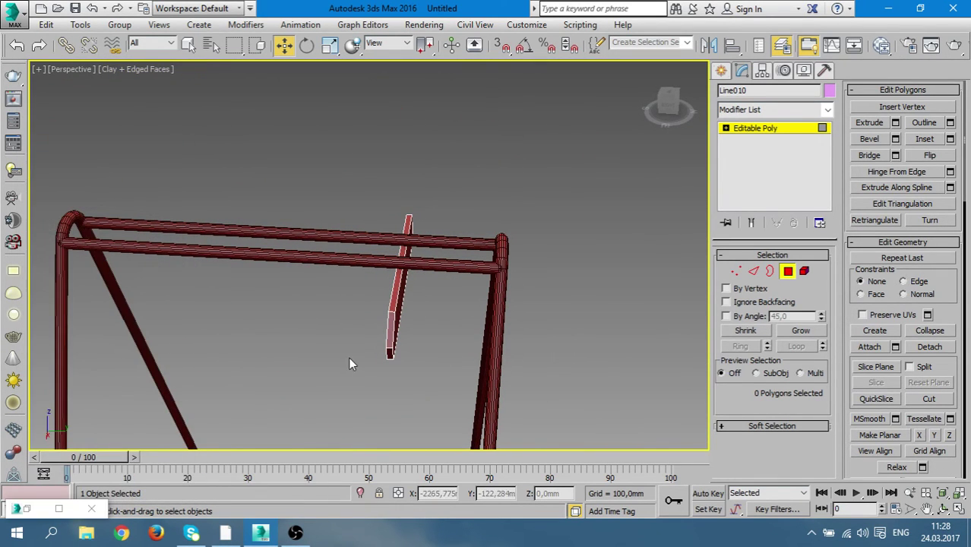
pyautogui.keyDown('alt'); pyautogui.moveTo(349, 363); pyautogui.dragTo(371, 327, button='middle'); pyautogui.keyUp('alt')
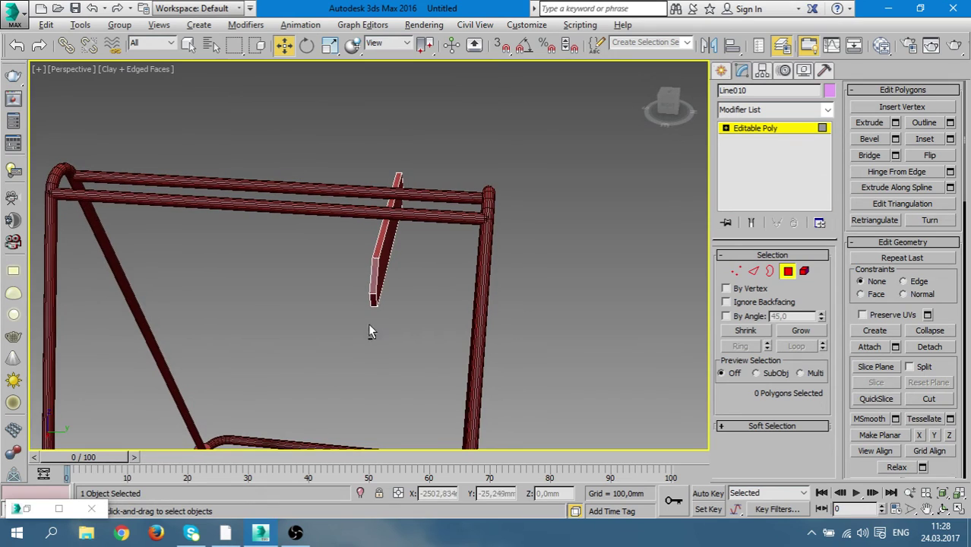
pyautogui.click(382, 265)
pyautogui.click(776, 129)
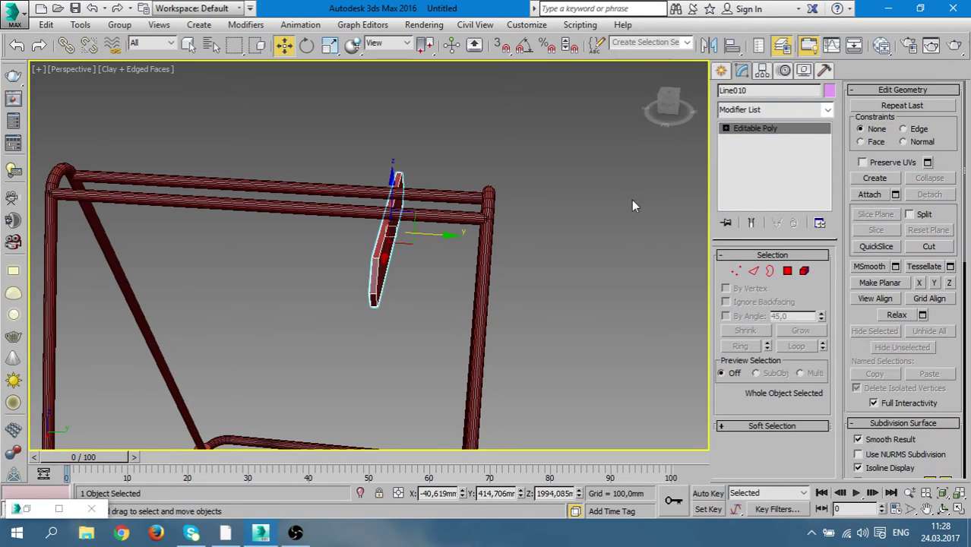
pyautogui.click(405, 301)
pyautogui.keyDown('alt'); pyautogui.moveTo(405, 301); pyautogui.dragTo(241, 120, button='middle'); pyautogui.keyUp('alt')
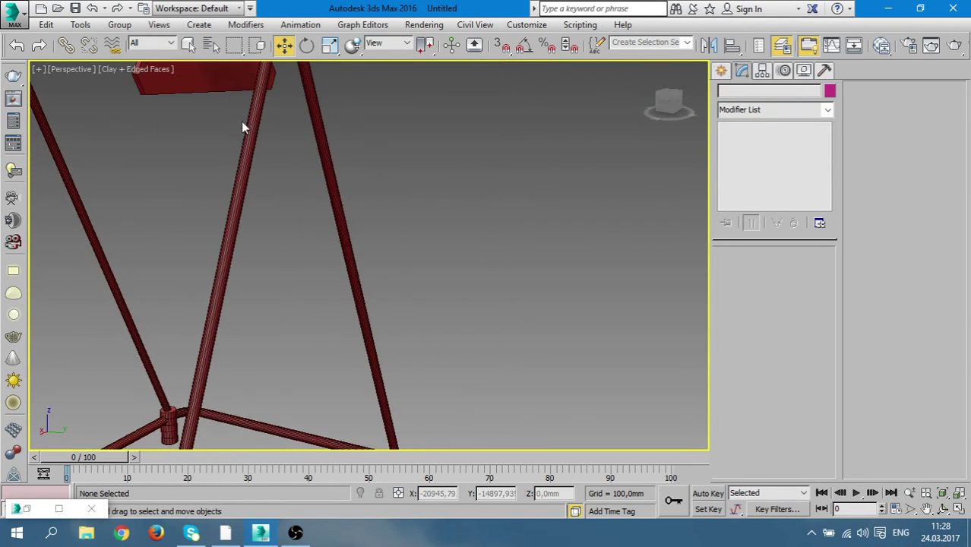
# Raise plate Line010 to about Z 2057 mm, then maximize the Scene Explorer
pyautogui.click(208, 89)
pyautogui.press('z')
pyautogui.click(480, 372)
pyautogui.moveTo(479, 371)
pyautogui.keyDown('alt'); pyautogui.mouseDown(button='middle')
pyautogui.moveTo(485, 366)
pyautogui.moveTo(406, 424)
pyautogui.moveTo(390, 394)
pyautogui.moveTo(466, 314)
pyautogui.moveTo(589, 377)
pyautogui.moveTo(519, 417)
pyautogui.mouseUp(button='middle'); pyautogui.keyUp('alt')
pyautogui.click(445, 333)
pyautogui.keyDown('alt'); pyautogui.moveTo(472, 353); pyautogui.dragTo(555, 280, button='middle'); pyautogui.keyUp('alt')
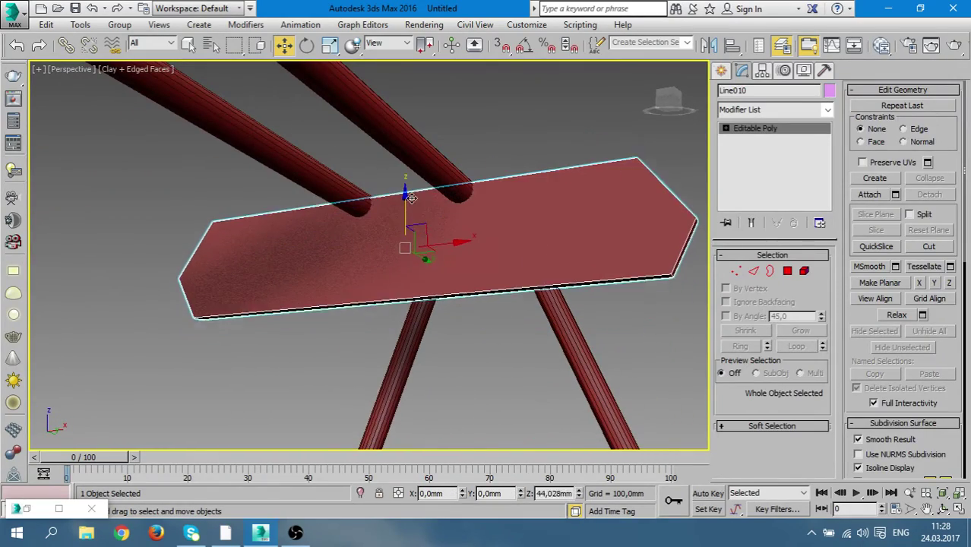
pyautogui.moveTo(405, 230); pyautogui.dragTo(409, 189)
pyautogui.moveTo(461, 268)
pyautogui.keyDown('alt'); pyautogui.mouseDown(button='middle')
pyautogui.moveTo(521, 313)
pyautogui.moveTo(562, 323)
pyautogui.moveTo(630, 308)
pyautogui.mouseUp(button='middle'); pyautogui.keyUp('alt')
pyautogui.click(59, 507)
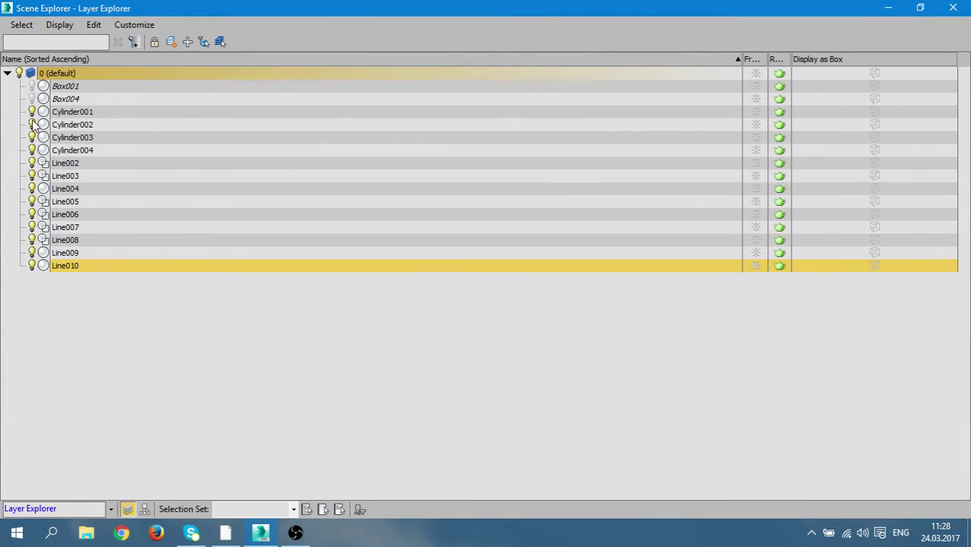
# Restore the Scene Explorer to a shortened floating panel
pyautogui.click(920, 7)
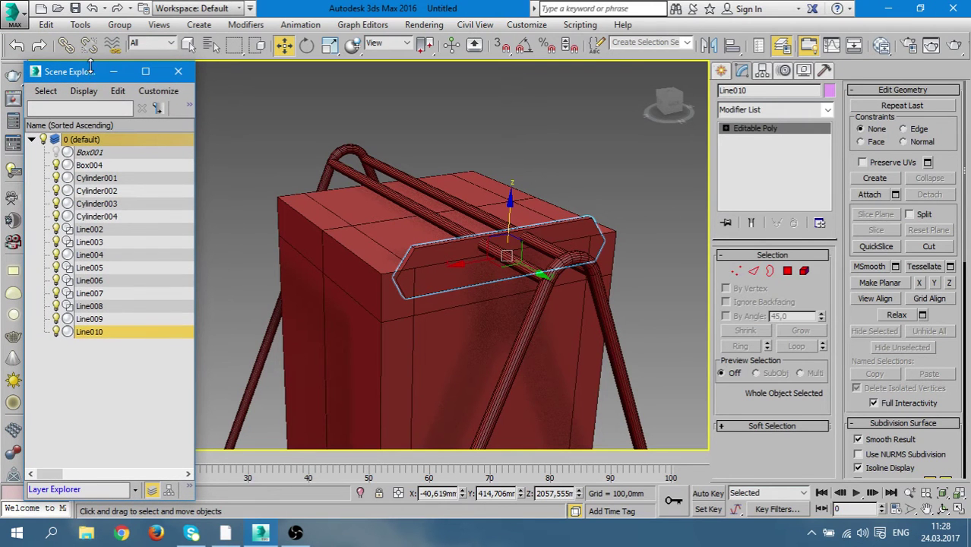
pyautogui.moveTo(89, 65)
pyautogui.mouseDown()
pyautogui.moveTo(103, 139)
pyautogui.moveTo(93, 402)
pyautogui.mouseUp()
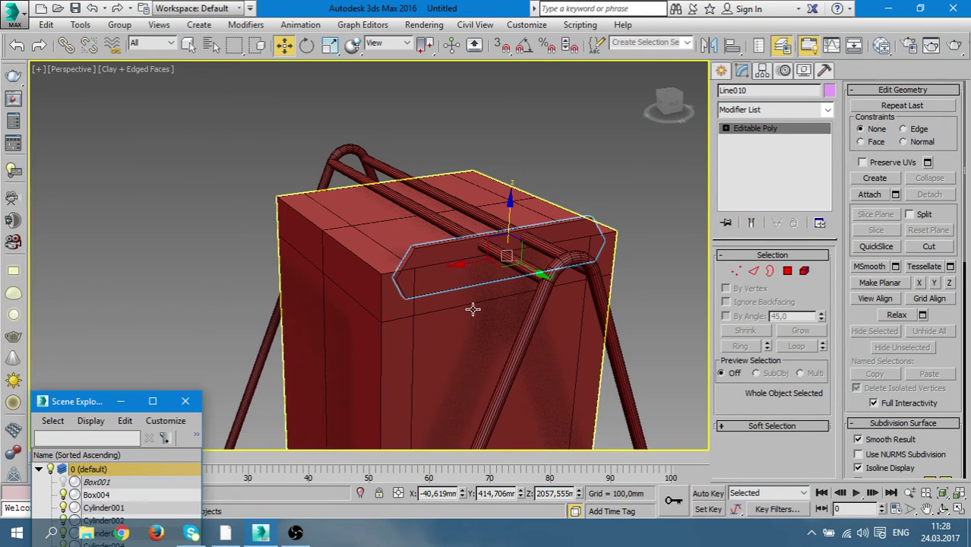
pyautogui.keyDown('alt'); pyautogui.moveTo(462, 307); pyautogui.dragTo(562, 274, button='middle'); pyautogui.keyUp('alt')
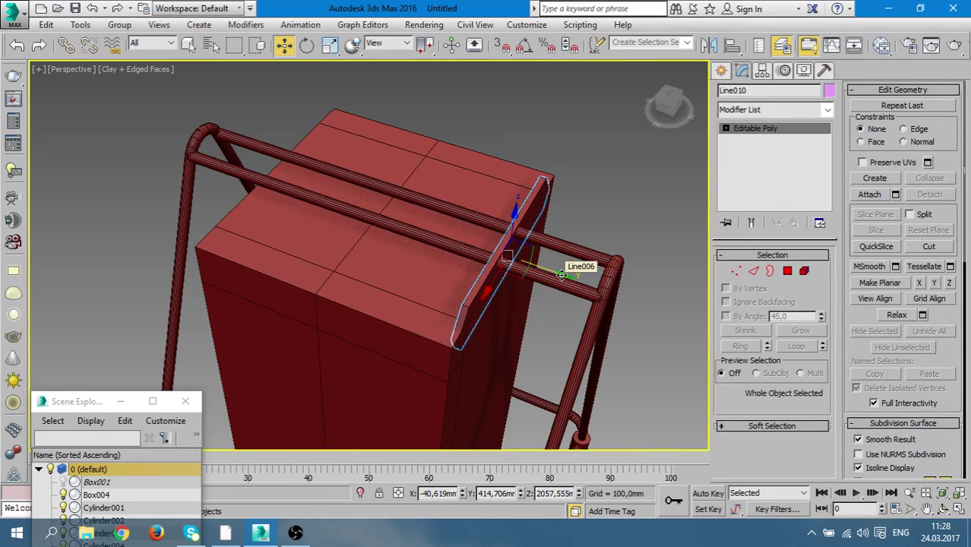
# Place Line010 on the top rail with an instance beside it, then instance the pair to the rail's other end
pyautogui.moveTo(562, 275); pyautogui.dragTo(546, 271)
pyautogui.click(485, 331)
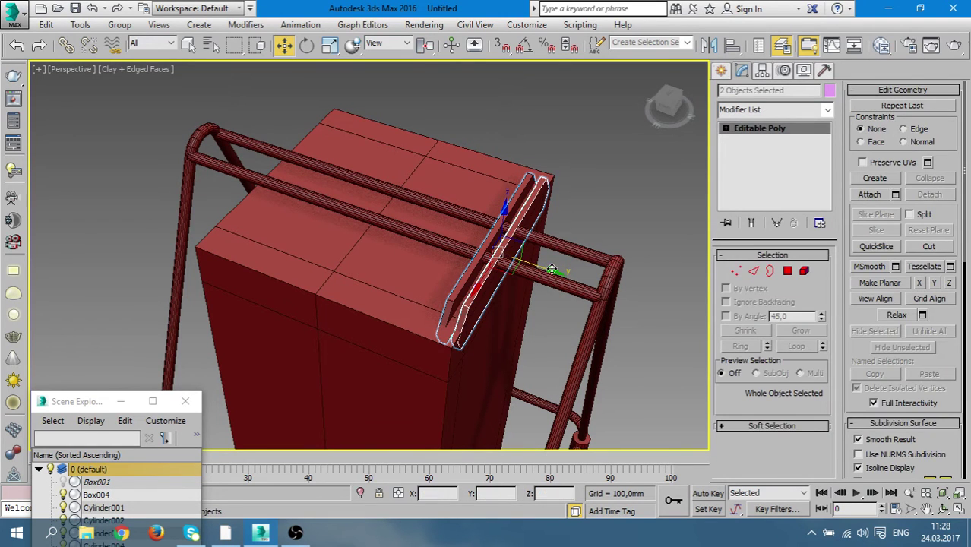
pyautogui.moveTo(513, 241)
pyautogui.mouseDown()
pyautogui.moveTo(508, 256)
pyautogui.moveTo(337, 177)
pyautogui.mouseUp()
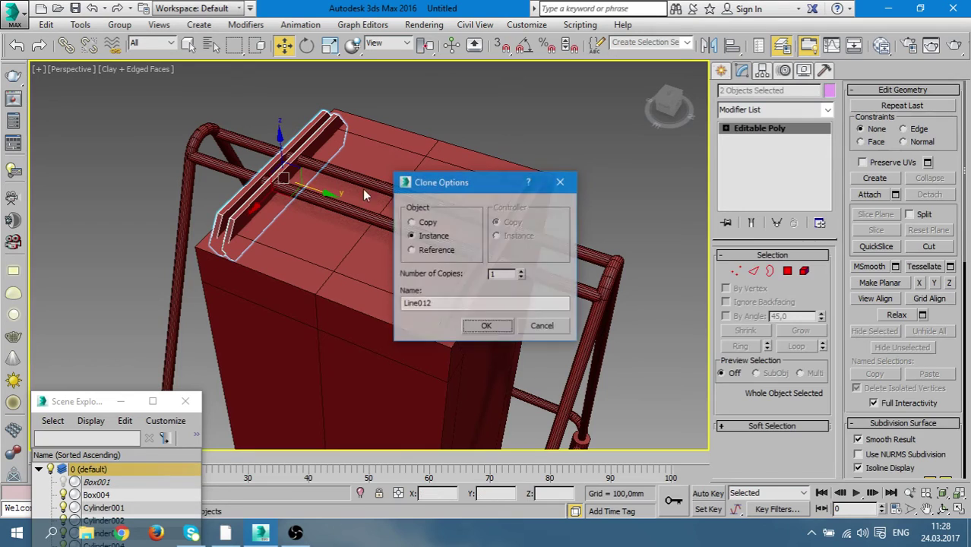
pyautogui.click(476, 329)
pyautogui.moveTo(476, 329)
pyautogui.keyDown('alt'); pyautogui.mouseDown(button='middle')
pyautogui.moveTo(322, 330)
pyautogui.moveTo(464, 261)
pyautogui.moveTo(384, 305)
pyautogui.mouseUp(button='middle'); pyautogui.keyUp('alt')
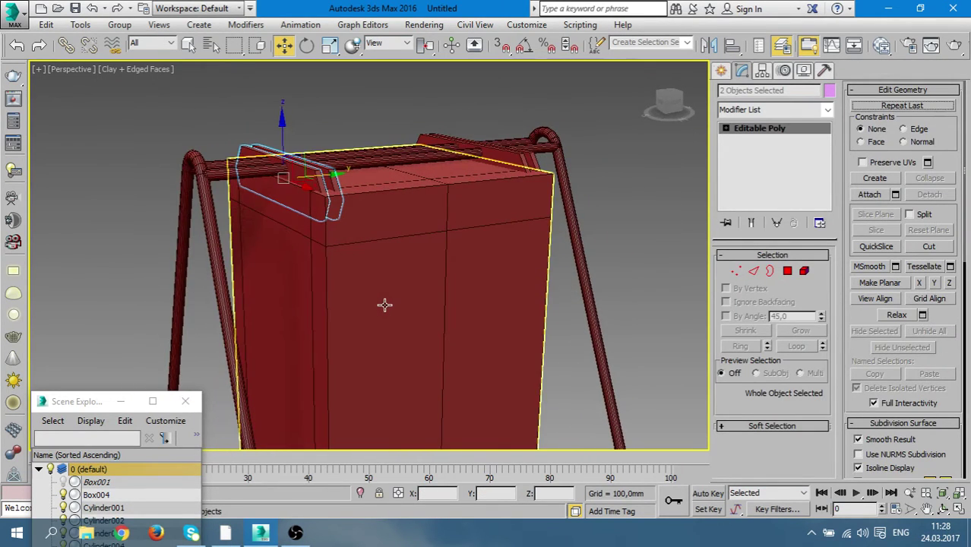
pyautogui.moveTo(82, 402)
pyautogui.mouseDown()
pyautogui.moveTo(115, 288)
pyautogui.moveTo(107, 269)
pyautogui.mouseUp()
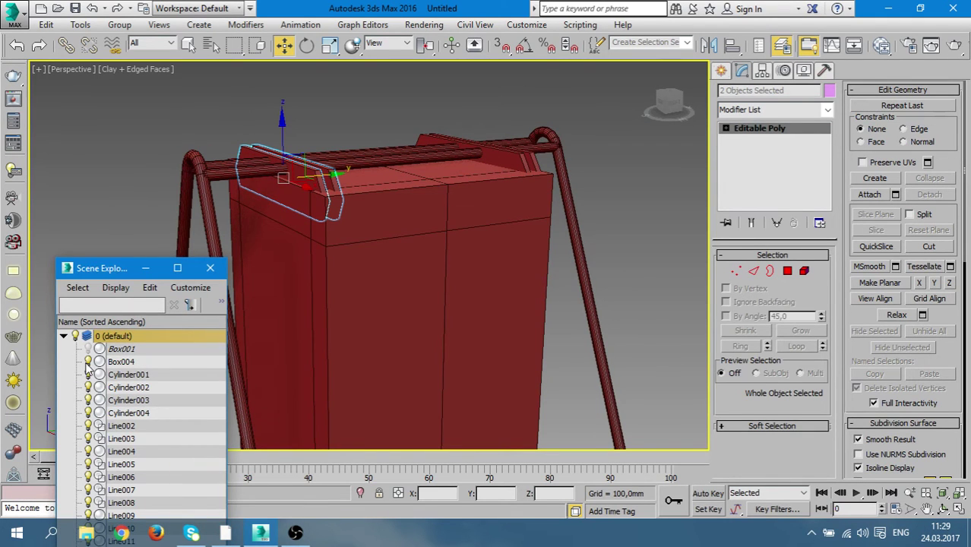
# Toggle Box004 and Box001 visibility to check plate Line011 against the boxes
pyautogui.click(88, 362)
pyautogui.click(384, 323)
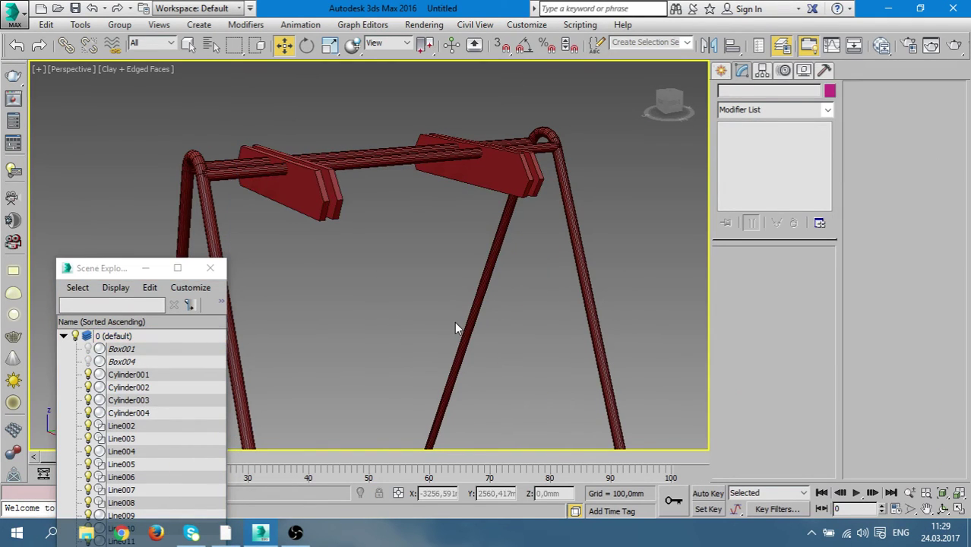
pyautogui.moveTo(460, 281)
pyautogui.keyDown('alt'); pyautogui.mouseDown(button='middle')
pyautogui.moveTo(481, 244)
pyautogui.moveTo(382, 277)
pyautogui.moveTo(465, 279)
pyautogui.mouseUp(button='middle'); pyautogui.keyUp('alt')
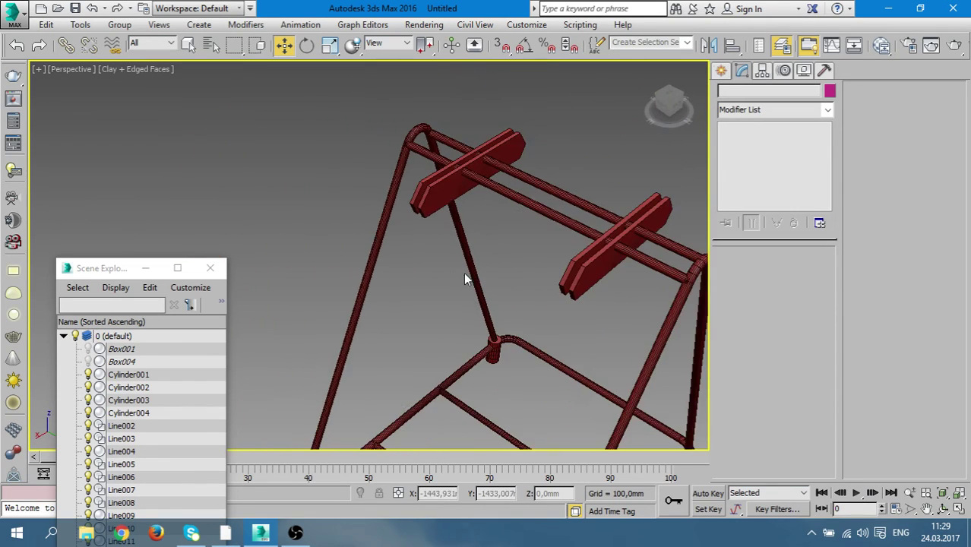
pyautogui.moveTo(566, 327)
pyautogui.keyDown('alt'); pyautogui.mouseDown(button='middle')
pyautogui.moveTo(592, 234)
pyautogui.moveTo(635, 228)
pyautogui.moveTo(569, 303)
pyautogui.moveTo(426, 323)
pyautogui.moveTo(505, 296)
pyautogui.moveTo(598, 330)
pyautogui.mouseUp(button='middle'); pyautogui.keyUp('alt')
pyautogui.moveTo(496, 341)
pyautogui.keyDown('alt'); pyautogui.mouseDown(button='middle')
pyautogui.moveTo(401, 326)
pyautogui.moveTo(449, 352)
pyautogui.moveTo(367, 388)
pyautogui.mouseUp(button='middle'); pyautogui.keyUp('alt')
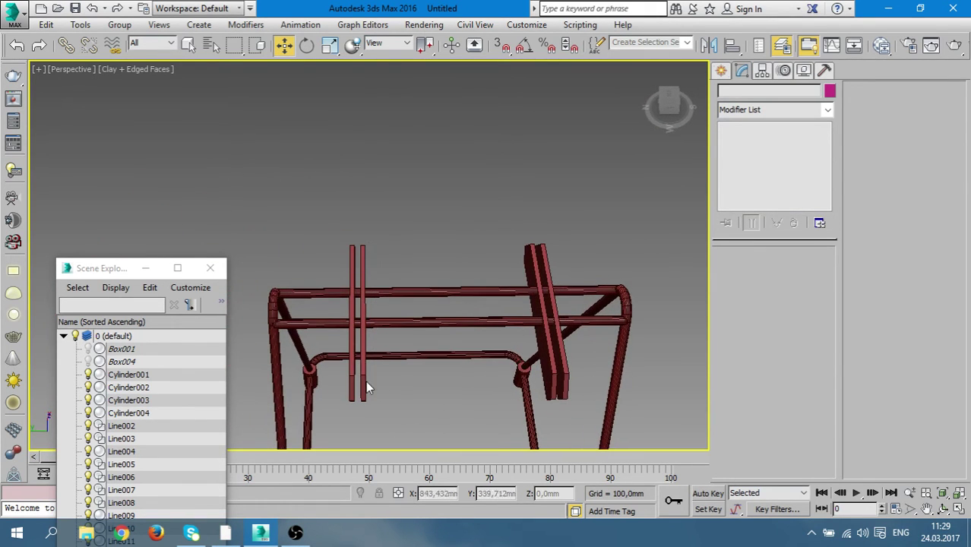
pyautogui.click(363, 361)
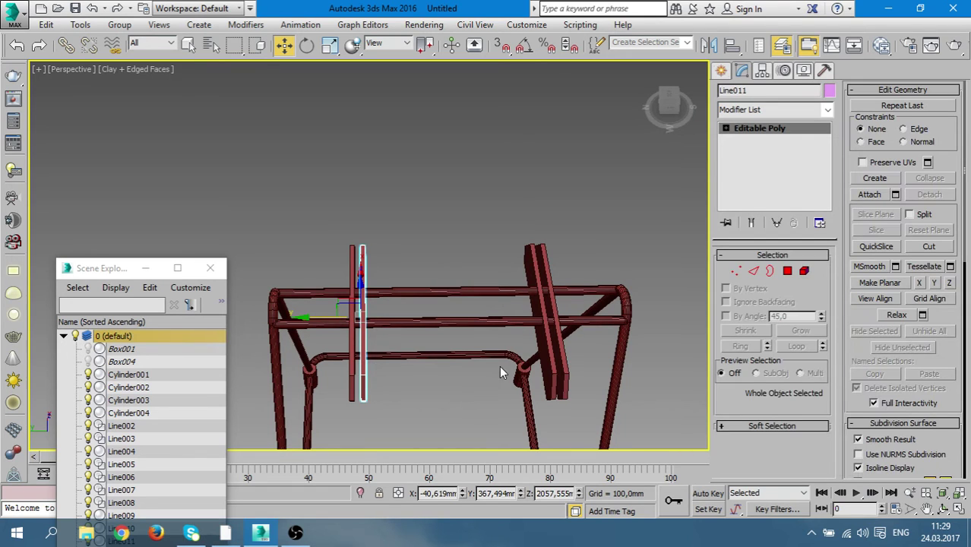
pyautogui.click(89, 349)
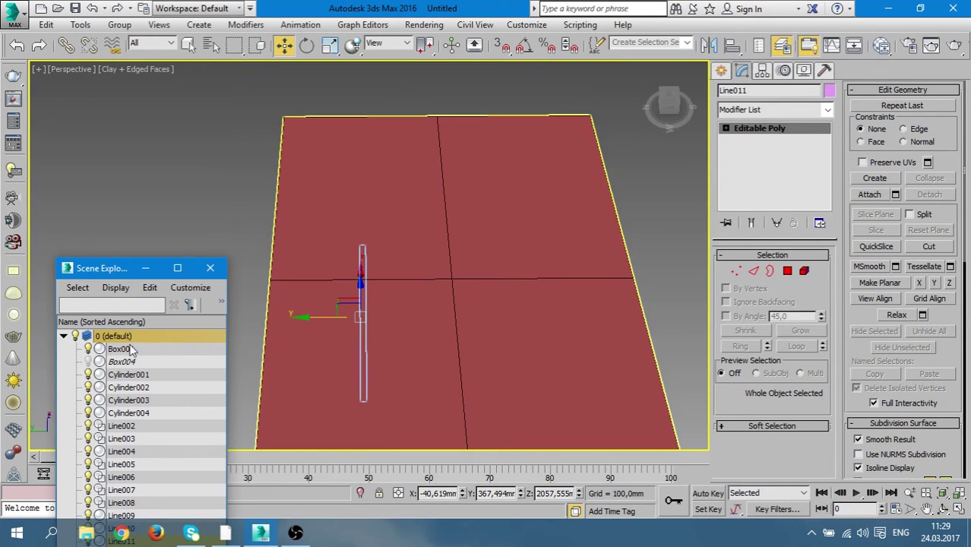
pyautogui.click(88, 349)
pyautogui.click(88, 361)
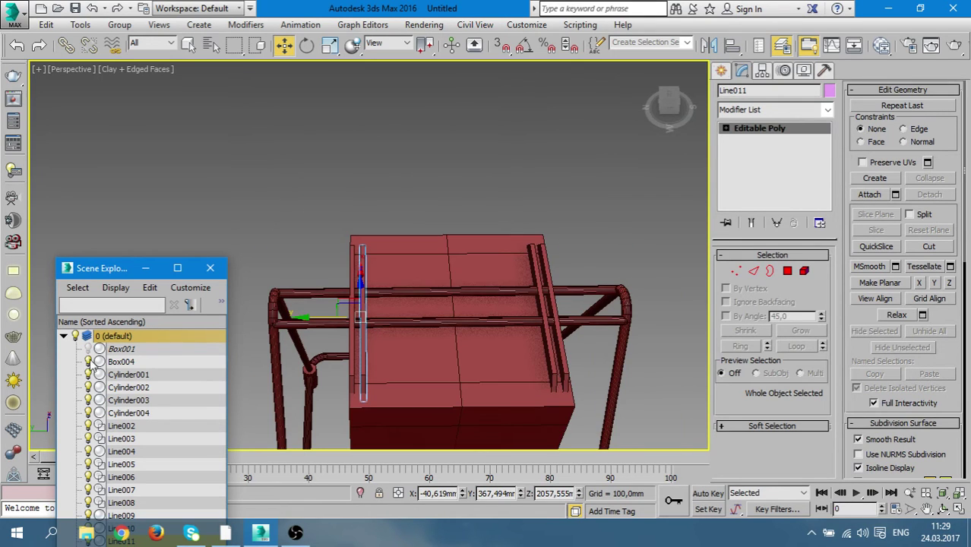
# Slide the left plate tight against its partner, cancelling the accidental copy of the pair
pyautogui.click(547, 357)
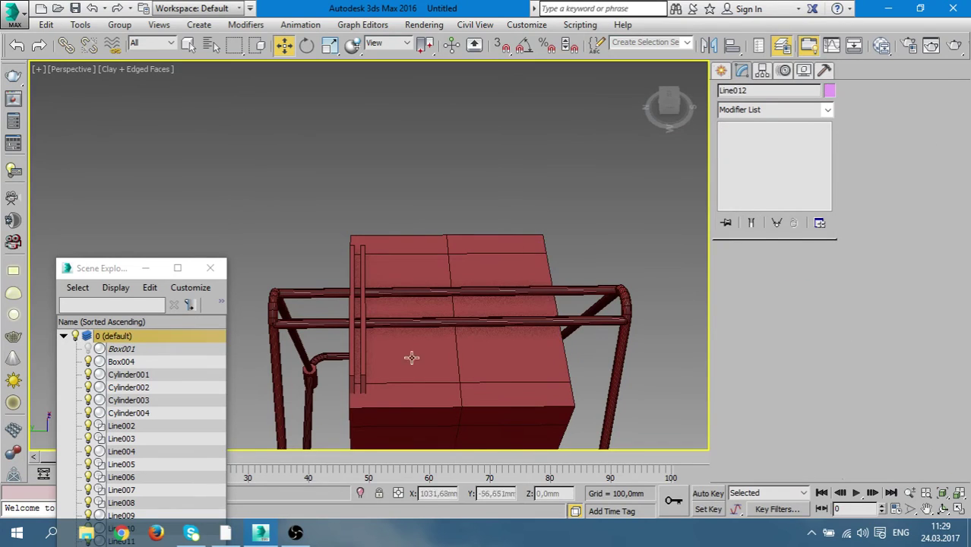
pyautogui.click(362, 342)
pyautogui.scroll(2, 338, 317)
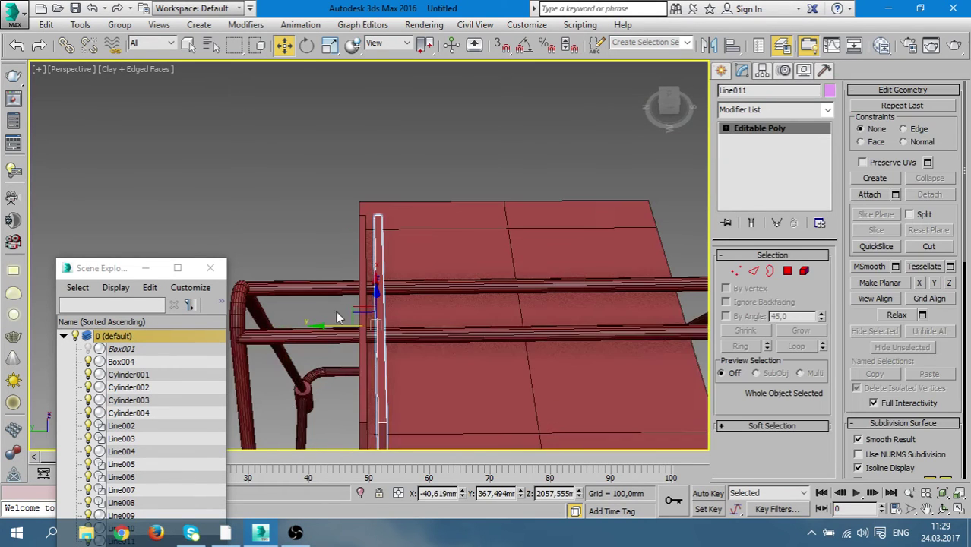
pyautogui.moveTo(321, 327); pyautogui.dragTo(326, 325)
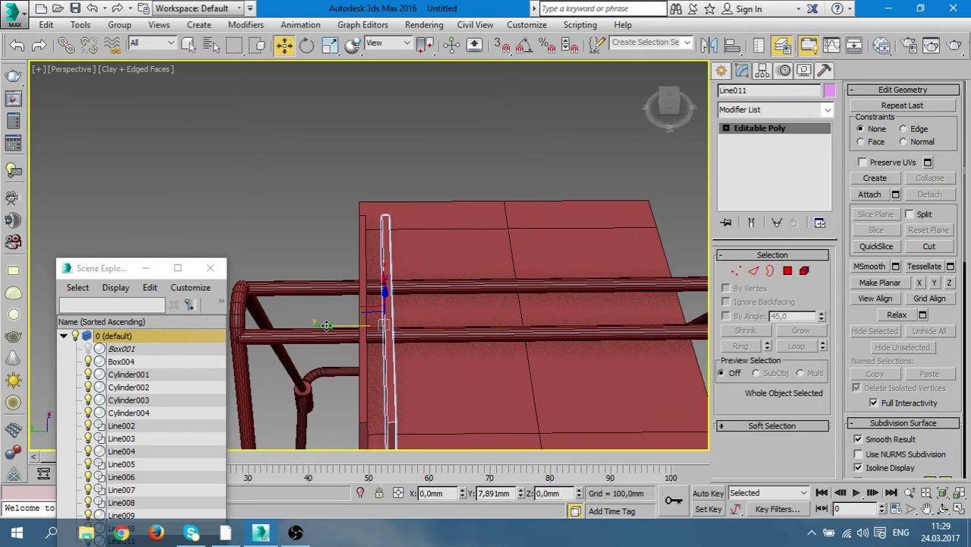
pyautogui.keyDown('ctrl'); pyautogui.click(362, 357); pyautogui.keyUp('ctrl')
pyautogui.moveTo(382, 363); pyautogui.dragTo(342, 363, button='middle')
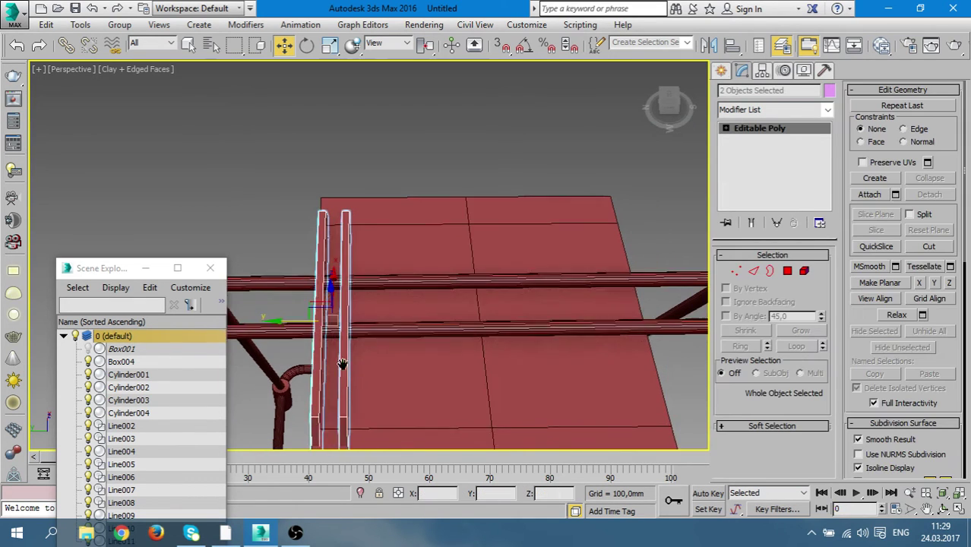
pyautogui.moveTo(341, 363); pyautogui.dragTo(550, 331)
pyautogui.click(549, 331)
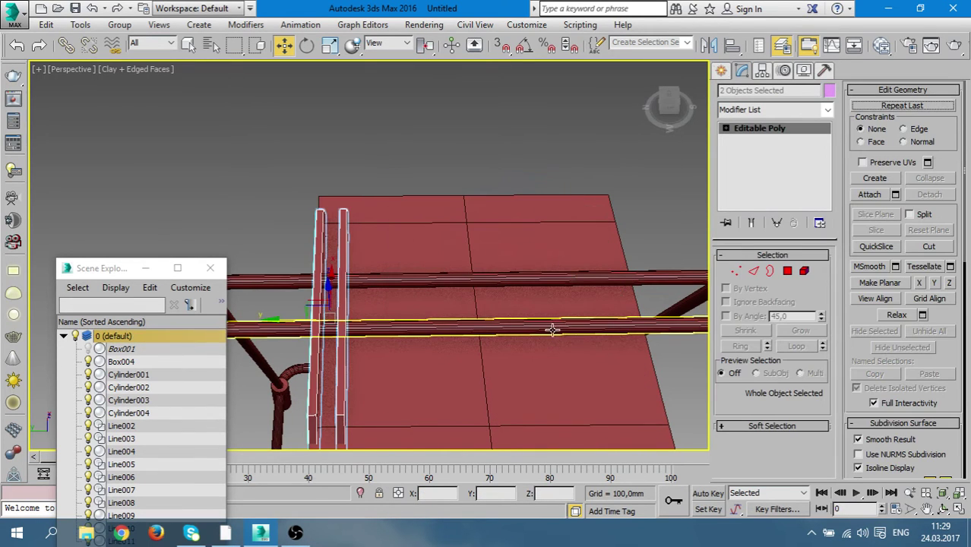
# Hide the slab Box004 and close the Scene Explorer
pyautogui.click(457, 397)
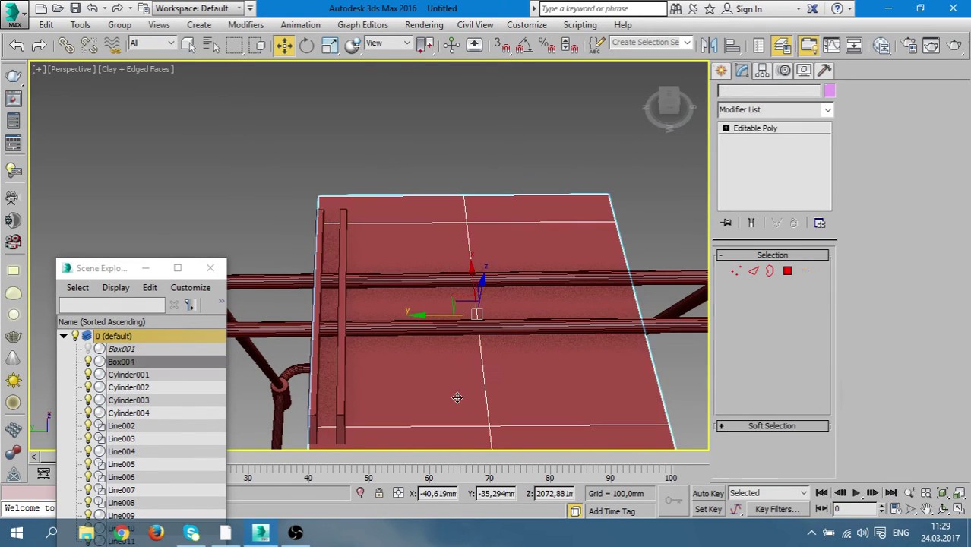
pyautogui.click(88, 361)
pyautogui.click(146, 270)
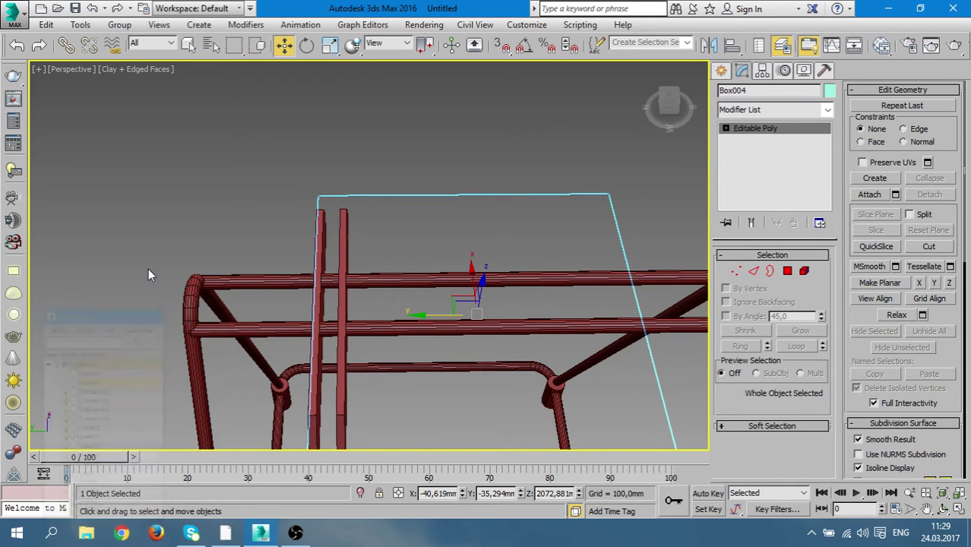
# Clear the Box004 selection and bring up Splines shapes like Line, Rectangle and Circle
pyautogui.keyDown('alt'); pyautogui.moveTo(159, 283); pyautogui.dragTo(563, 348, button='middle'); pyautogui.keyUp('alt')
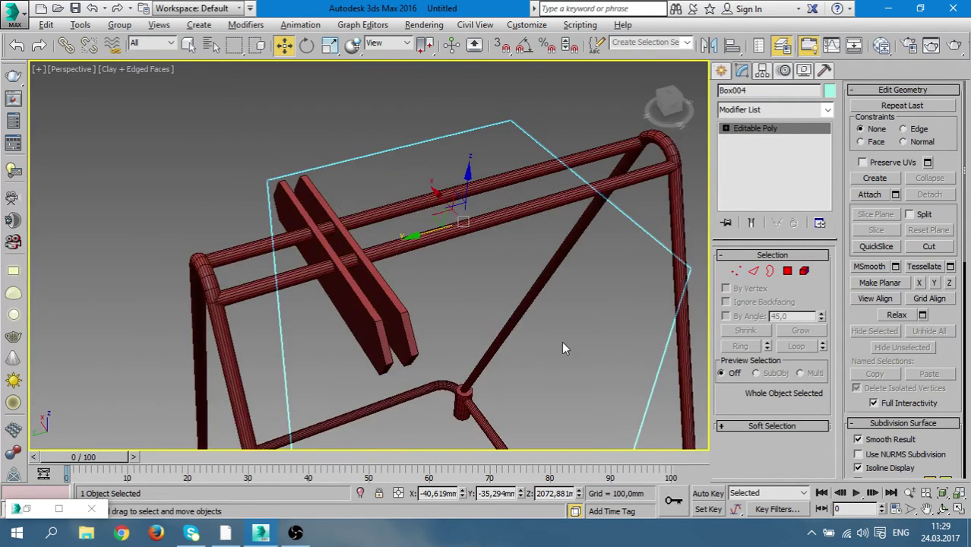
pyautogui.click(551, 351)
pyautogui.moveTo(459, 341)
pyautogui.keyDown('alt'); pyautogui.mouseDown(button='middle')
pyautogui.moveTo(466, 318)
pyautogui.moveTo(559, 288)
pyautogui.moveTo(568, 264)
pyautogui.moveTo(568, 290)
pyautogui.mouseUp(button='middle'); pyautogui.keyUp('alt')
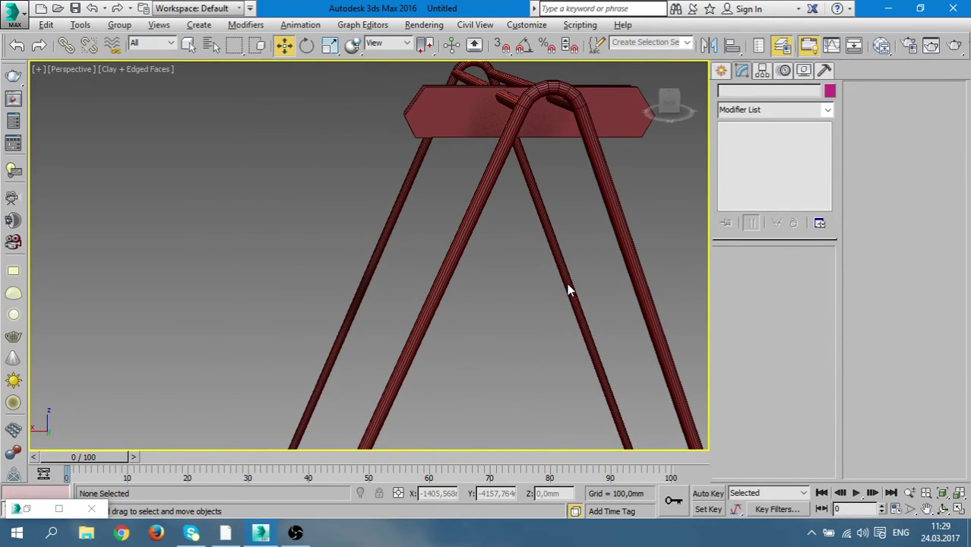
pyautogui.click(721, 71)
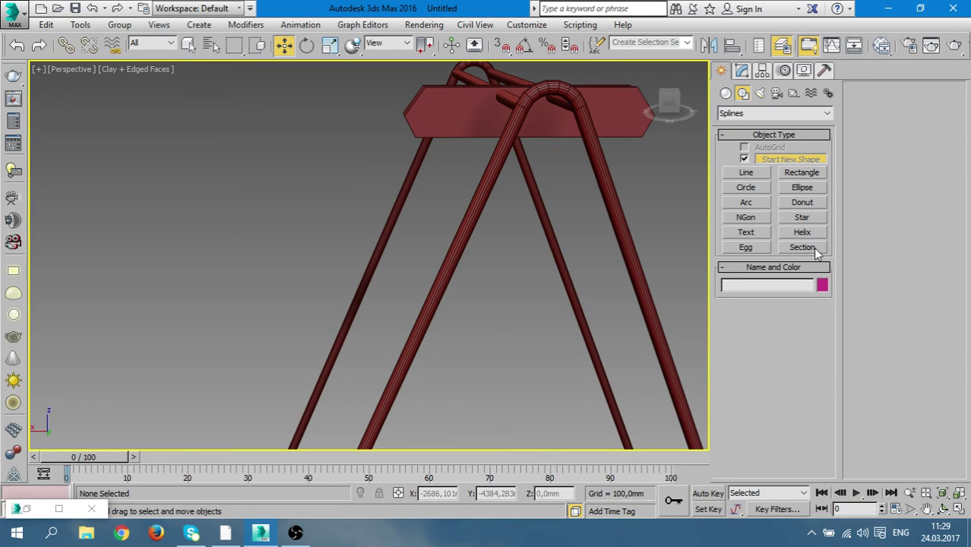
# In the Front view, draw Line012 from just below the top bar straight down to the base
pyautogui.click(748, 174)
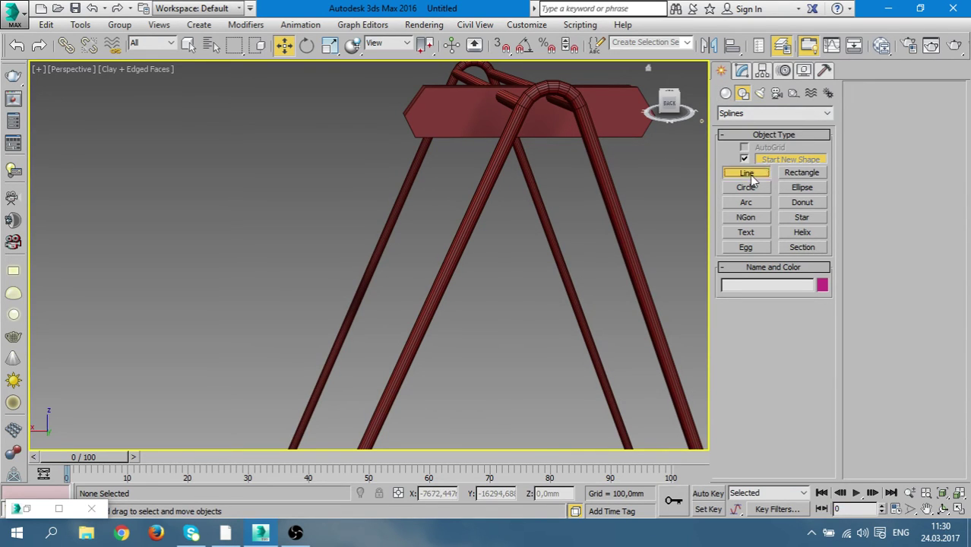
pyautogui.hotkey('alt', 'w')
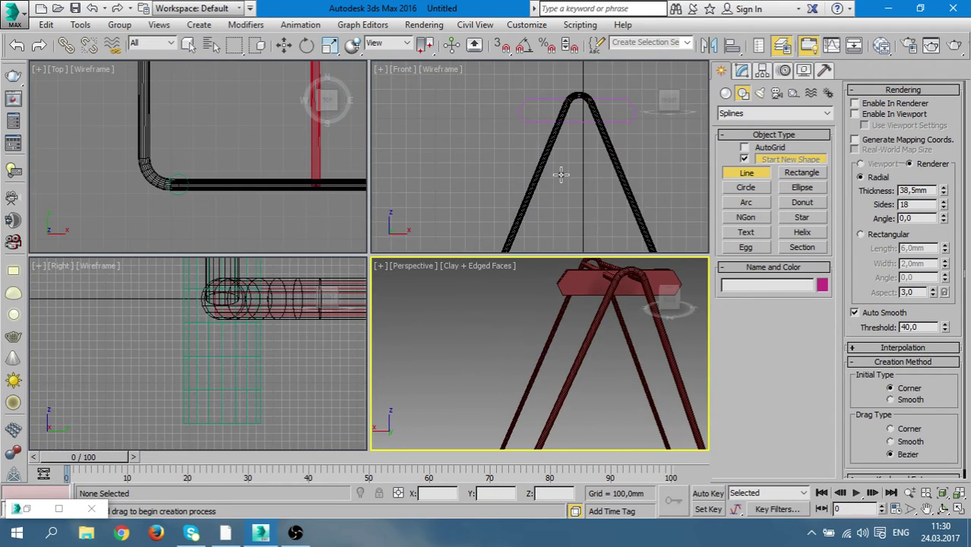
pyautogui.hotkey('alt', 'w')
pyautogui.scroll(-3, 560, 175)
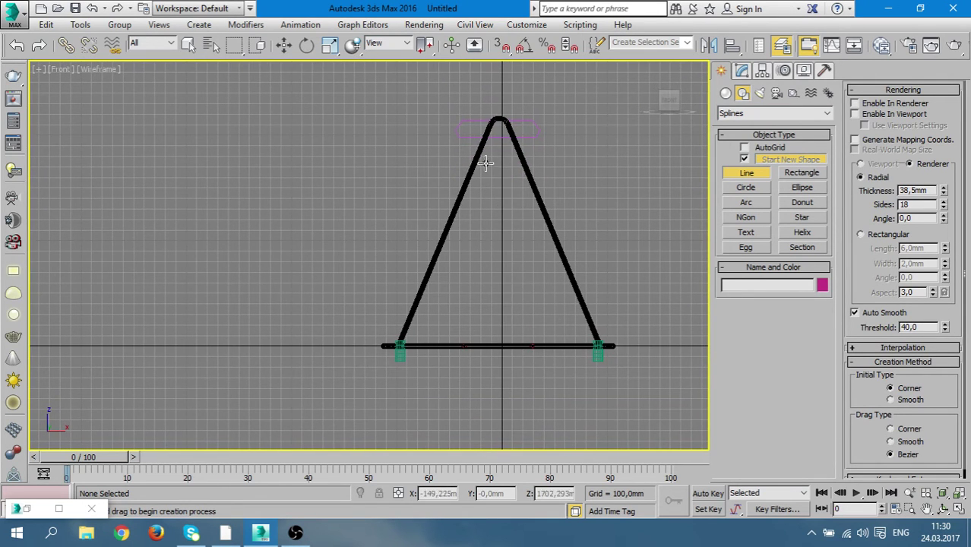
pyautogui.click(464, 131)
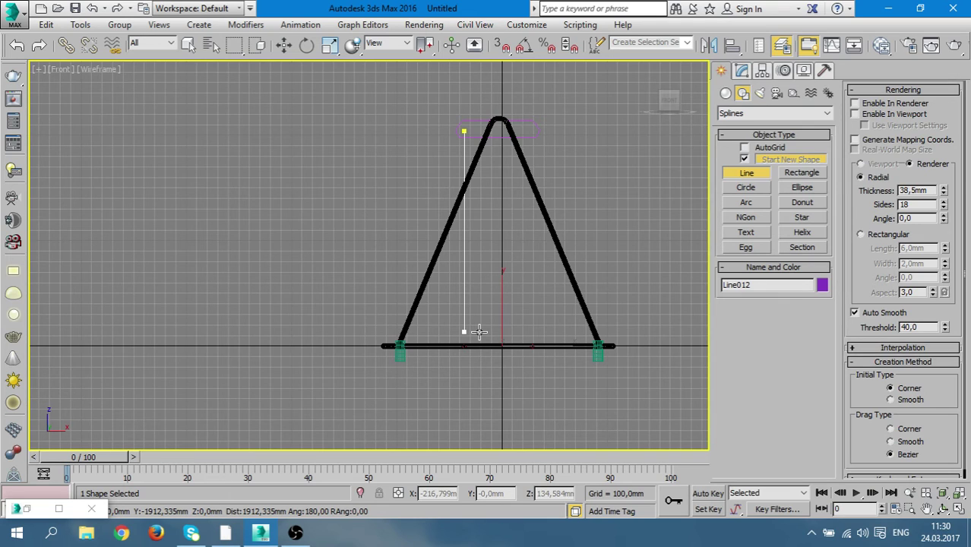
pyautogui.keyDown('shift'); pyautogui.click(462, 149); pyautogui.keyUp('shift')
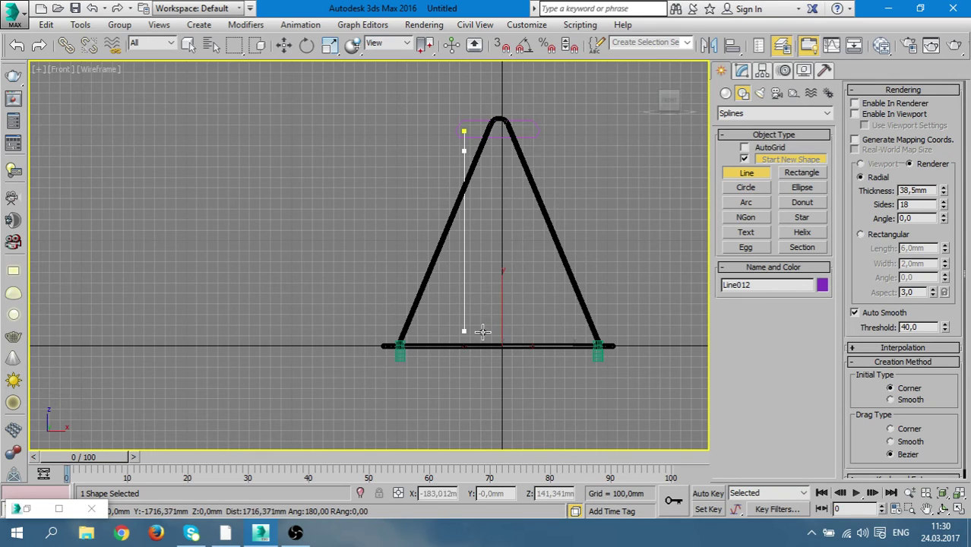
pyautogui.keyDown('shift'); pyautogui.click(484, 332); pyautogui.keyUp('shift')
pyautogui.rightClick(574, 319)
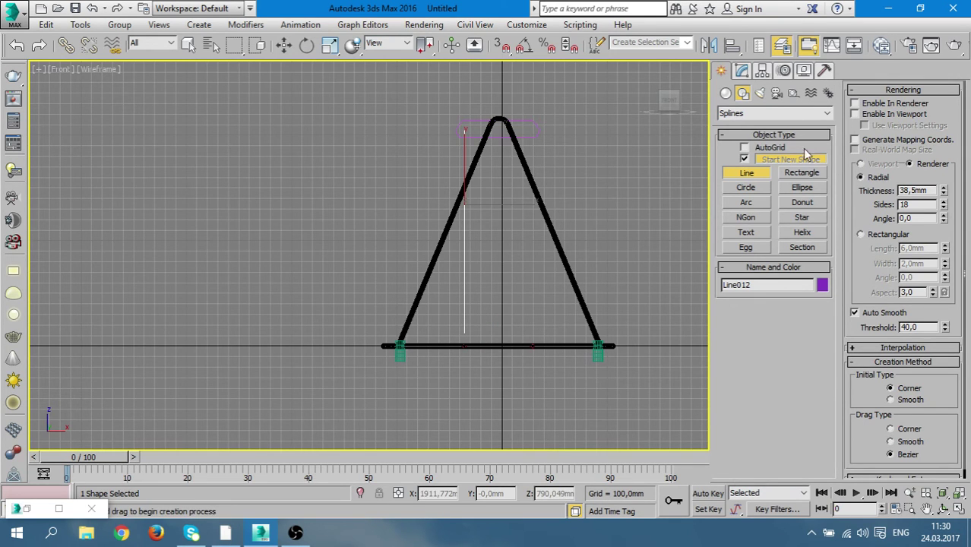
pyautogui.click(741, 70)
# Select the line's vertical-segment vertices and shift them slightly left
pyautogui.click(885, 123)
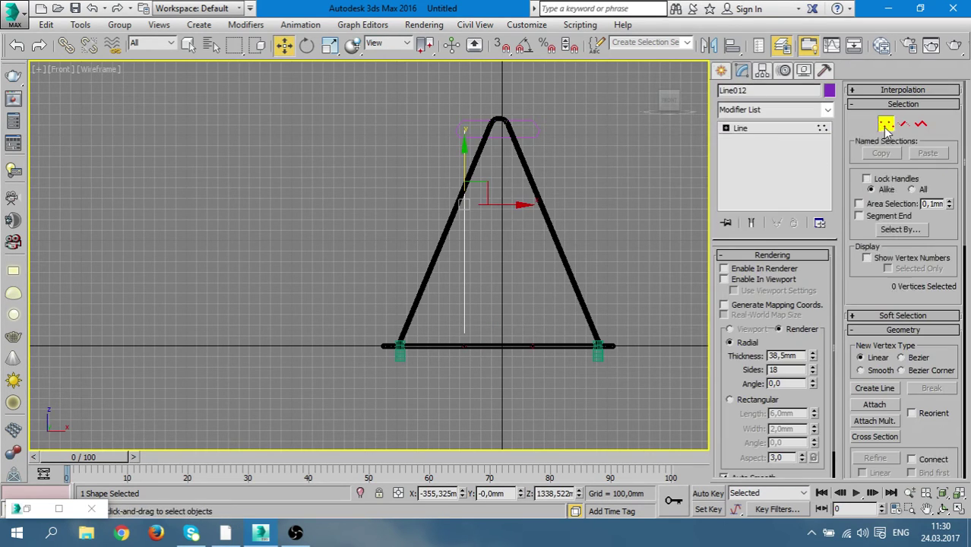
pyautogui.moveTo(566, 410); pyautogui.dragTo(424, 144)
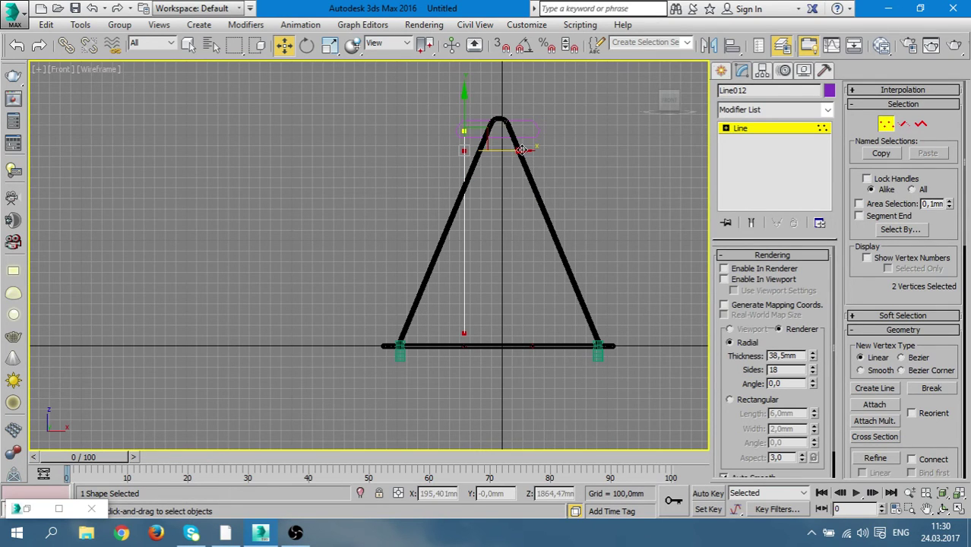
pyautogui.moveTo(522, 150); pyautogui.dragTo(503, 152)
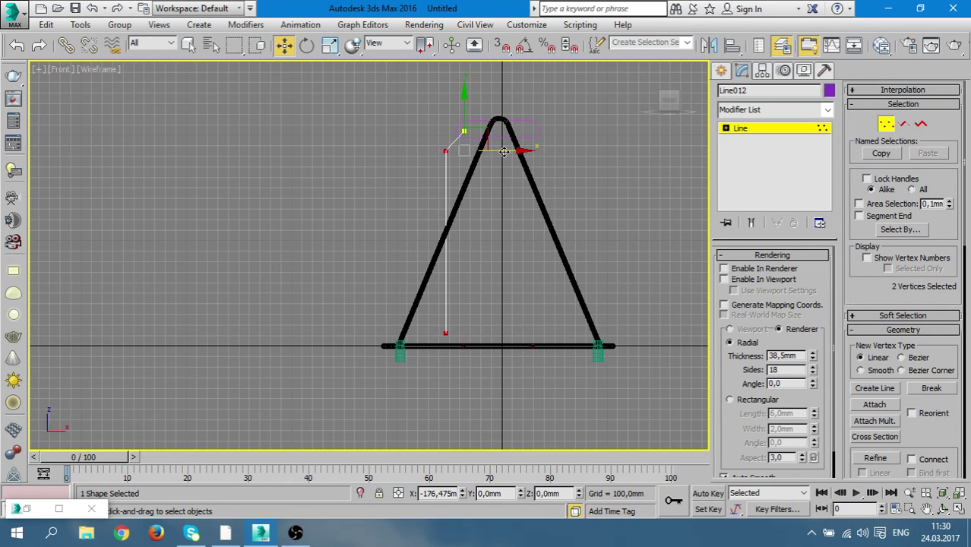
pyautogui.click(446, 332)
# Unhide the Box004 seat box in Scene Explorer
pyautogui.click(43, 472)
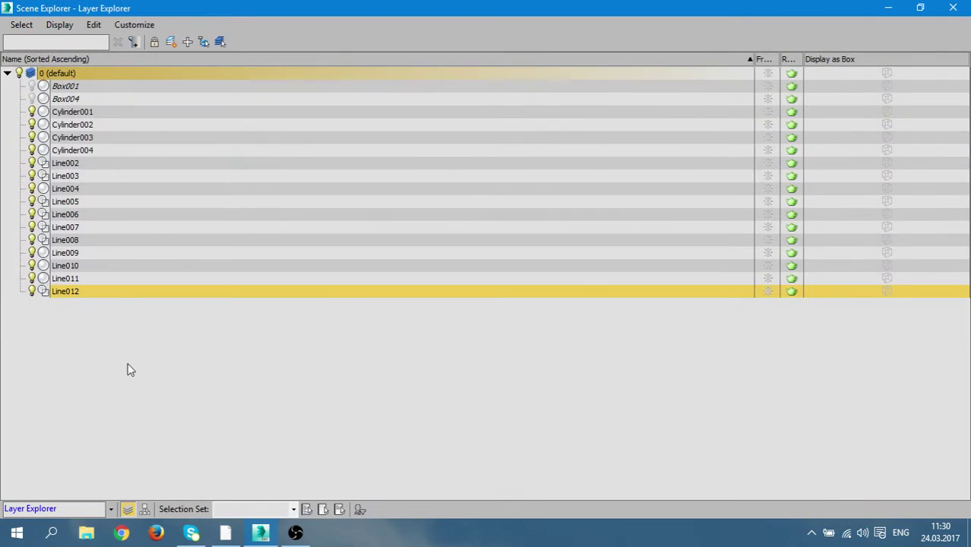
pyautogui.click(31, 99)
pyautogui.click(895, 8)
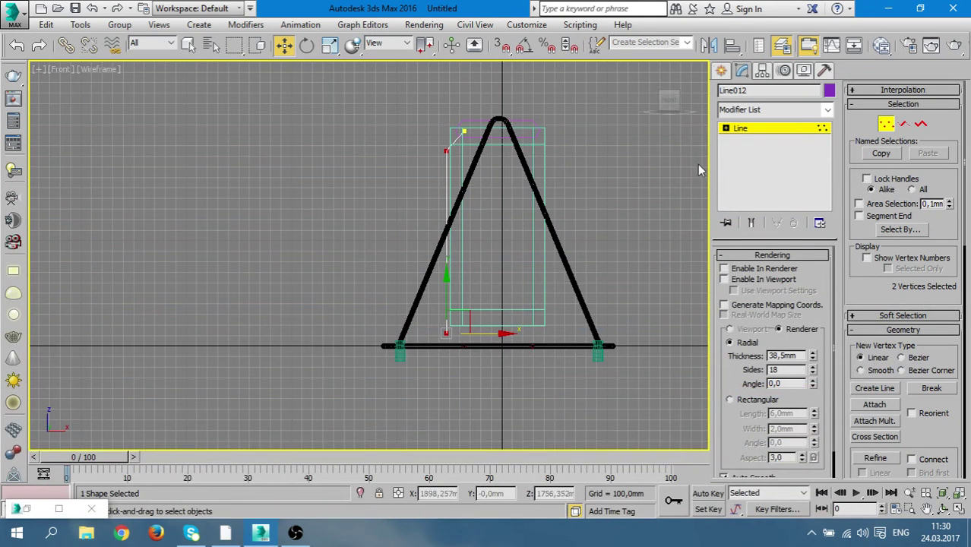
# With vertex snapping on, align the line's vertical segment to the seat box's corner
pyautogui.moveTo(465, 343); pyautogui.dragTo(410, 144)
pyautogui.moveTo(444, 283); pyautogui.dragTo(442, 274)
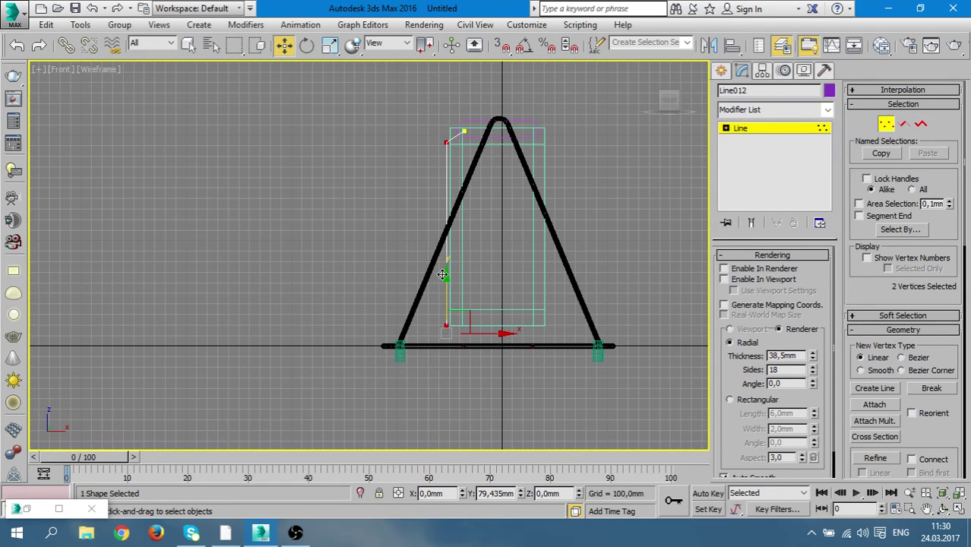
pyautogui.scroll(5, 462, 341)
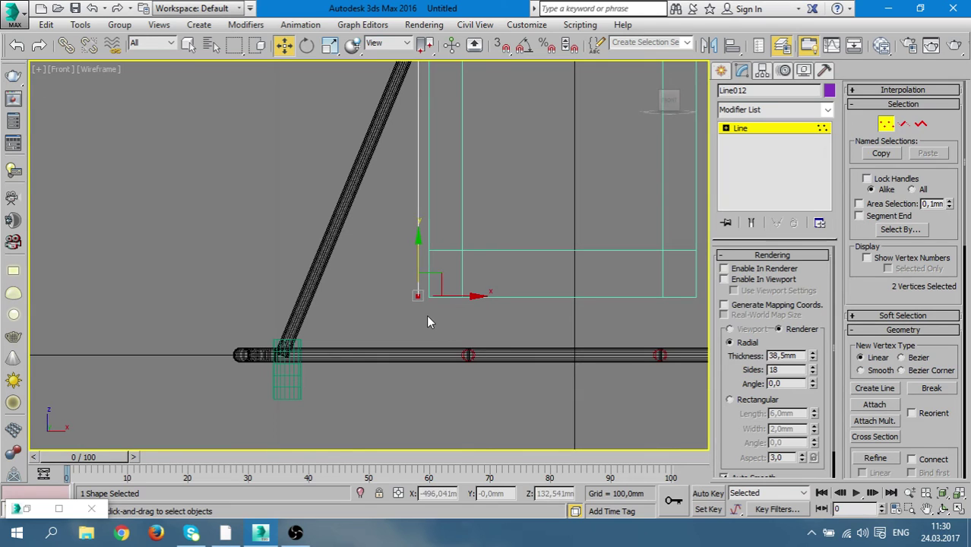
pyautogui.press('s')
pyautogui.scroll(-2, 448, 326)
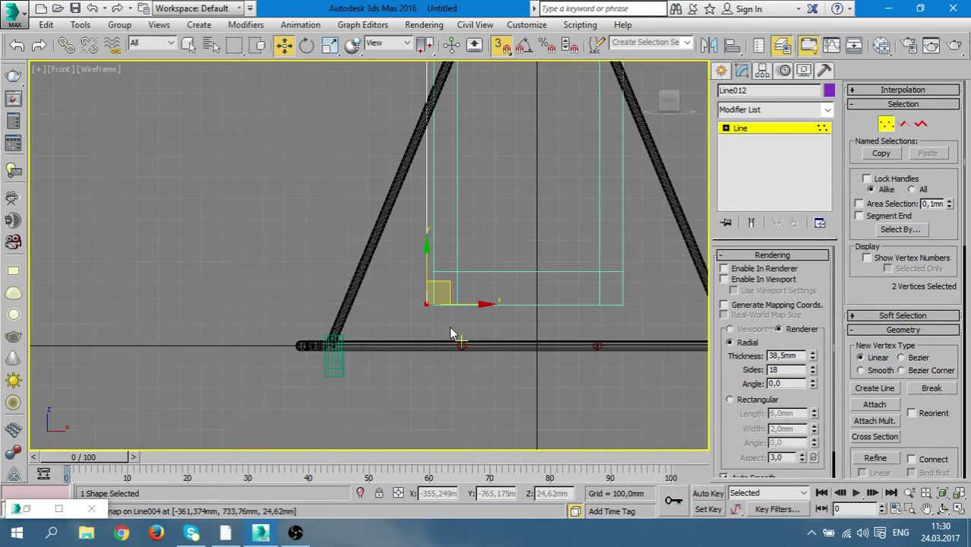
pyautogui.scroll(-2, 451, 334)
pyautogui.moveTo(536, 188)
pyautogui.mouseDown(button='middle')
pyautogui.moveTo(527, 303)
pyautogui.moveTo(544, 200)
pyautogui.mouseUp(button='middle')
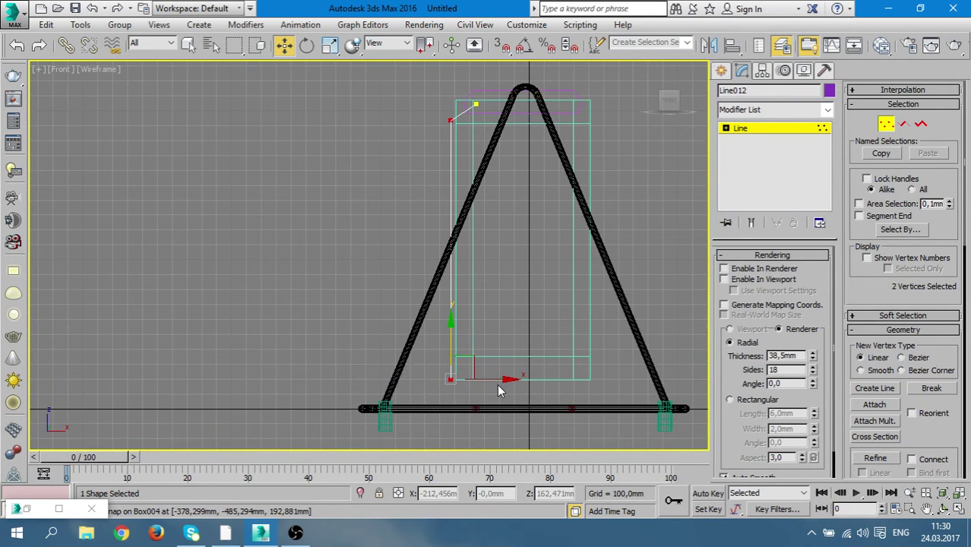
pyautogui.moveTo(492, 380); pyautogui.dragTo(496, 377)
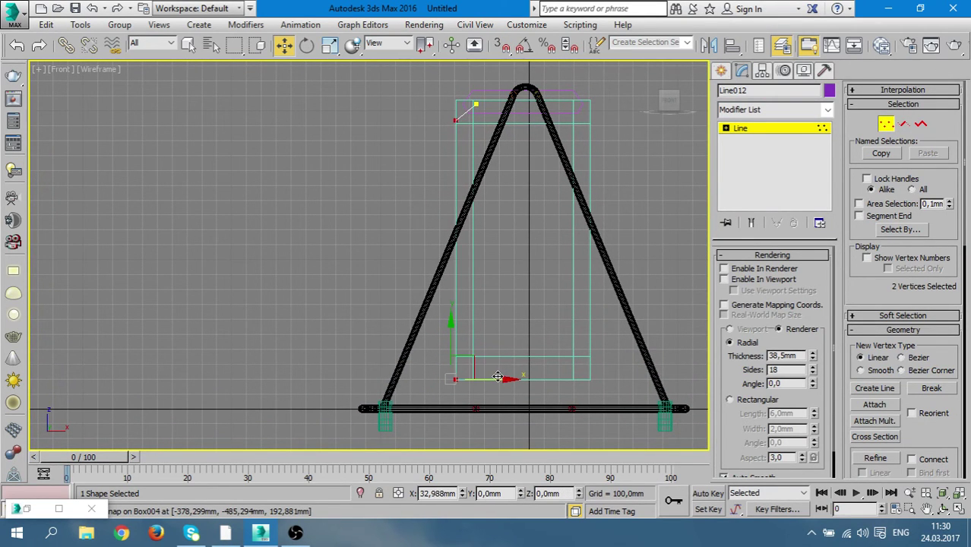
pyautogui.scroll(3, 499, 378)
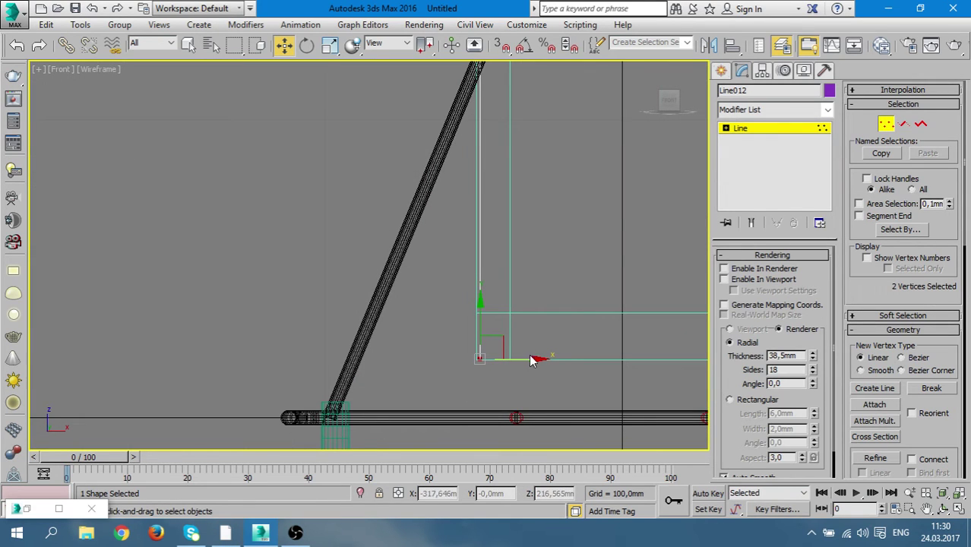
pyautogui.moveTo(532, 361); pyautogui.dragTo(526, 360)
# Nudge the upper vertex to just below the frame apex (X -489,999mm, Z 1899,852mm)
pyautogui.scroll(-3, 530, 357)
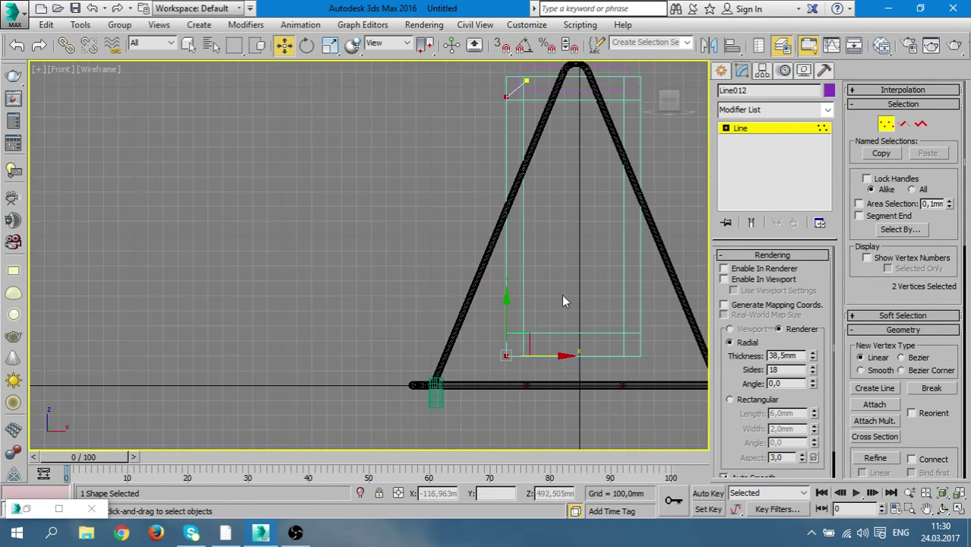
pyautogui.moveTo(539, 170); pyautogui.dragTo(514, 277, button='middle')
pyautogui.moveTo(471, 231); pyautogui.dragTo(487, 240)
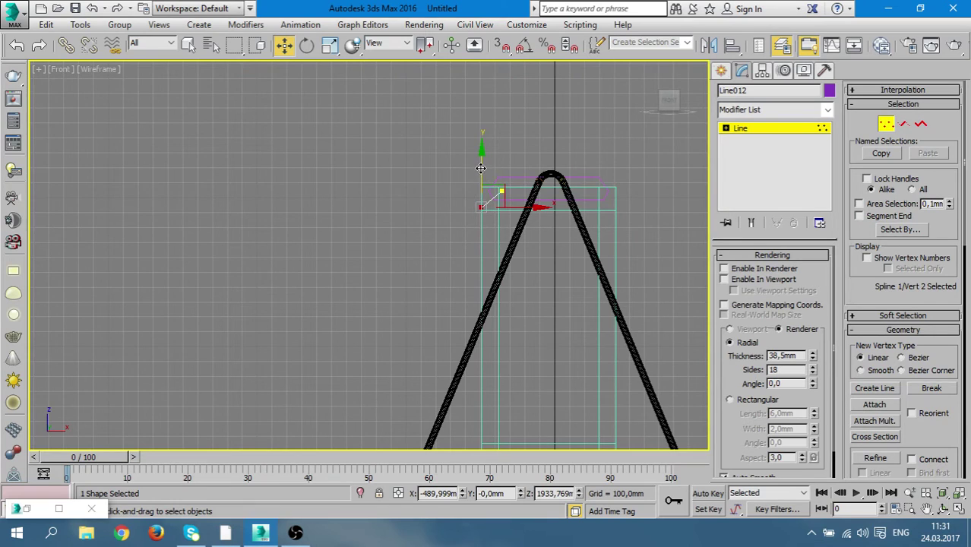
pyautogui.moveTo(478, 172); pyautogui.dragTo(480, 211)
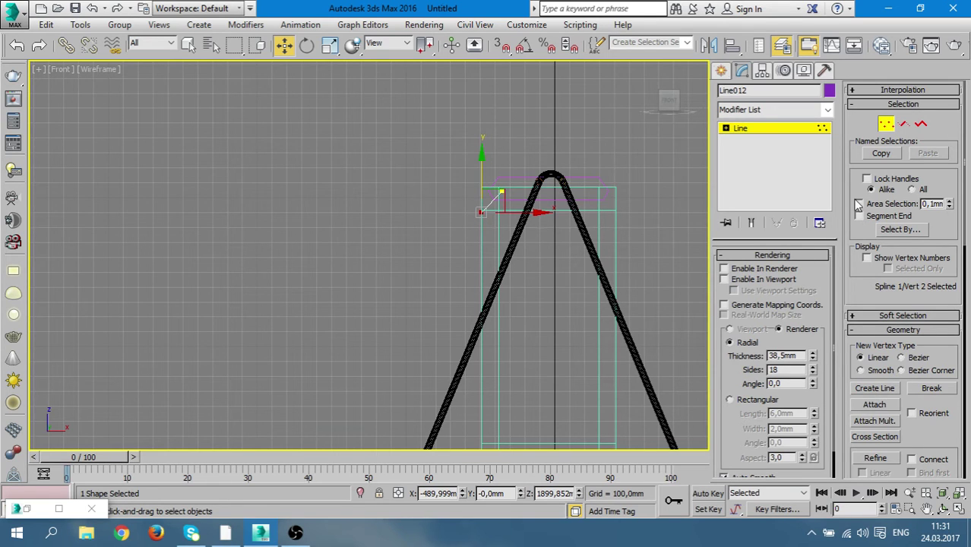
pyautogui.scroll(-2, 923, 323)
pyautogui.scroll(-3, 948, 335)
pyautogui.scroll(-1, 947, 335)
# Fillet Line012's upper corner vertex into a smooth rounded bend
pyautogui.click(859, 423)
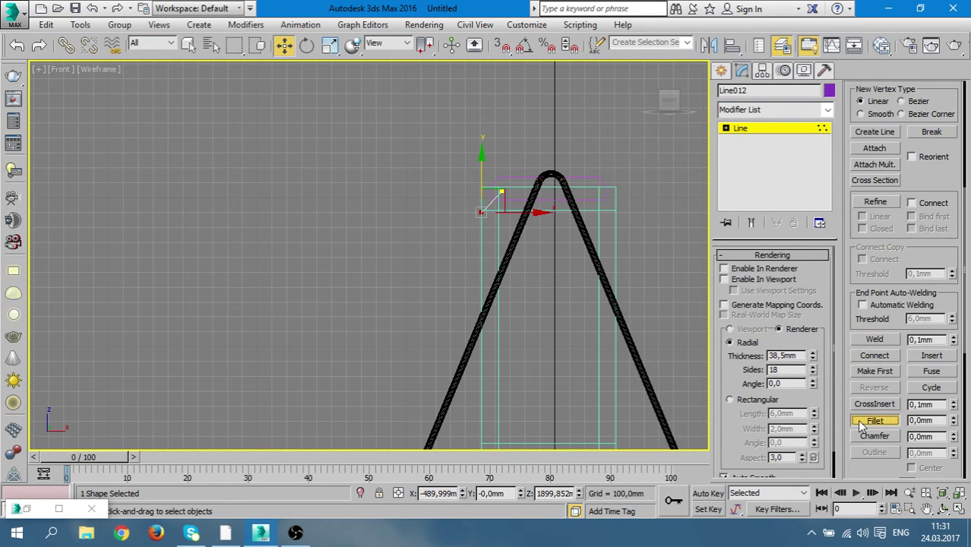
pyautogui.moveTo(479, 210)
pyautogui.mouseDown()
pyautogui.moveTo(494, 168)
pyautogui.moveTo(464, 199)
pyautogui.mouseUp()
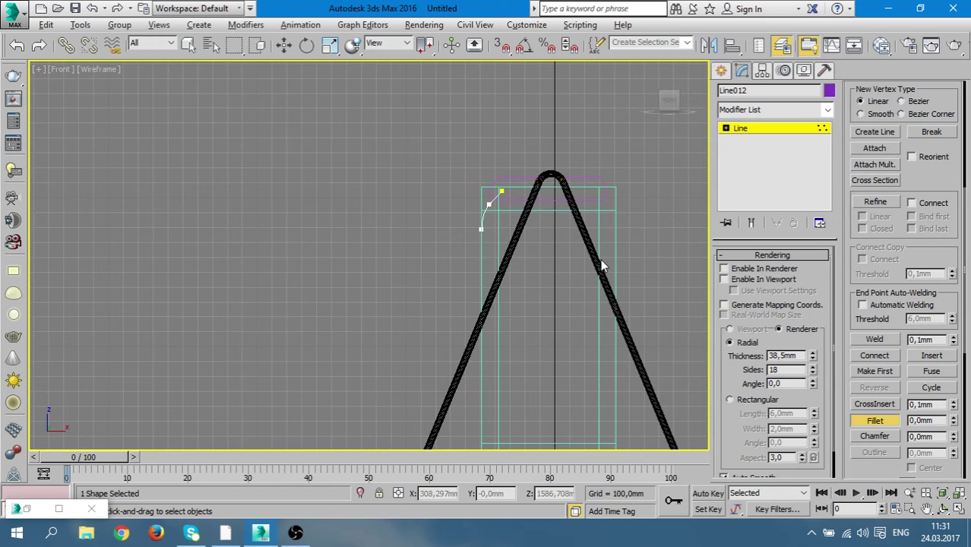
pyautogui.hotkey('alt', 'w')
pyautogui.scroll(-2, 621, 343)
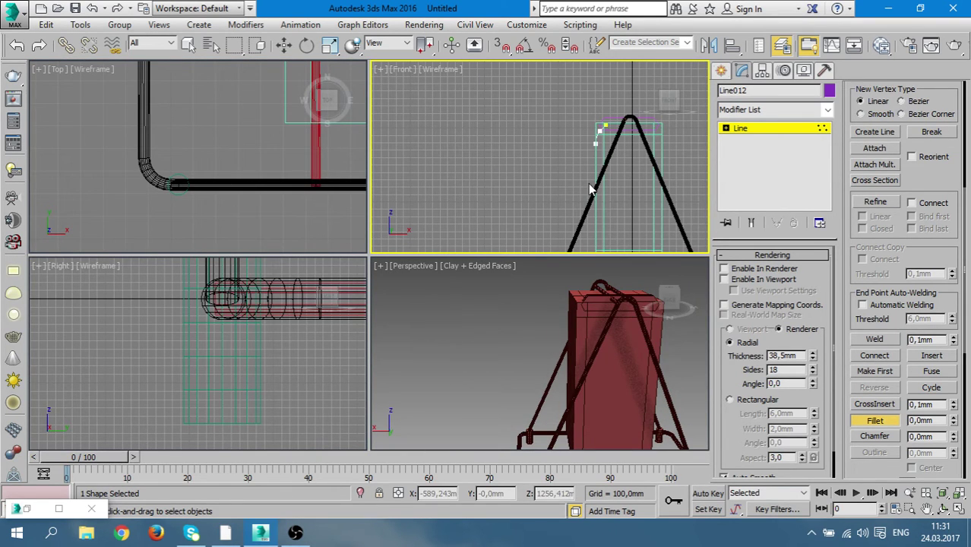
pyautogui.middleClick(578, 315)
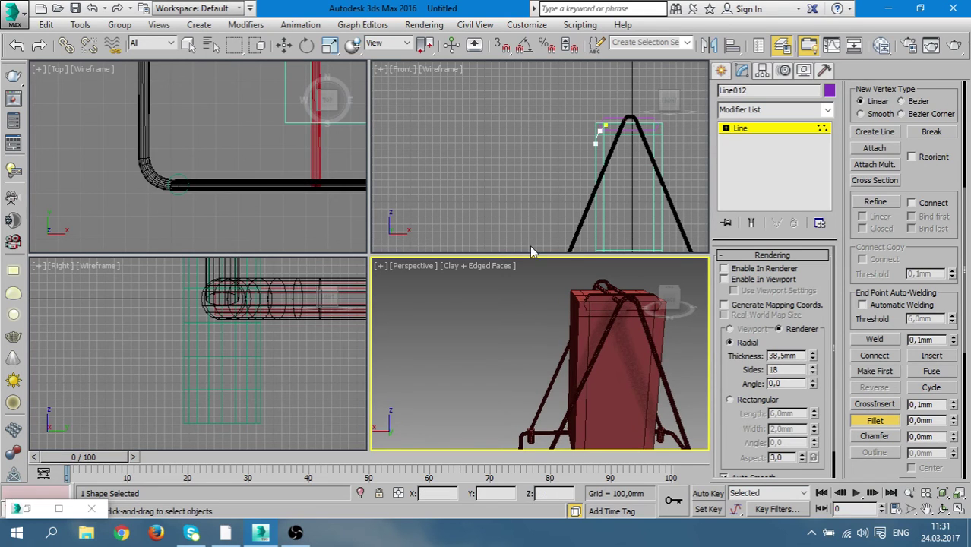
# Hide the Box004 seat box again in Scene Explorer
pyautogui.click(16, 508)
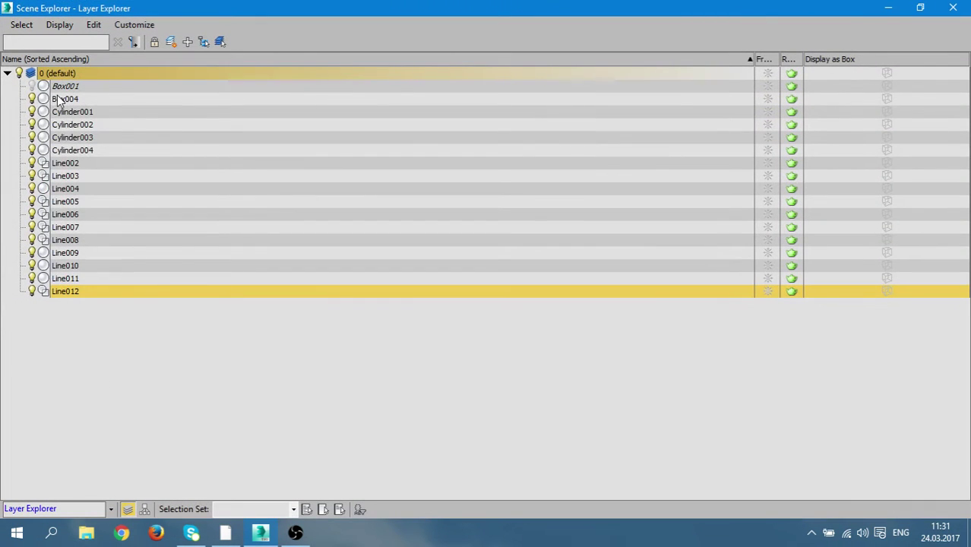
pyautogui.click(32, 98)
pyautogui.click(888, 8)
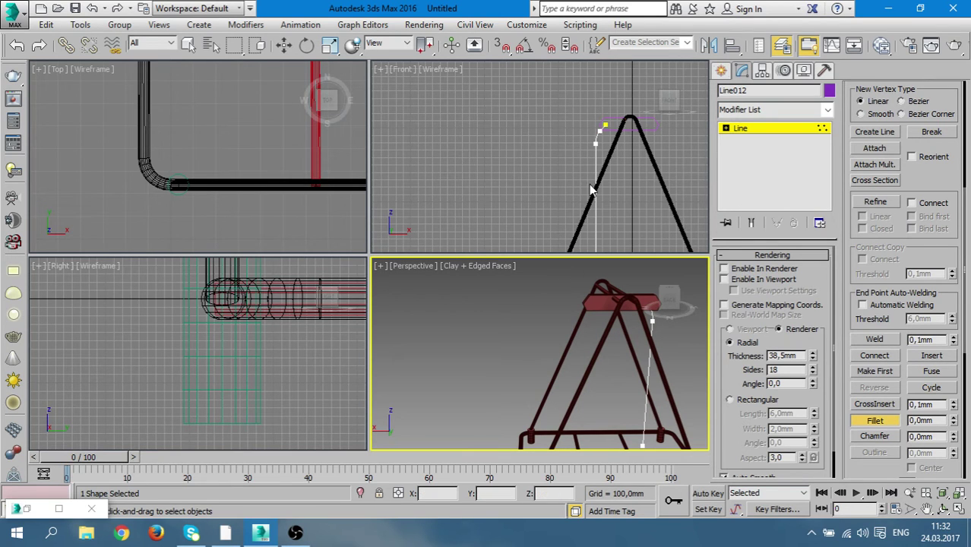
pyautogui.moveTo(592, 190)
pyautogui.mouseDown(button='middle')
pyautogui.moveTo(560, 186)
pyautogui.moveTo(582, 130)
pyautogui.mouseUp(button='middle')
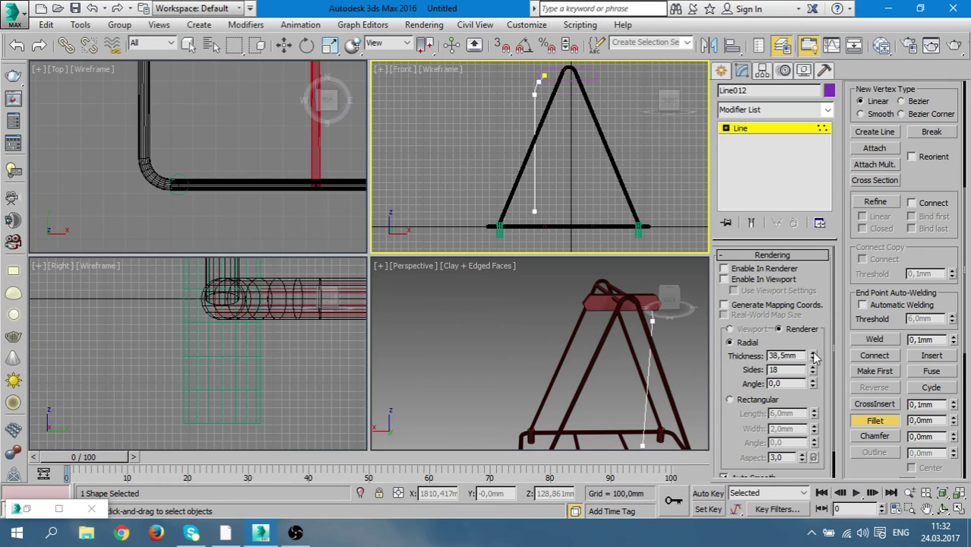
# Enable Line012 in renderer and viewport so it shows as a 38,5mm tube
pyautogui.click(723, 268)
pyautogui.click(724, 279)
pyautogui.rightClick(585, 347)
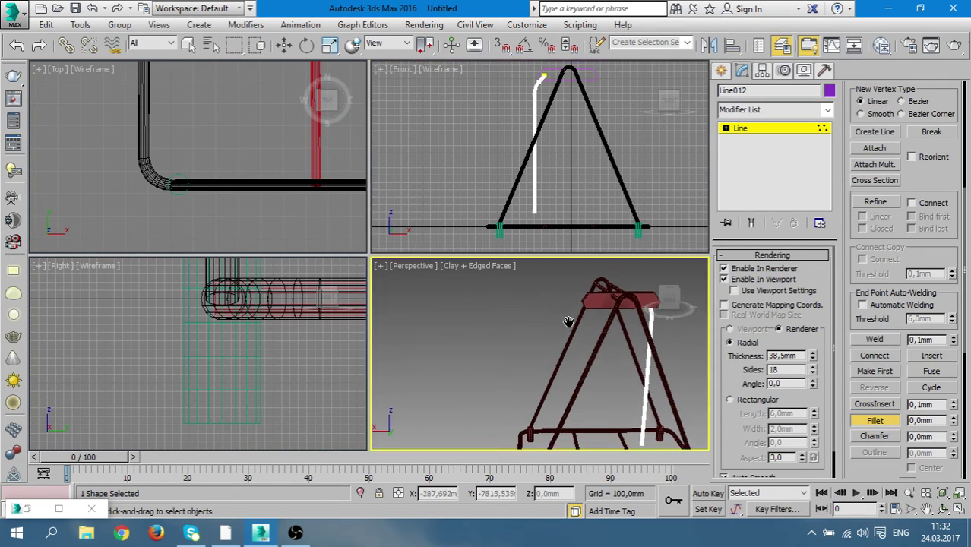
pyautogui.hotkey('alt', 'w')
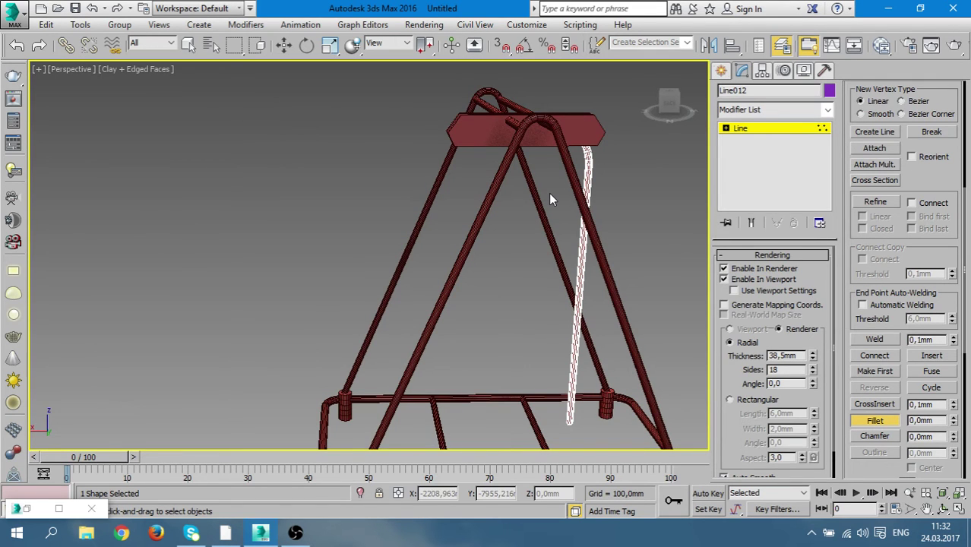
pyautogui.moveTo(543, 160)
pyautogui.keyDown('alt'); pyautogui.mouseDown(button='middle')
pyautogui.moveTo(466, 180)
pyautogui.moveTo(542, 194)
pyautogui.mouseUp(button='middle'); pyautogui.keyUp('alt')
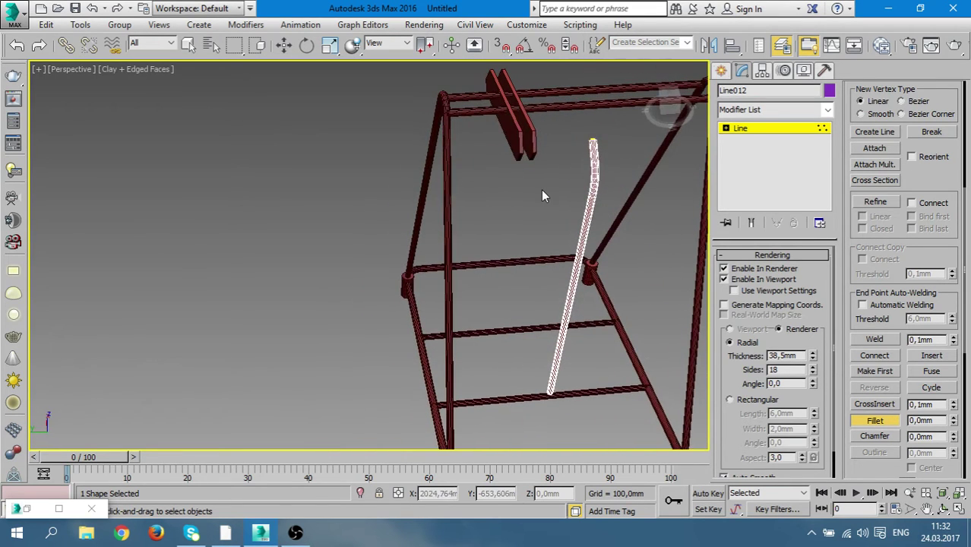
# Move the whole hanger rod along Y to line up under the hanging plates
pyautogui.press('w')
pyautogui.click(776, 135)
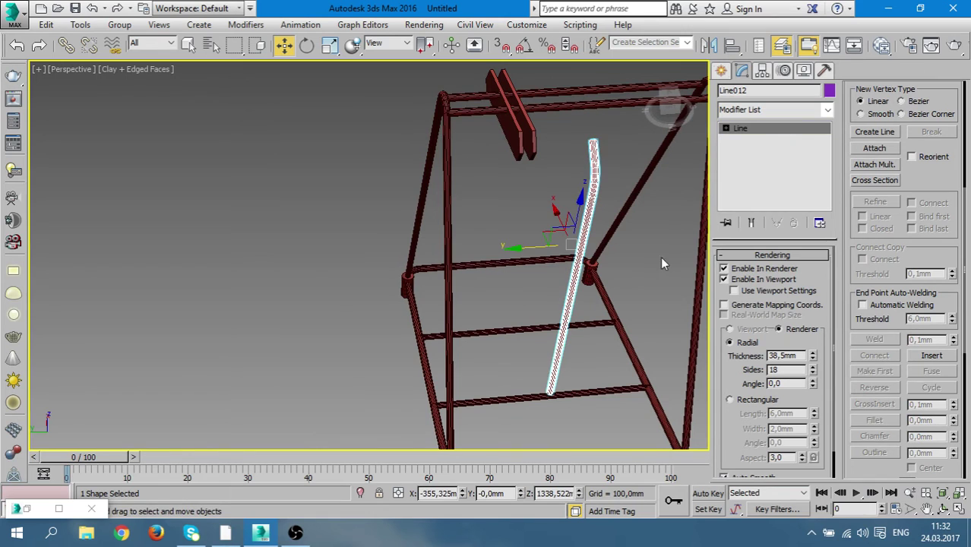
pyautogui.moveTo(525, 251); pyautogui.dragTo(477, 258)
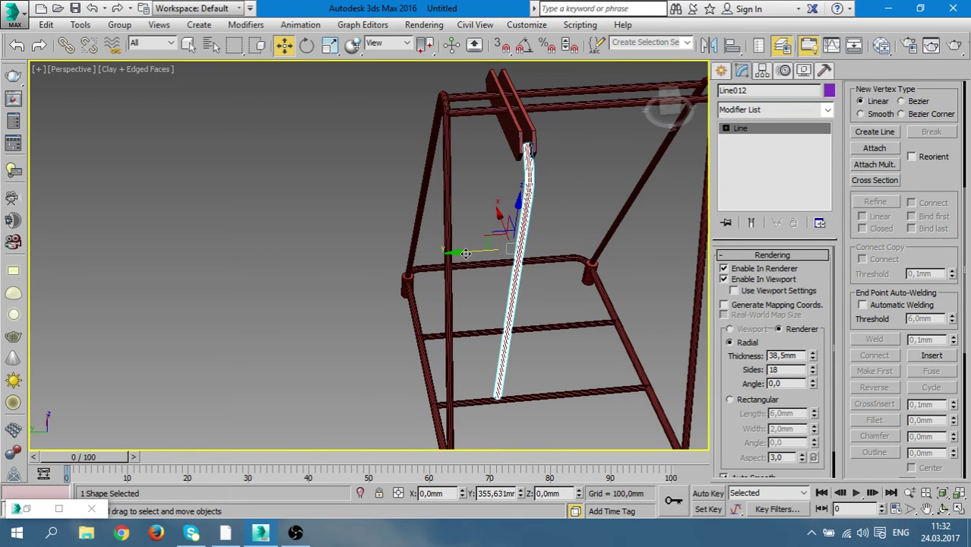
pyautogui.moveTo(476, 258)
pyautogui.keyDown('alt'); pyautogui.mouseDown(button='middle')
pyautogui.moveTo(446, 184)
pyautogui.moveTo(439, 216)
pyautogui.mouseUp(button='middle'); pyautogui.keyUp('alt')
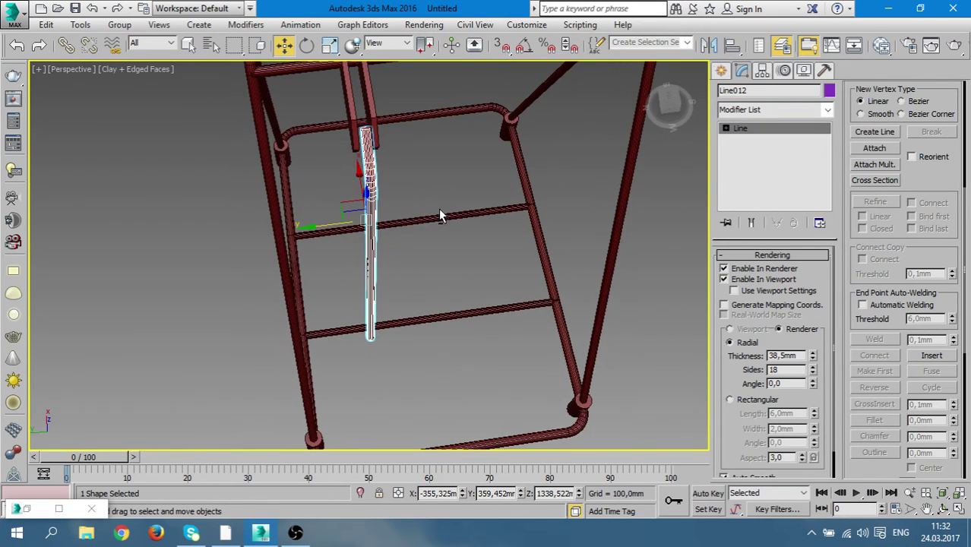
pyautogui.scroll(3, 354, 132)
pyautogui.scroll(2, 354, 131)
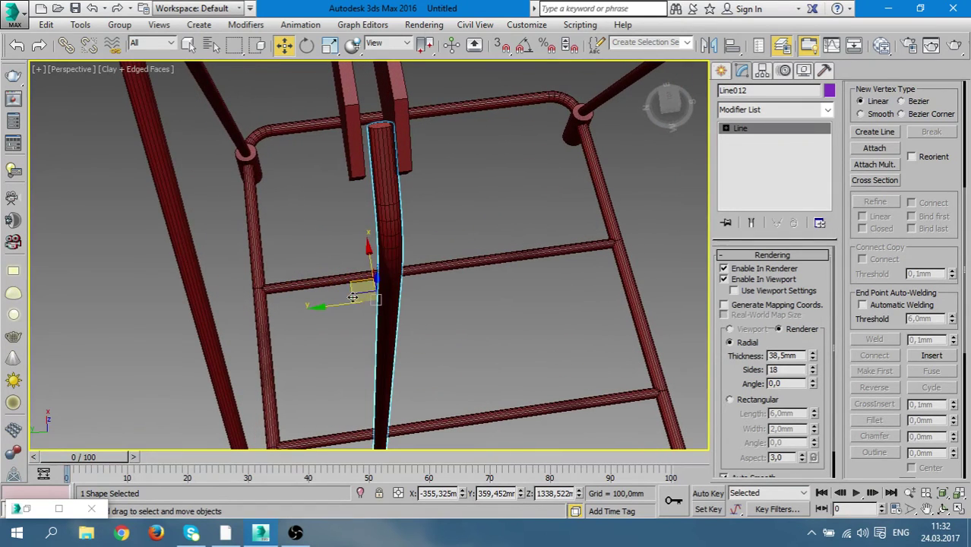
pyautogui.moveTo(331, 309); pyautogui.dragTo(323, 314)
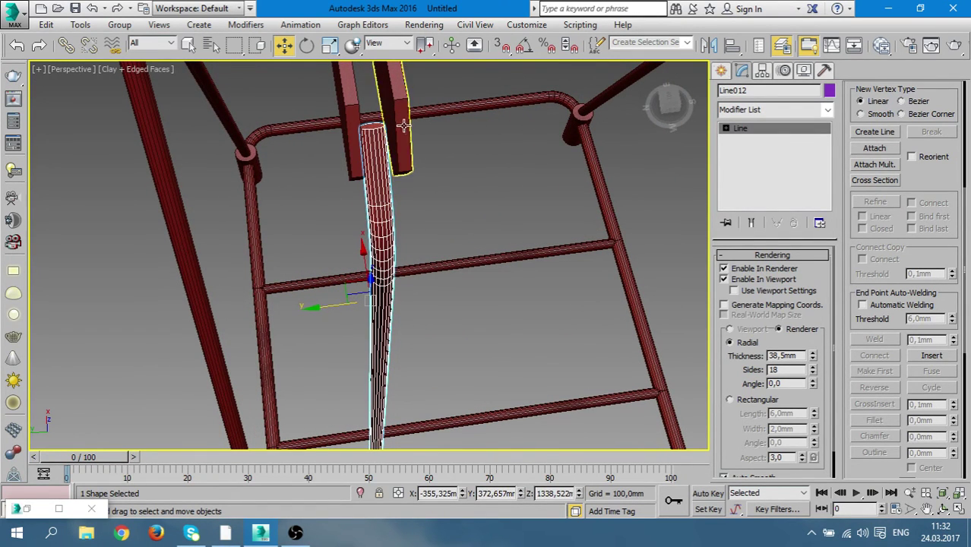
# Shift the Line011 hanging plate bar slightly along Y, then clear the selection
pyautogui.click(410, 158)
pyautogui.moveTo(420, 166); pyautogui.dragTo(349, 196, button='middle')
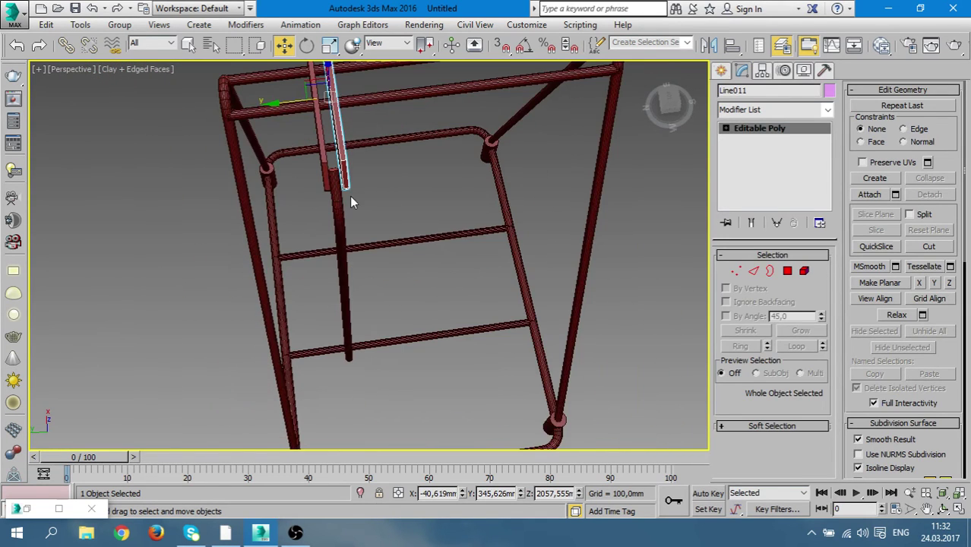
pyautogui.keyDown('alt'); pyautogui.moveTo(358, 148); pyautogui.dragTo(297, 164, button='middle'); pyautogui.keyUp('alt')
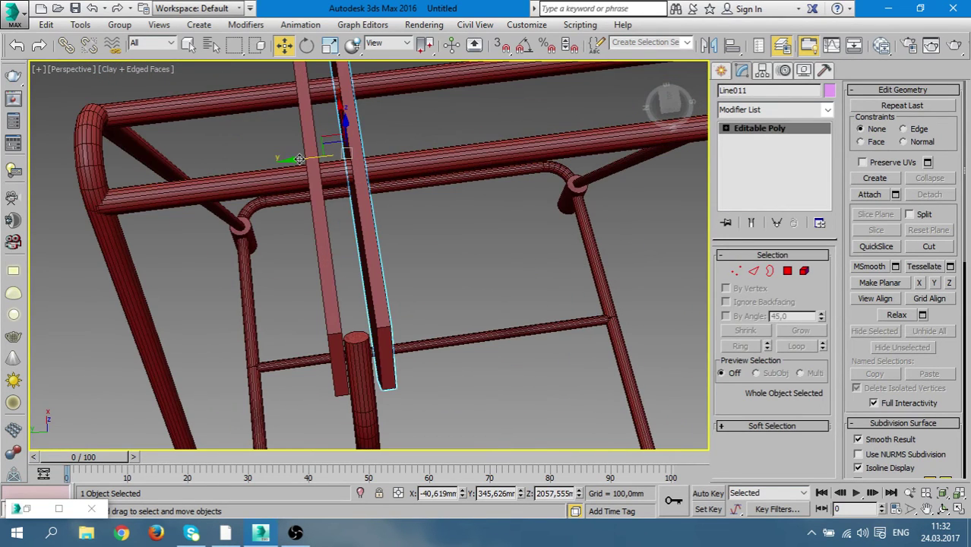
pyautogui.moveTo(297, 164); pyautogui.dragTo(282, 156)
pyautogui.click(480, 275)
pyautogui.moveTo(481, 275)
pyautogui.keyDown('alt'); pyautogui.mouseDown(button='middle')
pyautogui.moveTo(470, 275)
pyautogui.moveTo(526, 209)
pyautogui.moveTo(544, 325)
pyautogui.moveTo(524, 193)
pyautogui.moveTo(409, 259)
pyautogui.moveTo(293, 269)
pyautogui.moveTo(252, 283)
pyautogui.moveTo(303, 294)
pyautogui.moveTo(330, 249)
pyautogui.moveTo(392, 242)
pyautogui.moveTo(395, 265)
pyautogui.moveTo(469, 139)
pyautogui.mouseUp(button='middle'); pyautogui.keyUp('alt')
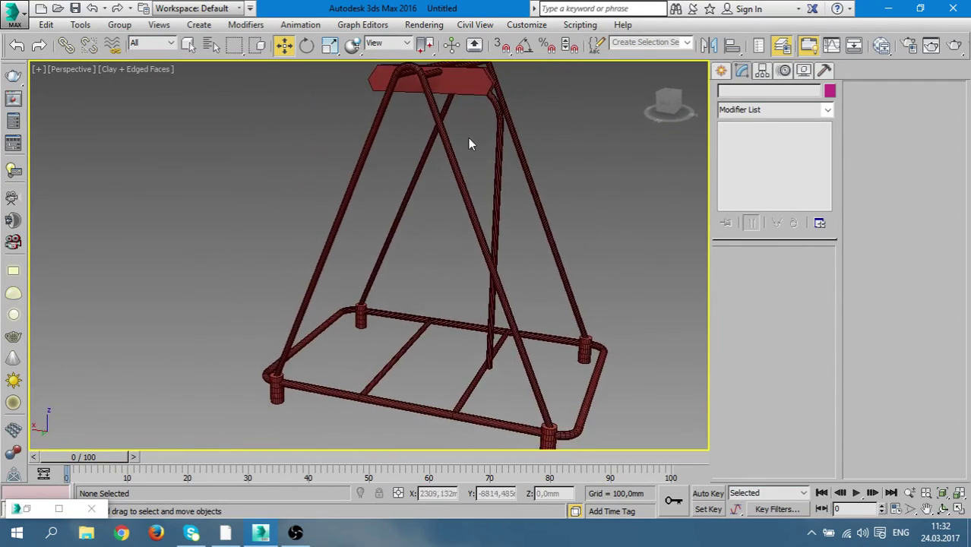
# Create a small standard cylinder in the Front view at the rod's top end
pyautogui.click(720, 72)
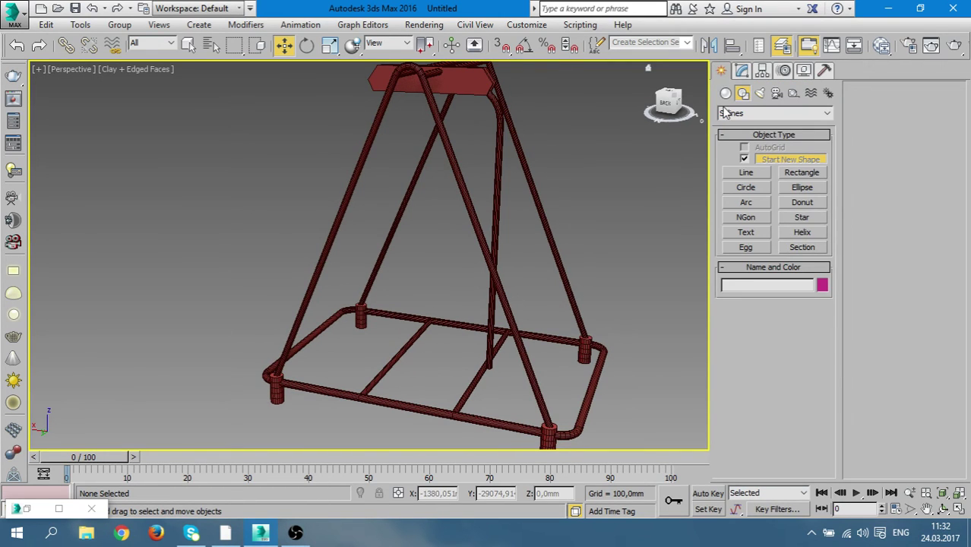
pyautogui.click(725, 93)
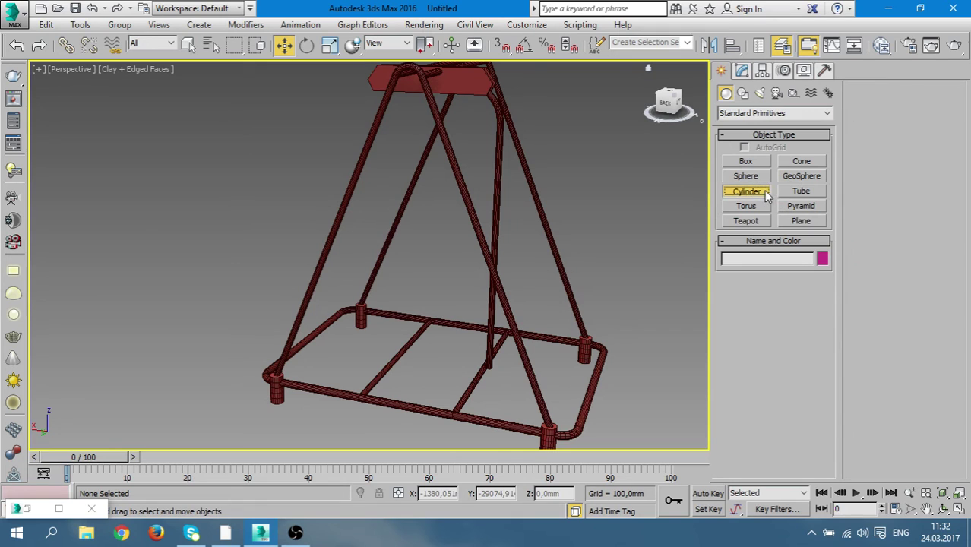
pyautogui.click(764, 191)
pyautogui.hotkey('alt', 'w')
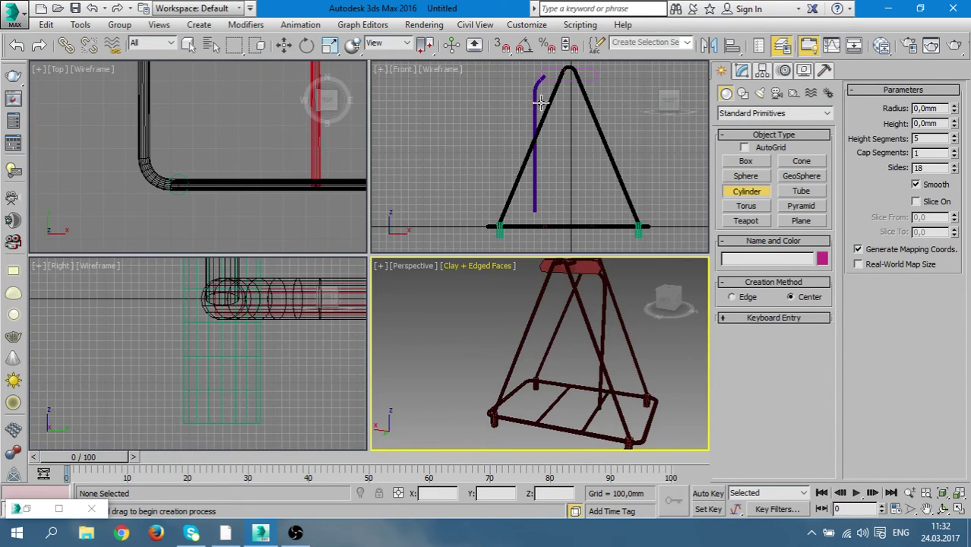
pyautogui.hotkey('alt', 'w')
pyautogui.scroll(3, 401, 82)
pyautogui.scroll(3, 402, 99)
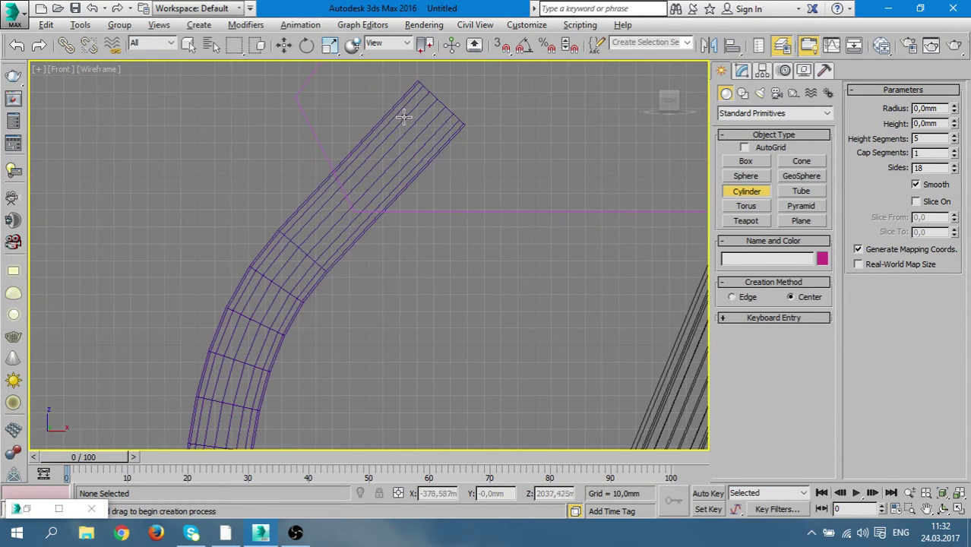
pyautogui.moveTo(403, 130); pyautogui.dragTo(415, 112)
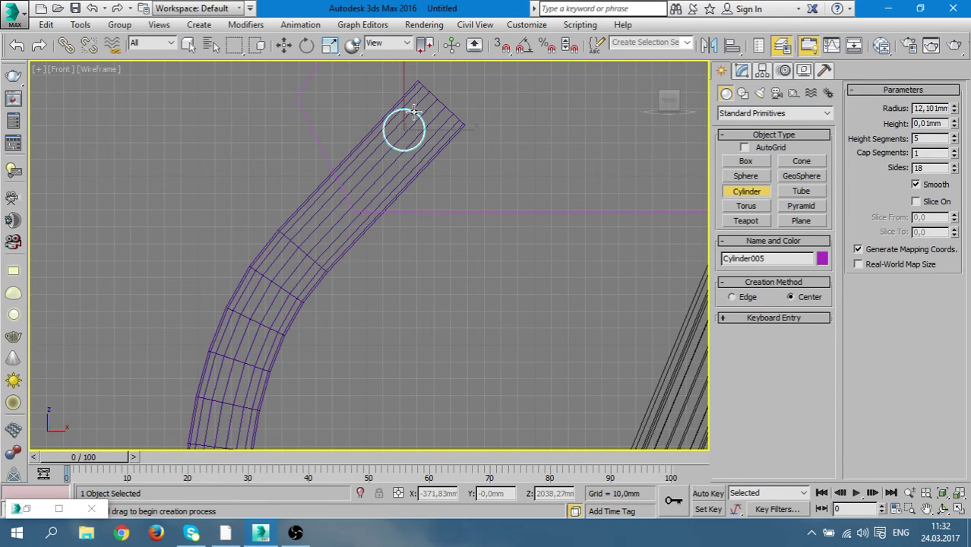
# Move the new cylinder along Y to the hanger bracket
pyautogui.hotkey('alt', 'w')
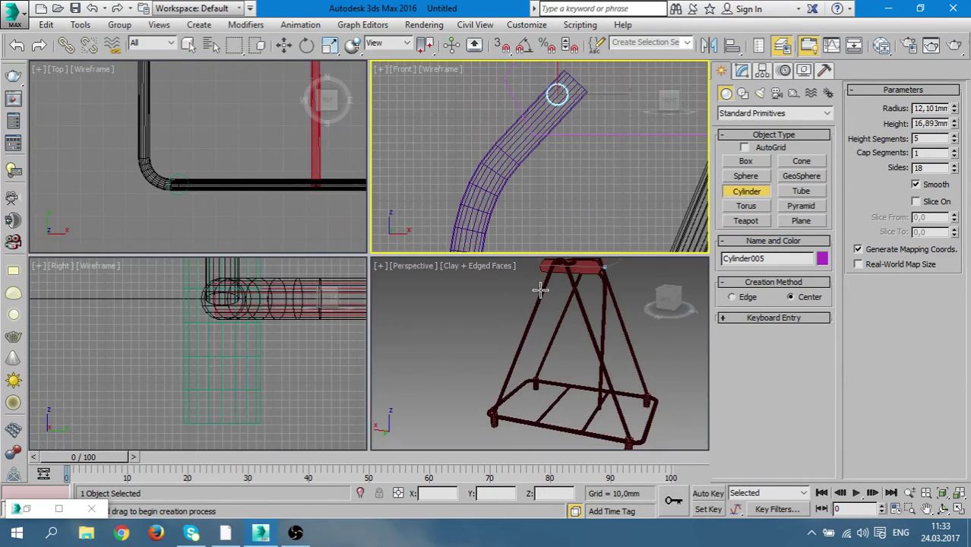
pyautogui.middleClick(537, 286)
pyautogui.hotkey('alt', 'w')
pyautogui.press('z')
pyautogui.keyDown('alt'); pyautogui.moveTo(545, 299); pyautogui.dragTo(355, 261, button='middle'); pyautogui.keyUp('alt')
pyautogui.scroll(-5, 355, 261)
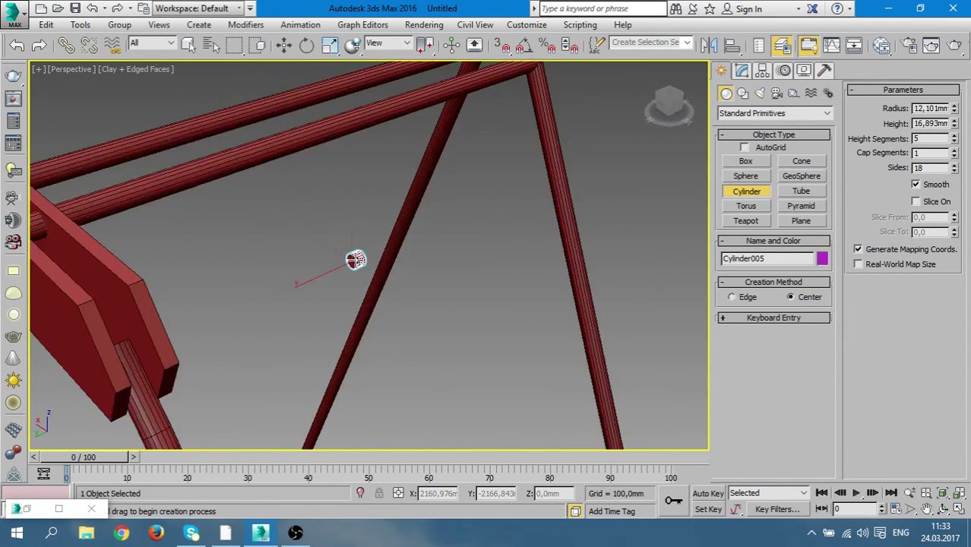
pyautogui.scroll(-3, 368, 265)
pyautogui.press('w')
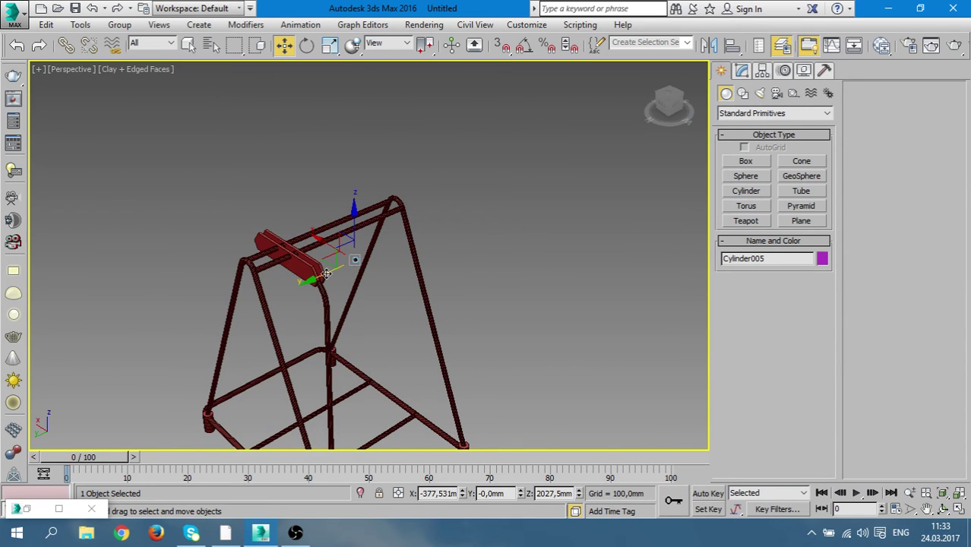
pyautogui.moveTo(325, 274); pyautogui.dragTo(282, 285)
pyautogui.press('z')
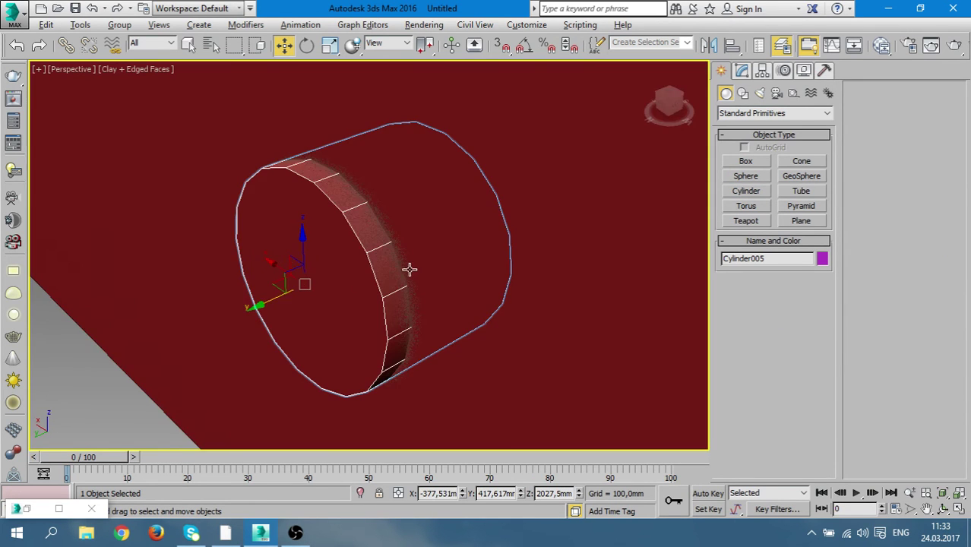
pyautogui.scroll(-3, 408, 269)
pyautogui.keyDown('alt'); pyautogui.moveTo(332, 273); pyautogui.dragTo(340, 275, button='middle'); pyautogui.keyUp('alt')
# In the Front view, lower the cylinder onto the rod's top end
pyautogui.hotkey('alt', 'w')
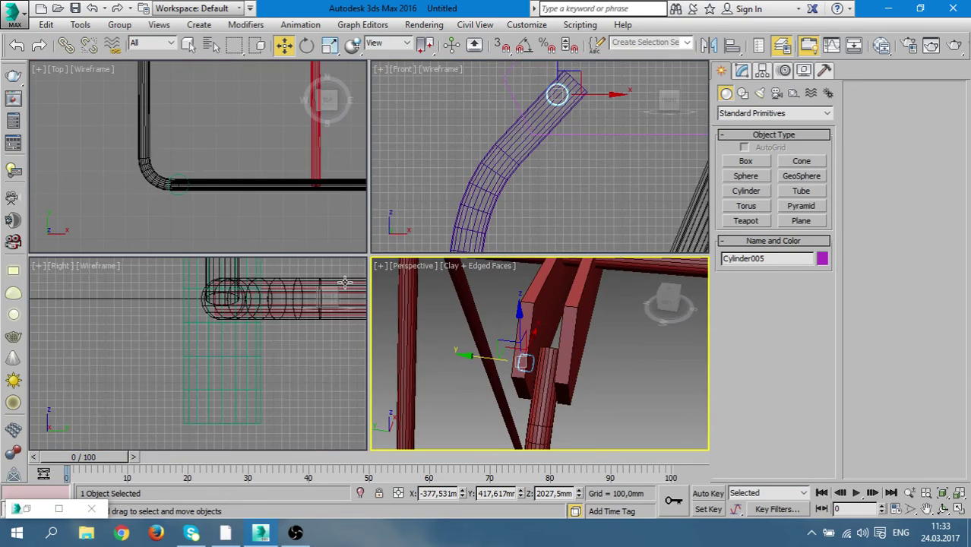
pyautogui.rightClick(546, 154)
pyautogui.hotkey('alt', 'w')
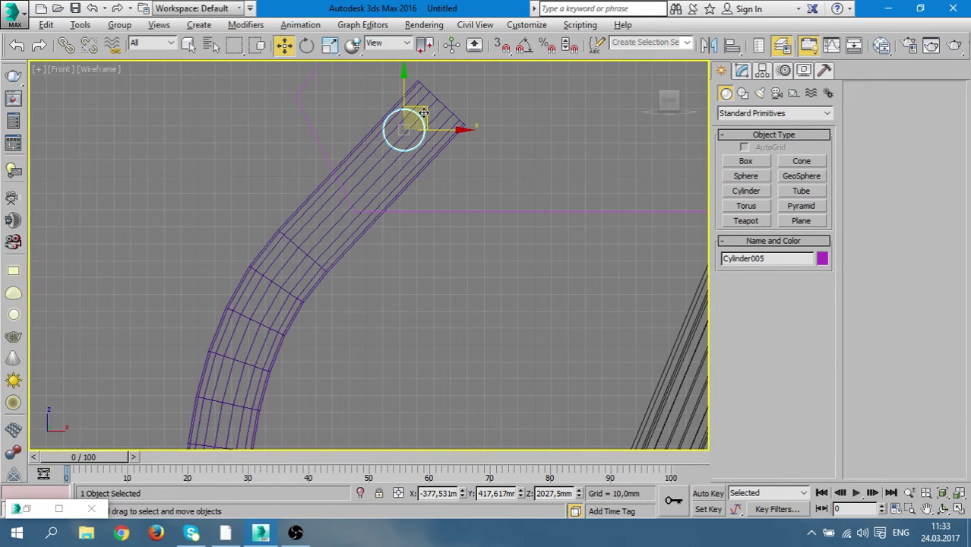
pyautogui.moveTo(424, 113); pyautogui.dragTo(422, 116)
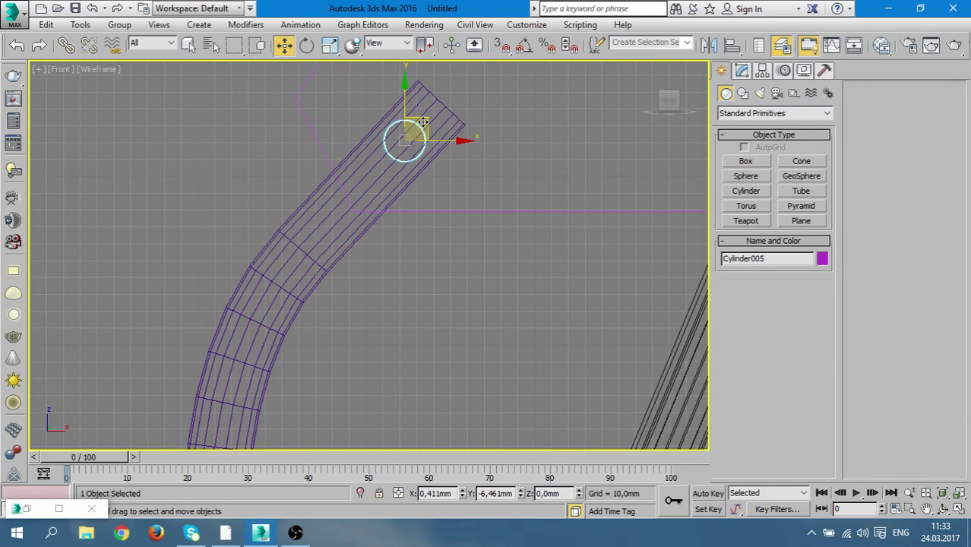
pyautogui.hotkey('alt', 'w')
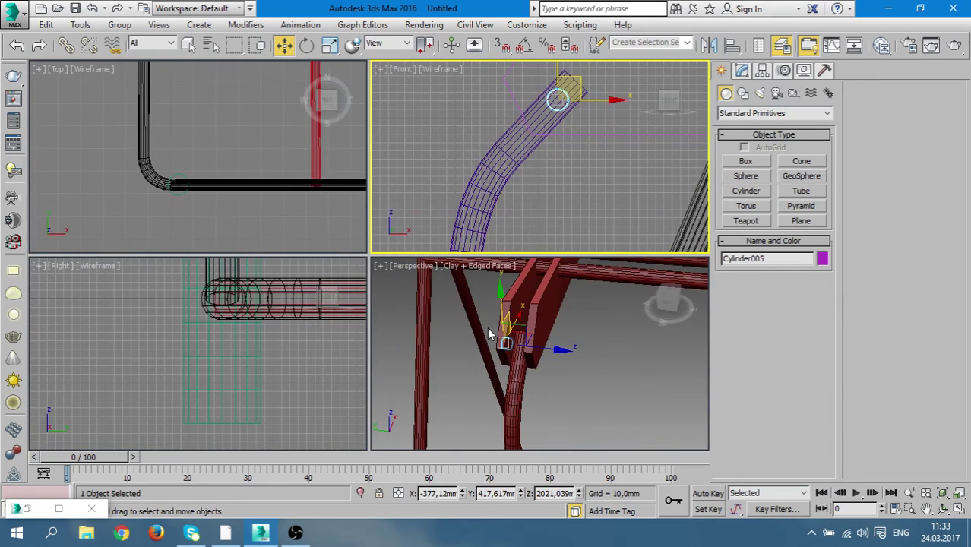
pyautogui.rightClick(486, 327)
pyautogui.hotkey('alt', 'w')
# Resize the pin to radius 12,101mm, height 99,84mm and centre it across the plates
pyautogui.click(742, 71)
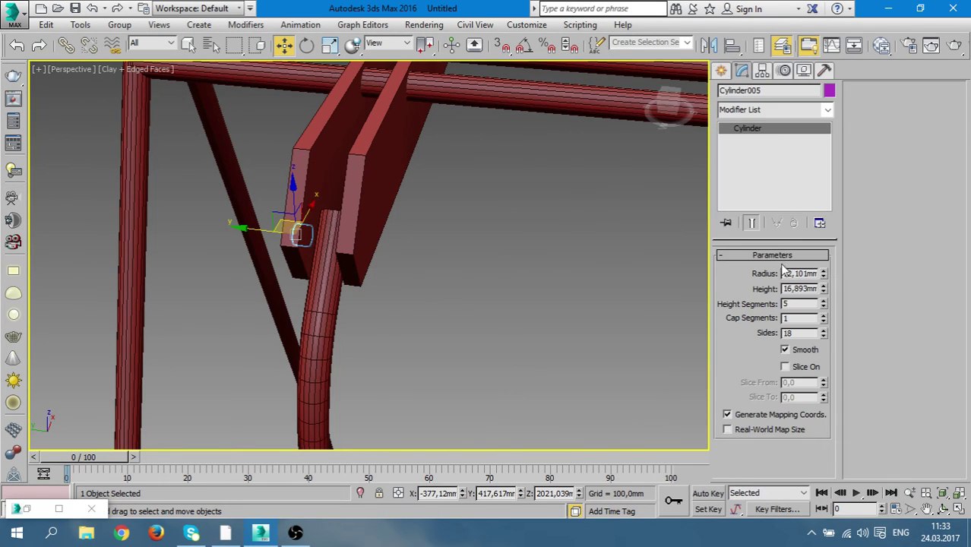
pyautogui.moveTo(822, 277); pyautogui.dragTo(831, 239)
pyautogui.moveTo(823, 288); pyautogui.dragTo(823, 250)
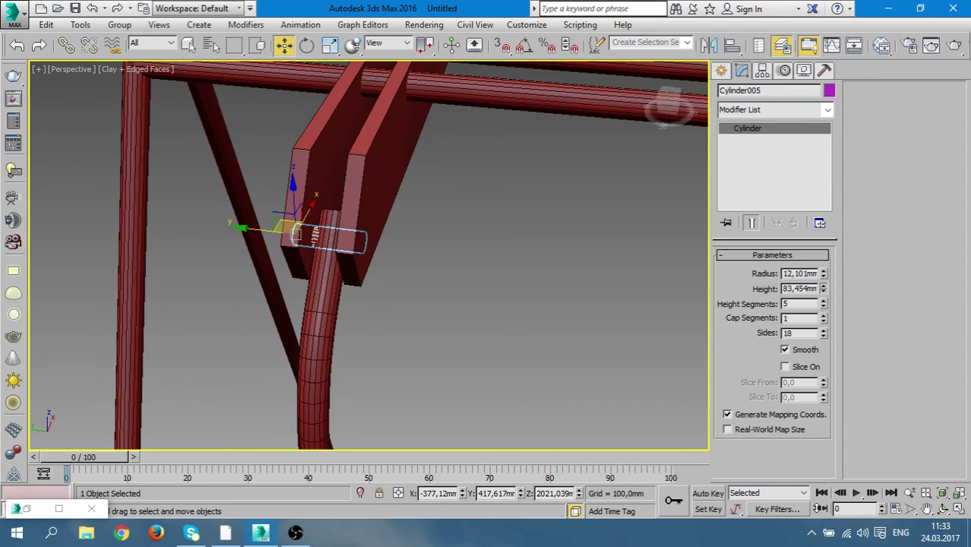
pyautogui.keyDown('alt'); pyautogui.moveTo(335, 275); pyautogui.dragTo(389, 287, button='middle'); pyautogui.keyUp('alt')
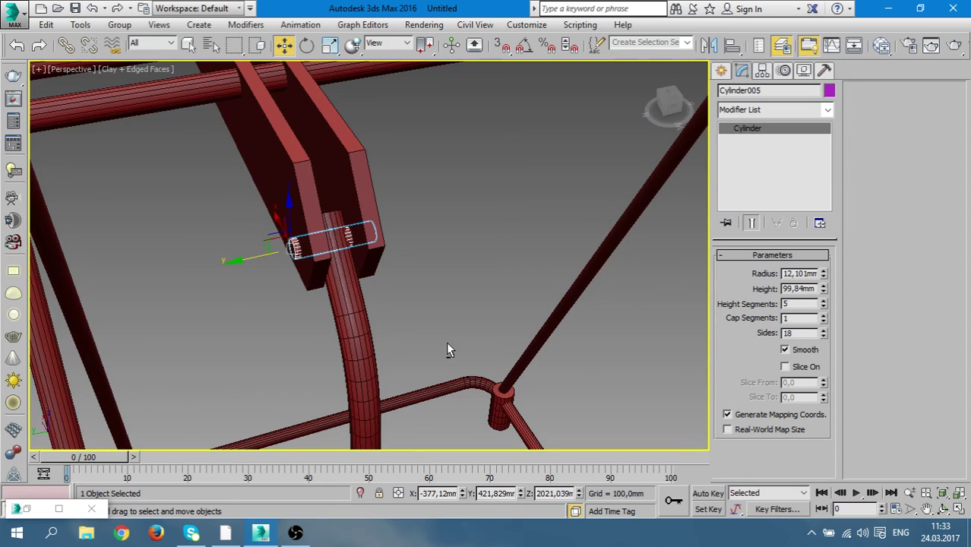
pyautogui.moveTo(446, 343)
pyautogui.keyDown('alt'); pyautogui.mouseDown(button='middle')
pyautogui.moveTo(394, 343)
pyautogui.moveTo(426, 344)
pyautogui.moveTo(262, 263)
pyautogui.mouseUp(button='middle'); pyautogui.keyUp('alt')
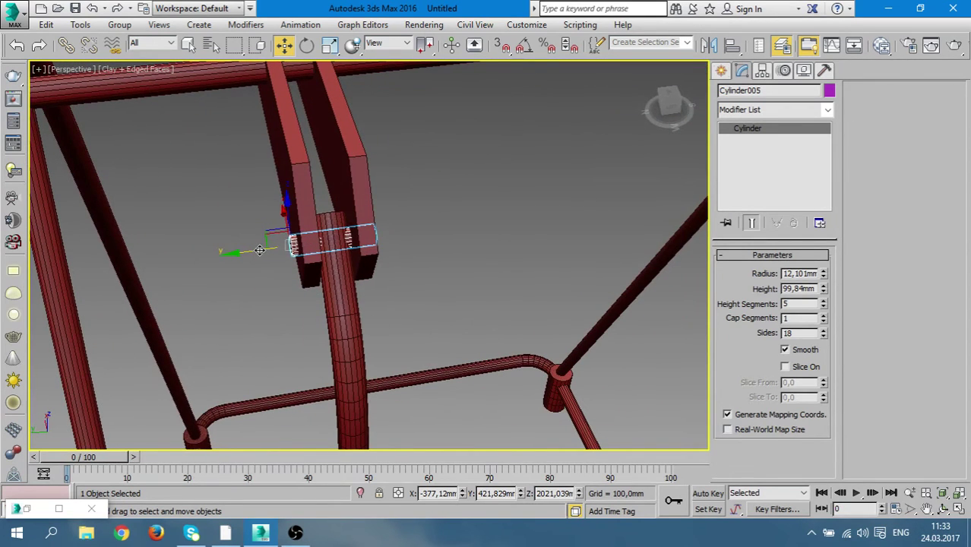
pyautogui.moveTo(260, 250); pyautogui.dragTo(257, 250)
pyautogui.click(506, 315)
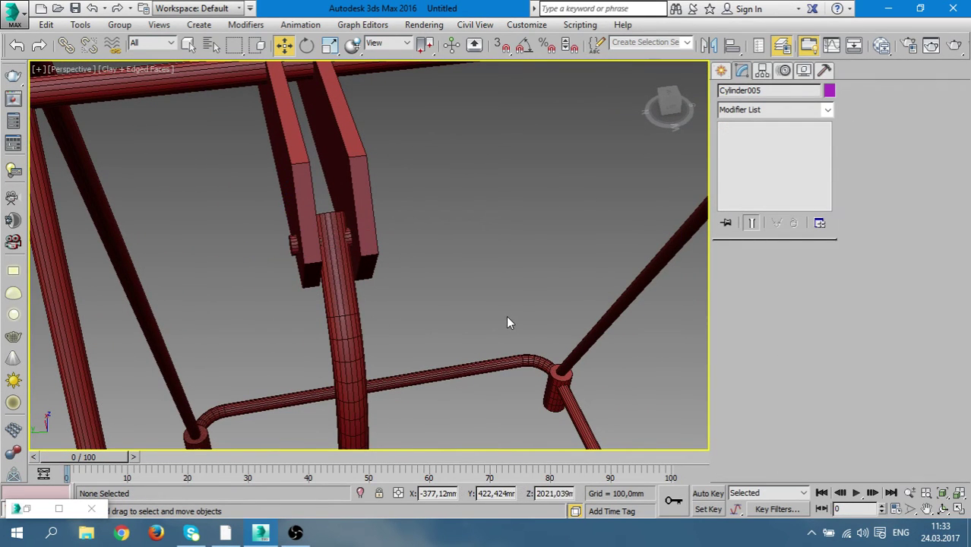
pyautogui.moveTo(506, 315)
pyautogui.keyDown('alt'); pyautogui.mouseDown(button='middle')
pyautogui.moveTo(487, 334)
pyautogui.moveTo(521, 249)
pyautogui.moveTo(512, 171)
pyautogui.mouseUp(button='middle'); pyautogui.keyUp('alt')
# Select both opposite faces of the Line010 top hanger plate
pyautogui.scroll(-5, 520, 250)
pyautogui.scroll(-3, 513, 171)
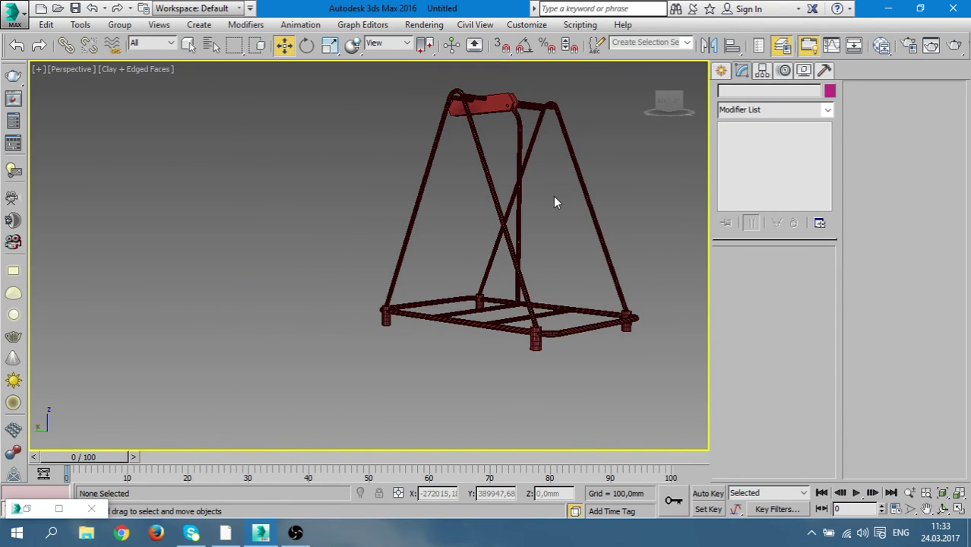
pyautogui.moveTo(553, 196)
pyautogui.keyDown('alt'); pyautogui.mouseDown(button='middle')
pyautogui.moveTo(653, 245)
pyautogui.moveTo(529, 205)
pyautogui.moveTo(516, 216)
pyautogui.moveTo(547, 259)
pyautogui.moveTo(641, 247)
pyautogui.moveTo(581, 259)
pyautogui.moveTo(567, 229)
pyautogui.mouseUp(button='middle'); pyautogui.keyUp('alt')
pyautogui.scroll(3, 559, 189)
pyautogui.scroll(4, 491, 247)
pyautogui.scroll(2, 608, 246)
pyautogui.click(560, 181)
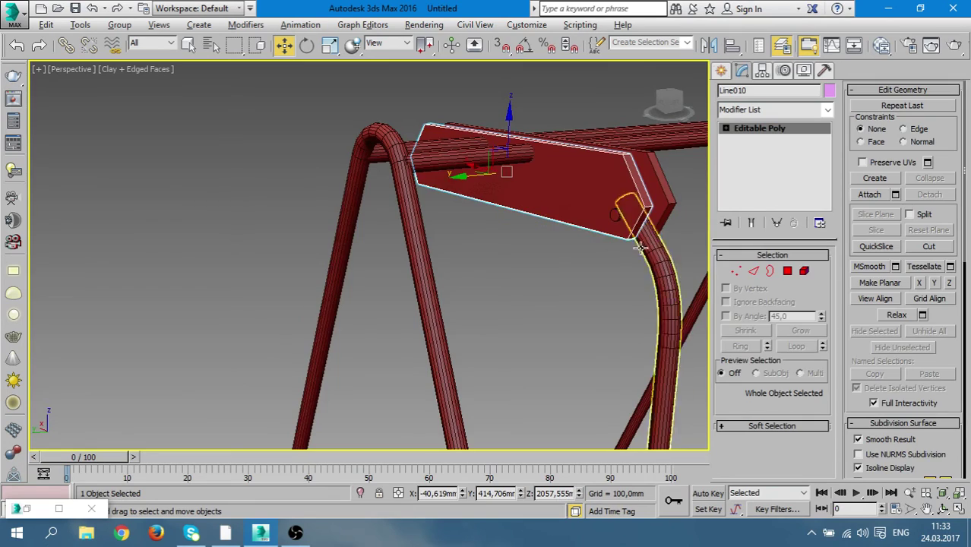
pyautogui.keyDown('alt'); pyautogui.moveTo(628, 216); pyautogui.dragTo(475, 233, button='middle'); pyautogui.keyUp('alt')
pyautogui.moveTo(451, 196)
pyautogui.keyDown('alt'); pyautogui.mouseDown(button='middle')
pyautogui.moveTo(540, 251)
pyautogui.moveTo(688, 243)
pyautogui.moveTo(525, 251)
pyautogui.moveTo(486, 216)
pyautogui.mouseUp(button='middle'); pyautogui.keyUp('alt')
pyautogui.keyDown('ctrl'); pyautogui.click(485, 217); pyautogui.keyUp('ctrl')
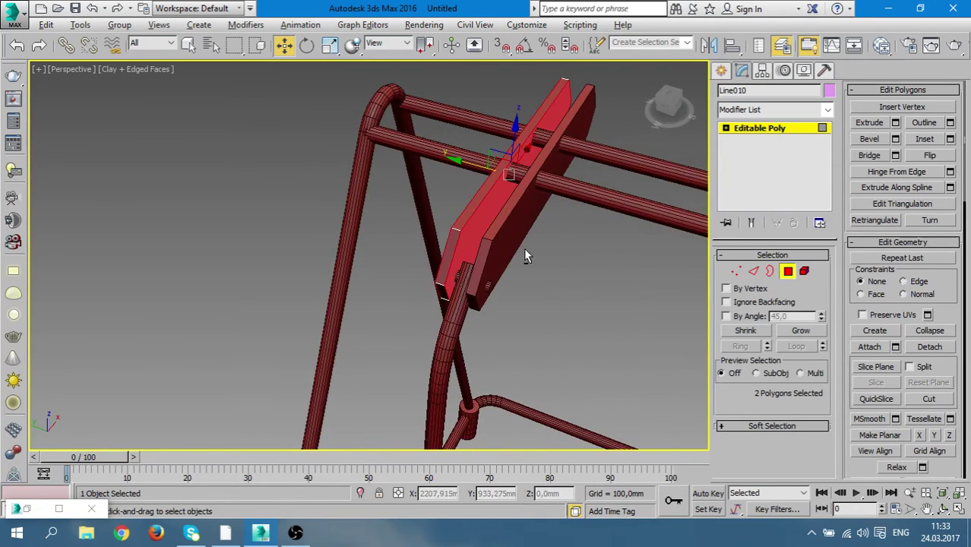
pyautogui.keyDown('alt'); pyautogui.moveTo(524, 247); pyautogui.dragTo(764, 230, button='middle'); pyautogui.keyUp('alt')
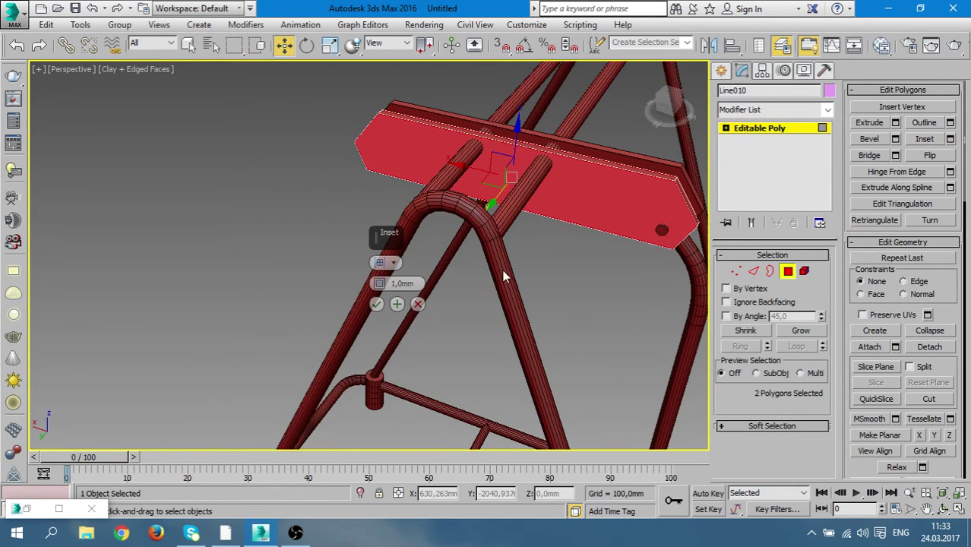
# Inset both plate faces by 20,973mm and bridge them into a through-slot
pyautogui.moveTo(381, 283)
pyautogui.mouseDown()
pyautogui.moveTo(484, 60)
pyautogui.moveTo(470, 237)
pyautogui.moveTo(475, 202)
pyautogui.mouseUp()
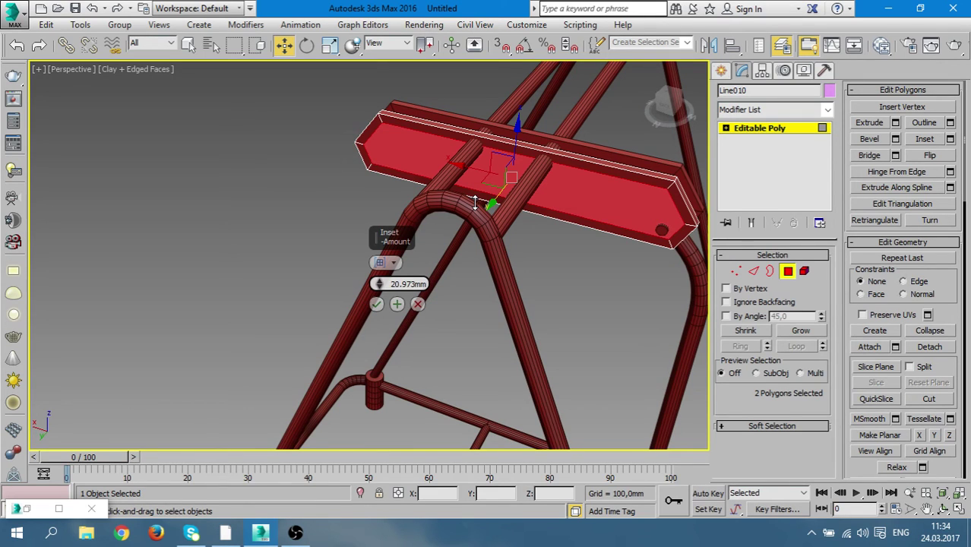
pyautogui.click(377, 304)
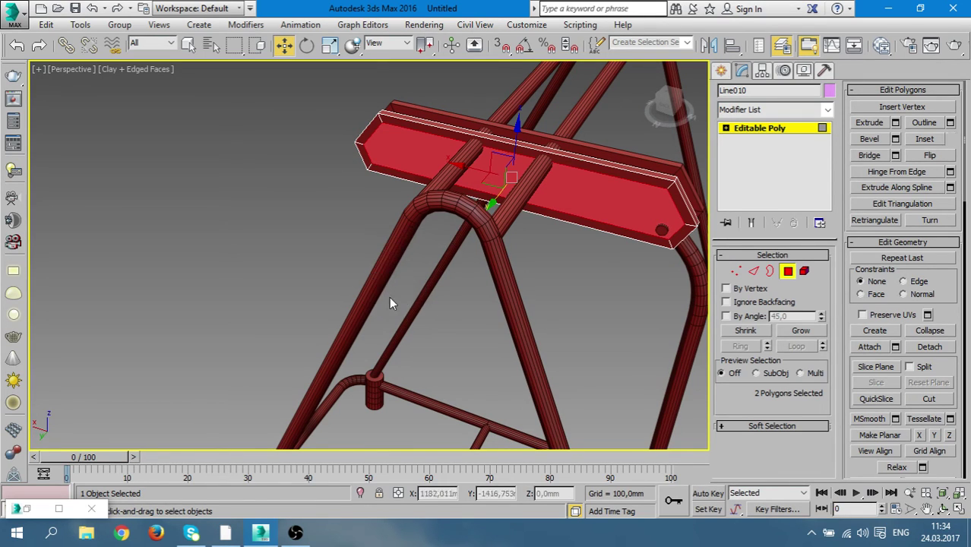
pyautogui.click(867, 156)
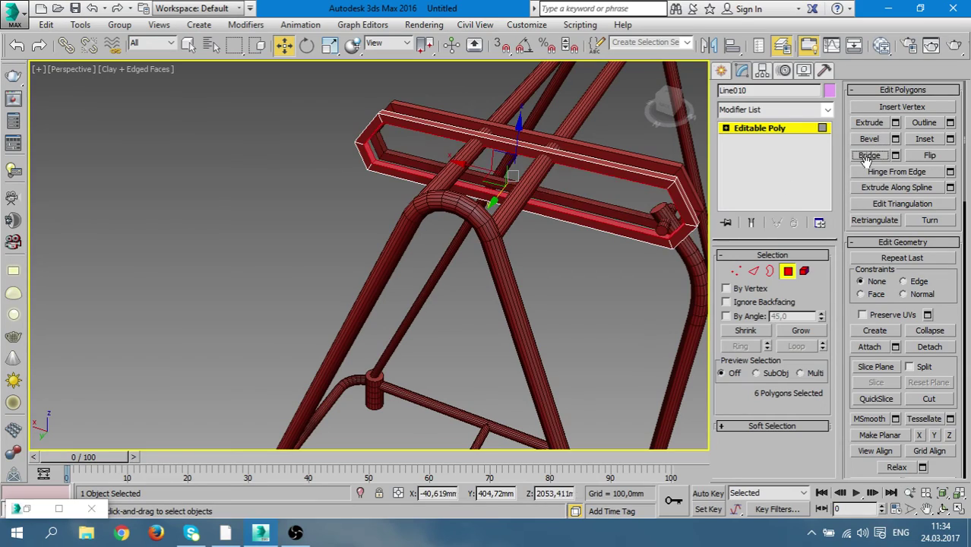
pyautogui.click(613, 331)
pyautogui.moveTo(647, 283)
pyautogui.keyDown('alt'); pyautogui.mouseDown(button='middle')
pyautogui.moveTo(438, 272)
pyautogui.moveTo(444, 243)
pyautogui.moveTo(495, 233)
pyautogui.moveTo(615, 234)
pyautogui.moveTo(675, 261)
pyautogui.moveTo(675, 246)
pyautogui.mouseUp(button='middle'); pyautogui.keyUp('alt')
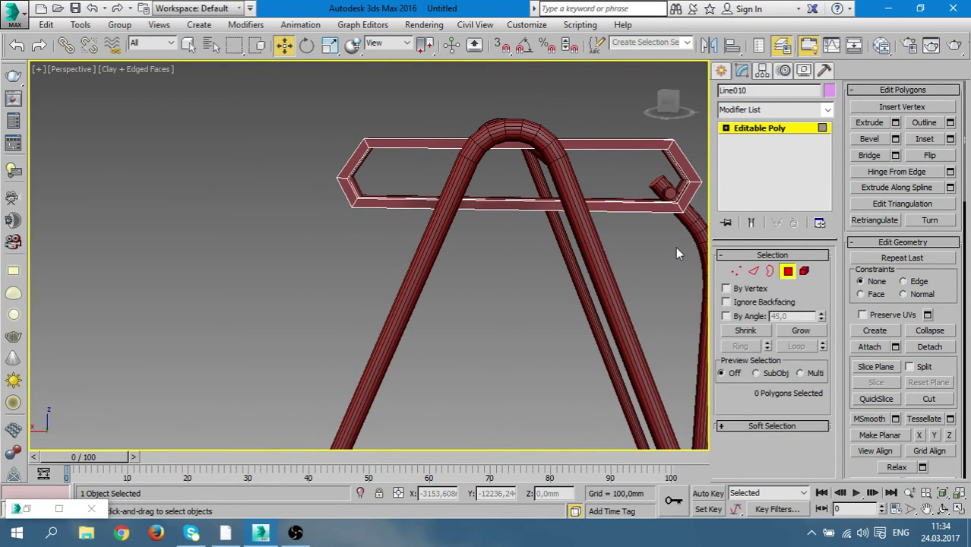
pyautogui.moveTo(676, 246)
pyautogui.keyDown('alt'); pyautogui.mouseDown(button='middle')
pyautogui.moveTo(401, 249)
pyautogui.moveTo(455, 267)
pyautogui.moveTo(466, 232)
pyautogui.moveTo(486, 232)
pyautogui.moveTo(395, 261)
pyautogui.mouseUp(button='middle'); pyautogui.keyUp('alt')
pyautogui.scroll(4, 454, 268)
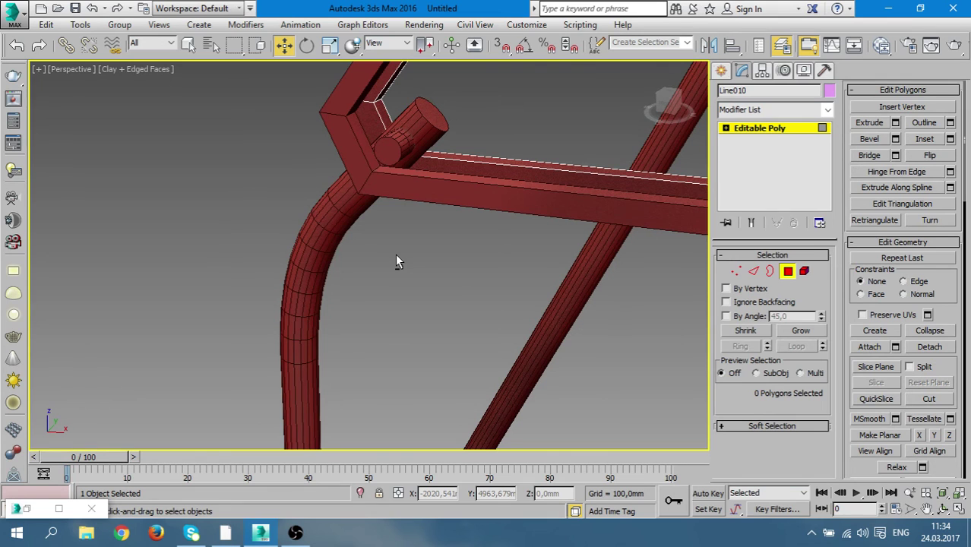
pyautogui.moveTo(396, 255)
pyautogui.keyDown('alt'); pyautogui.mouseDown(button='middle')
pyautogui.moveTo(453, 237)
pyautogui.moveTo(438, 244)
pyautogui.moveTo(574, 269)
pyautogui.moveTo(465, 252)
pyautogui.moveTo(667, 262)
pyautogui.moveTo(500, 274)
pyautogui.mouseUp(button='middle'); pyautogui.keyUp('alt')
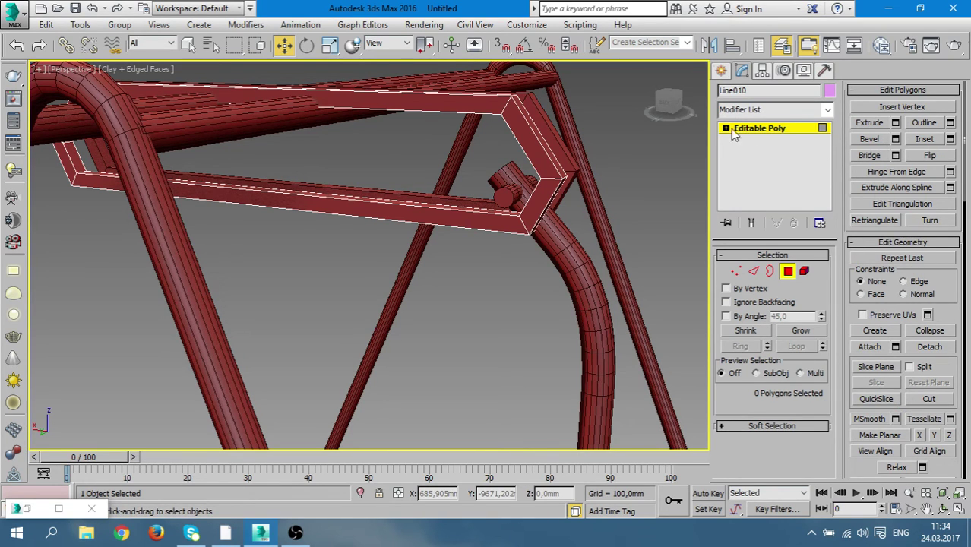
# Create a new cylinder around the pin in the Front view
pyautogui.click(722, 71)
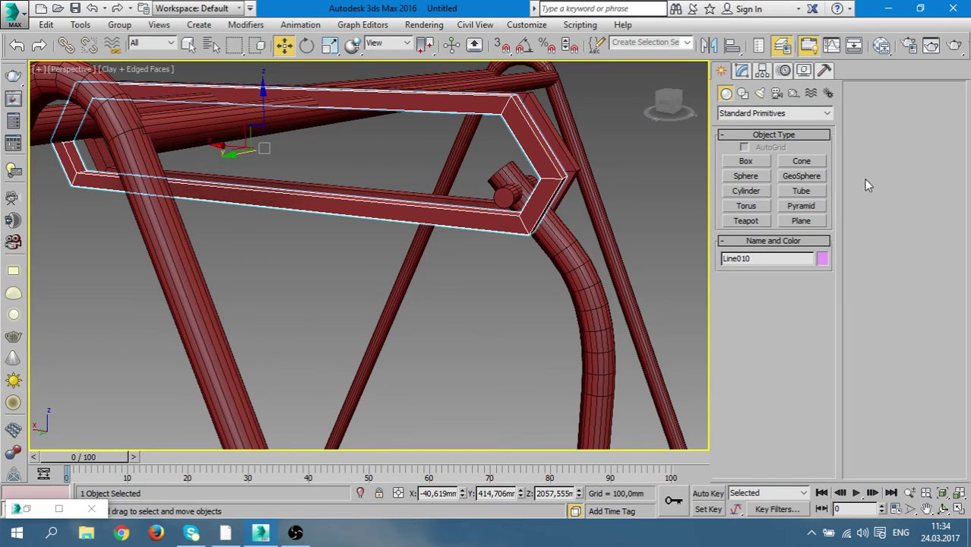
pyautogui.click(746, 190)
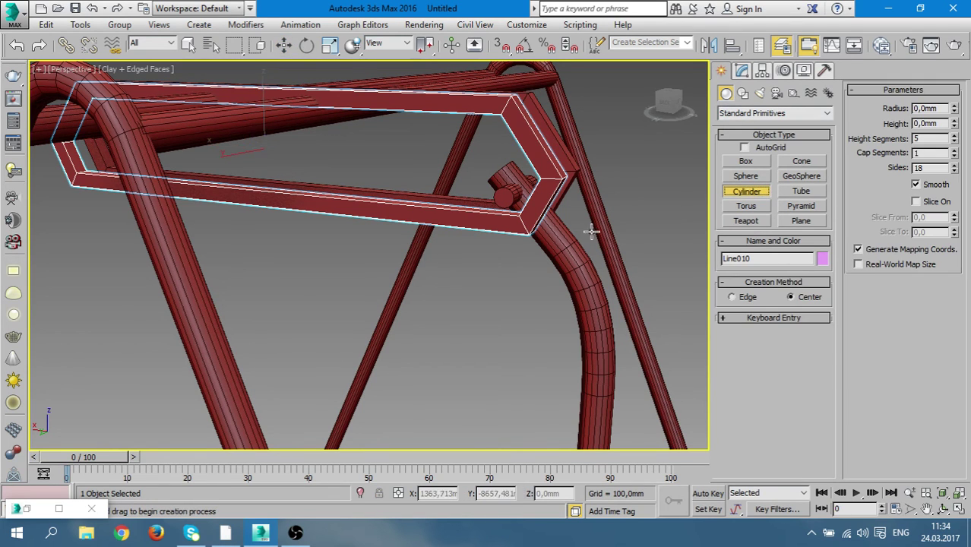
pyautogui.hotkey('alt', 'w')
pyautogui.rightClick(590, 176)
pyautogui.hotkey('alt', 'w')
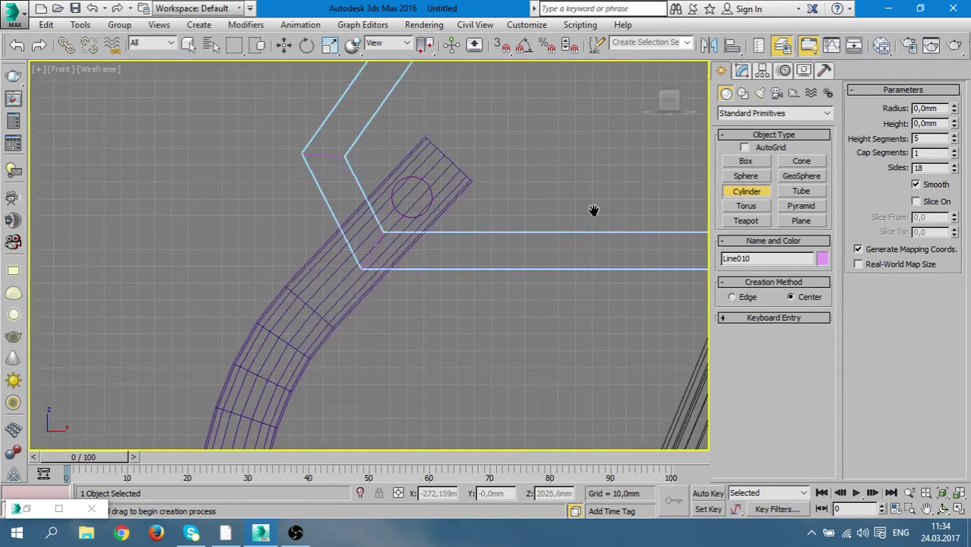
pyautogui.moveTo(430, 276); pyautogui.dragTo(463, 202)
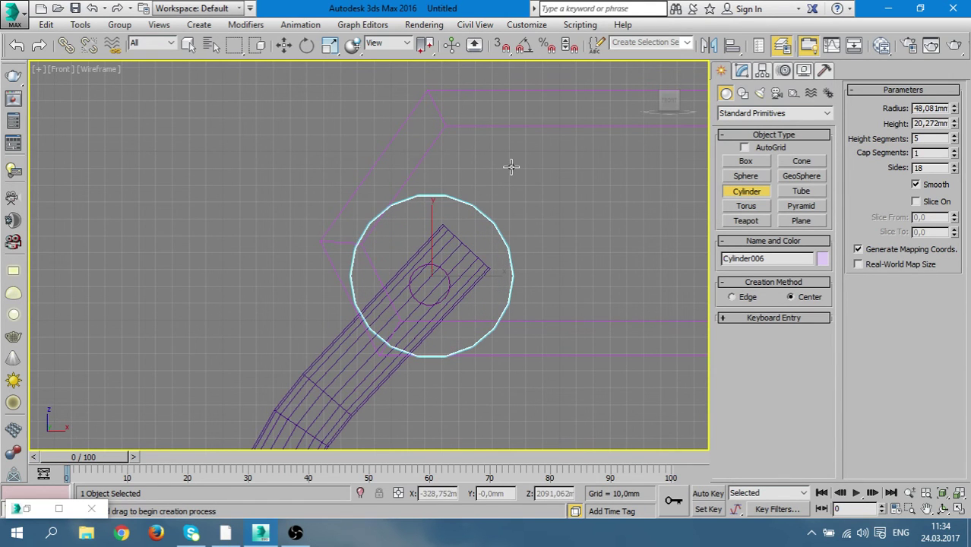
# Move the new cylinder onto the hanger pin in the Perspective view
pyautogui.hotkey('alt', 'w')
pyautogui.rightClick(559, 349)
pyautogui.hotkey('alt', 'w')
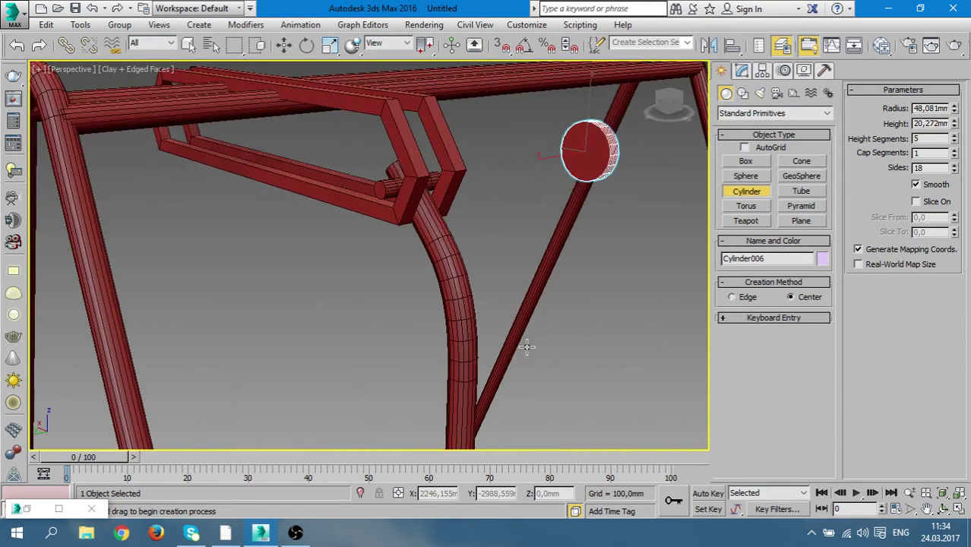
pyautogui.press('w')
pyautogui.moveTo(546, 161); pyautogui.dragTo(339, 211)
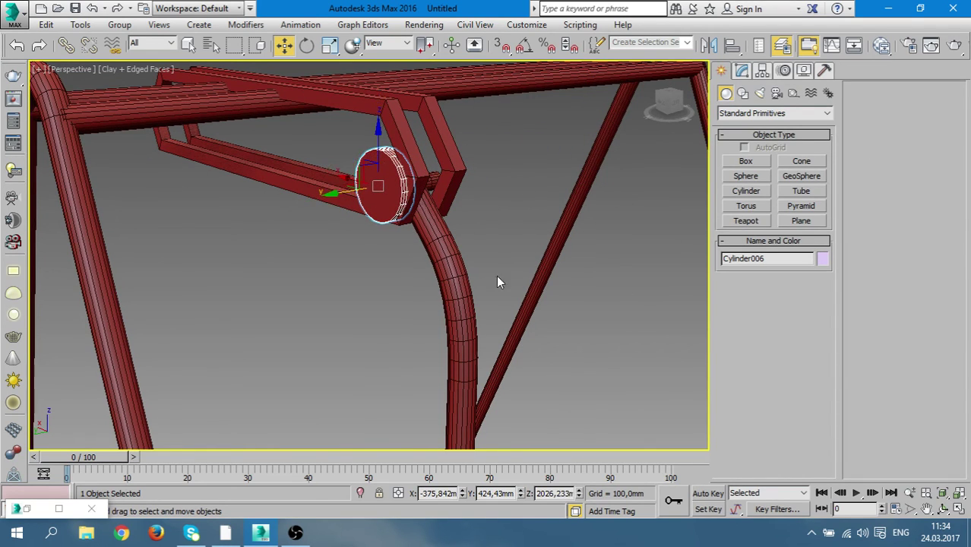
pyautogui.moveTo(496, 275)
pyautogui.keyDown('alt'); pyautogui.mouseDown(button='middle')
pyautogui.moveTo(671, 211)
pyautogui.moveTo(548, 307)
pyautogui.moveTo(475, 319)
pyautogui.moveTo(552, 309)
pyautogui.moveTo(562, 281)
pyautogui.moveTo(595, 297)
pyautogui.mouseUp(button='middle'); pyautogui.keyUp('alt')
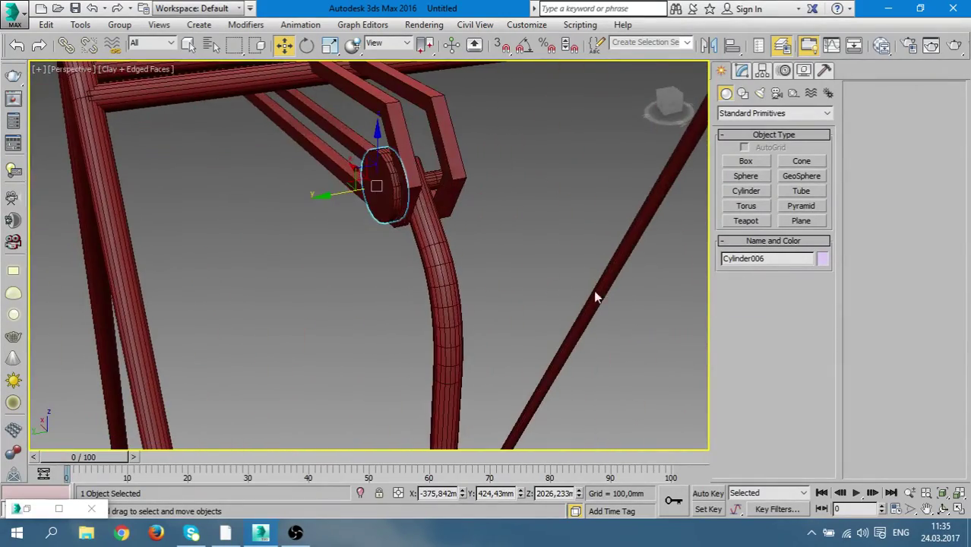
# Set the bushing's radius to 37,503mm and height to 101,969mm
pyautogui.click(742, 71)
pyautogui.moveTo(823, 275)
pyautogui.mouseDown()
pyautogui.moveTo(823, 296)
pyautogui.moveTo(948, 458)
pyautogui.mouseUp()
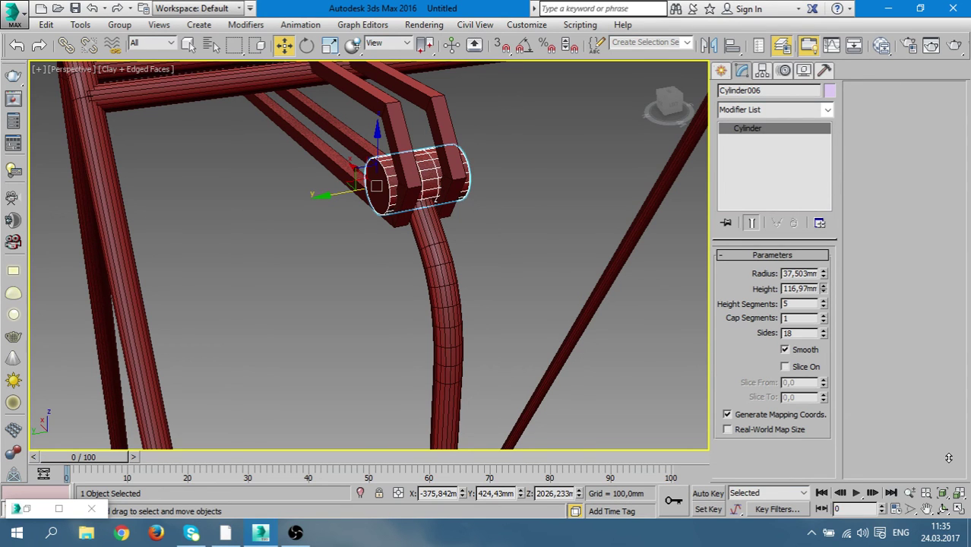
pyautogui.moveTo(943, 464); pyautogui.dragTo(930, 508)
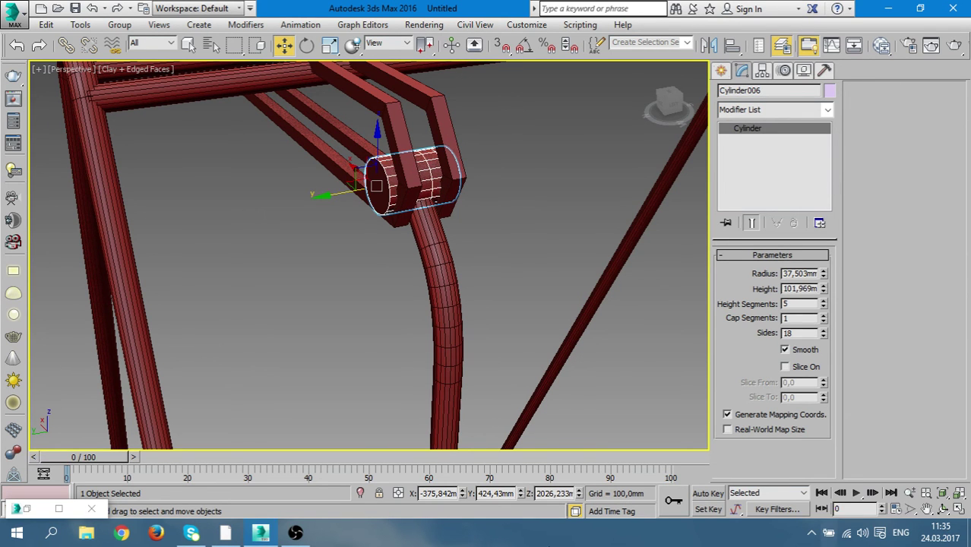
pyautogui.moveTo(552, 428)
pyautogui.keyDown('alt'); pyautogui.mouseDown(button='middle')
pyautogui.moveTo(526, 364)
pyautogui.moveTo(419, 351)
pyautogui.moveTo(423, 295)
pyautogui.moveTo(559, 282)
pyautogui.moveTo(526, 328)
pyautogui.moveTo(453, 372)
pyautogui.mouseUp(button='middle'); pyautogui.keyUp('alt')
# Check in wireframe that the pin sits inside the bushing, then return to shaded display
pyautogui.press('F3')
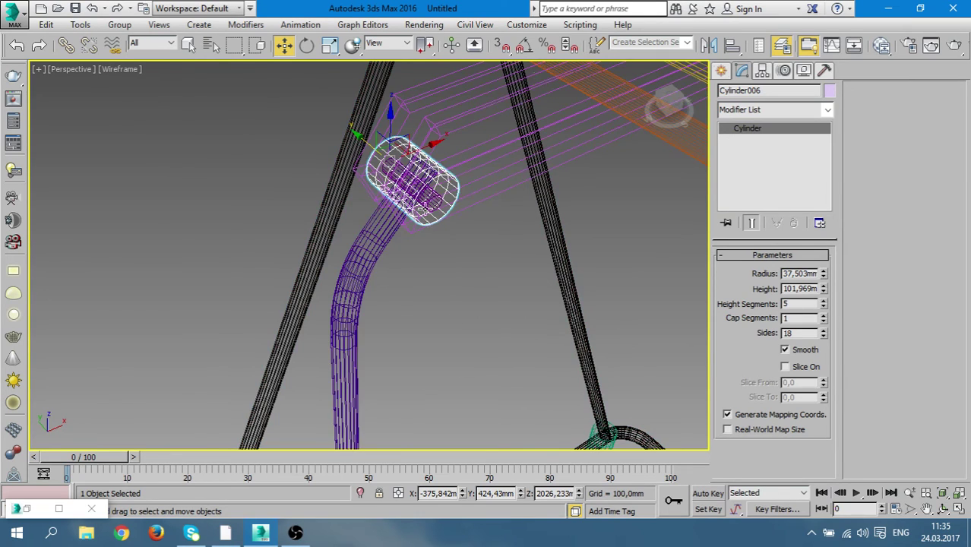
pyautogui.scroll(5, 426, 202)
pyautogui.scroll(-2, 454, 229)
pyautogui.click(450, 218)
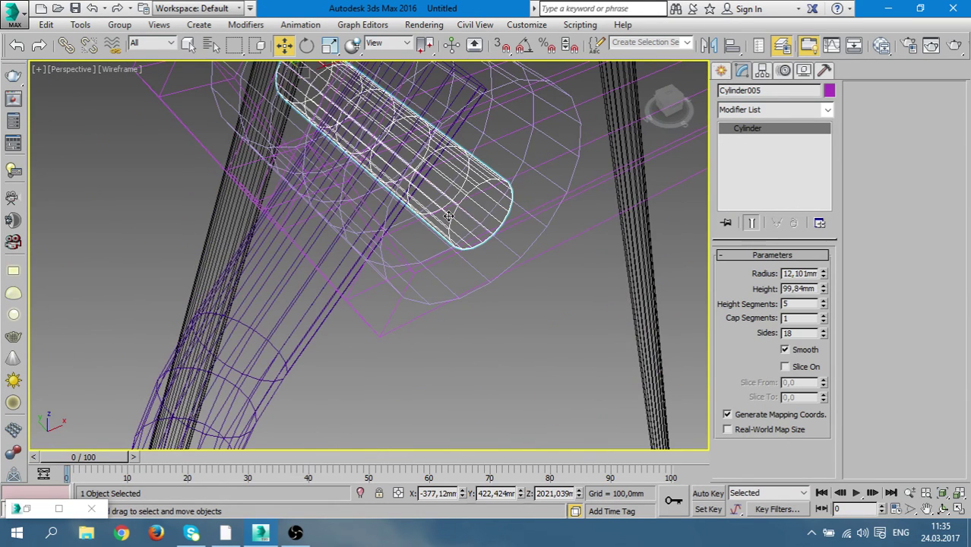
pyautogui.hotkey('ctrl', 'd')
pyautogui.hotkey('shift', 'z')
pyautogui.hotkey('shift', 'z')
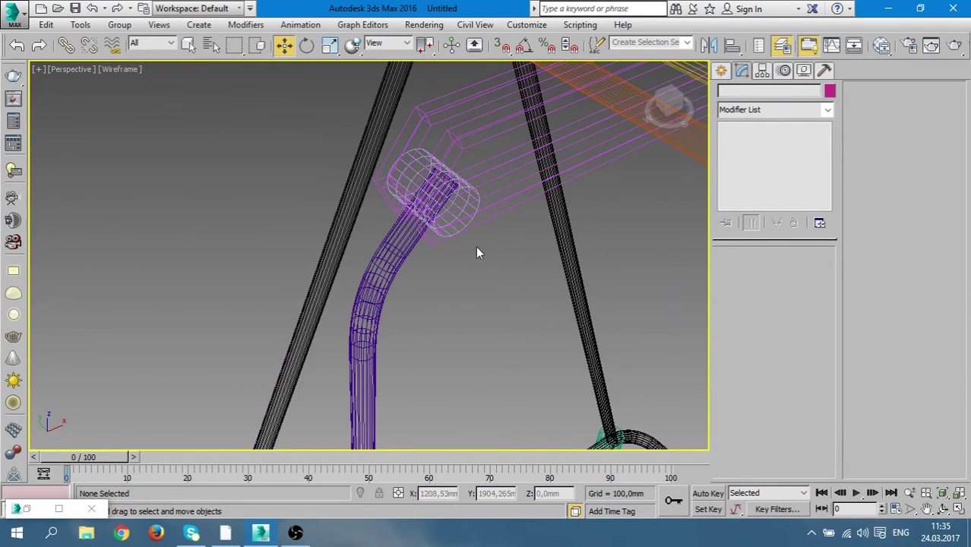
pyautogui.hotkey('shift', 'z')
pyautogui.press('F3')
pyautogui.hotkey('shift', 'z')
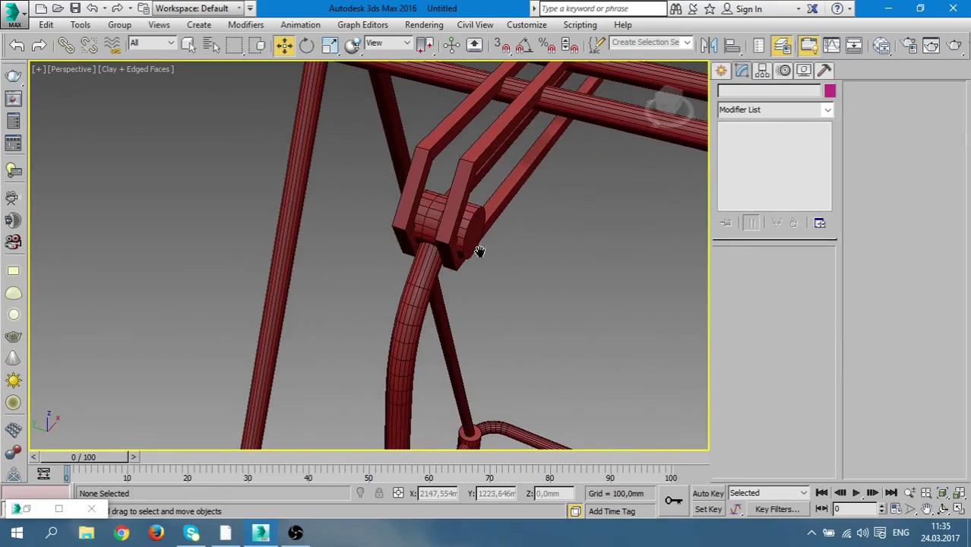
# Reduce the bushing's height segments to 1
pyautogui.click(478, 219)
pyautogui.click(477, 219)
pyautogui.moveTo(478, 219)
pyautogui.keyDown('alt'); pyautogui.mouseDown(button='middle')
pyautogui.moveTo(528, 261)
pyautogui.moveTo(604, 227)
pyautogui.moveTo(601, 150)
pyautogui.moveTo(555, 179)
pyautogui.moveTo(508, 251)
pyautogui.moveTo(442, 226)
pyautogui.mouseUp(button='middle'); pyautogui.keyUp('alt')
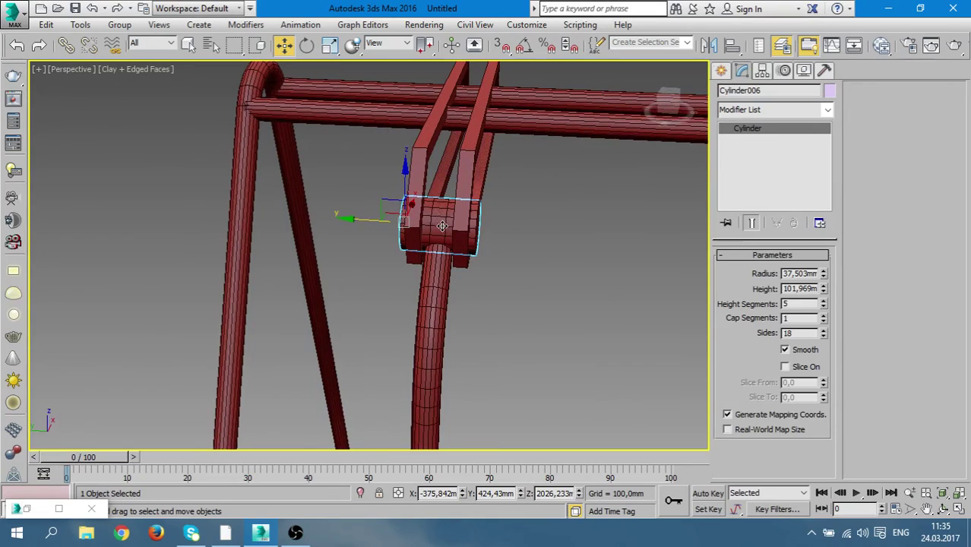
pyautogui.click(823, 307)
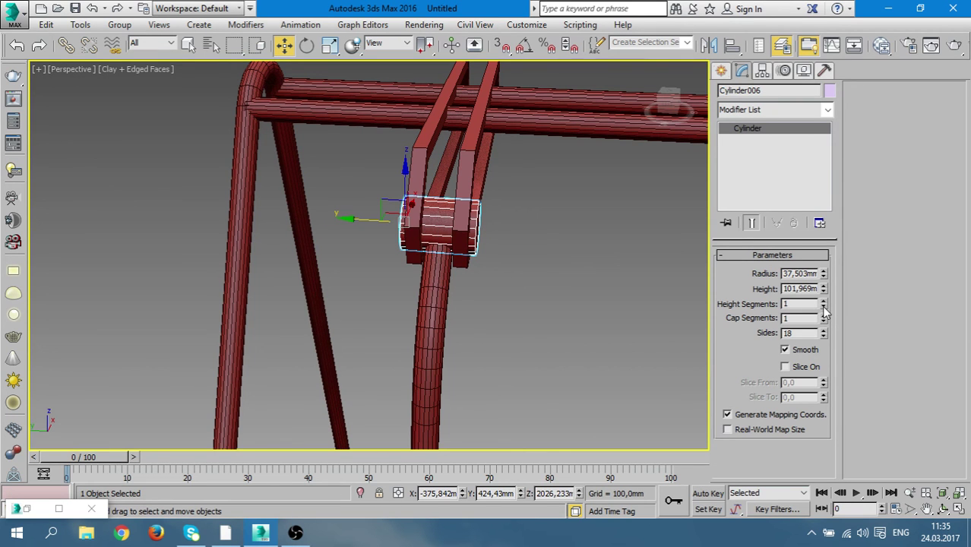
pyautogui.moveTo(590, 310)
pyautogui.keyDown('alt'); pyautogui.mouseDown(button='middle')
pyautogui.moveTo(668, 259)
pyautogui.moveTo(598, 315)
pyautogui.moveTo(653, 250)
pyautogui.moveTo(604, 288)
pyautogui.moveTo(590, 220)
pyautogui.mouseUp(button='middle'); pyautogui.keyUp('alt')
# Convert Cylinder006 to Editable Poly and enter Edge mode in an enlarged Right view
pyautogui.rightClick(589, 218)
pyautogui.moveTo(470, 362)
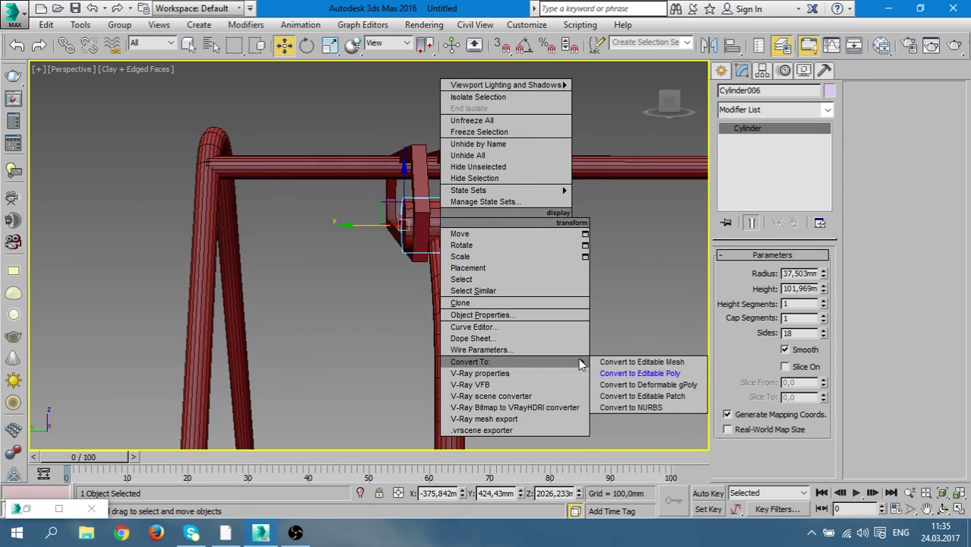
pyautogui.click(631, 373)
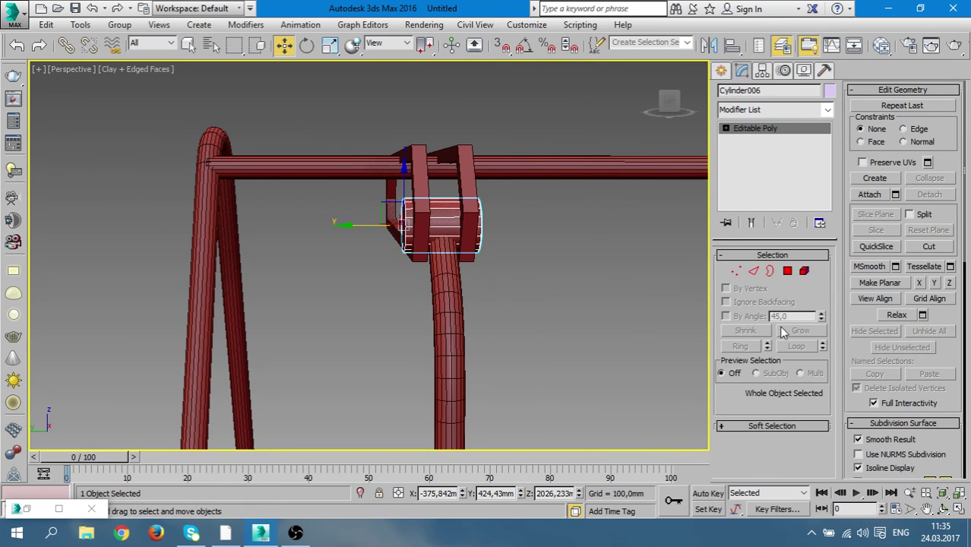
pyautogui.click(753, 272)
pyautogui.hotkey('alt', 'w')
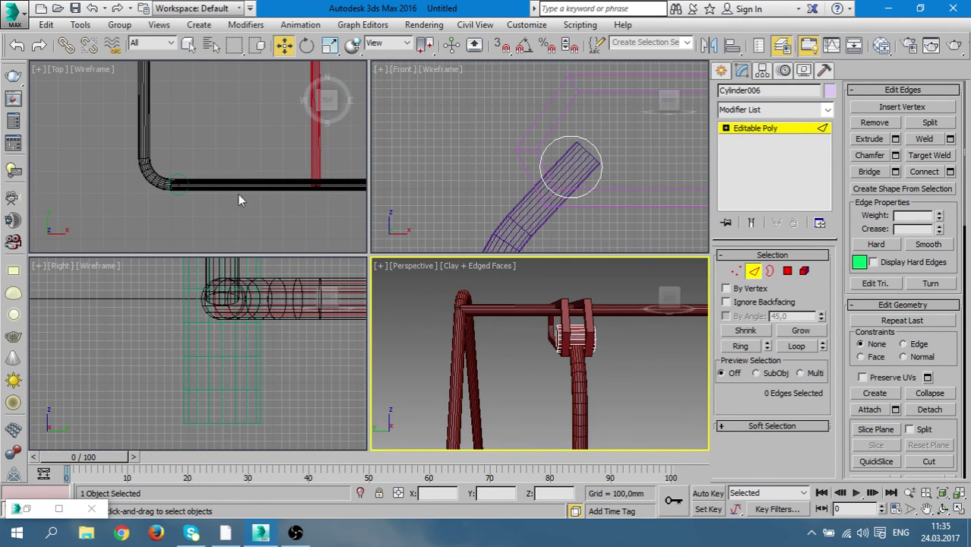
pyautogui.scroll(2, 229, 305)
pyautogui.hotkey('alt', 'w')
pyautogui.scroll(-3, 235, 303)
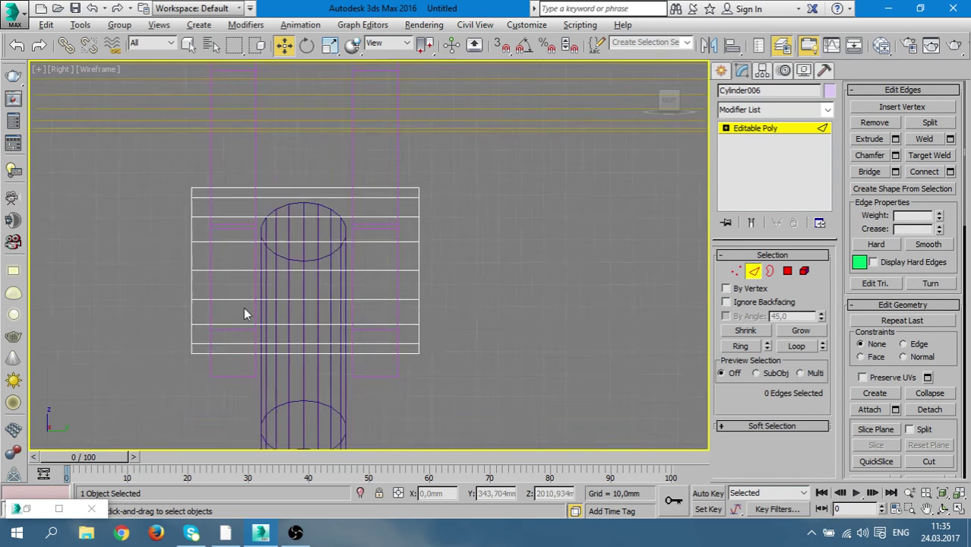
pyautogui.scroll(-1, 243, 307)
# Connect the 18 vertical edges with 2 segments pinched closely together
pyautogui.moveTo(274, 195); pyautogui.dragTo(299, 384)
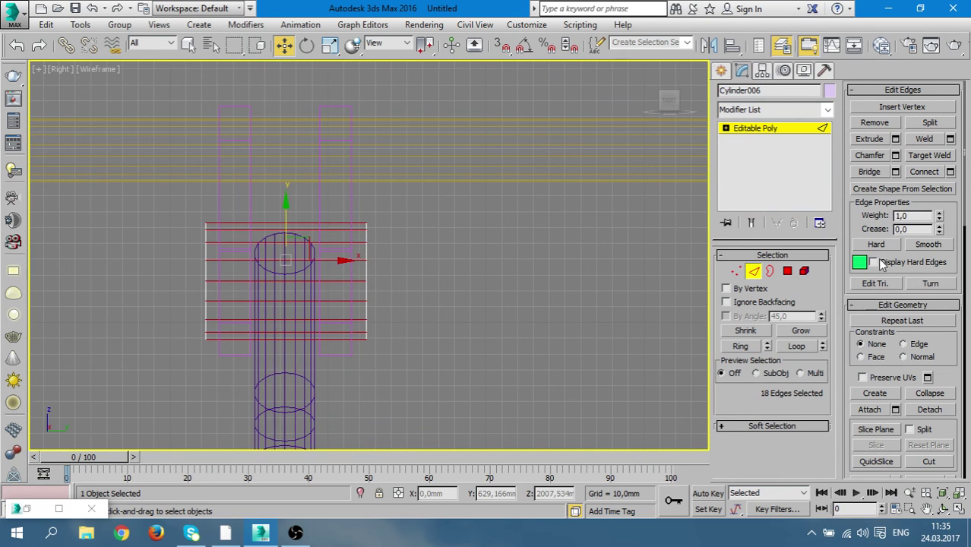
pyautogui.click(950, 172)
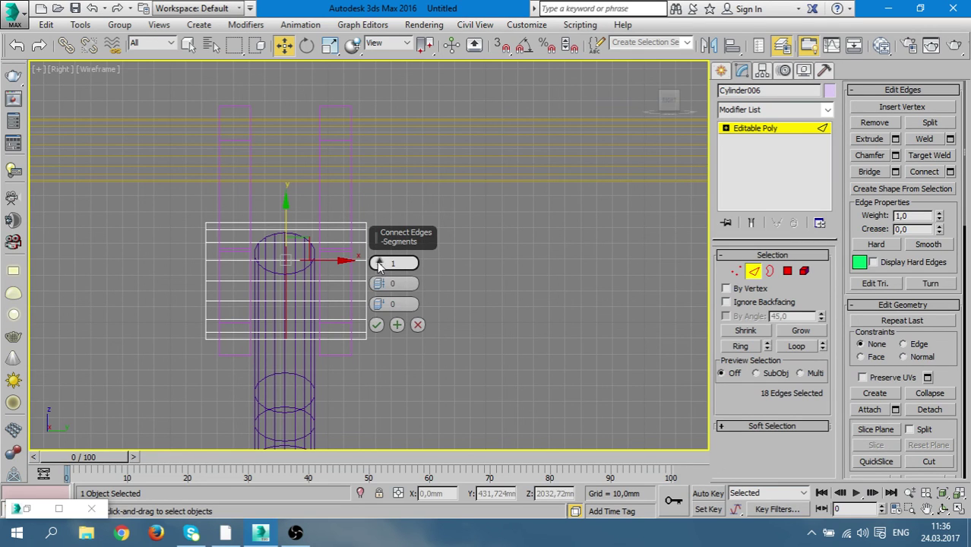
pyautogui.click(379, 261)
pyautogui.moveTo(377, 284)
pyautogui.mouseDown()
pyautogui.moveTo(397, 174)
pyautogui.moveTo(386, 294)
pyautogui.mouseUp()
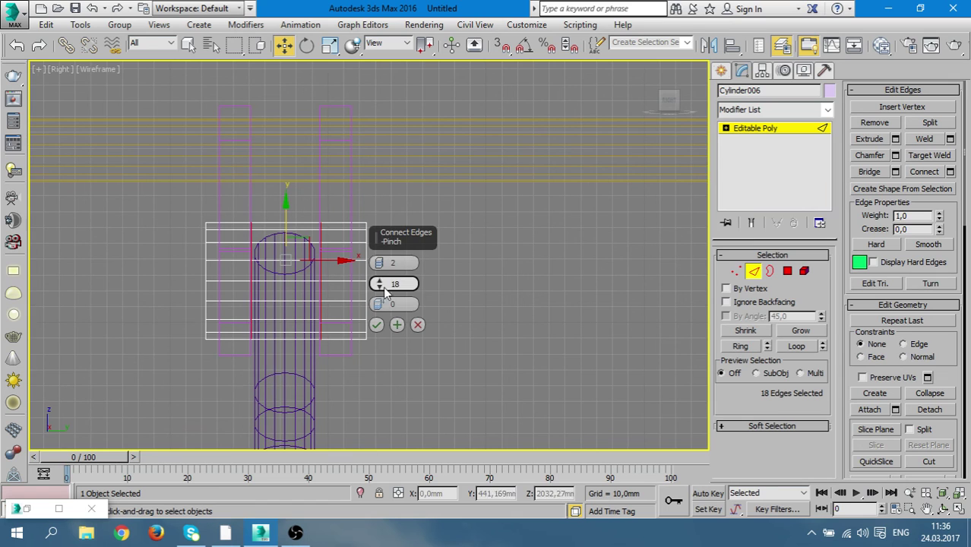
pyautogui.click(376, 324)
# Restore the four-view layout and switch to Polygon mode
pyautogui.hotkey('alt', 'w')
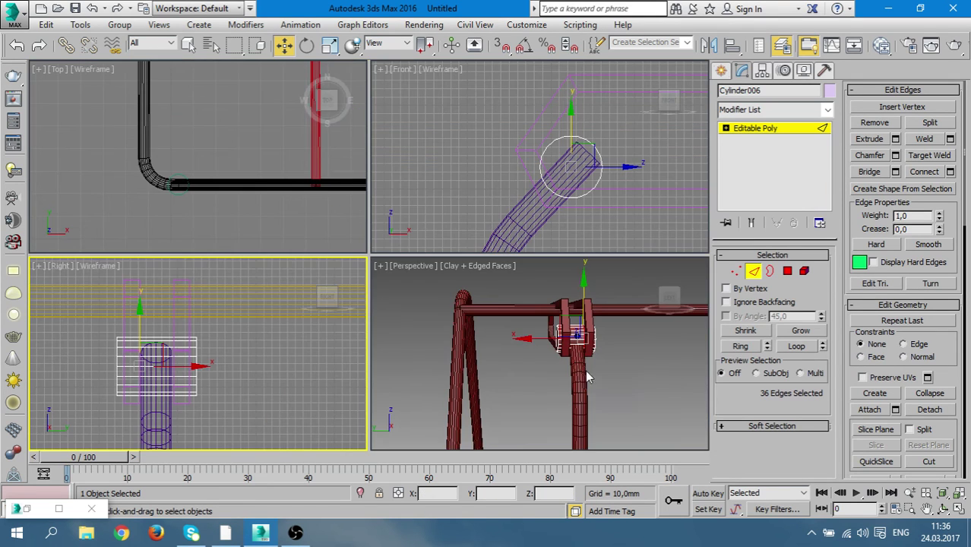
pyautogui.rightClick(585, 370)
pyautogui.hotkey('alt', 'w')
pyautogui.hotkey('alt', 'w')
pyautogui.click(787, 272)
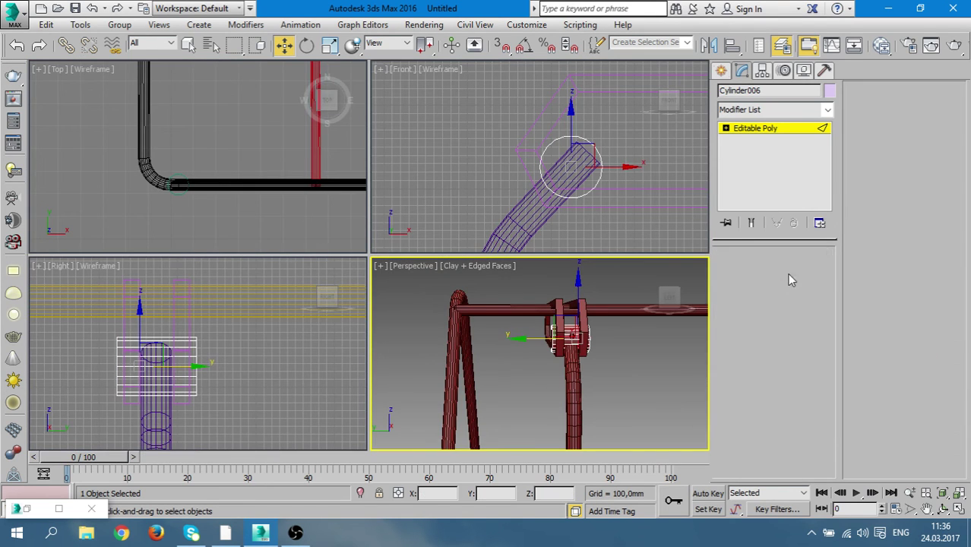
# Select the band of faces between the two new loops in a maximized perspective view
pyautogui.scroll(2, 156, 350)
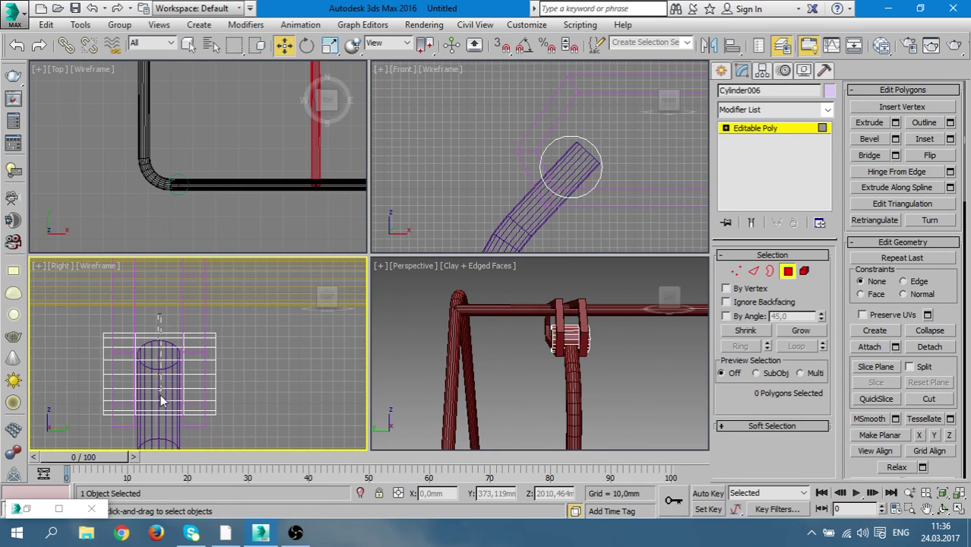
pyautogui.moveTo(162, 432); pyautogui.dragTo(190, 334)
pyautogui.rightClick(575, 416)
pyautogui.hotkey('alt', 'w')
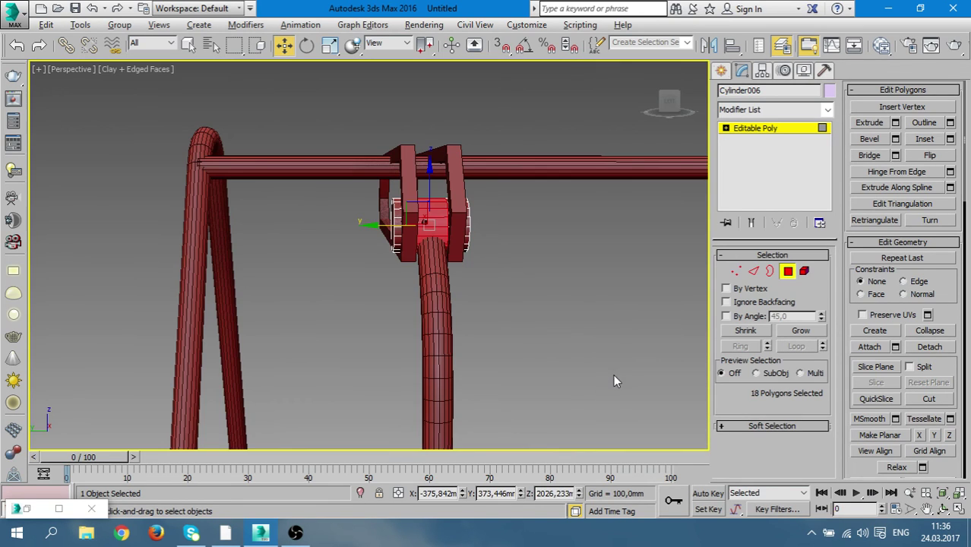
pyautogui.moveTo(547, 332)
pyautogui.keyDown('alt'); pyautogui.mouseDown(button='middle')
pyautogui.moveTo(584, 318)
pyautogui.moveTo(661, 326)
pyautogui.moveTo(592, 342)
pyautogui.moveTo(638, 320)
pyautogui.mouseUp(button='middle'); pyautogui.keyUp('alt')
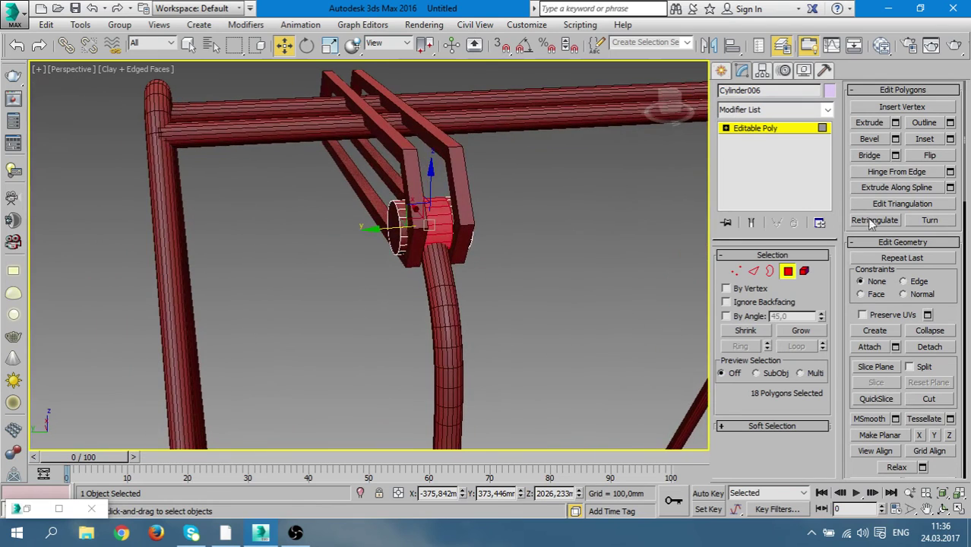
# Extrude the band -13 mm along Local Normal to form the groove, then select both end caps
pyautogui.click(896, 123)
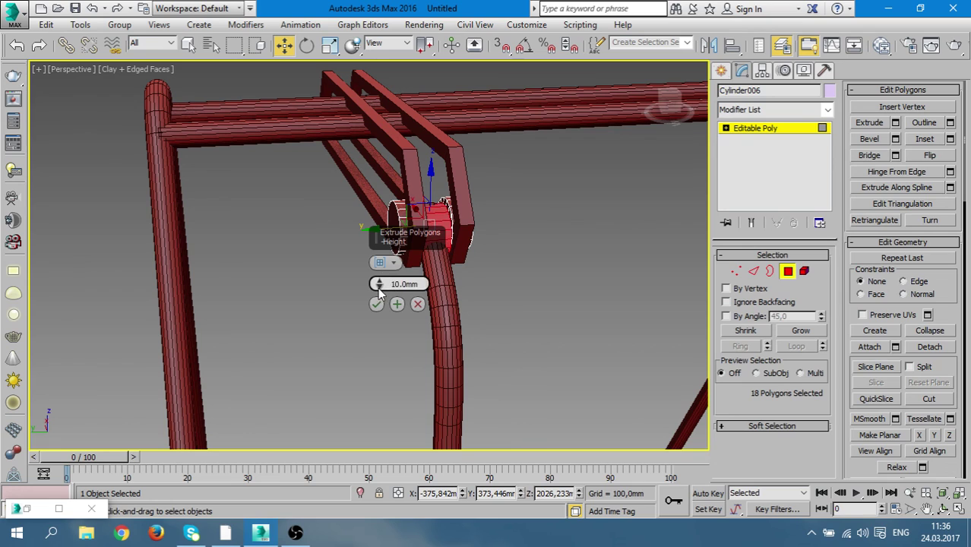
pyautogui.moveTo(379, 289); pyautogui.dragTo(431, 184)
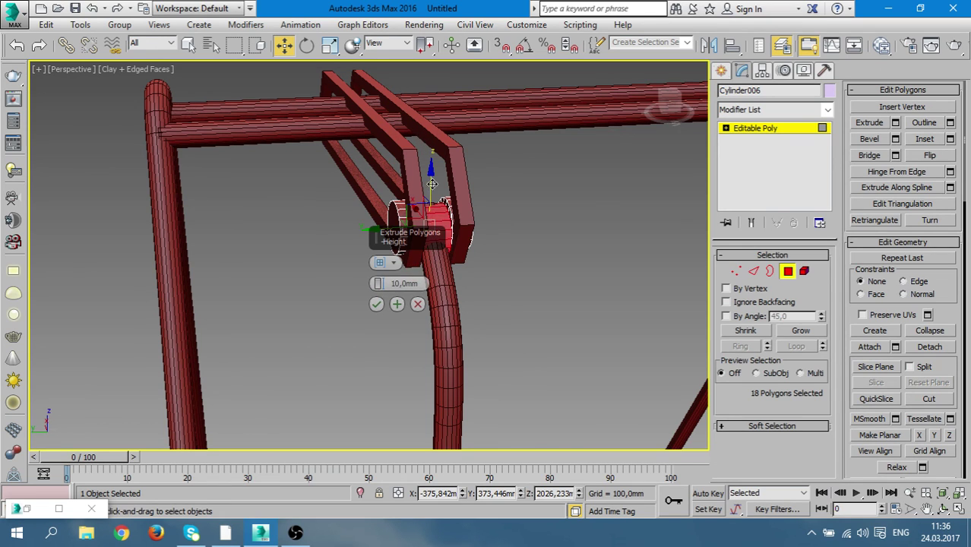
pyautogui.click(388, 262)
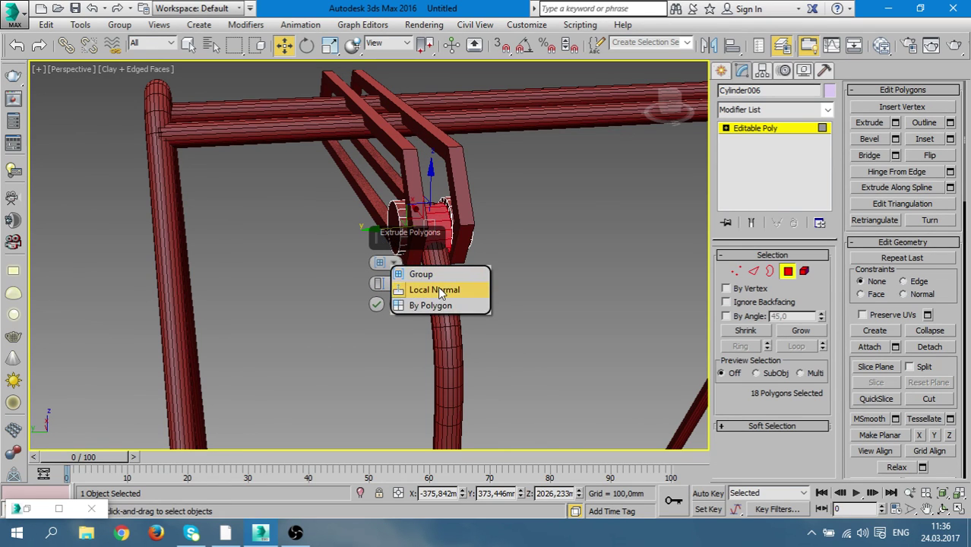
pyautogui.click(438, 290)
pyautogui.moveTo(381, 284)
pyautogui.mouseDown()
pyautogui.moveTo(386, 395)
pyautogui.moveTo(380, 386)
pyautogui.mouseUp()
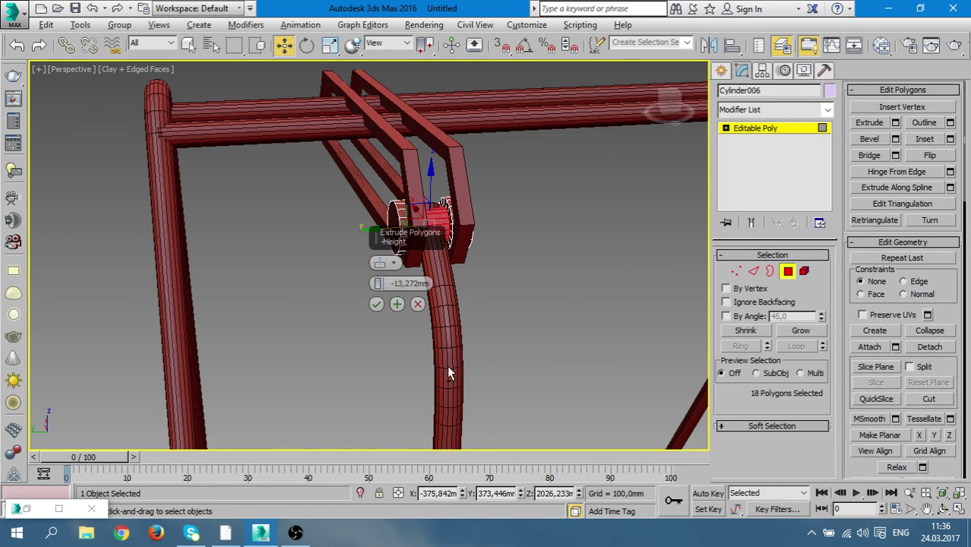
pyautogui.moveTo(380, 386)
pyautogui.keyDown('alt'); pyautogui.mouseDown(button='middle')
pyautogui.moveTo(464, 257)
pyautogui.moveTo(622, 285)
pyautogui.mouseUp(button='middle'); pyautogui.keyUp('alt')
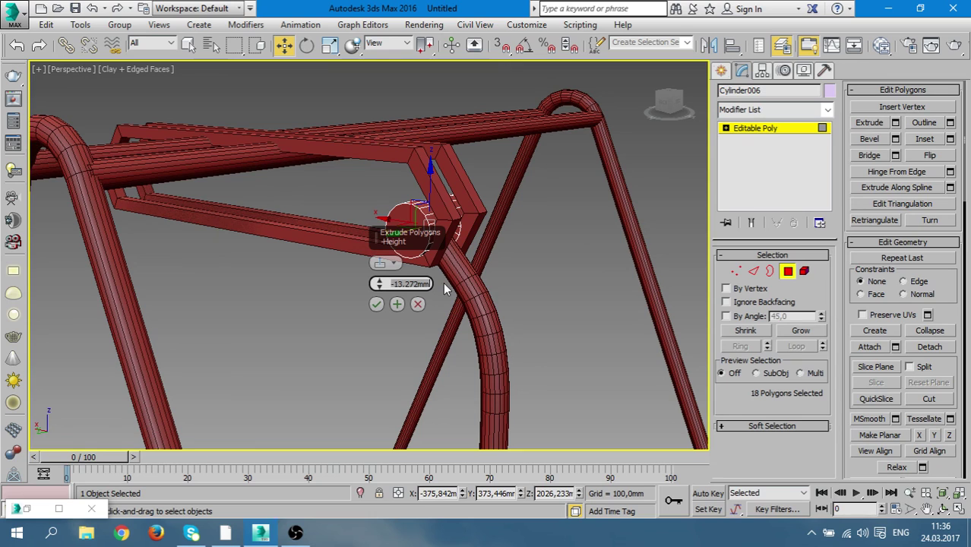
pyautogui.write('-13')
pyautogui.press('Return')
pyautogui.click(377, 304)
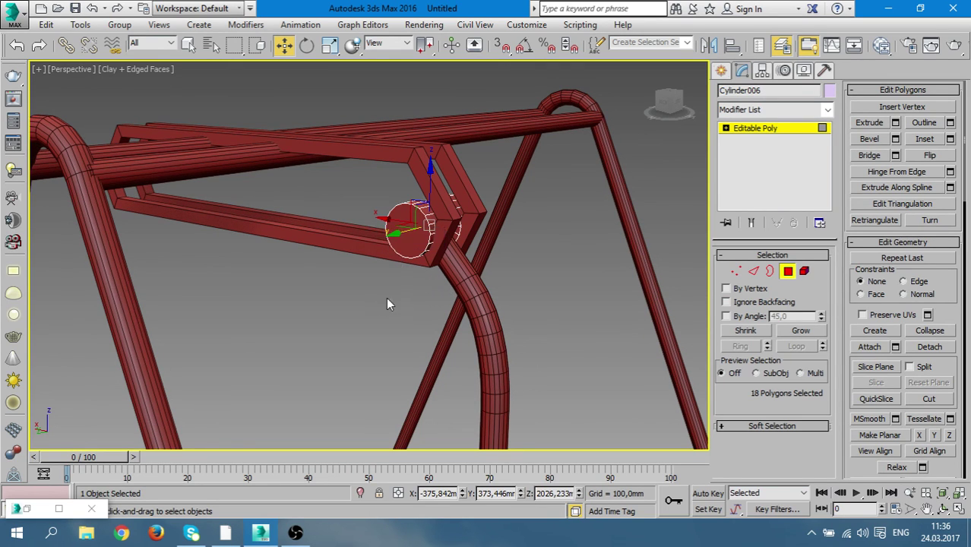
pyautogui.click(410, 239)
pyautogui.moveTo(410, 243)
pyautogui.keyDown('alt'); pyautogui.mouseDown(button='middle')
pyautogui.moveTo(402, 277)
pyautogui.moveTo(622, 242)
pyautogui.mouseUp(button='middle'); pyautogui.keyUp('alt')
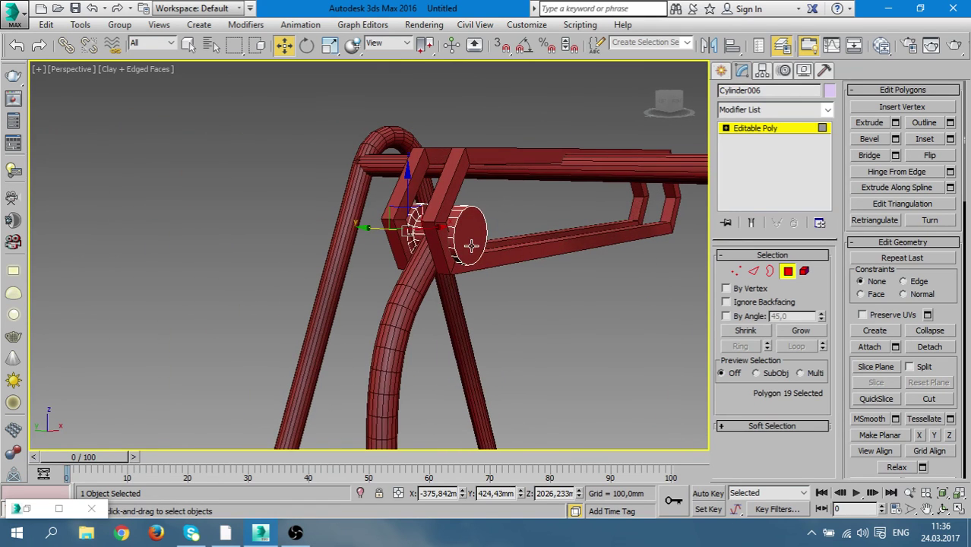
# Inset both end-cap polygons by 13 mm
pyautogui.click(951, 140)
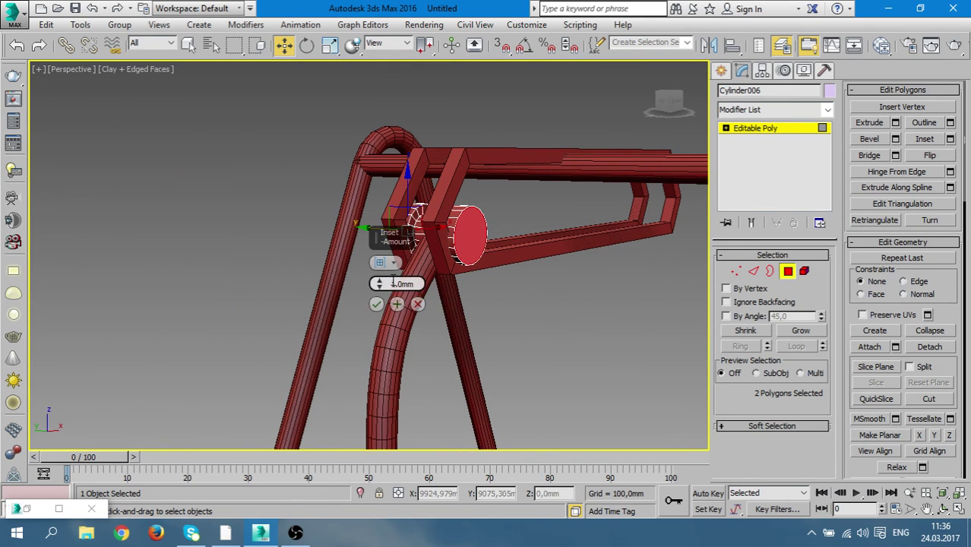
pyautogui.moveTo(379, 284); pyautogui.dragTo(390, 284)
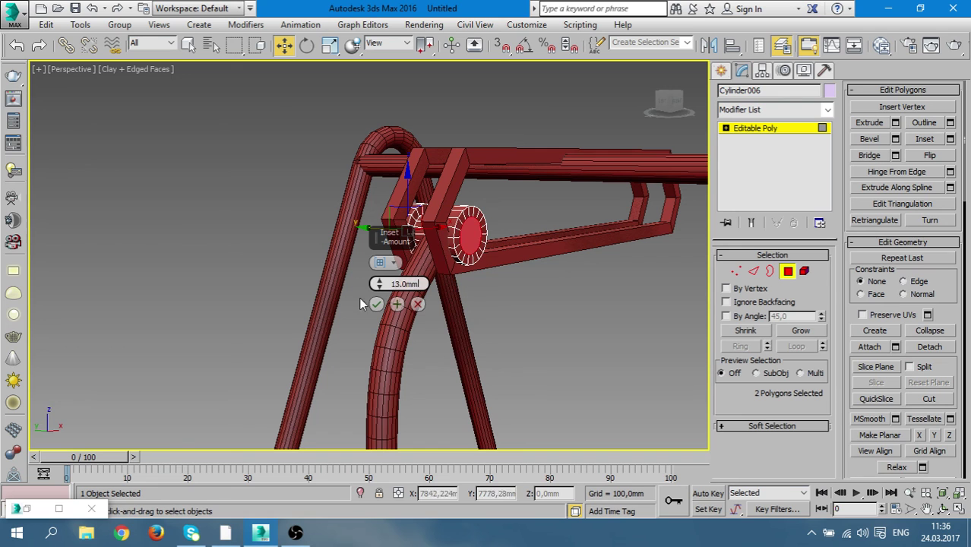
pyautogui.press('Return')
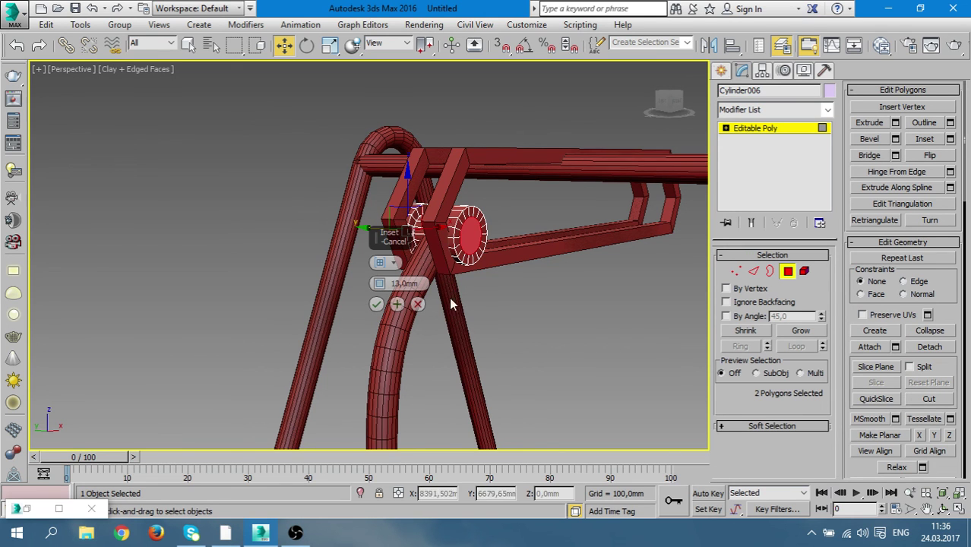
pyautogui.moveTo(451, 304)
pyautogui.keyDown('alt'); pyautogui.mouseDown(button='middle')
pyautogui.moveTo(572, 296)
pyautogui.moveTo(521, 300)
pyautogui.mouseUp(button='middle'); pyautogui.keyUp('alt')
pyautogui.click(376, 304)
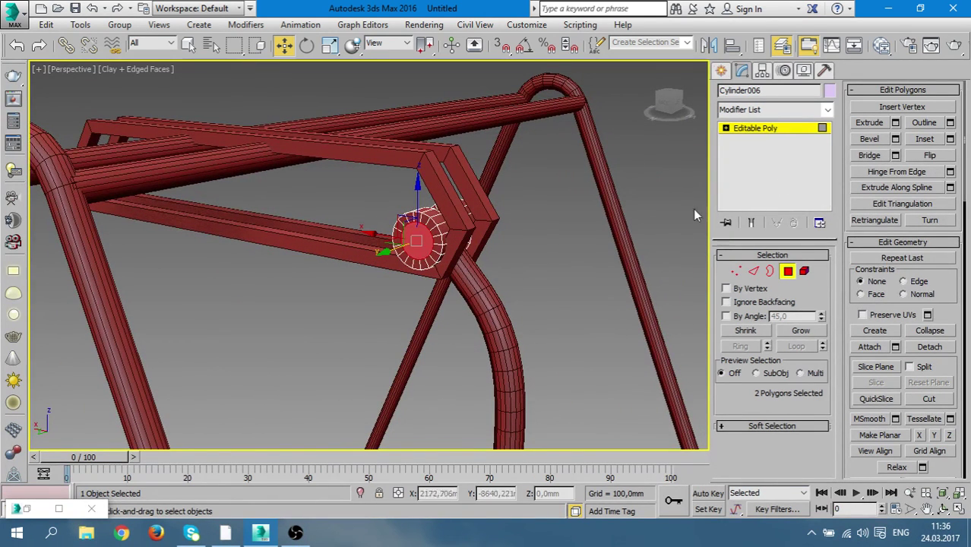
# Extrude the inset caps -13 mm inward to hollow the ends, then exit Polygon mode
pyautogui.click(896, 124)
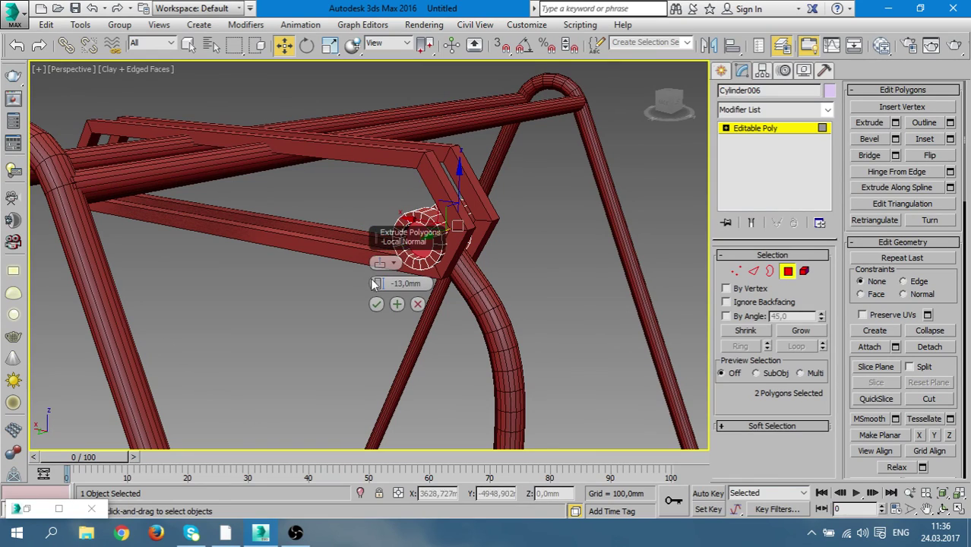
pyautogui.click(376, 304)
pyautogui.click(525, 272)
pyautogui.moveTo(525, 272)
pyautogui.keyDown('alt'); pyautogui.mouseDown(button='middle')
pyautogui.moveTo(521, 293)
pyautogui.moveTo(362, 293)
pyautogui.moveTo(347, 359)
pyautogui.mouseUp(button='middle'); pyautogui.keyUp('alt')
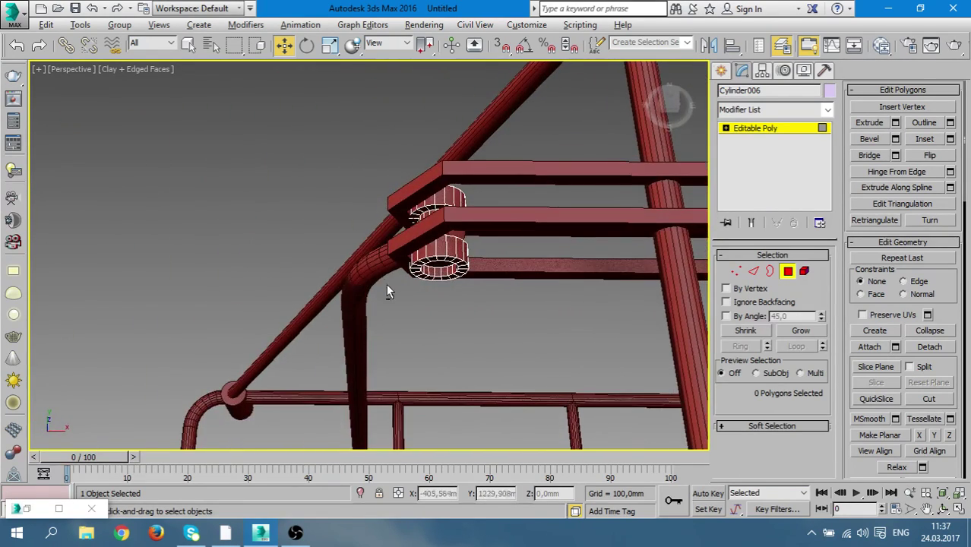
pyautogui.moveTo(386, 284)
pyautogui.keyDown('alt'); pyautogui.mouseDown(button='middle')
pyautogui.moveTo(366, 333)
pyautogui.moveTo(389, 278)
pyautogui.moveTo(572, 205)
pyautogui.mouseUp(button='middle'); pyautogui.keyUp('alt')
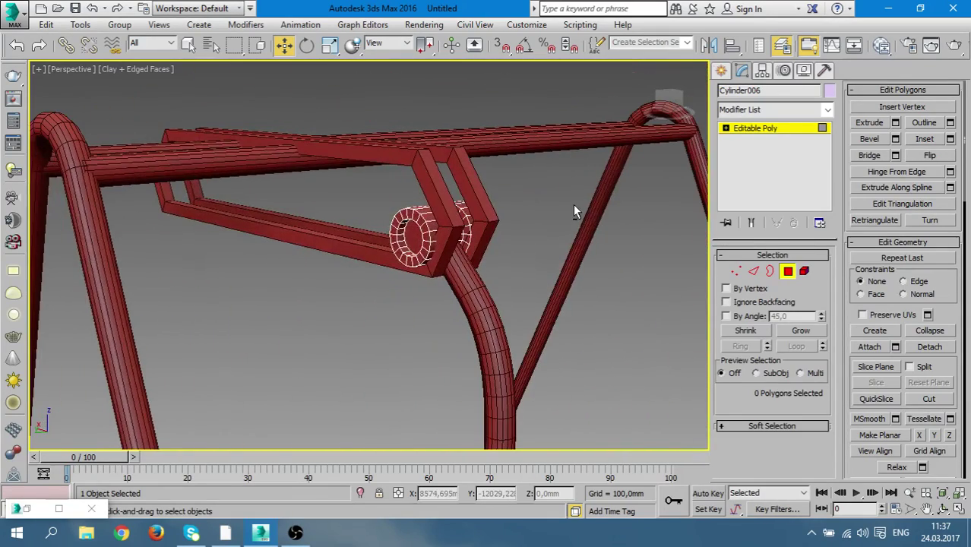
pyautogui.click(793, 135)
# Select the bent hanger tube together with the grooved bushing, then bring the OBS window forward
pyautogui.click(528, 267)
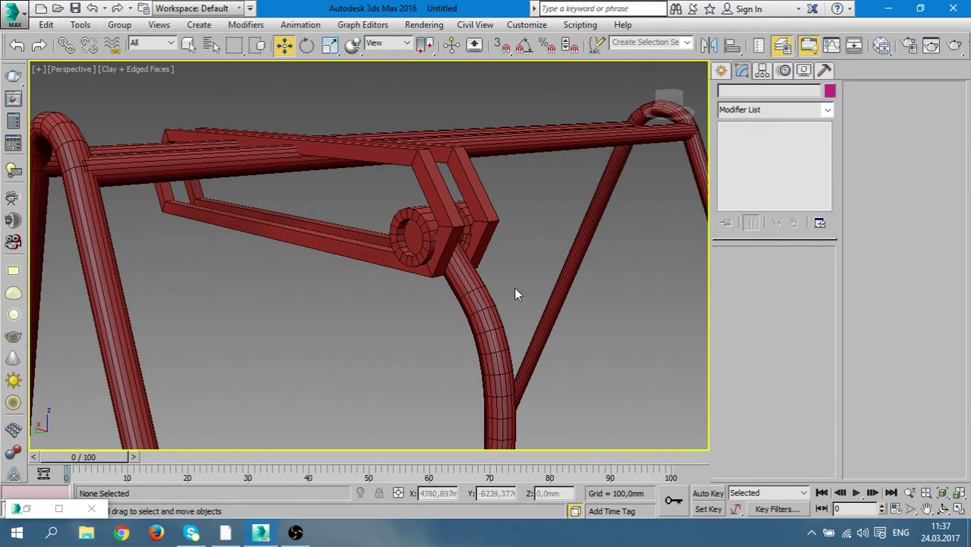
pyautogui.click(476, 304)
pyautogui.keyDown('ctrl'); pyautogui.click(402, 237); pyautogui.keyUp('ctrl')
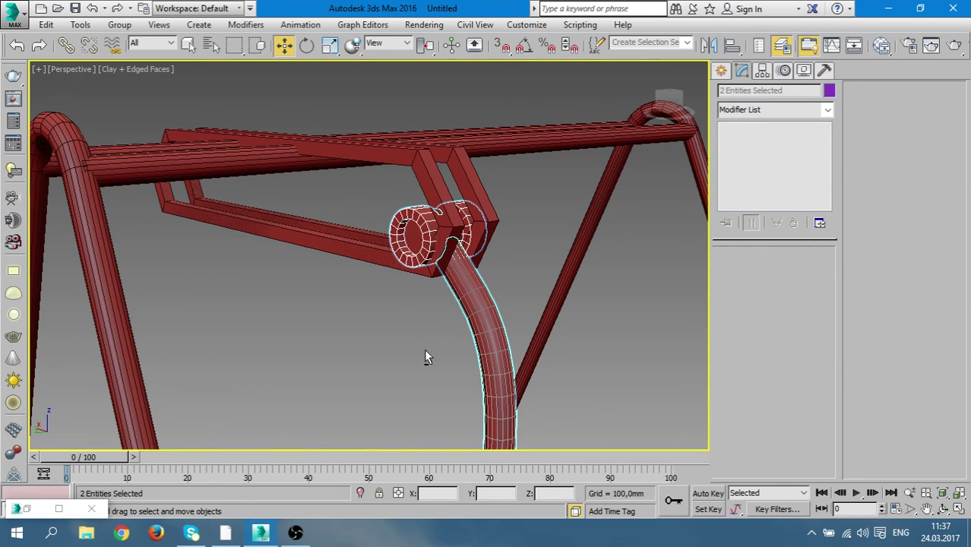
pyautogui.moveTo(424, 349)
pyautogui.keyDown('alt'); pyautogui.mouseDown(button='middle')
pyautogui.moveTo(468, 343)
pyautogui.moveTo(433, 360)
pyautogui.mouseUp(button='middle'); pyautogui.keyUp('alt')
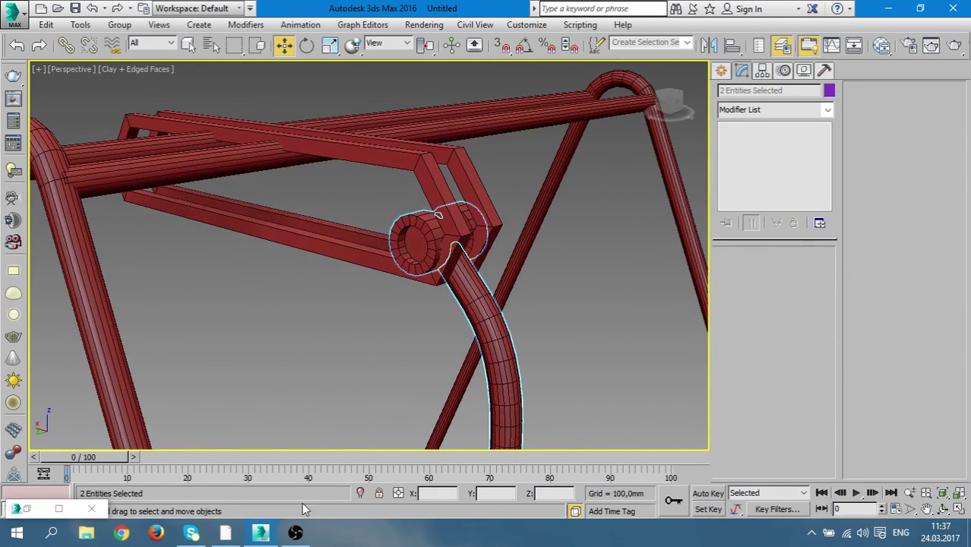
pyautogui.click(294, 532)
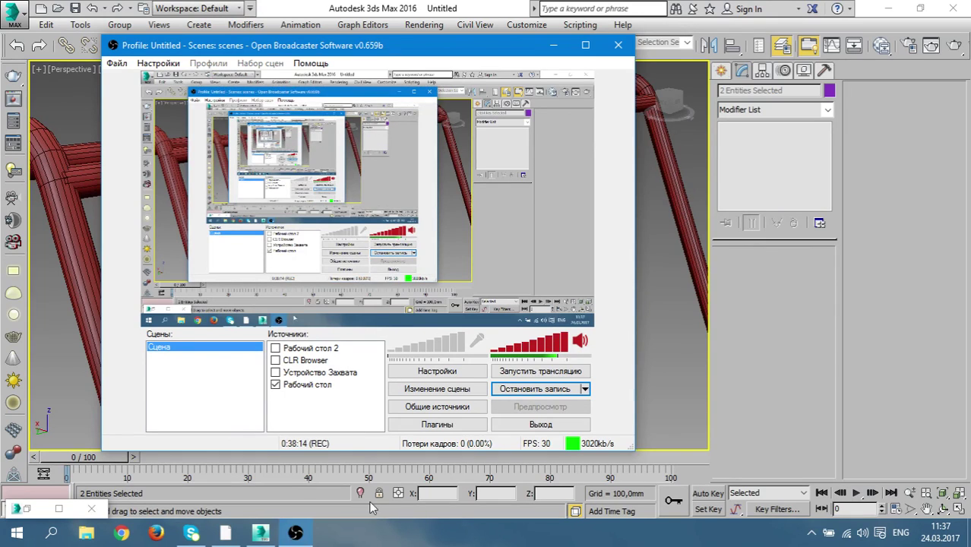